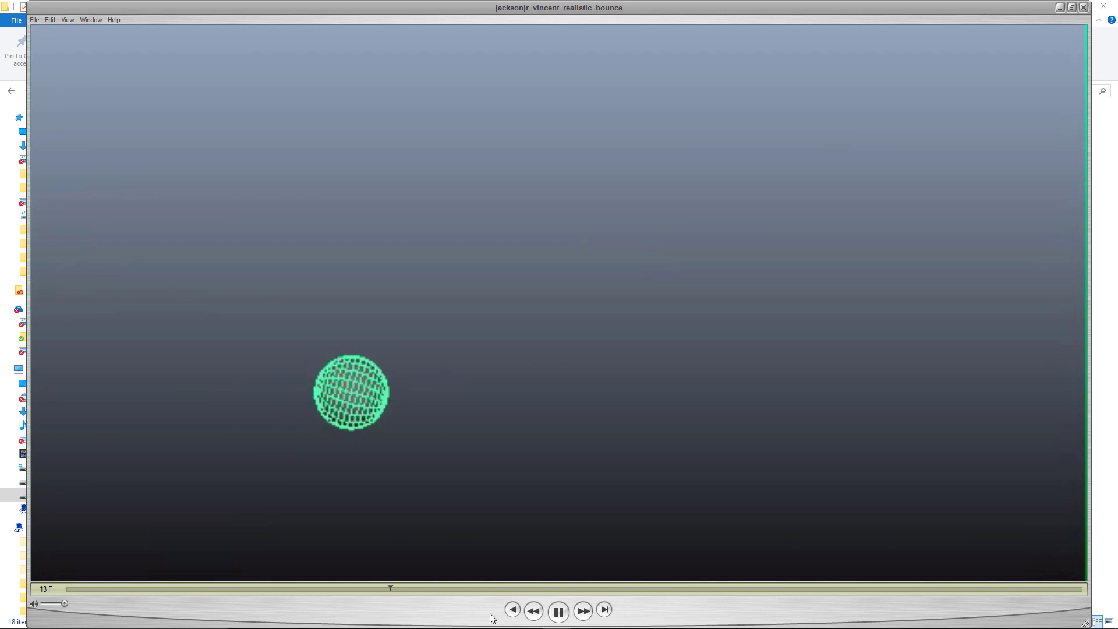
Step: Pause the realistic bounce clip and step through it frame by frame to frame 41 to examine the ball's roll
key("space")
key("Left")
key("Left")
key("Left")
key("Left")
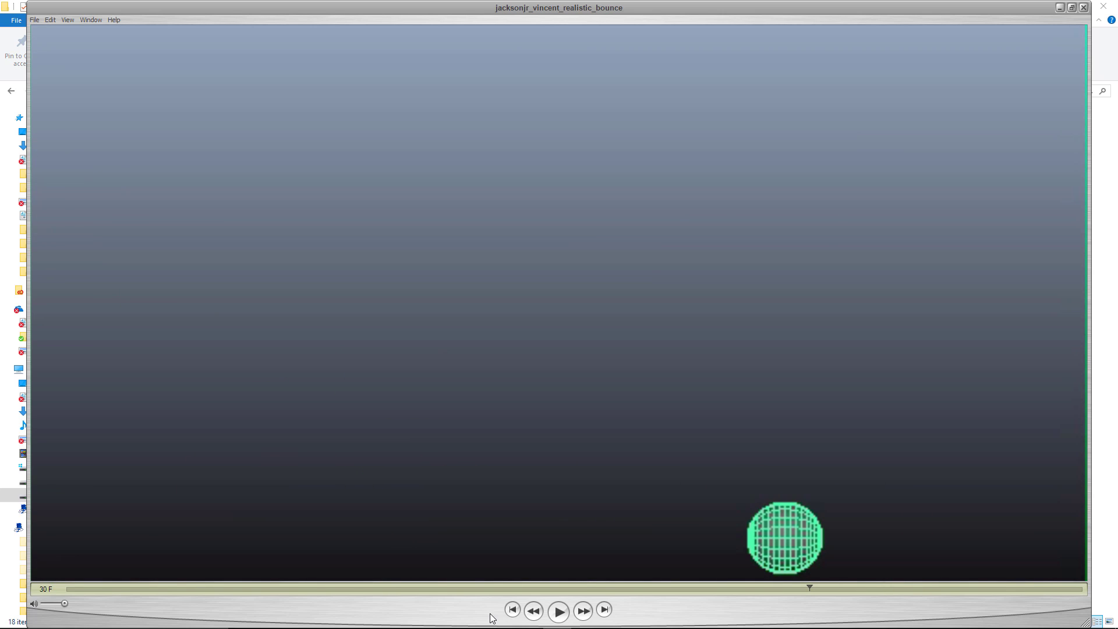
key("Right")
key("Right")
key("Right")
key("Right")
key("Right")
key("Right")
key("Right")
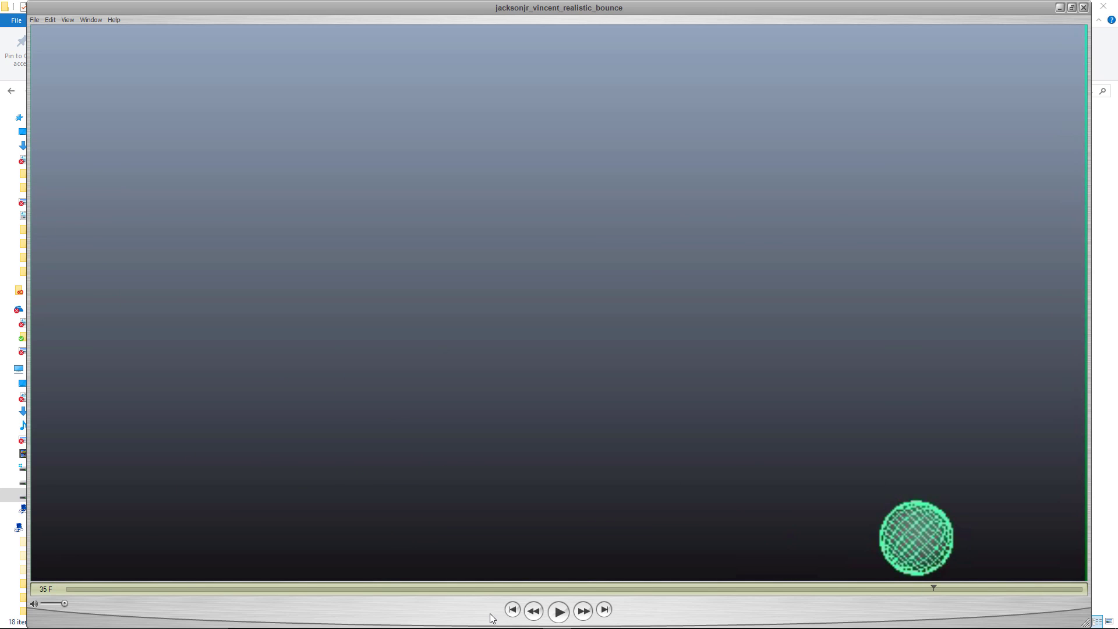
key("Right")
key("Right")
key("Right")
key("Right")
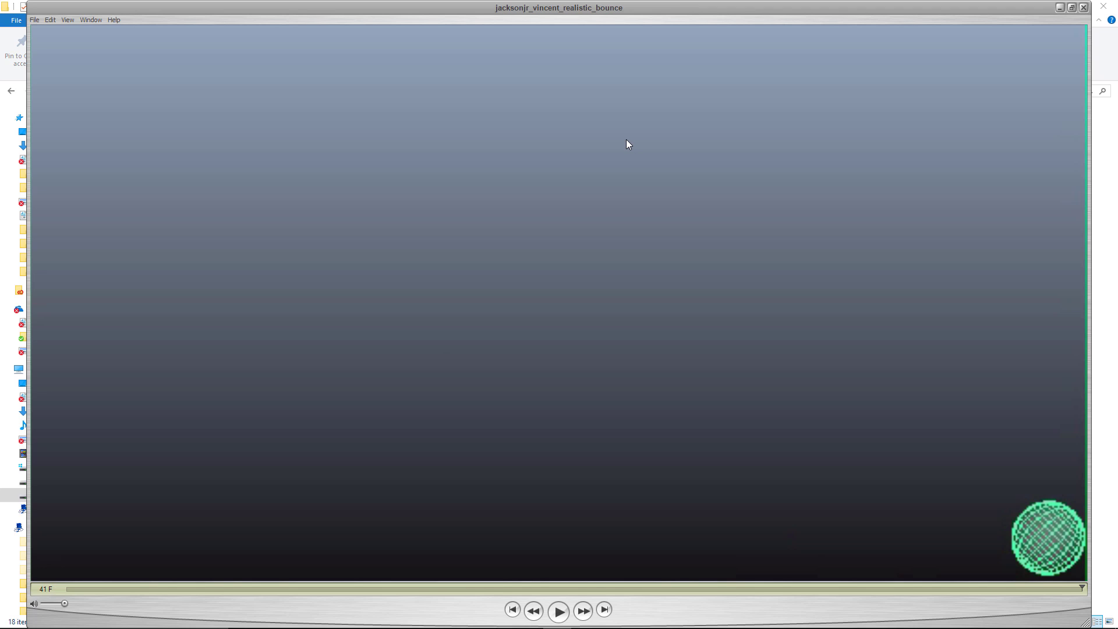
Step: Switch to the Maya scene HeavyBall and play its animation from the start to review the ball's path
key("alt+Tab")
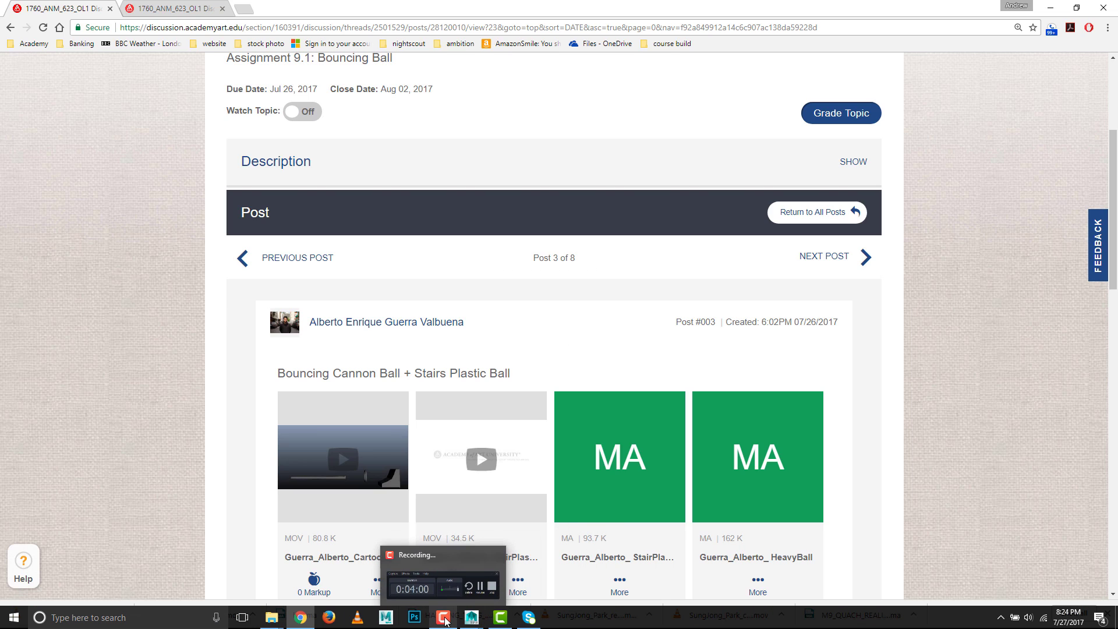
mouse_move(479, 620)
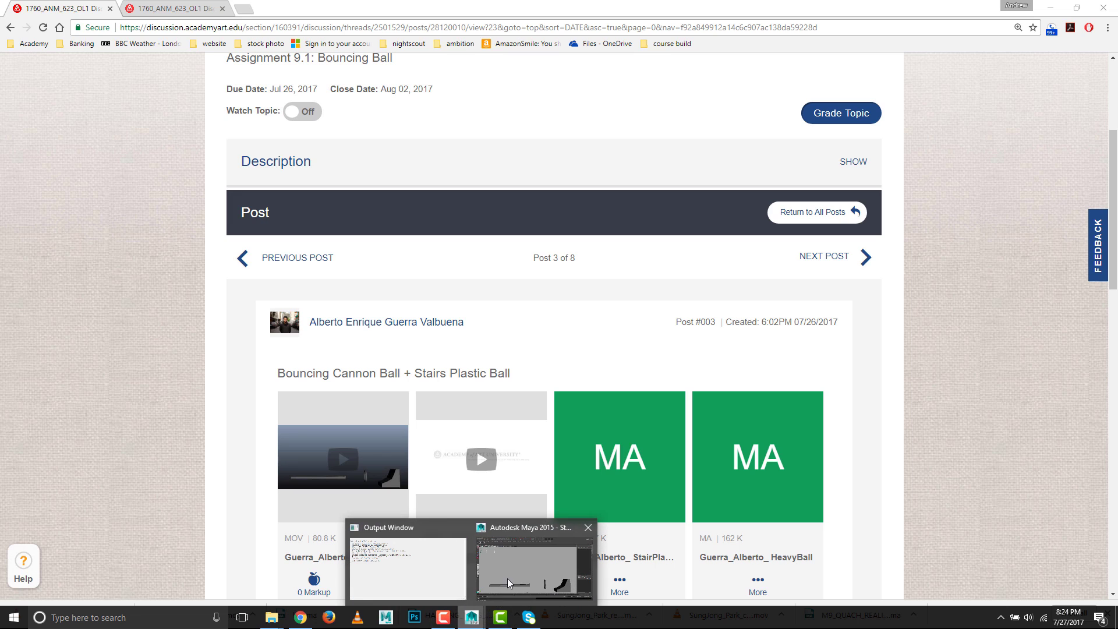
left_click(508, 578)
left_click_drag(149, 567, 19, 567)
left_click(1058, 568)
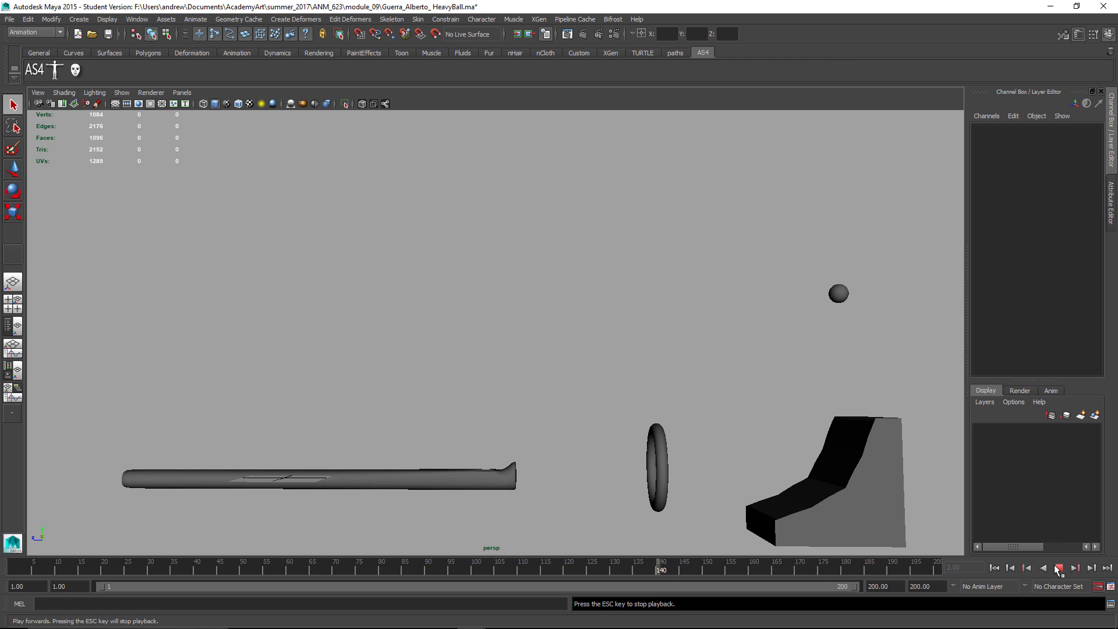
left_click(1059, 567)
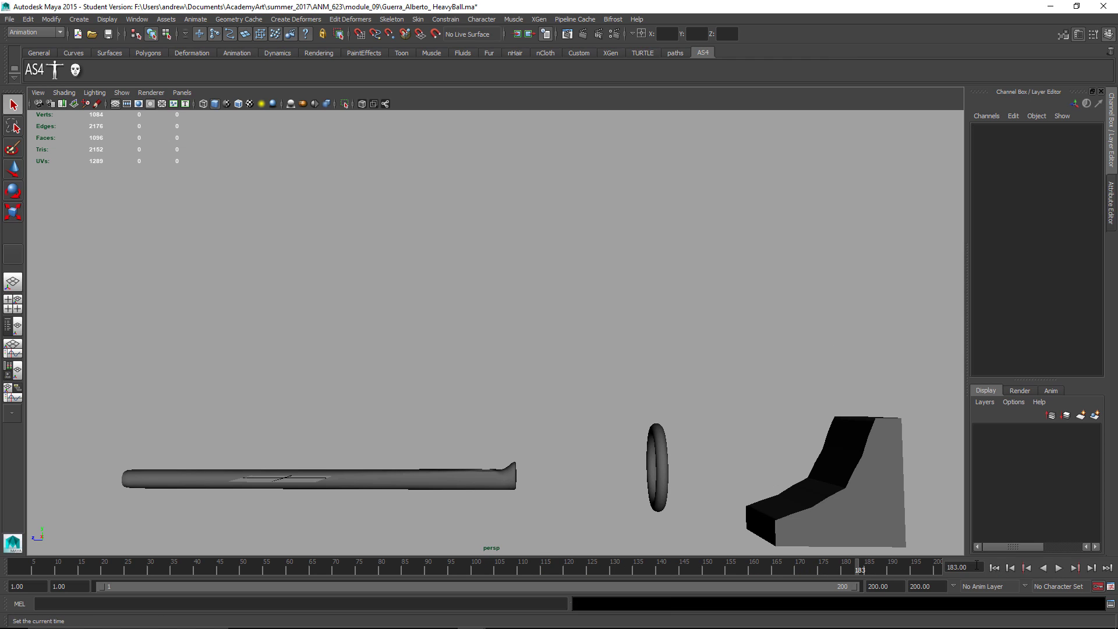
Step: Rewind to frame 1 and replay the animation, stopping at frame 47 to examine the stretched ball in mid-bounce
left_click(993, 568)
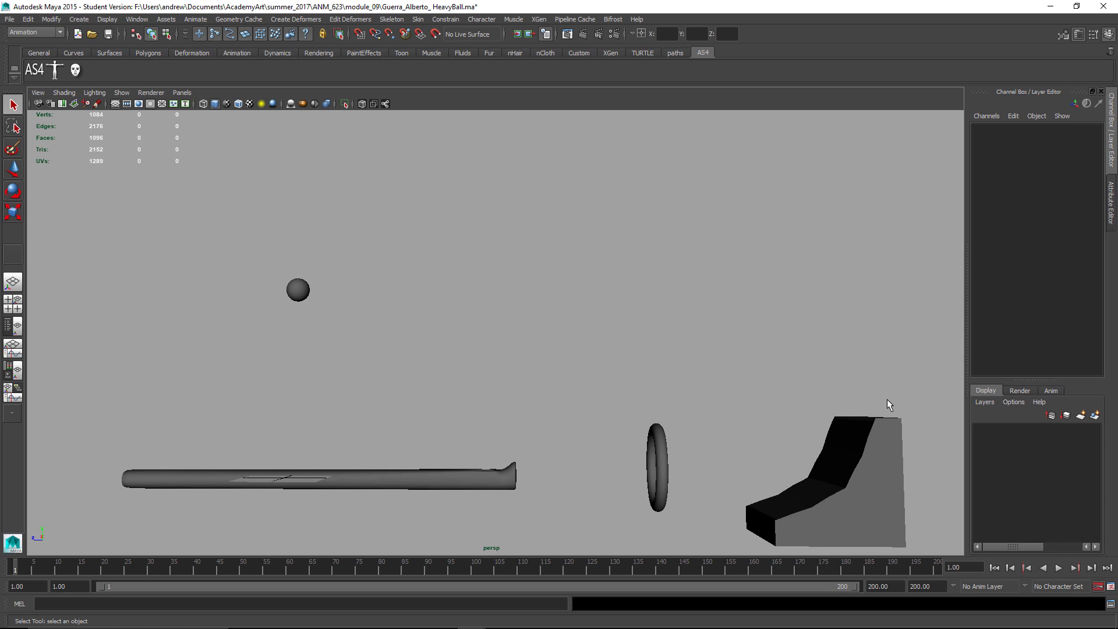
left_click(1057, 569)
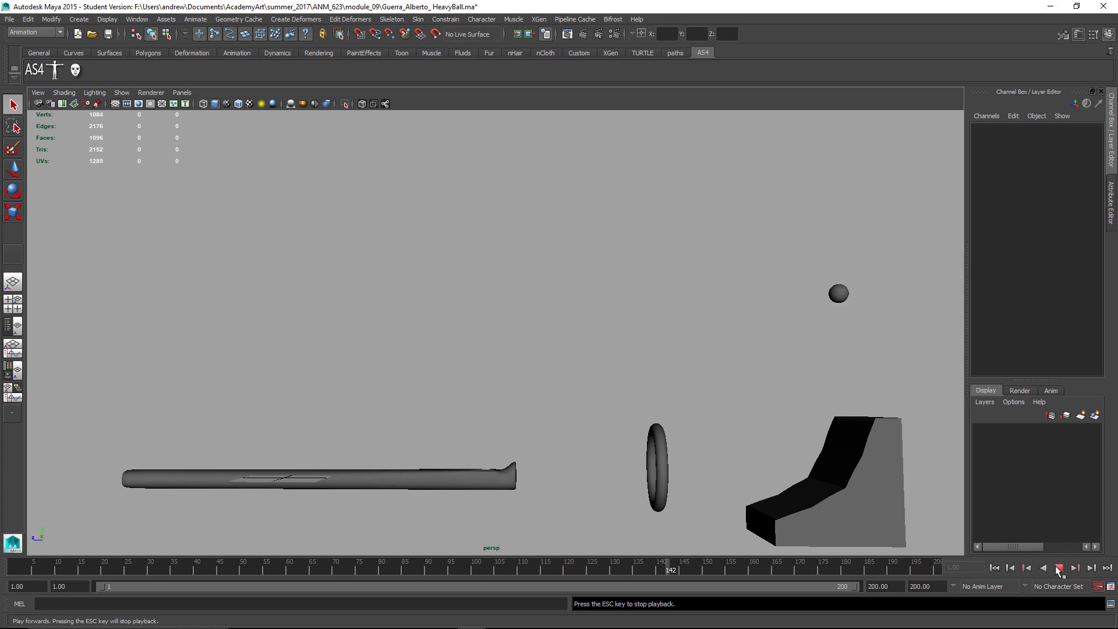
left_click(1057, 569)
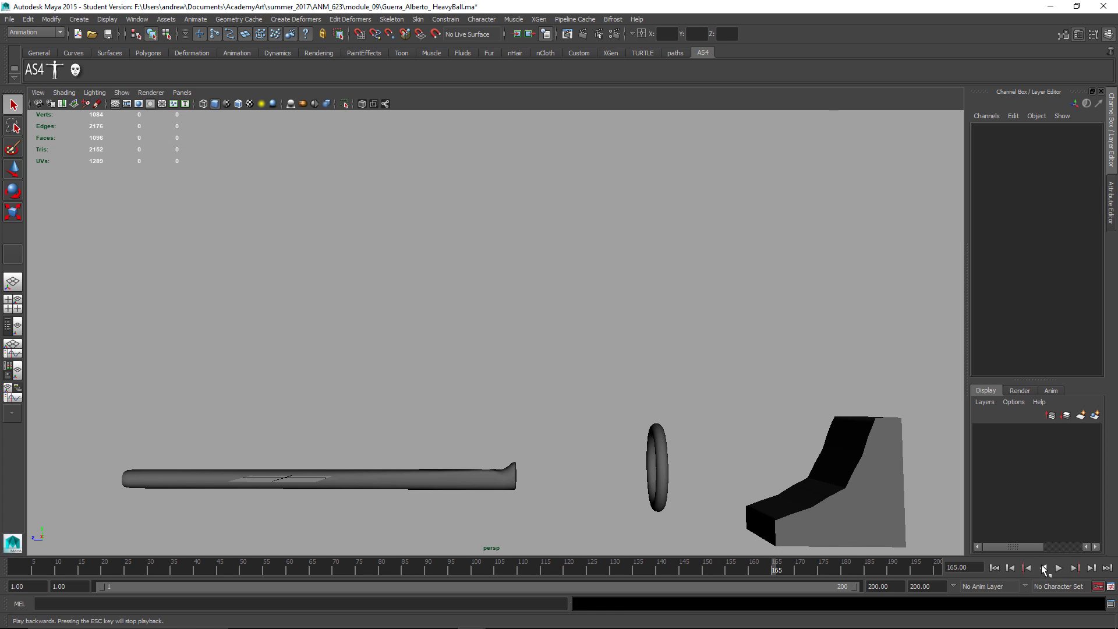
left_click(1057, 569)
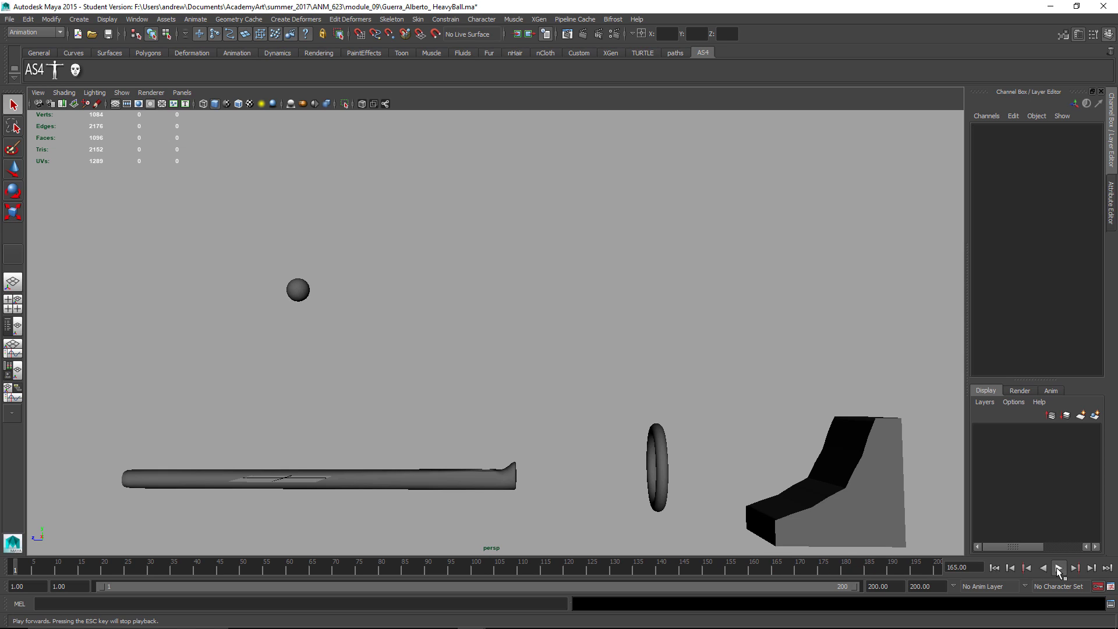
left_click(1058, 569)
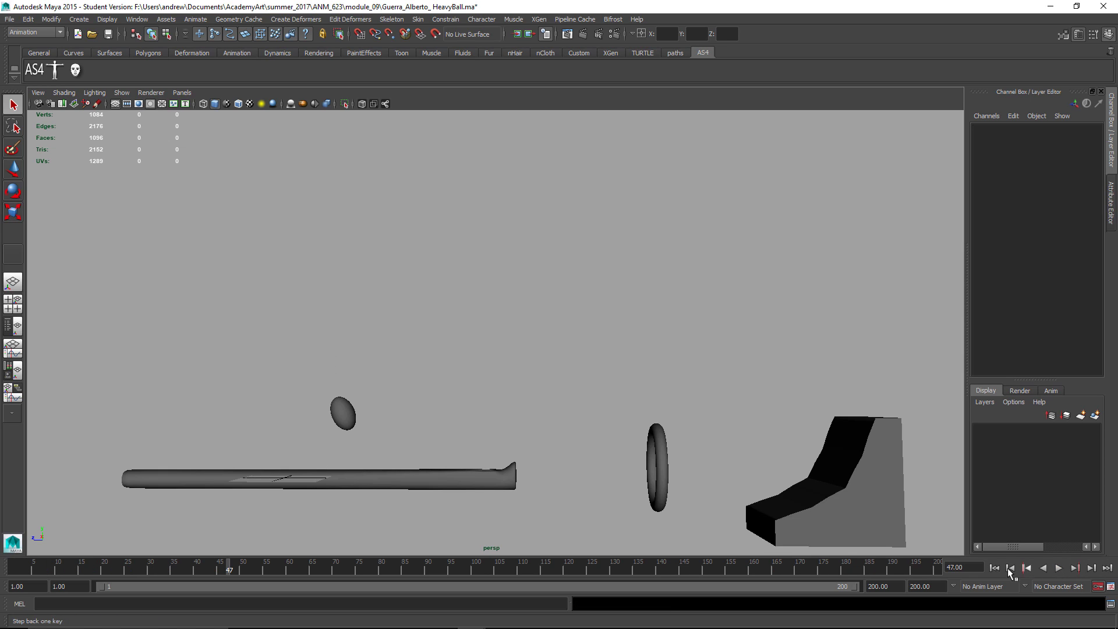
Step: Select the ball and show its animation curves in a Graph Editor stacked below the perspective view
left_click(353, 417)
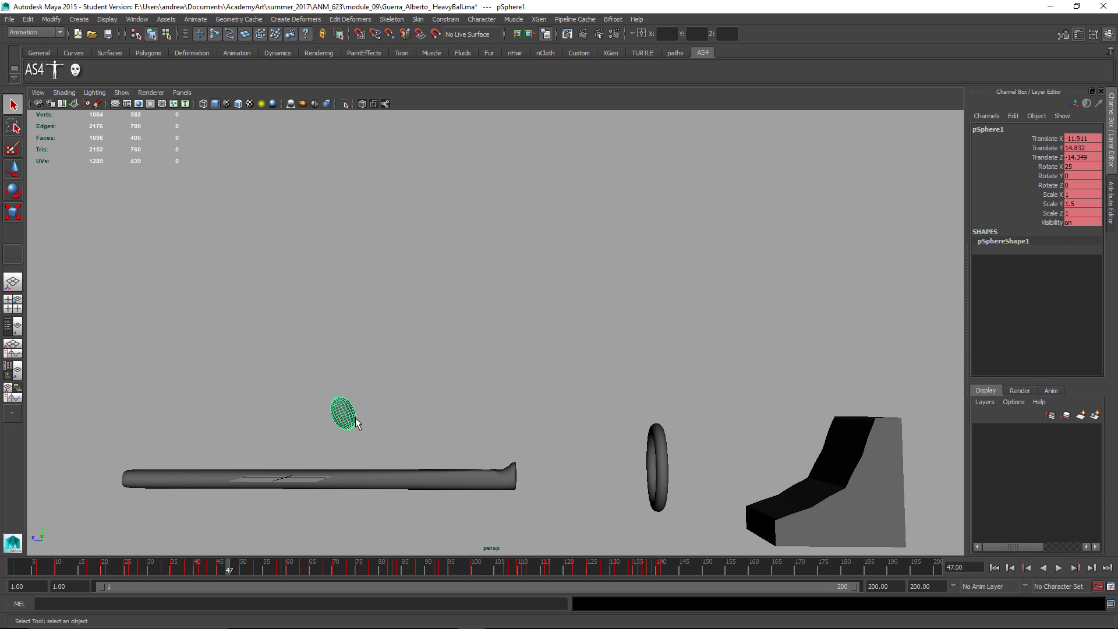
left_click(11, 412)
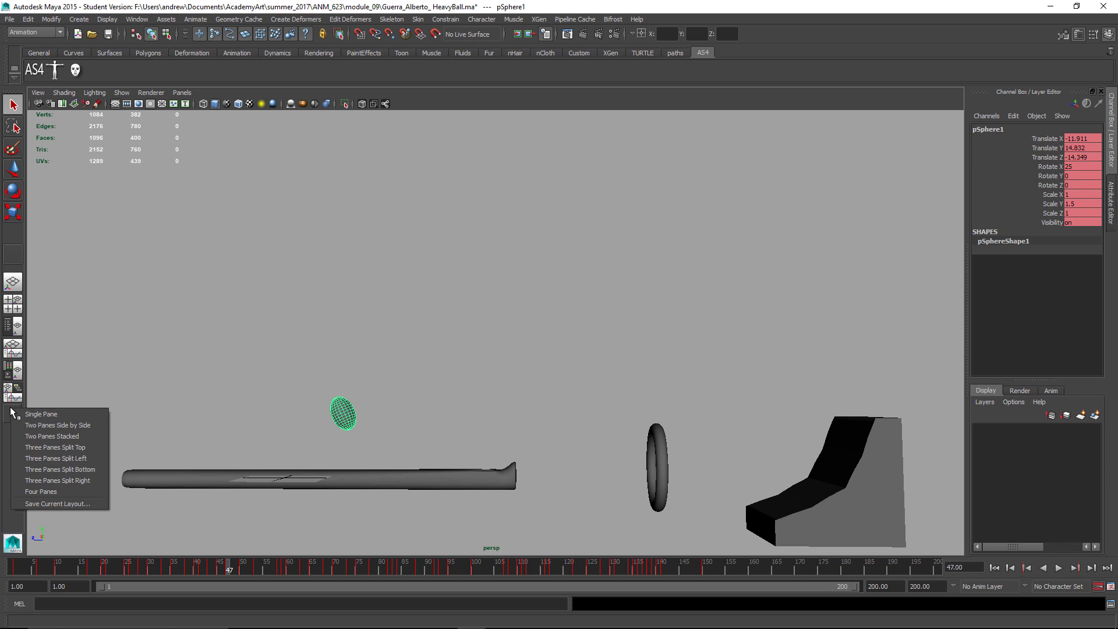
left_click(32, 437)
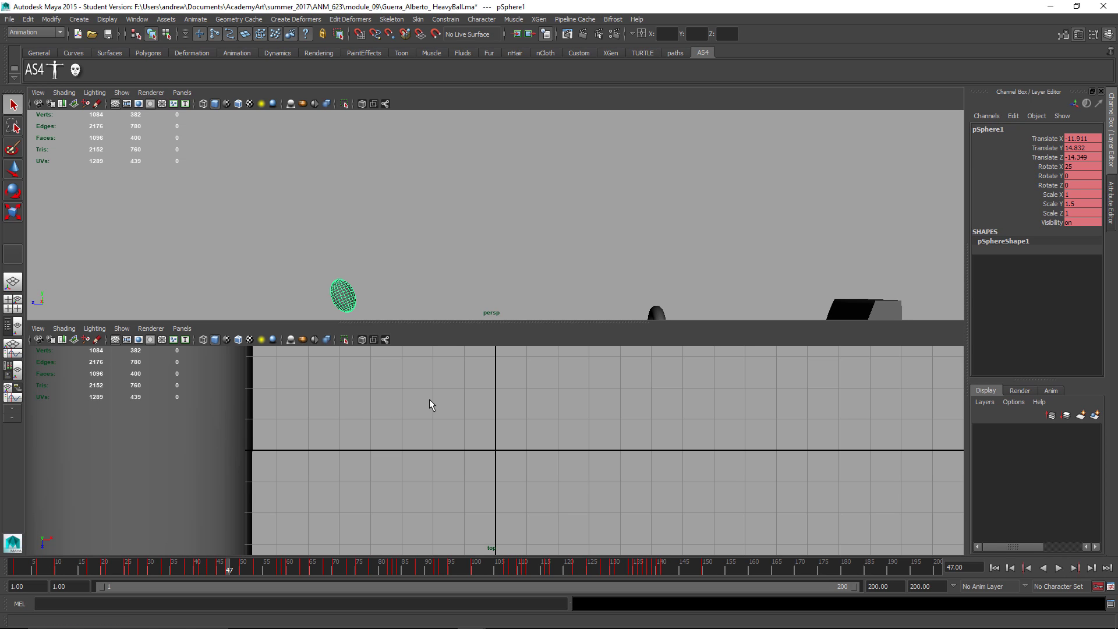
key("space")
left_click_drag(425, 540, 450, 540)
key("a")
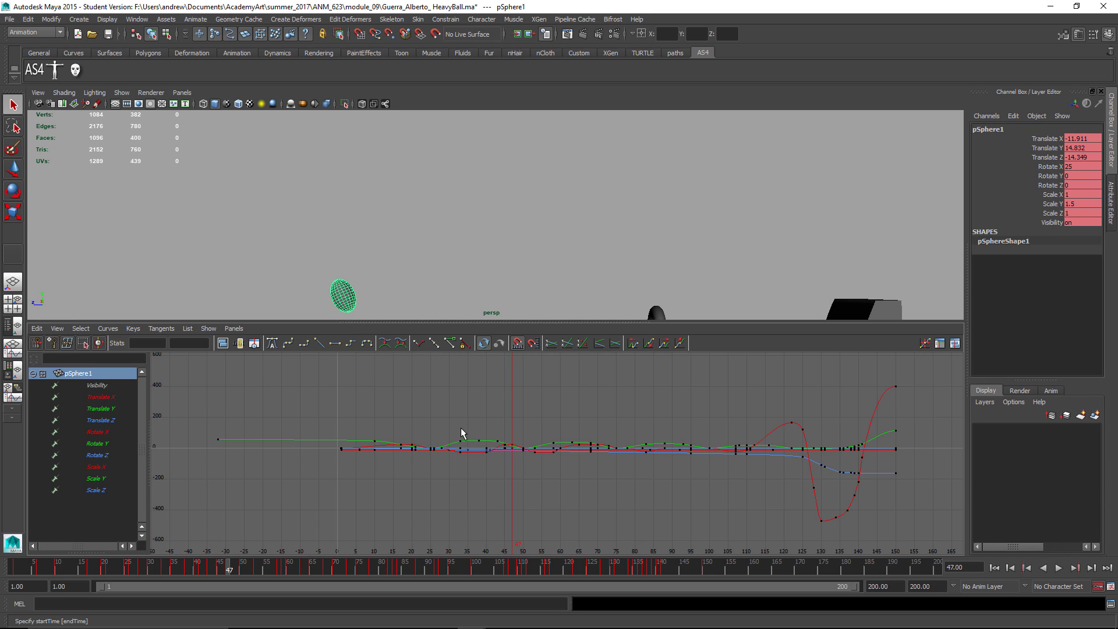
Step: Isolate and frame the ball's Translate Y curve, and select its ground-contact key at frame 100
left_click(100, 409)
key("f")
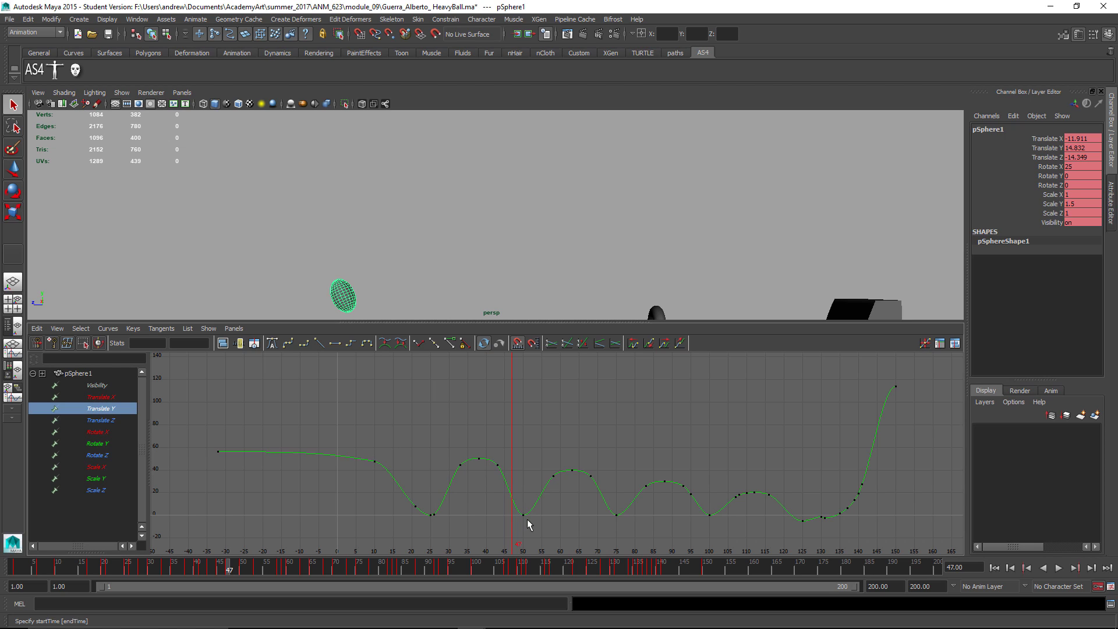
left_click_drag(524, 507, 499, 524)
left_click_drag(600, 510, 670, 532)
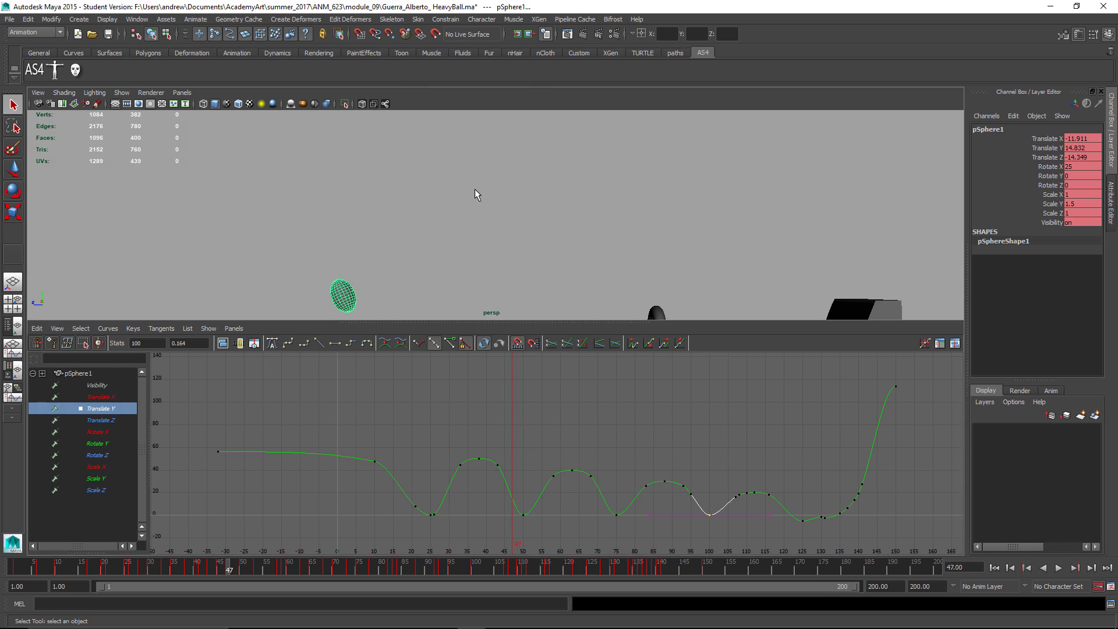
Step: Replay the animation from frame 1 in the maximised perspective view, pausing at frames 94 and 124 to examine the bounces
key("space")
left_click(994, 568)
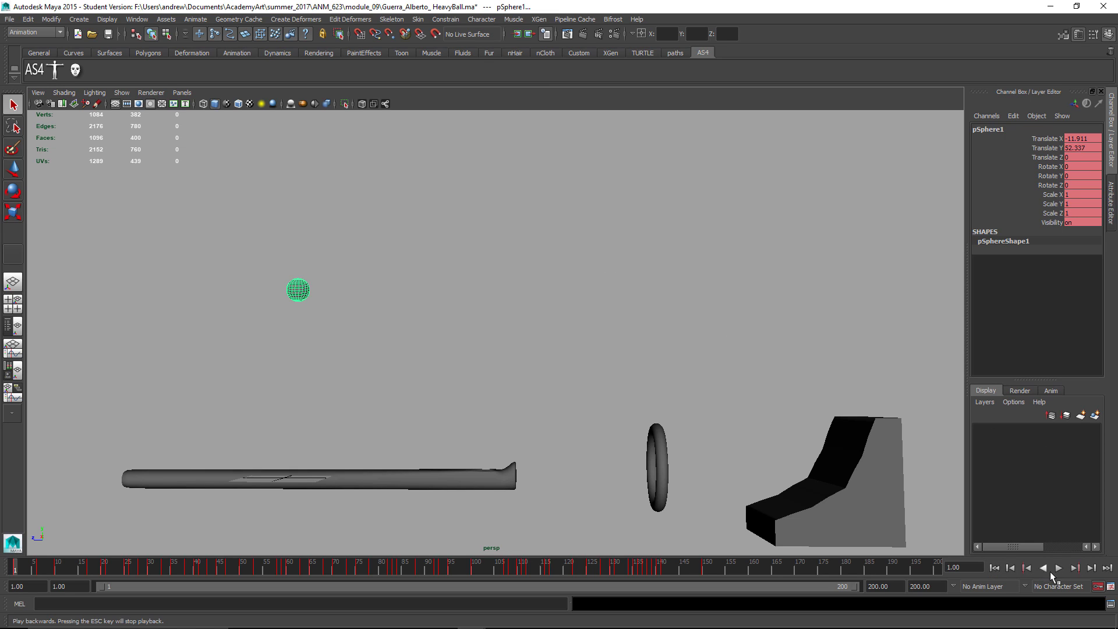
left_click(1058, 567)
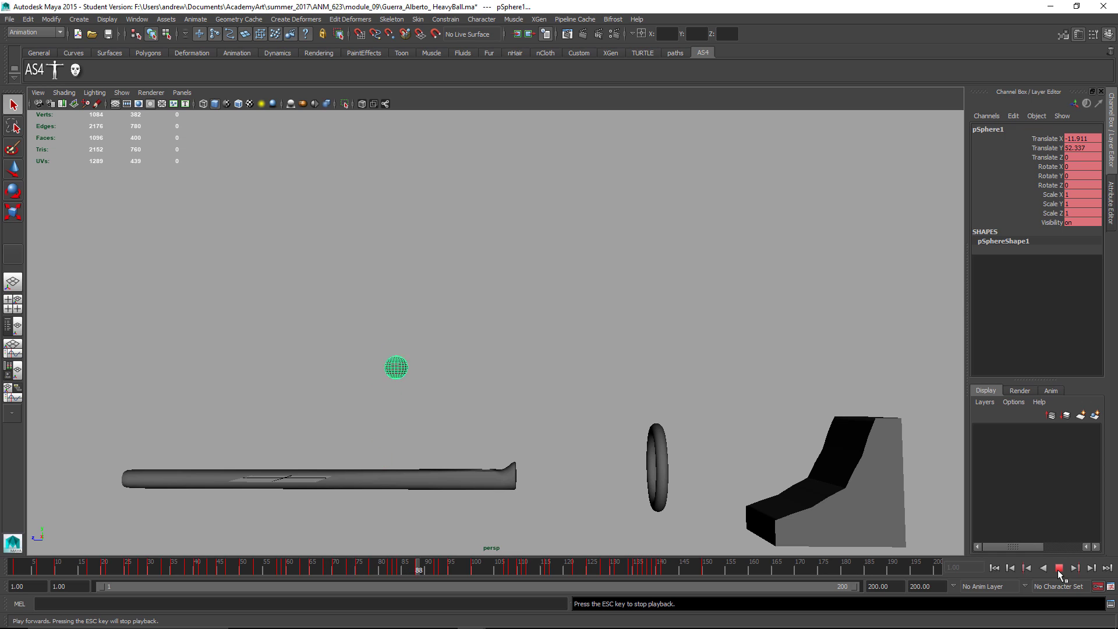
left_click(1058, 567)
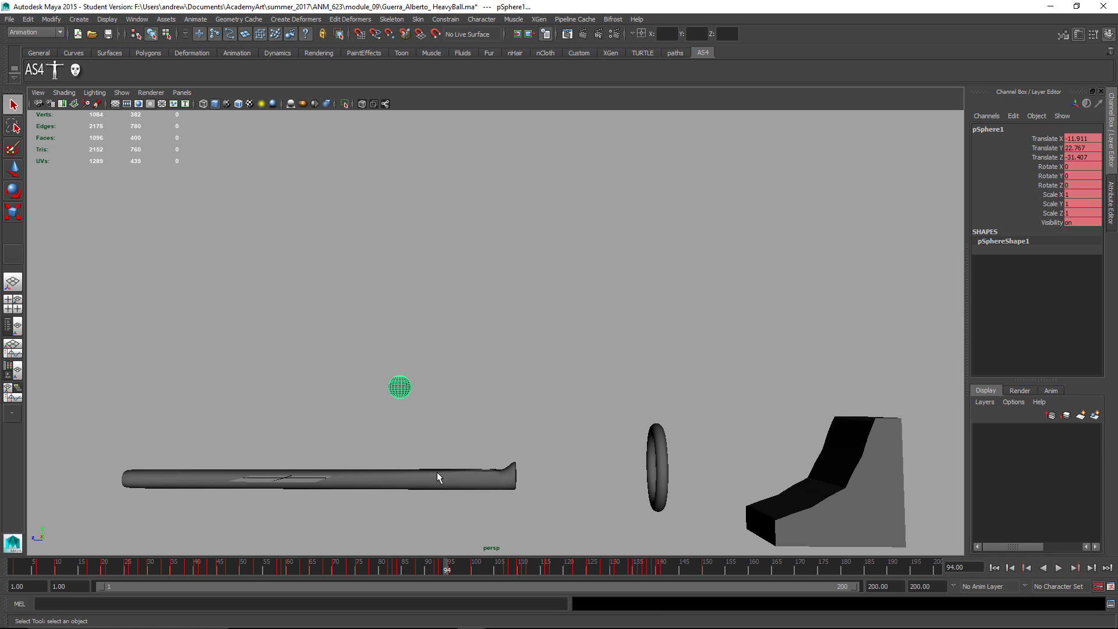
key("space")
key("space")
left_click(1059, 568)
left_click(1059, 567)
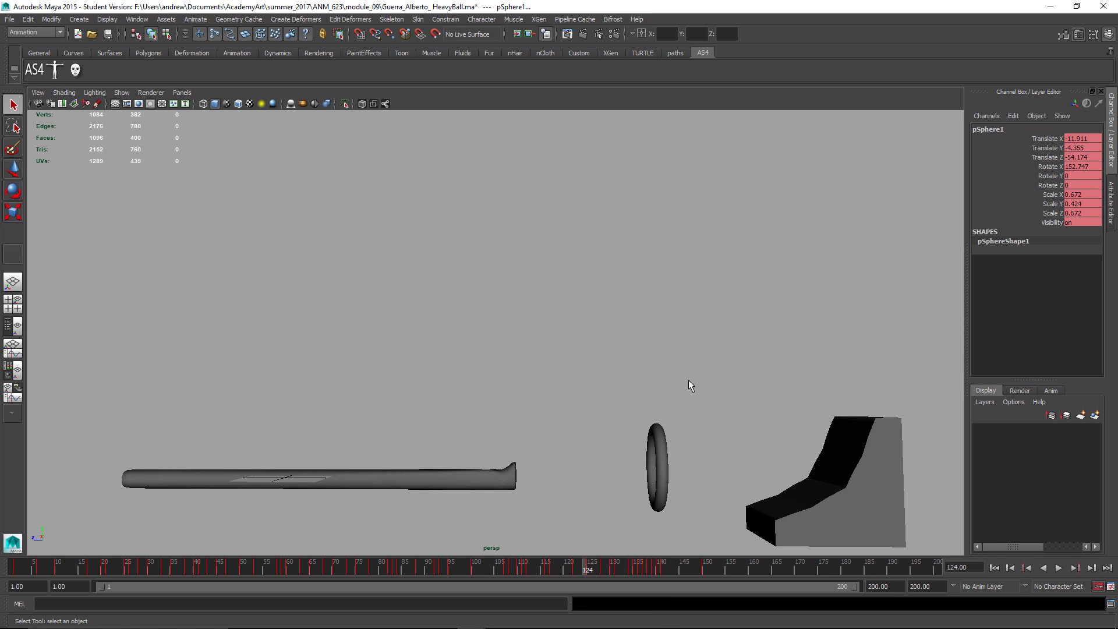
Step: In the maximised Graph Editor, delete the extra Translate Y keys around the first ground contact and break the tangents at frames 25, 50, 75 and 100
key("space")
key("space")
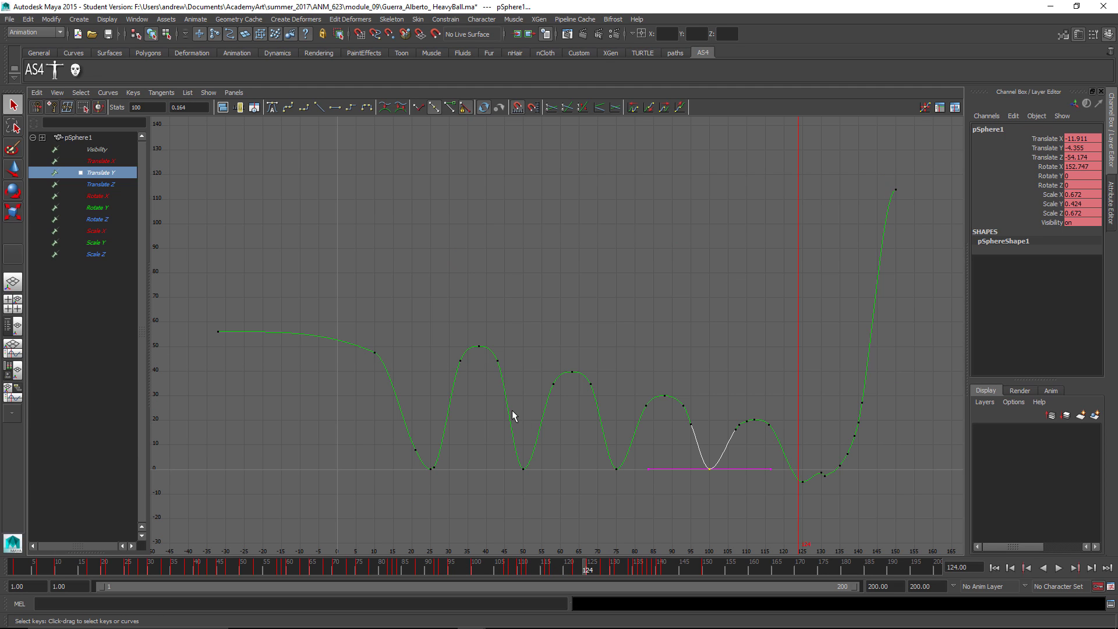
left_click(434, 464)
left_click(413, 441)
left_click_drag(403, 439, 724, 505)
key("Delete")
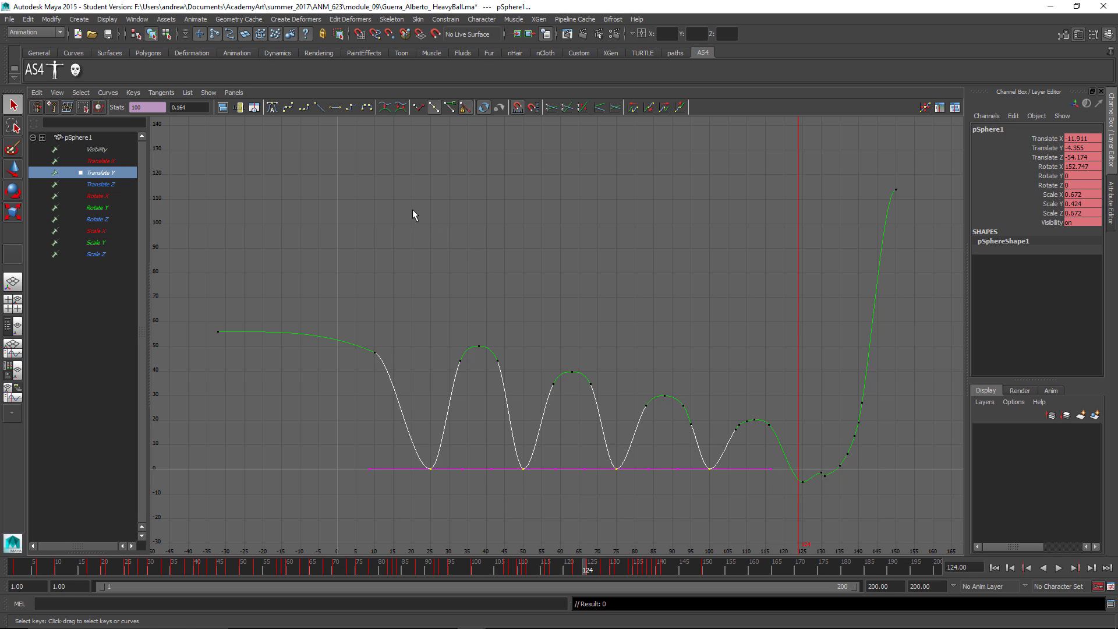
left_click(418, 106)
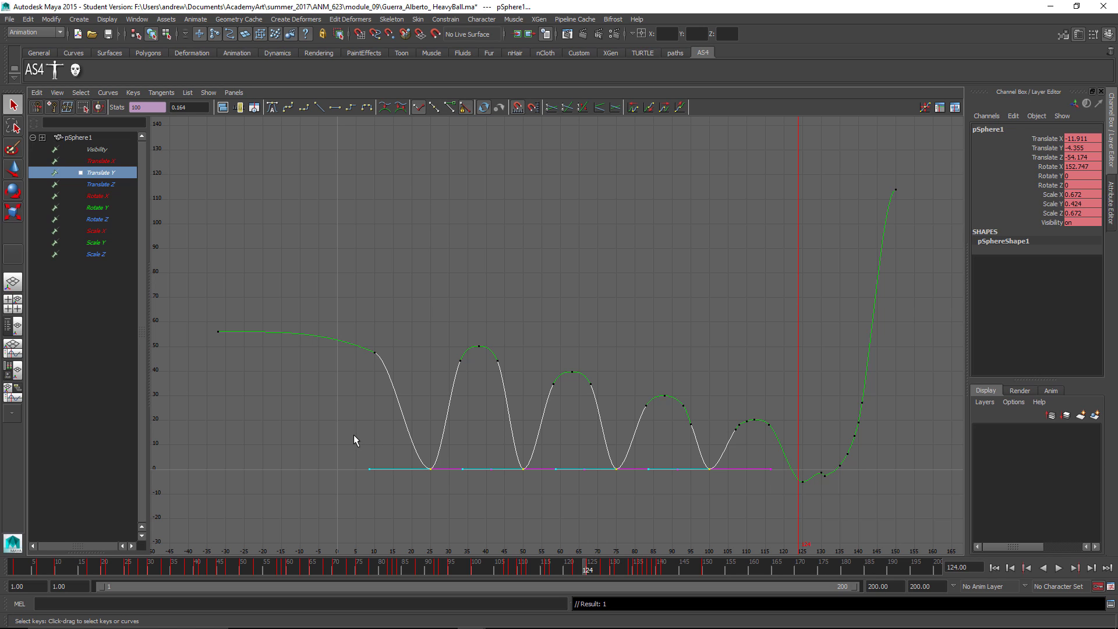
key("w")
middle_click_drag(374, 452, 367, 452)
key("ctrl+z")
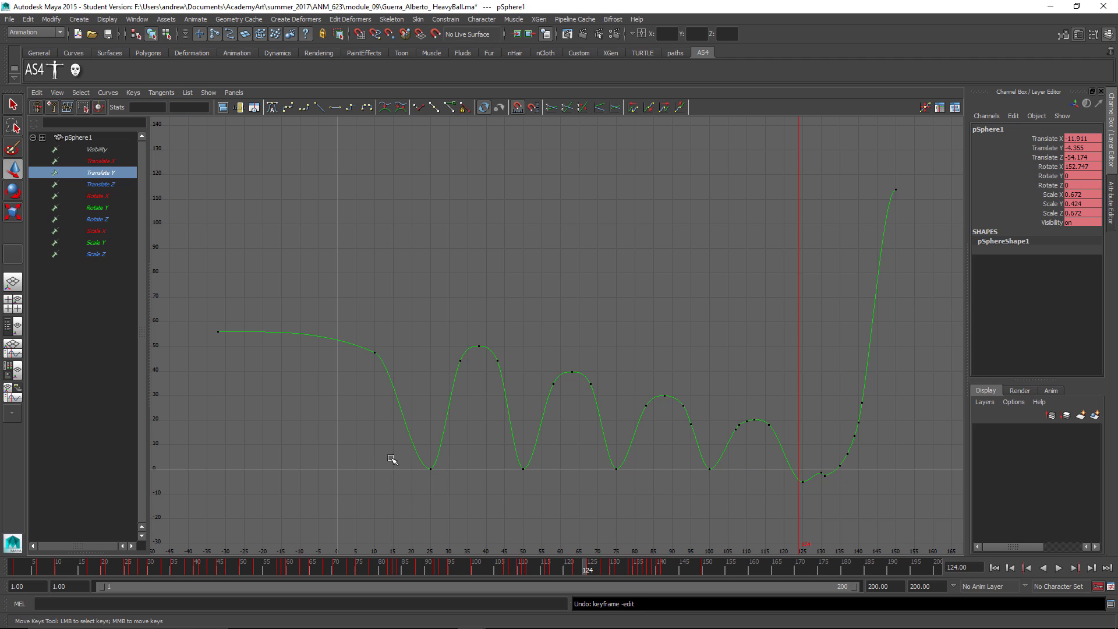
key("ctrl+z")
Step: Select the incoming tangent handles of the four ground-contact keys and pull them steeply upward for sharp landings
left_click_drag(391, 480, 499, 468)
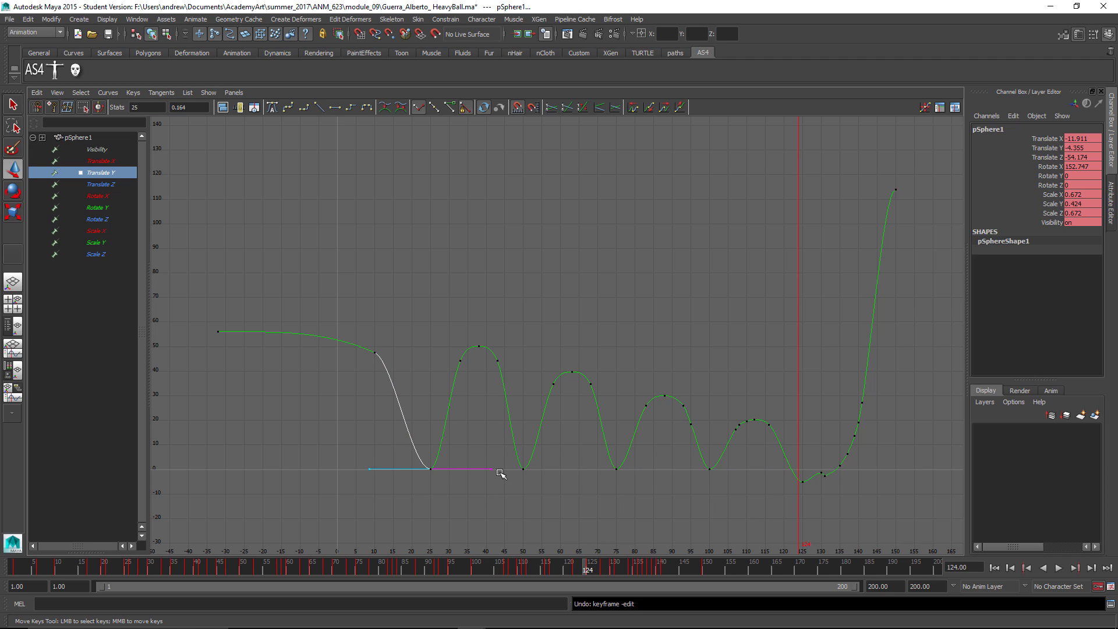
left_click(522, 469, "shift")
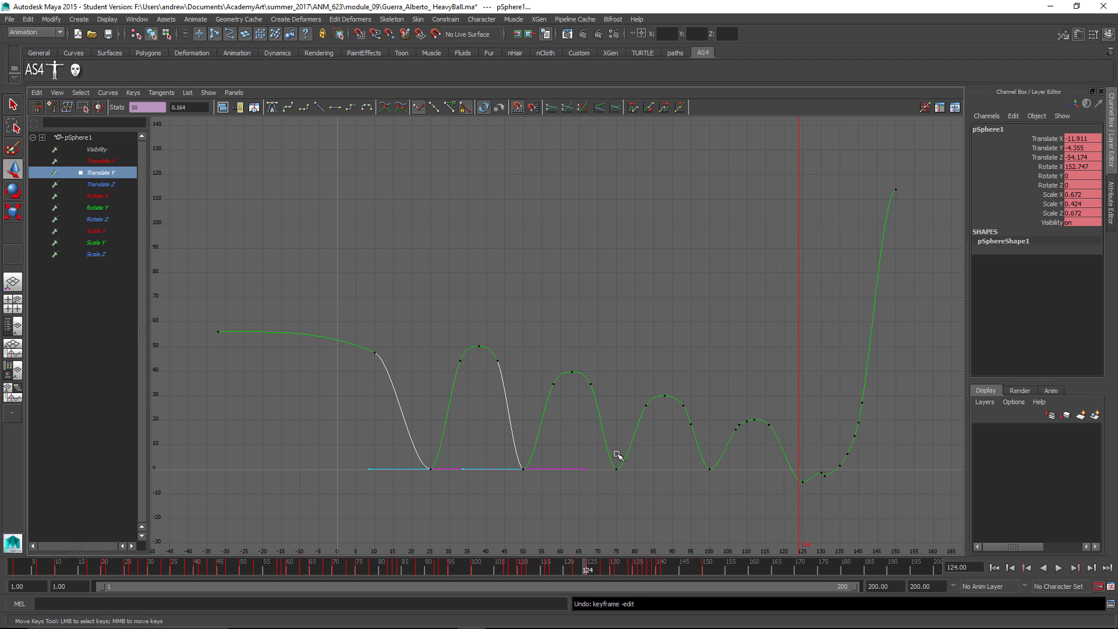
left_click_drag(613, 454, 650, 512, "shift")
left_click(709, 469, "shift")
middle_click_drag(544, 350, 599, 330)
Step: Steepen the outgoing tangents of the four ground-contact keys, moving their handles about 13 frames back and 22.5 units up
left_click(491, 469)
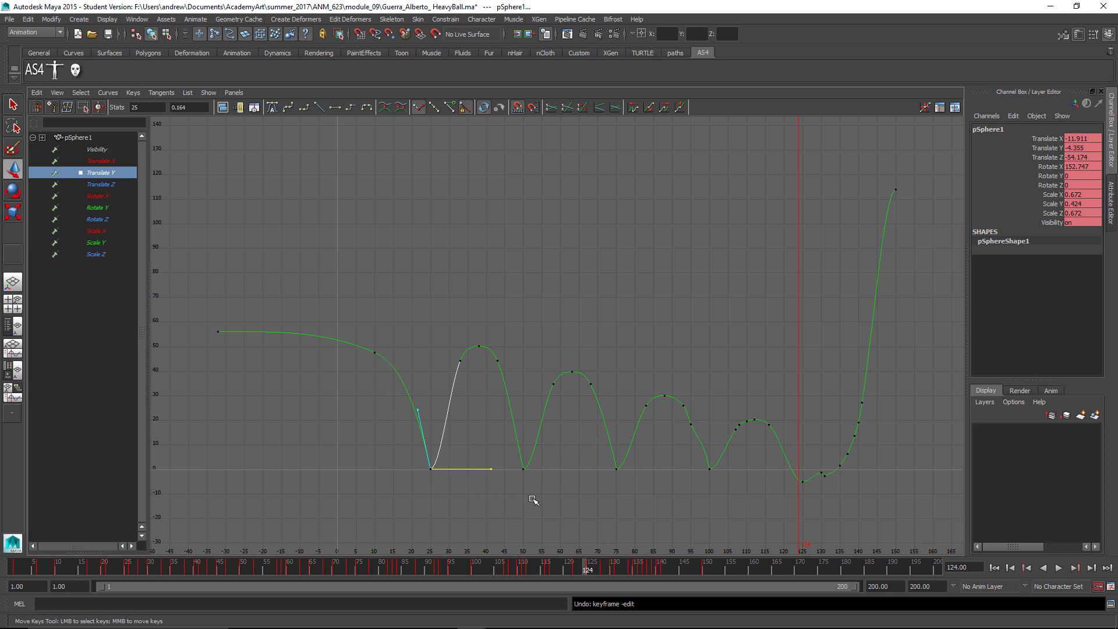
left_click(524, 469, "shift")
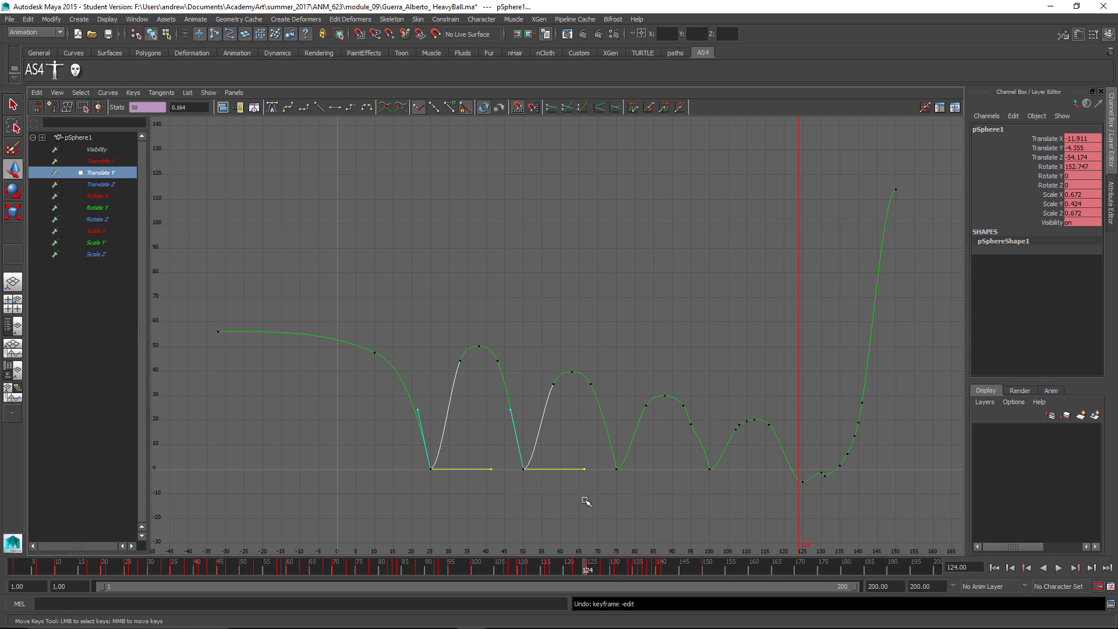
left_click_drag(599, 464, 635, 489, "shift")
left_click_drag(711, 457, 685, 488, "shift")
middle_click_drag(750, 486, 701, 432)
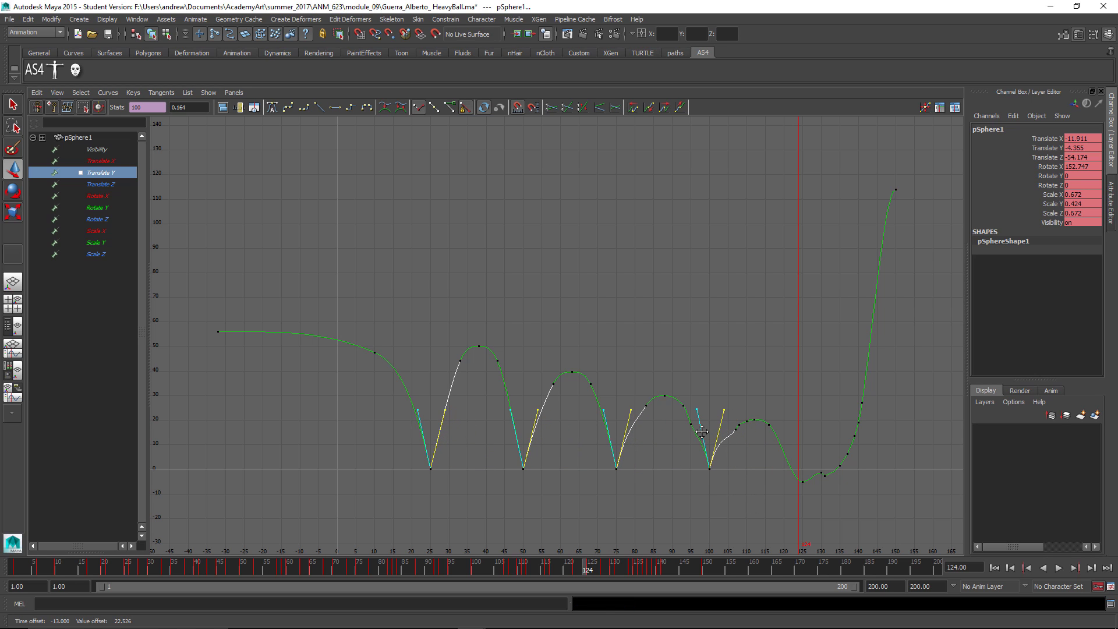
left_click(690, 390)
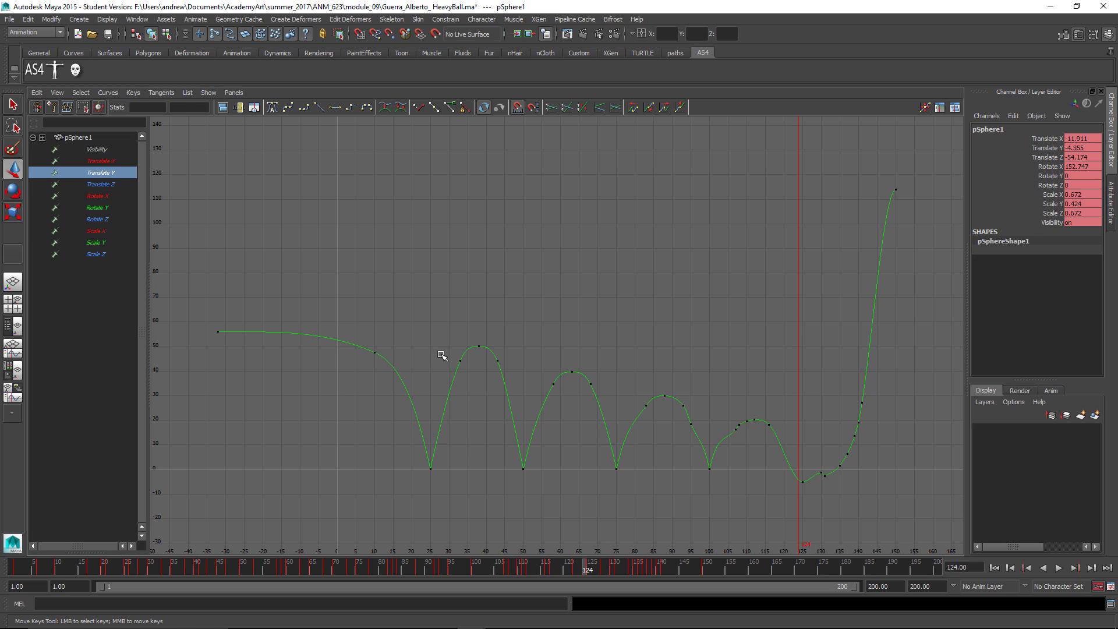
Step: Delete the extra Translate Y keys flanking the bounce peaks up to frame 110, keeping the peak and contact keys, and redisplay the curve
left_click_drag(442, 355, 749, 448)
left_click(533, 378)
left_click(608, 400)
left_click(710, 434)
left_click(786, 445)
key("Delete")
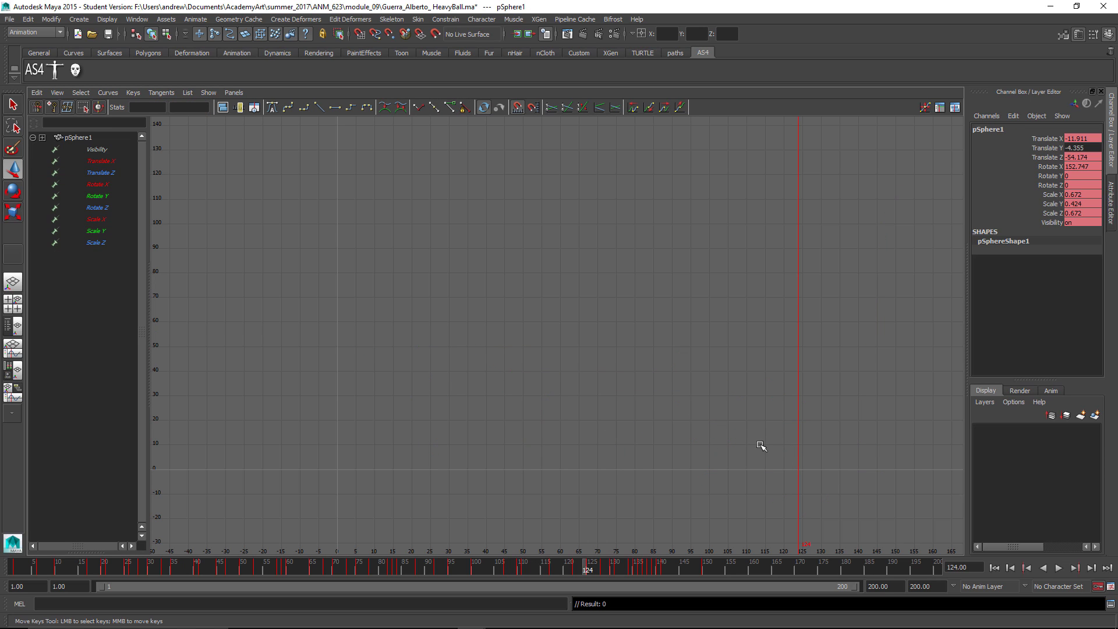
key("ctrl+z")
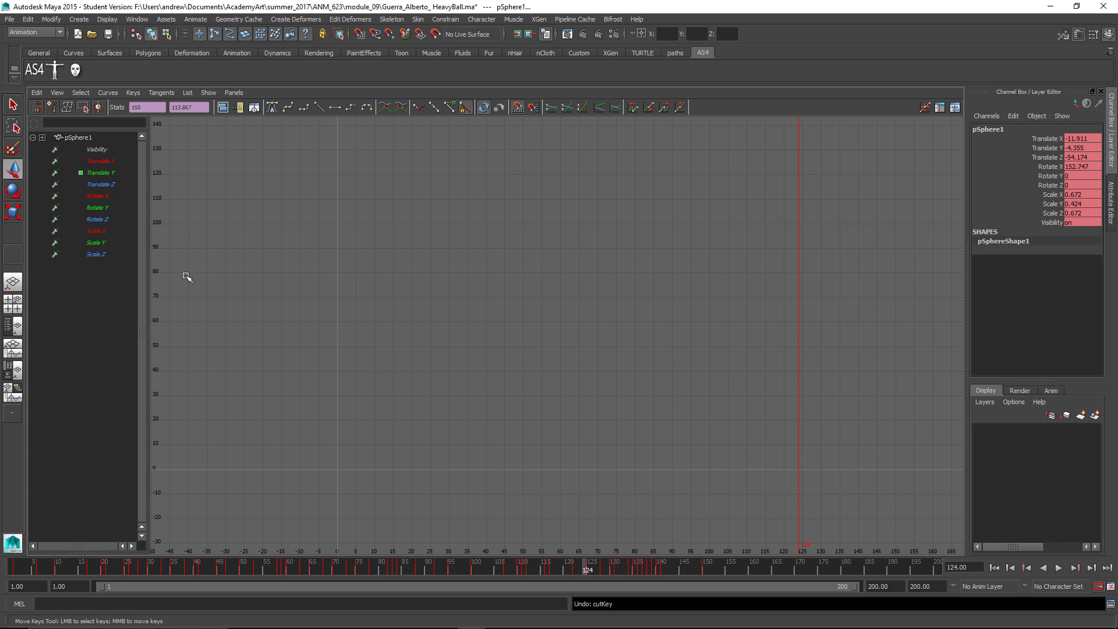
left_click(100, 173)
left_click(779, 347)
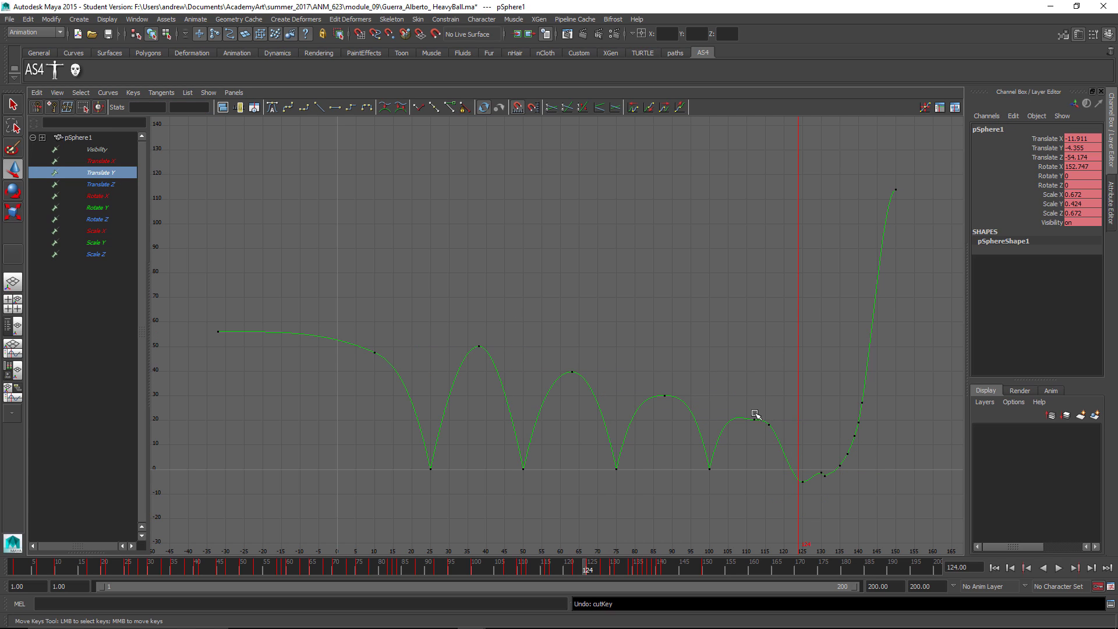
Step: Delete the extra Translate Y key near frame 116 and move the last bounce's peak key back to about frame 109
left_click_drag(768, 418, 787, 433)
key("Delete")
left_click_drag(735, 407, 764, 433)
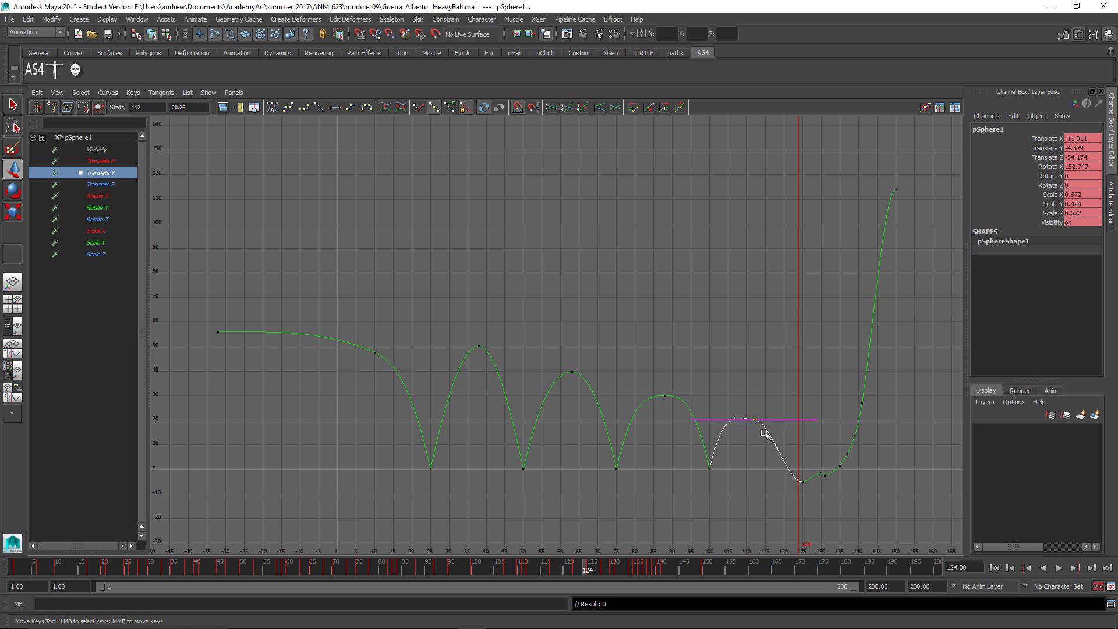
left_click_drag(463, 327, 776, 443)
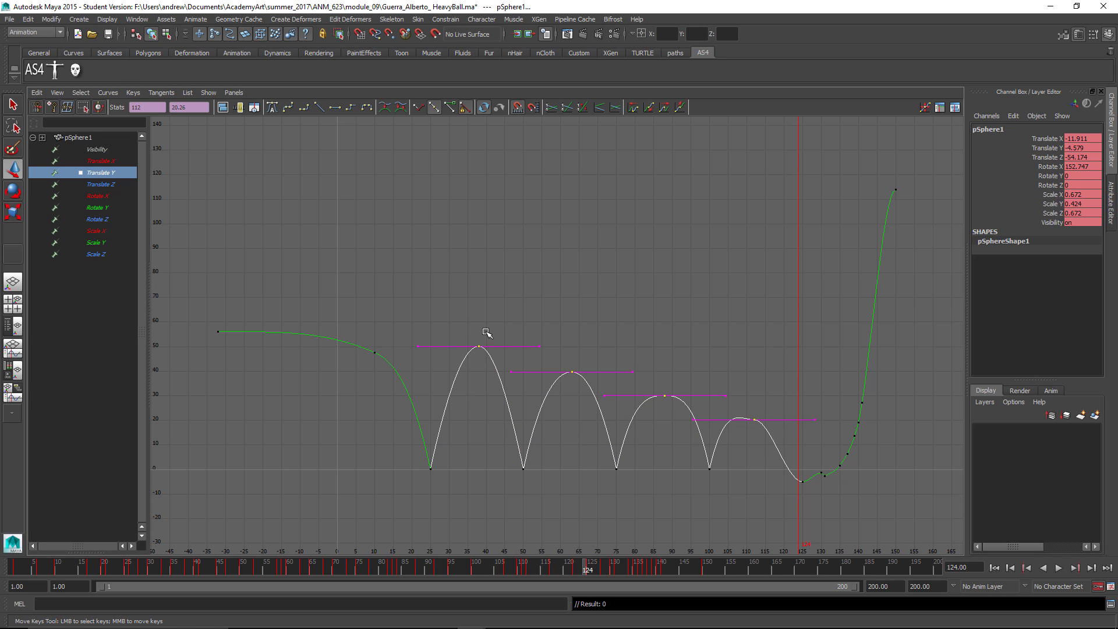
left_click(463, 322)
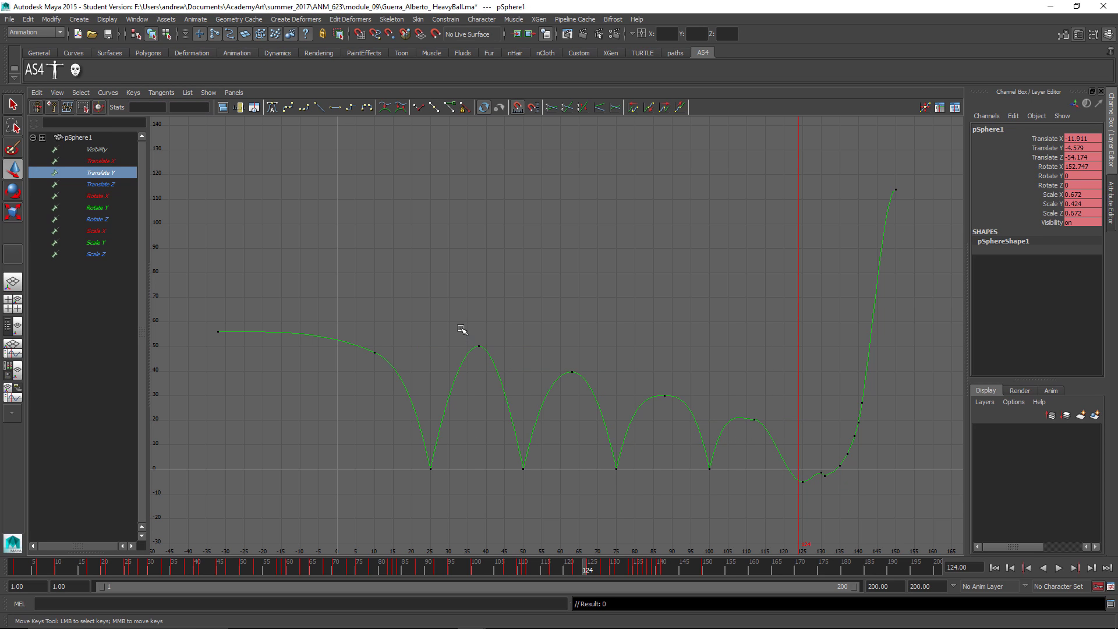
left_click(765, 430)
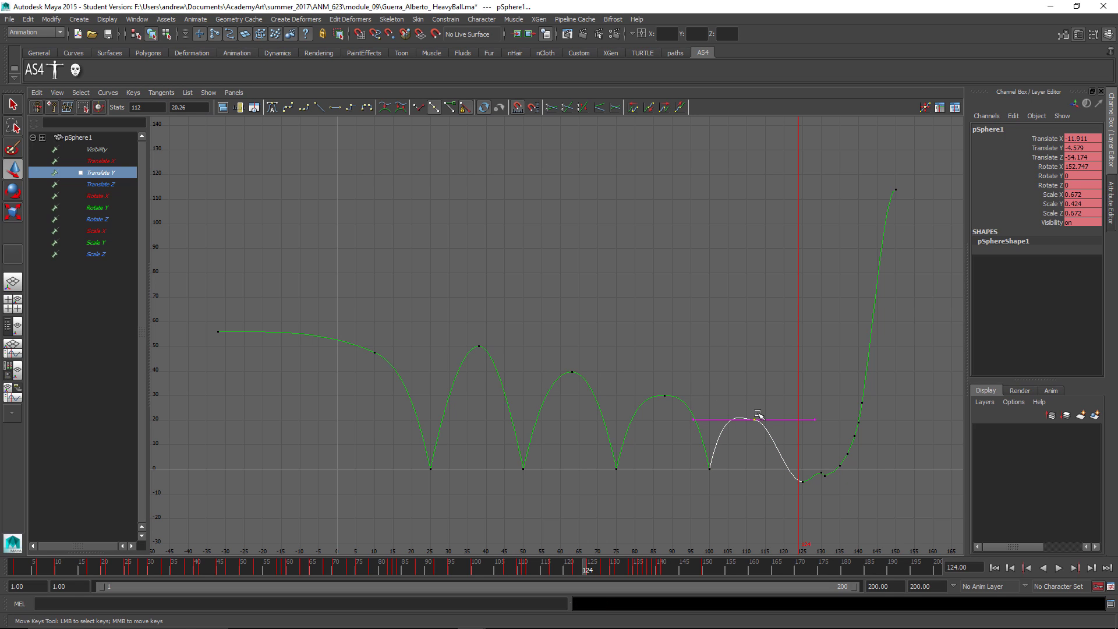
middle_click(755, 407)
middle_click_drag(756, 407, 746, 406)
left_click(706, 452)
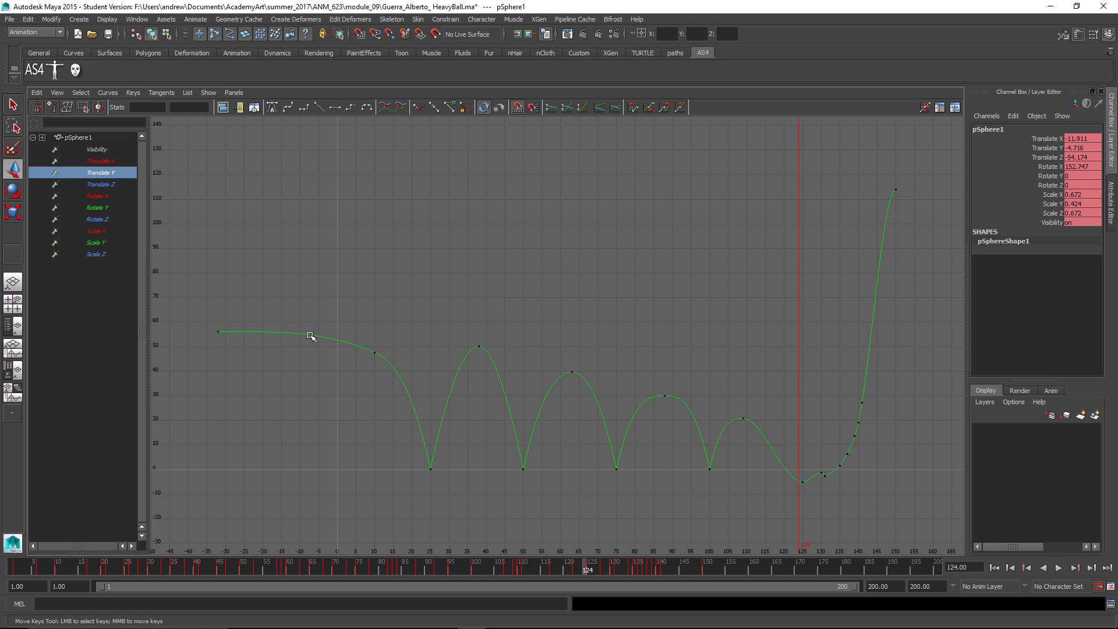
Step: Maximise the perspective view and play the ball animation from frame 1 to review the bounces
key("space")
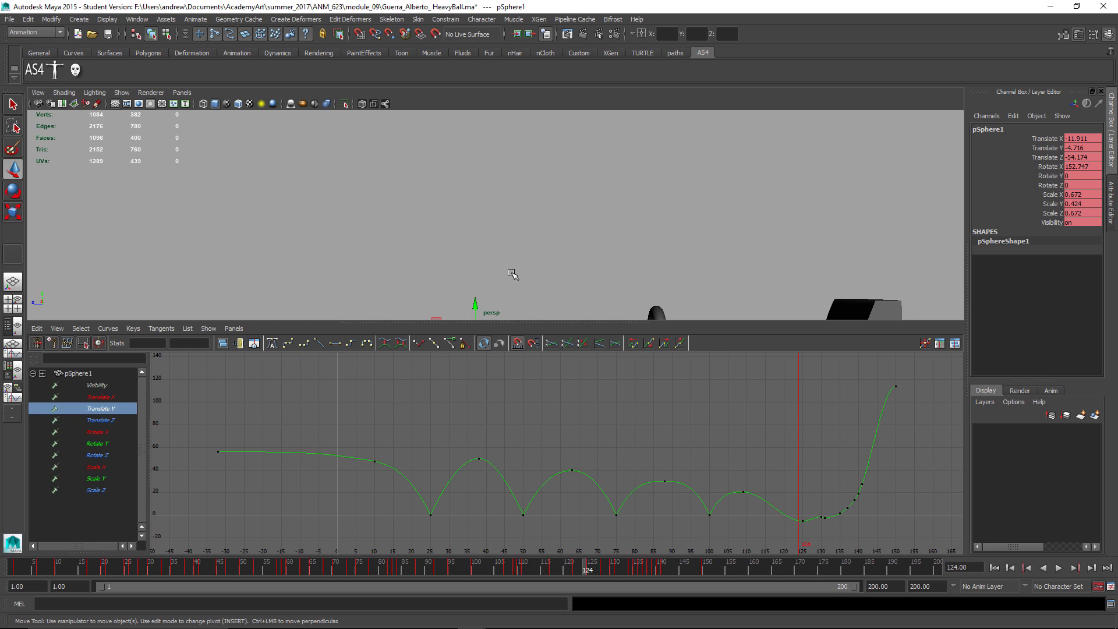
key("space")
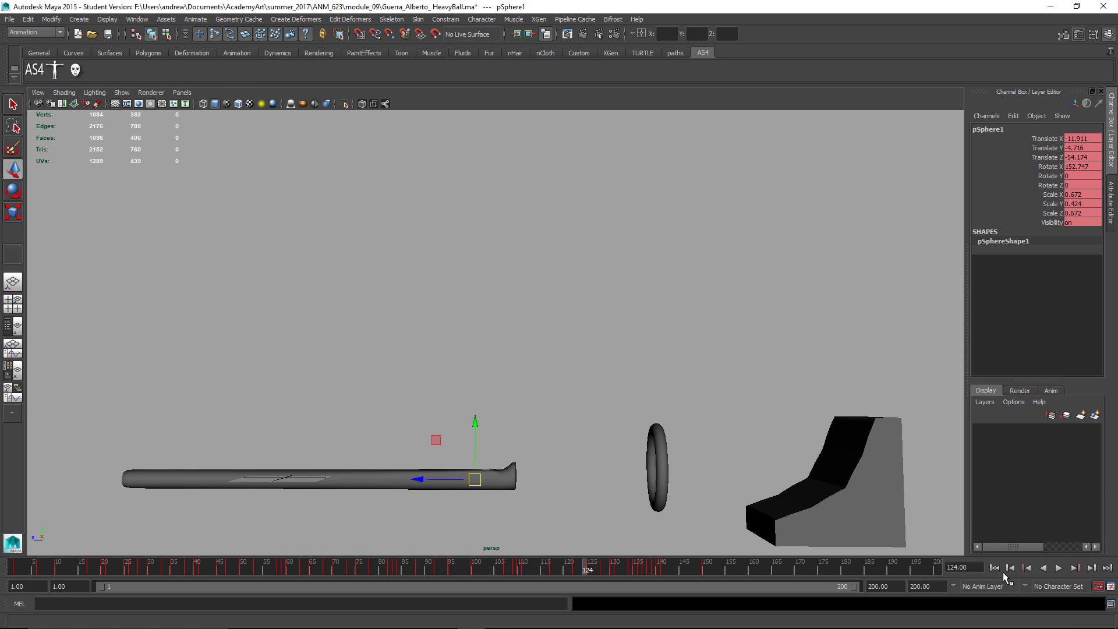
left_click(994, 567)
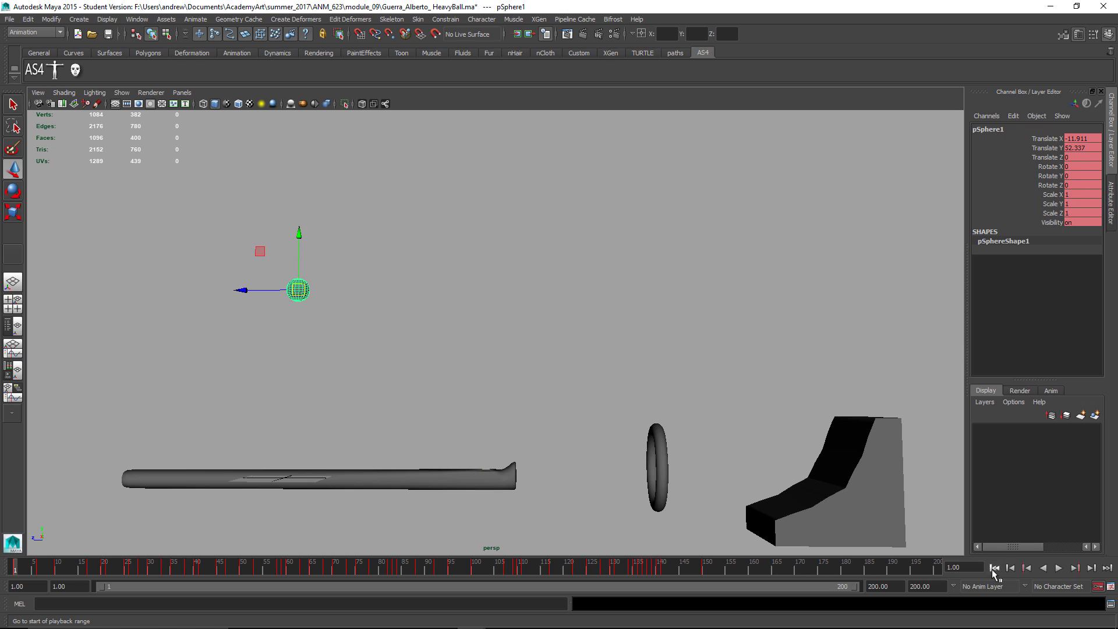
left_click(1059, 570)
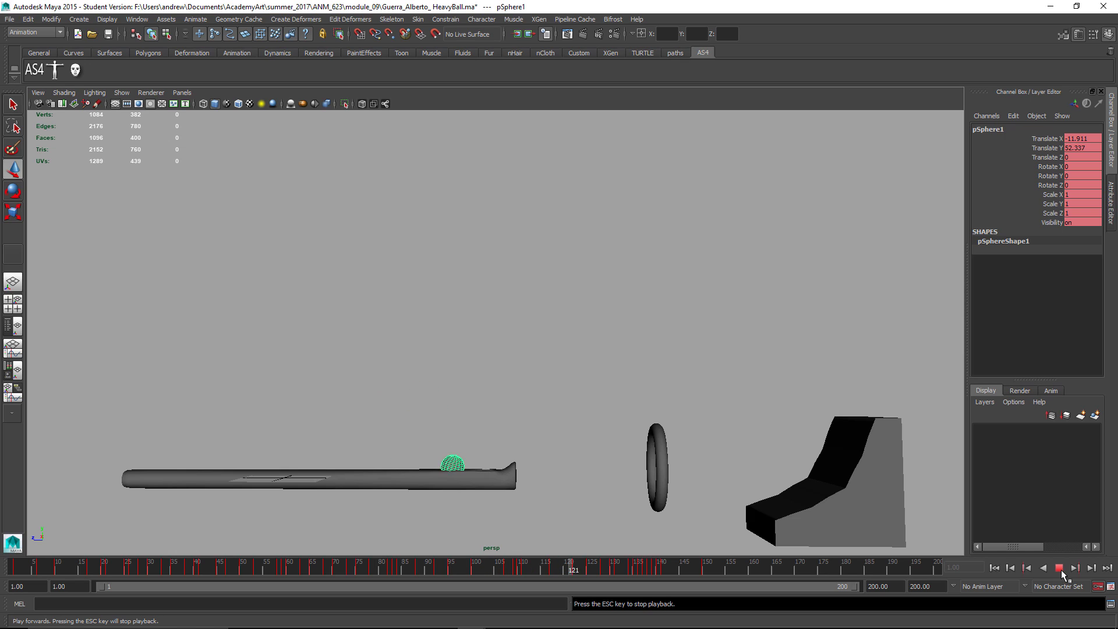
left_click(1059, 569)
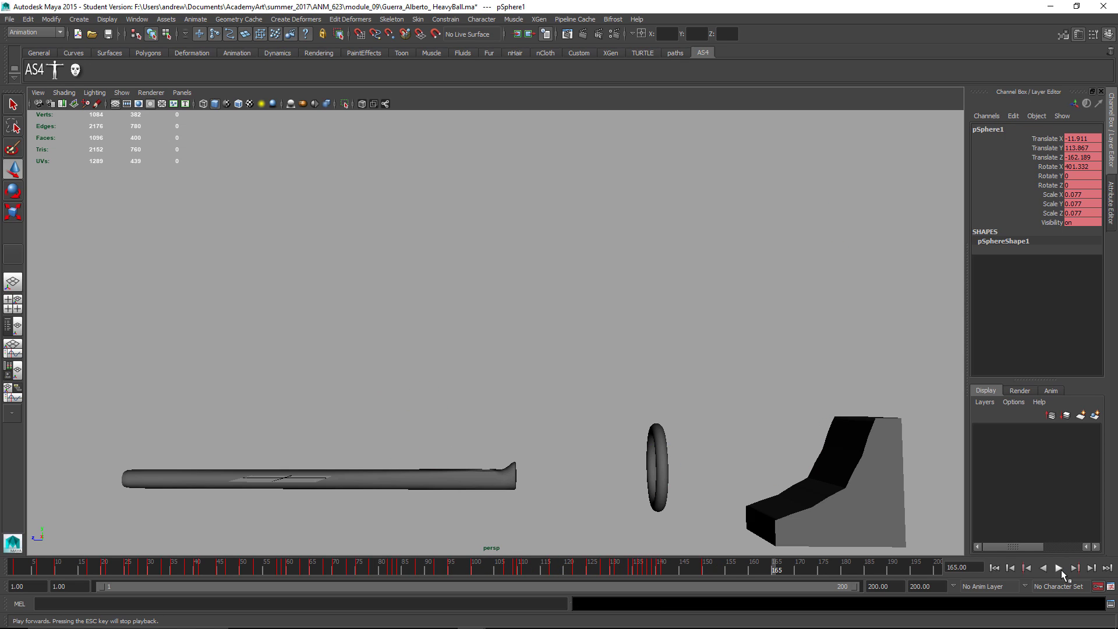
left_click(639, 567)
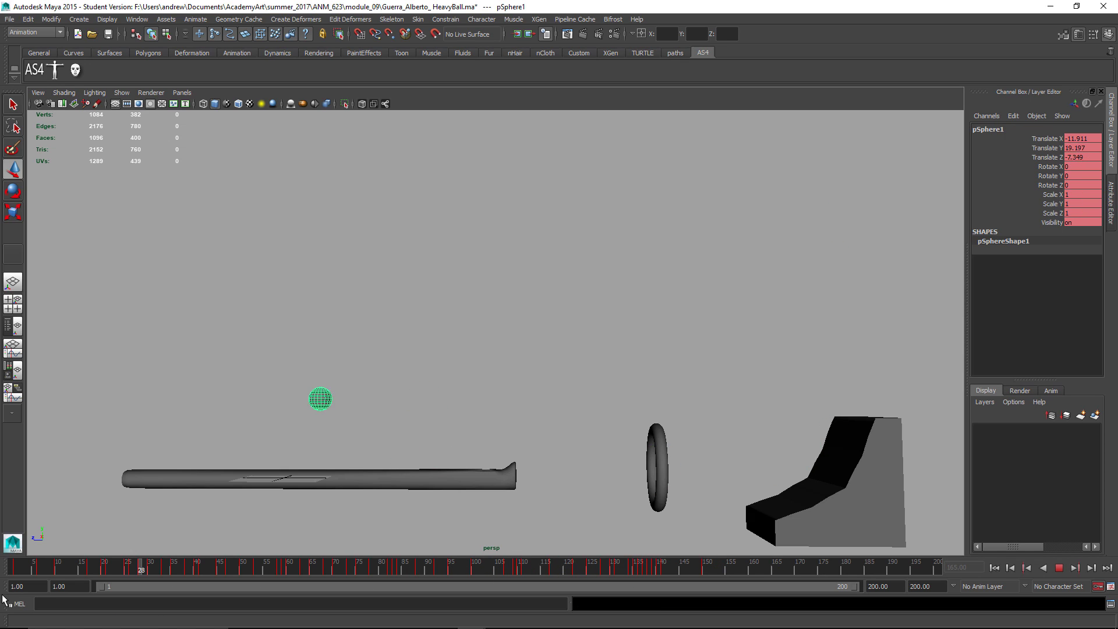
key("alt+shift+v")
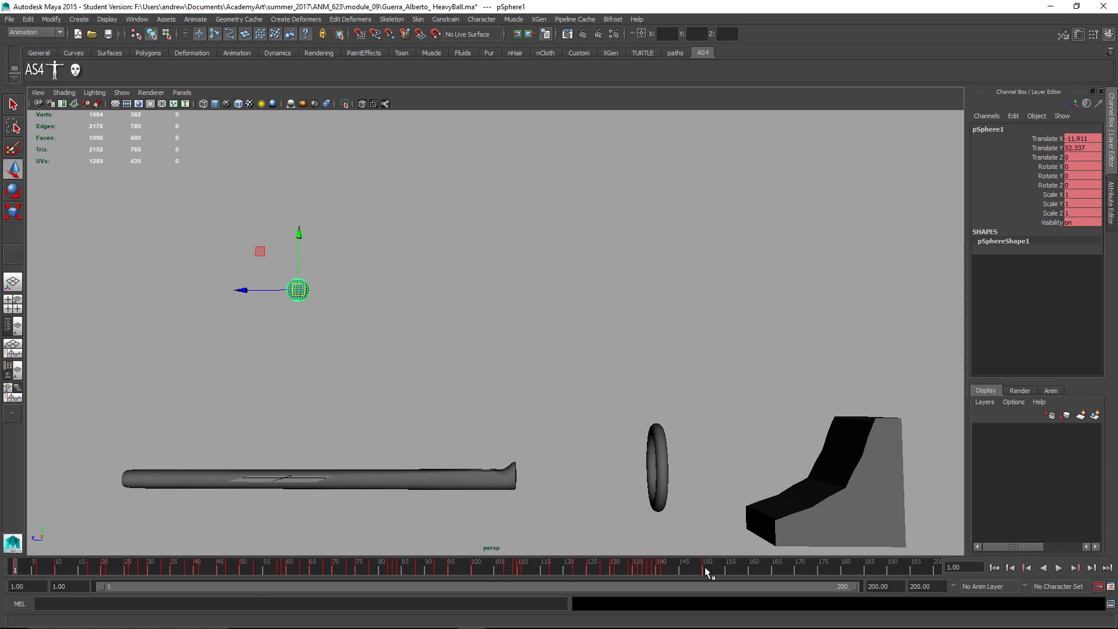
left_click(1060, 568)
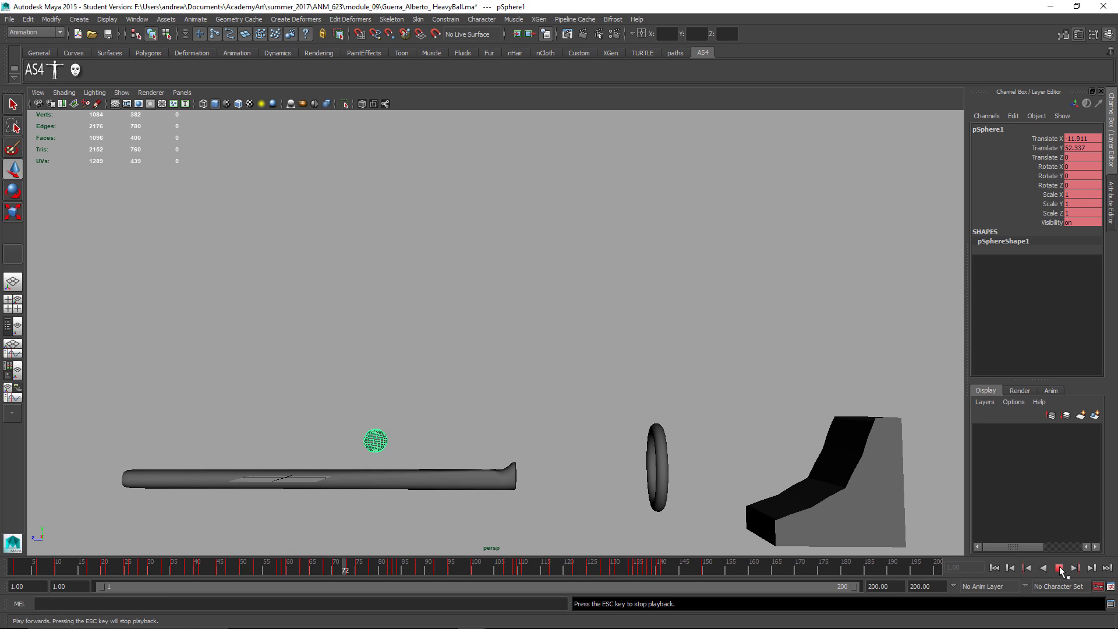
key("Escape")
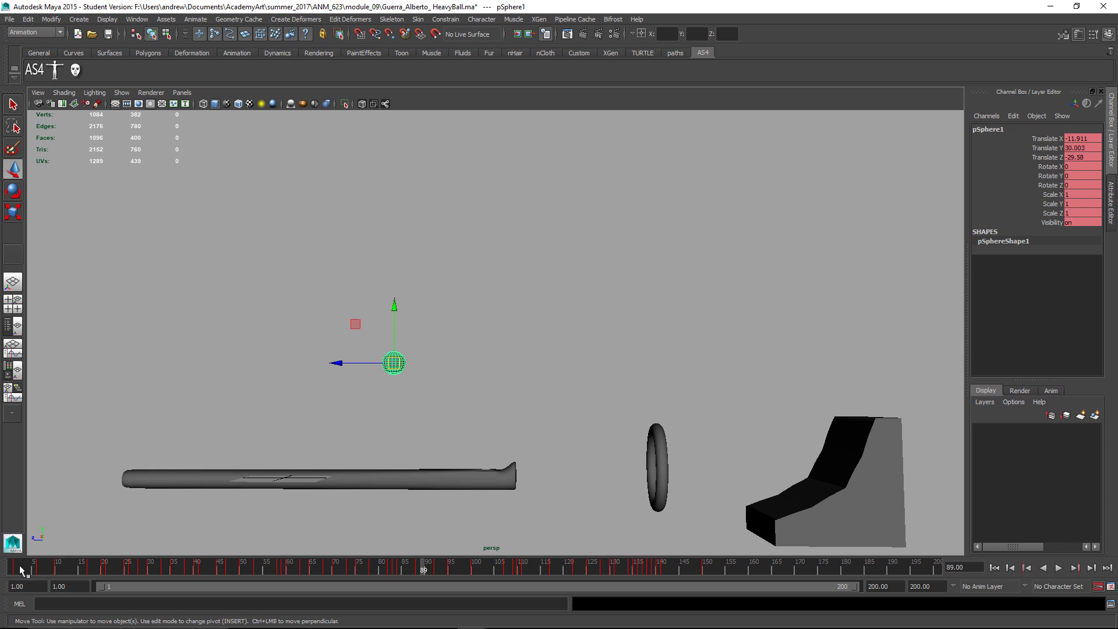
Step: Scrub the fall up to the first ground contact at frame 25 to examine the ball's stretch, and return to frame 1
left_click_drag(20, 569, 76, 569)
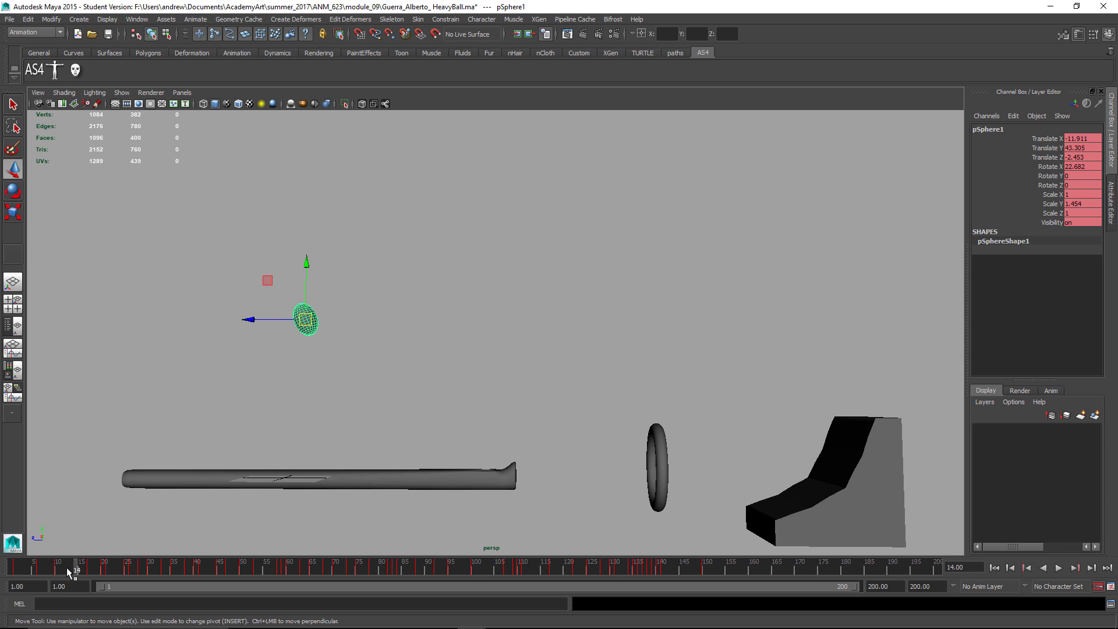
left_click_drag(68, 572, 95, 572)
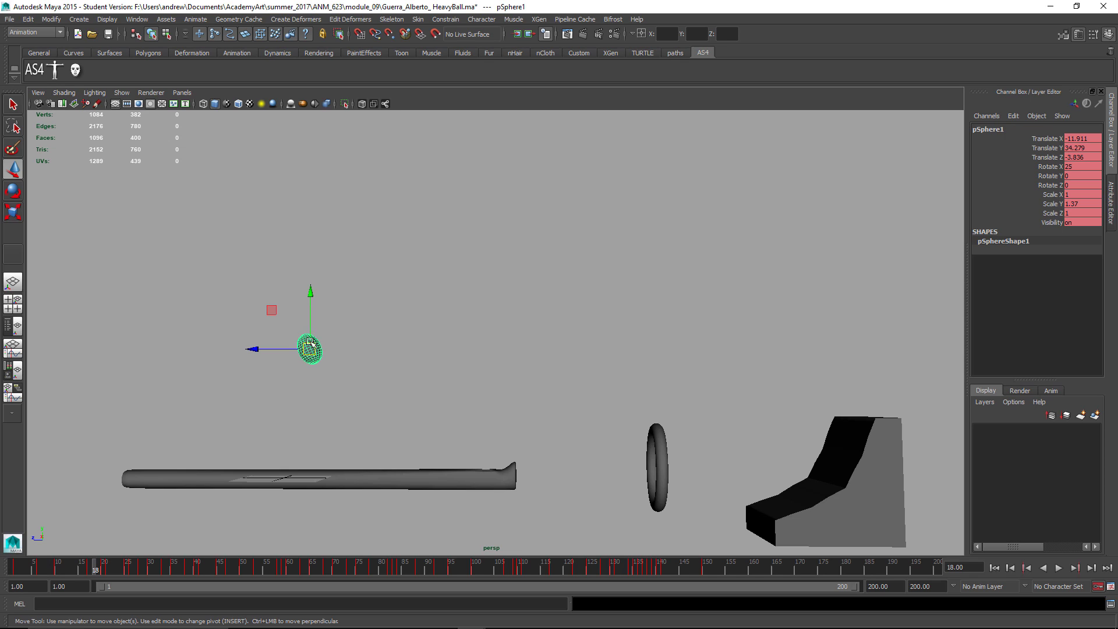
key("alt+v")
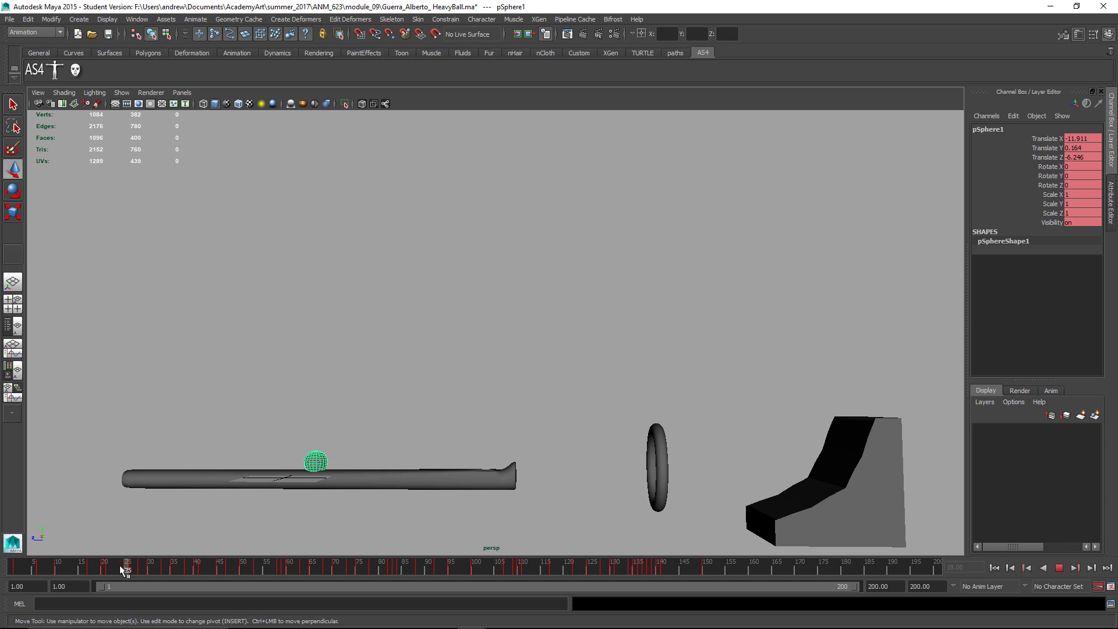
mouse_move(125, 569)
left_mouse_down()
mouse_move(79, 572)
mouse_move(127, 570)
left_mouse_up()
left_click(316, 464)
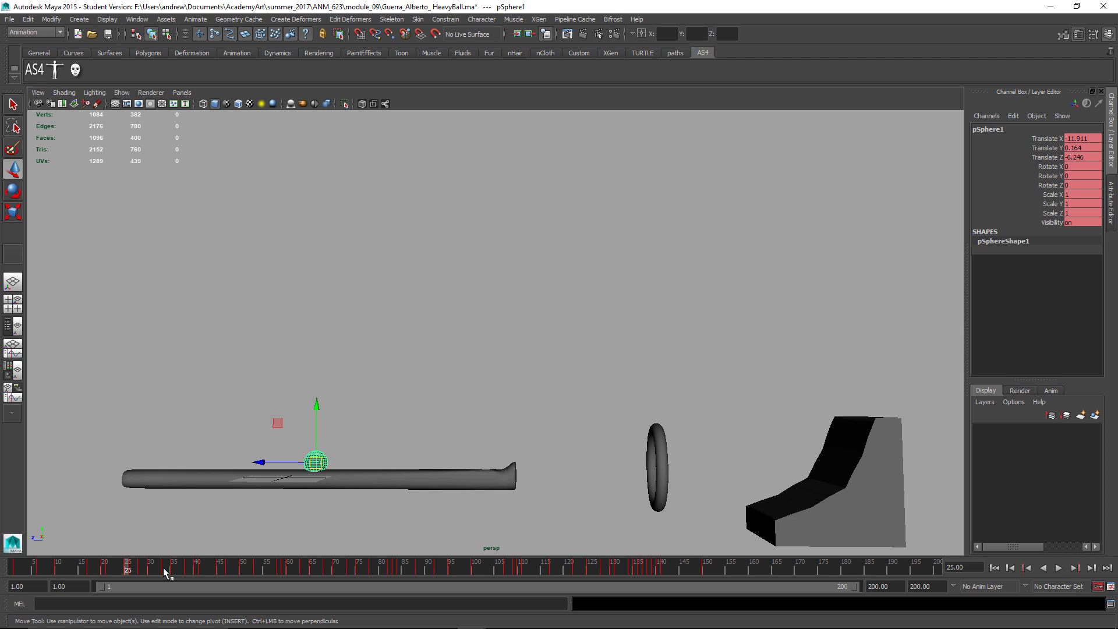
left_click_drag(134, 574, 3, 576)
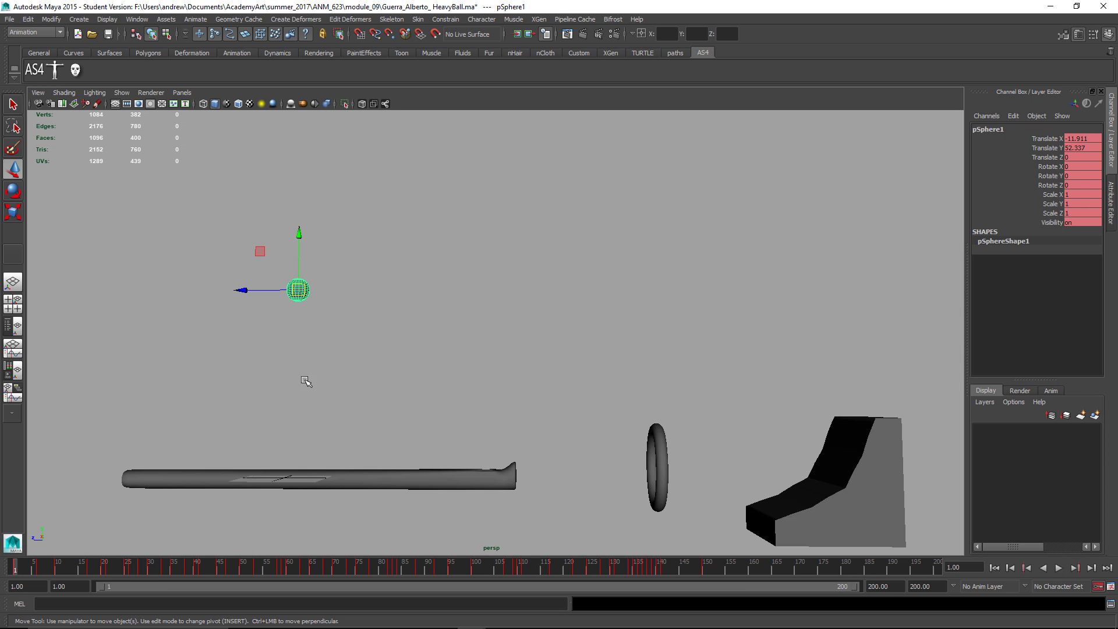
Step: Display the ball's Scale X, Scale Y and Scale Z curves fitted in the Graph Editor and go to frame 17
key("space")
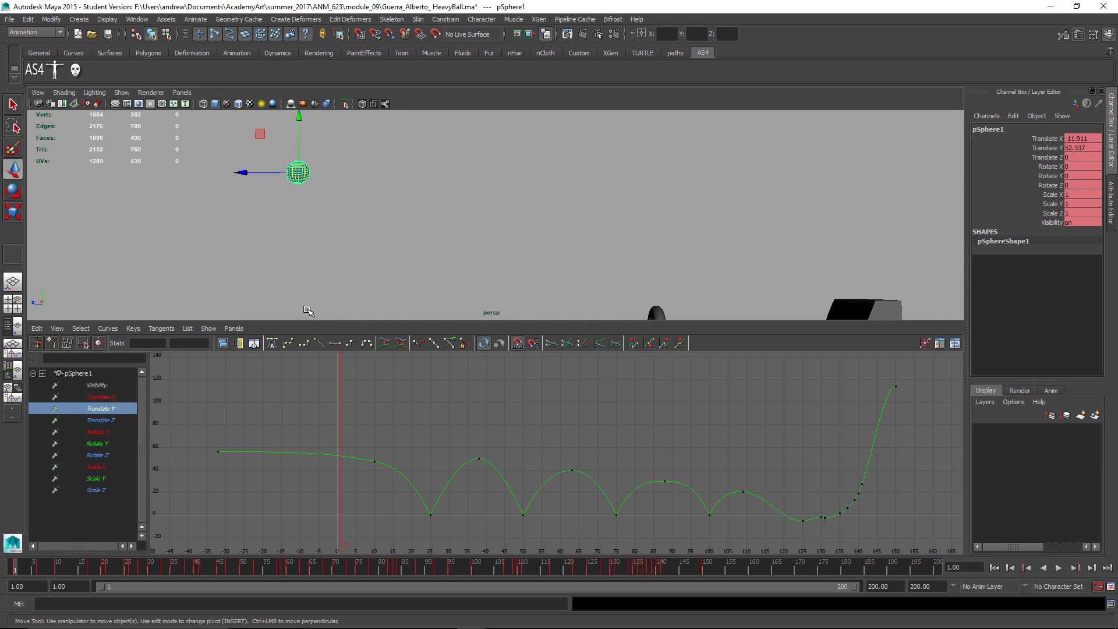
left_click_drag(106, 468, 109, 490)
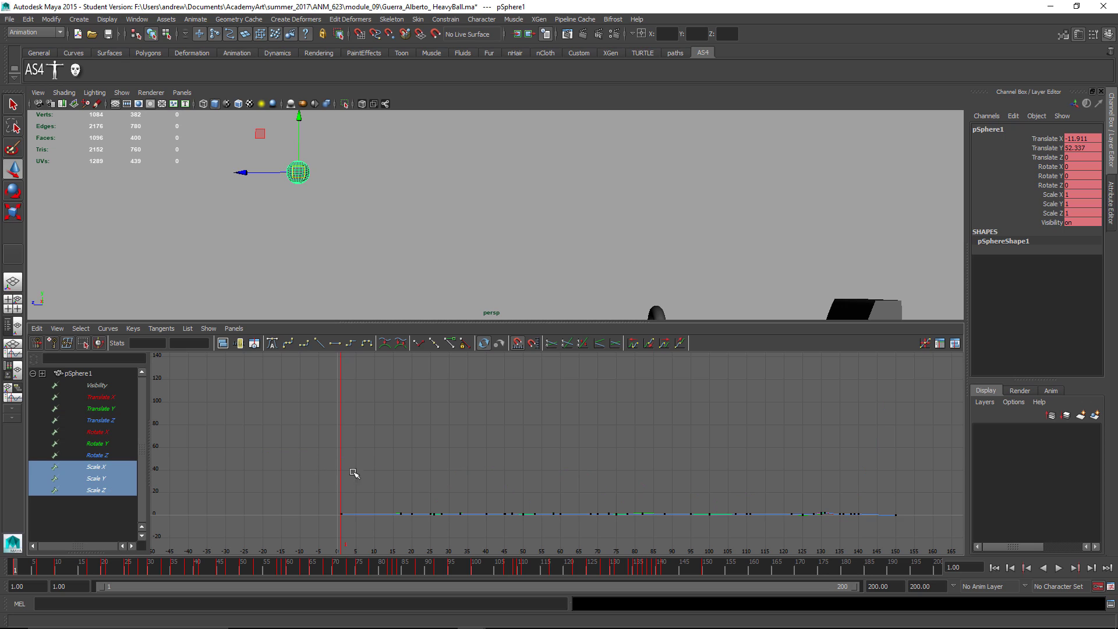
key("f")
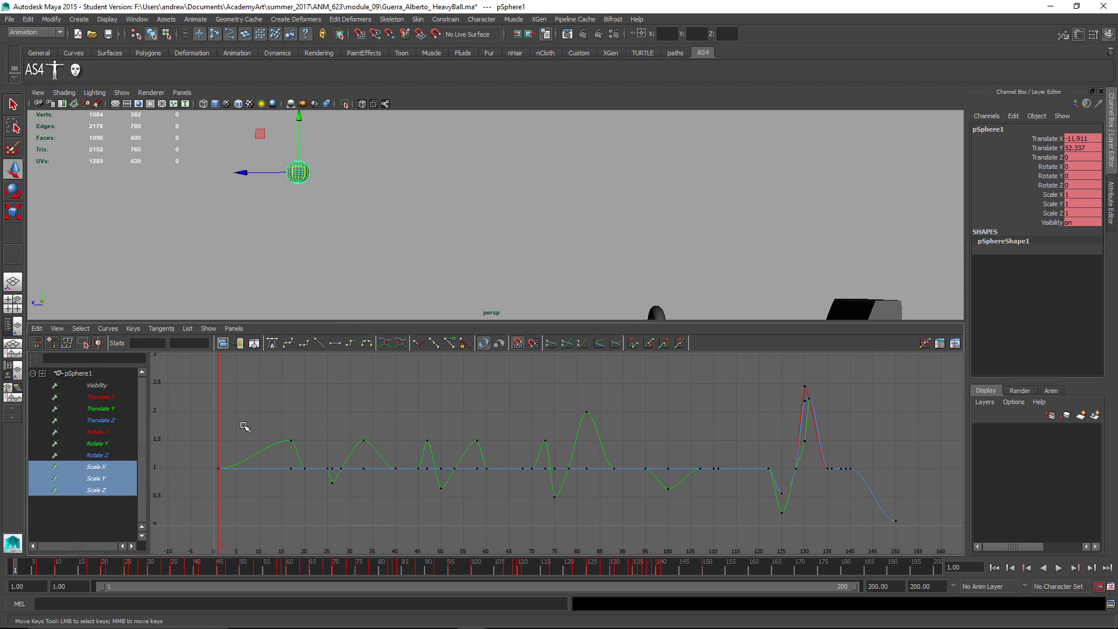
mouse_move(250, 431)
left_mouse_down()
mouse_move(290, 429)
mouse_move(291, 403)
left_mouse_up()
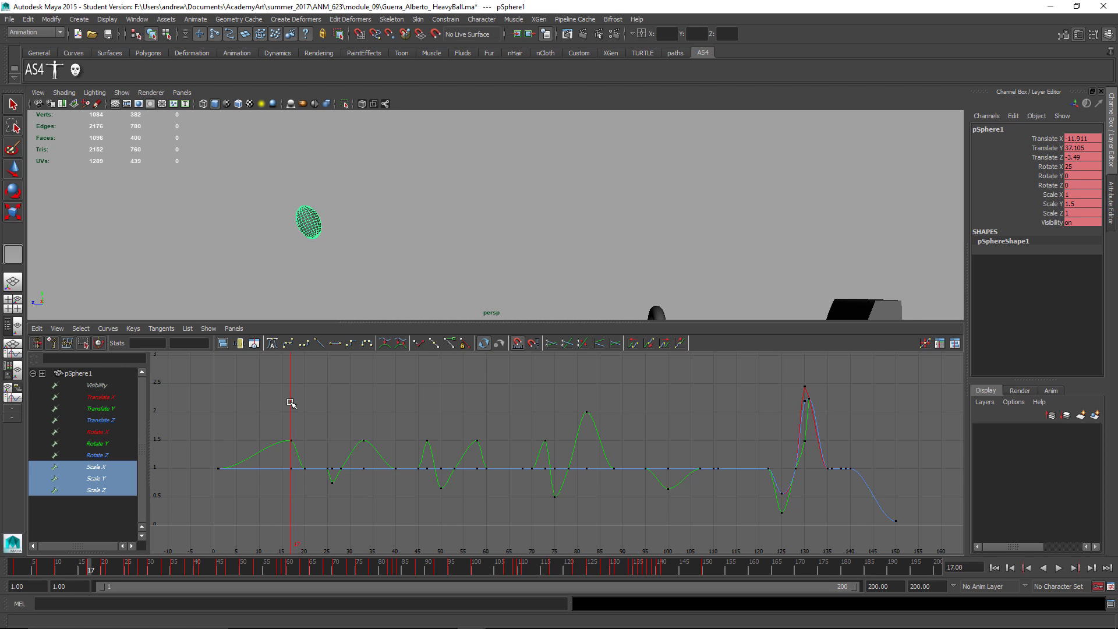
key("w")
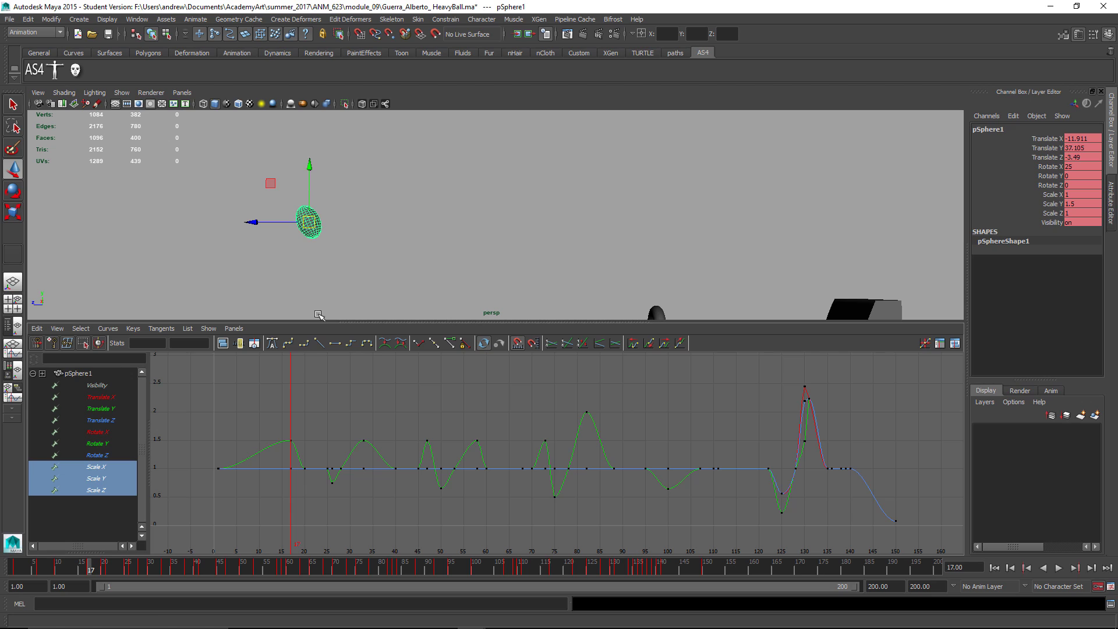
Step: Examine the ball's Scale Y stretch at frame 17 with the Scale tool, viewing the ball from several angles
left_click(1038, 205)
key("r")
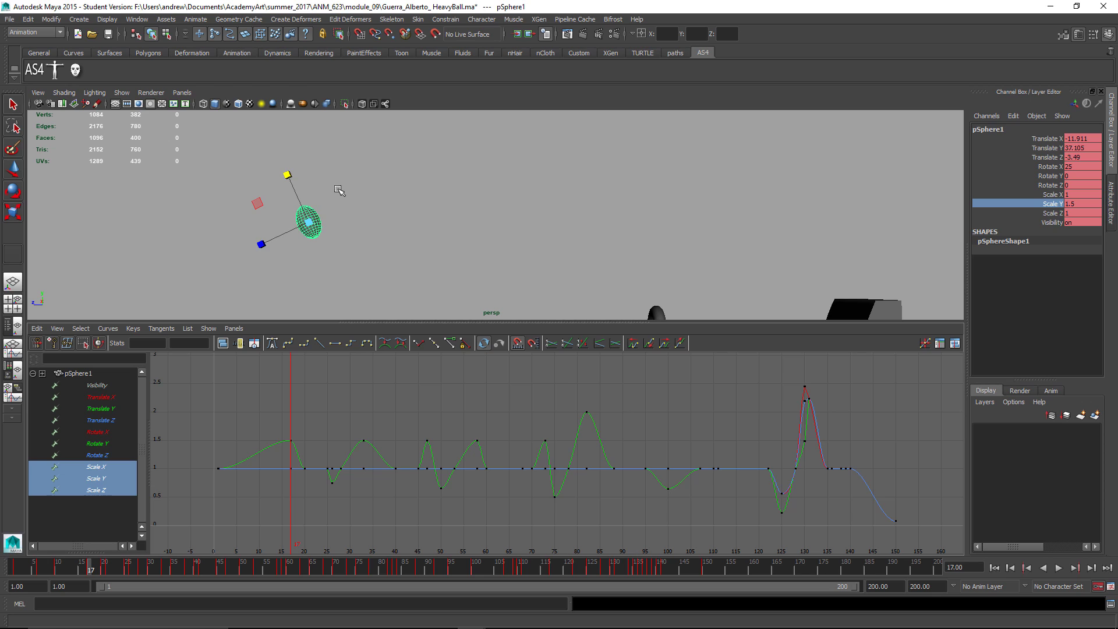
key("r")
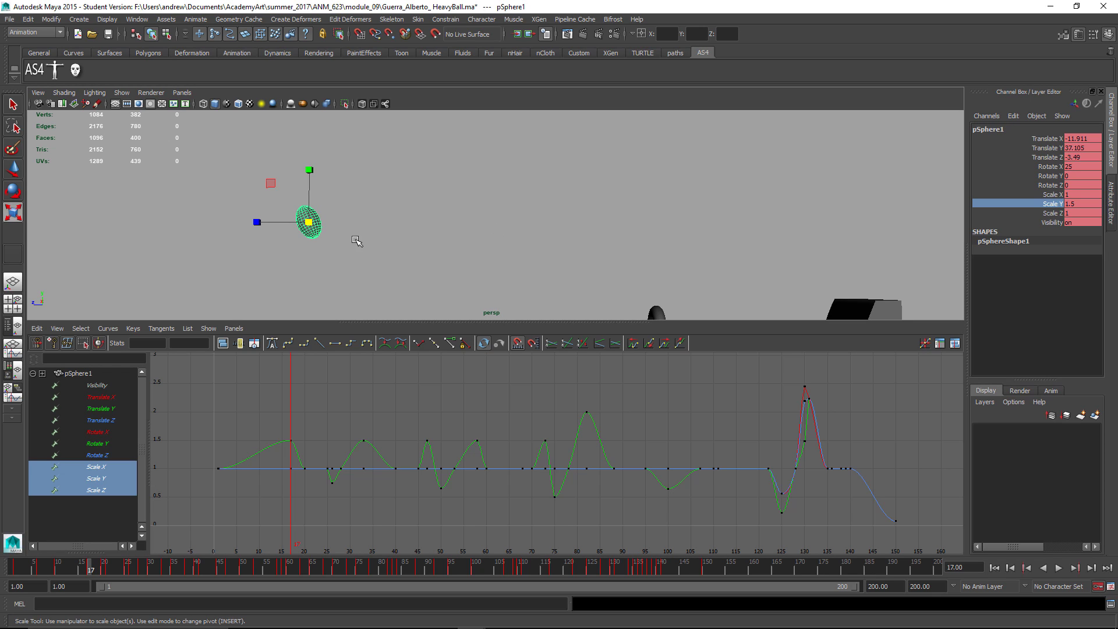
left_click_drag(345, 226, 289, 238, "alt")
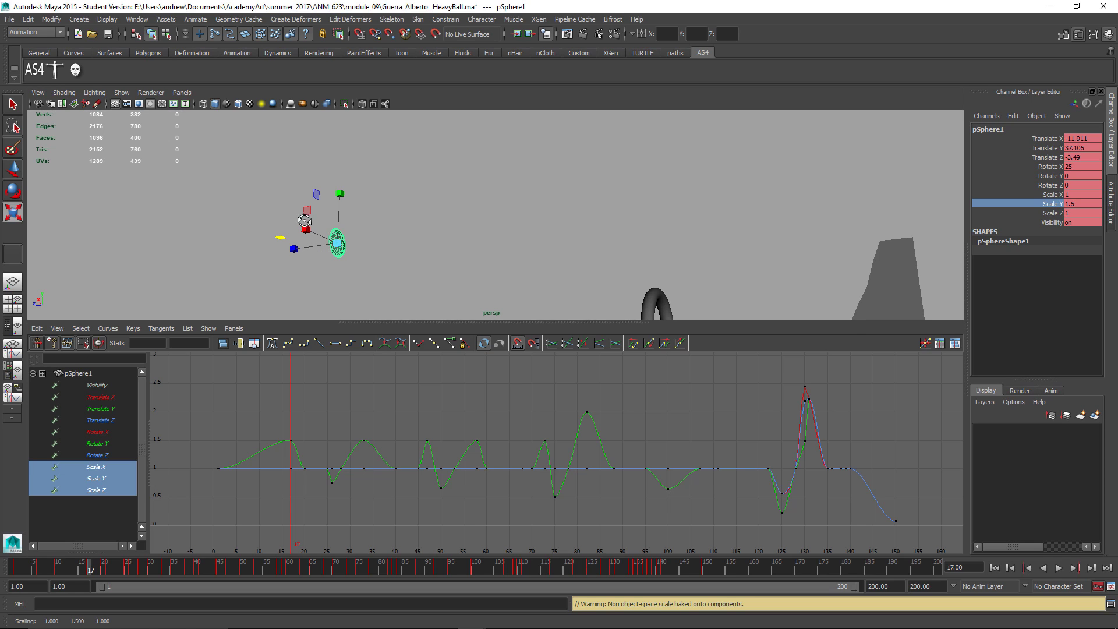
left_click_drag(304, 220, 339, 249, "alt")
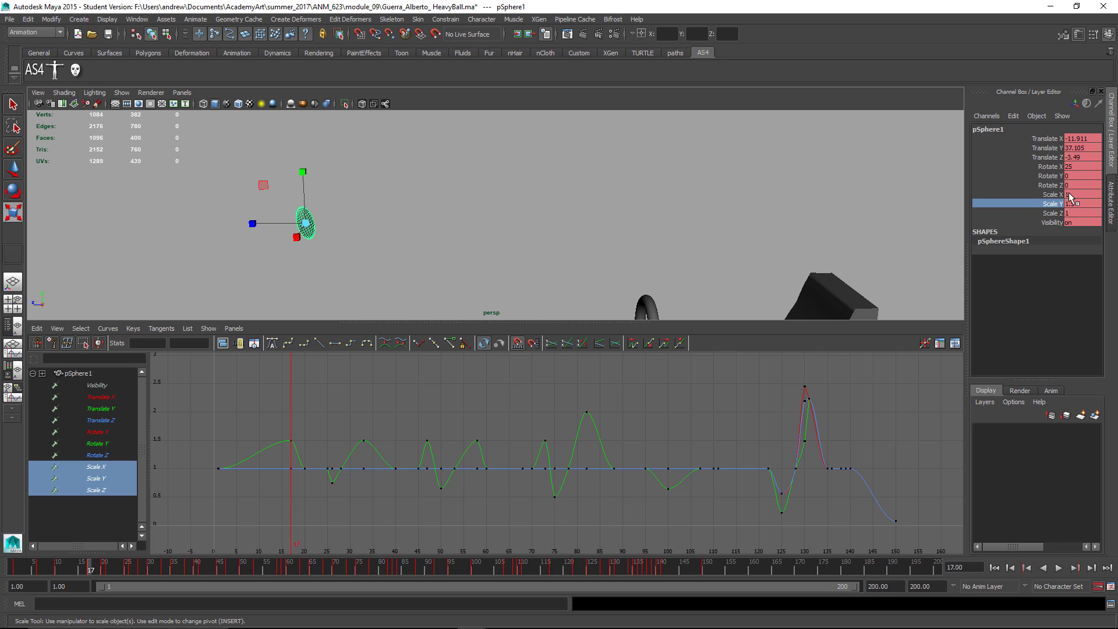
left_click(400, 209)
left_click(314, 224)
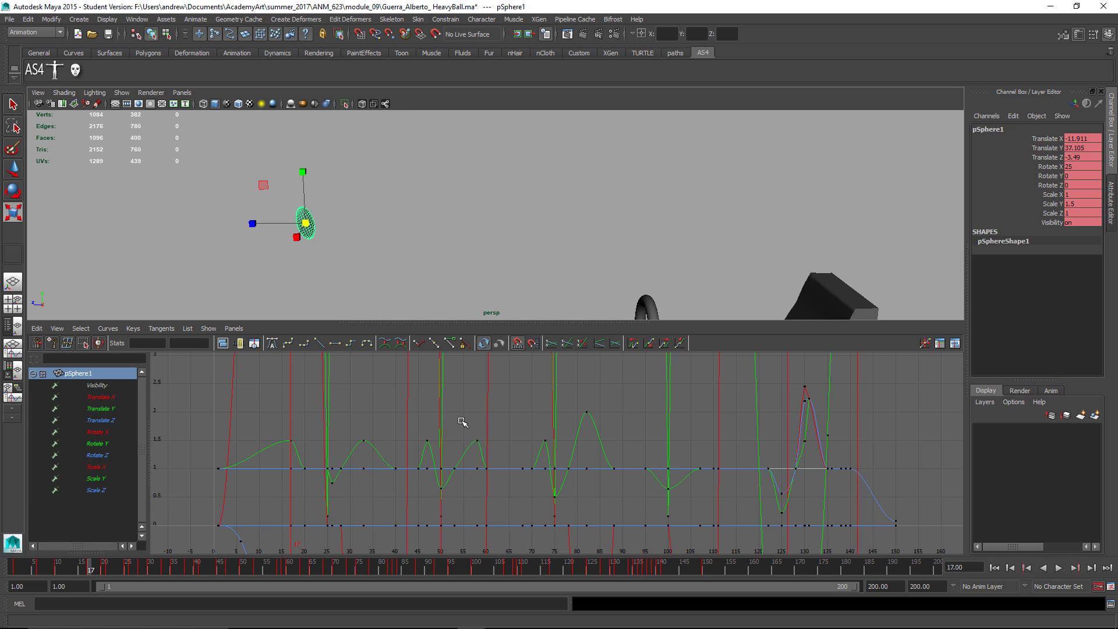
Step: Go to frame 18, reselect the ball and redisplay its Scale X, Scale Y and Scale Z curves
left_click_drag(107, 468, 111, 488)
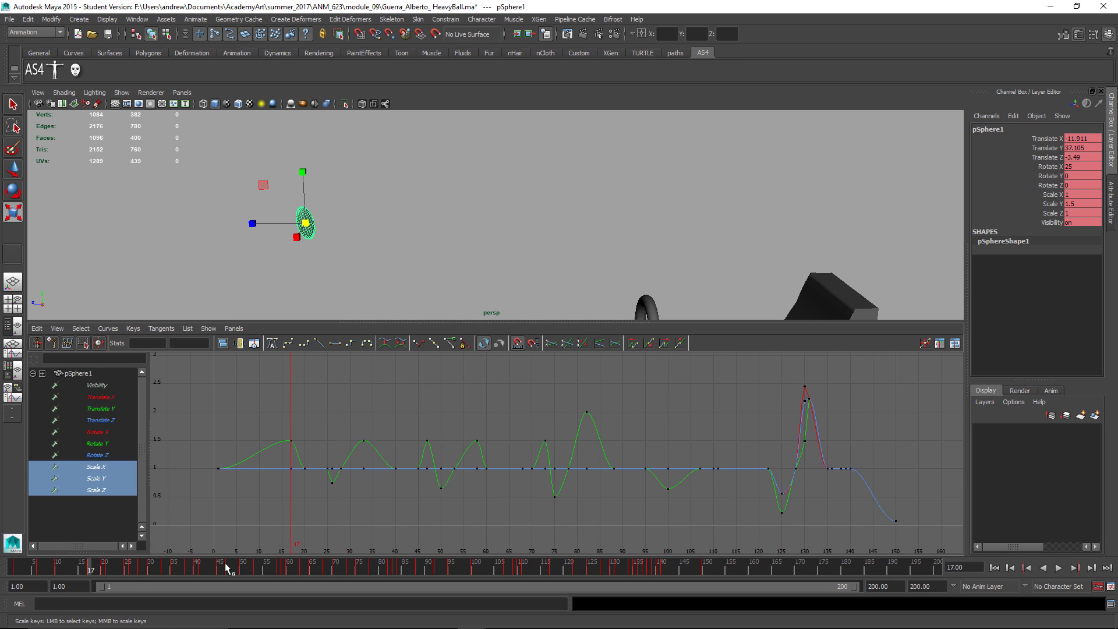
mouse_move(86, 570)
left_mouse_down()
mouse_move(72, 565)
mouse_move(102, 565)
mouse_move(11, 564)
mouse_move(96, 564)
left_mouse_up()
left_click(332, 218)
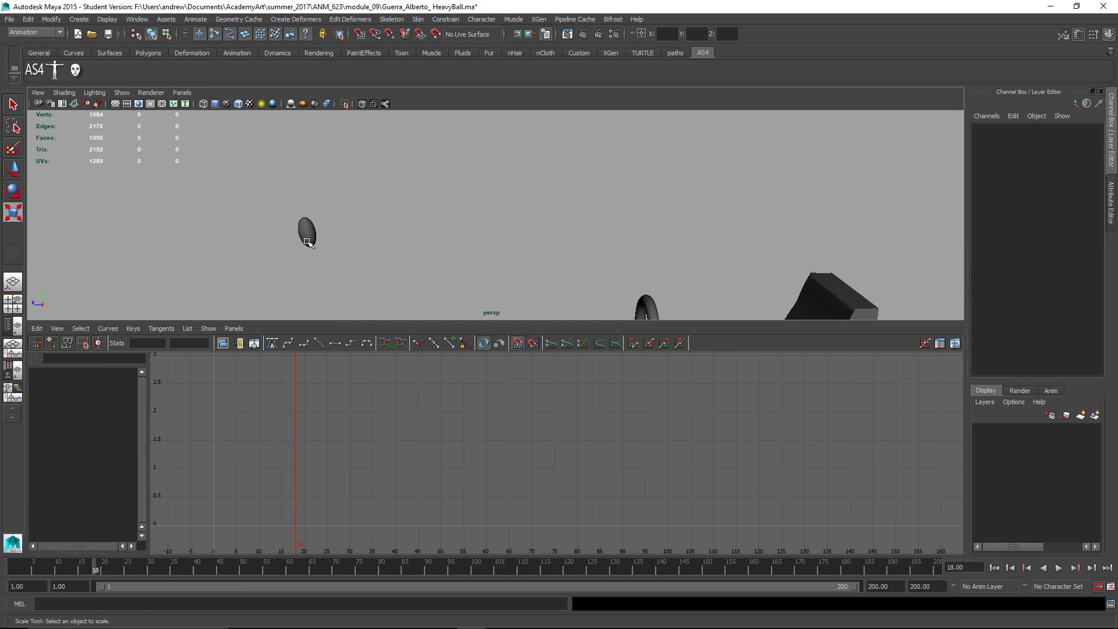
left_click(305, 239)
left_click_drag(99, 468, 168, 486)
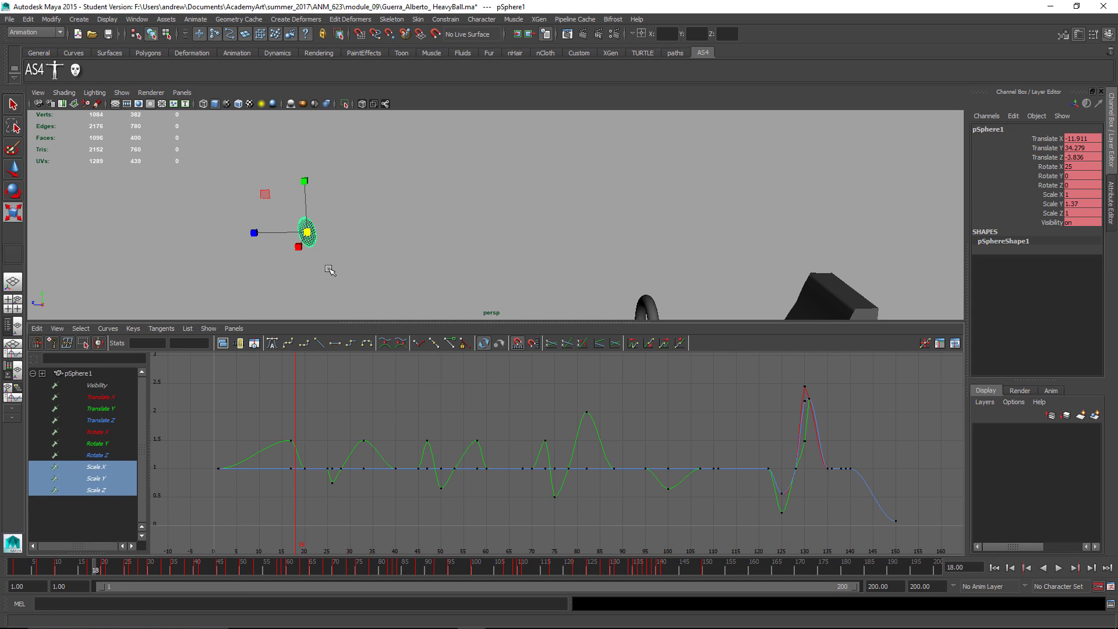
Step: Switch the perspective viewport to the side view, bring the ball's fall into view and go to frame 1
key("space")
left_click_drag(330, 270, 381, 265)
middle_click_drag(366, 245, 619, 237, "alt")
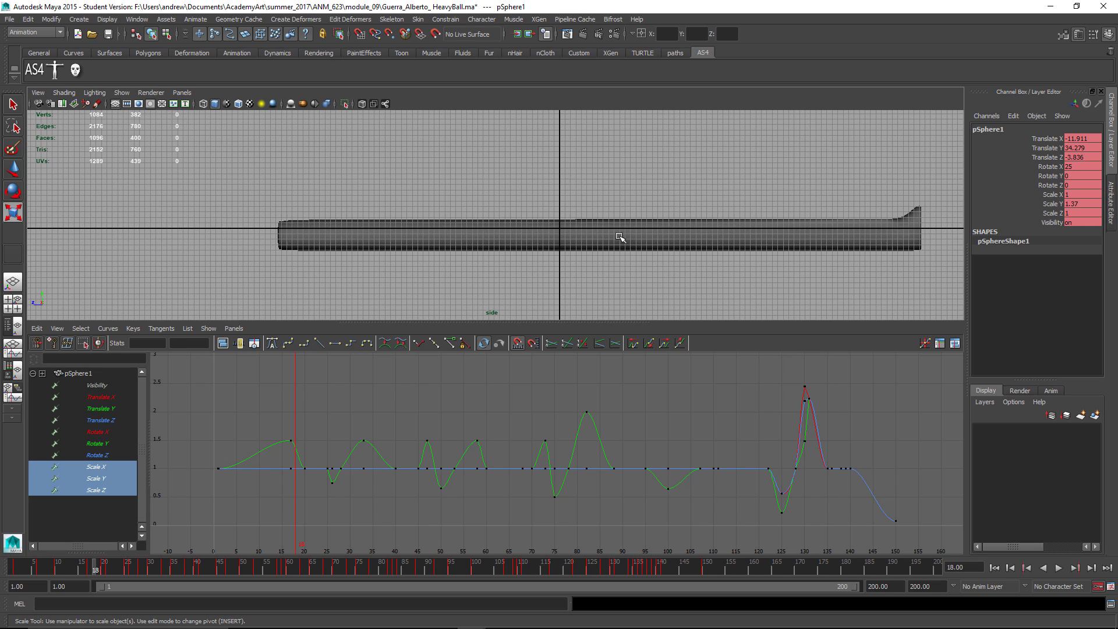
right_click_drag(619, 237, 505, 232, "alt")
right_click_drag(297, 237, 273, 250, "alt")
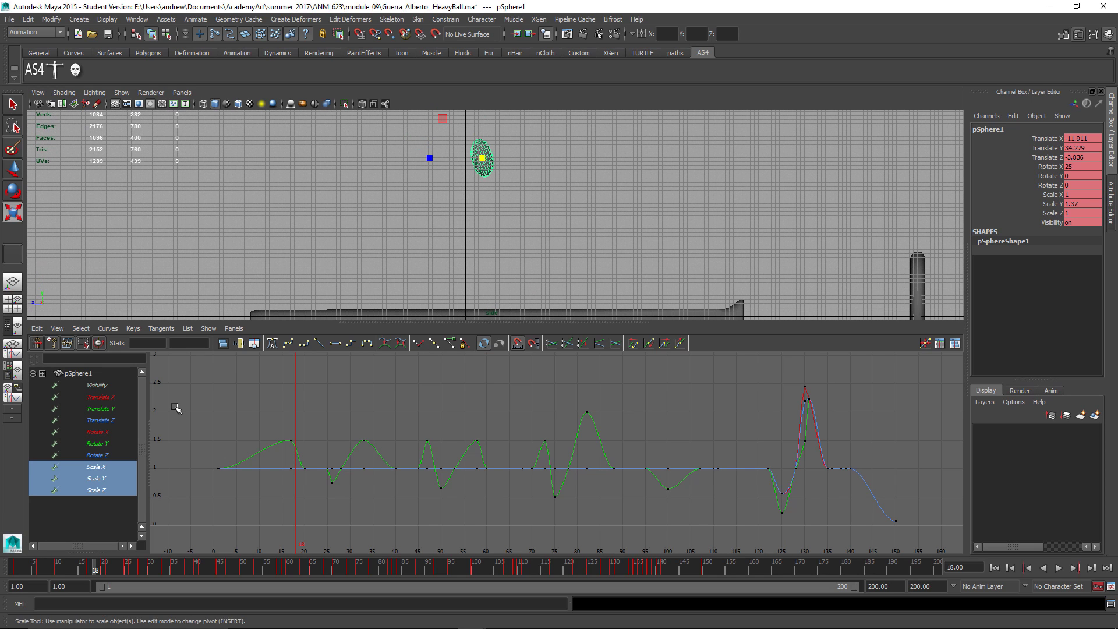
left_click_drag(89, 569, 15, 570)
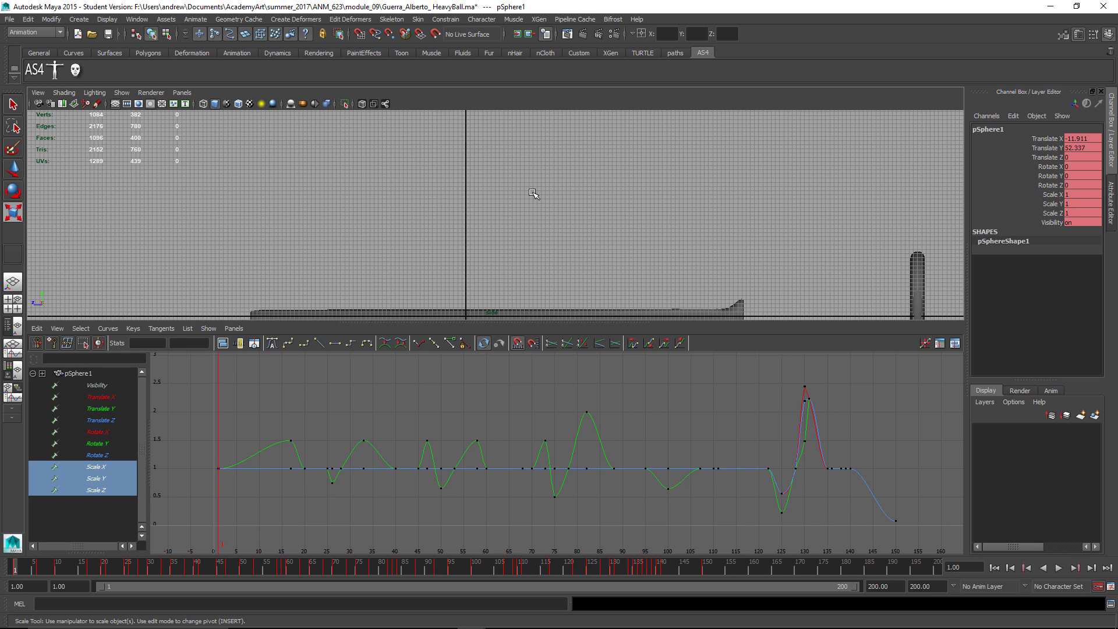
Step: Scrub through the ball's initial fall to frame 17 in the side view to check its stretch
middle_click_drag(536, 204, 534, 236, "alt")
scroll(452, 242, "down", 1)
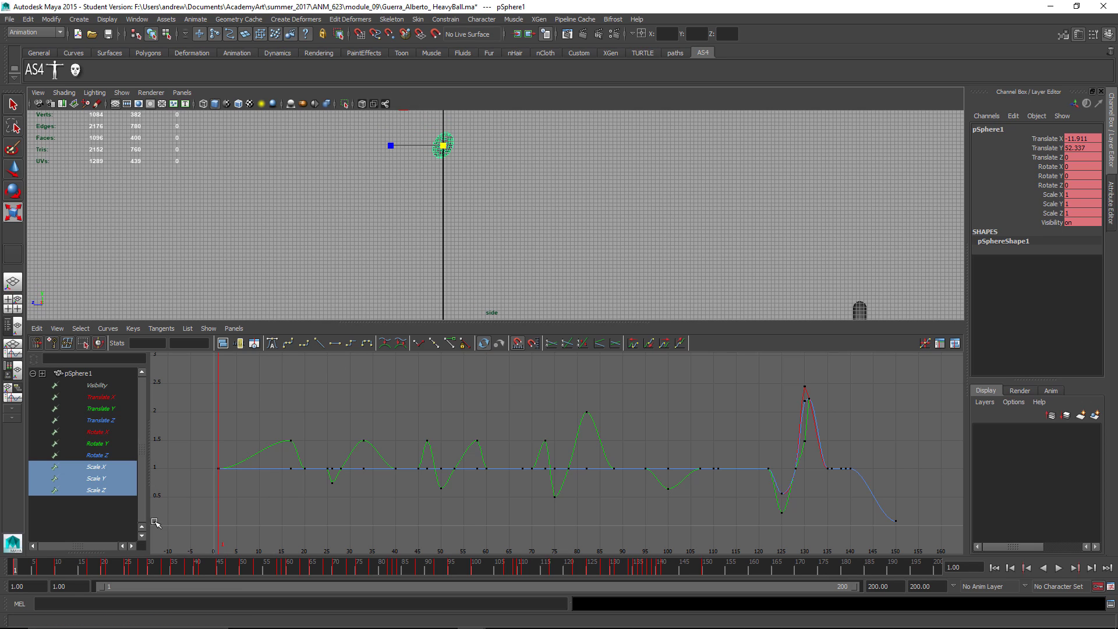
left_click(33, 569)
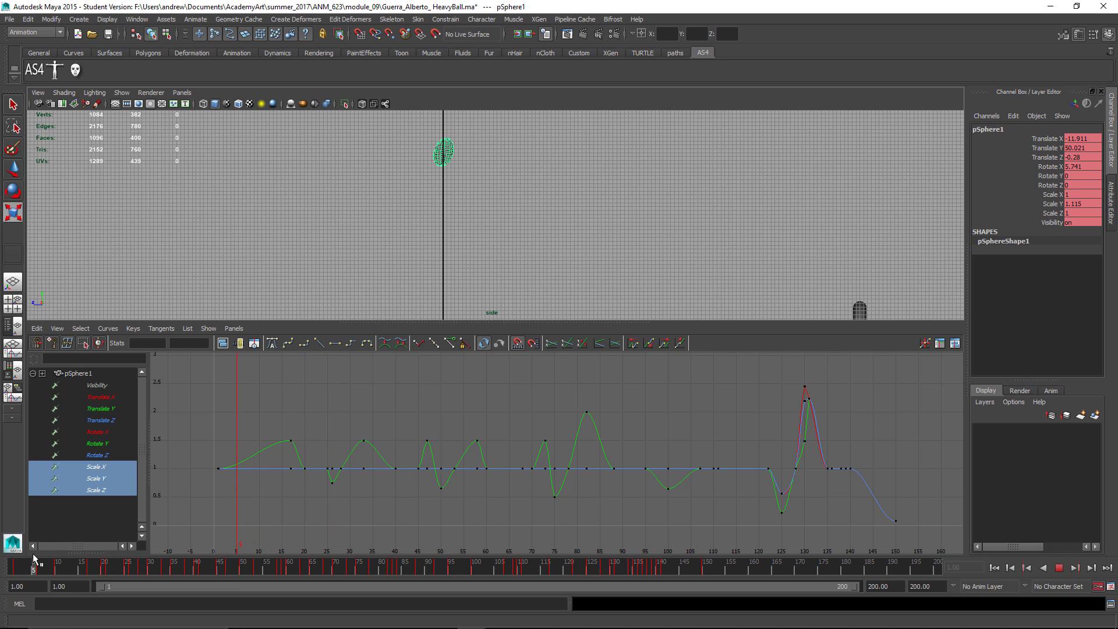
key("w")
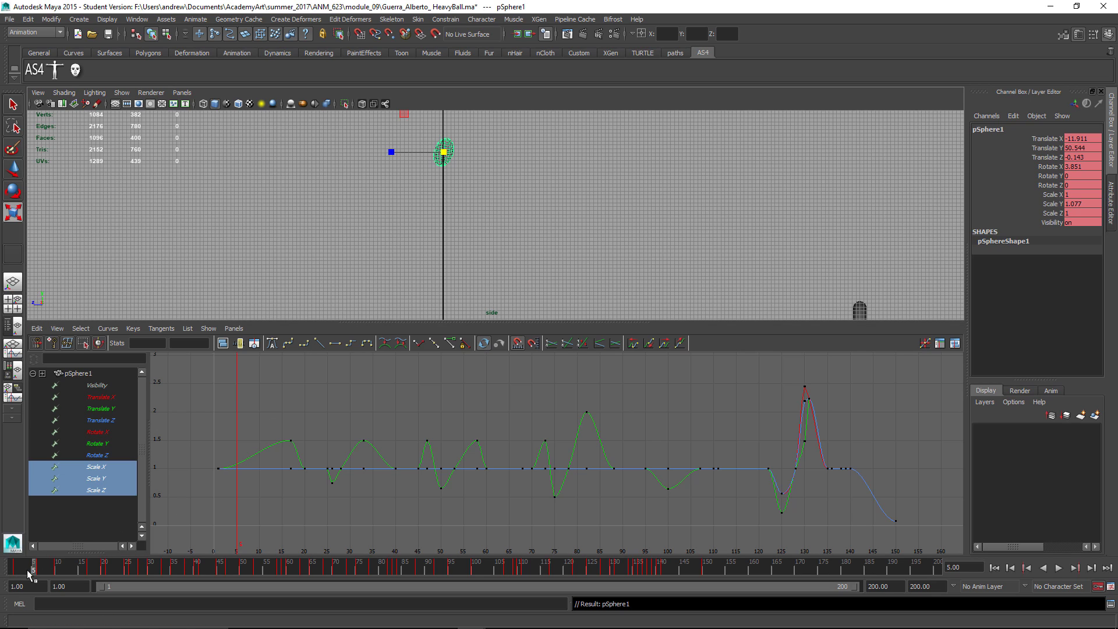
mouse_move(27, 570)
left_mouse_down()
mouse_move(87, 570)
mouse_move(1, 569)
mouse_move(89, 568)
left_mouse_up()
key("r")
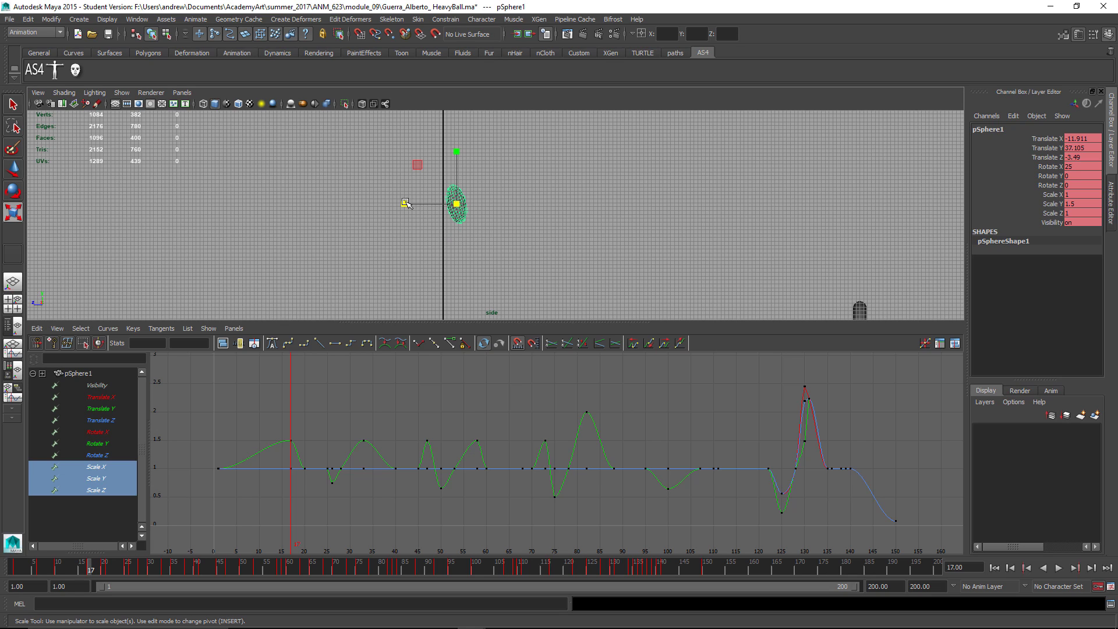
left_click_drag(406, 203, 424, 200)
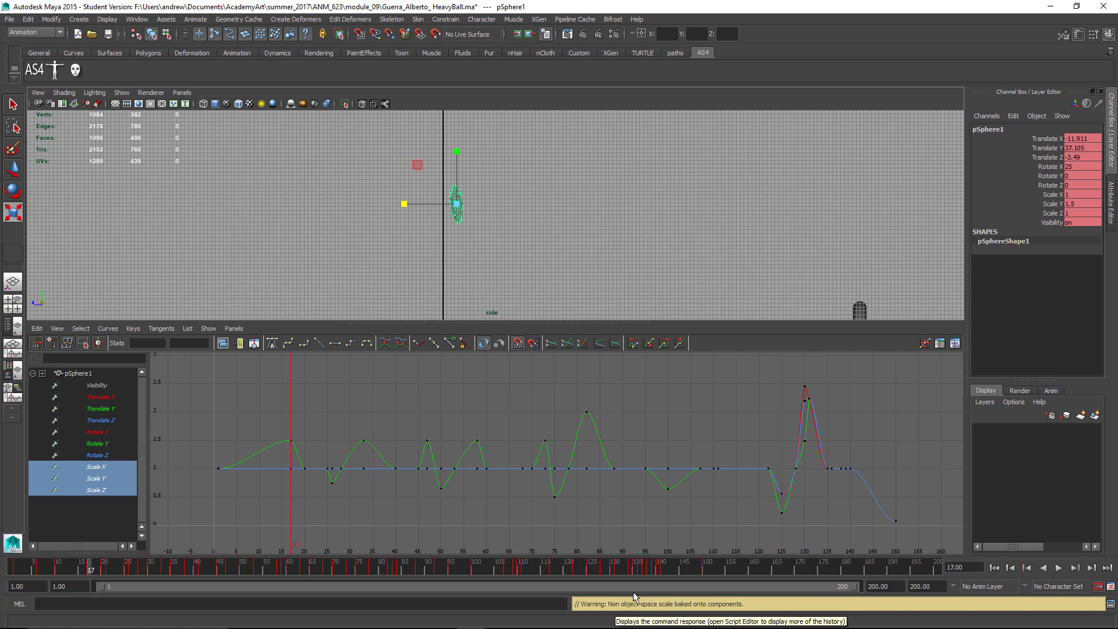
key("ctrl+z")
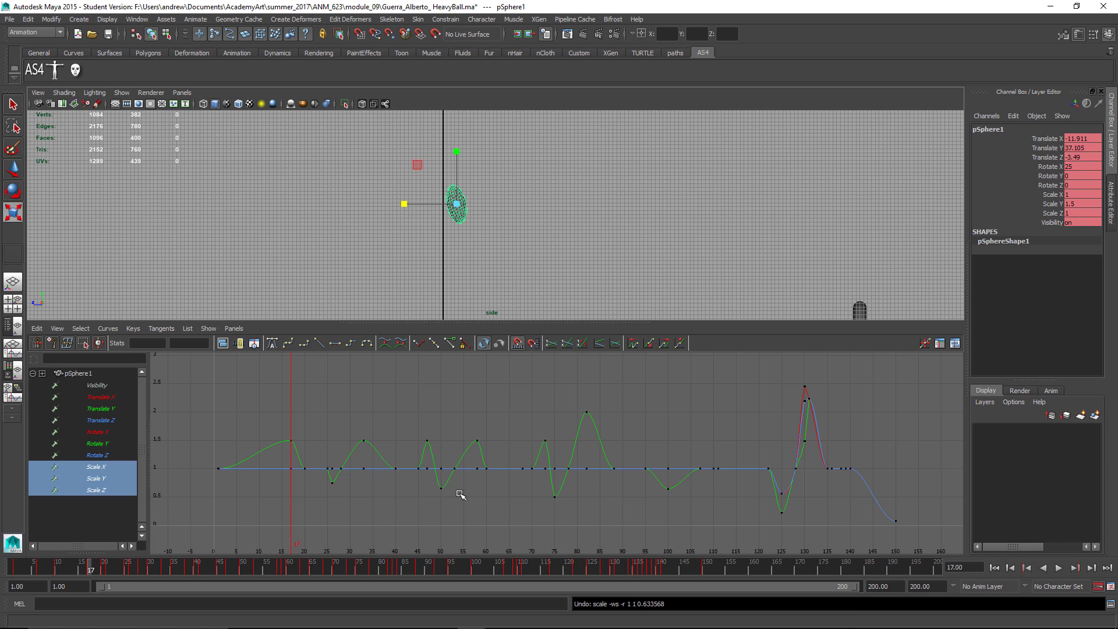
Step: Reset the Scale tool to its default settings so that it scales along the object's own axes
double_click(13, 213)
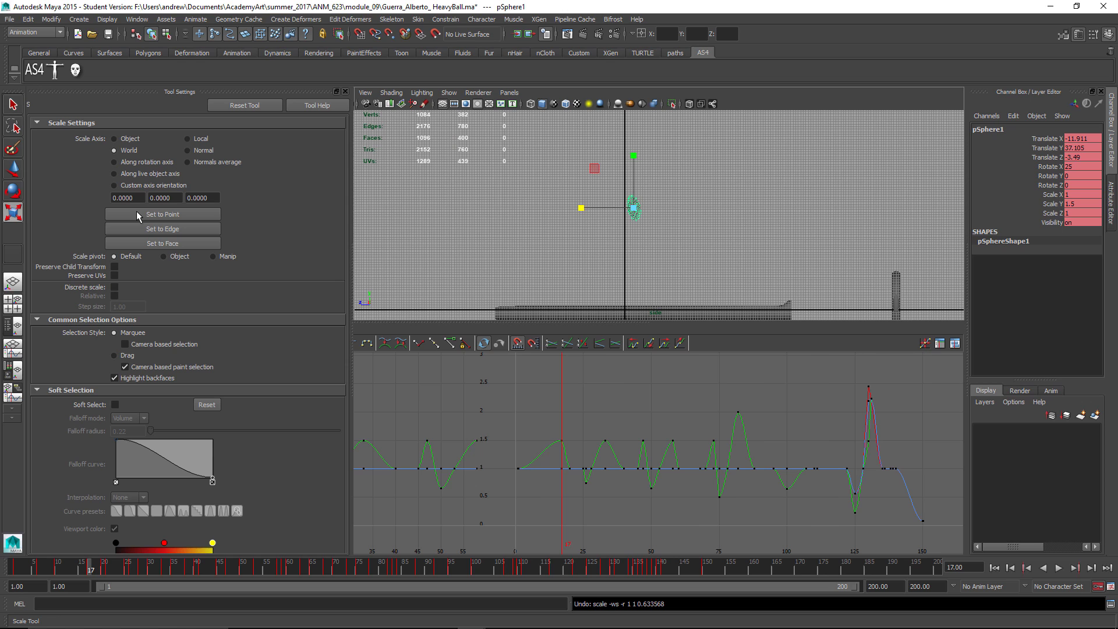
left_click(252, 105)
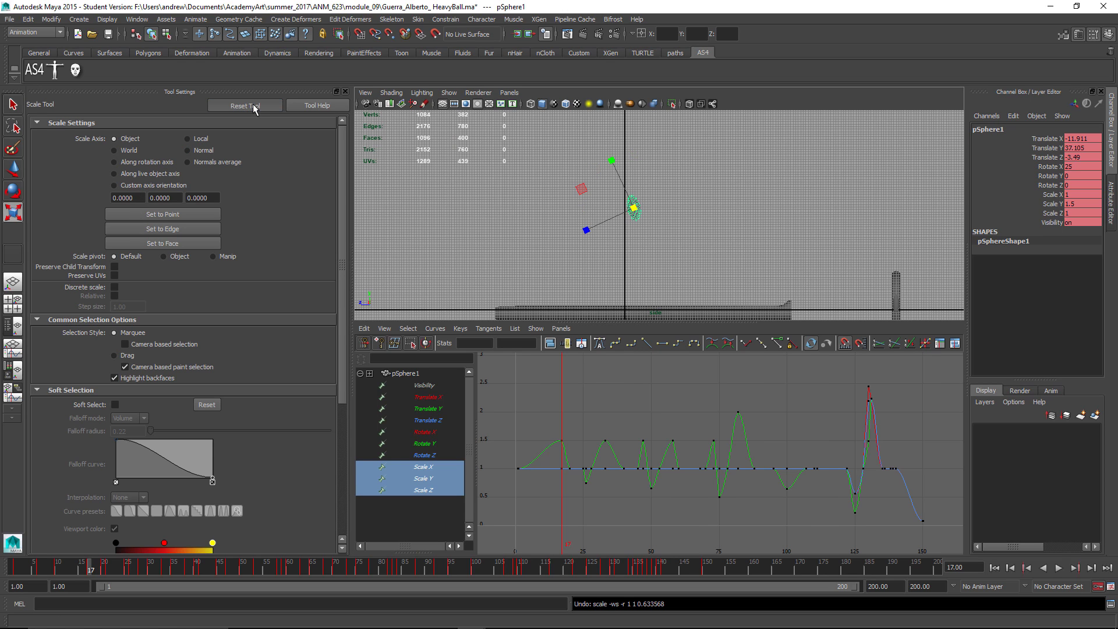
left_click(345, 92)
Step: In the perspective view, narrow the ball at frame 17 to about 0.751 in Scale X and Scale Z
key("space")
left_click_drag(492, 234, 487, 204)
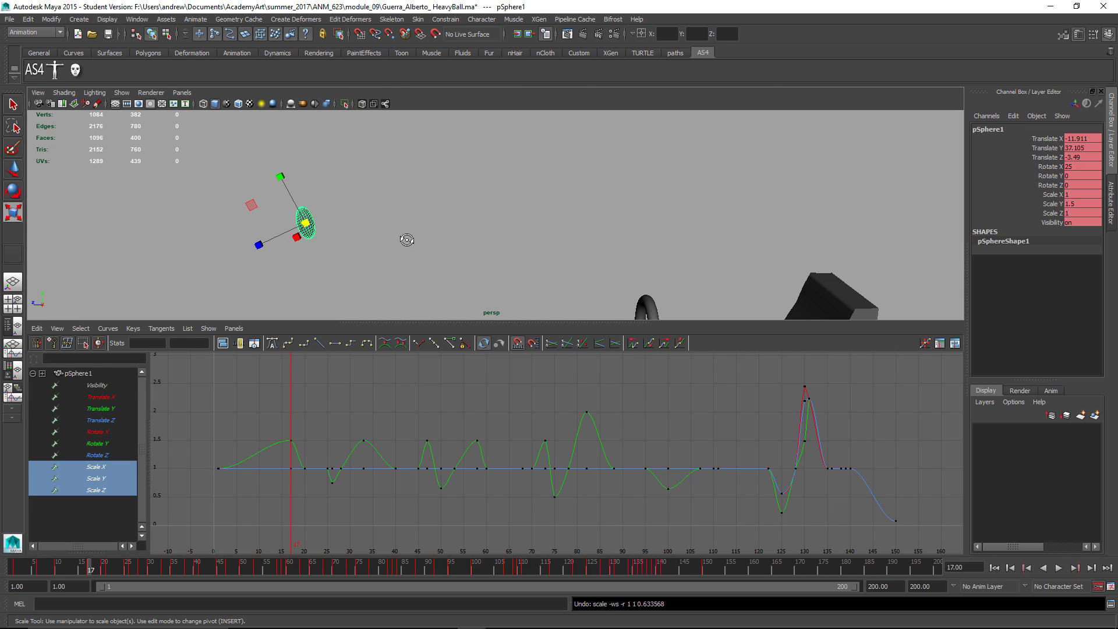
left_click_drag(407, 239, 409, 247, "alt")
left_click_drag(274, 287, 277, 281)
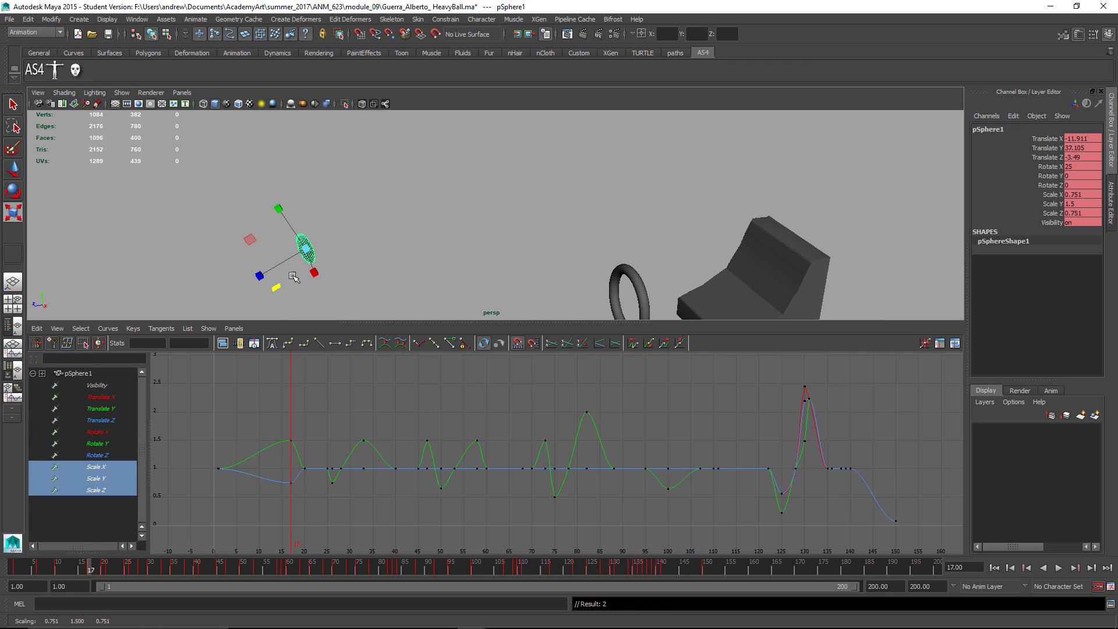
left_click_drag(370, 269, 348, 250, "alt")
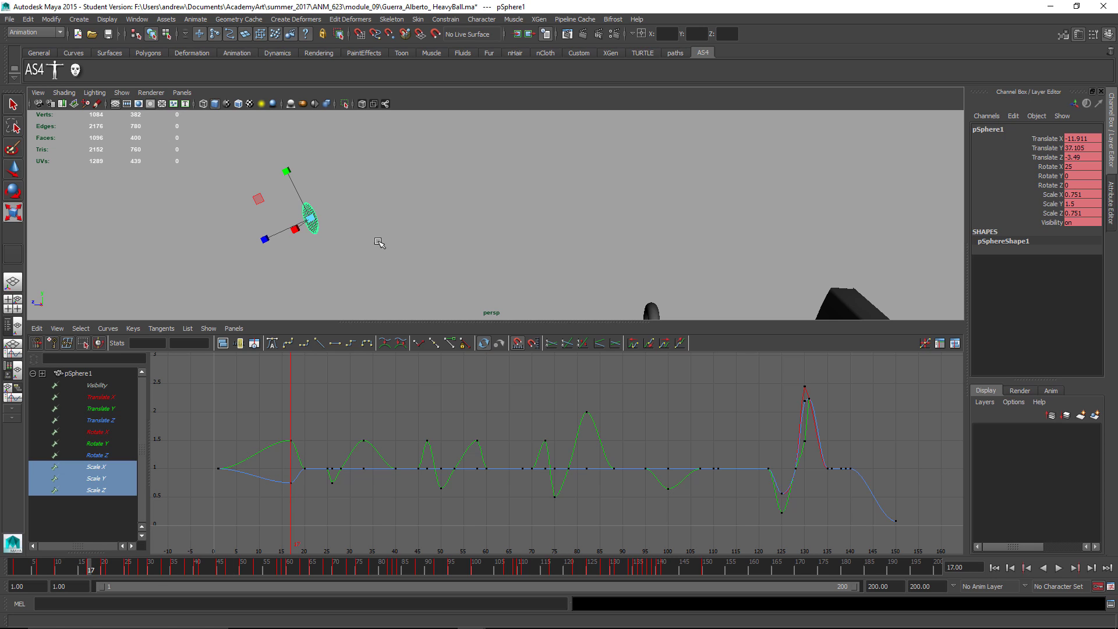
Step: Show the ball's path above the ground in the side view and go to frame 24
key("space")
left_click_drag(380, 243, 423, 246)
middle_click_drag(425, 241, 302, 162, "alt")
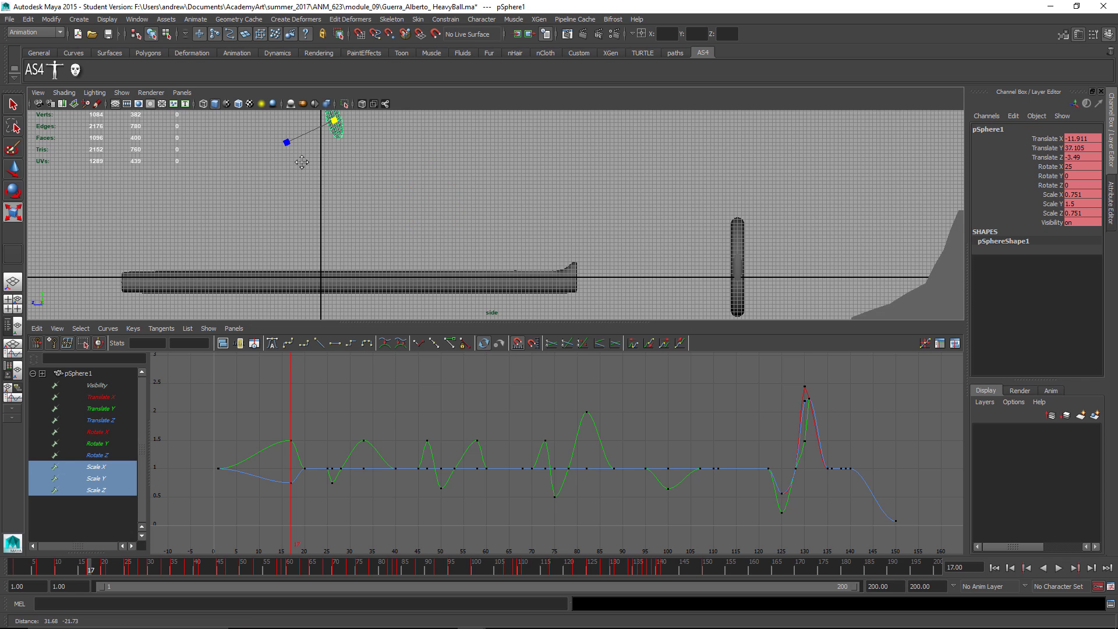
scroll(301, 162, "down", 1)
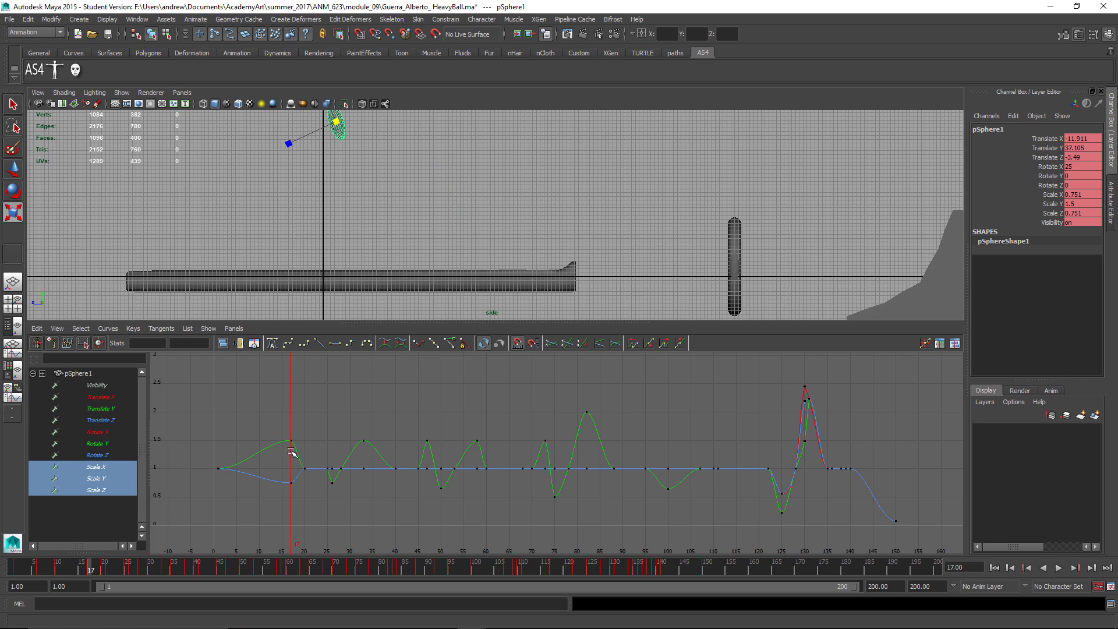
left_click_drag(291, 451, 324, 446)
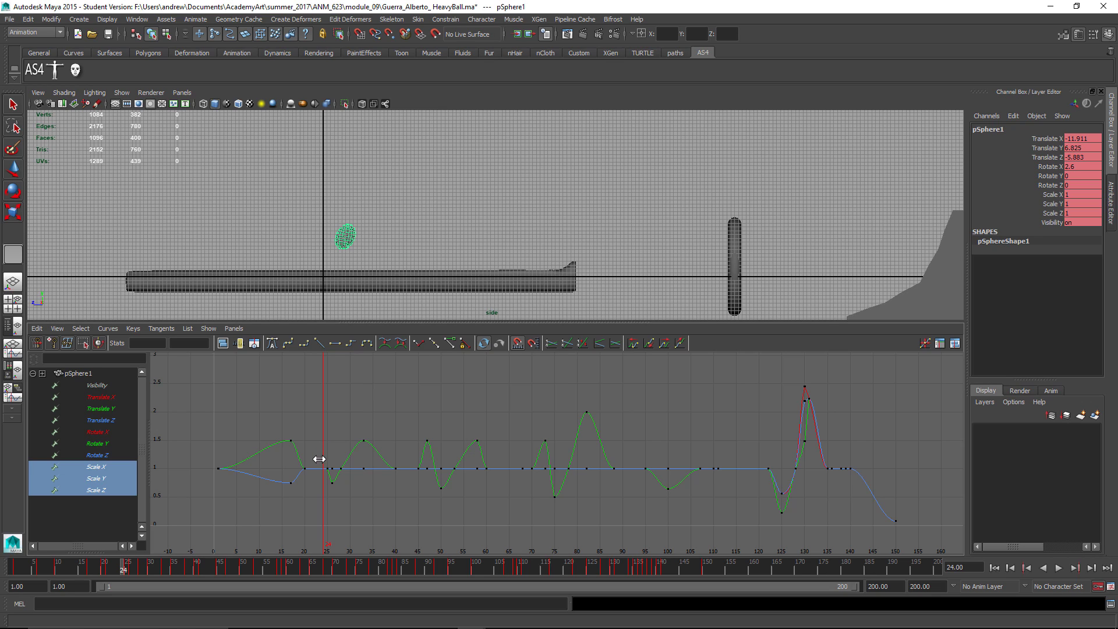
Step: Delete the scale keys at frame 20 and move the frame 17 scale keys to frame 24, keeping their values
key("r")
left_click_drag(296, 460, 286, 426)
key("Delete")
key("w")
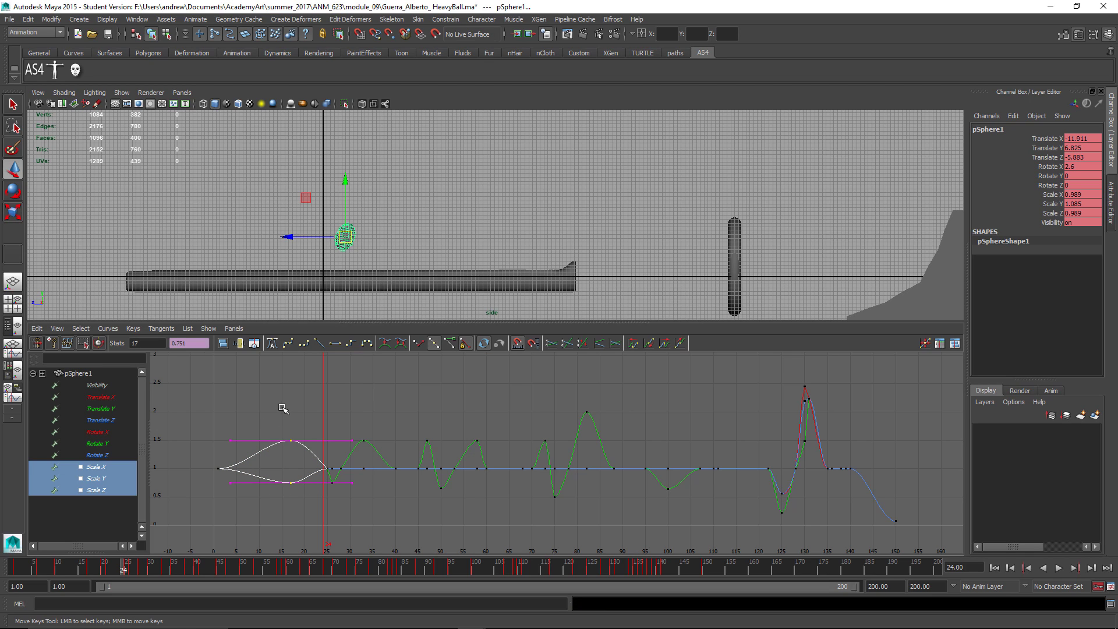
middle_click_drag(277, 403, 310, 396, "shift")
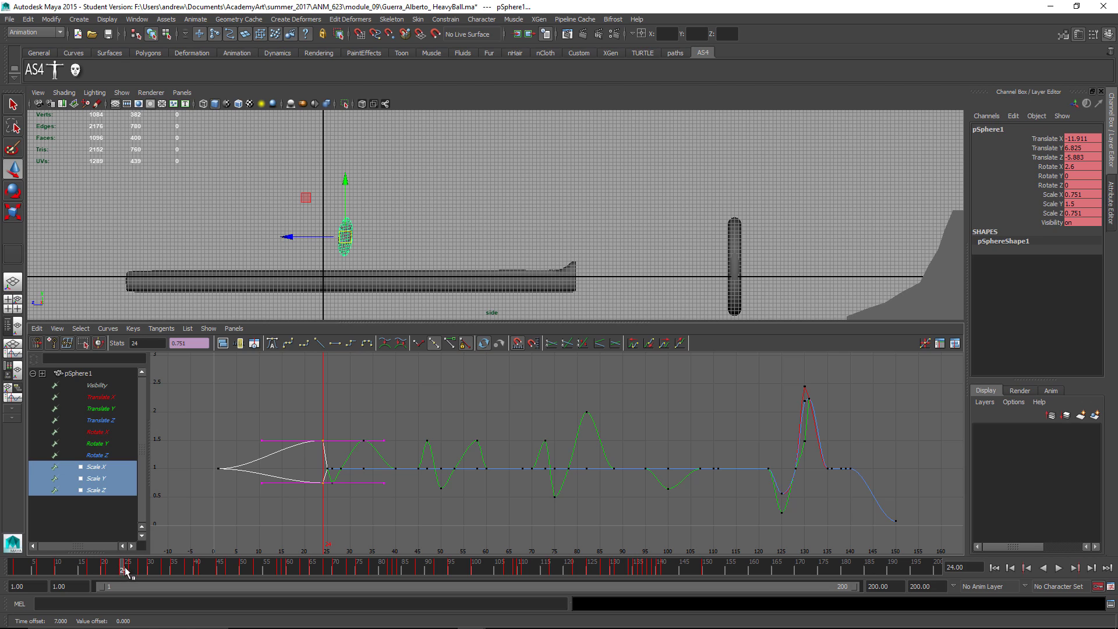
Step: Go to the impact at frame 25, reselect the ball and frame it in the perspective view
mouse_move(125, 571)
left_mouse_down()
mouse_move(20, 568)
mouse_move(144, 566)
mouse_move(49, 568)
mouse_move(126, 573)
left_mouse_up()
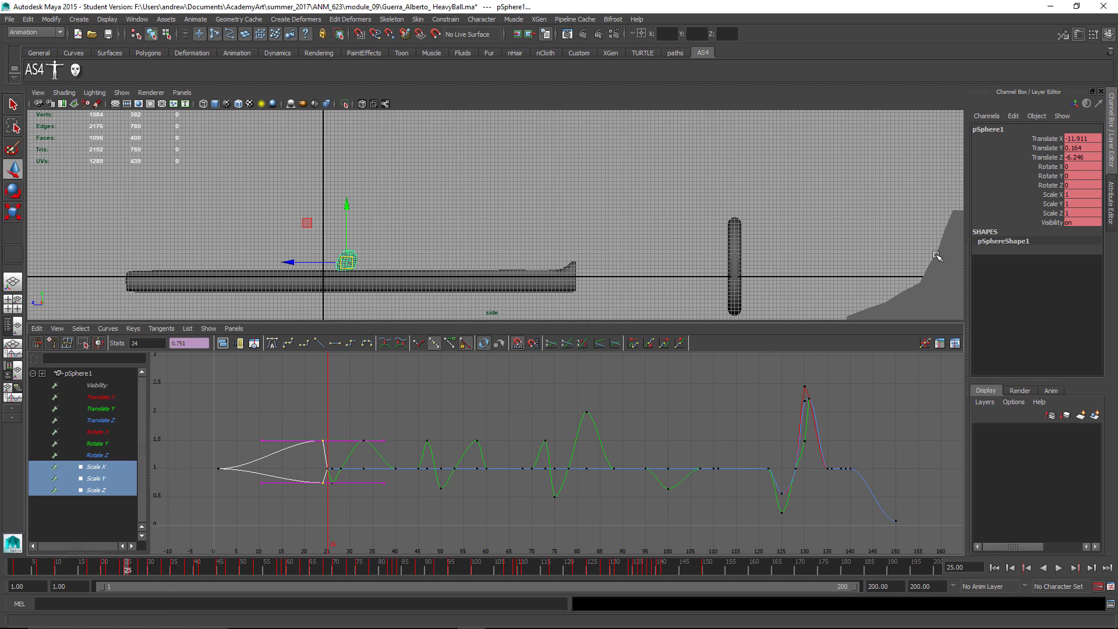
left_click(681, 201)
left_click(347, 256)
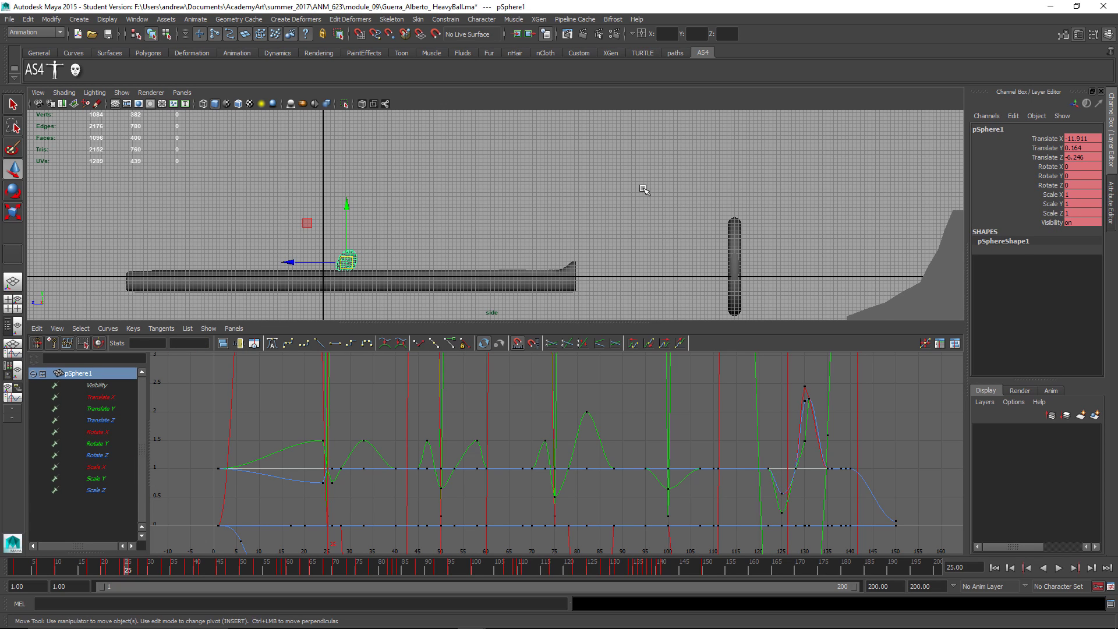
key("space")
left_click_drag(644, 189, 571, 210)
scroll(617, 248, "up", 5)
key("f")
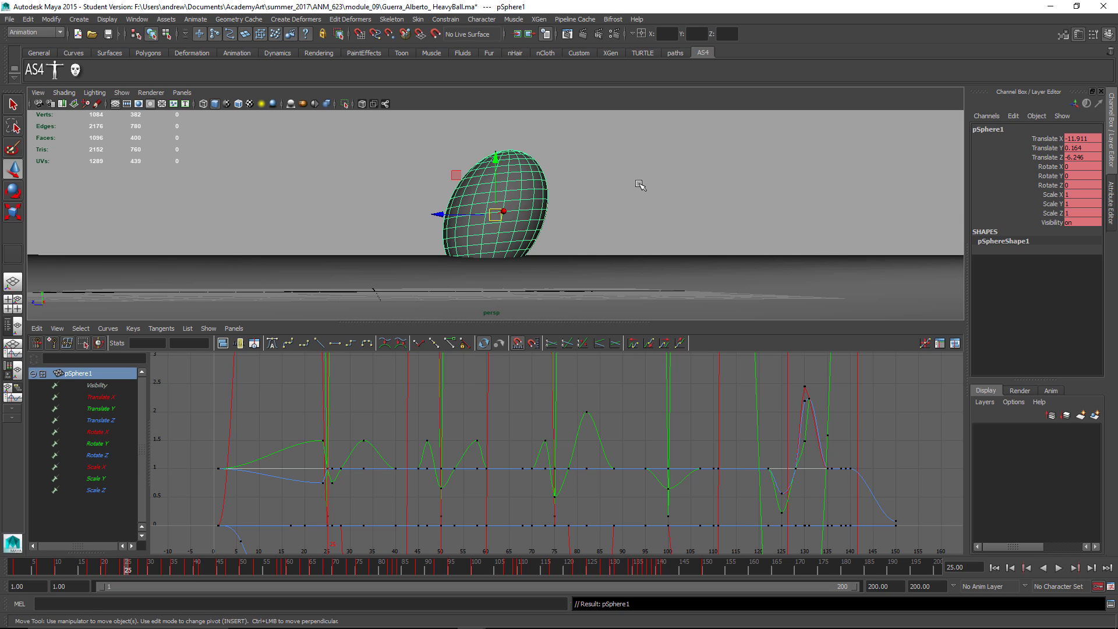
Step: Squash the ball at frame 25 to about 0.569 in Scale Y and widen Scale X and Scale Z to about 1.278
left_click_drag(640, 186, 524, 200, "alt")
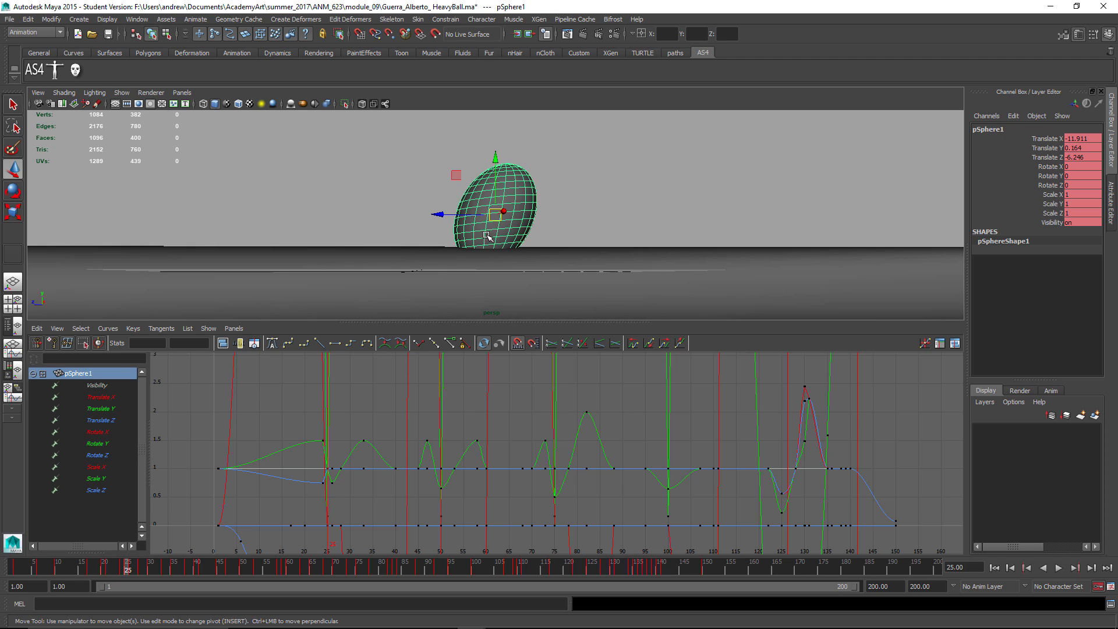
key("r")
left_click_drag(496, 162, 499, 186)
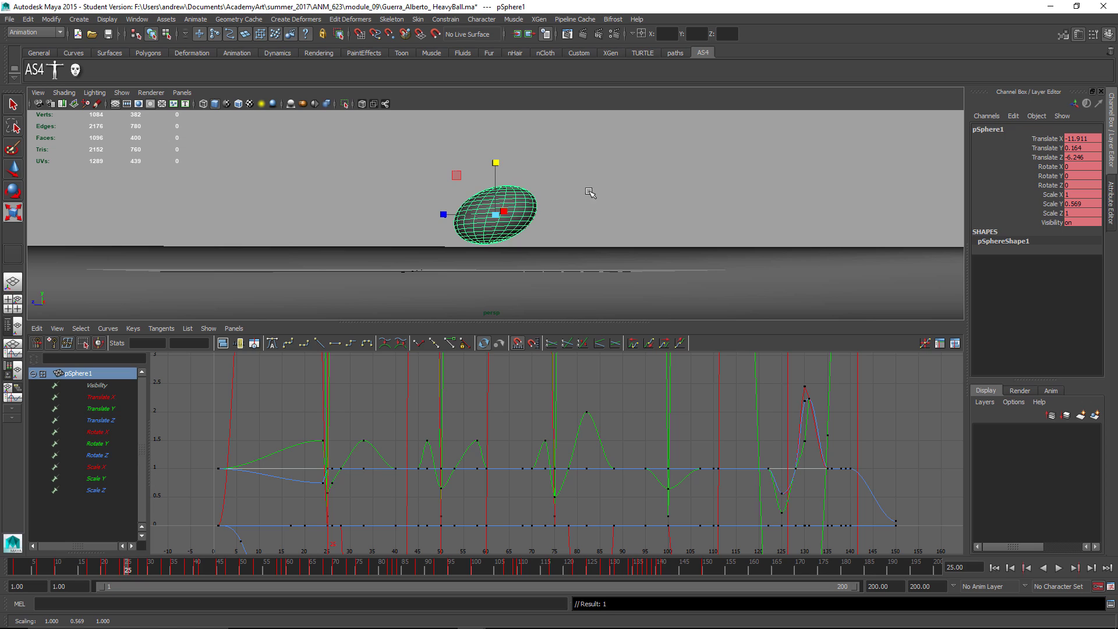
left_click_drag(579, 217, 521, 175, "alt")
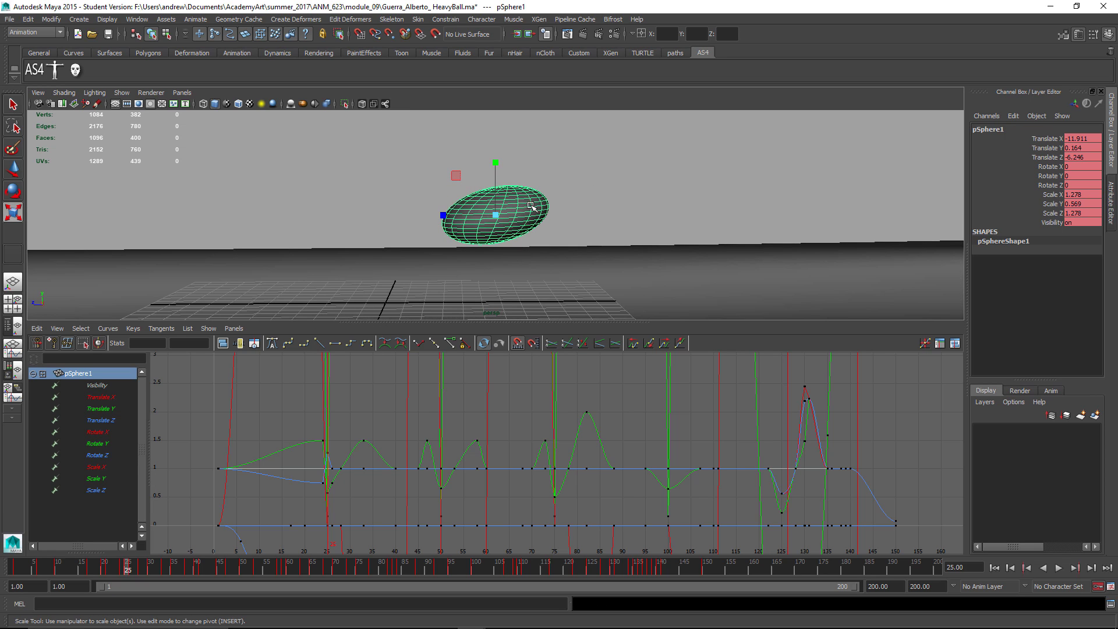
Step: Examine the squashed ball's contact with the ground at frame 25 in the side view
key("space")
key("space")
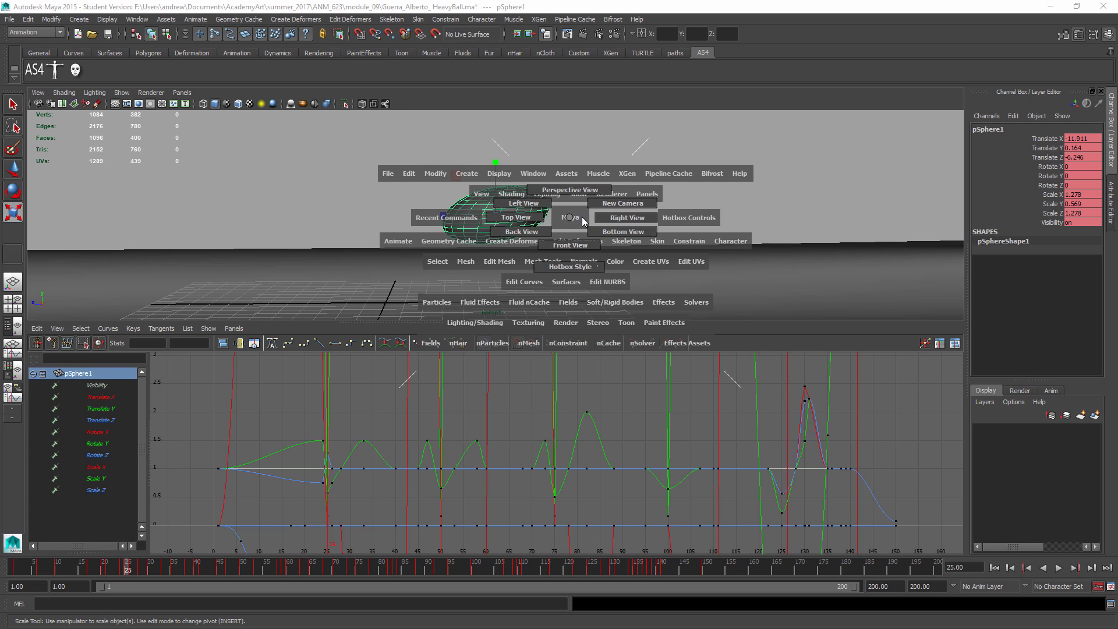
left_click_drag(574, 220, 595, 227)
middle_click_drag(467, 215, 527, 216, "alt")
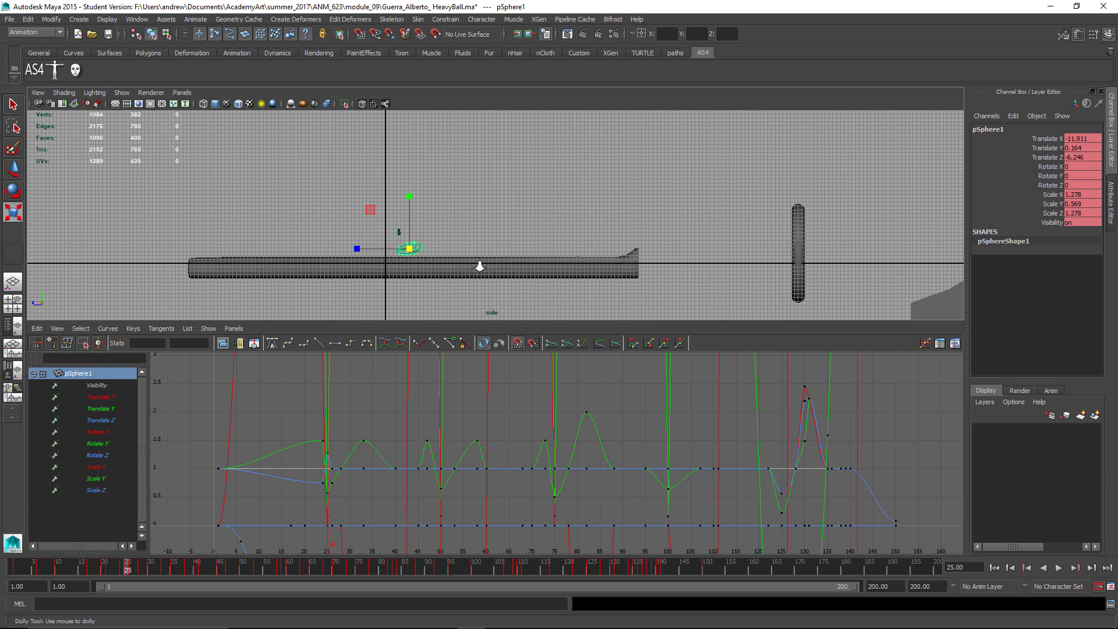
scroll(621, 243, "up", 3)
Step: In the perspective view, lower the squashed ball onto the ground at frame 25, to a Translate Y of about -0.177
key("space")
left_click_drag(631, 222, 521, 219)
left_click(528, 264)
left_click_drag(557, 265, 597, 236, "alt")
left_click(516, 215)
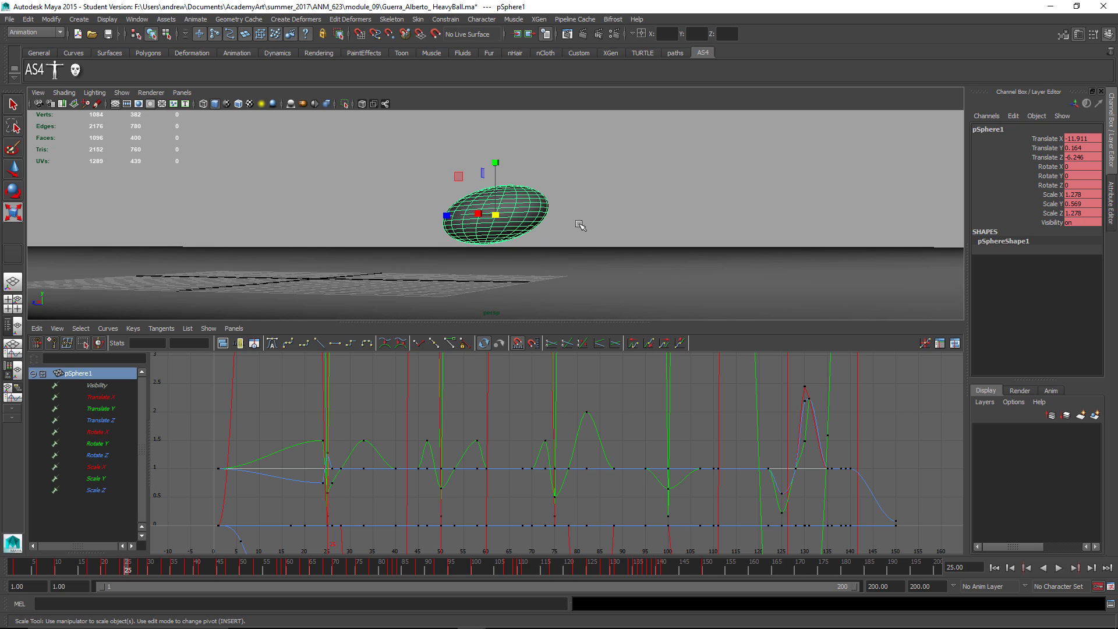
key("w")
left_click_drag(496, 164, 498, 171)
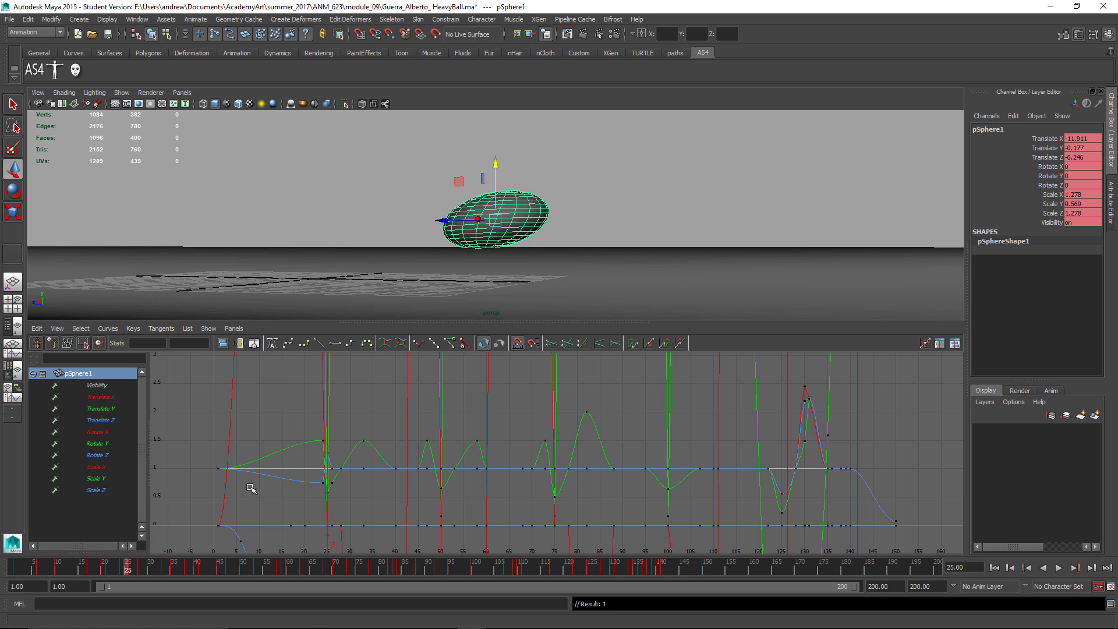
Step: Display only the ball's Scale X, Scale Y and Scale Z curves around the first impact in the Graph Editor
left_click_drag(106, 468, 117, 505)
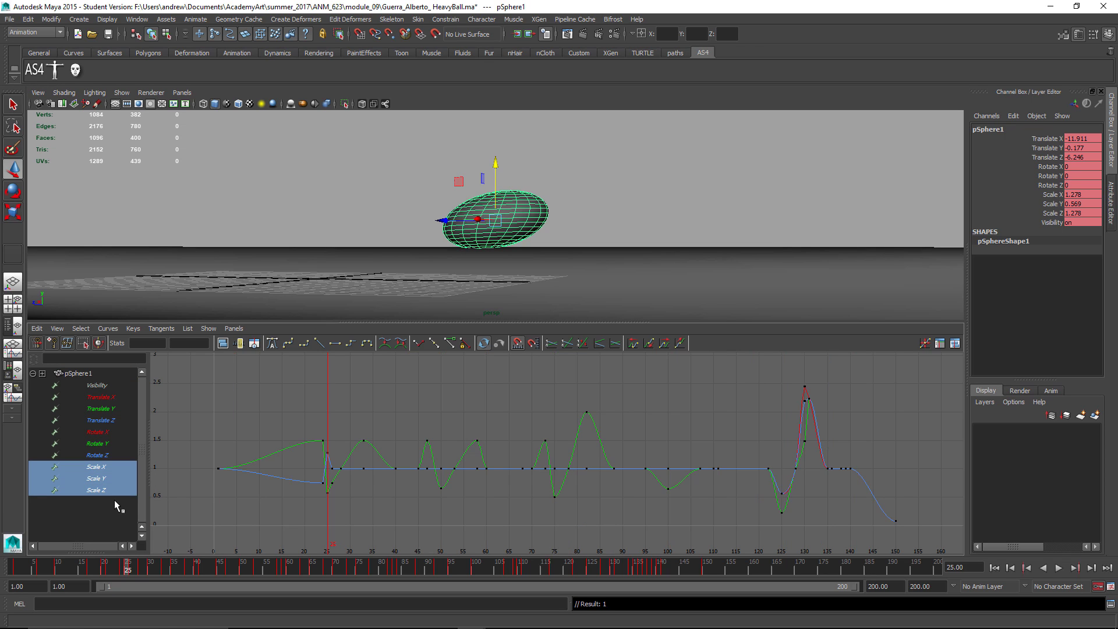
scroll(300, 474, "up", 5)
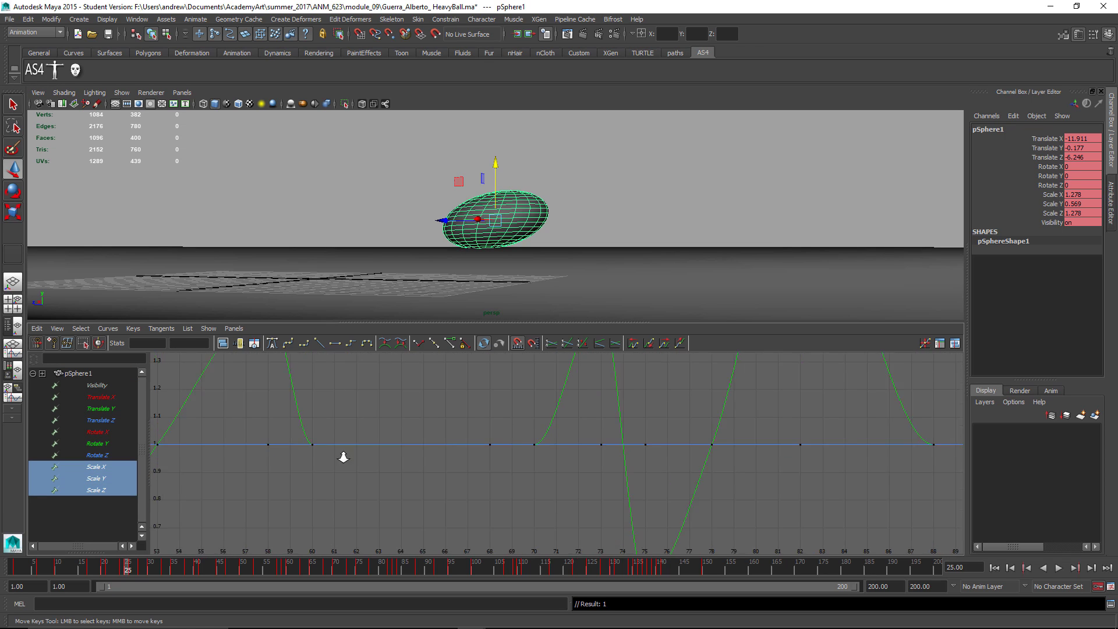
scroll(304, 457, "down", 3)
middle_click_drag(369, 437, 385, 437, "alt")
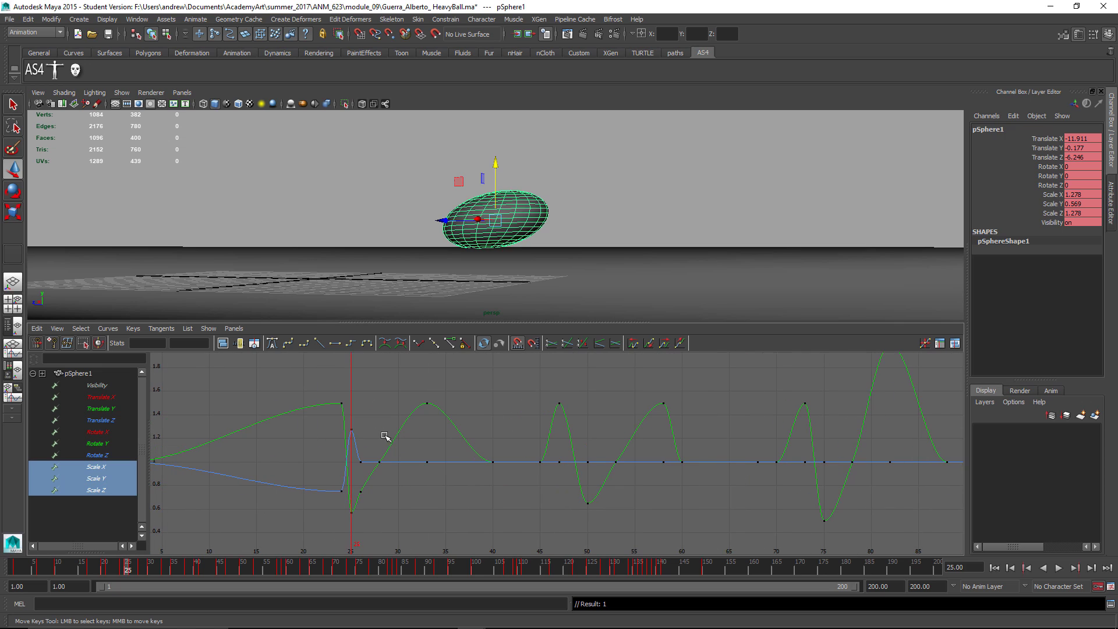
Step: Go to frame 26 and delete the scale keys at frames 26 and 28, just after the squash
left_click_drag(374, 433, 362, 432)
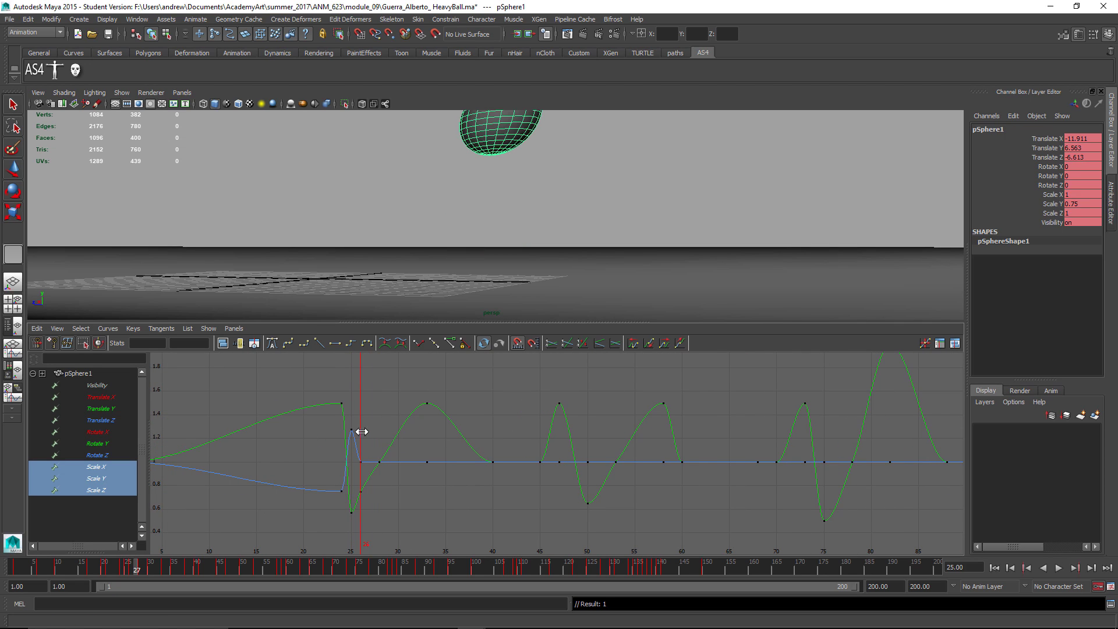
key("w")
left_click_drag(383, 502, 363, 460)
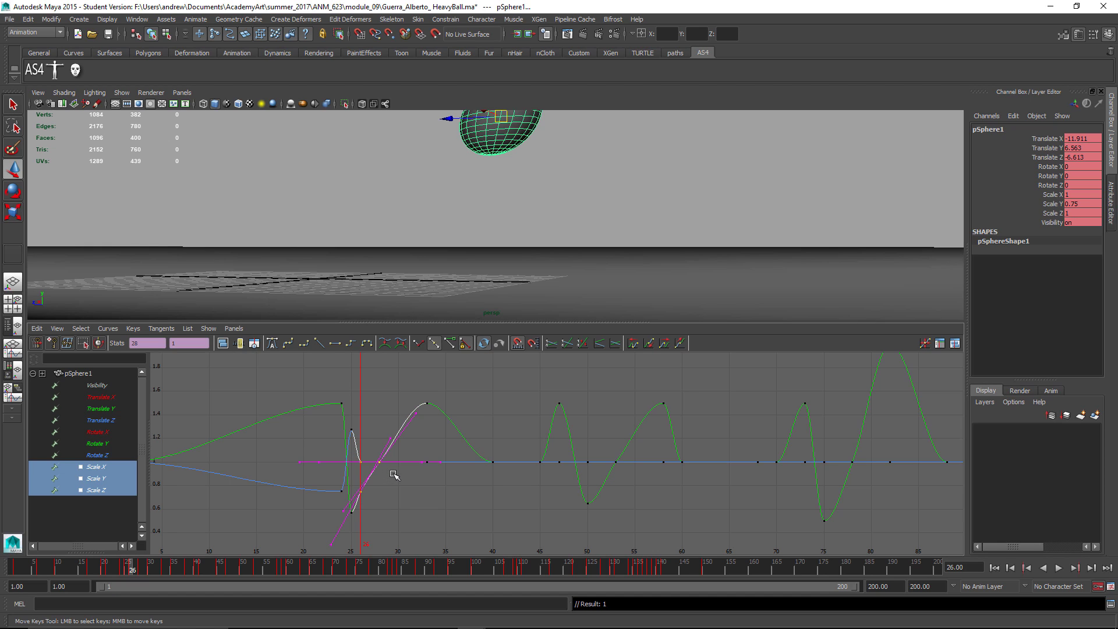
key("Delete")
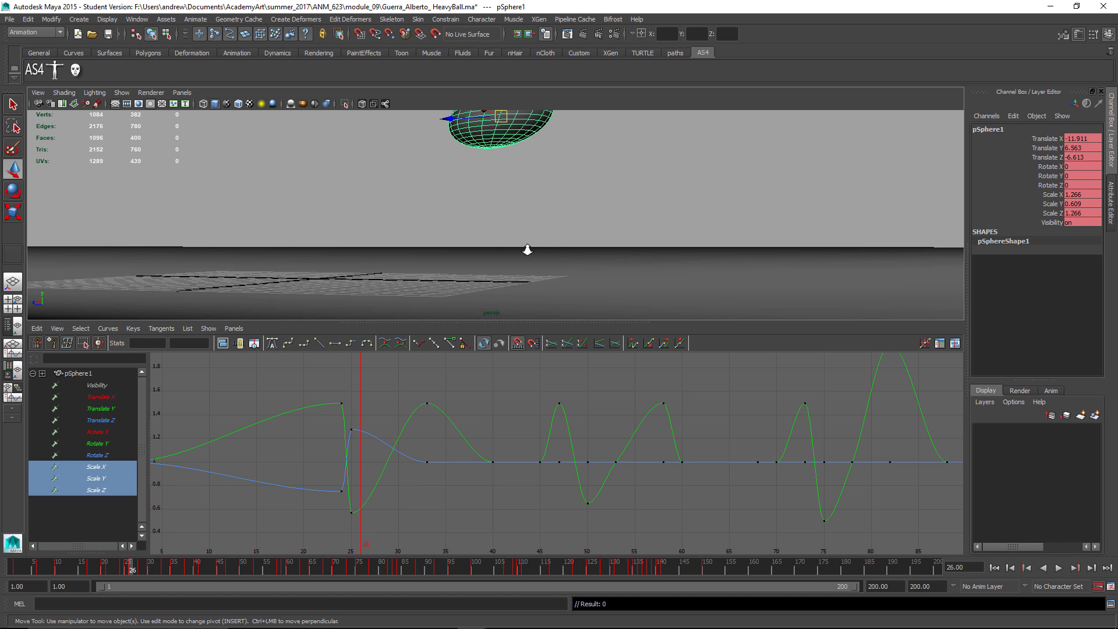
Step: Check the stretch at frame 24, and add keys to the Scale X, Scale Y and Scale Z curves at frame 27
scroll(382, 258, "down", 1)
scroll(382, 258, "down", 2)
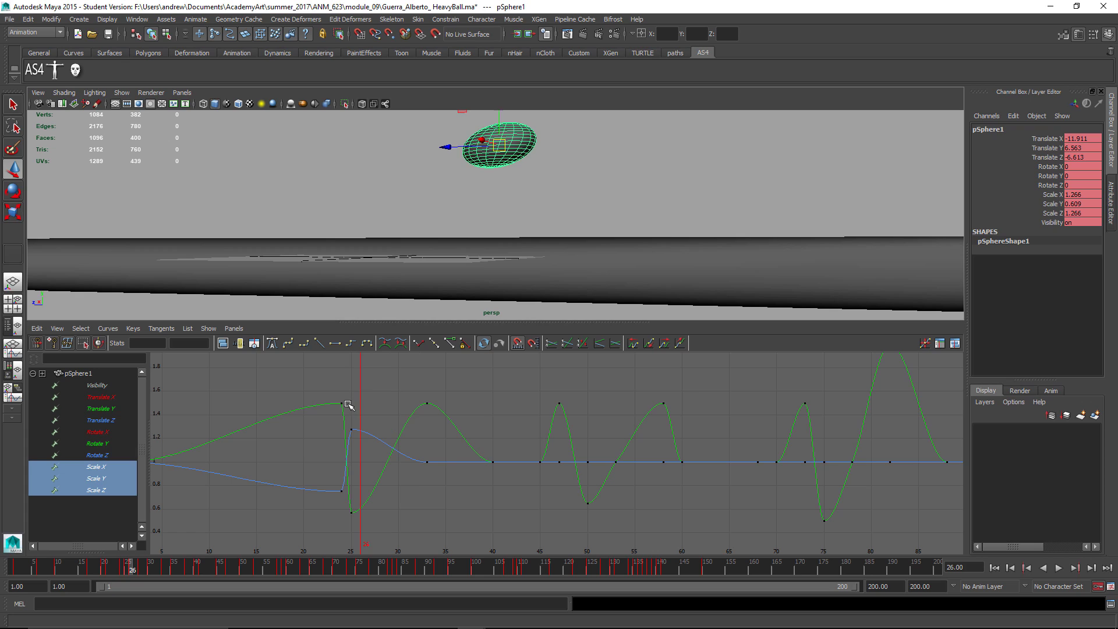
left_click_drag(348, 404, 347, 508)
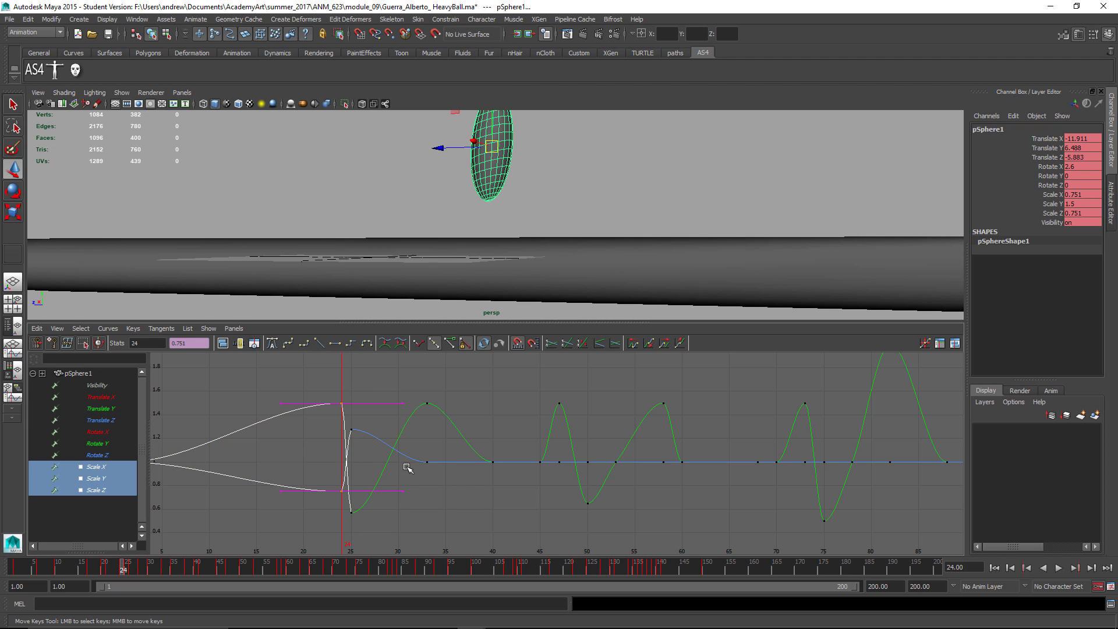
mouse_move(392, 403)
left_mouse_down()
mouse_move(354, 403)
mouse_move(372, 406)
left_mouse_up()
middle_click(378, 411)
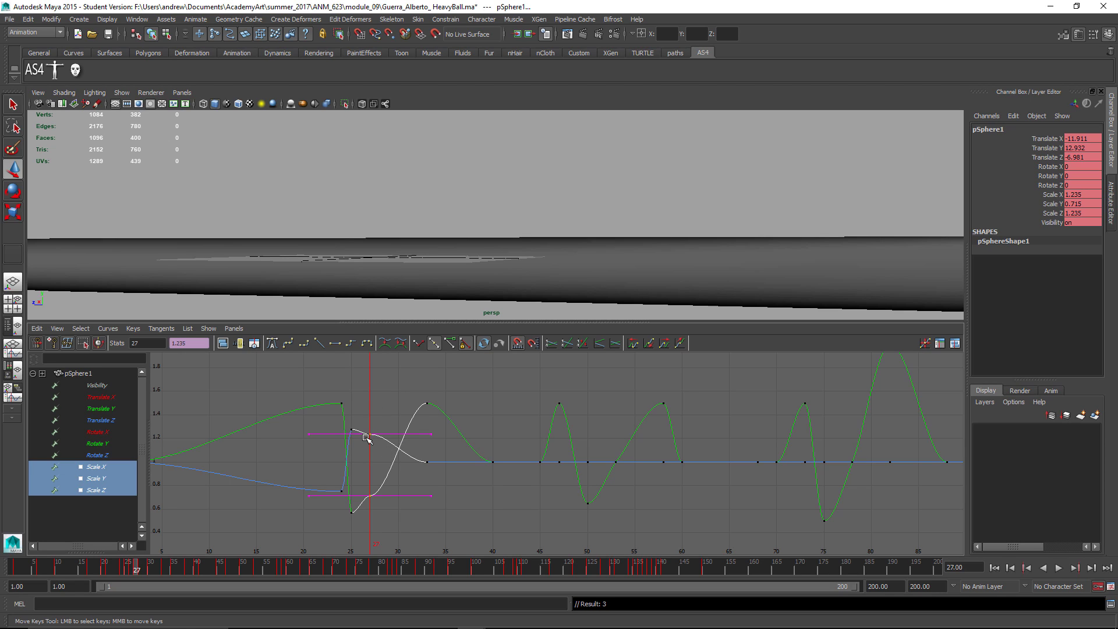
Step: Undo the scale keys added at frame 27 and frame all of the ball's scale curves in the Graph Editor
key("ctrl+z")
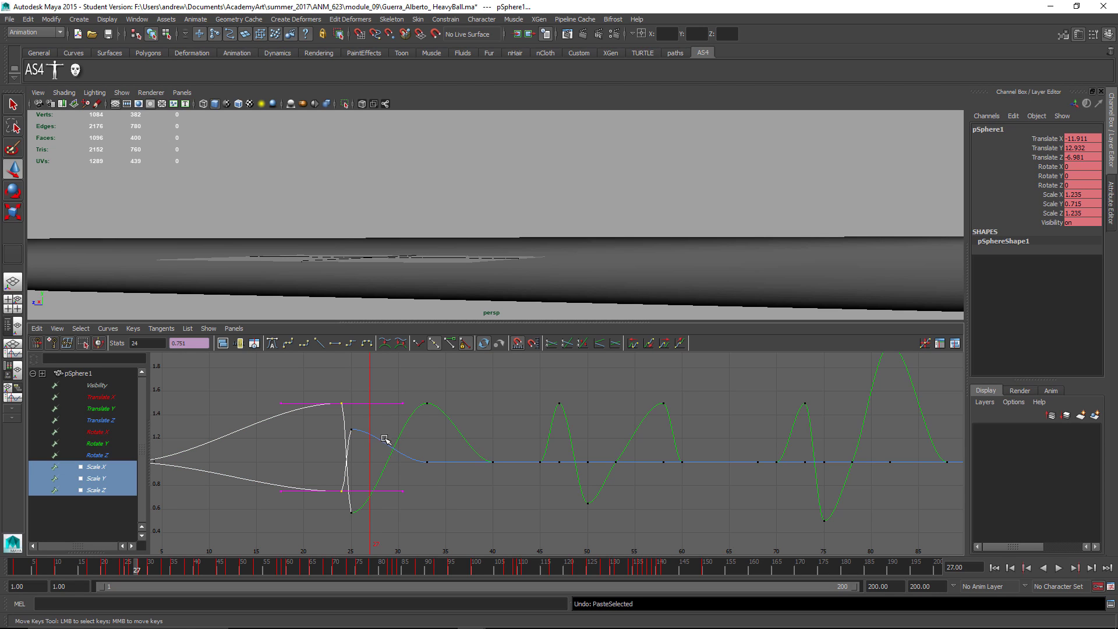
left_click(379, 410)
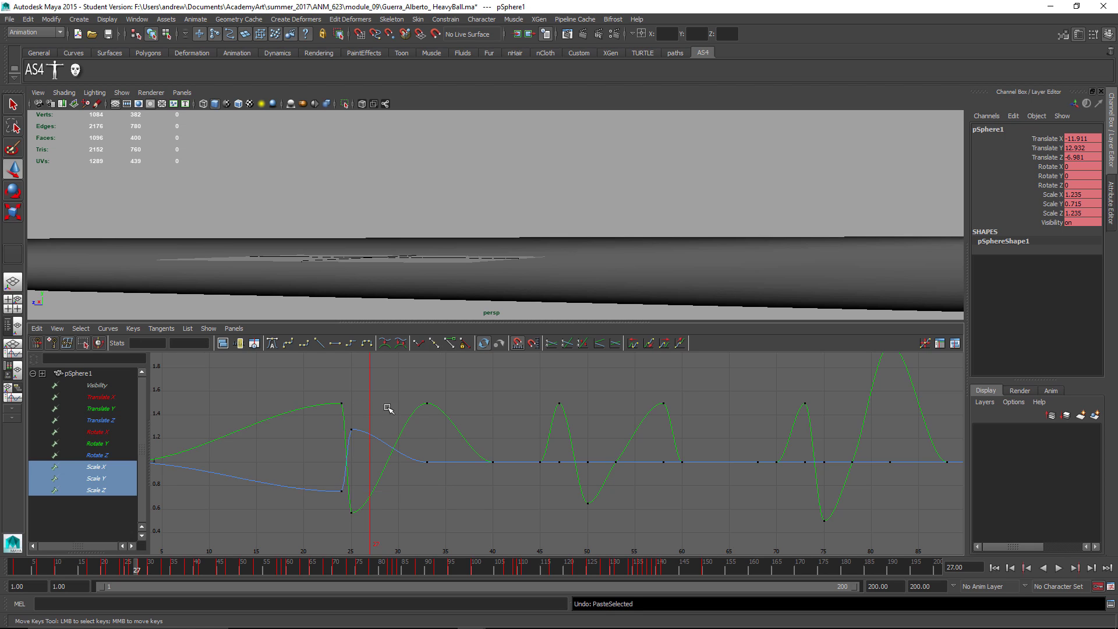
key("a")
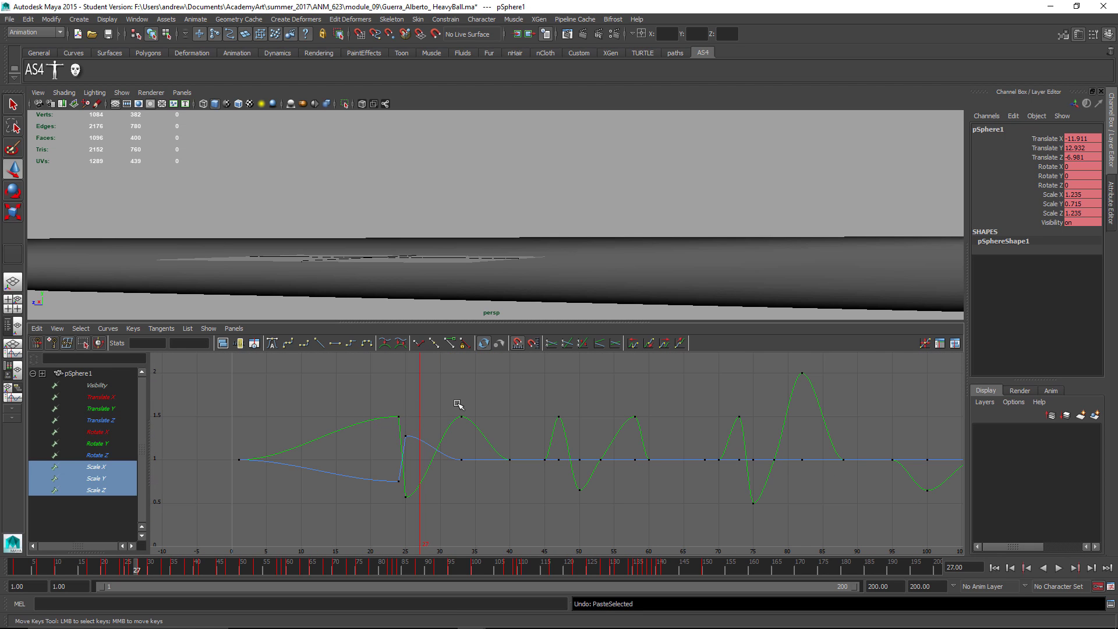
Step: Key the ball's Scale X, Scale Y and Scale Z at 1 on frame 27, just after the squash
scroll(408, 245, "down", 4)
mouse_move(423, 244)
left_mouse_down("alt")
mouse_move(422, 265)
mouse_move(439, 259)
left_mouse_up("alt")
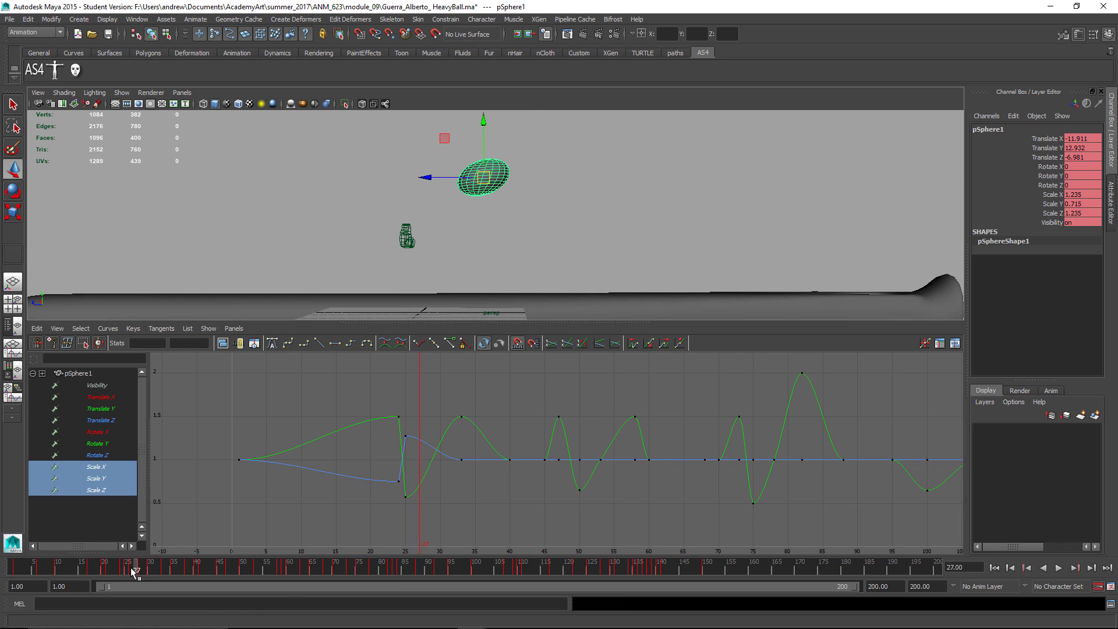
mouse_move(130, 567)
left_mouse_down()
mouse_move(89, 567)
mouse_move(137, 564)
left_mouse_up()
key("w")
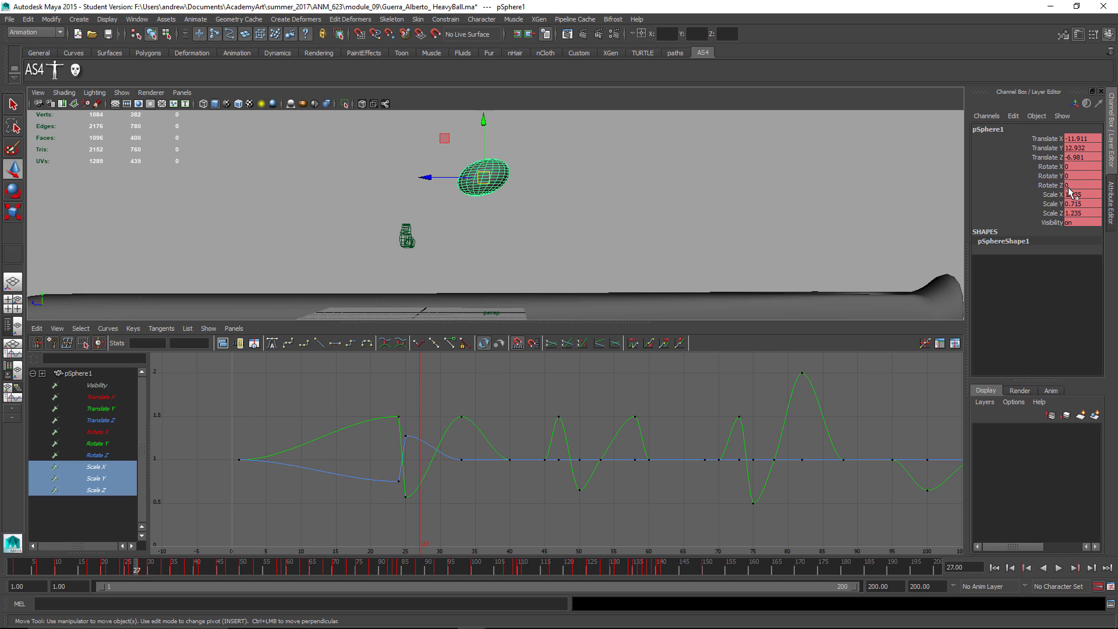
left_click_drag(1072, 185, 1074, 214)
left_click(1074, 213)
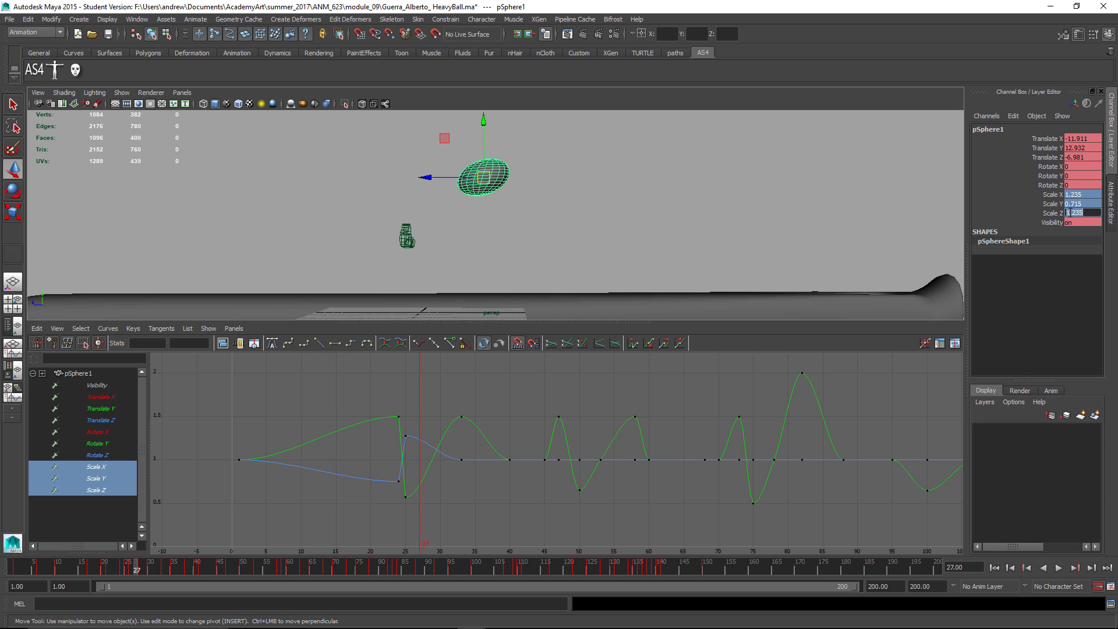
key("Return")
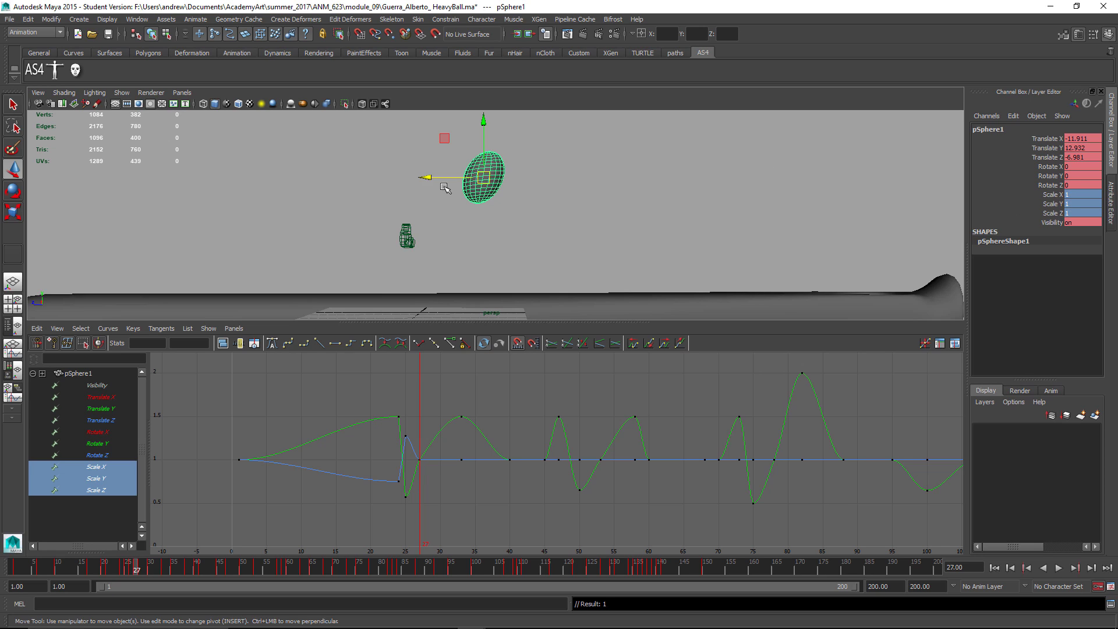
Step: Go to frame 33 and set the ball's Scale X, Scale Y and Scale Z to 1
left_click_drag(518, 196, 522, 170, "alt")
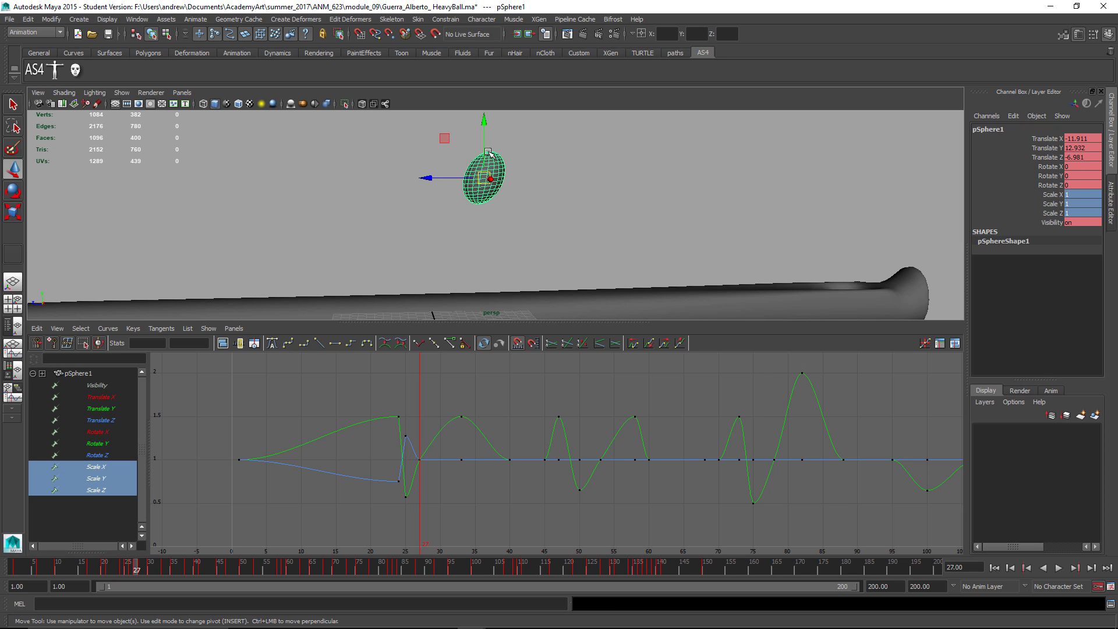
left_click_drag(497, 245, 472, 293, "alt")
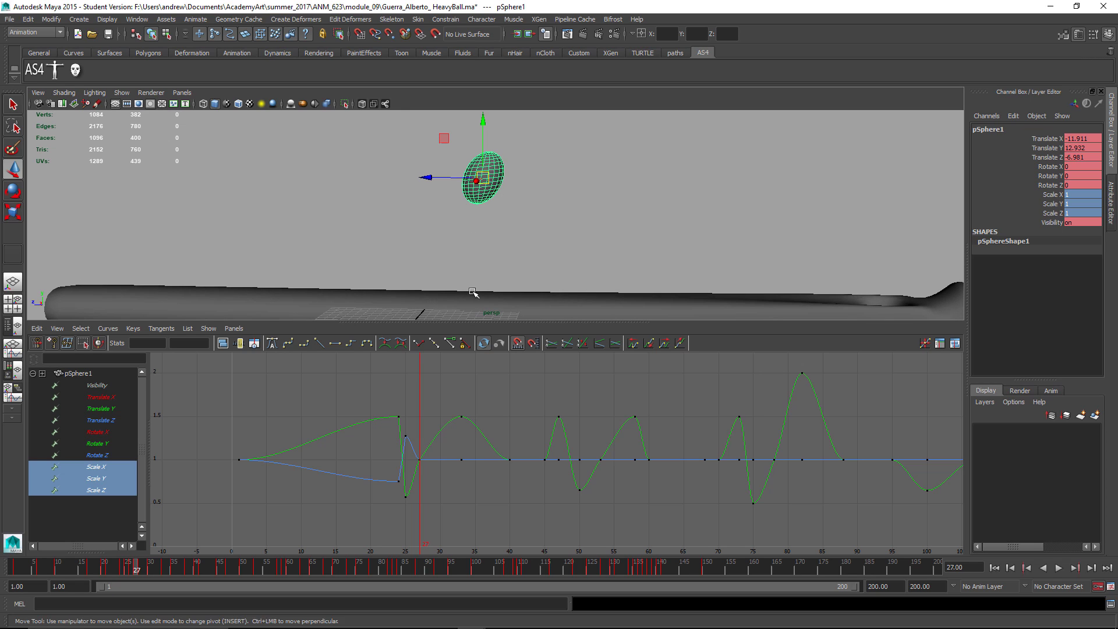
mouse_move(132, 564)
left_mouse_down()
mouse_move(85, 548)
mouse_move(145, 553)
left_mouse_up()
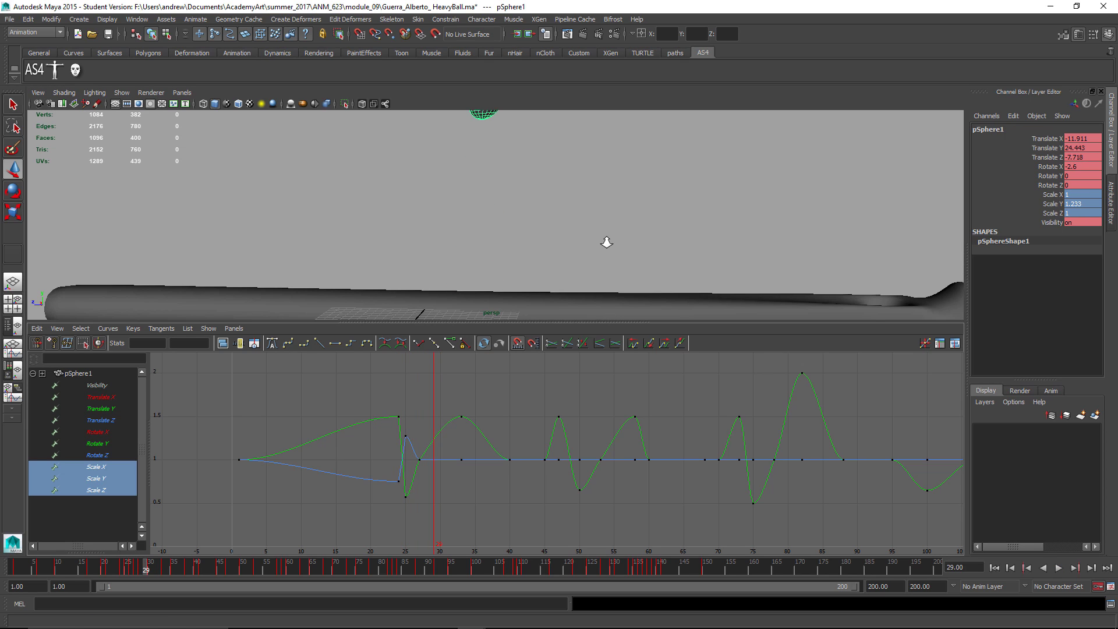
scroll(607, 242, "down", 5)
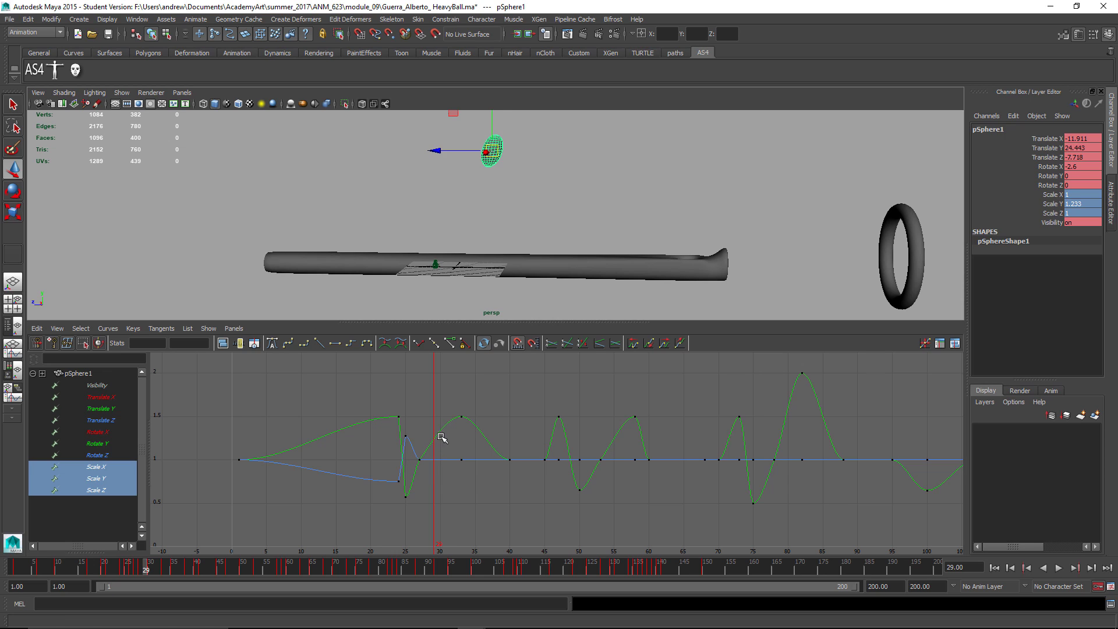
left_click_drag(441, 438, 459, 435)
right_click_drag(646, 233, 454, 282, "alt")
middle_click_drag(454, 281, 460, 344, "alt")
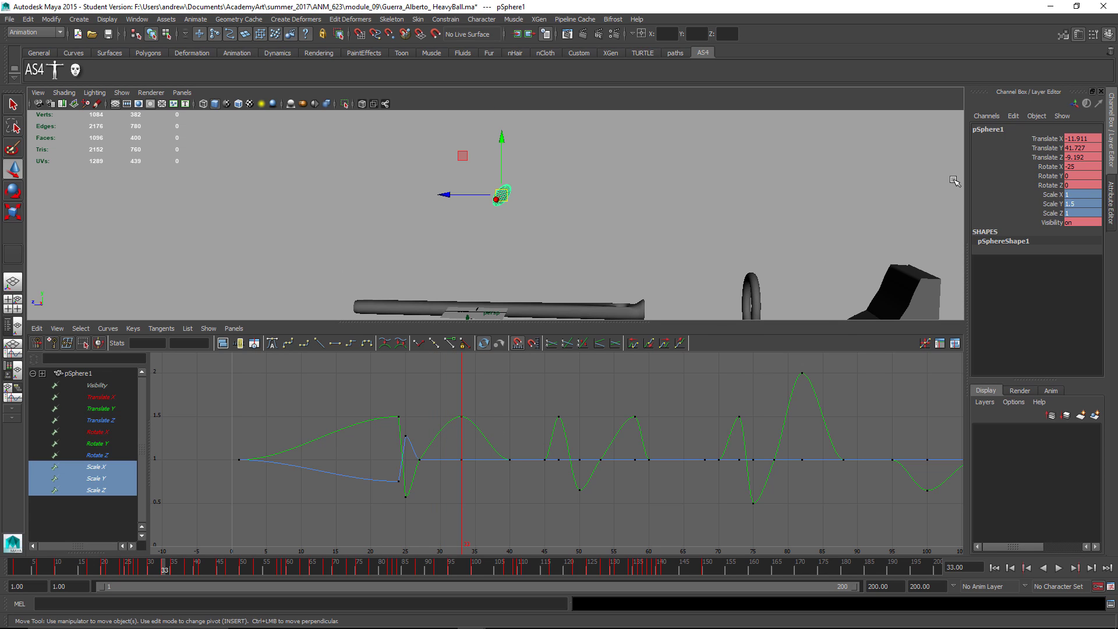
double_click(1093, 213)
key("Return")
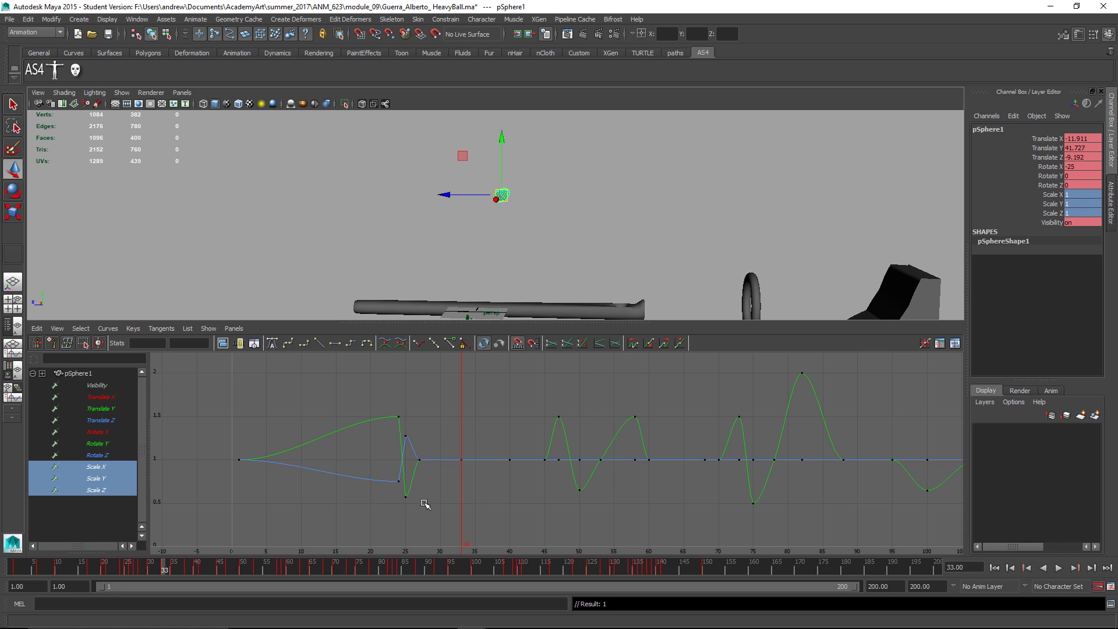
Step: Scrub back to the opening frames, deselect the ball and play the animation in the enlarged perspective view
key("k")
left_click_drag(381, 453, 276, 457)
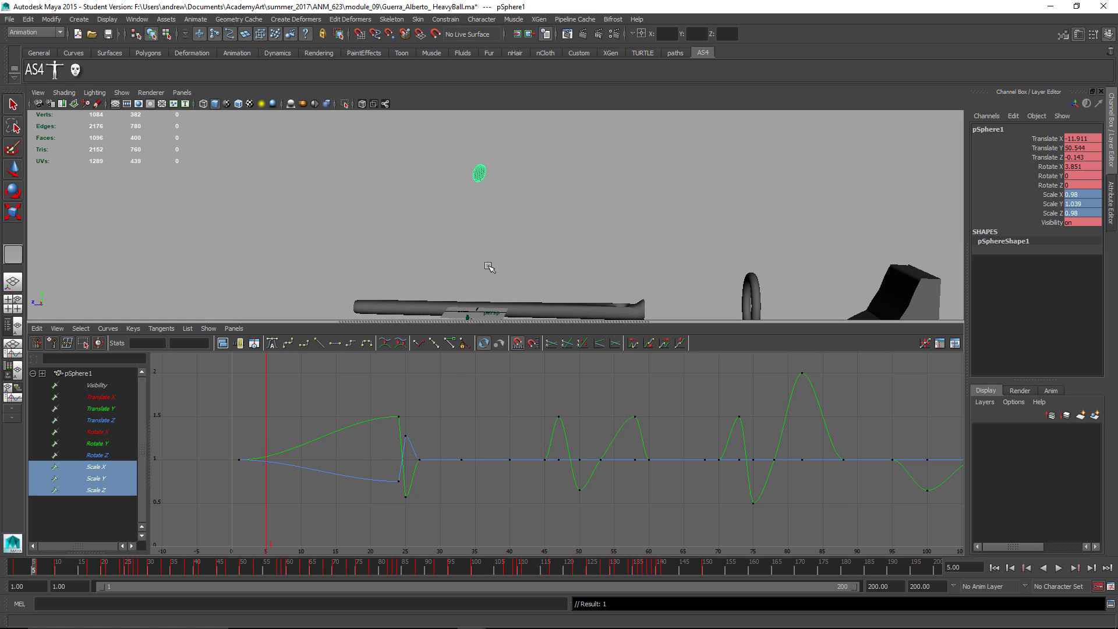
key("w")
left_click(551, 227)
key("space")
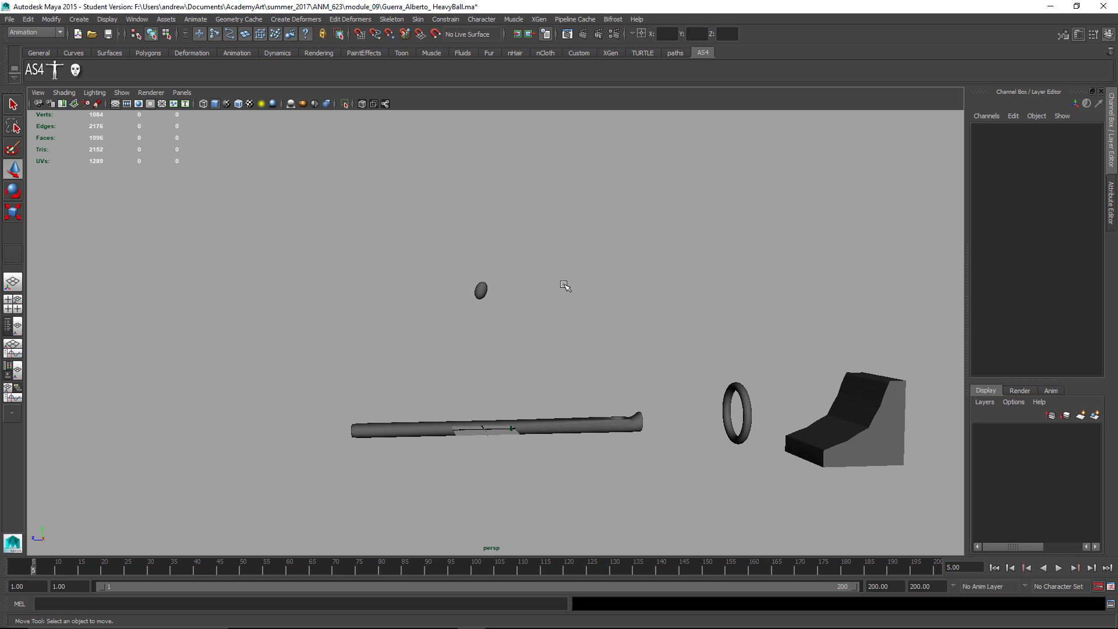
key("alt+shift+v")
key("alt+v")
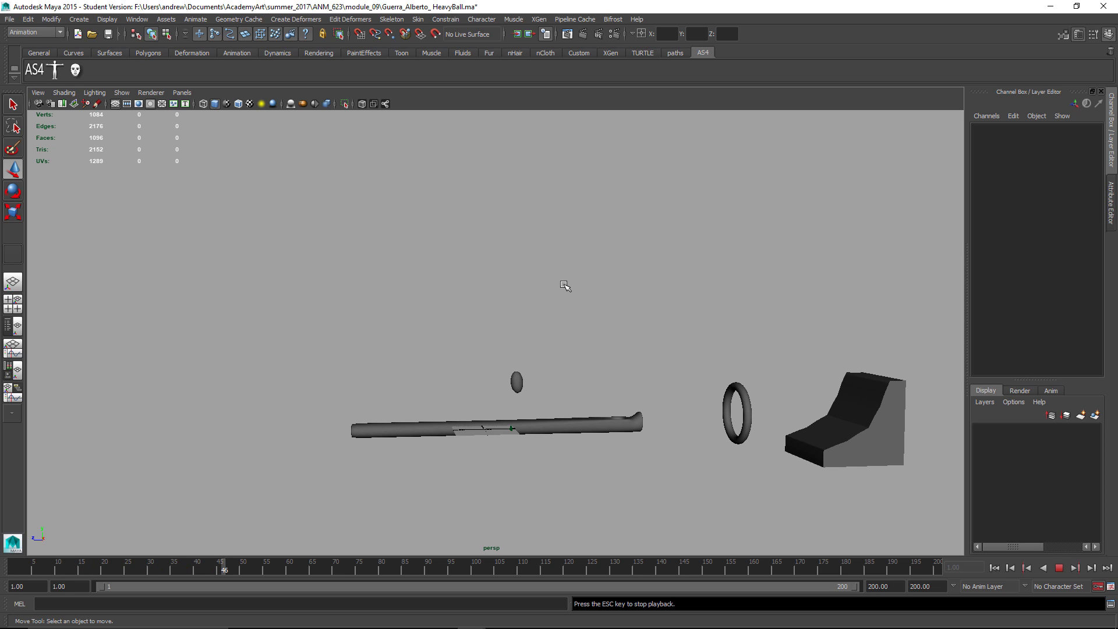
key("alt+v")
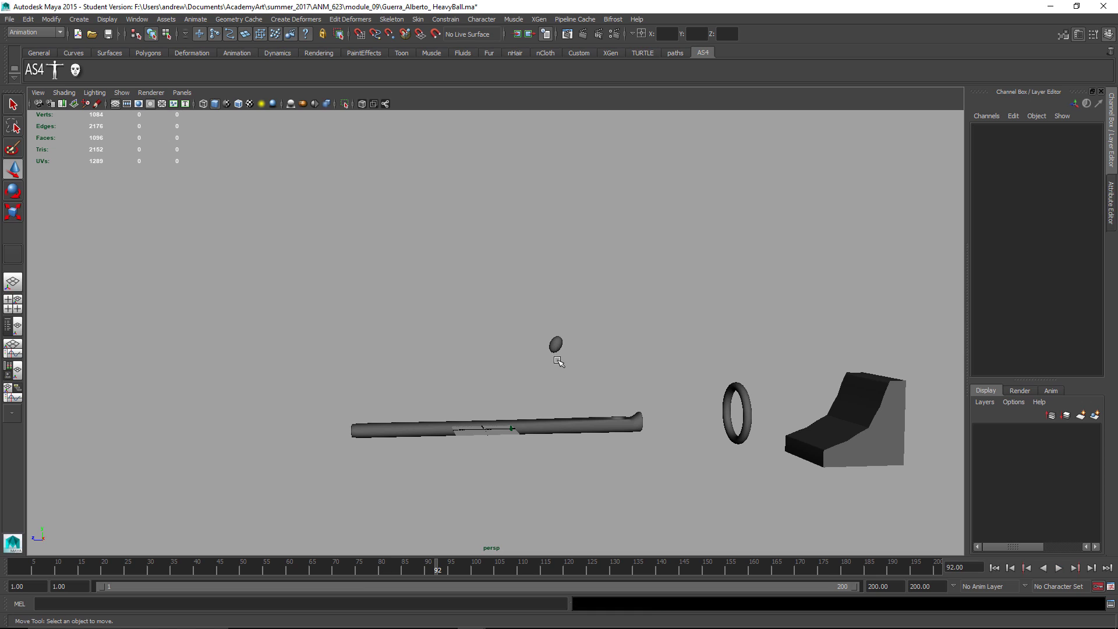
Step: Replay the heavy ball animation from frame 1 with the ball selected, and inspect the bounce around frame 51
left_click_drag(421, 561, 1, 585)
key("alt+v")
left_click(482, 286)
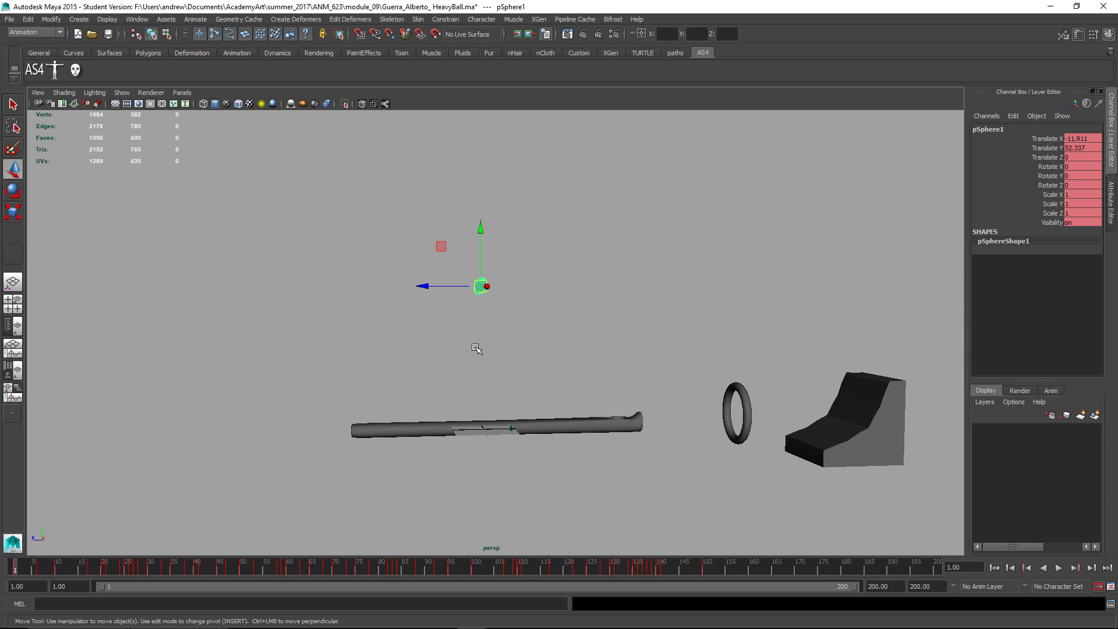
key("alt+v")
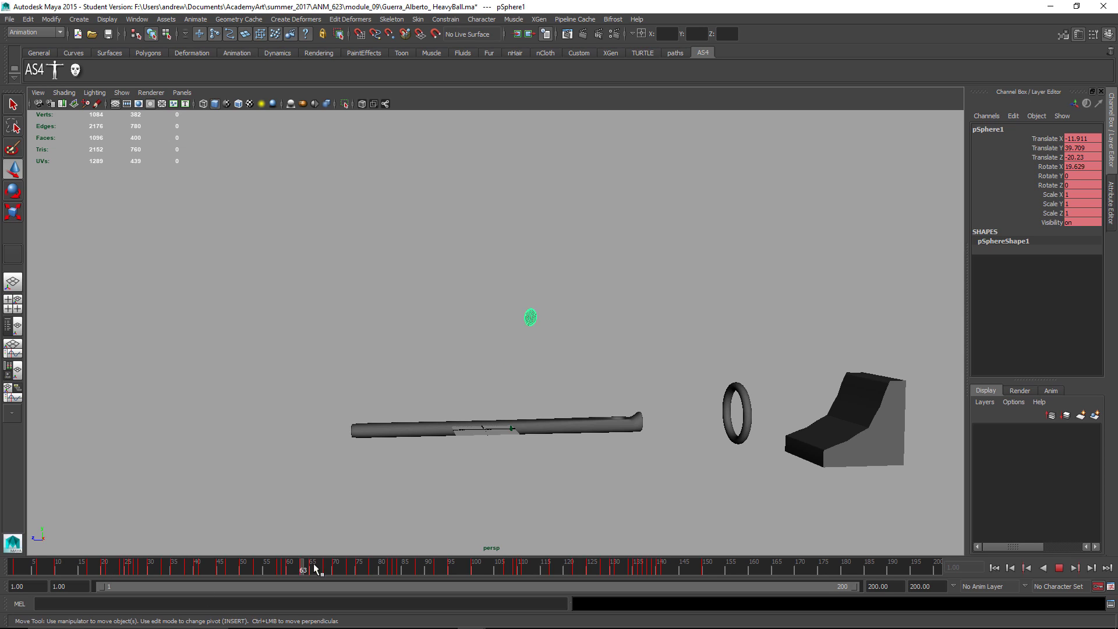
left_click_drag(642, 575, 2, 609)
key("alt+v")
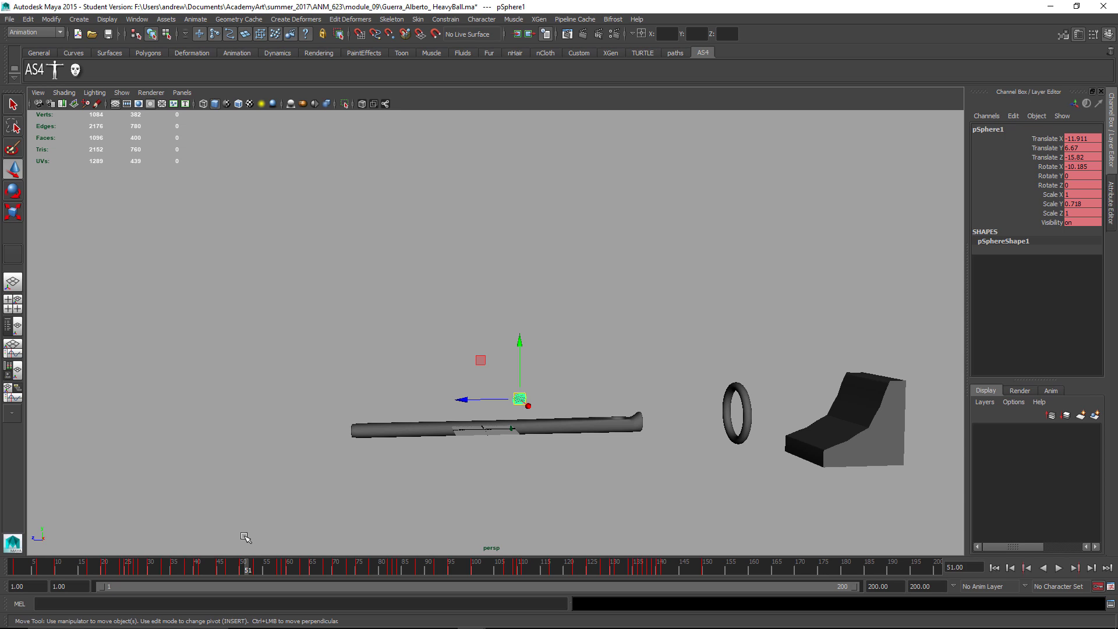
left_click_drag(242, 533, 245, 536)
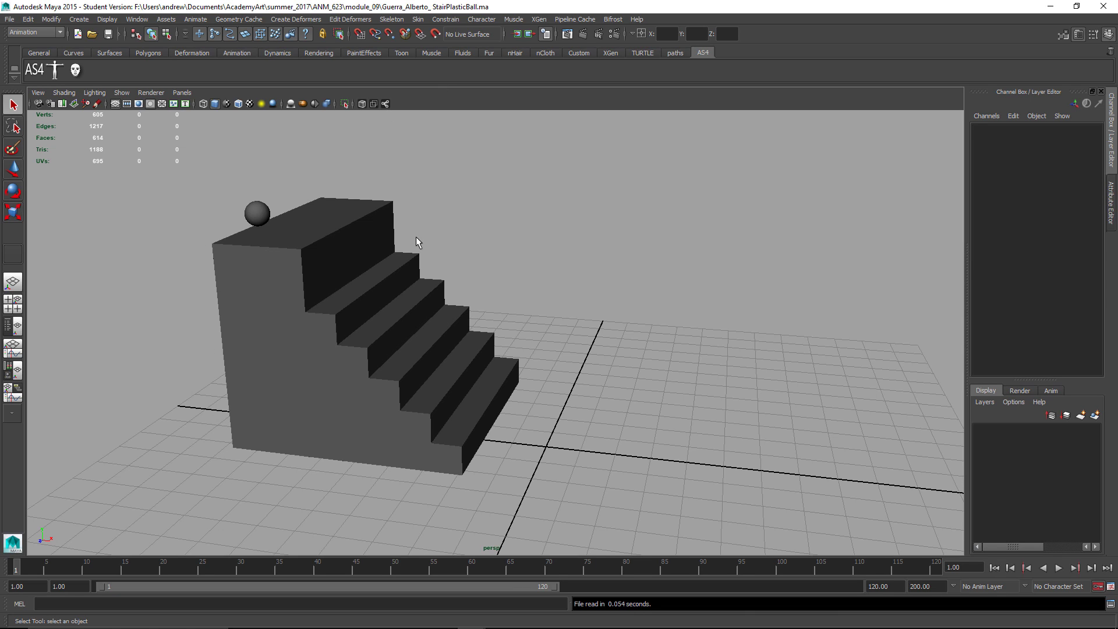
Step: Play the plastic ball's stair animation and examine its bounces in the perspective view
key("alt+v")
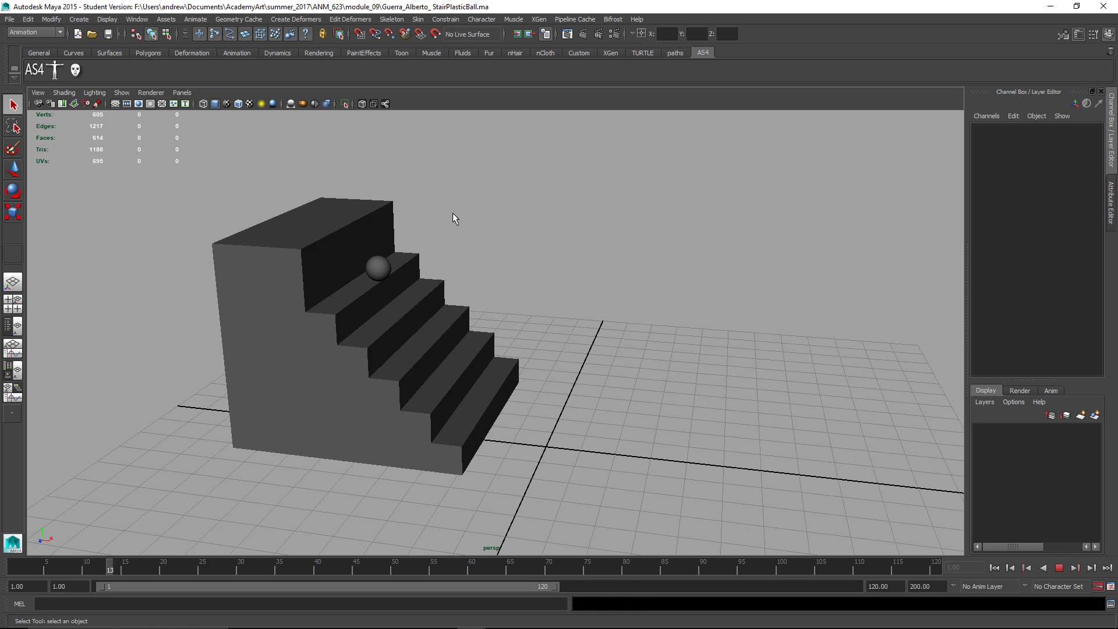
left_click_drag(469, 349, 476, 344, "alt")
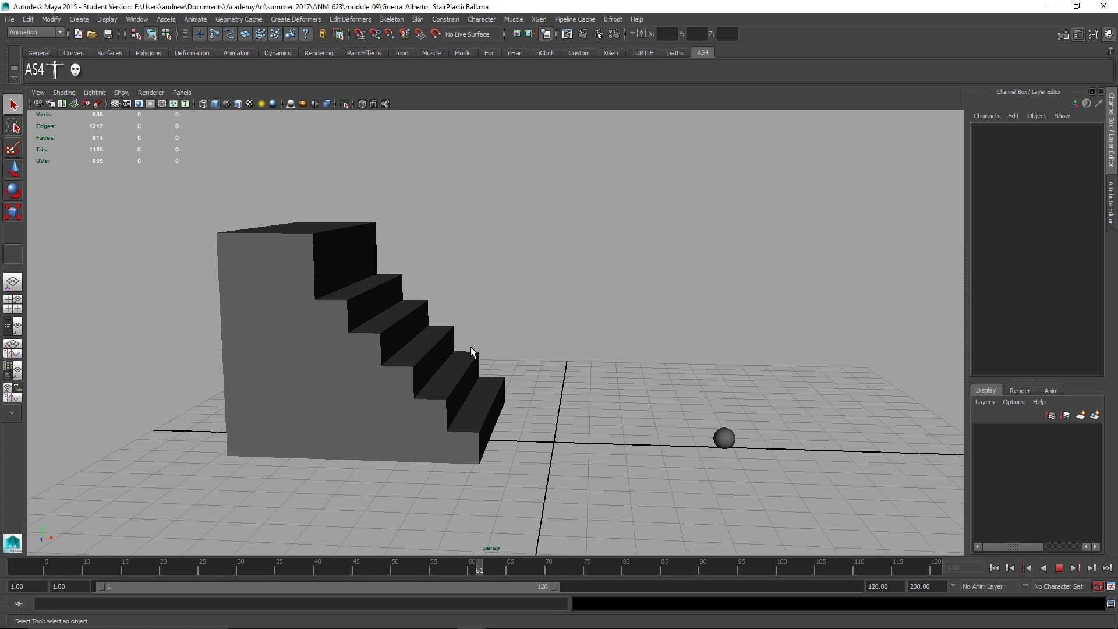
key("space")
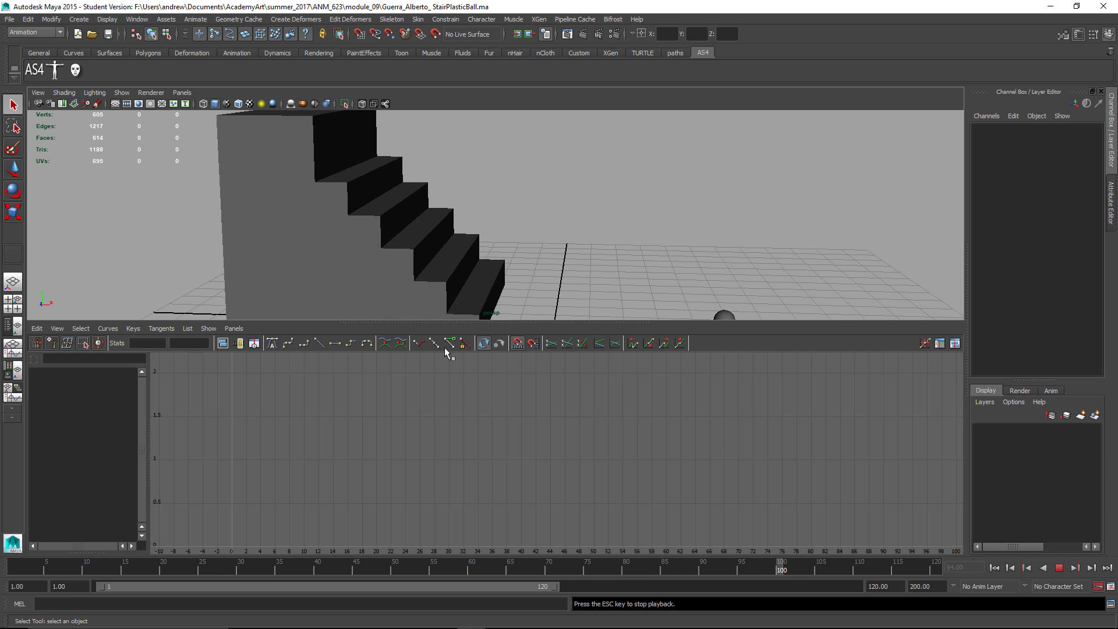
key("space")
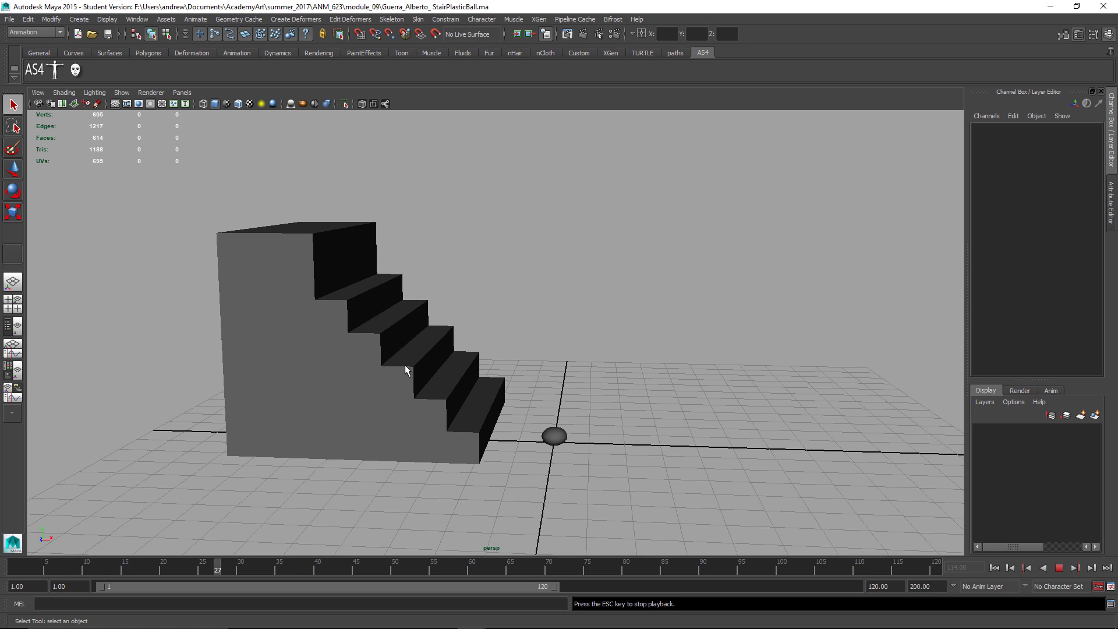
Step: Show the whole staircase in the front view at frame 1, with wireframe display
key("space")
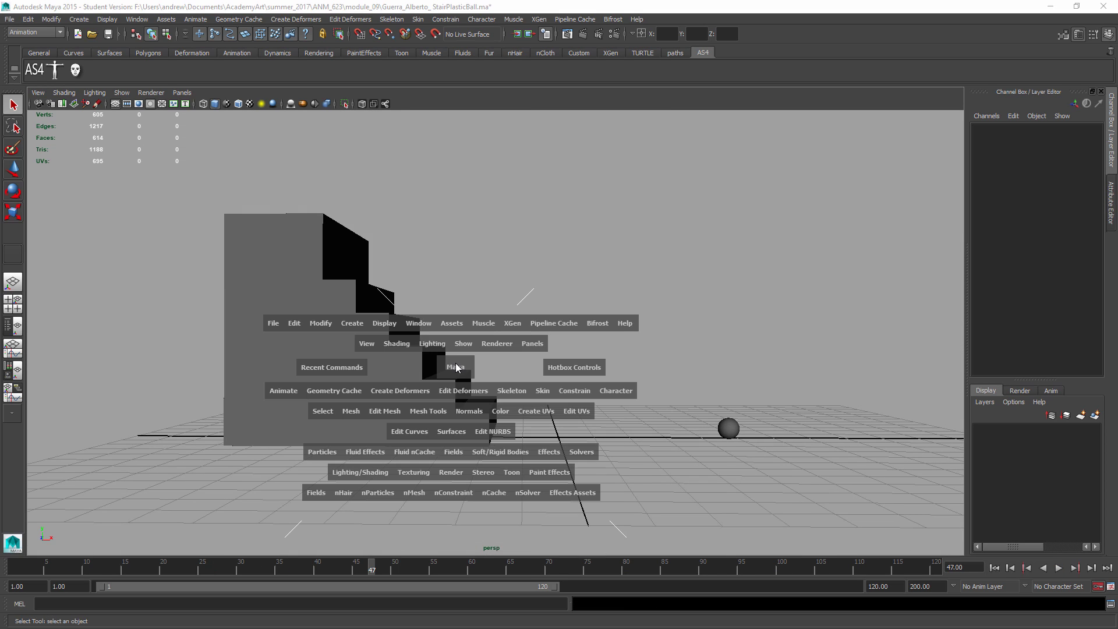
left_click_drag(465, 363, 483, 387)
key("space")
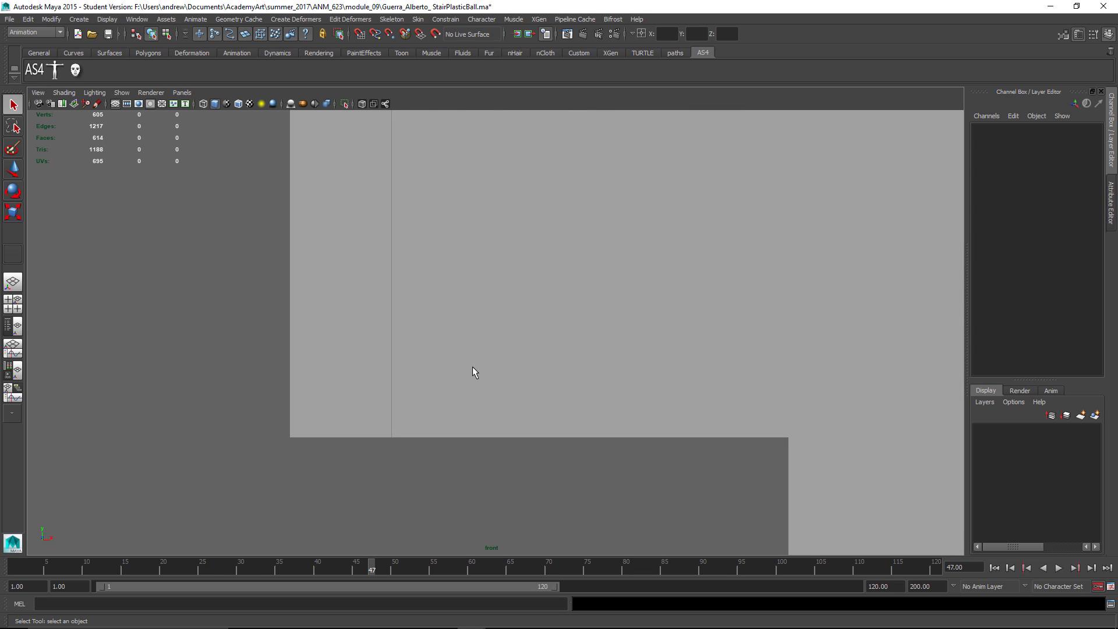
right_click_drag(472, 366, 167, 395, "alt")
scroll(324, 394, "up", 3)
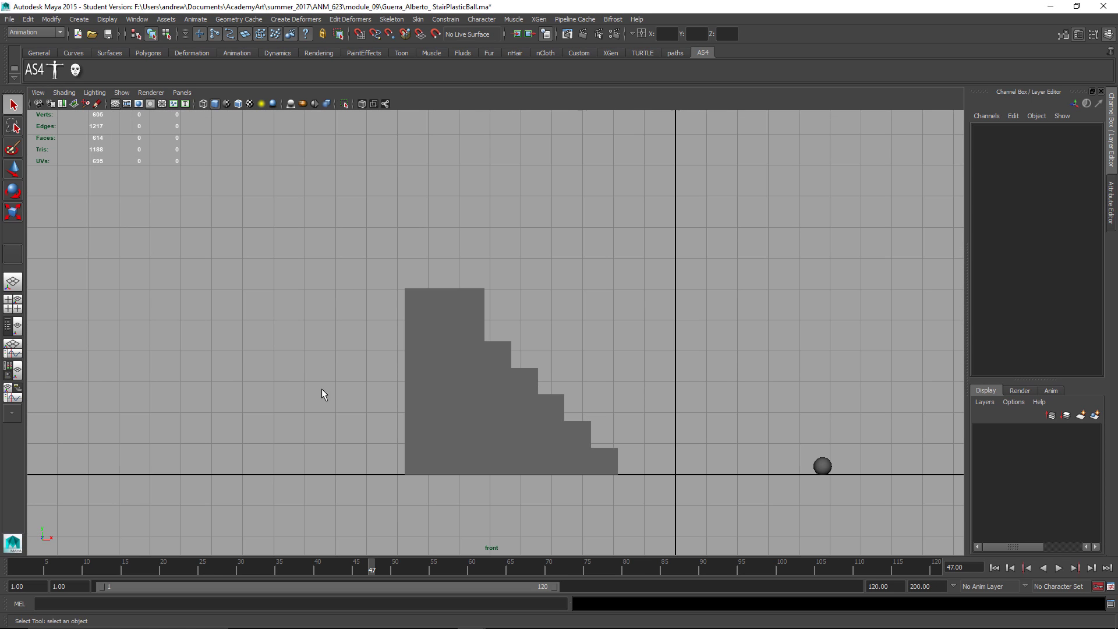
left_click(15, 567)
key("4")
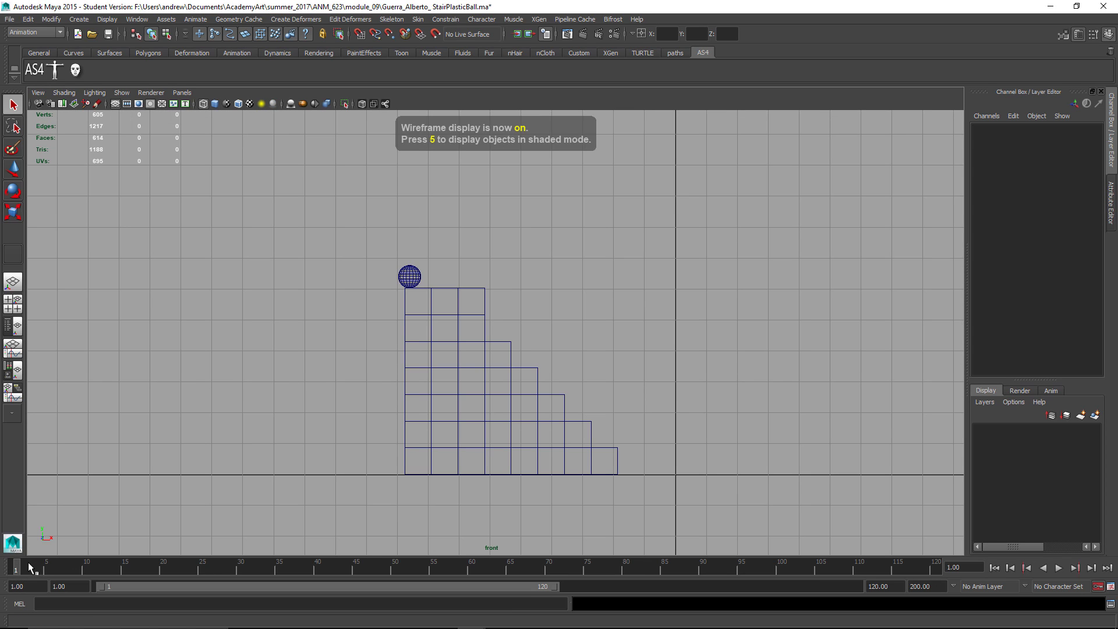
Step: Scrub between frames 1 and 50 to examine the ball's arcs and spacing down the stairs, ending at frame 1
left_click_drag(31, 568, 86, 565)
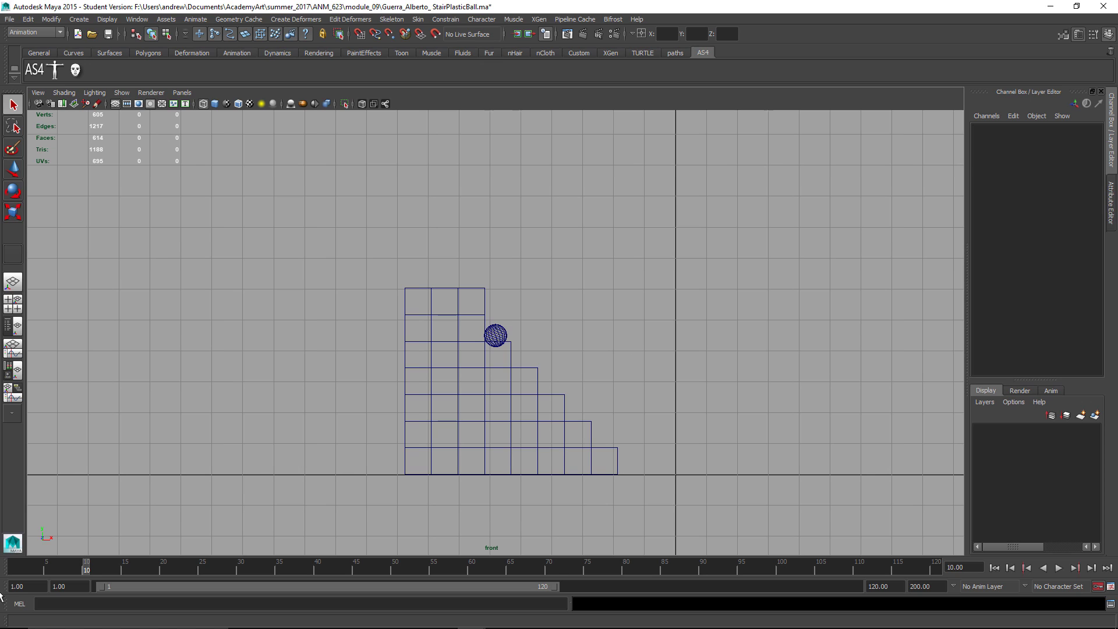
left_click_drag(87, 571, 405, 597)
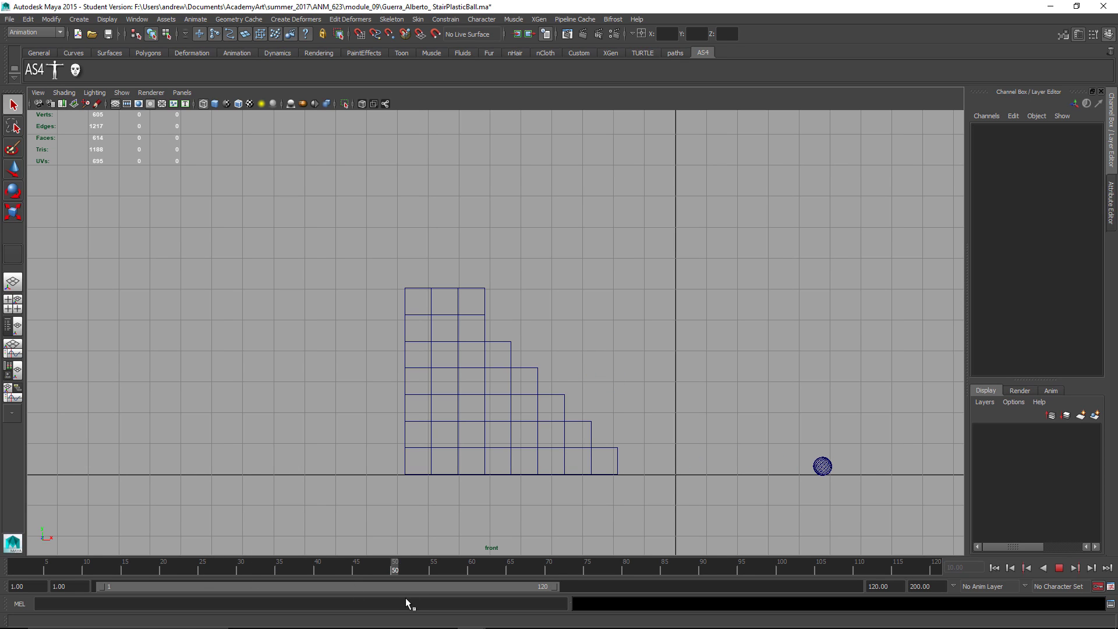
left_click_drag(294, 597, 14, 568)
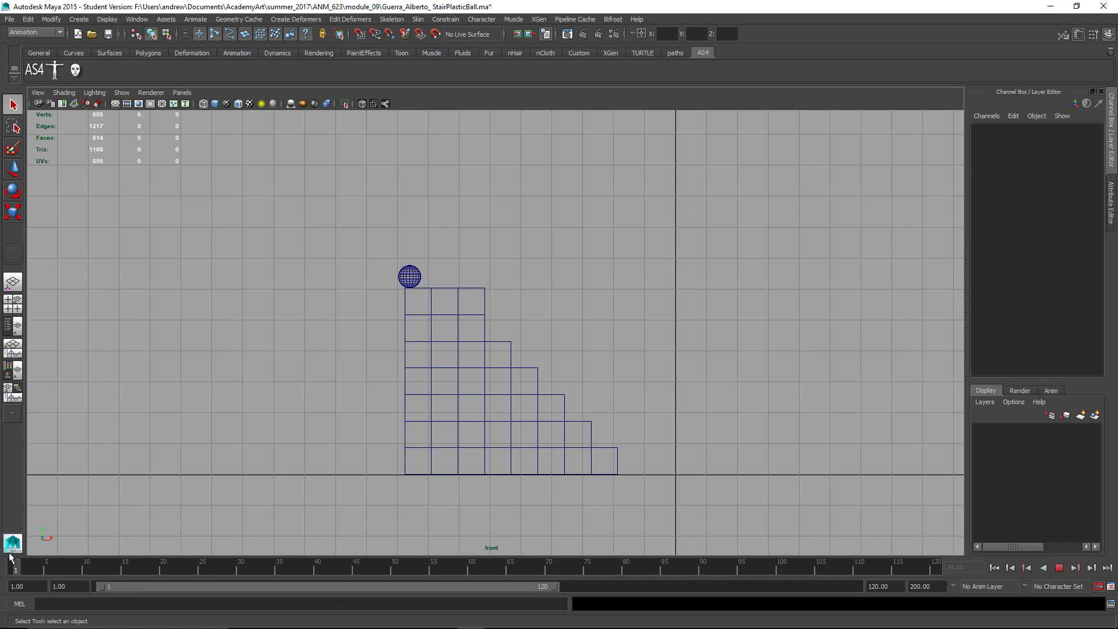
Step: Select the ball on the stairs, frame its animation curves in the Graph Editor and display only the Translate Z curve
left_click(406, 277)
key("shift+space")
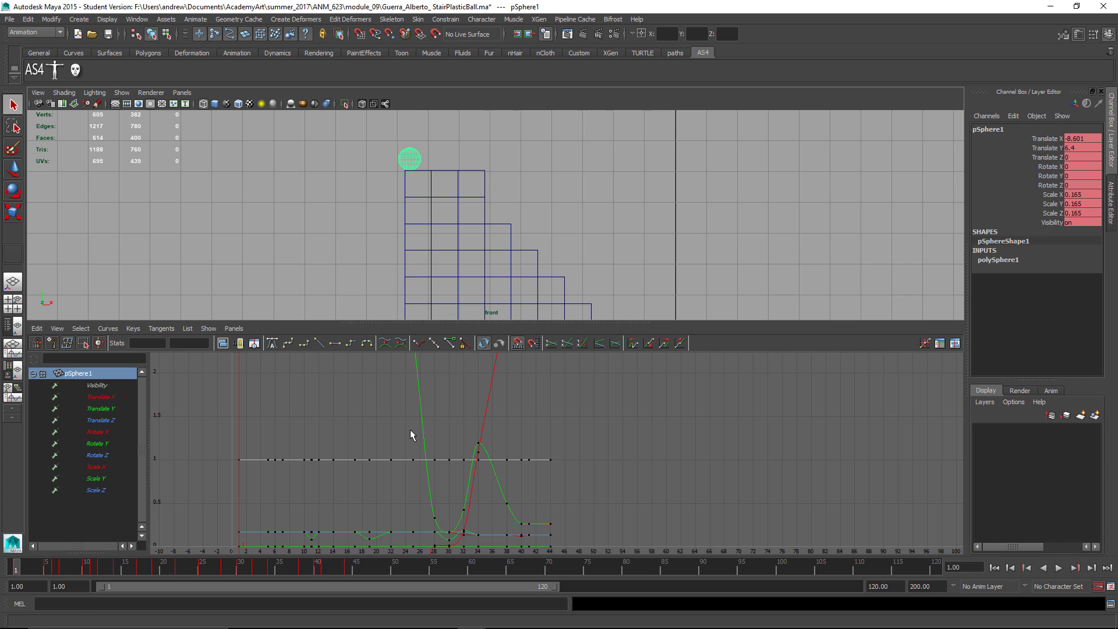
key("f")
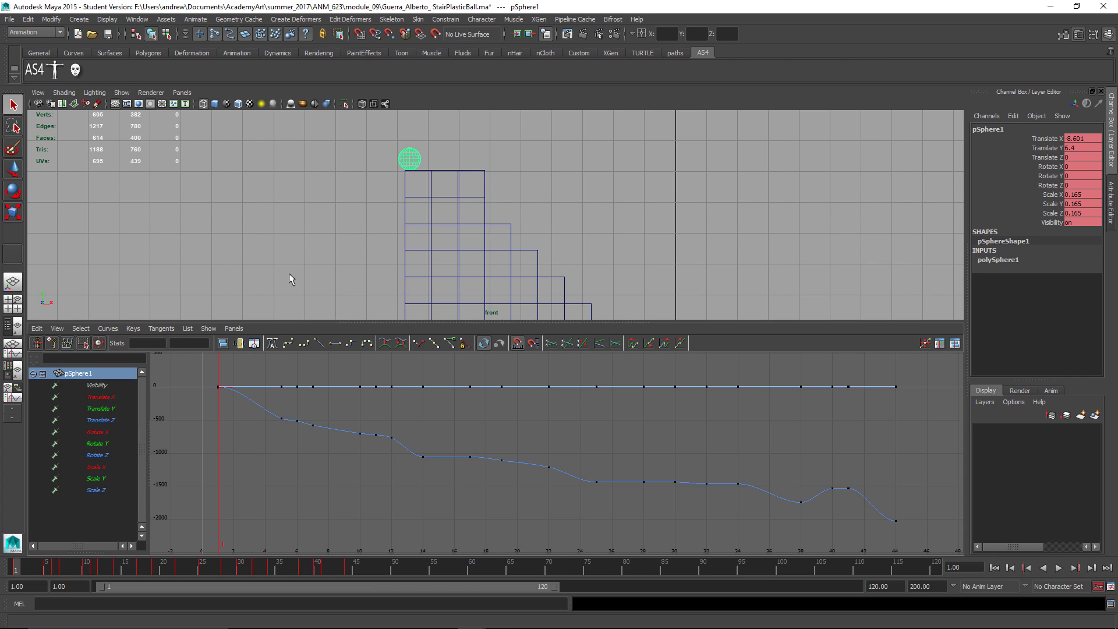
left_click(114, 421)
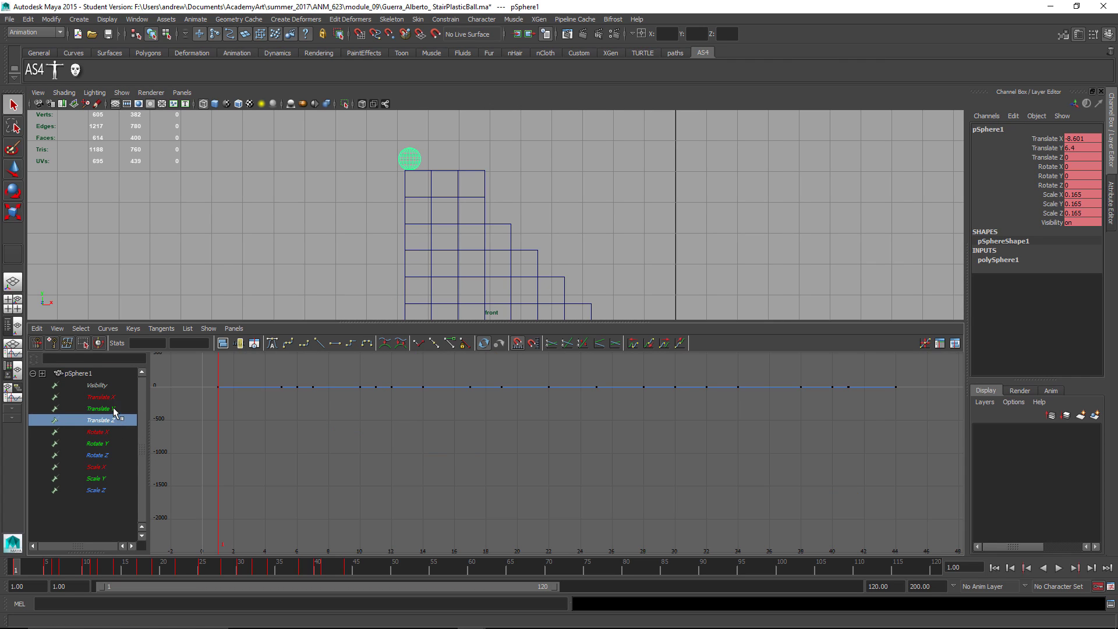
Step: Compare the ball's Translate X, Y and Z curves, finishing with only the Translate X curve framed
left_click(114, 397)
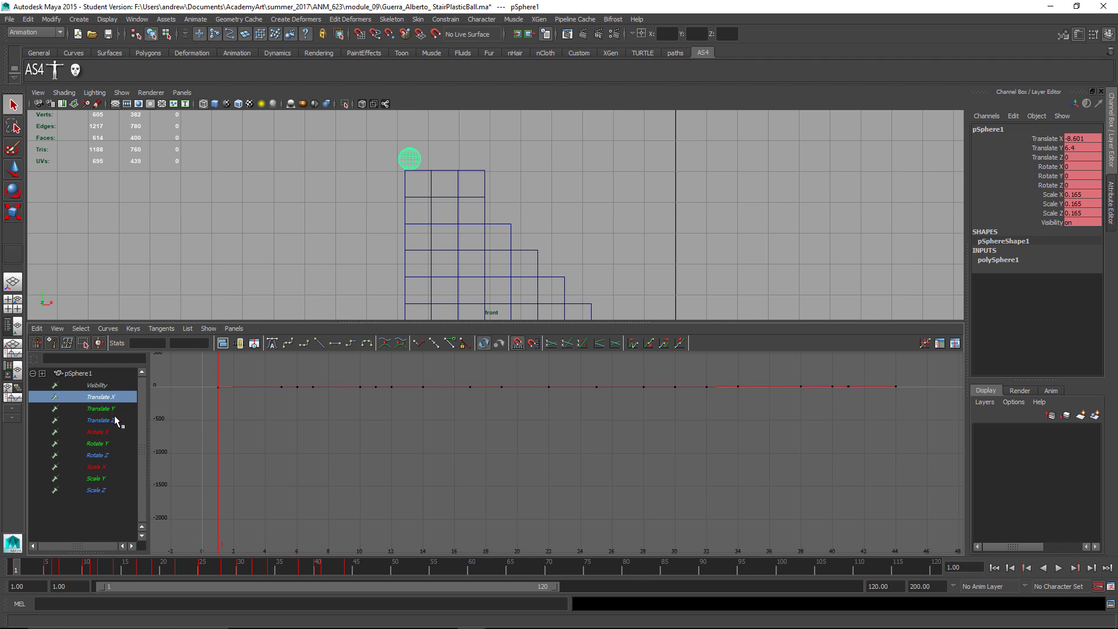
left_click(120, 417)
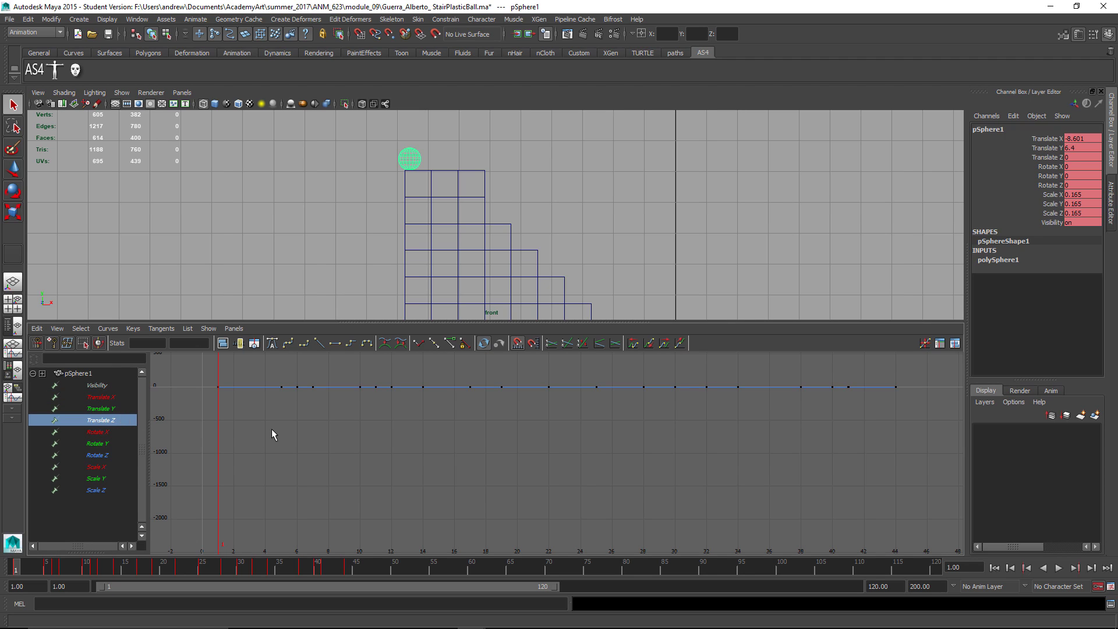
left_click(120, 408)
left_click(115, 398)
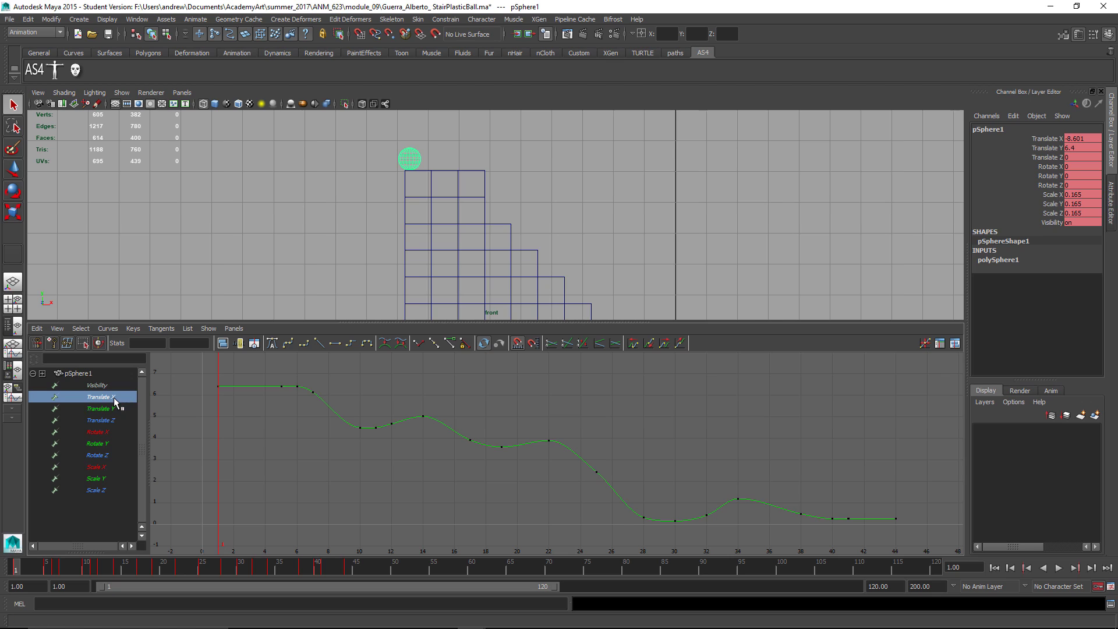
key("f")
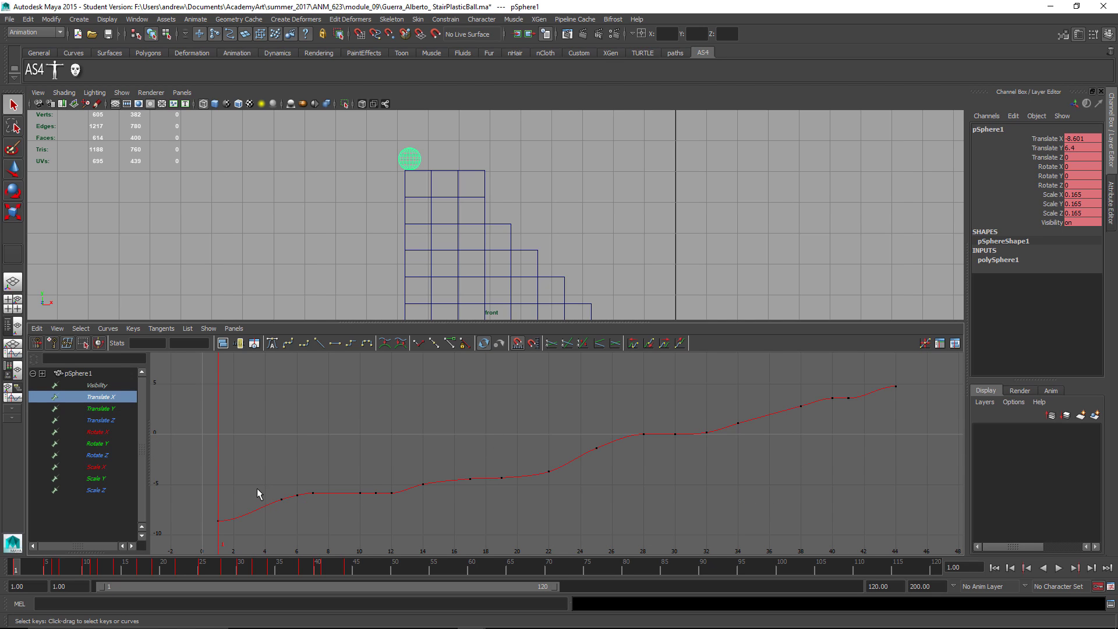
Step: Key the ball's Translate X at frame 18, and delete the Translate X keys between frames 1 and 18
left_click_drag(265, 467, 486, 463)
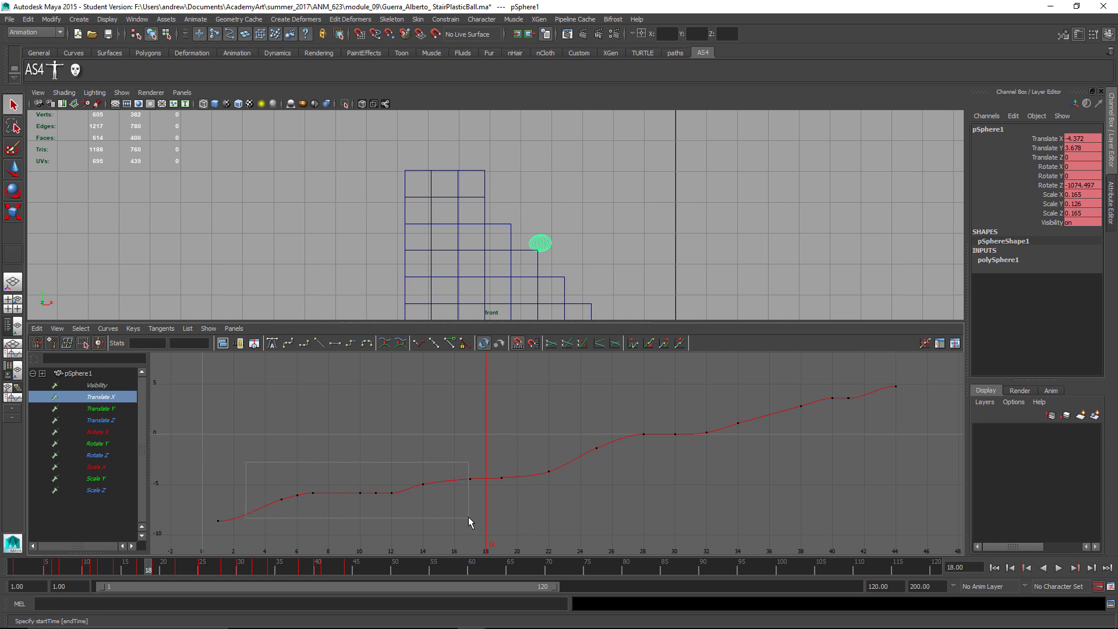
left_click_drag(469, 517, 421, 473)
left_click(1048, 138)
right_click(1048, 139)
left_click(1052, 153)
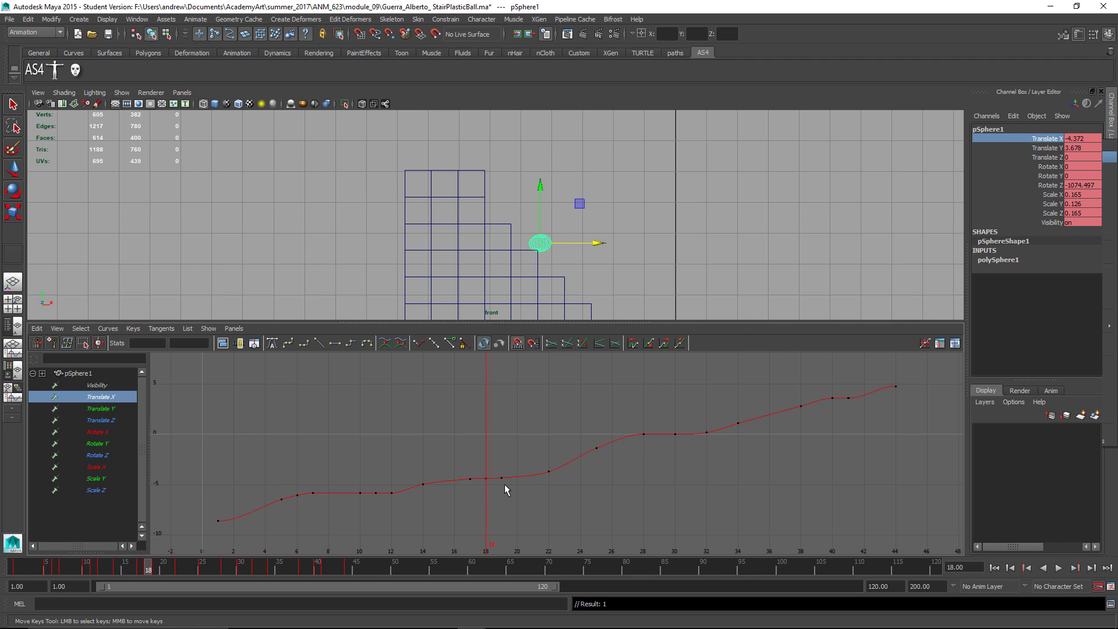
left_click_drag(474, 479, 259, 531)
key("Delete")
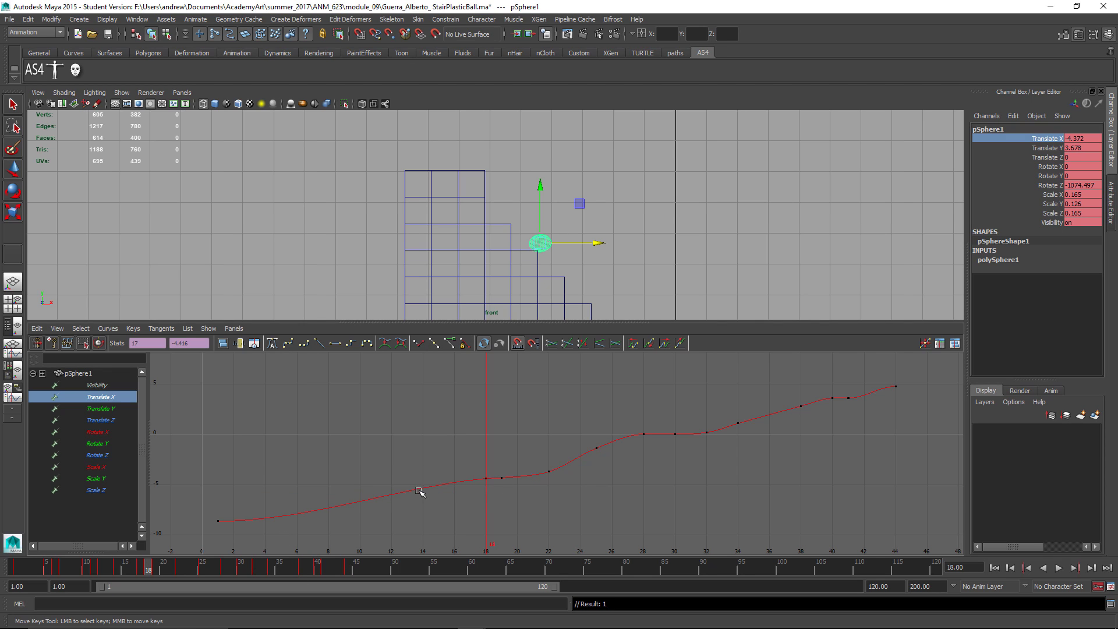
Step: Apply linear tangents to the Translate X keys at frames 1 and 18
left_click(419, 492)
left_click_drag(492, 526, 492, 525)
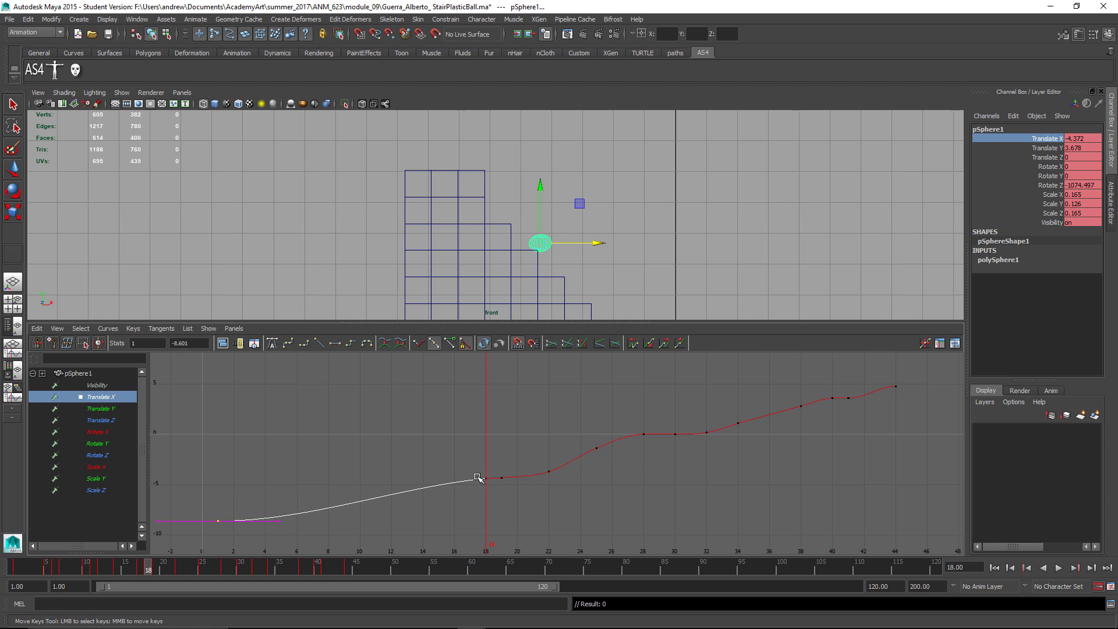
left_click_drag(489, 455, 311, 526)
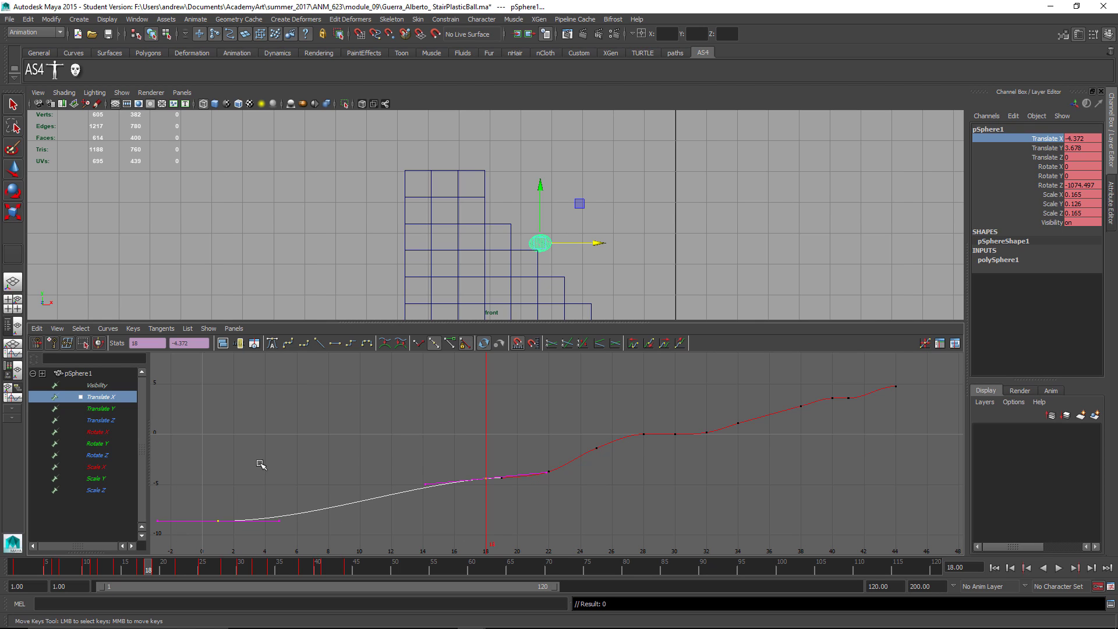
left_click(322, 345)
left_click(304, 456)
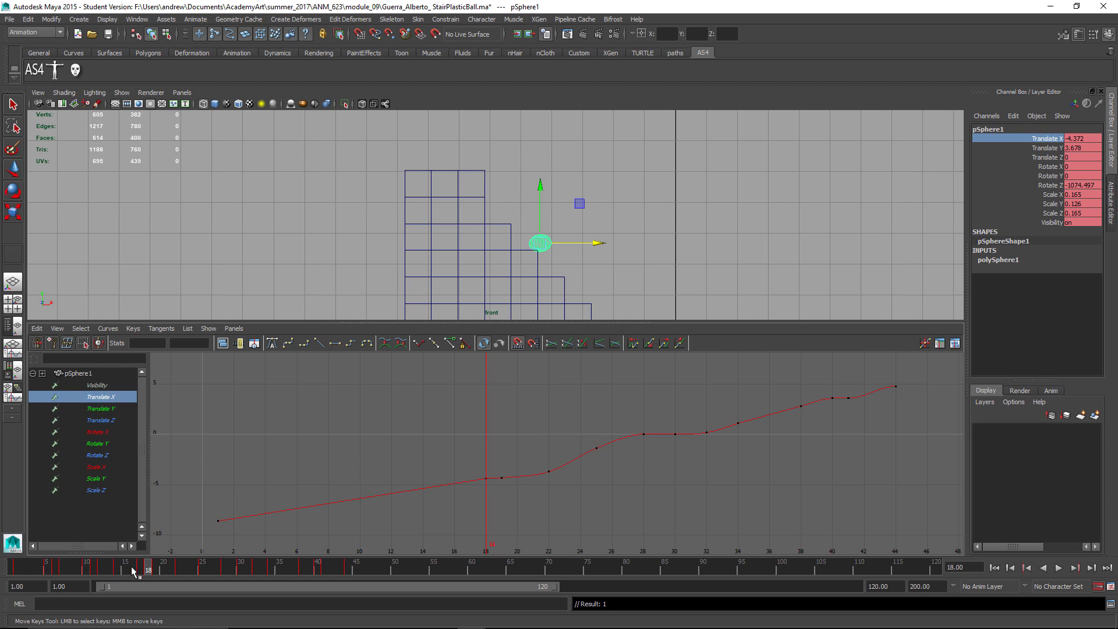
Step: Show only the Translate Y curve and delete its keys from frame 6 through frame 12
left_click_drag(133, 572, 17, 564)
left_click(100, 408)
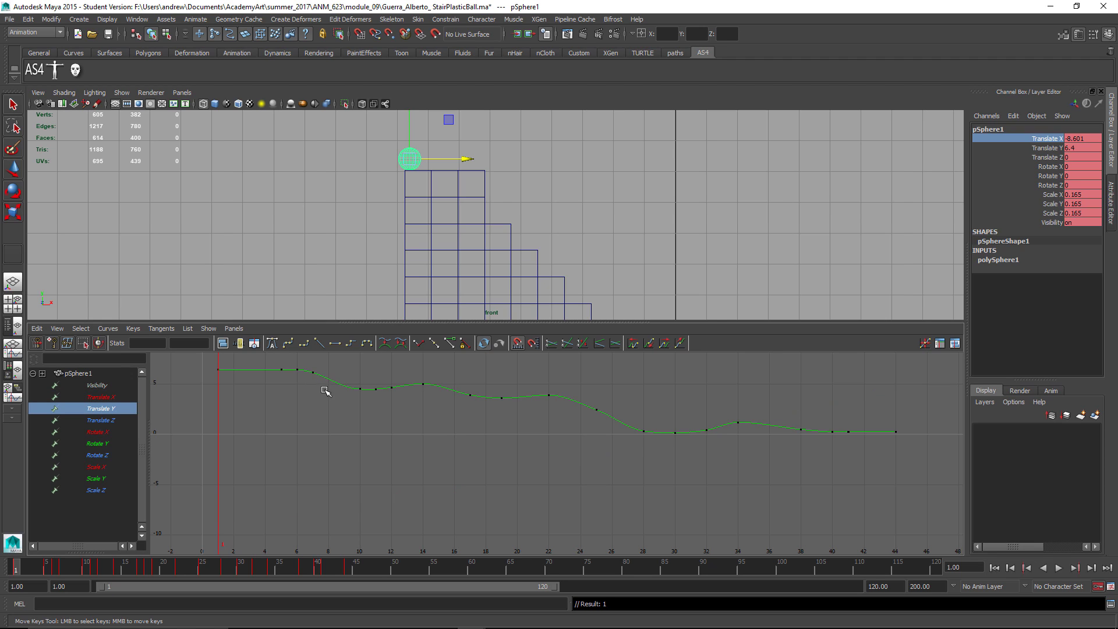
key("alt+v")
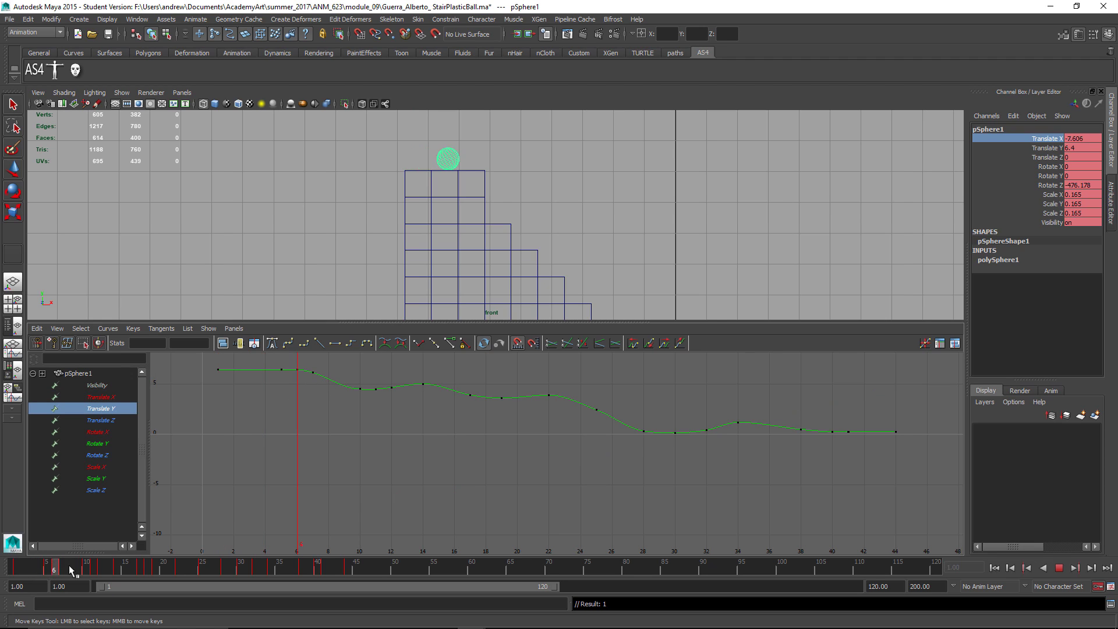
mouse_move(92, 566)
left_mouse_down()
mouse_move(63, 563)
mouse_move(107, 549)
left_mouse_up()
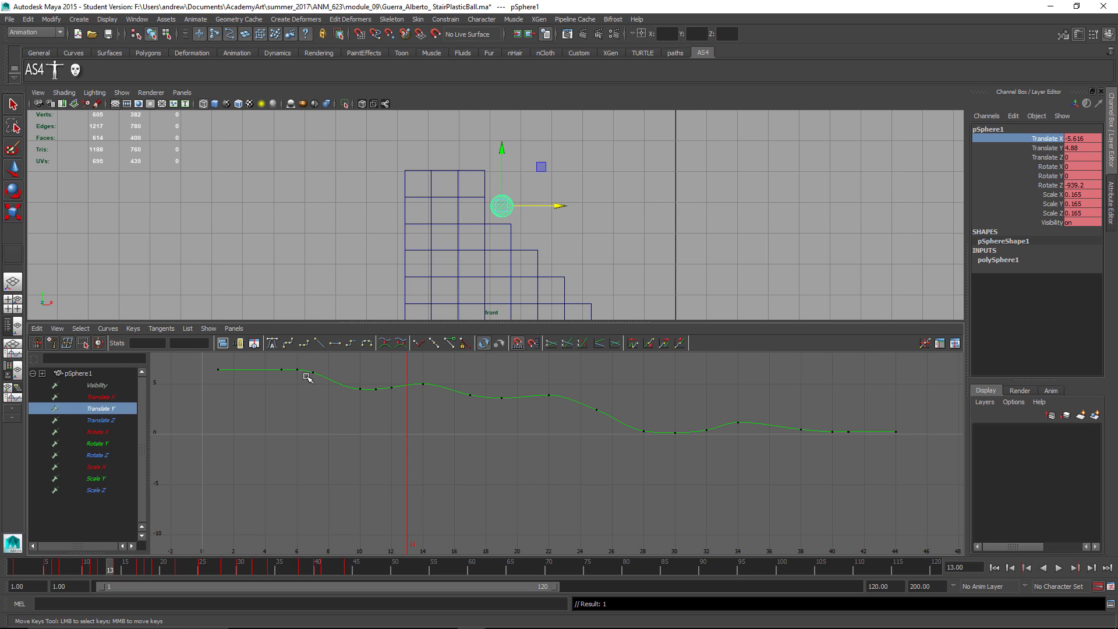
left_click_drag(401, 402, 288, 362)
key("Delete")
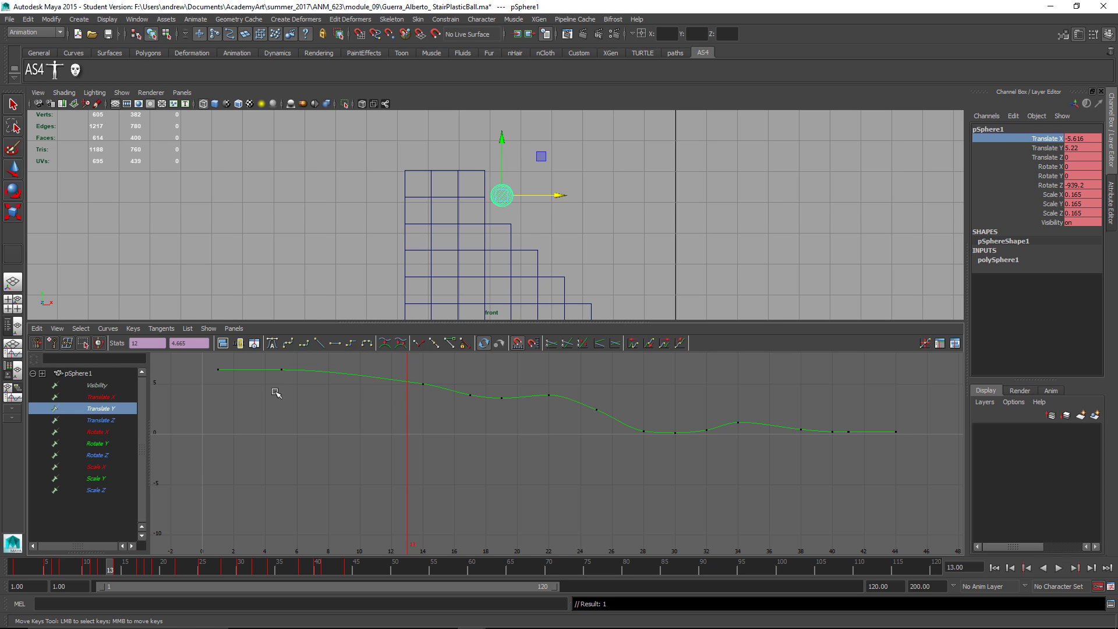
Step: Shift the Translate Y key at frame 5 to frame 13 with its value kept, and play back the ball's drop
left_click(282, 370)
middle_click_drag(298, 379, 422, 385, "shift")
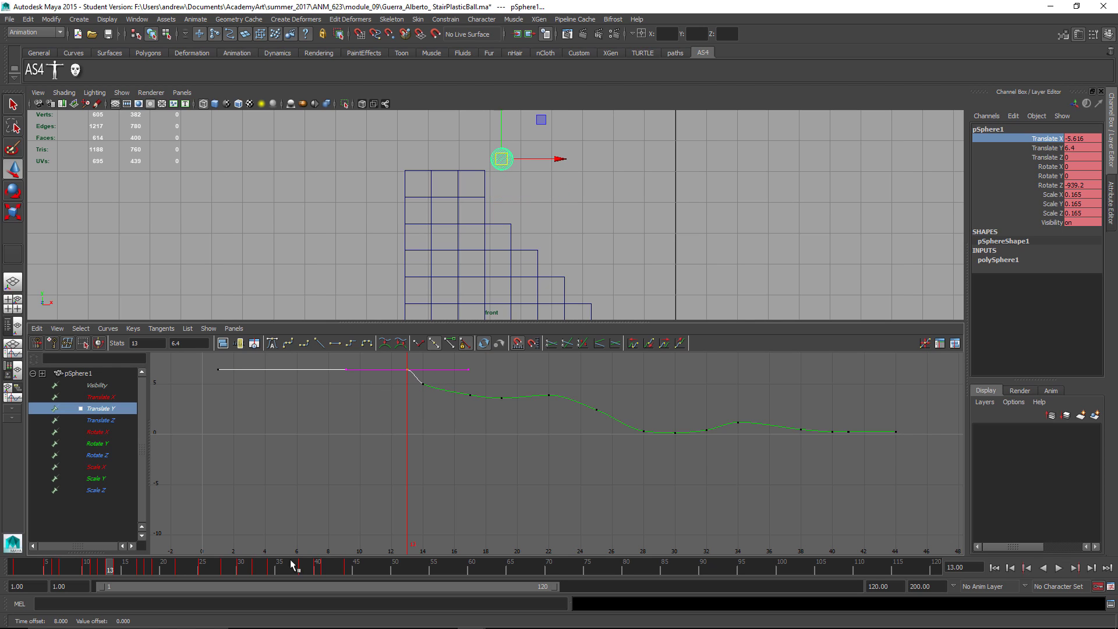
key("alt+v")
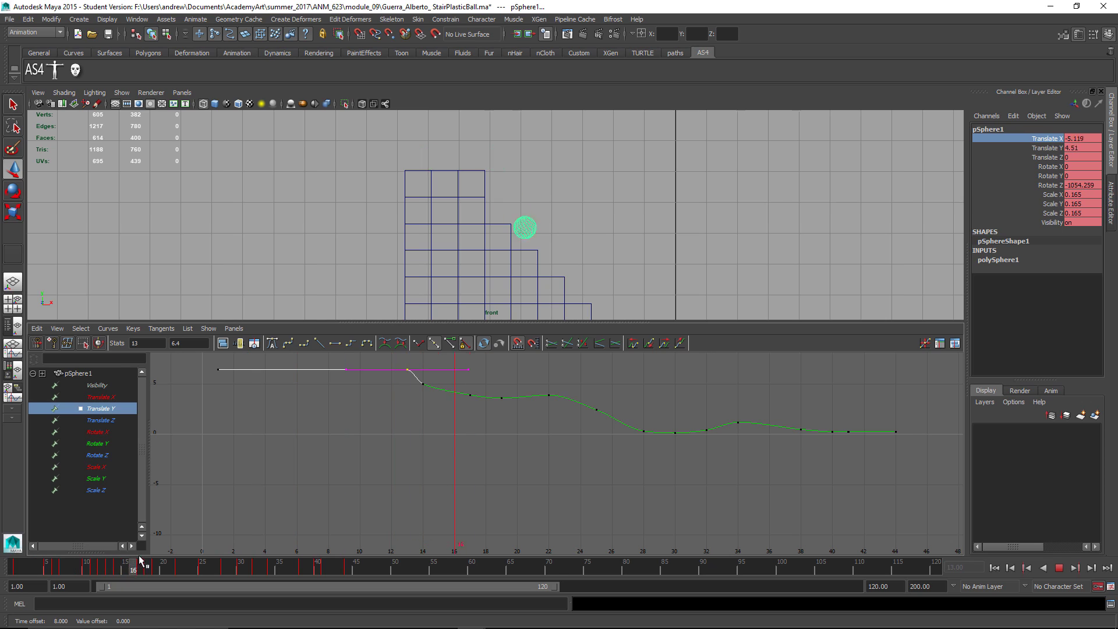
left_click_drag(140, 559, 101, 550)
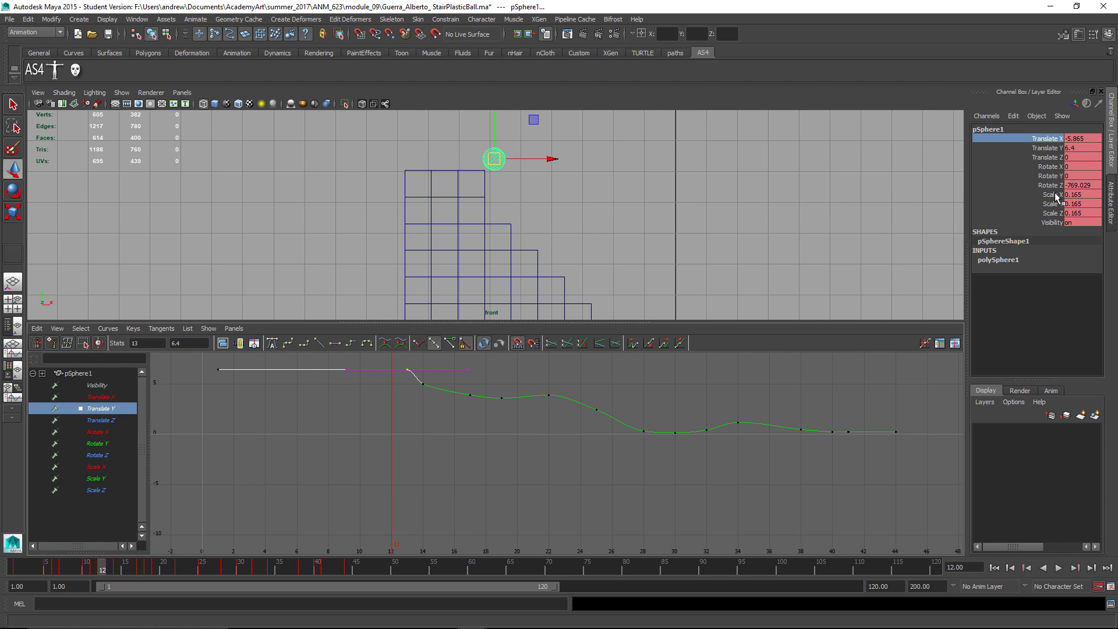
Step: Delete all animation on the ball's Scale X, Scale Y and Scale Z channels
left_click_drag(1057, 198, 1058, 212)
right_click(1060, 213)
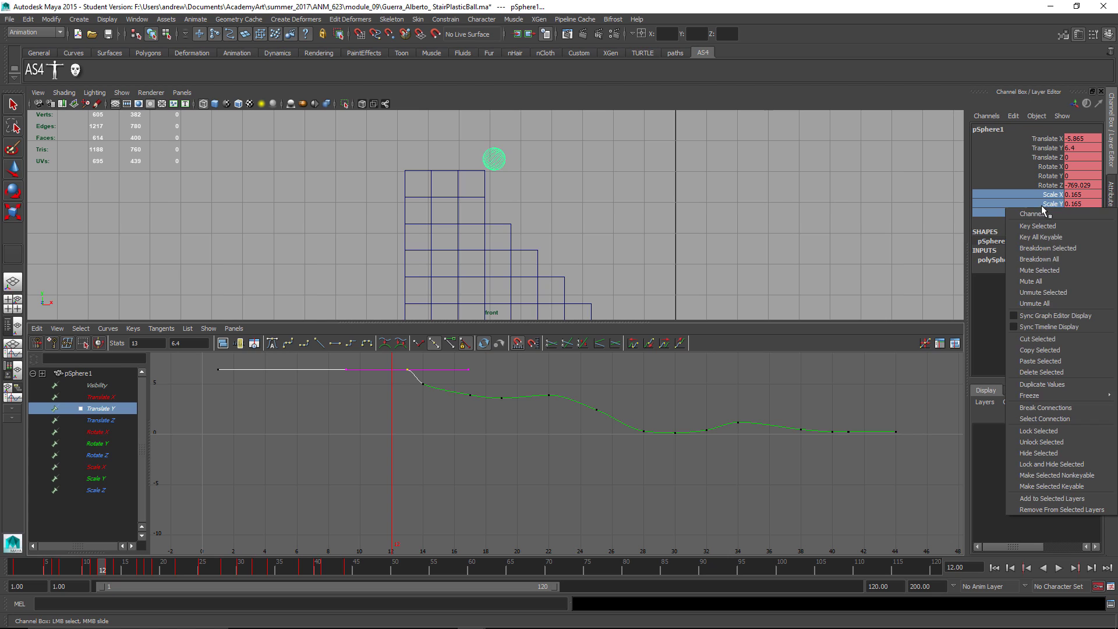
left_click(1048, 372)
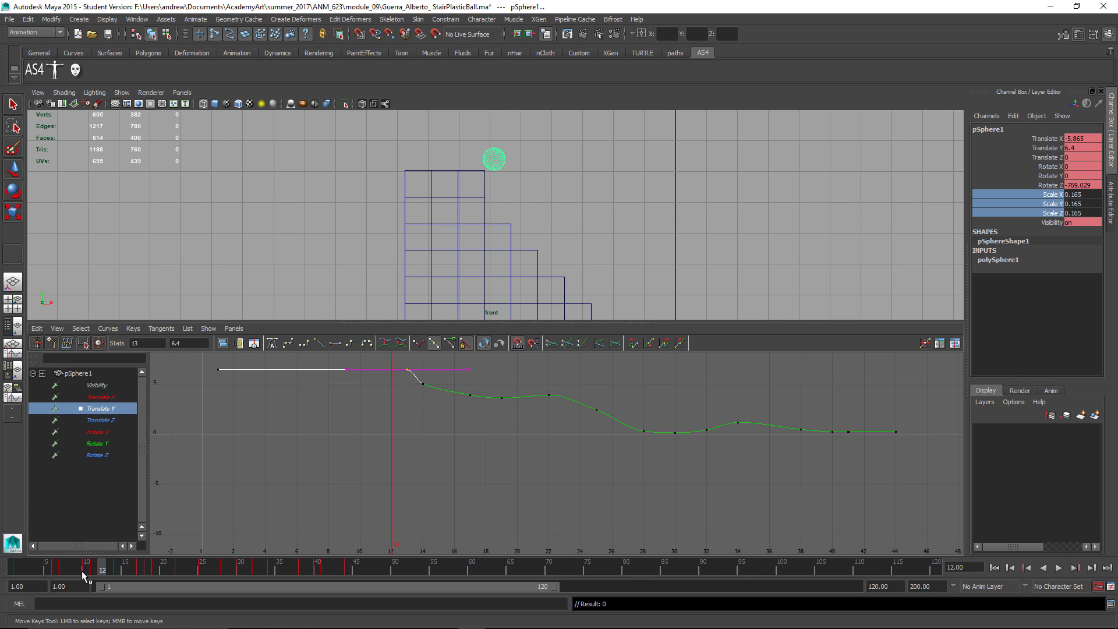
Step: Delete the ball's Translate Y keys from frame 14 through frame 25
left_click_drag(83, 574, 111, 566)
middle_click_drag(417, 383, 472, 407)
key("ctrl+z")
left_click_drag(535, 428, 415, 375)
key("Delete")
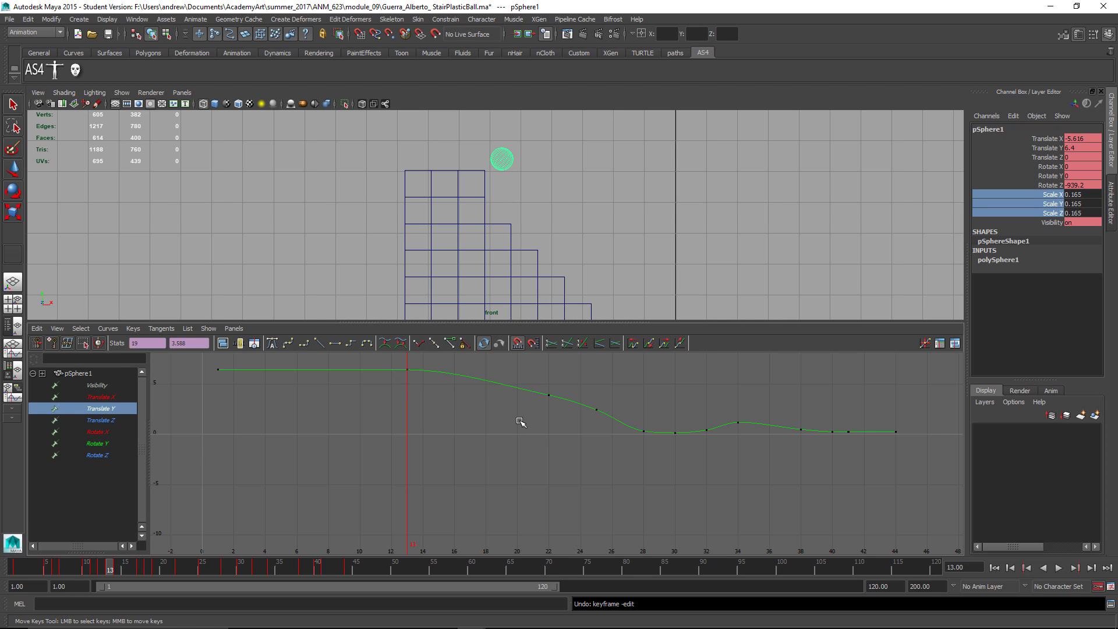
left_click_drag(108, 569, 163, 571)
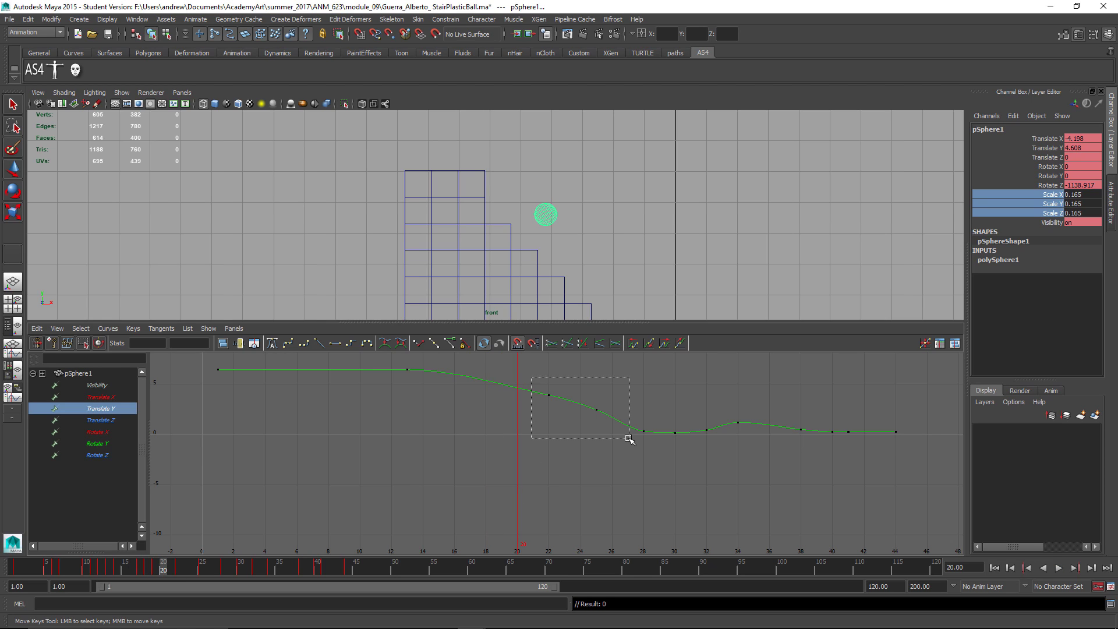
left_click_drag(628, 438, 627, 437)
key("Delete")
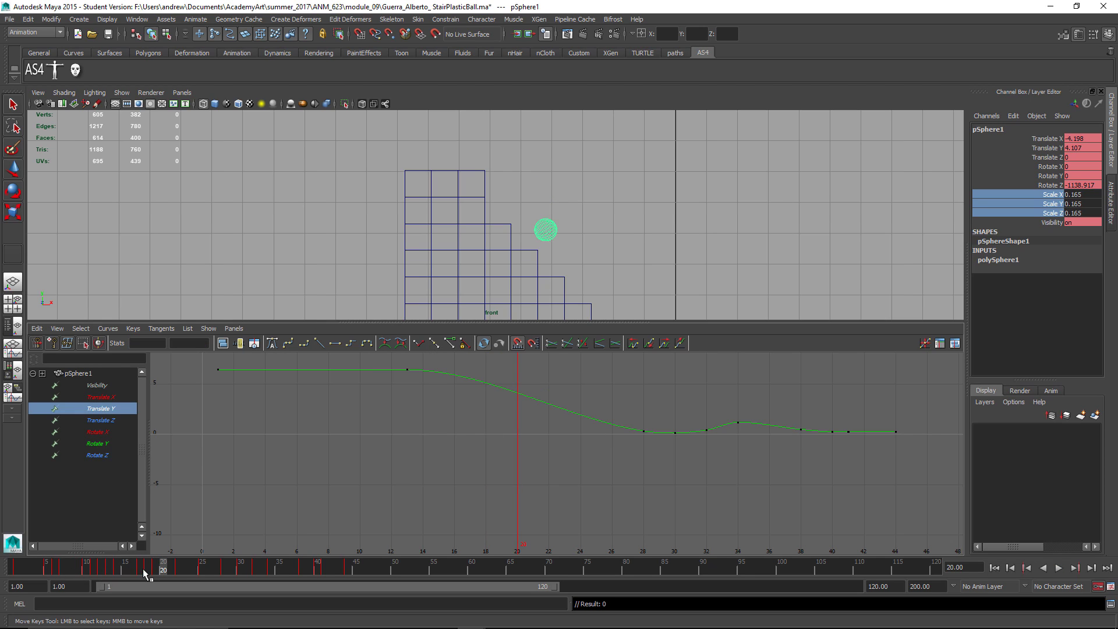
Step: Play the animation from frame 1 with the ball deselected and examine its fall off the top step, ending at frame 20
left_click_drag(127, 572, 15, 570)
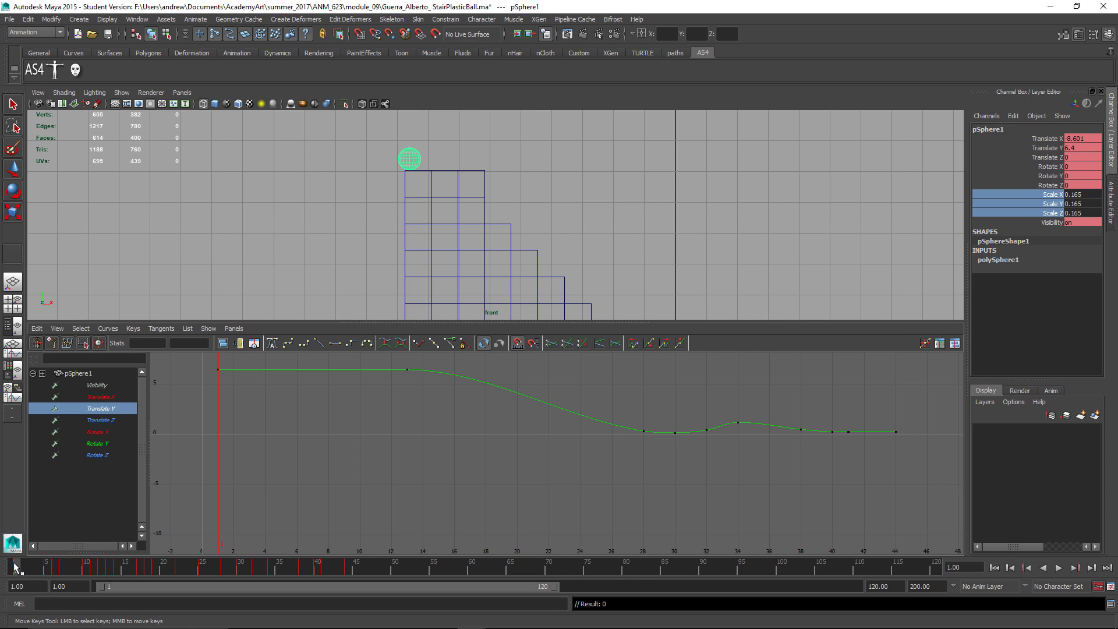
left_click(319, 278)
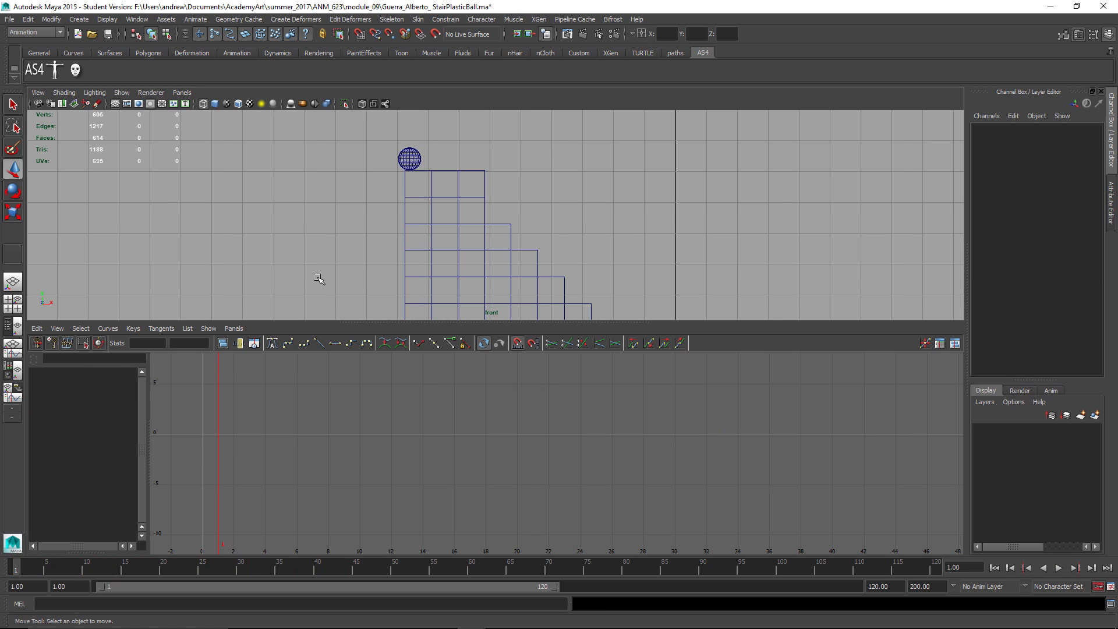
key("super")
key("super")
key("alt+v")
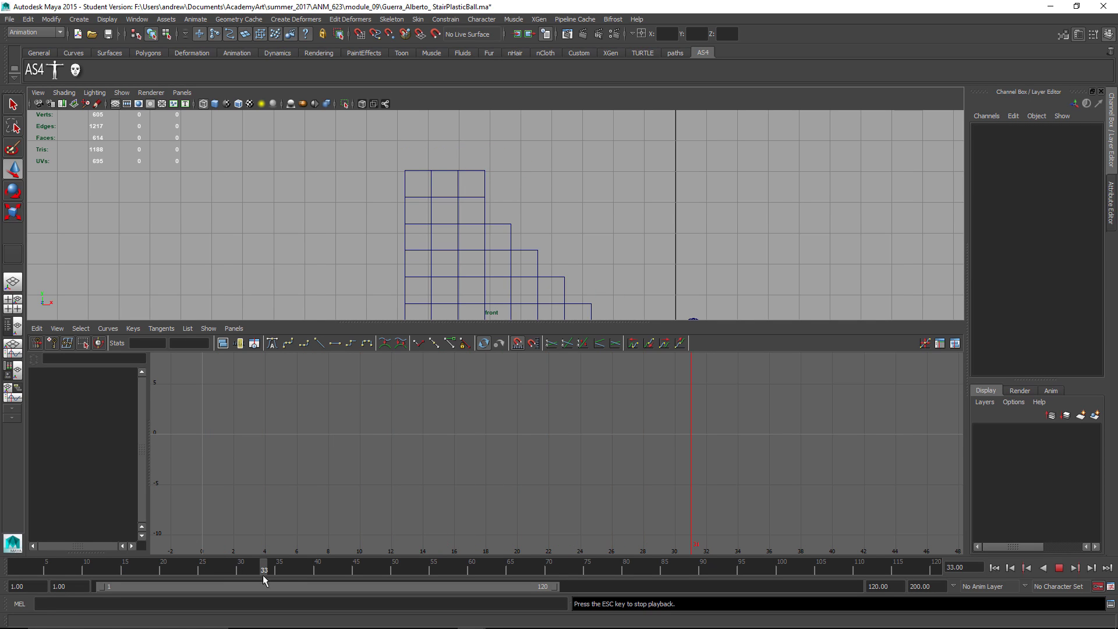
left_click_drag(264, 576, 161, 568)
Step: Select the ball and delete its Translate X keys at frames 18 and 19
left_click(543, 231)
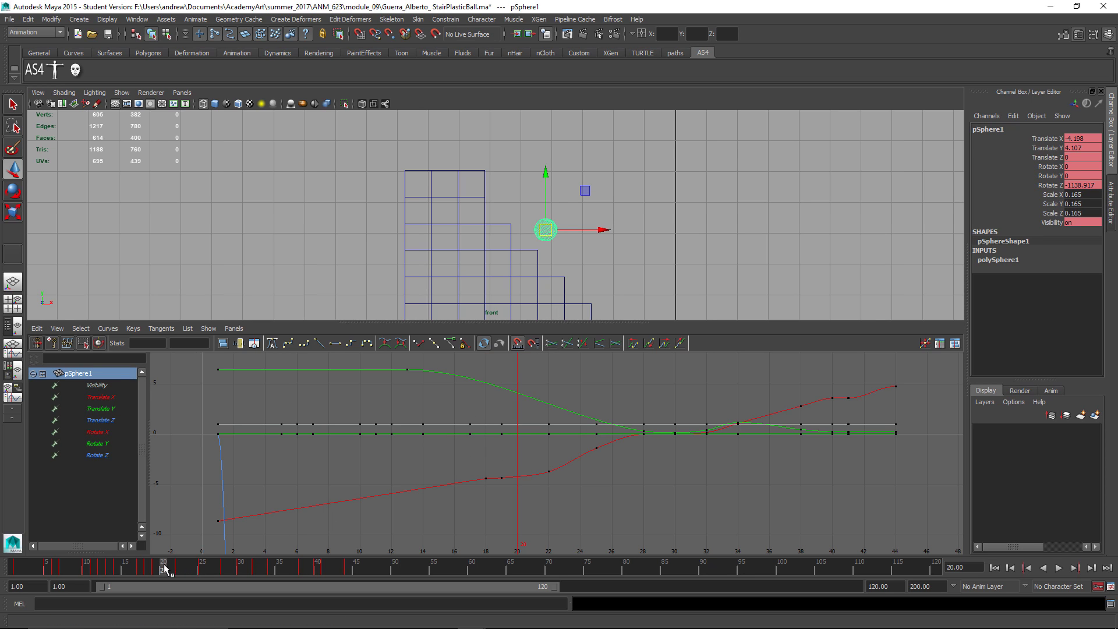
key("alt+v")
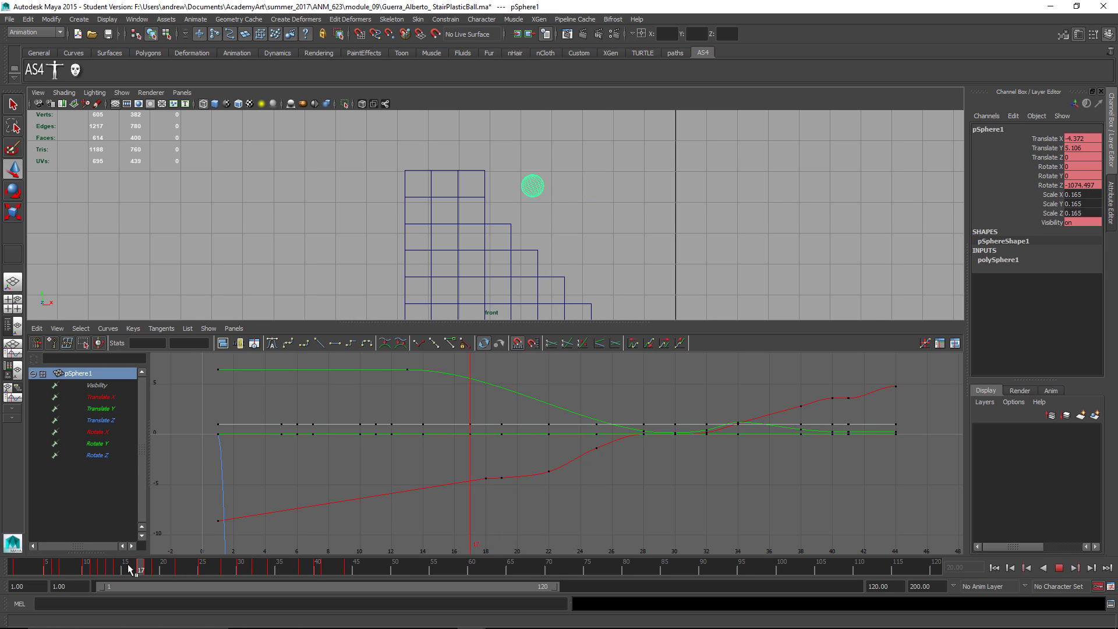
left_click(163, 564)
left_click_drag(167, 565, 178, 565)
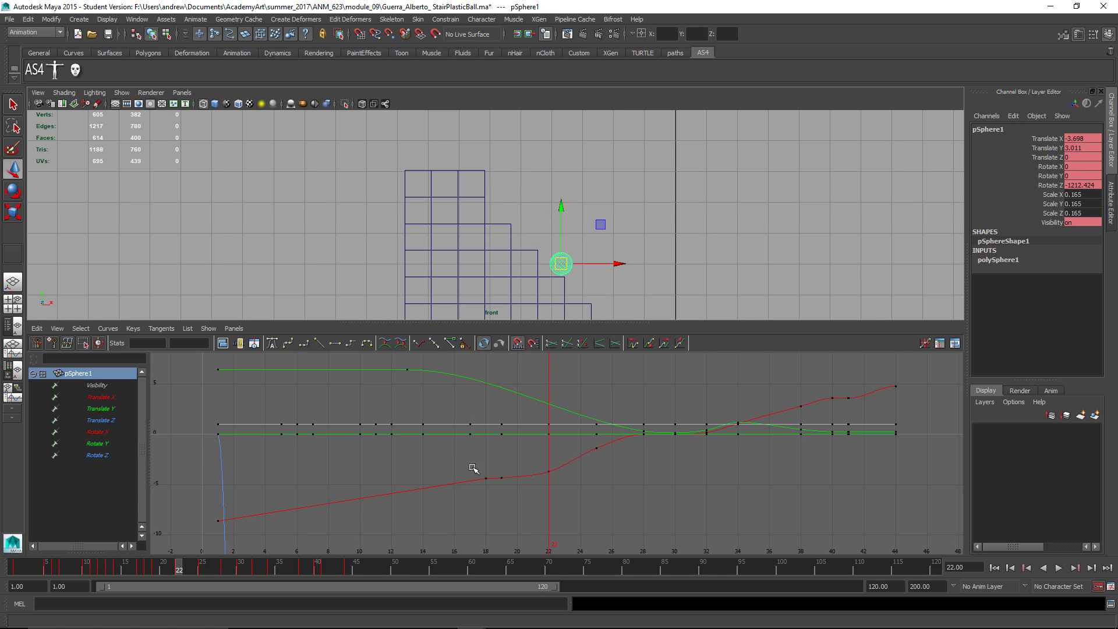
left_click_drag(472, 468, 510, 494)
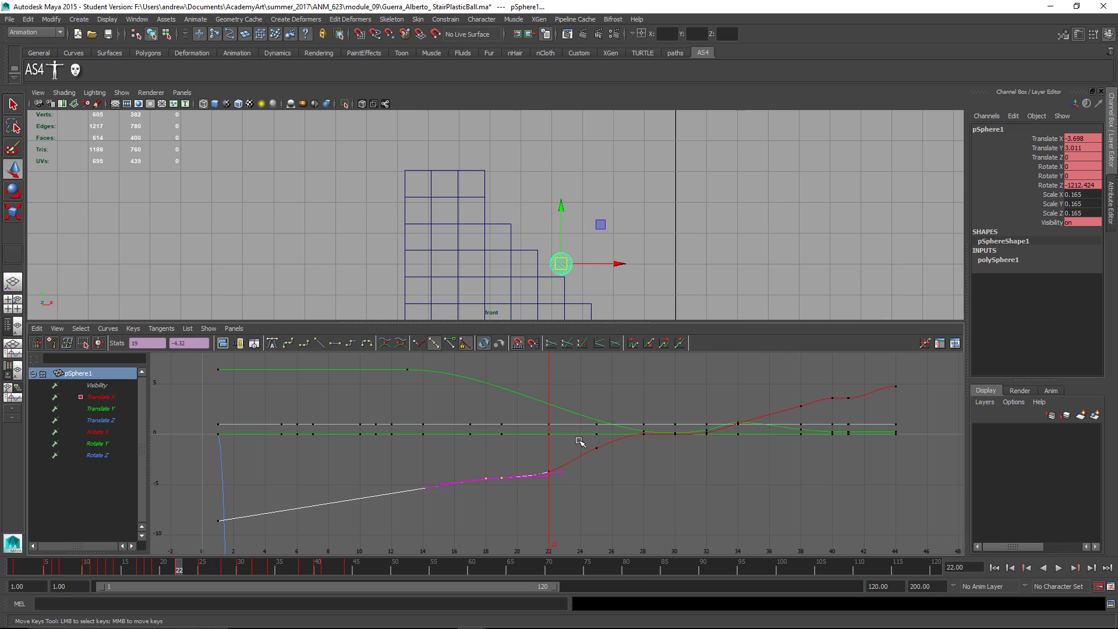
left_click(414, 544)
Step: Position the ball at Translate X -3.396 and Translate Y 2.917 on frame 22, just above the stair edge, and key it
mouse_move(188, 570)
left_mouse_down()
mouse_move(65, 563)
mouse_move(176, 567)
left_mouse_up()
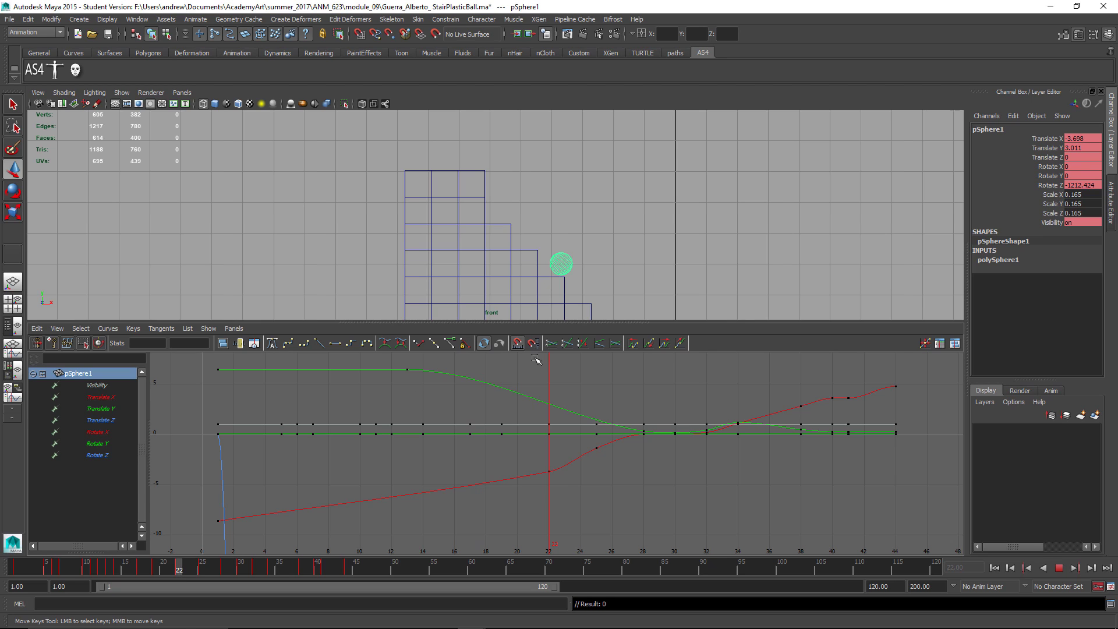
key("w")
left_click_drag(619, 267, 624, 262)
left_click_drag(569, 208, 573, 213)
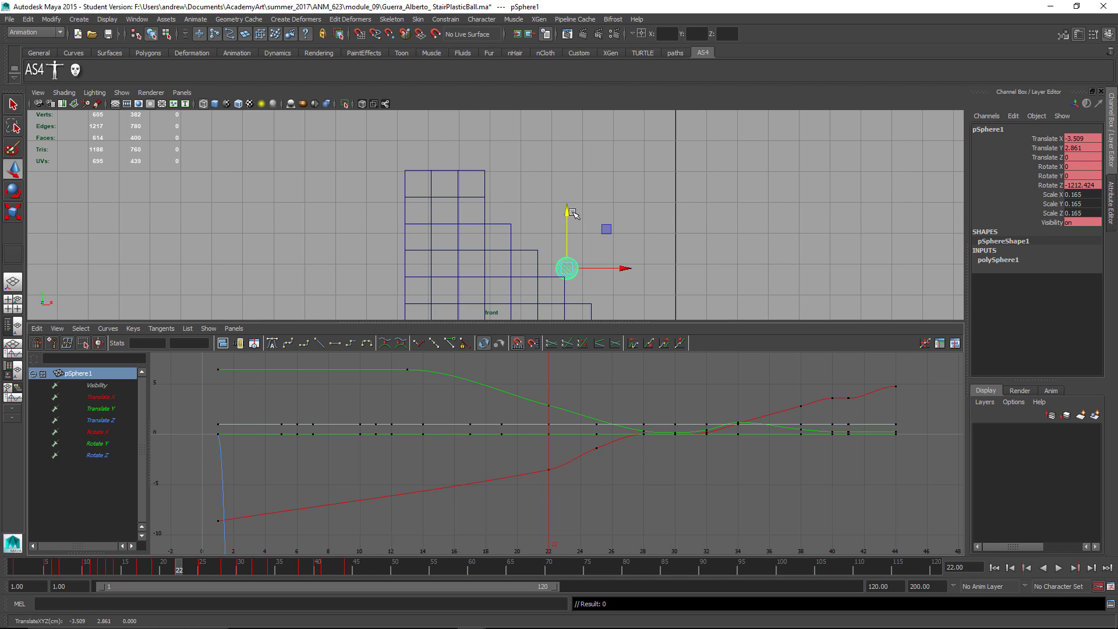
key("s")
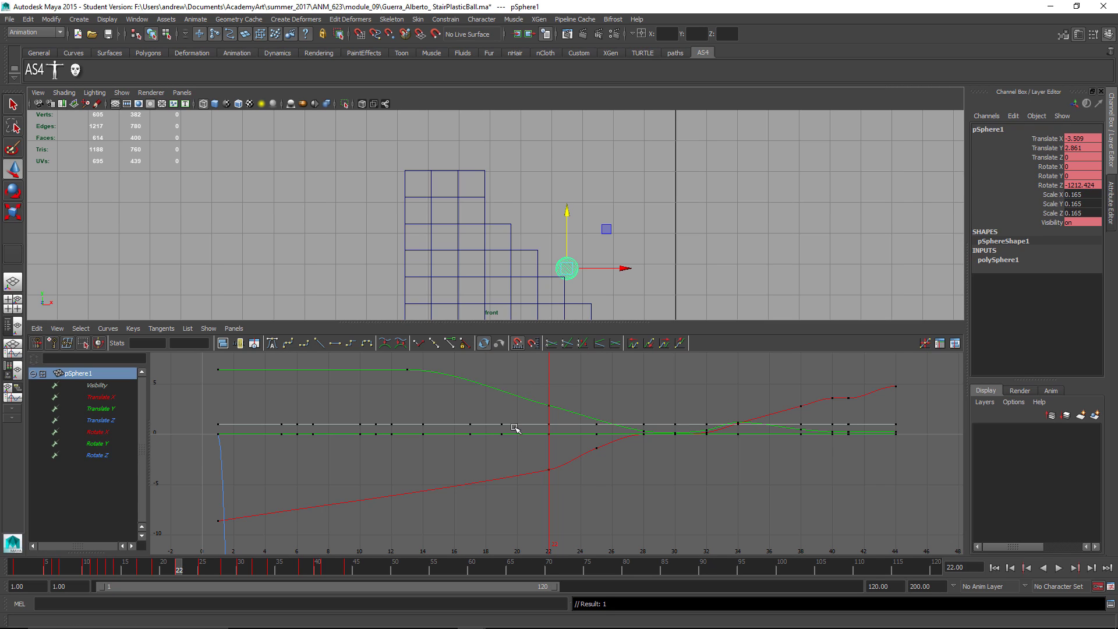
left_click_drag(566, 268, 570, 266)
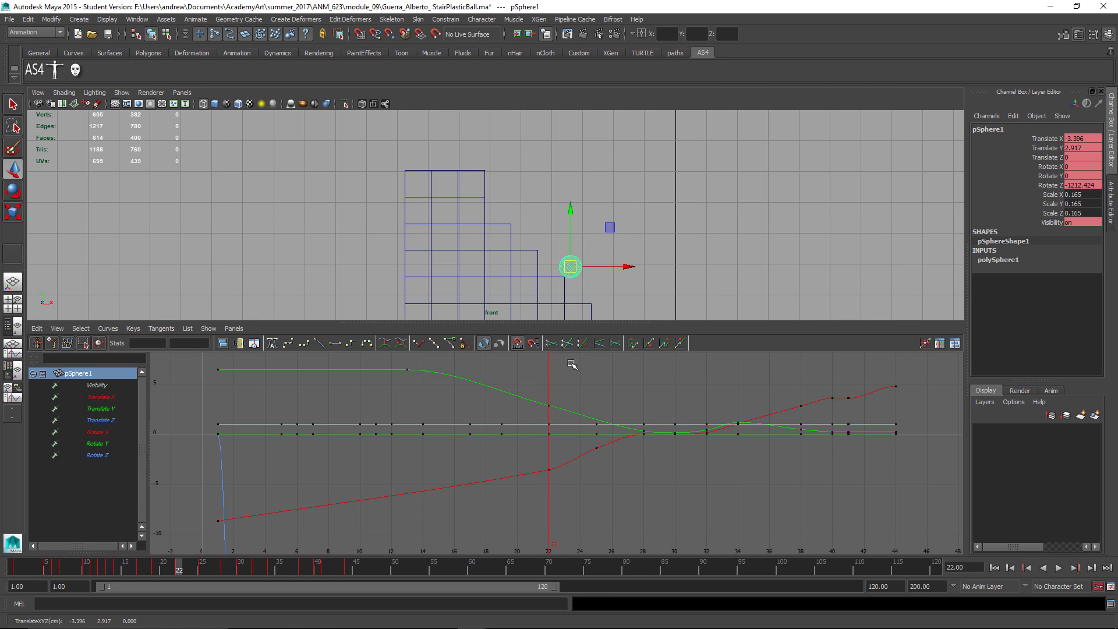
key("s")
Step: Play back the ball's revised fall toward the stair edge, ending at frame 22
left_click_drag(176, 575, 180, 599)
key("alt+v")
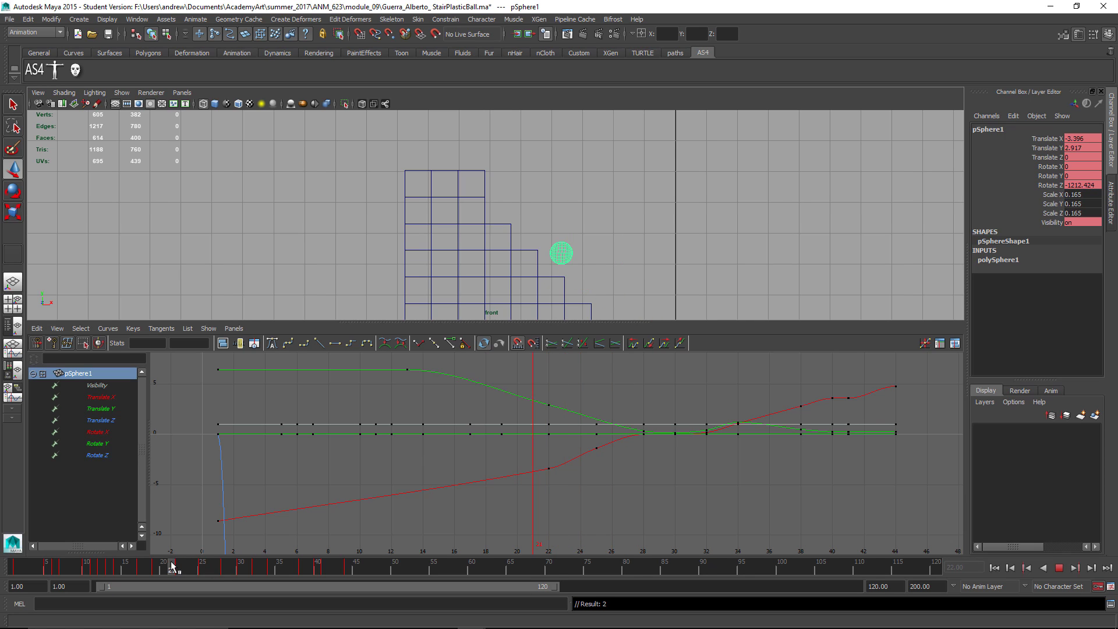
left_click(181, 565)
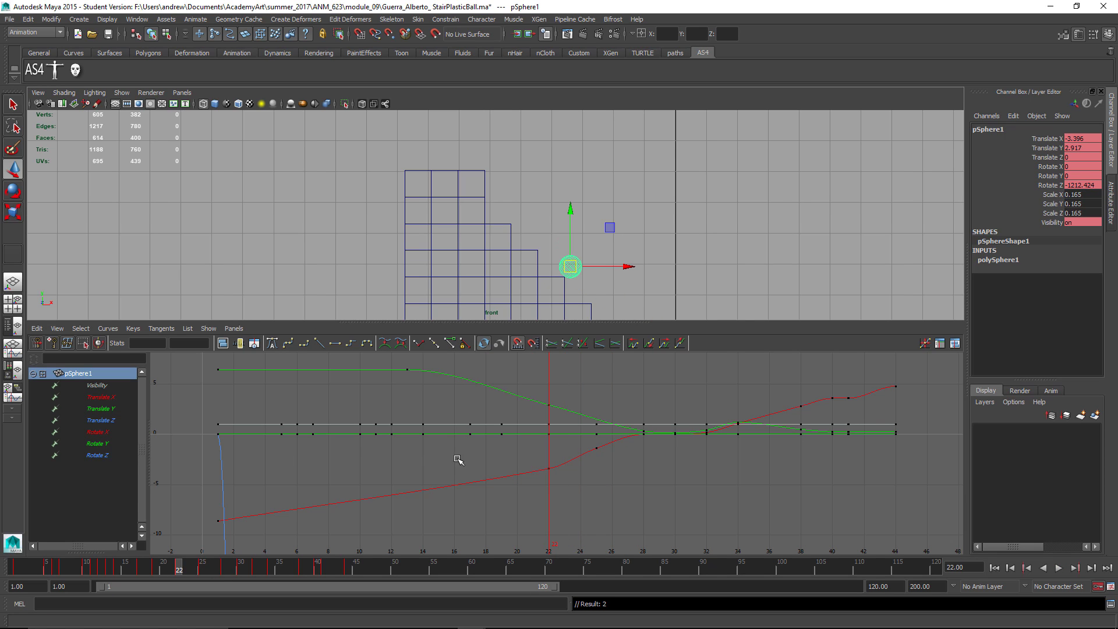
Step: Raise the ball to Translate Y 3.799 at frame 25 as the peak of its bounce off the stair and key it
scroll(375, 253, "down", 2)
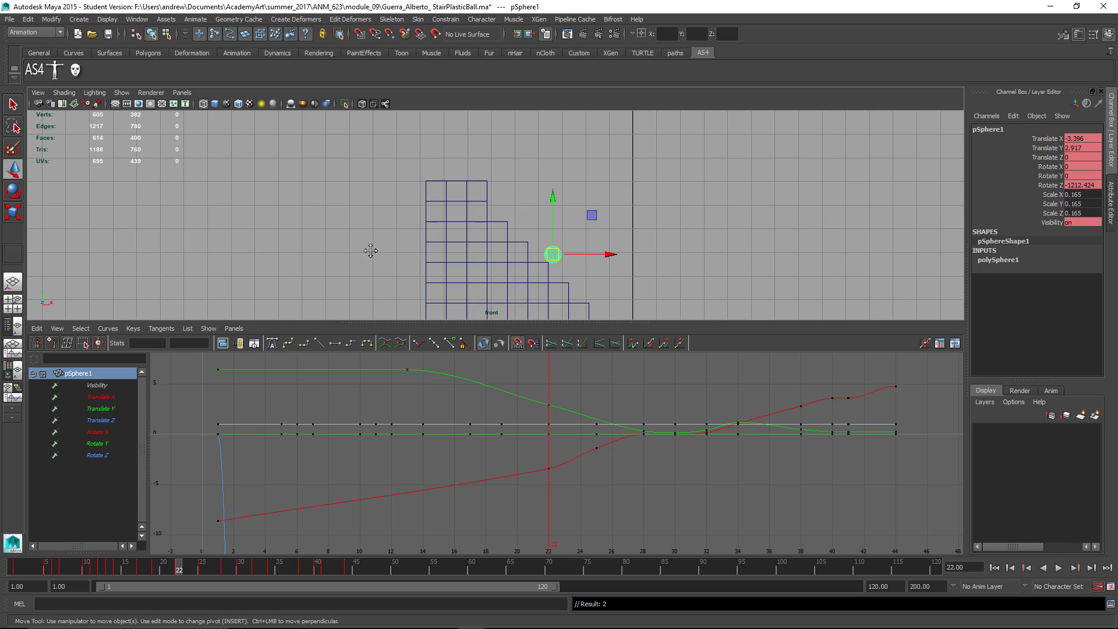
scroll(370, 251, "down", 1)
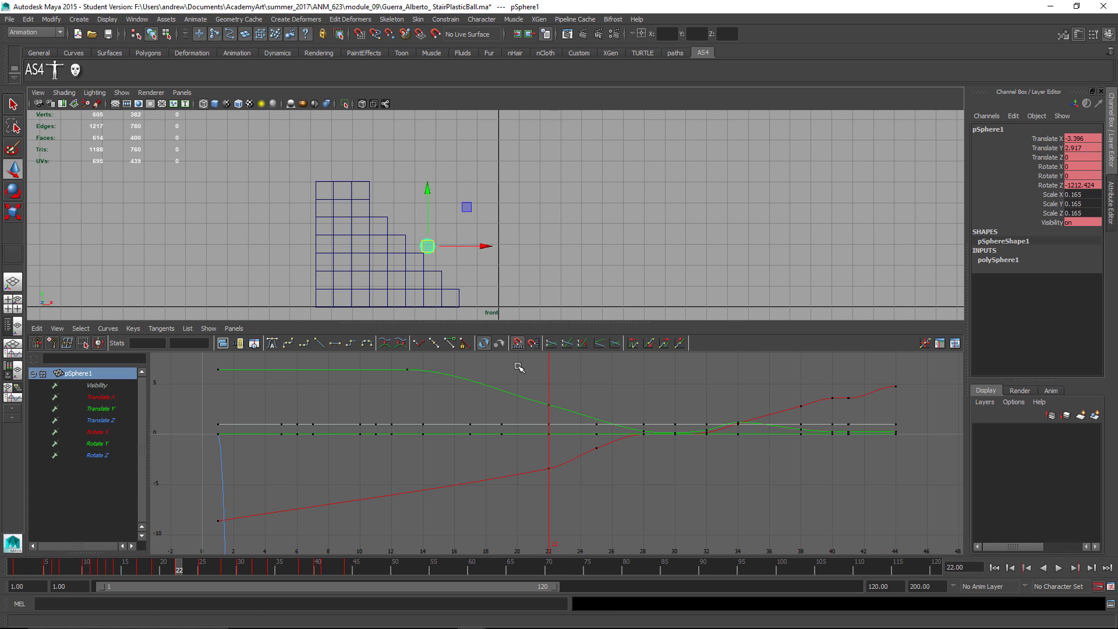
mouse_move(496, 265)
left_mouse_down()
mouse_move(519, 267)
mouse_move(465, 264)
mouse_move(506, 266)
left_mouse_up()
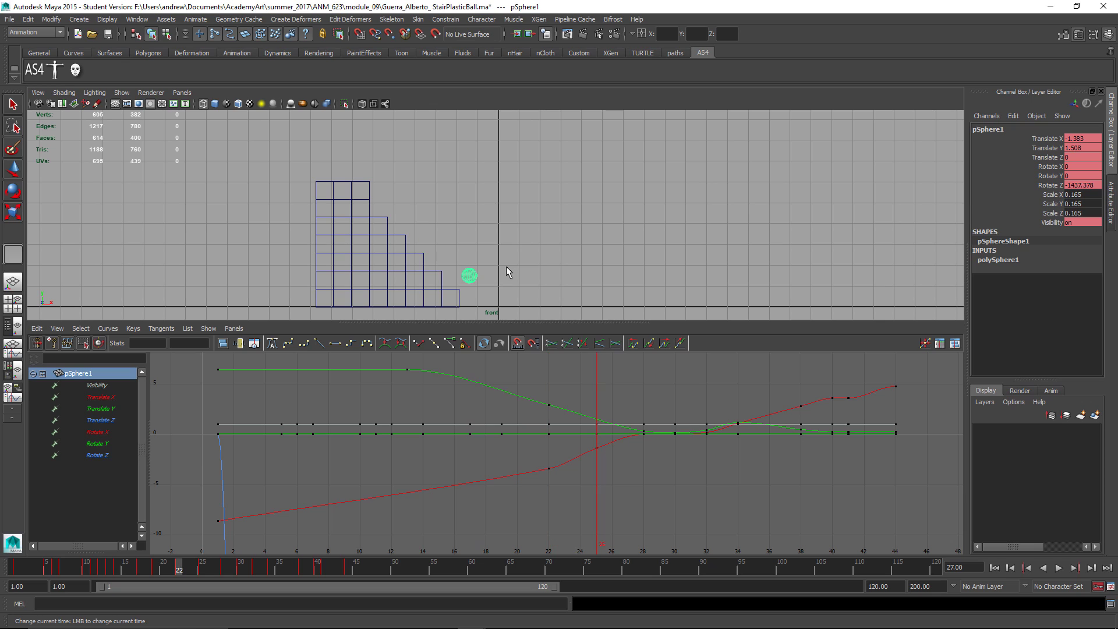
key("w")
left_click_drag(469, 216, 470, 169)
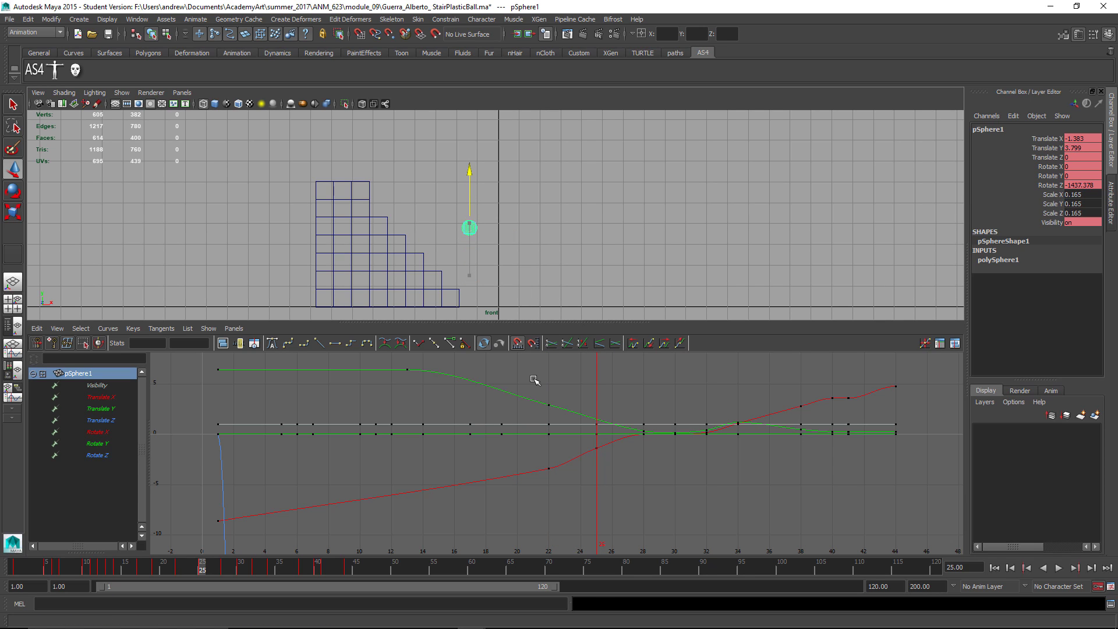
key("s")
key("q")
mouse_move(506, 261)
left_mouse_down()
mouse_move(450, 256)
mouse_move(514, 270)
mouse_move(505, 270)
left_mouse_up()
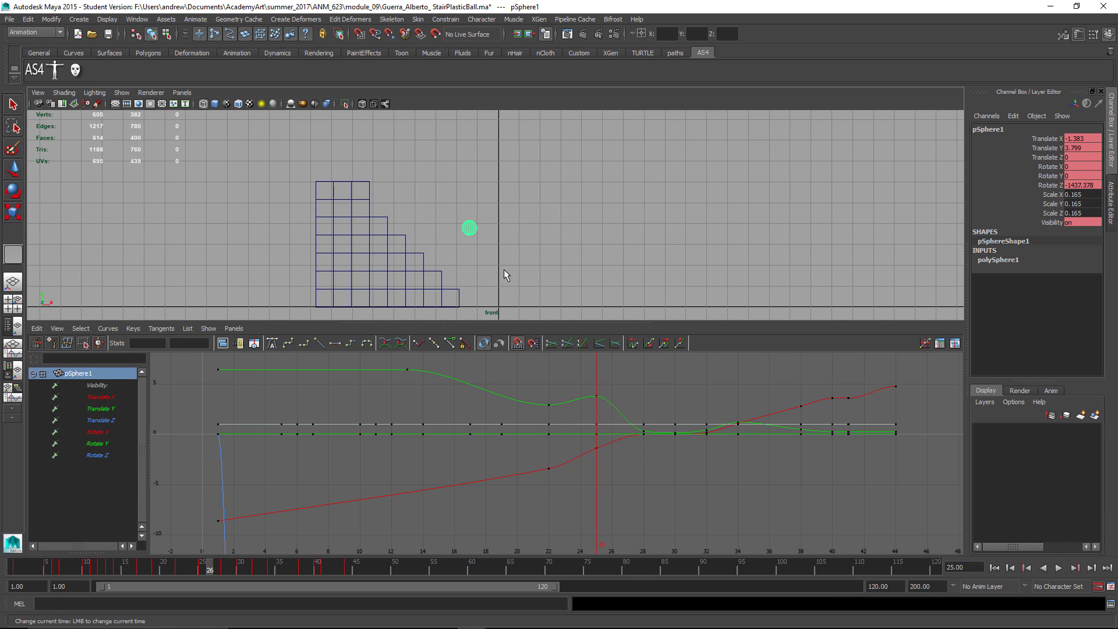
key("comma")
key("w")
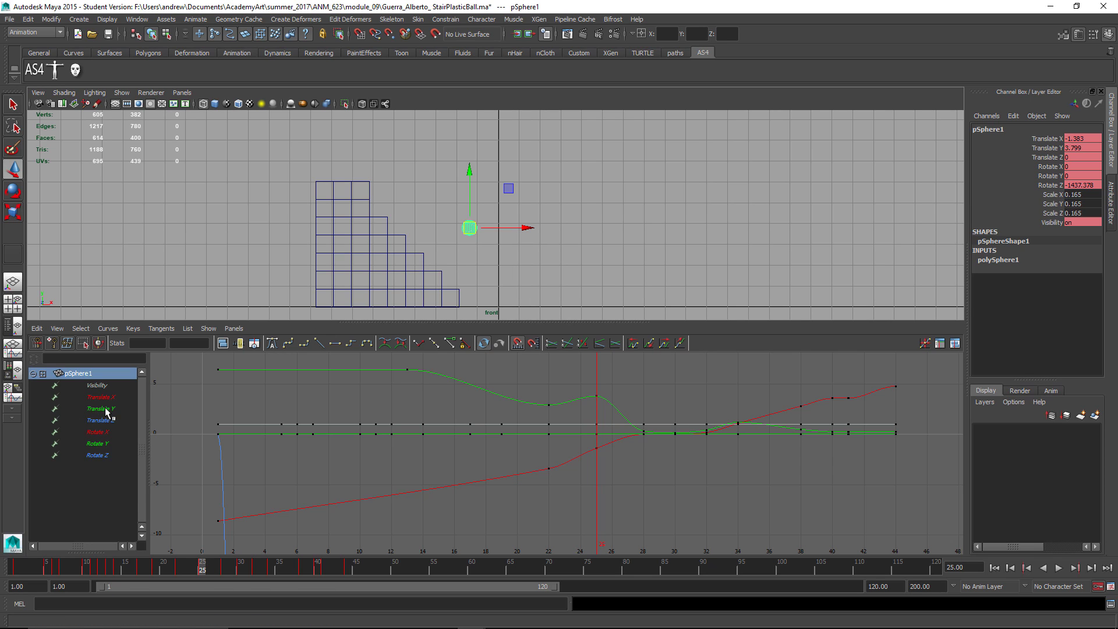
Step: Isolate the ball's Translate Y curve and delete its keys from frame 28 through frame 34
left_click(99, 409)
left_click_drag(630, 425, 706, 456)
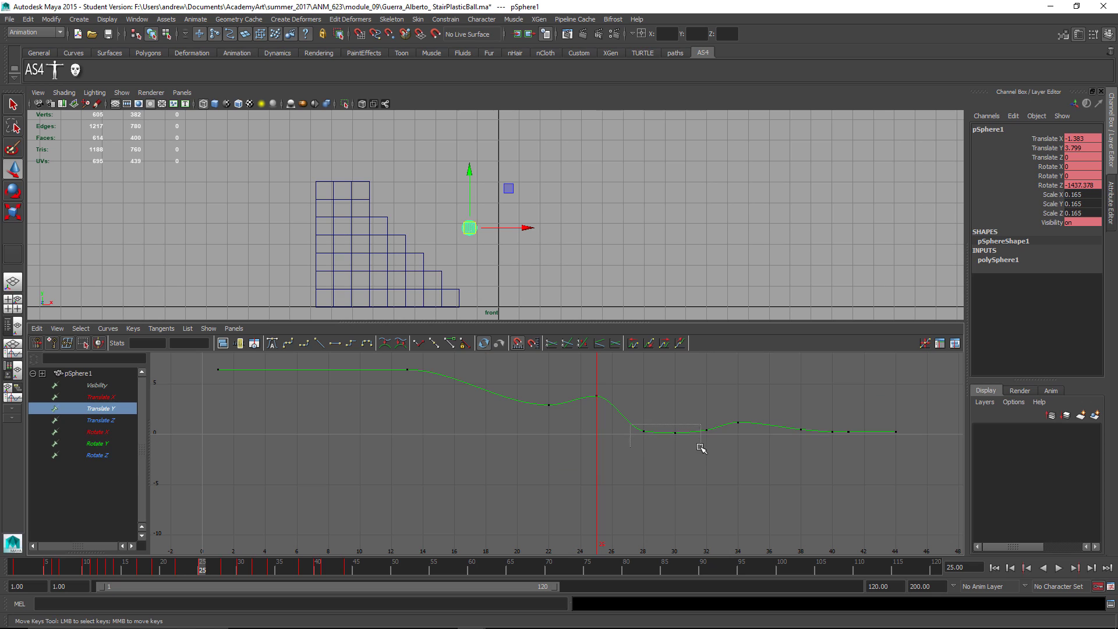
left_click_drag(700, 444, 767, 470)
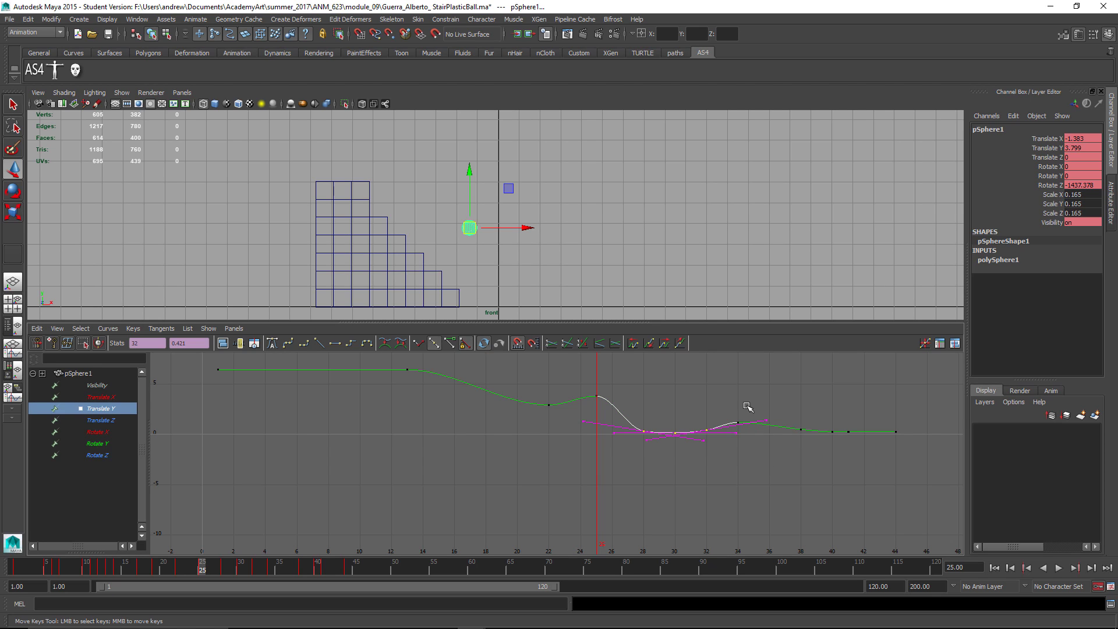
left_click_drag(773, 400, 632, 476)
key("Delete")
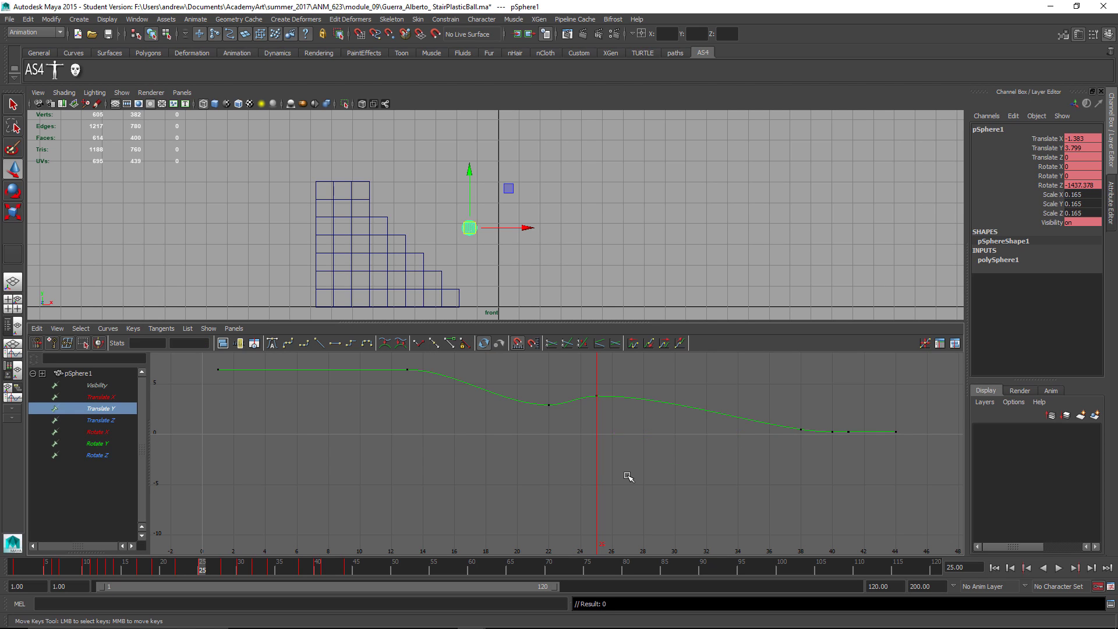
left_click_drag(569, 416, 616, 449)
key("w")
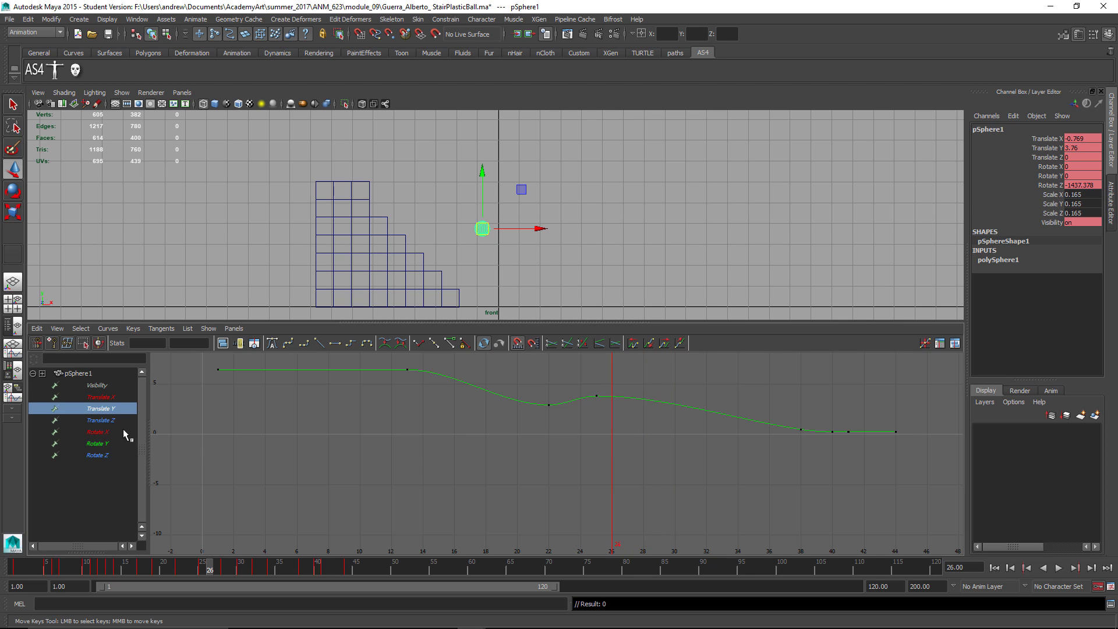
Step: Isolate the ball's Translate X curve and delete its keys from frame 25 through frame 34
left_click(120, 397)
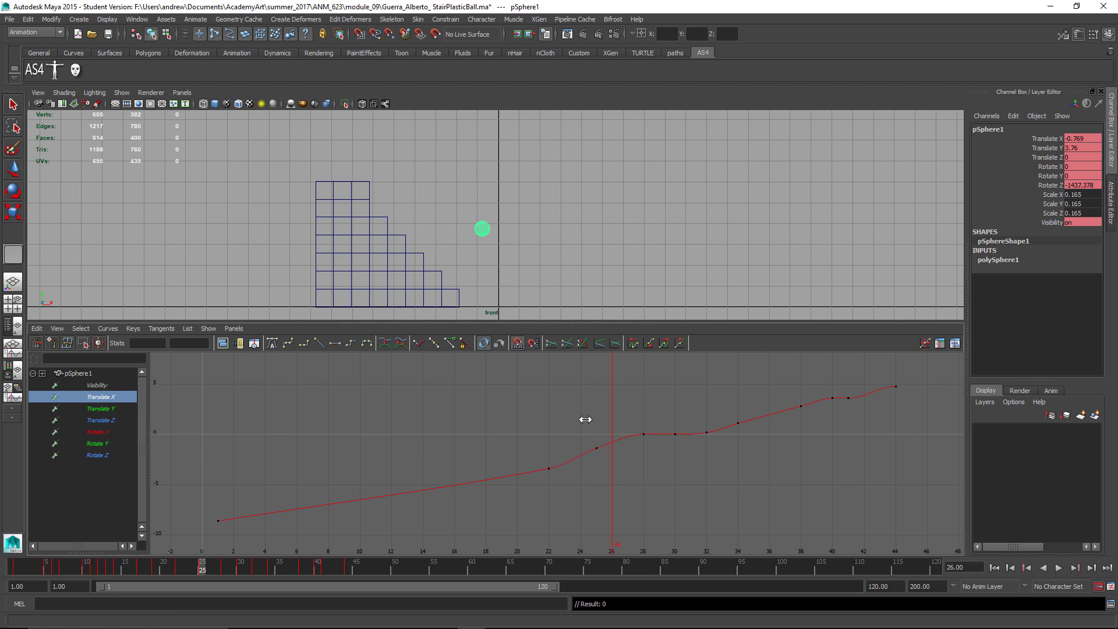
mouse_move(584, 424)
left_mouse_down()
mouse_move(532, 419)
mouse_move(611, 419)
mouse_move(559, 424)
mouse_move(588, 426)
left_mouse_up()
left_click_drag(758, 381, 757, 382)
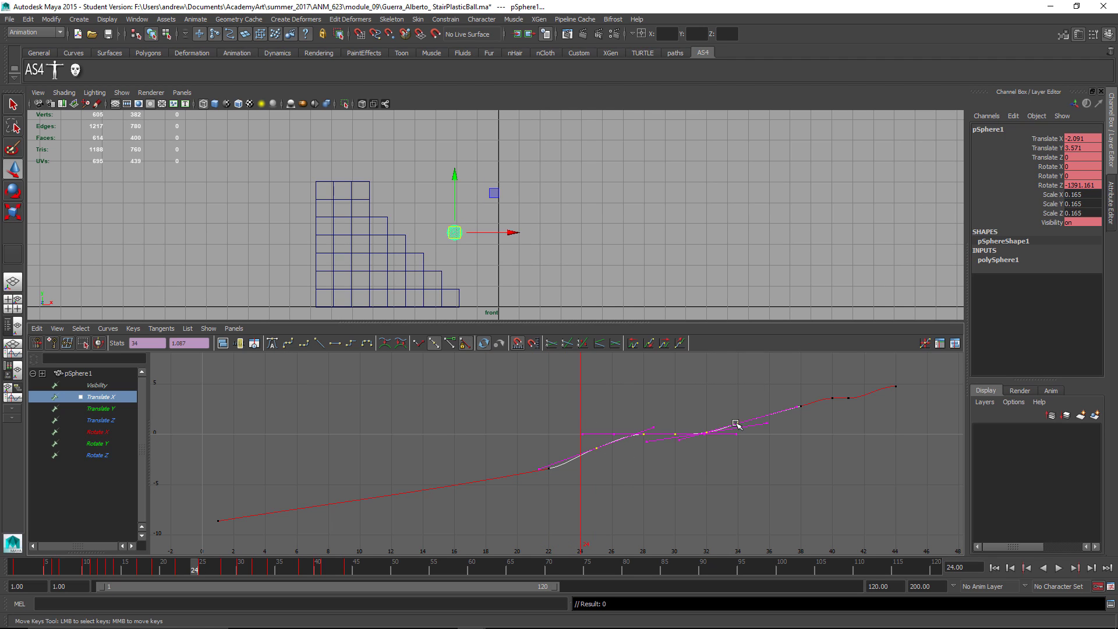
key("Delete")
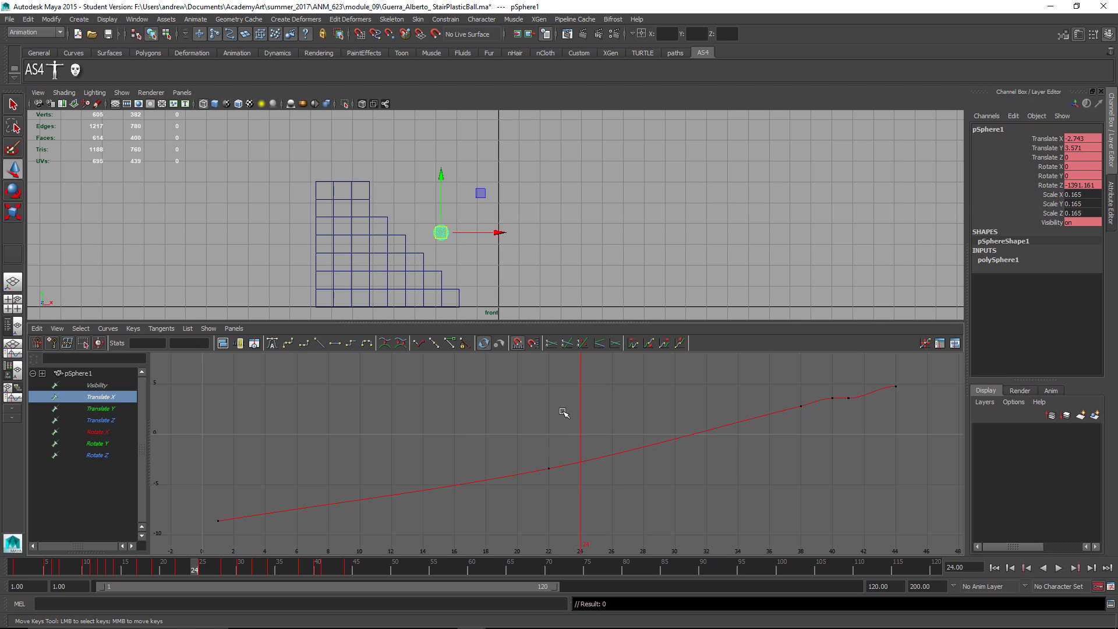
Step: Scrub the ball's motion up to frame 39 and raise the Translate X keys from frame 38 to 44 by about 2.43
left_click_drag(563, 413, 531, 412)
mouse_move(420, 413)
left_mouse_down()
mouse_move(691, 412)
mouse_move(407, 417)
left_mouse_up()
left_click_drag(585, 418, 630, 415)
left_click(814, 409)
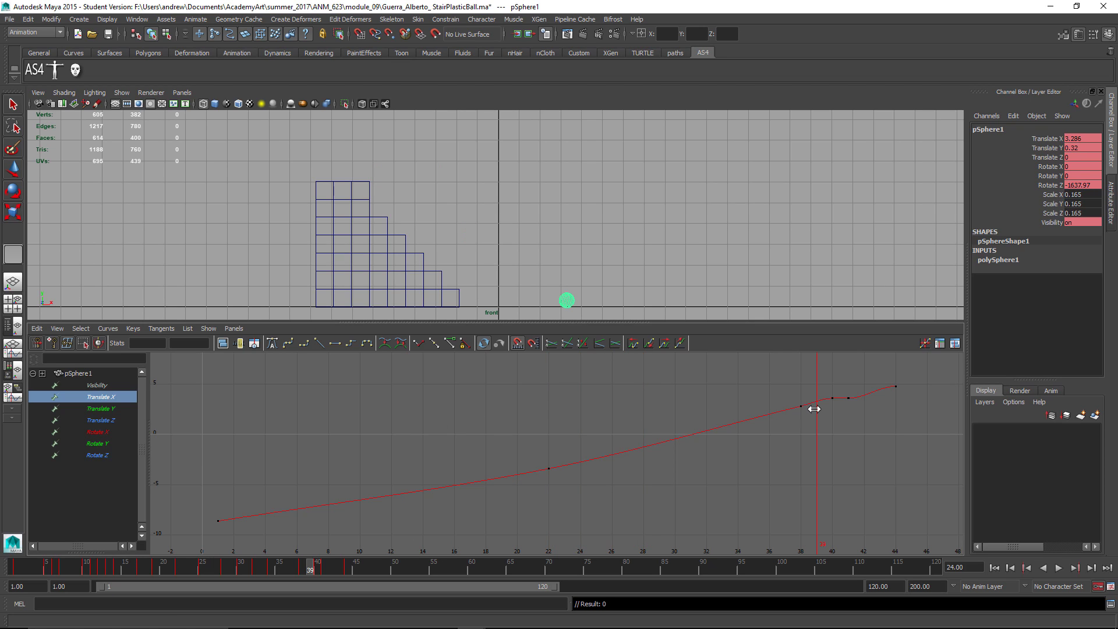
key("w")
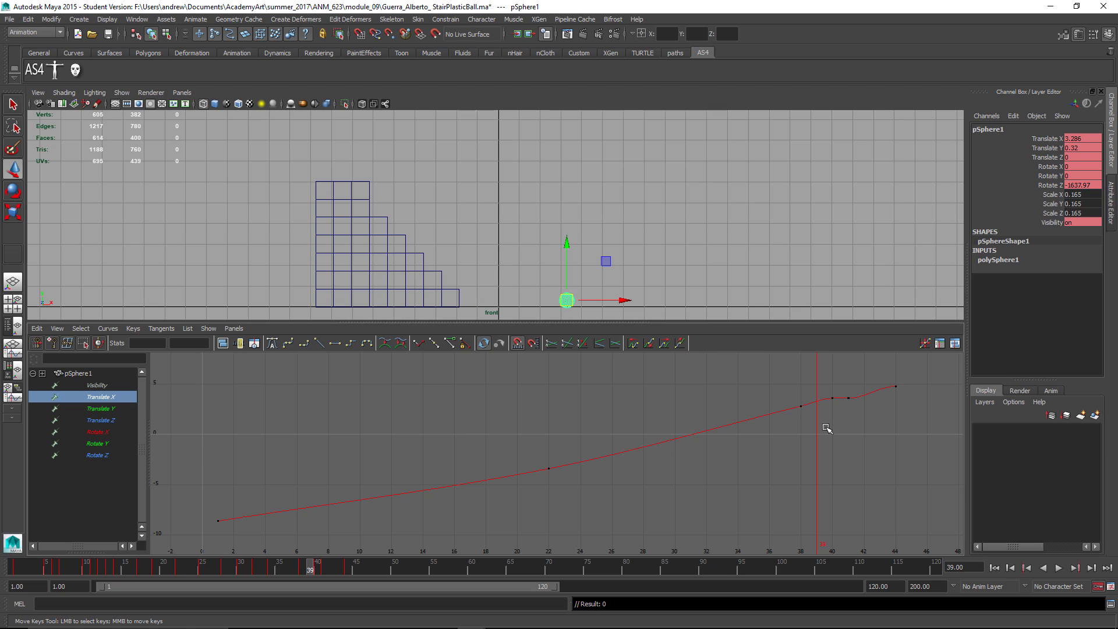
left_click_drag(917, 432, 782, 353)
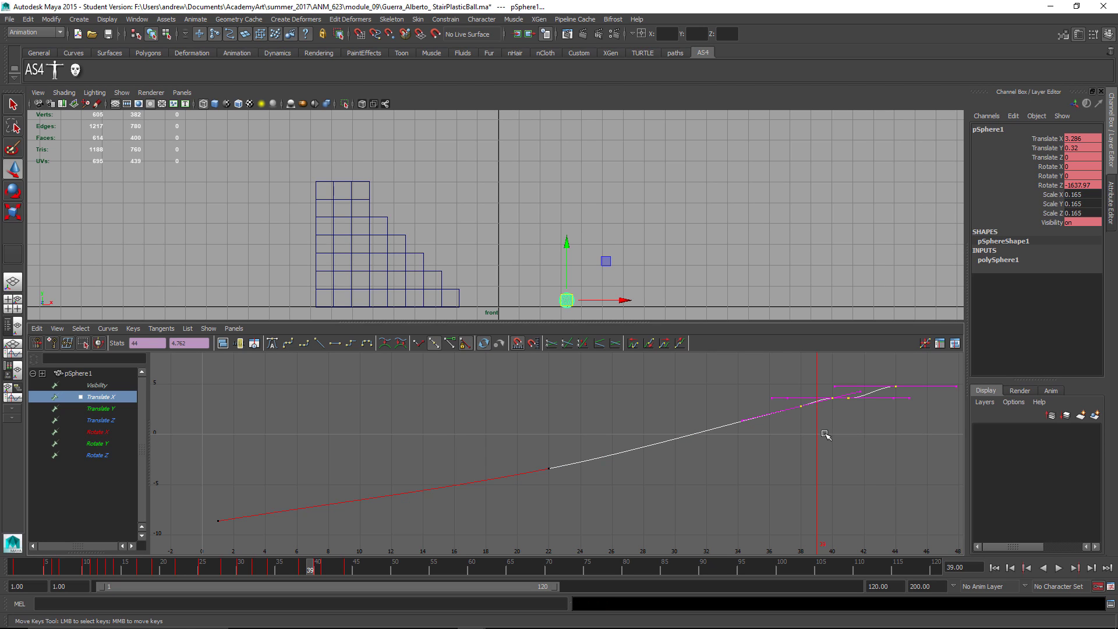
middle_click_drag(825, 434, 827, 406)
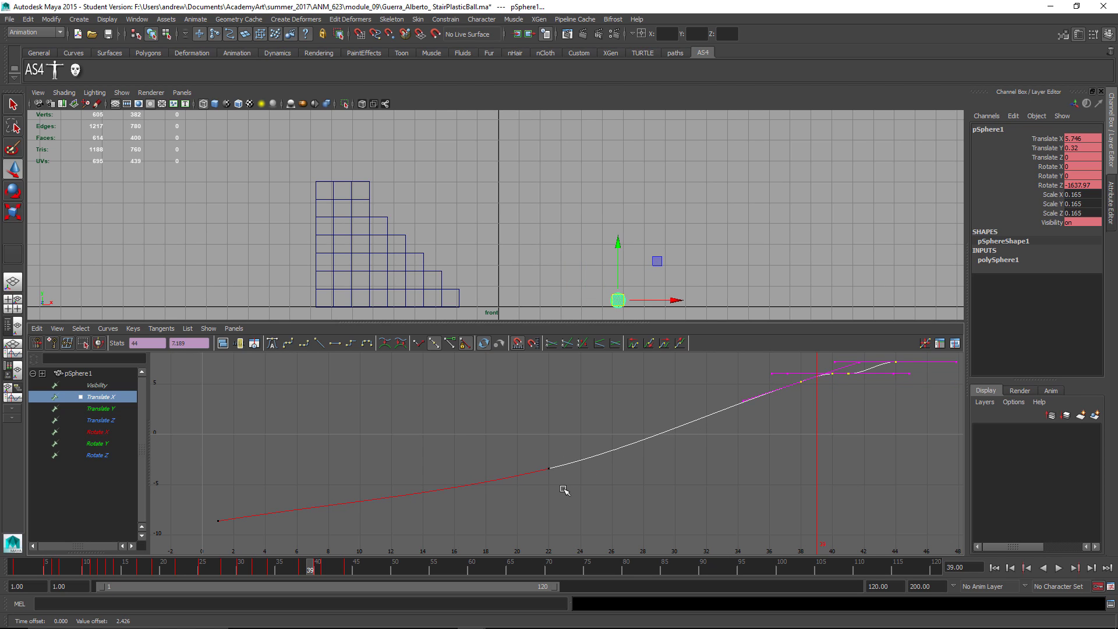
Step: Break the tangents of the Translate X key at frame 22 and steepen its outgoing handle
left_click_drag(563, 490, 544, 441)
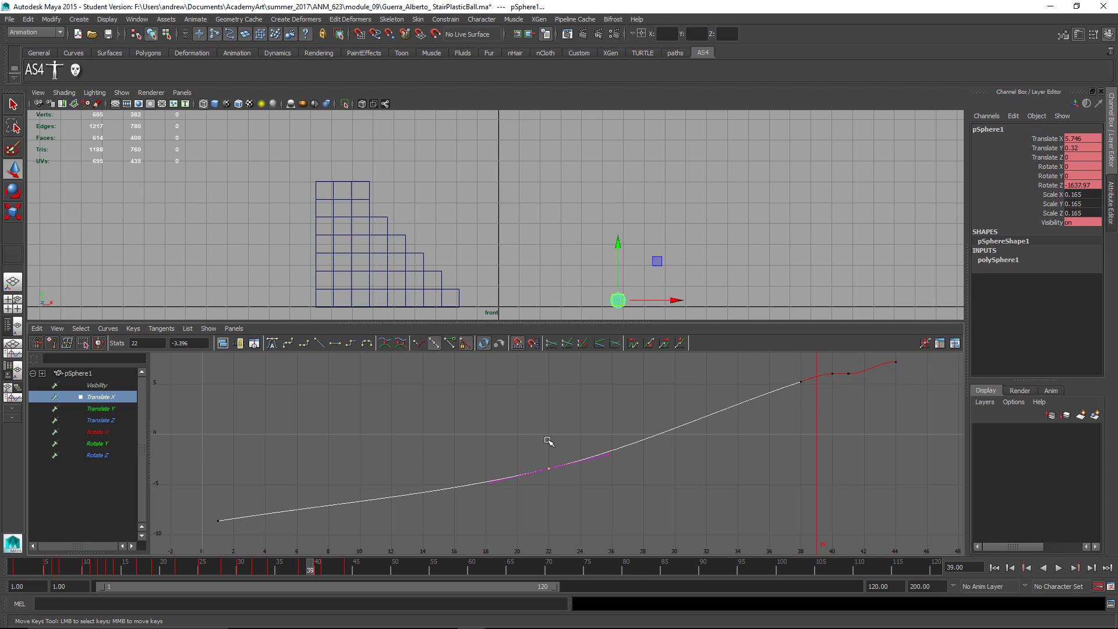
left_click(419, 343)
left_click(608, 453)
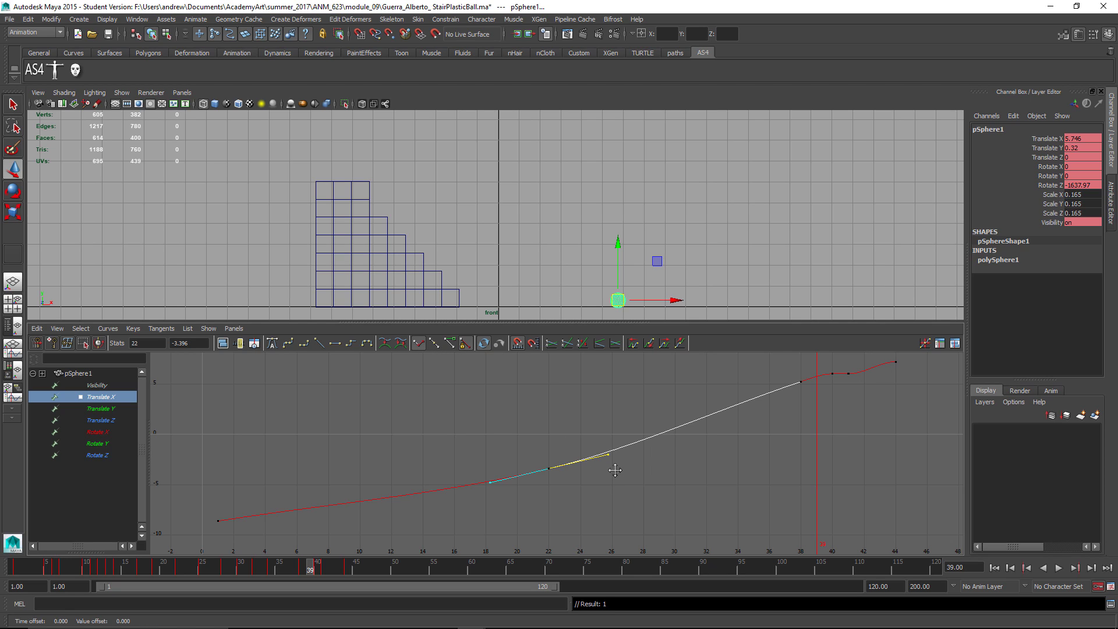
mouse_move(615, 470)
middle_mouse_down()
mouse_move(602, 444)
mouse_move(609, 449)
middle_mouse_up()
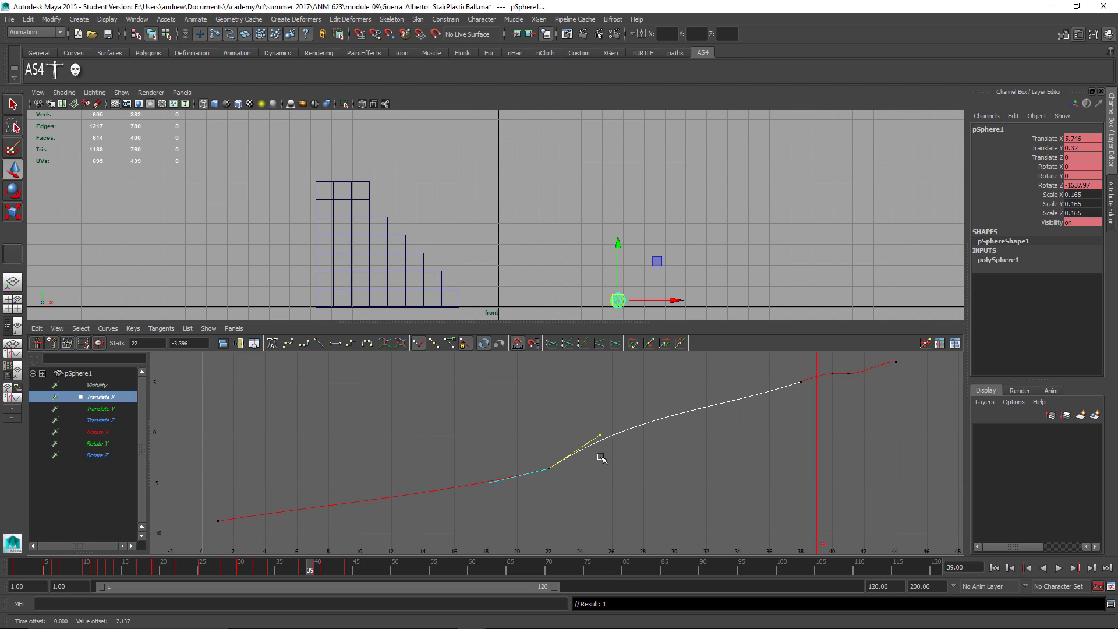
middle_click_drag(597, 459, 598, 455)
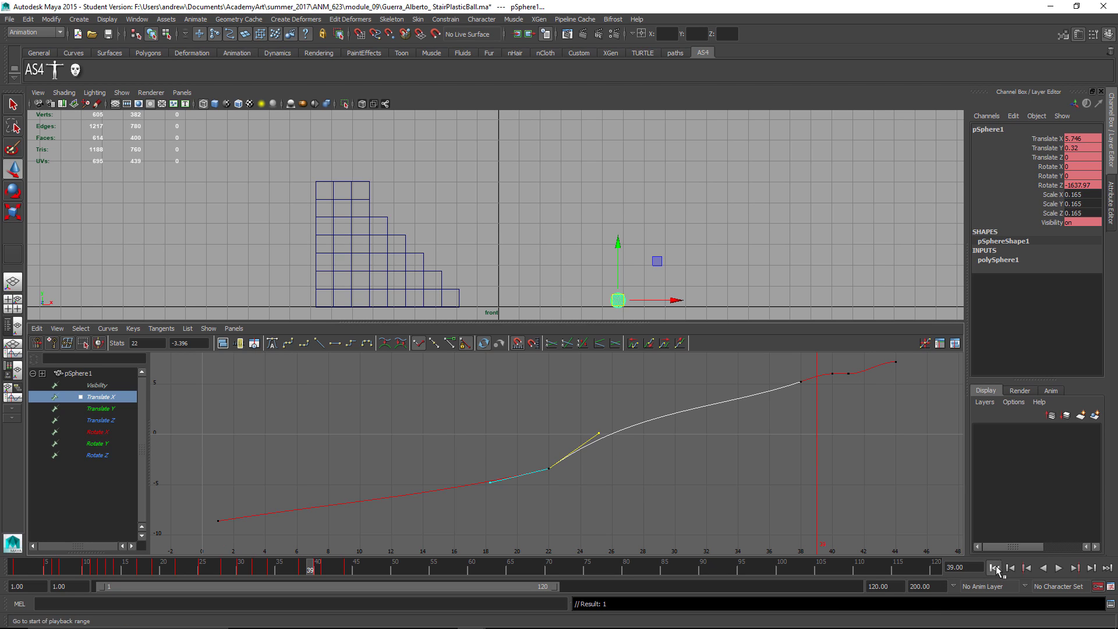
Step: Play the animation twice from frame 1 and examine the ball's forward speed after it hits the stair
left_click(994, 568)
left_click(1057, 567)
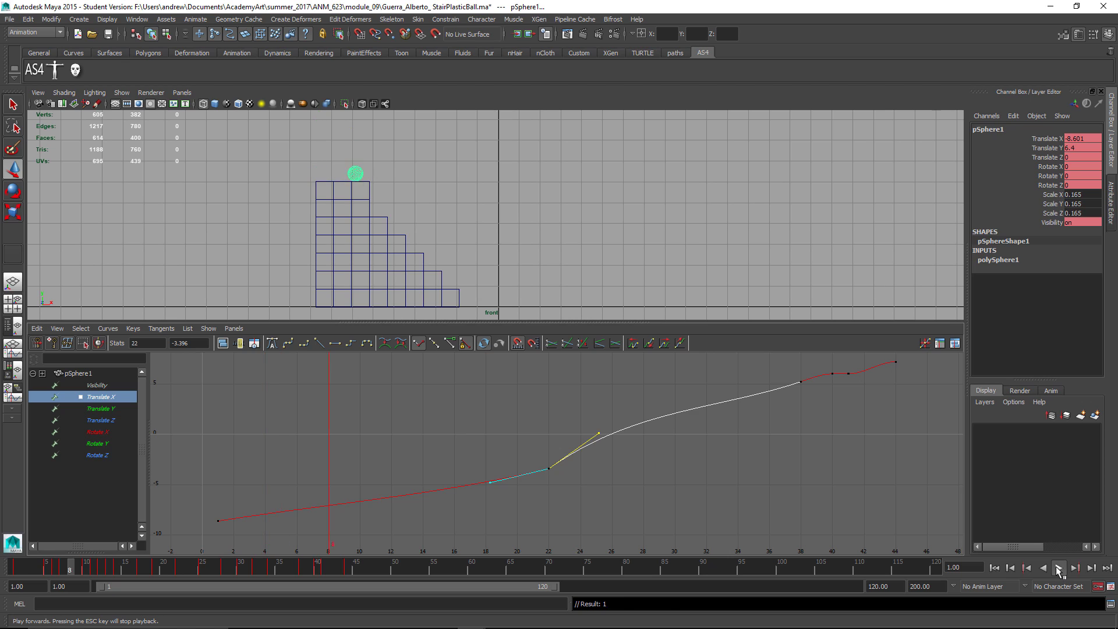
left_click(1056, 566)
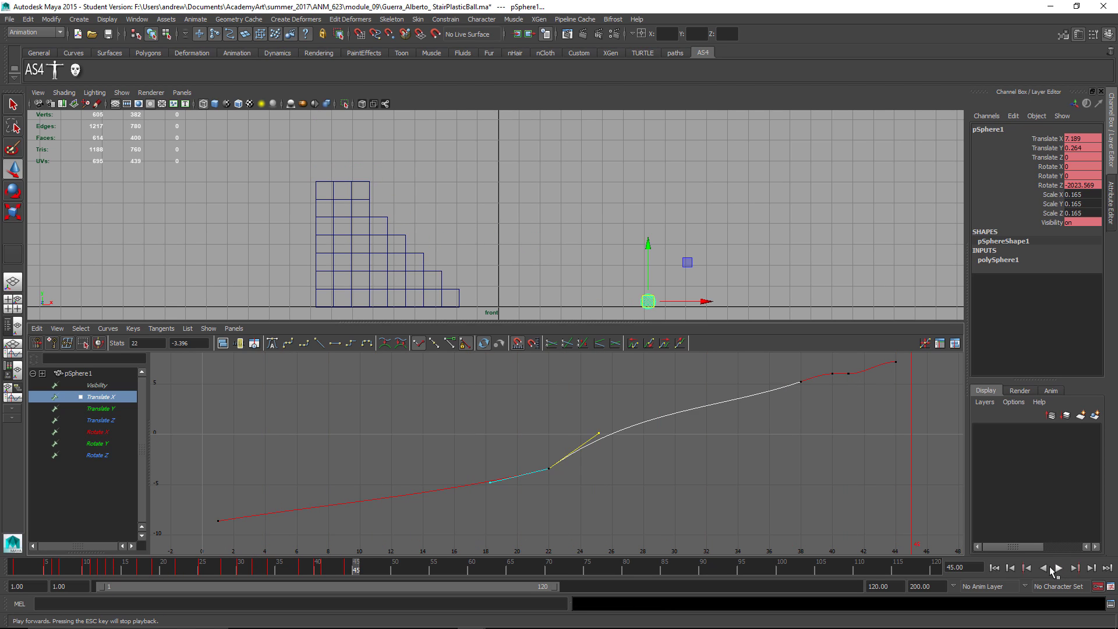
left_click(994, 568)
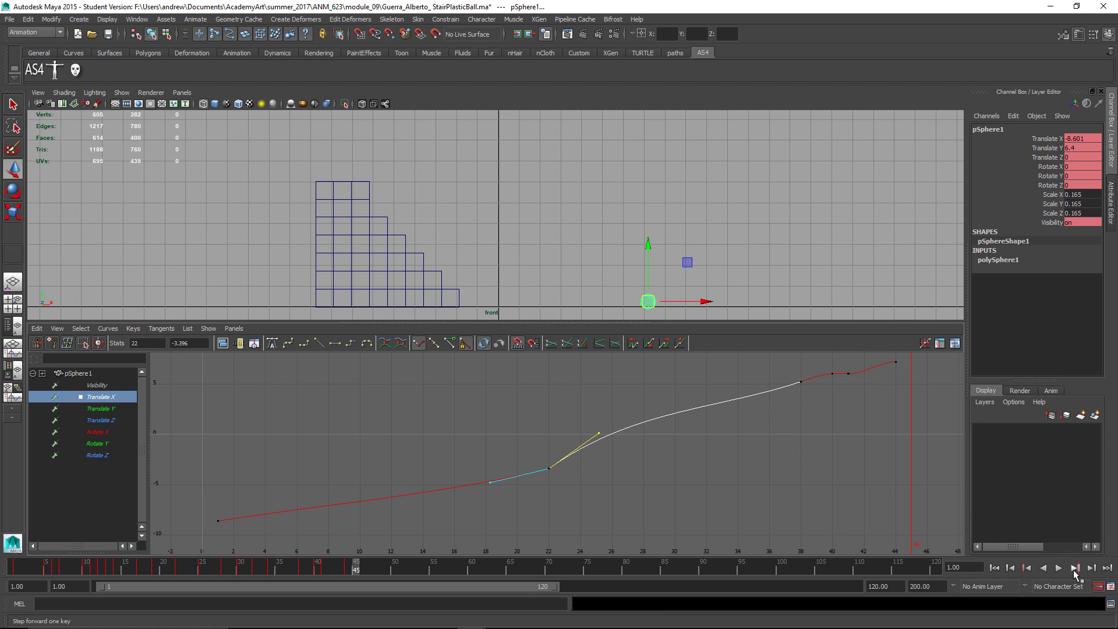
left_click(1059, 567)
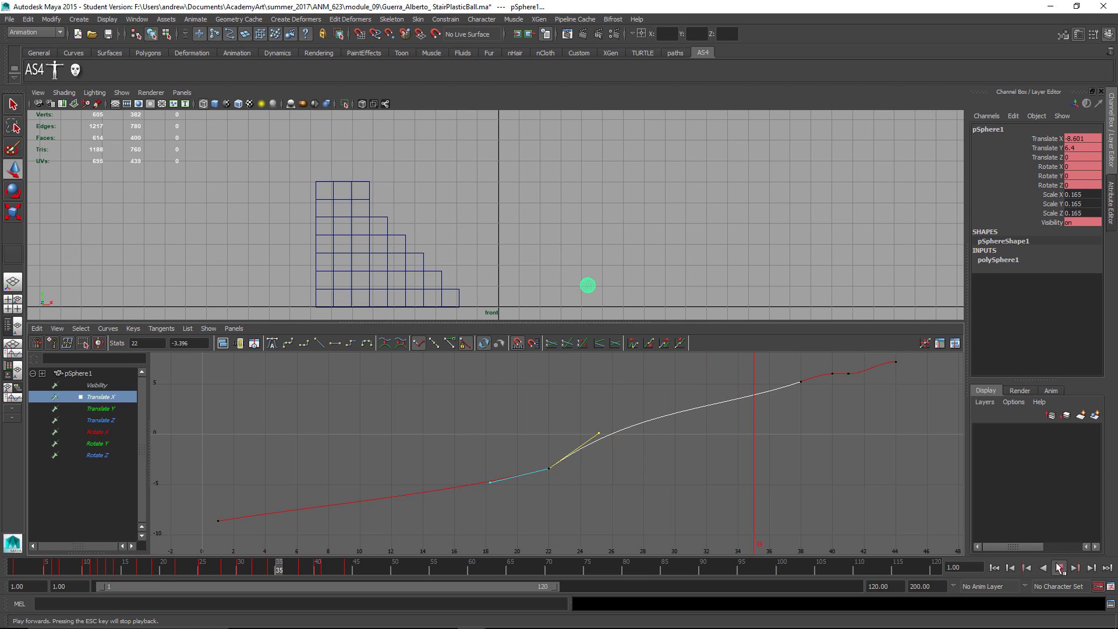
left_click(1059, 568)
Step: Slightly flatten the outgoing Translate X tangent at frame 22 and play the animation again from frame 1
left_click_drag(283, 566, 180, 581)
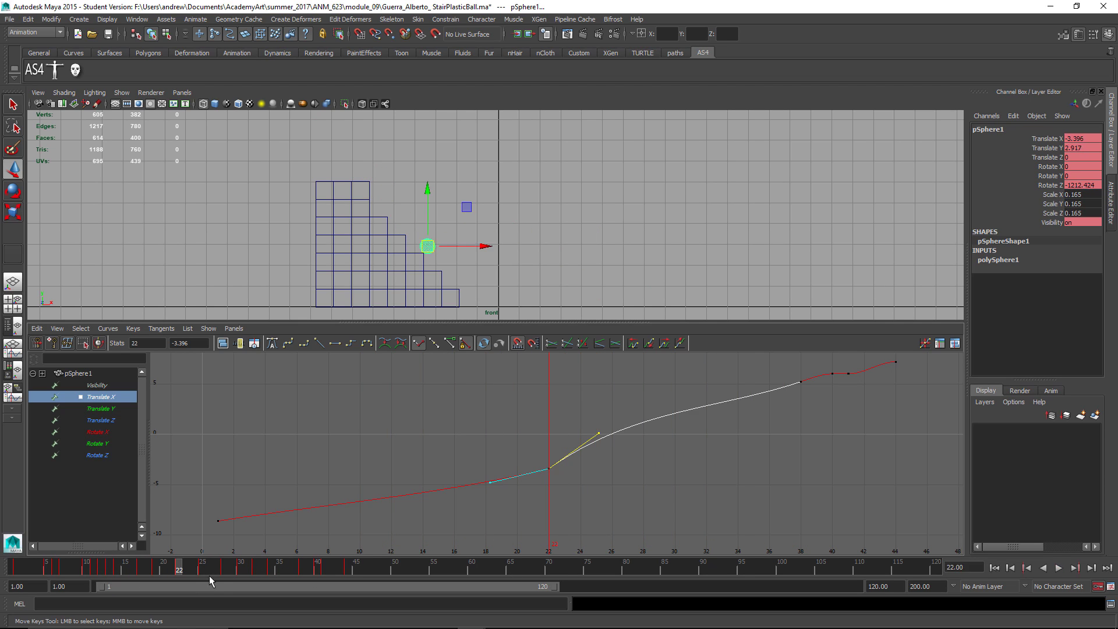
middle_click_drag(637, 449, 639, 451)
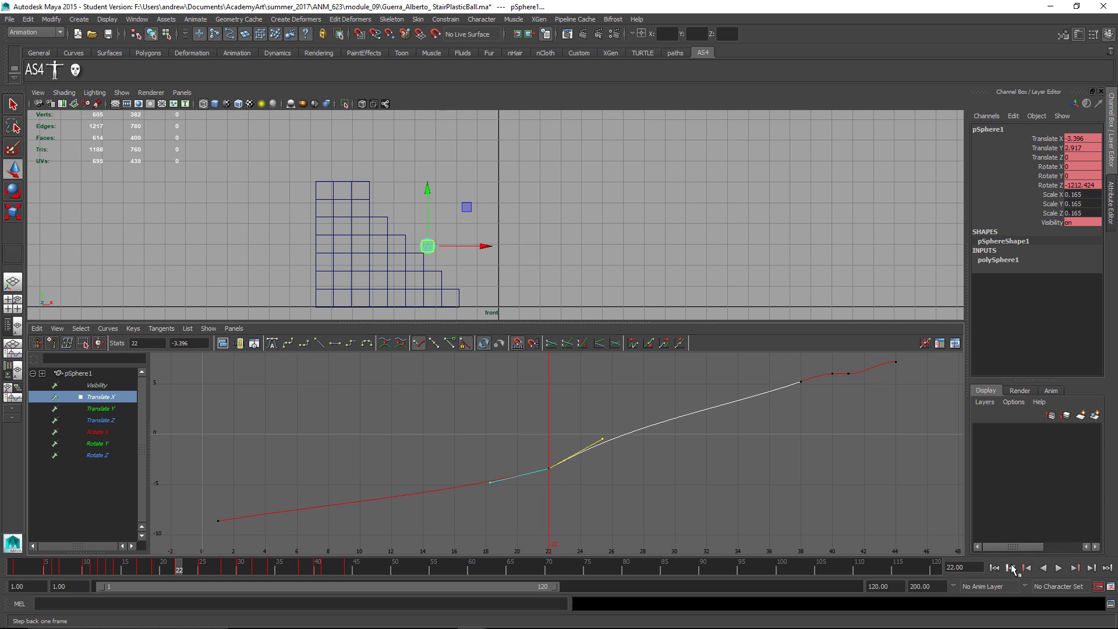
left_click(994, 568)
left_click(1059, 568)
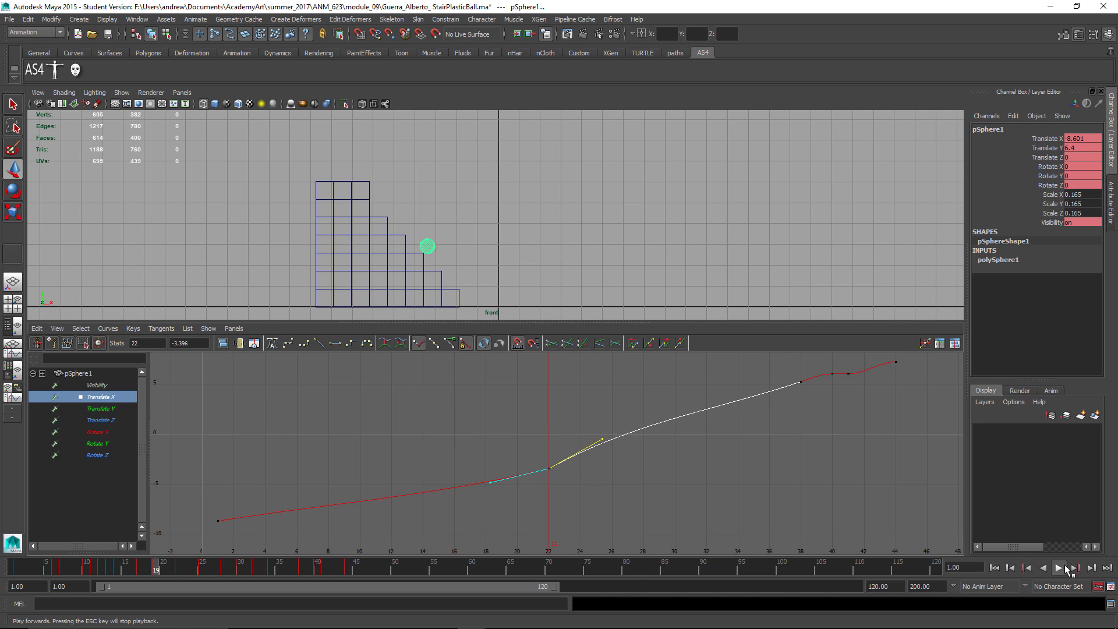
left_click(1060, 568)
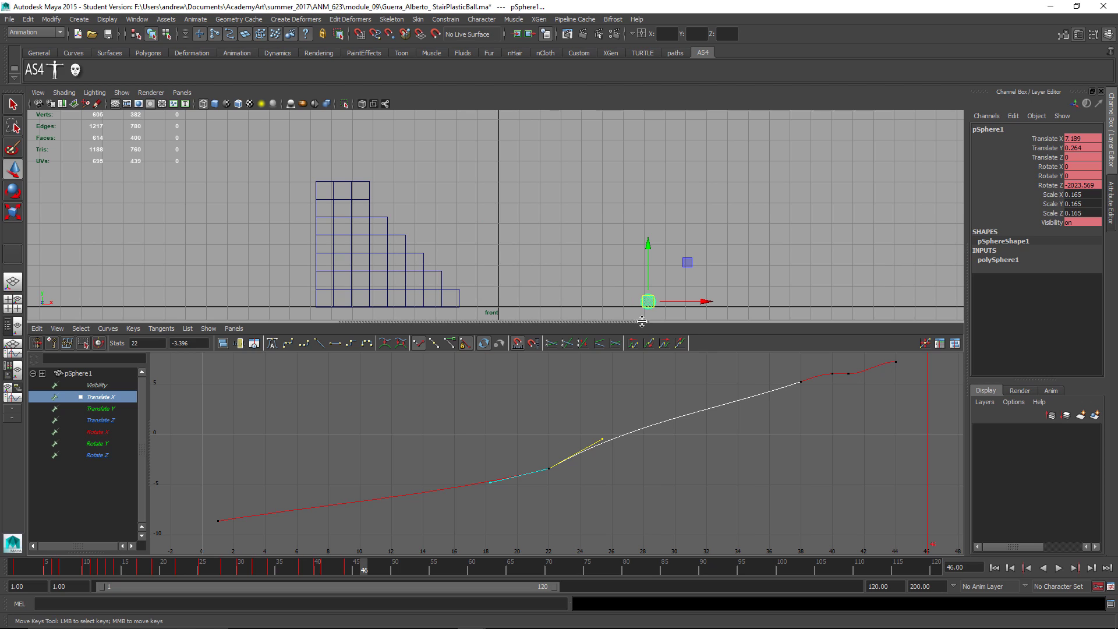
Step: On the Translate Y curve, delete the key at frame 38 and shift the last three keys 8 frames earlier, to frames 32, 33 and 36
left_click(114, 409)
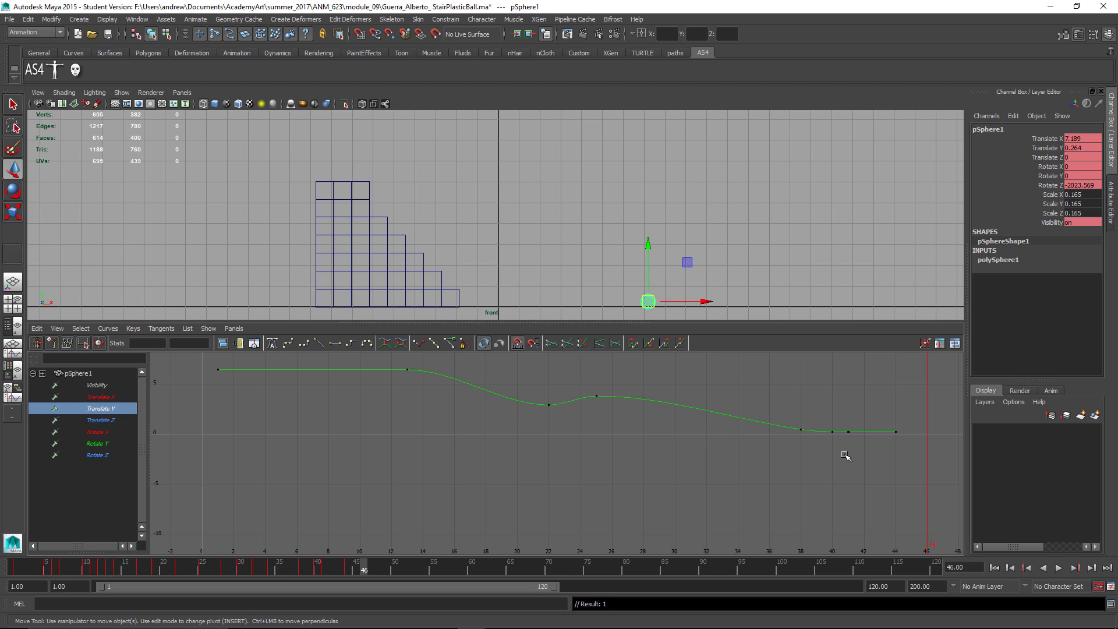
key("w")
left_click_drag(783, 406, 818, 452)
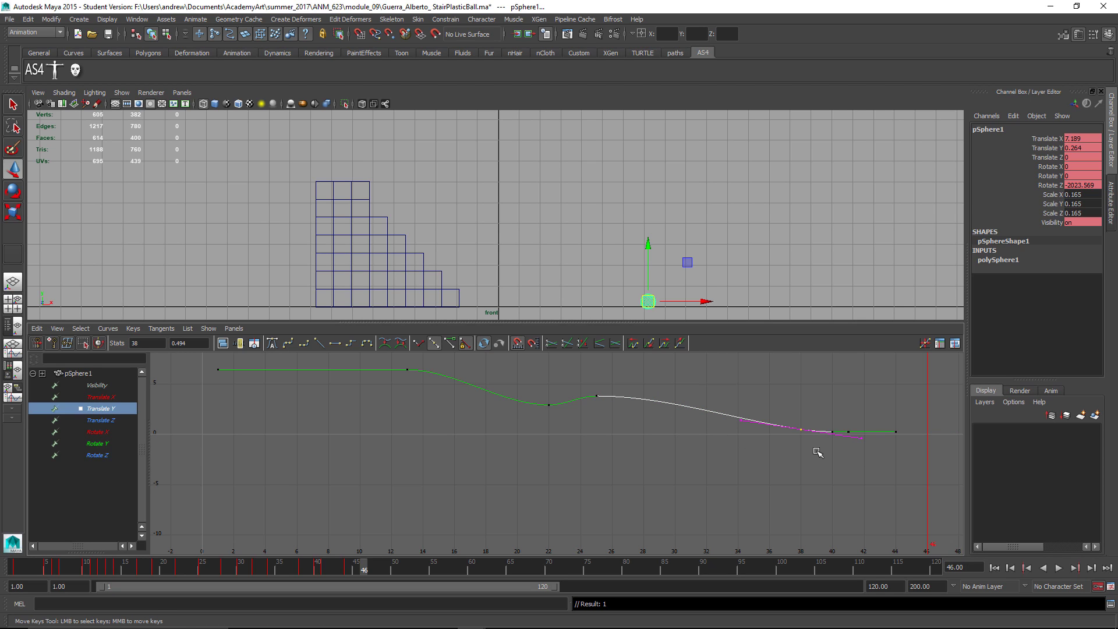
left_click_drag(899, 450, 799, 400)
middle_click_drag(799, 399, 699, 409)
Step: Break the tangents of the Translate Y key at frame 32 and raise its incoming handle for a sharper ground contact
left_click(690, 423)
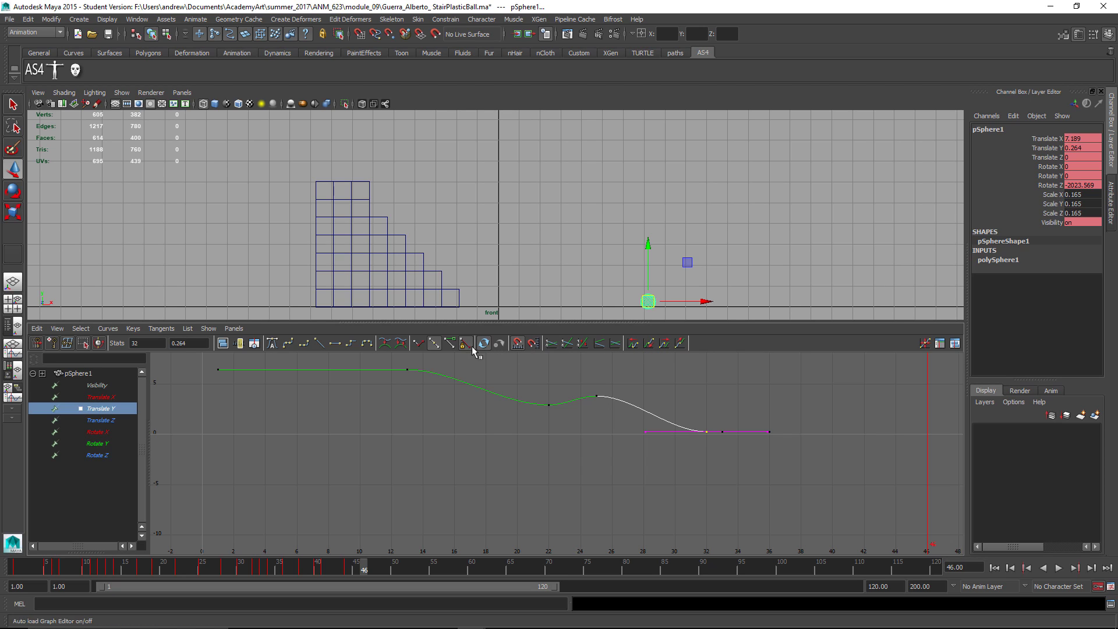
left_click(425, 344)
middle_click_drag(666, 466, 673, 426)
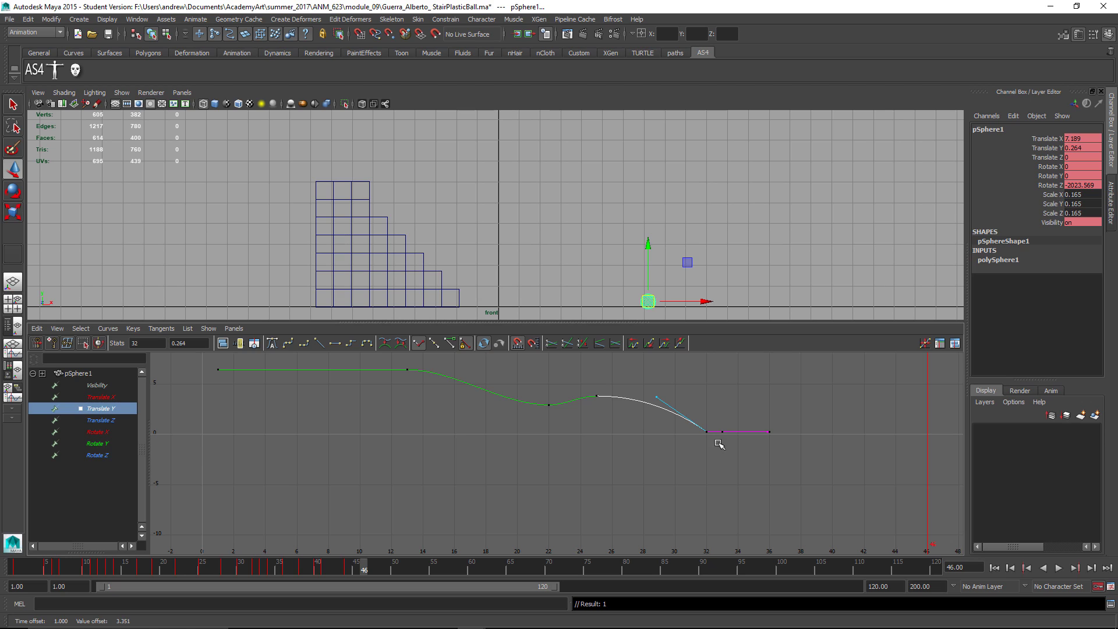
Step: Raise the Translate Y key at frame 33 to 0.957 and scrub around frame 34 to check the small bounce
left_click_drag(716, 426, 724, 445)
middle_click_drag(722, 447, 721, 438)
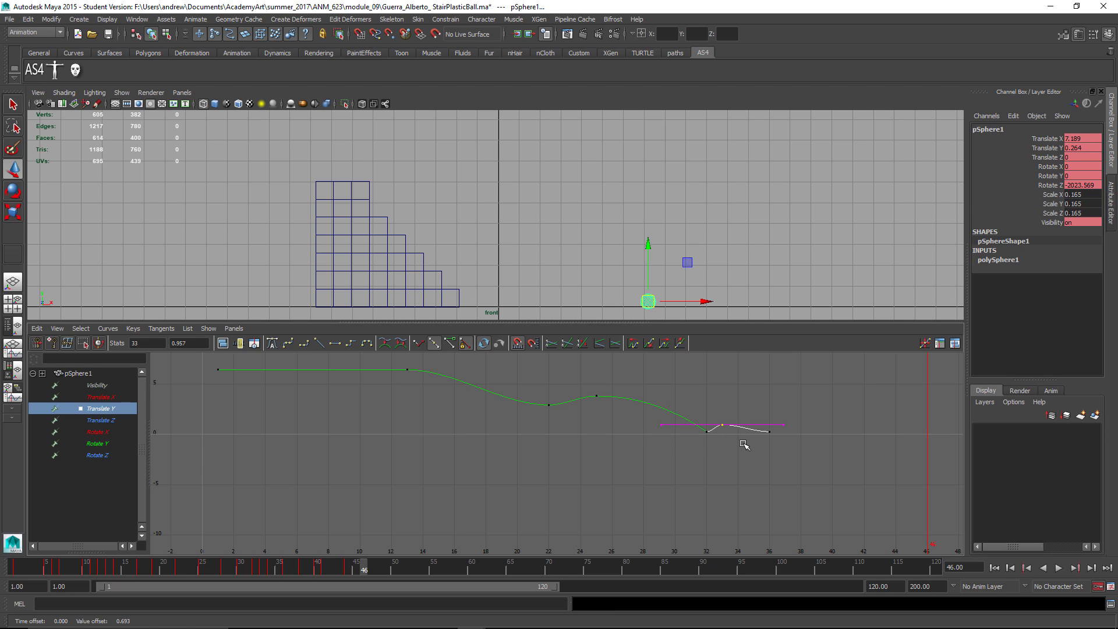
key("k")
left_click_drag(732, 444, 738, 445)
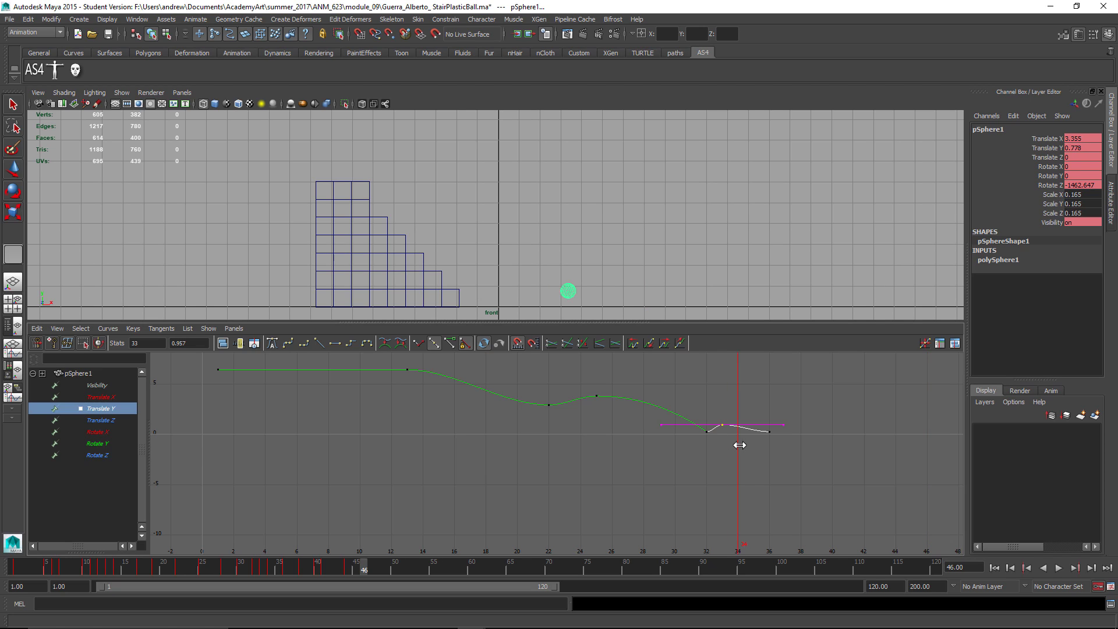
Step: Scrub between frames 32 and 34 to check the small bounce, and set a Translate Y key at frame 34
key("w")
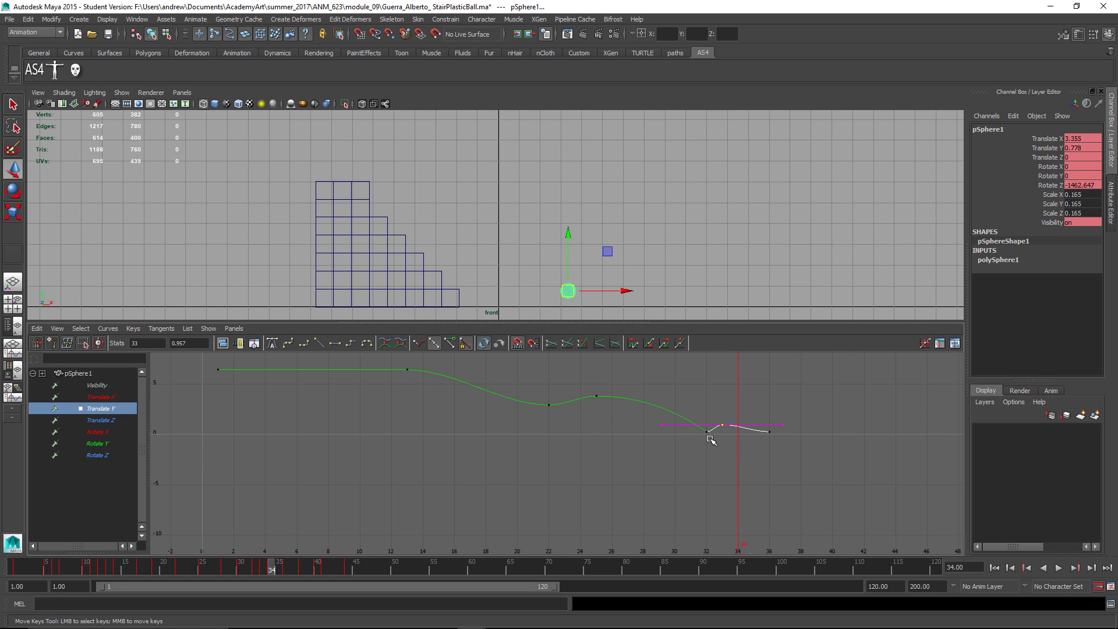
key("k")
left_click_drag(722, 443, 707, 441)
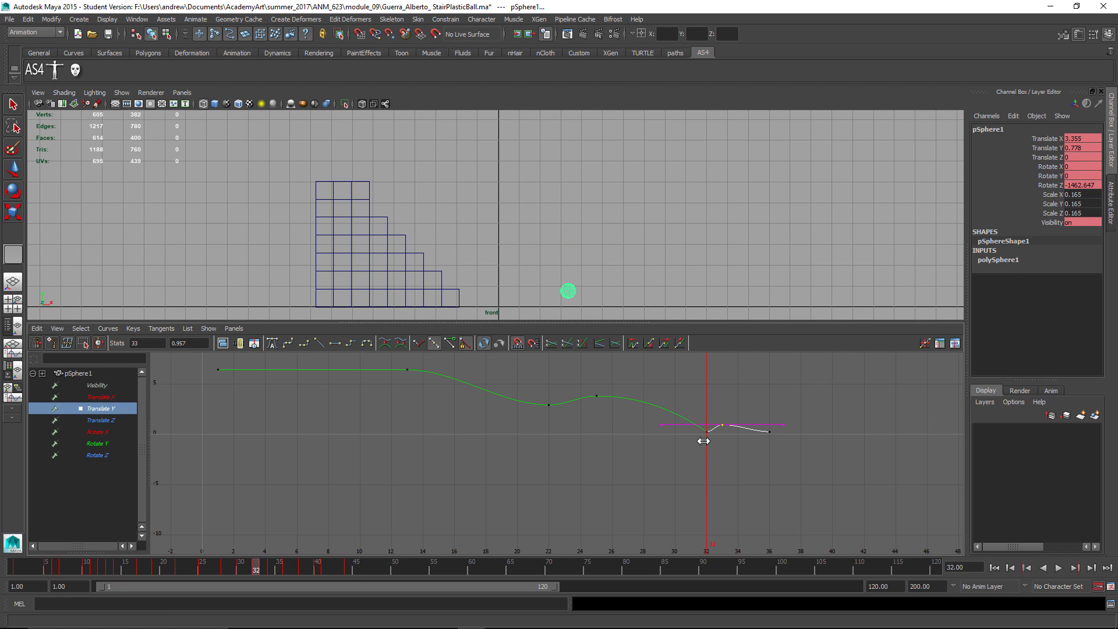
key("w")
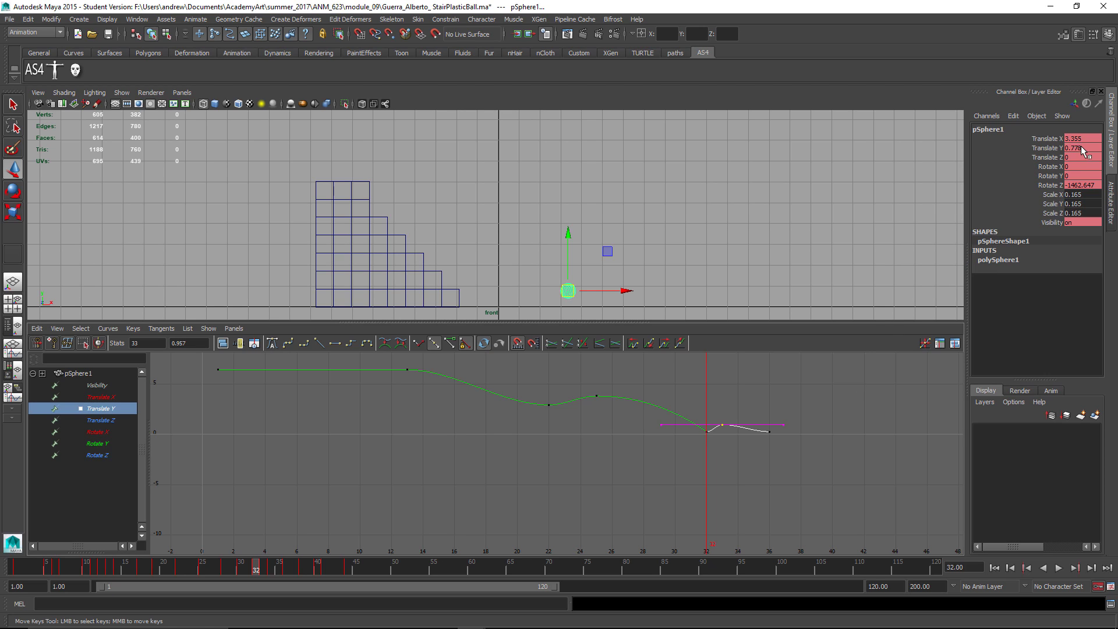
left_click(725, 429)
key("k")
left_click_drag(722, 429, 741, 425)
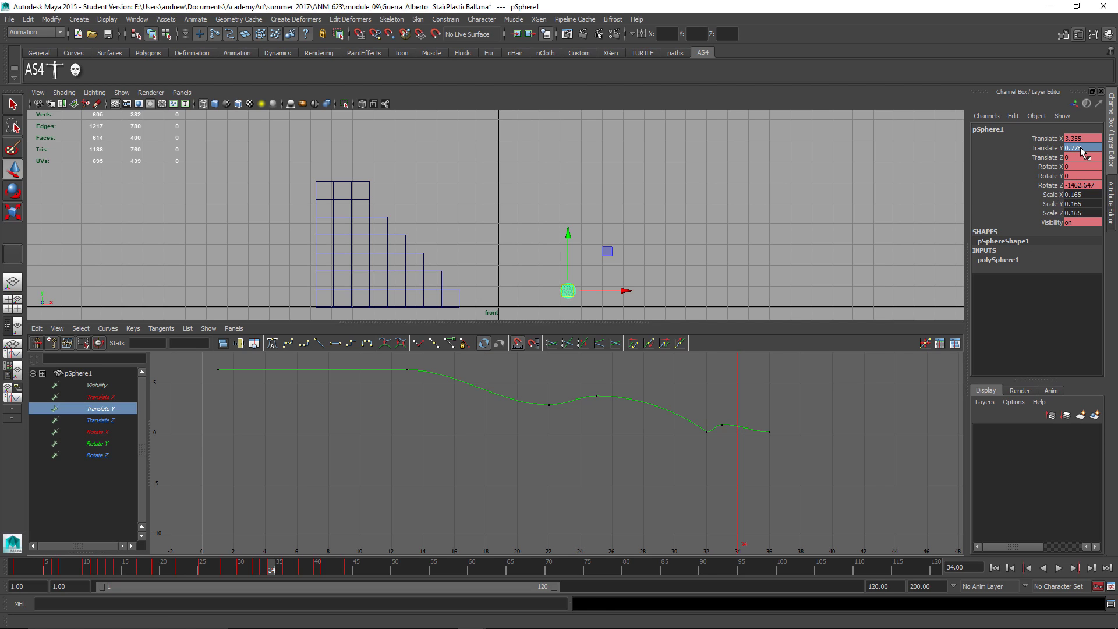
key("s")
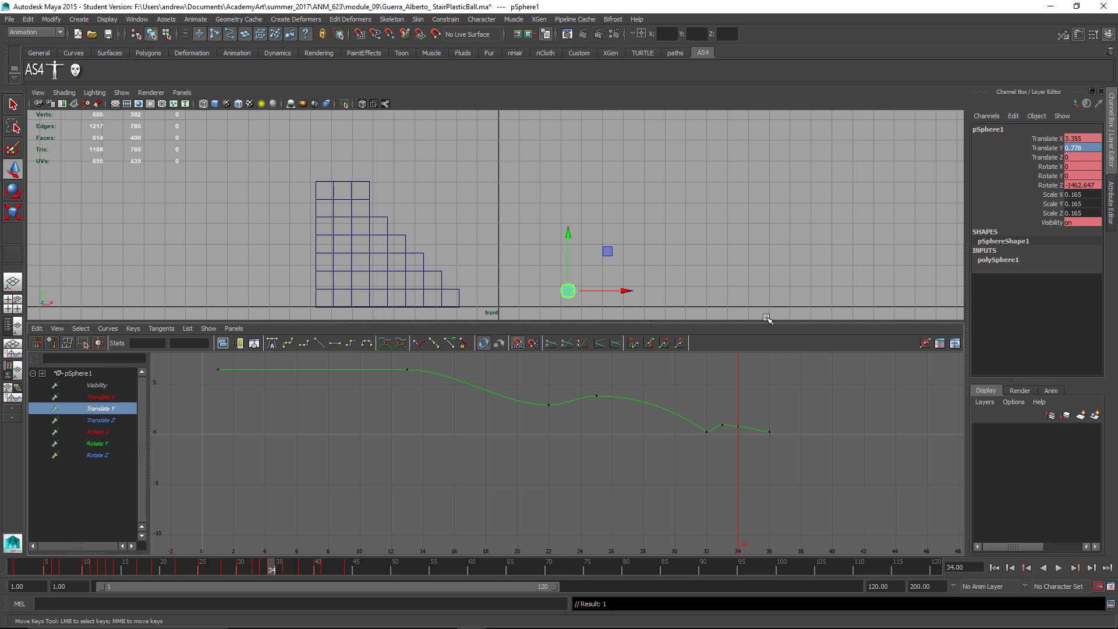
Step: Try lowering the Translate Y key at frame 34, entering values of 0 and 0.5
left_click(734, 426)
middle_click_drag(753, 384, 753, 398, "shift")
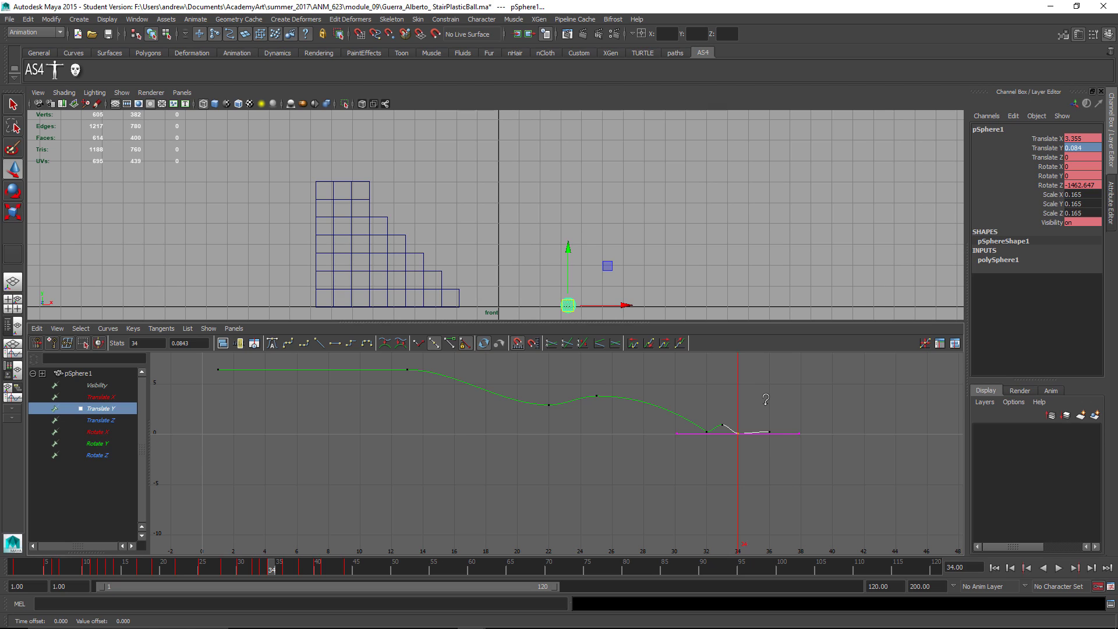
middle_click_drag(765, 399, 766, 400, "shift")
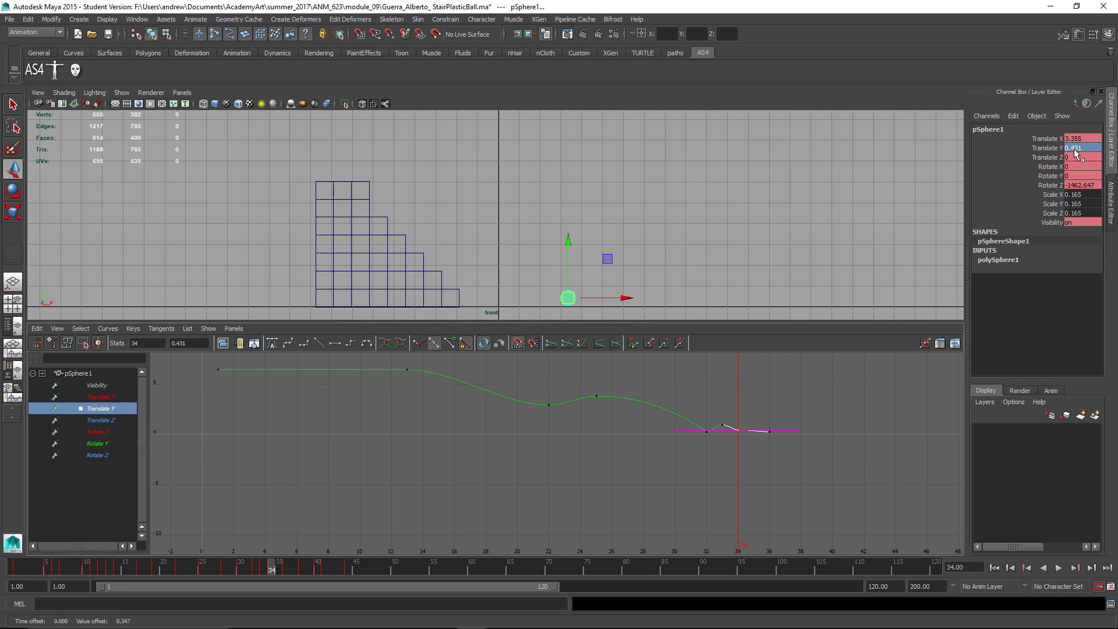
type("0")
key("Return")
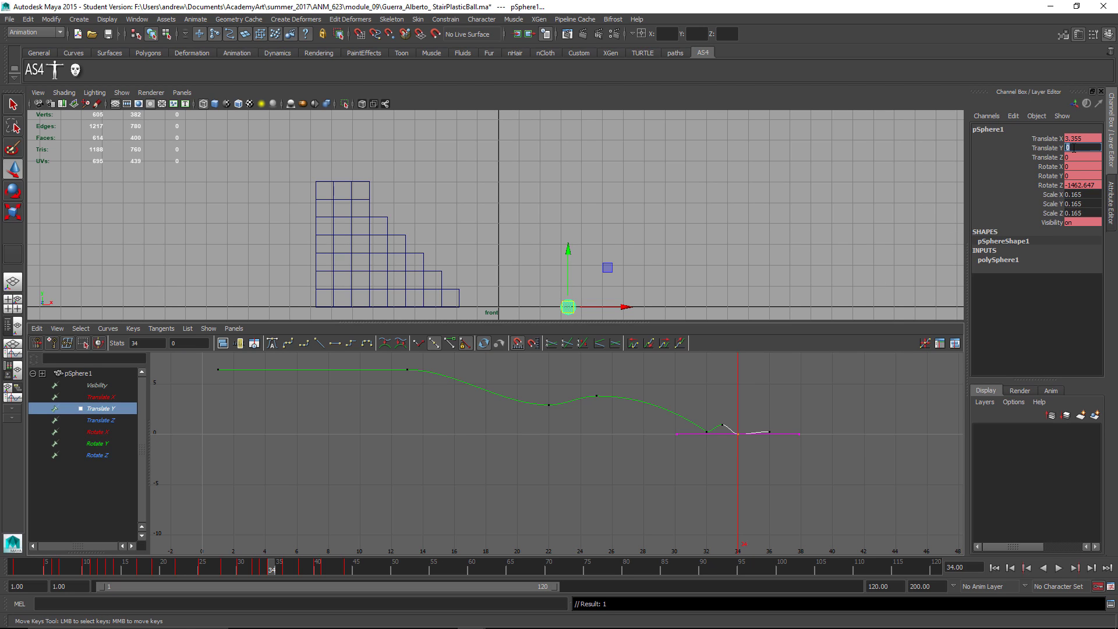
key("Return")
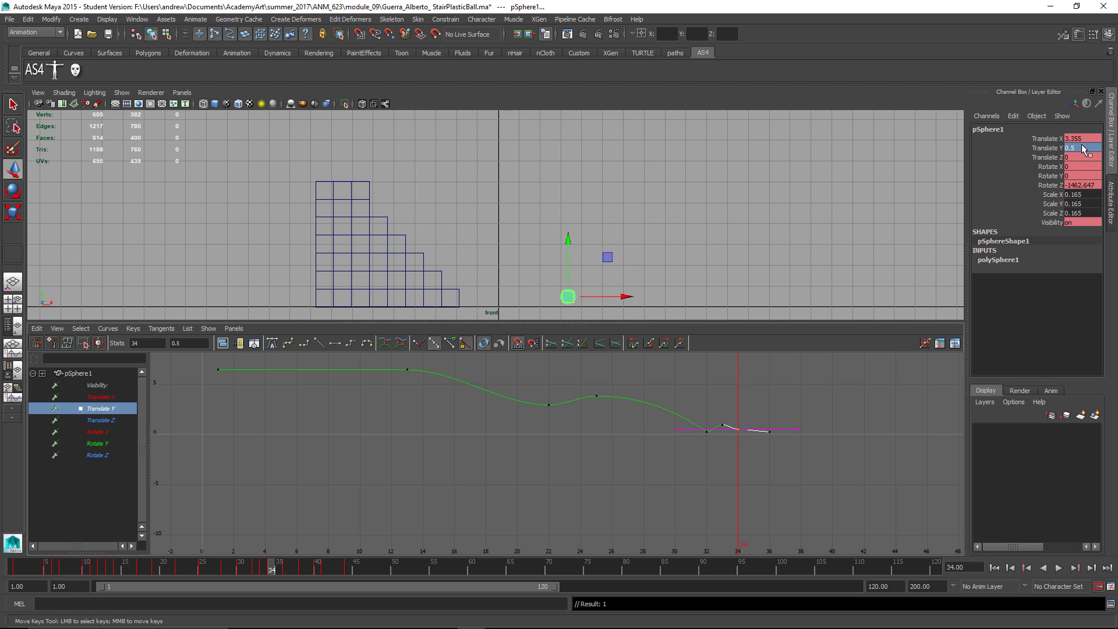
Step: Lower the ball close to the ground at frame 34, to a Translate Y of 0.347, and select the frame 32 key
scroll(725, 262, "up", 2)
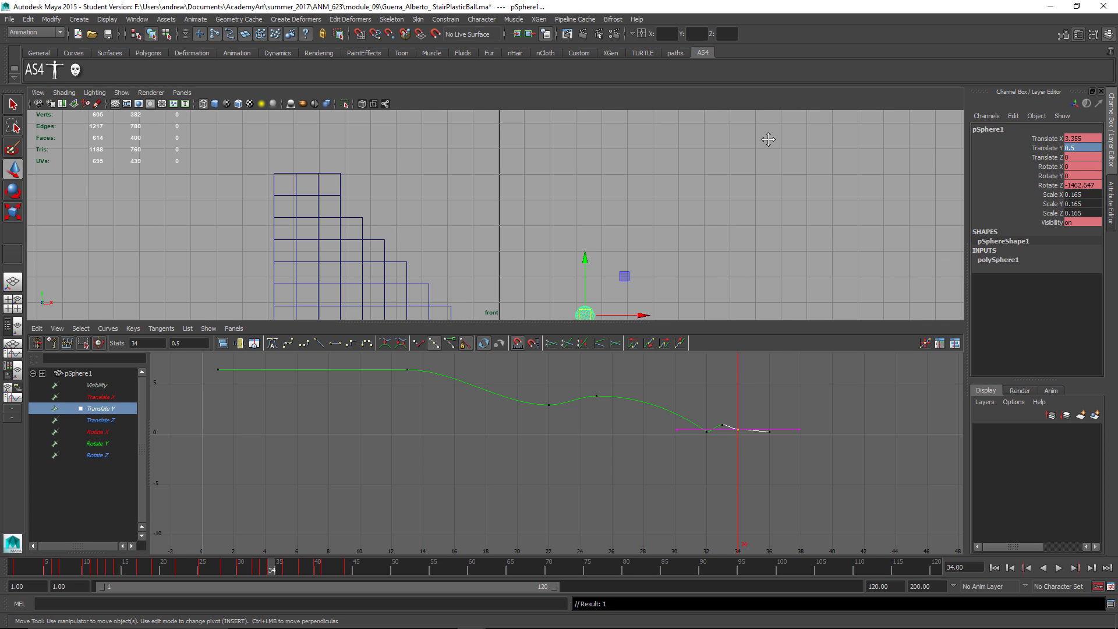
middle_click_drag(768, 140, 749, 233, "alt")
scroll(718, 182, "up", 1)
left_click_drag(679, 141, 679, 146)
left_click_drag(691, 422, 718, 435)
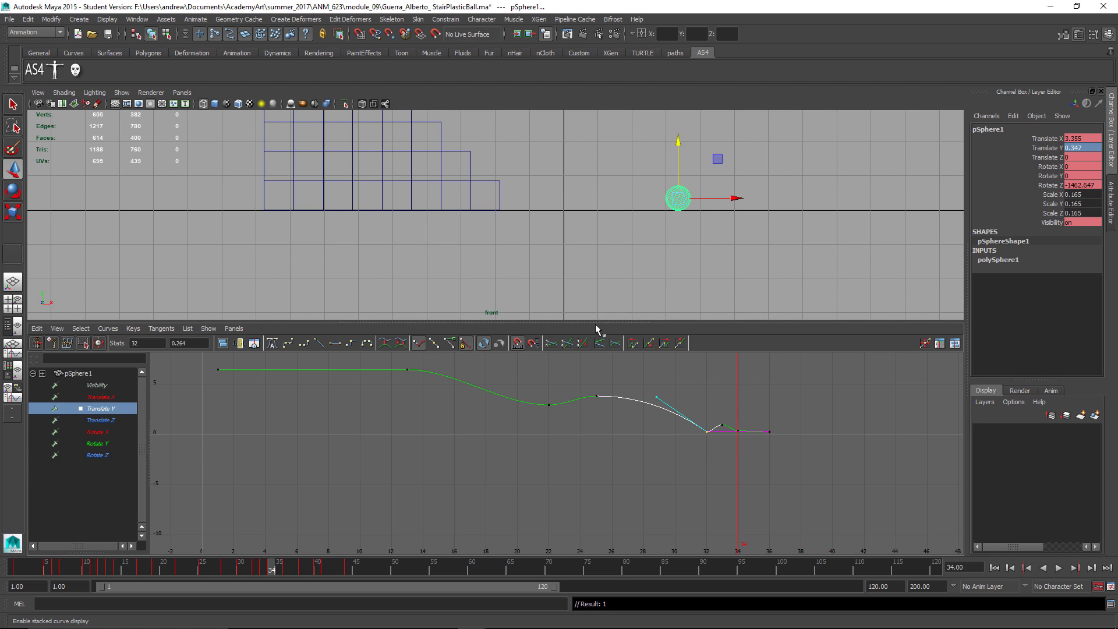
Step: Play the animation from frame 1 in an enlarged front view to check the ball's landing and small bounce
scroll(641, 232, "down", 2)
right_click_drag(641, 232, 389, 240, "alt")
middle_click_drag(389, 240, 416, 230, "alt")
key("alt+shift+v")
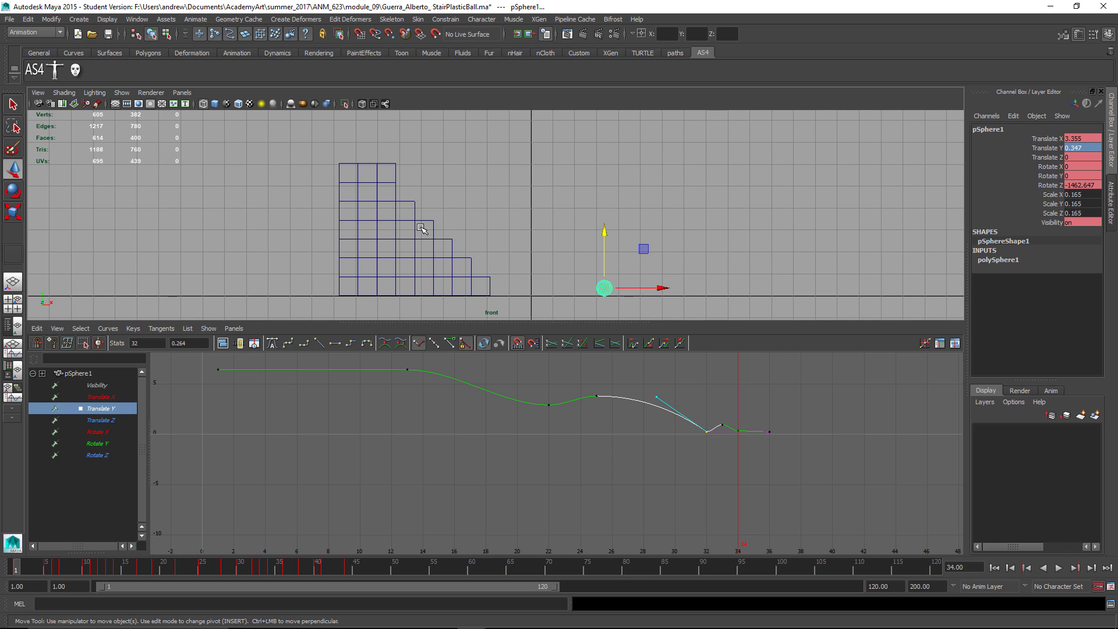
key("alt+v")
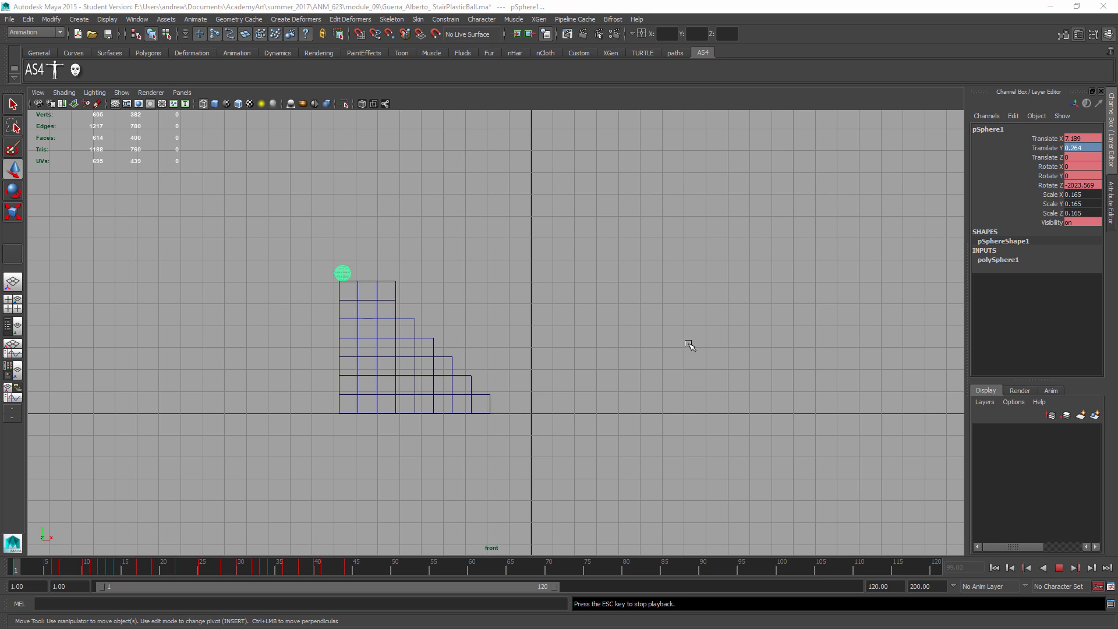
key("Escape")
key("alt+v")
scroll(670, 408, "up", 6)
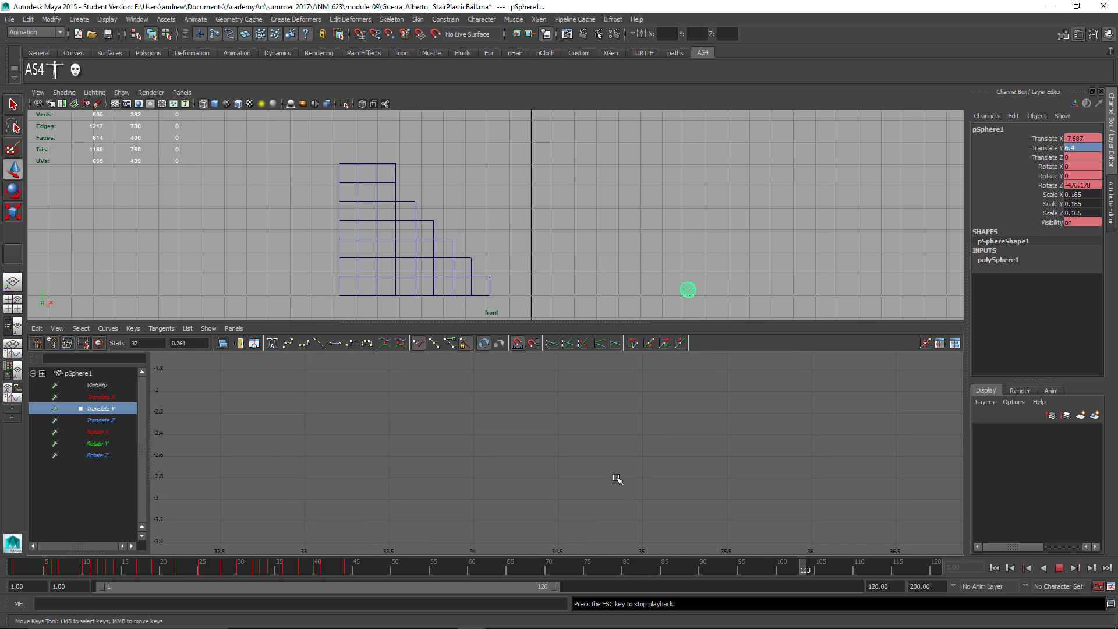
right_click_drag(617, 480, 552, 483, "alt")
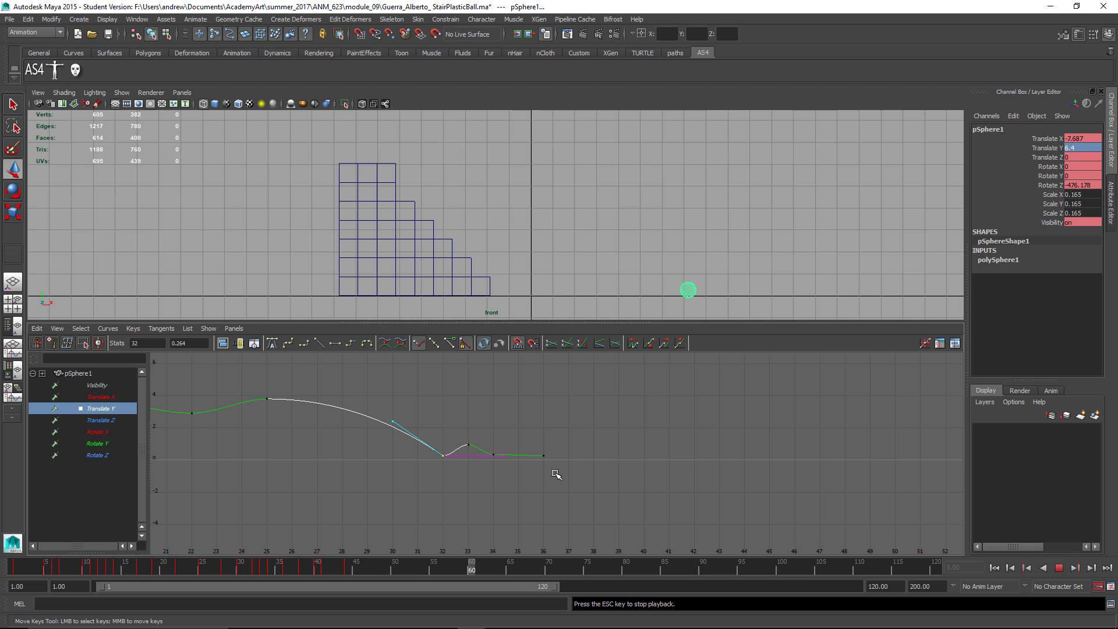
key("Escape")
Step: Move the last Translate X key to frame 56 and play the animation from frame 1
left_click(125, 397)
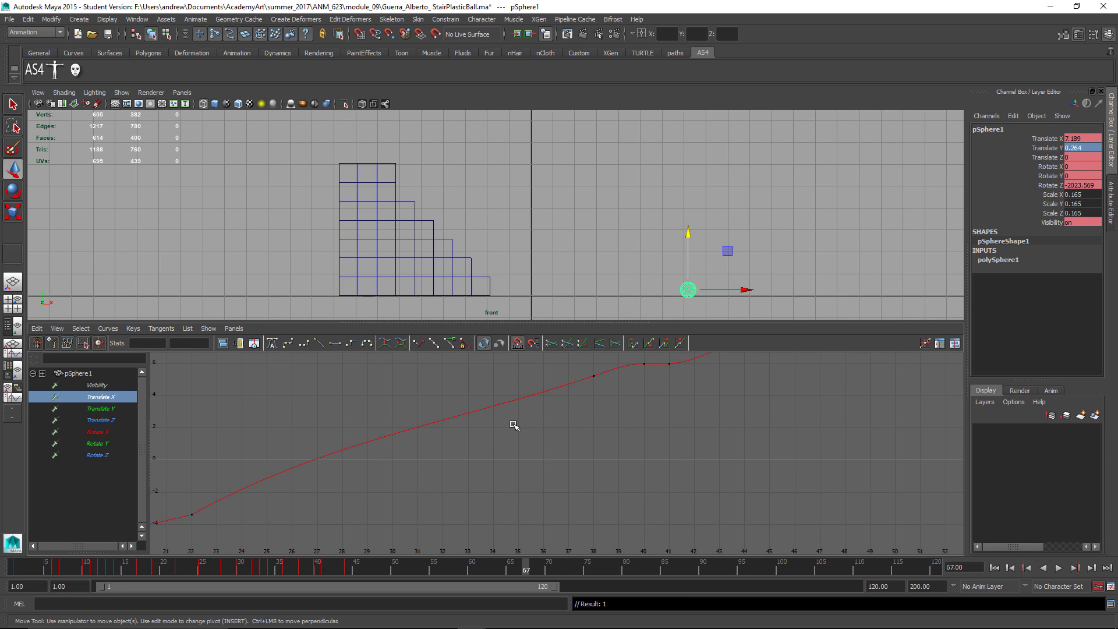
right_click_drag(585, 444, 361, 462, "alt")
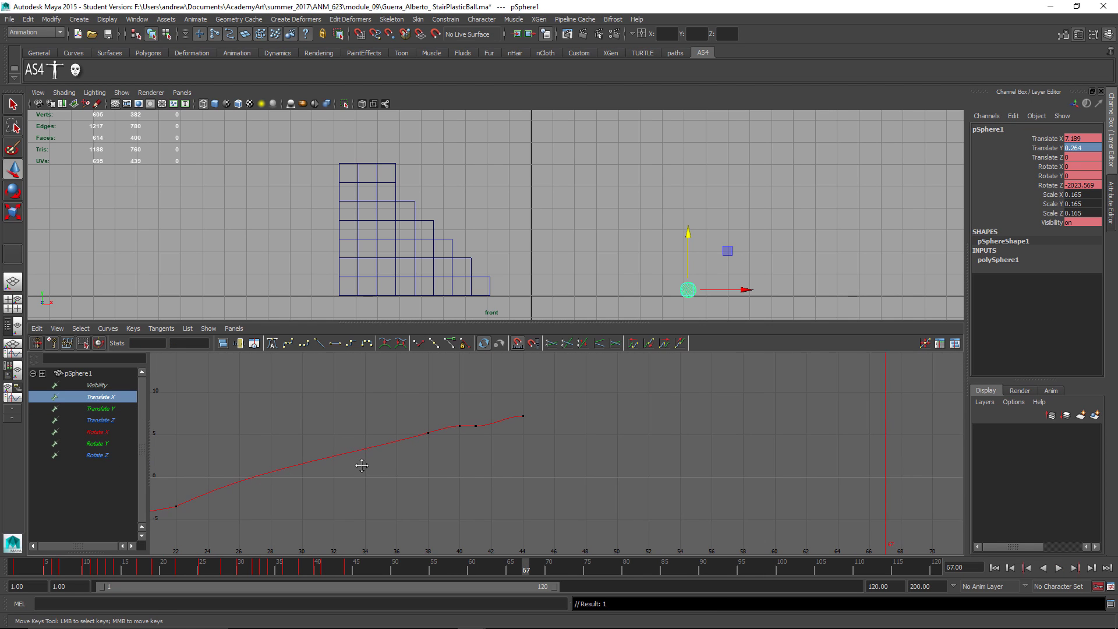
left_click(514, 420)
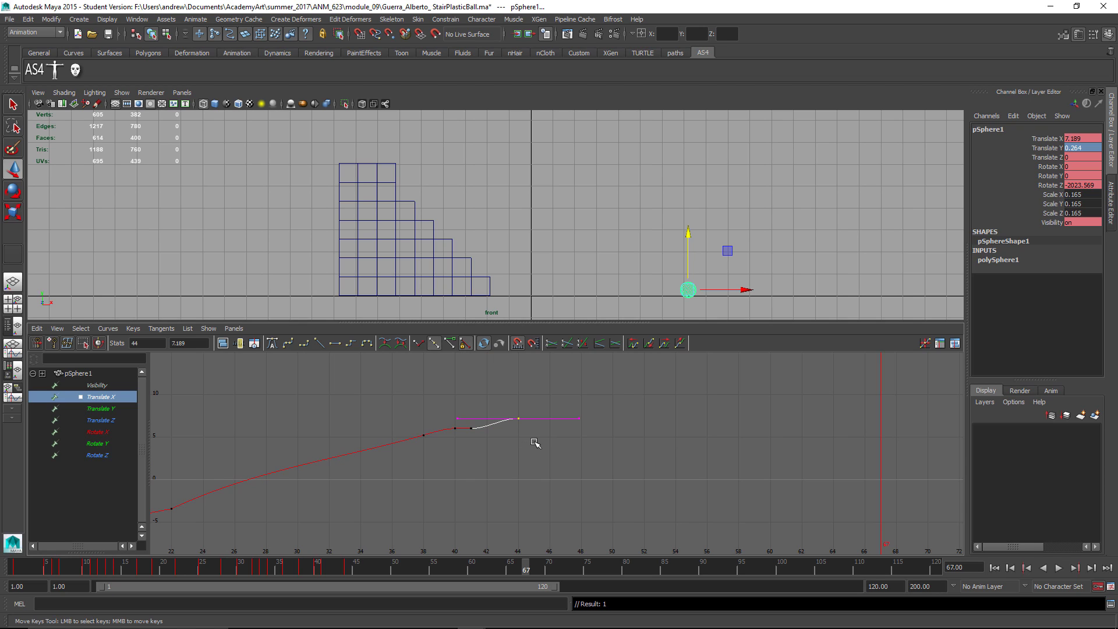
middle_click_drag(536, 438, 723, 432)
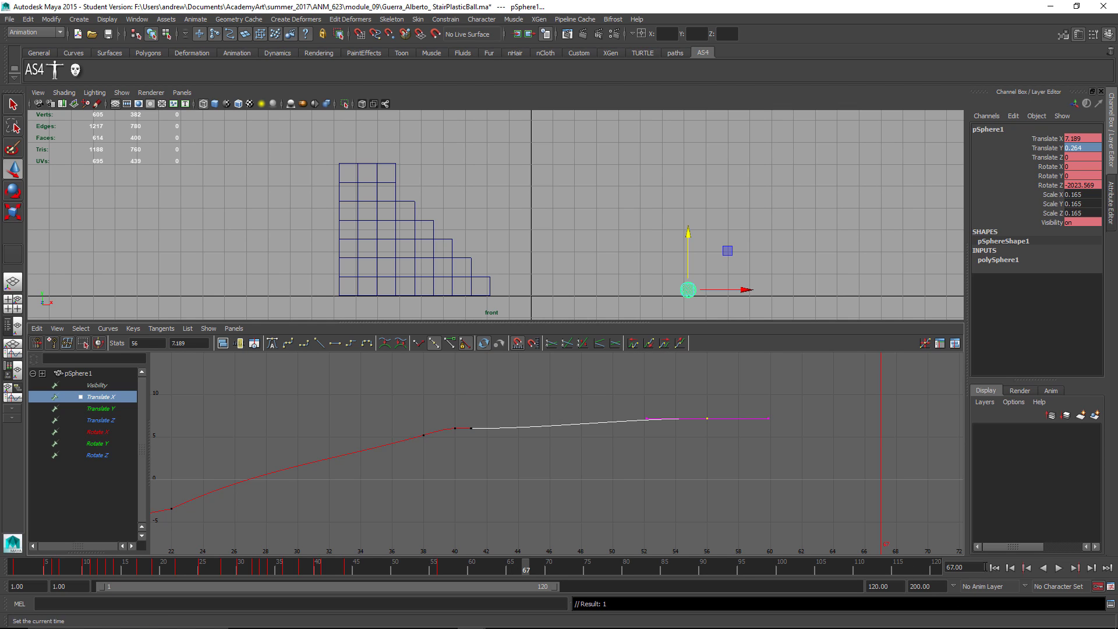
left_click(994, 568)
left_click(1059, 568)
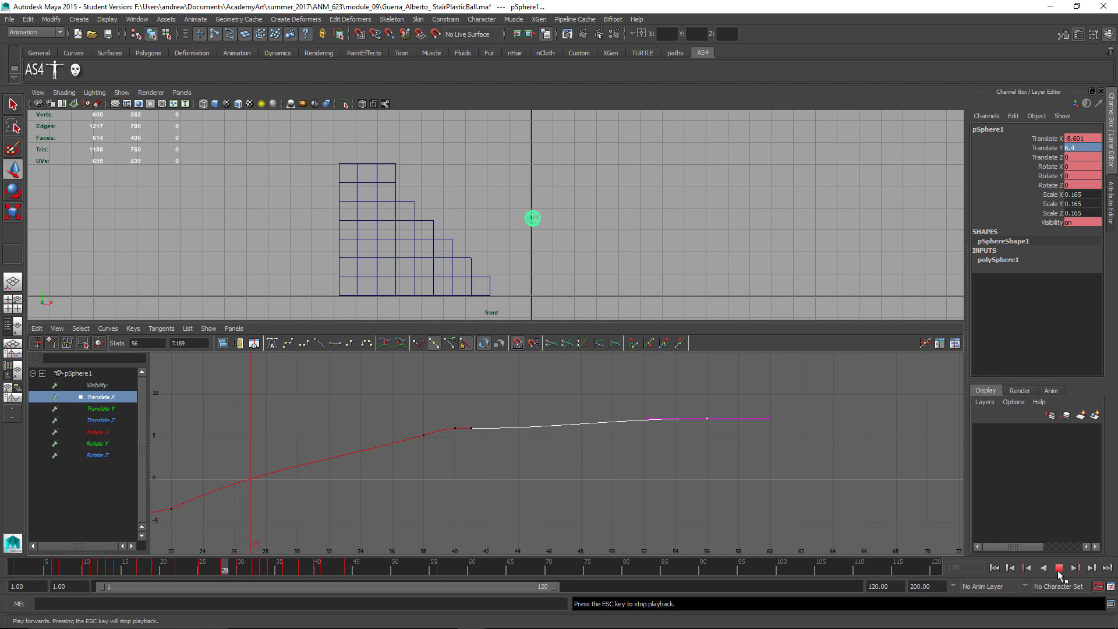
left_click(1058, 568)
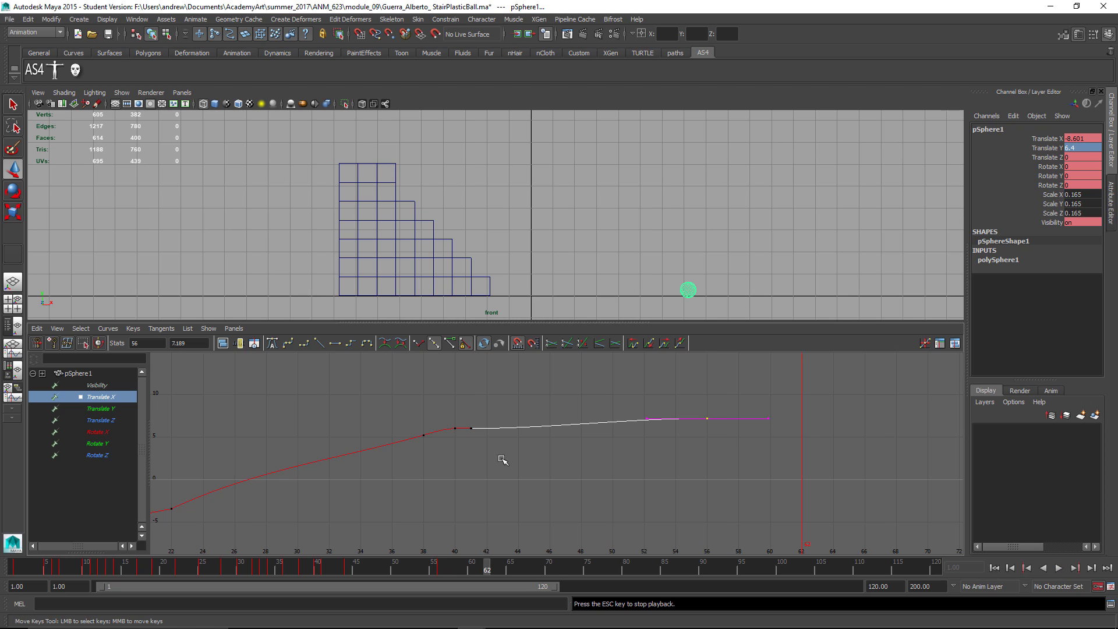
Step: Delete the Translate X keys at frames 40 and 41 and replay the animation from frame 1
left_click_drag(488, 441, 489, 442)
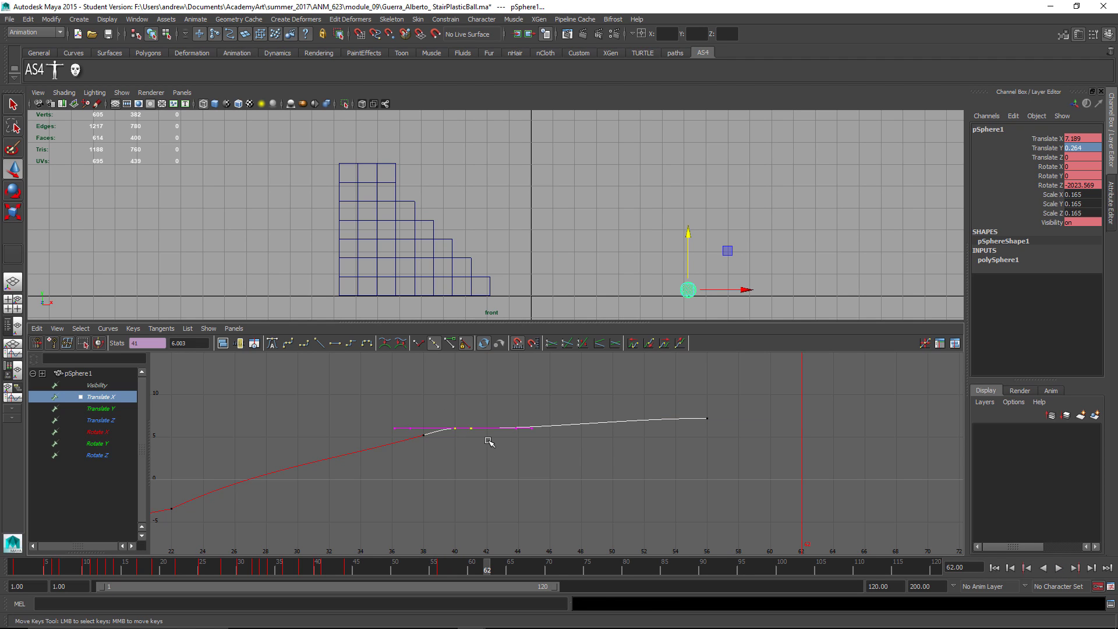
key("Delete")
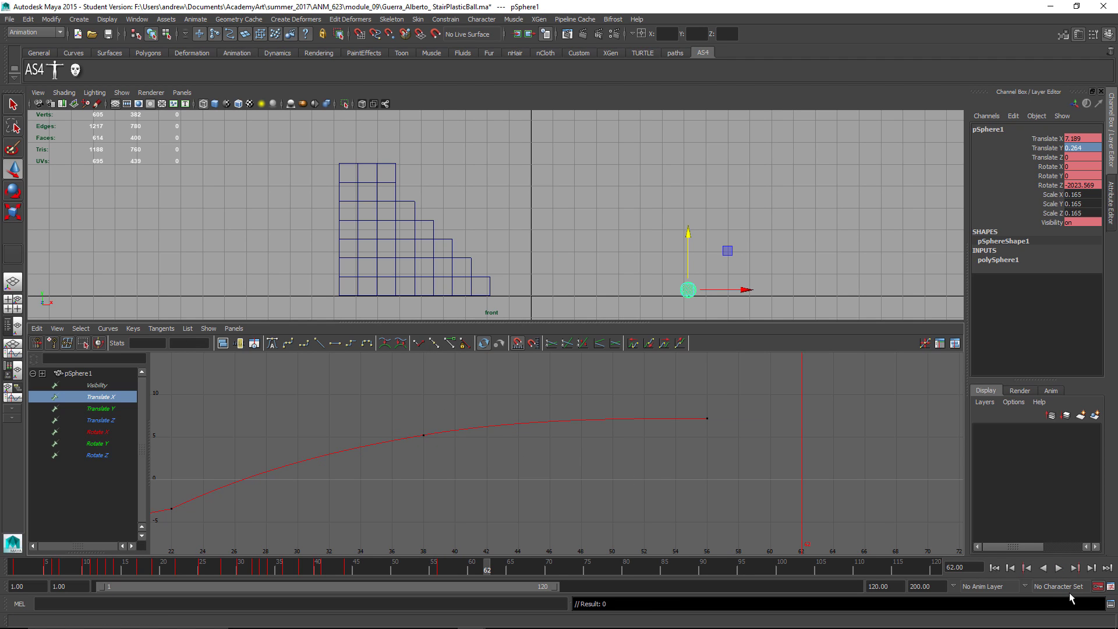
left_click(994, 567)
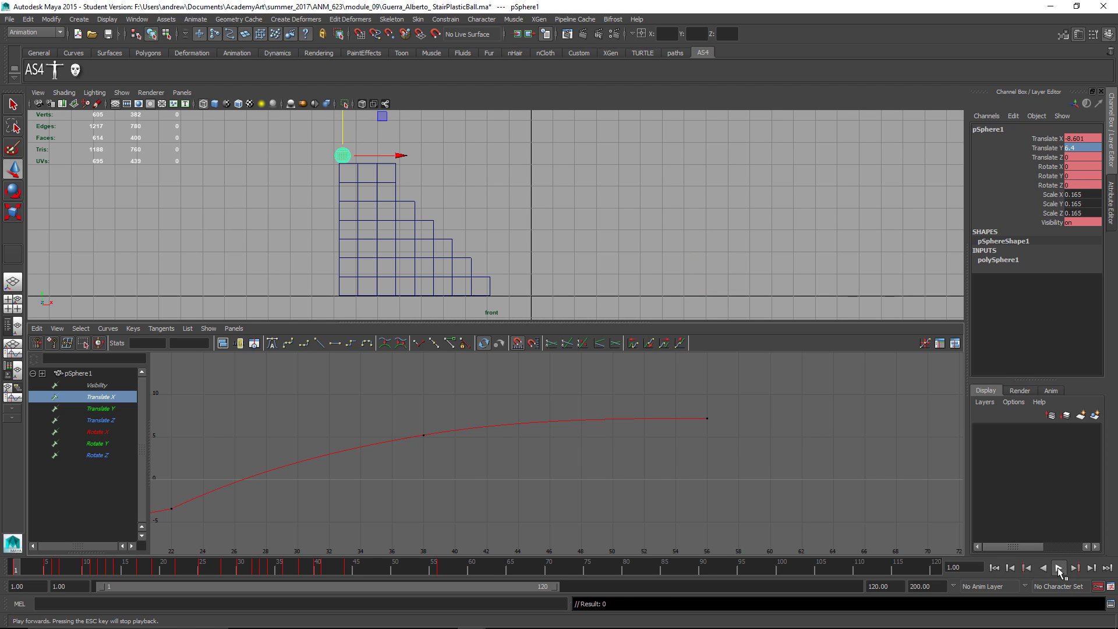
left_click(1059, 567)
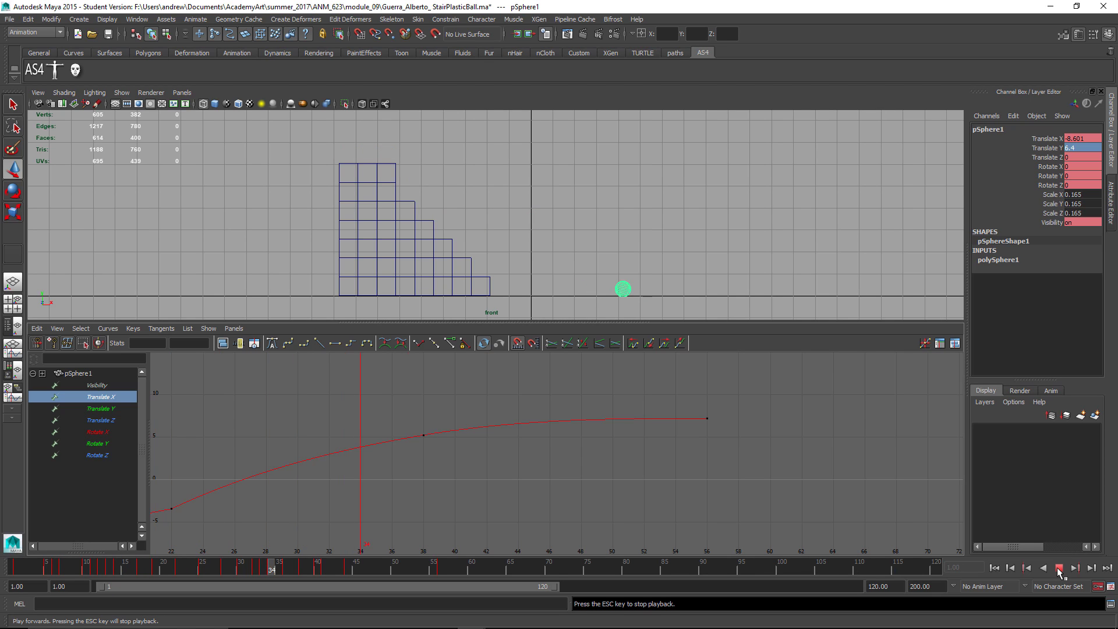
left_click(1059, 567)
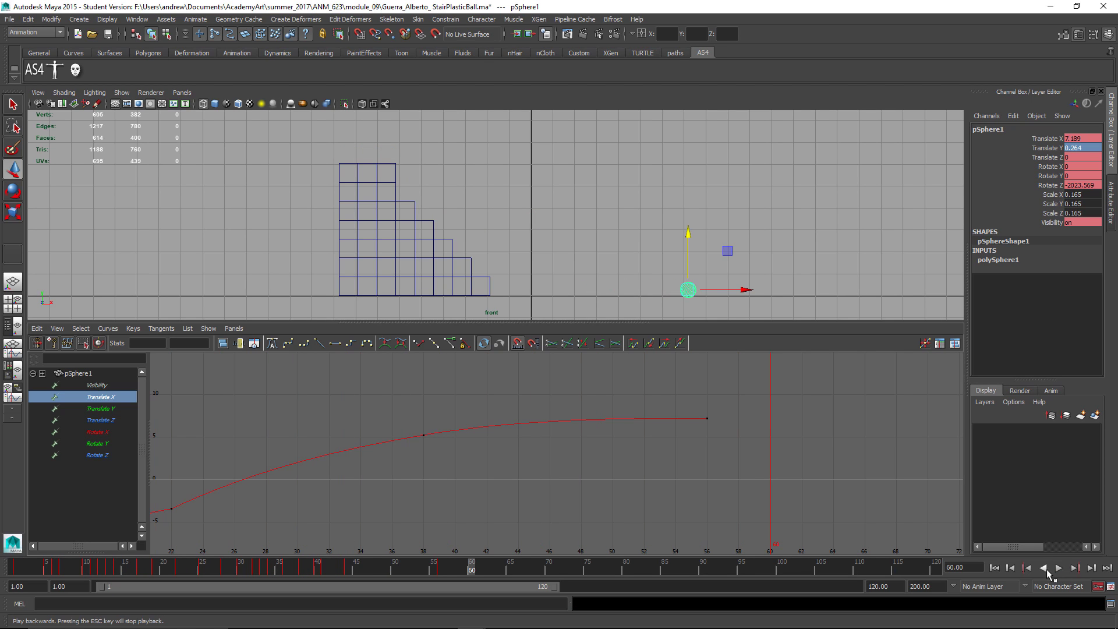
Step: Frame the Translate Y key at frame 33 in the graph to examine the small bounce's curve
key("Down")
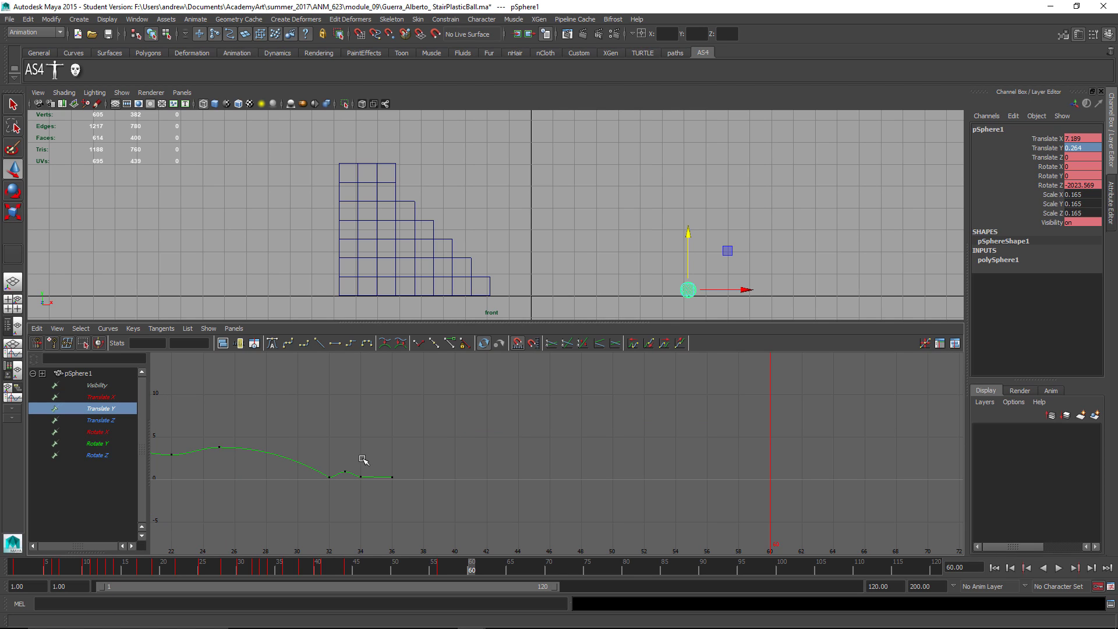
left_click_drag(363, 490, 361, 479)
key("f")
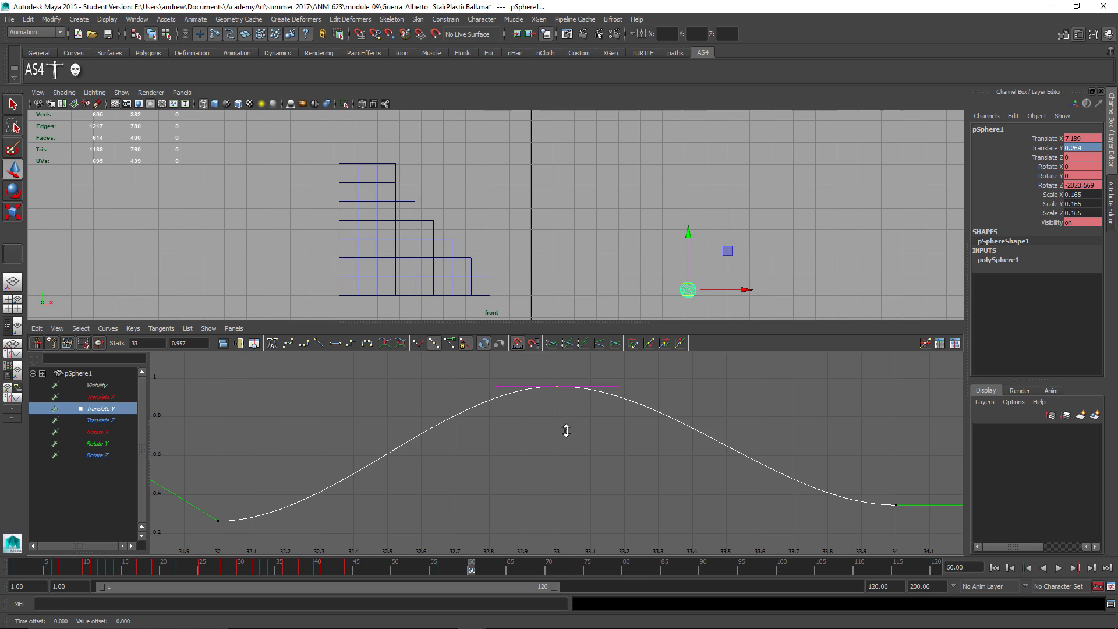
Step: Deselect the ball and play the animation with the front view in shaded display
left_click(652, 311)
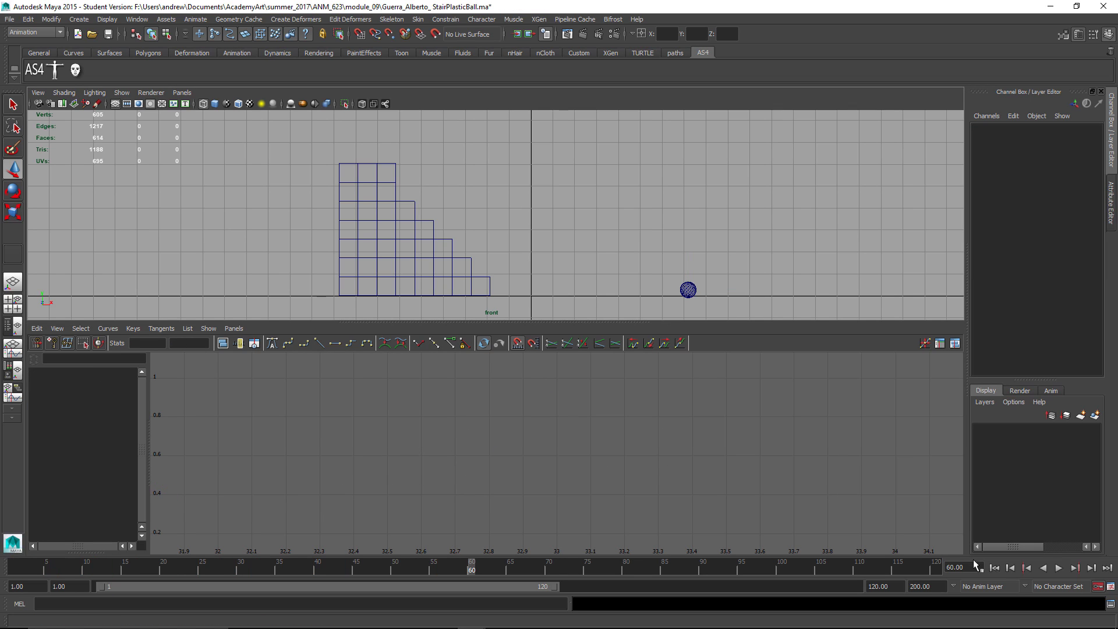
left_click(1059, 567)
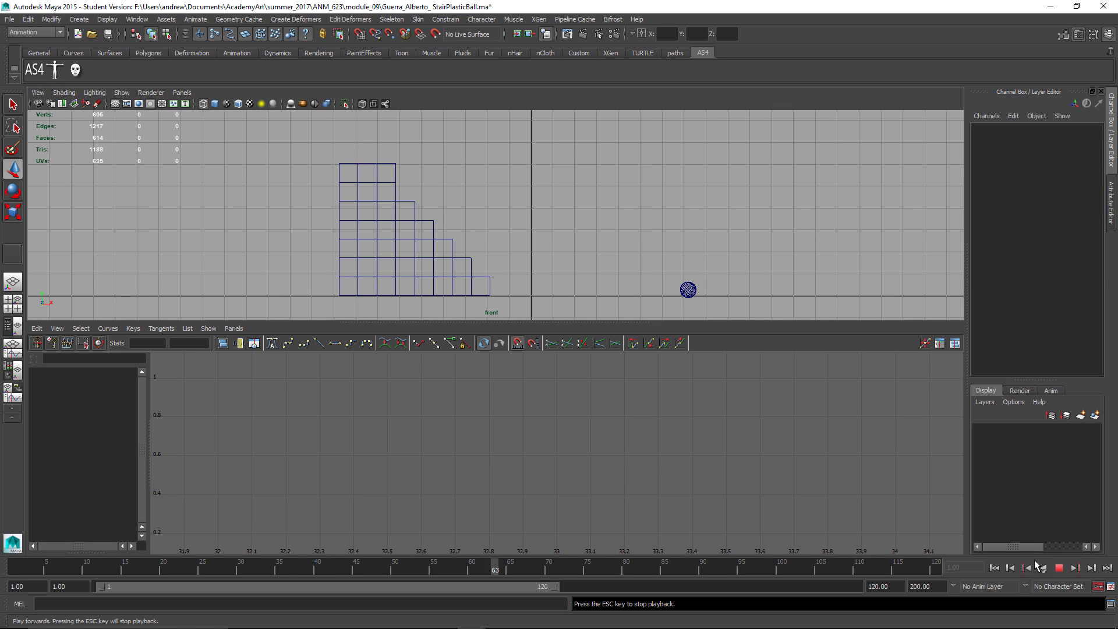
key("5")
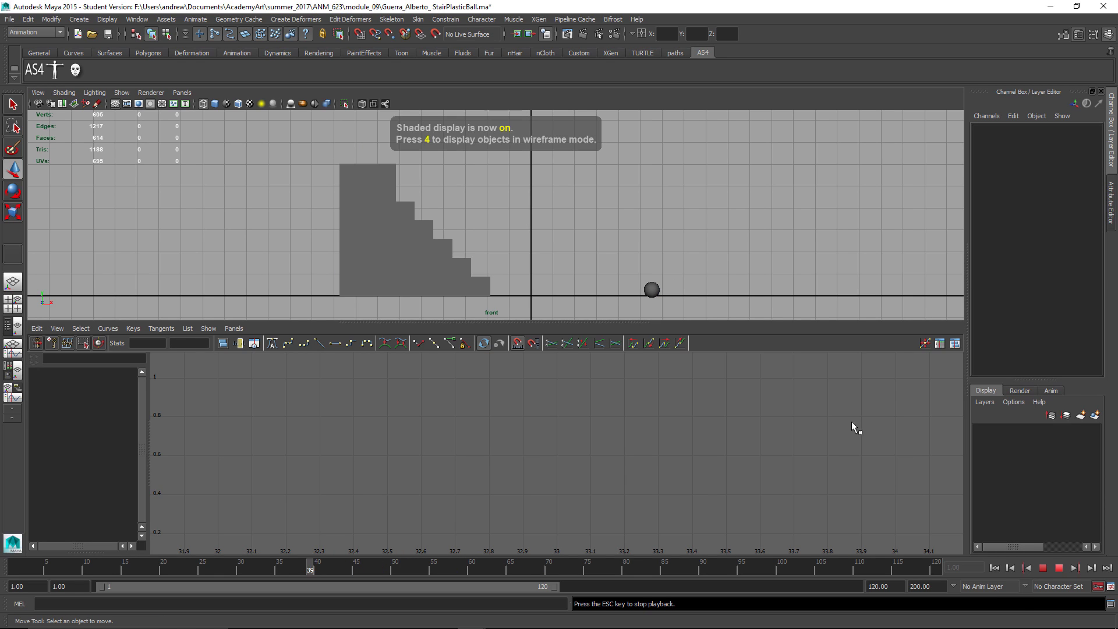
left_click(1042, 568)
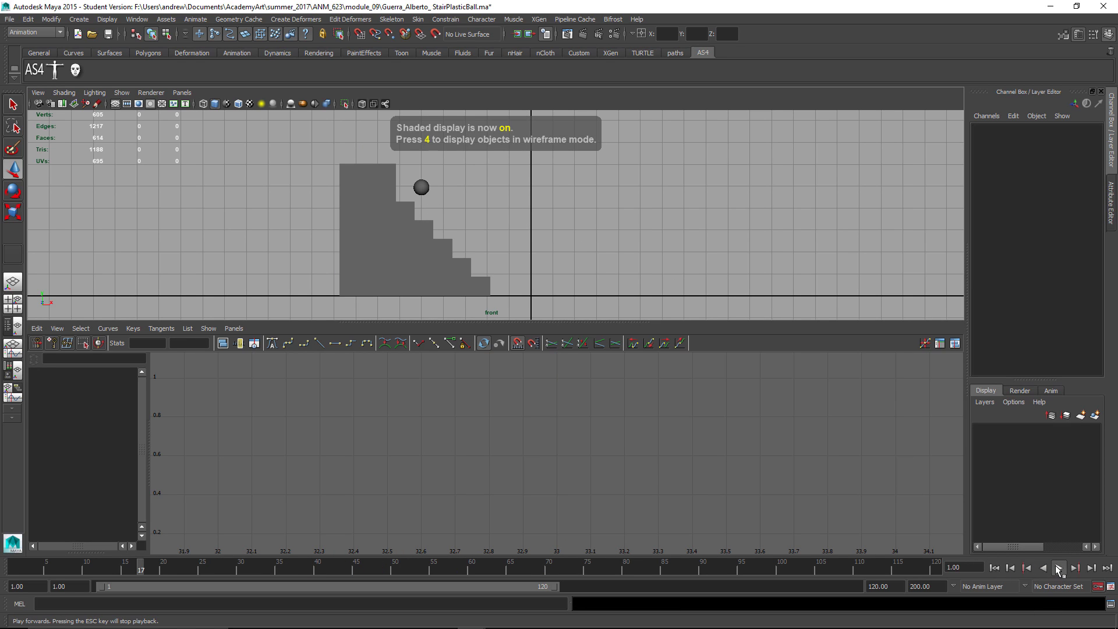
left_click(1058, 568)
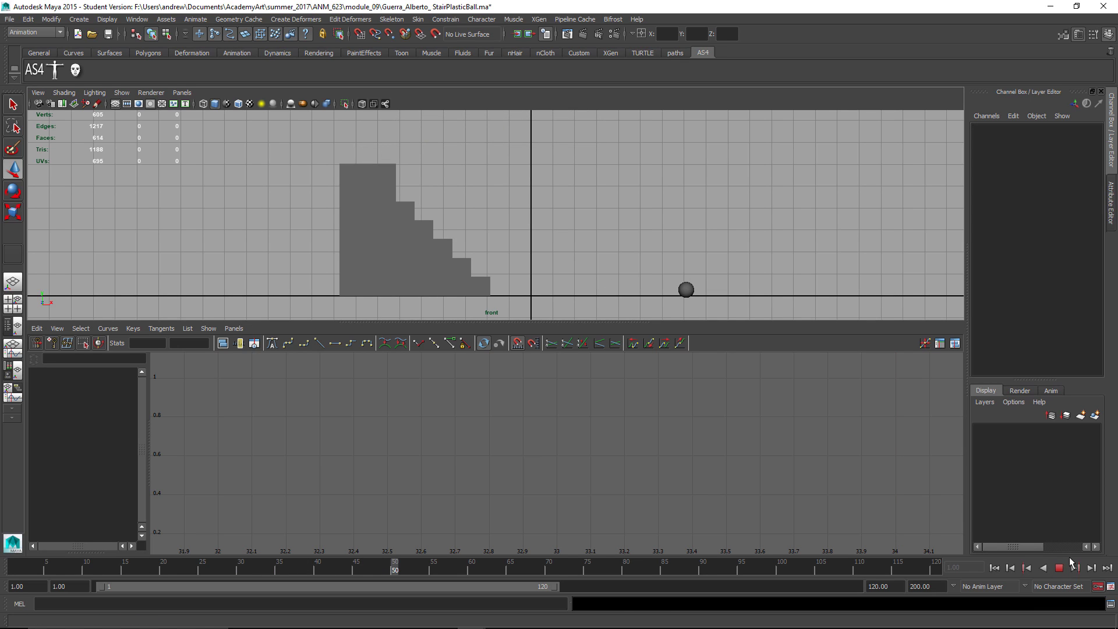
left_click(1058, 568)
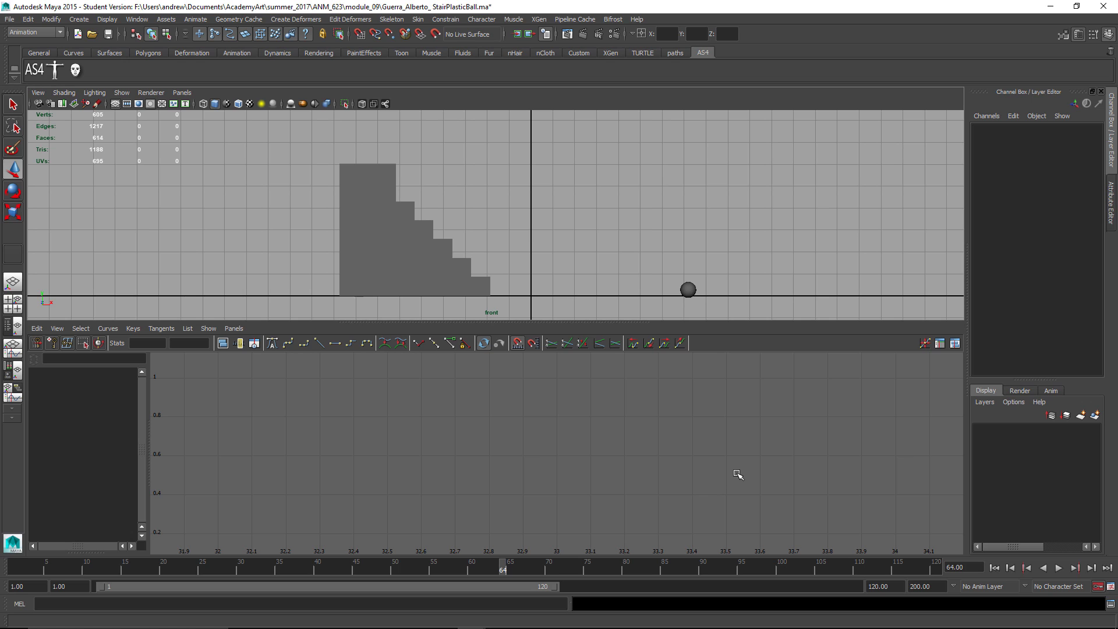
Step: Switch to the browser showing the class discussion posts
key("alt+Tab")
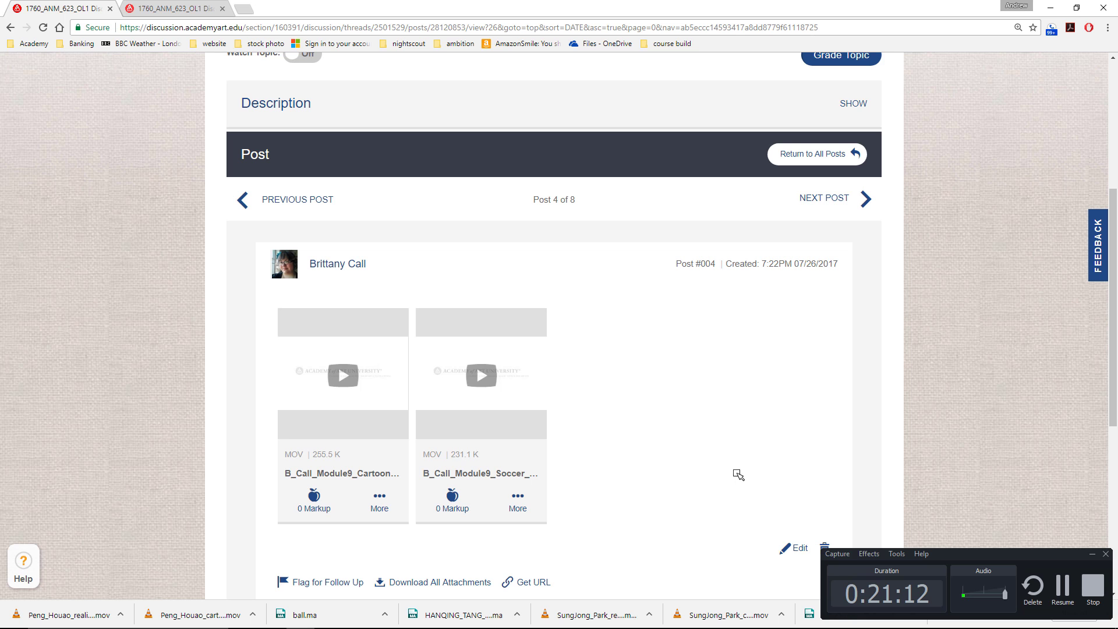
Step: Switch to QuickTime Player and play the student's cartoon bouncing-ball movie, pausing the replay partway through
key("F9")
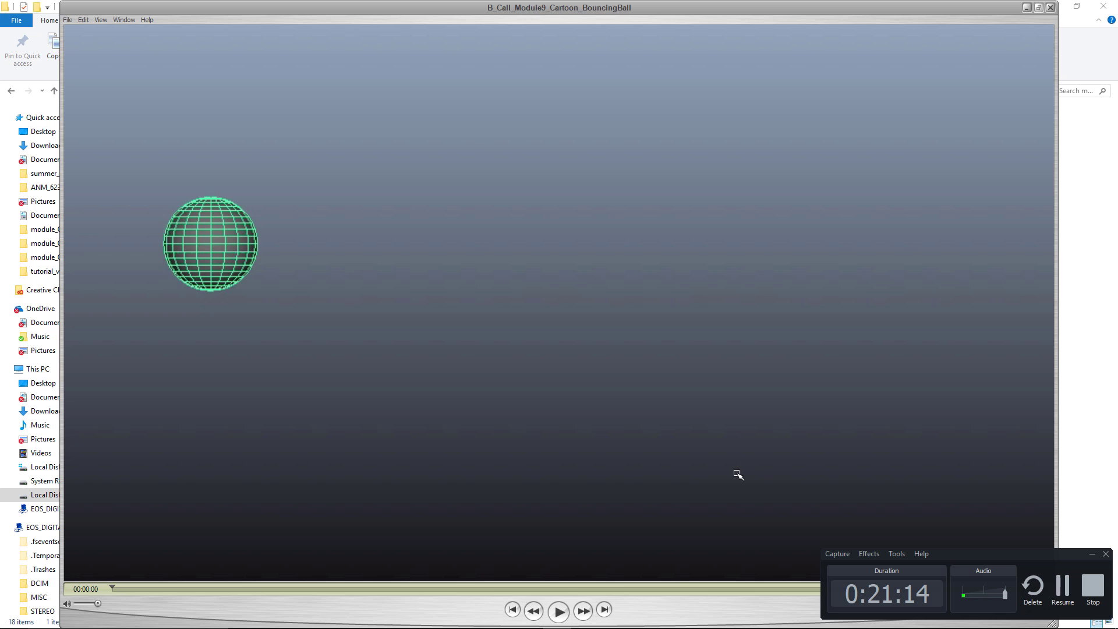
key("F9")
key("space")
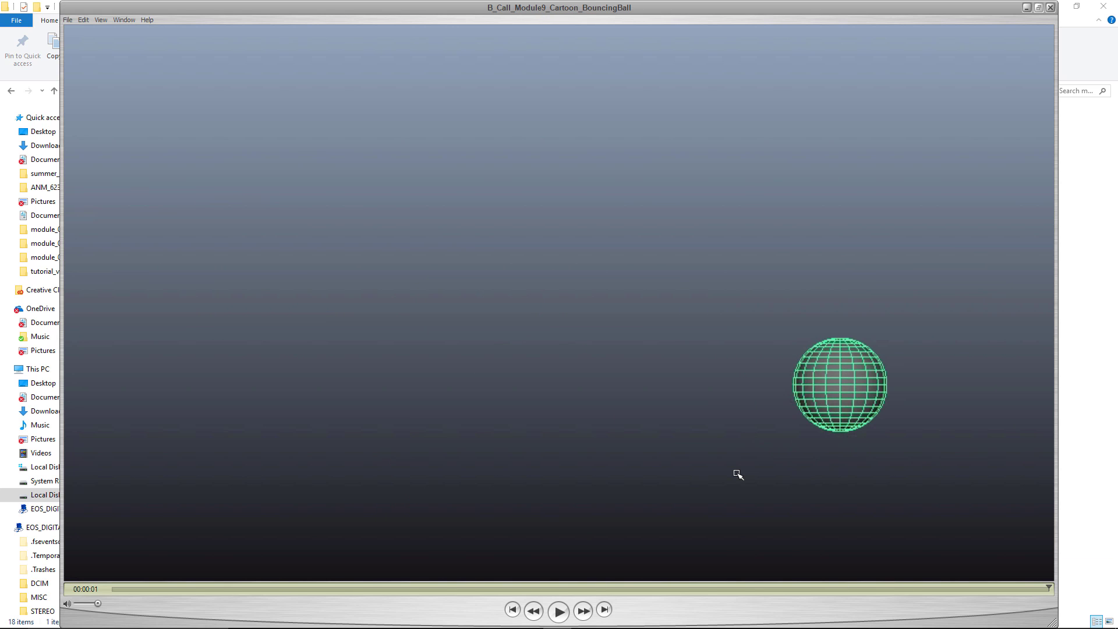
key("space")
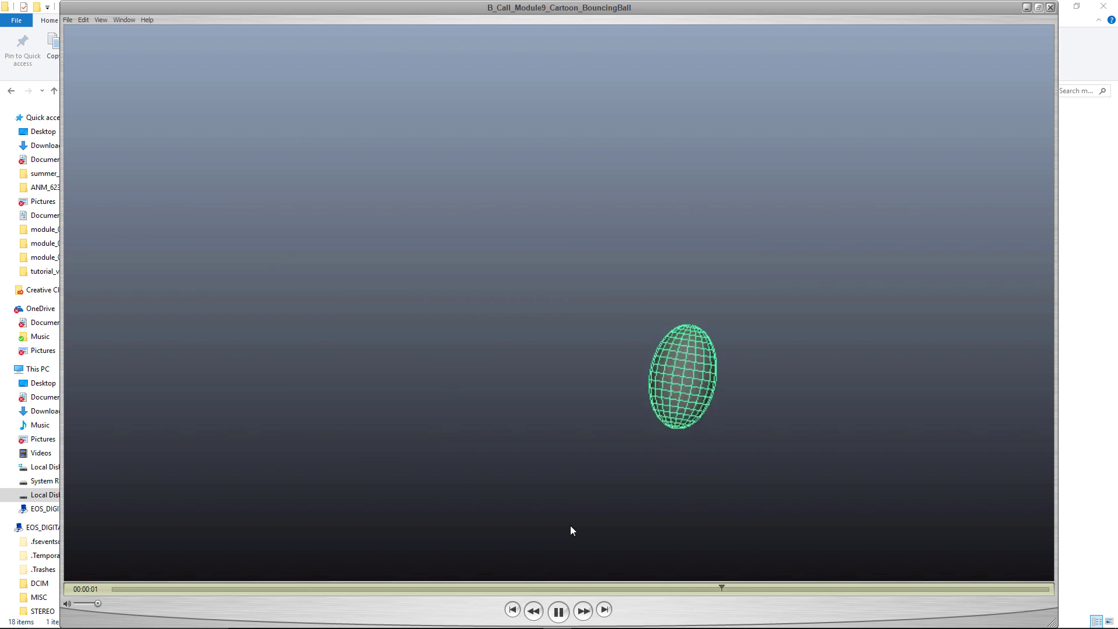
key("space")
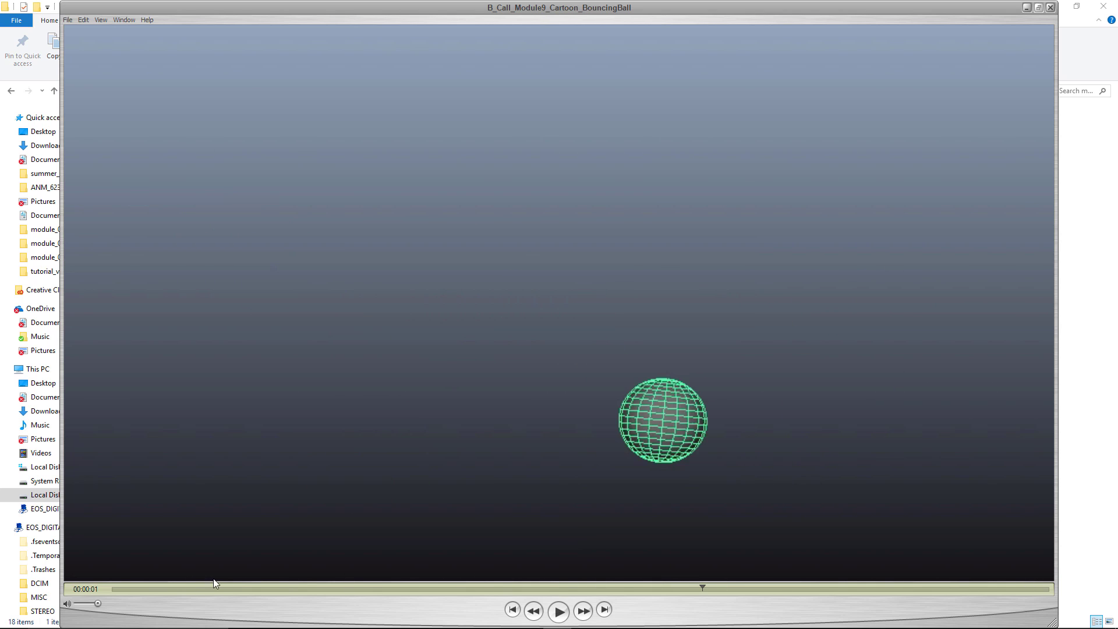
Step: Rewind the cartoon ball movie and scrub to the stretched ball around its first landing, comparing adjacent frames
left_click(114, 588)
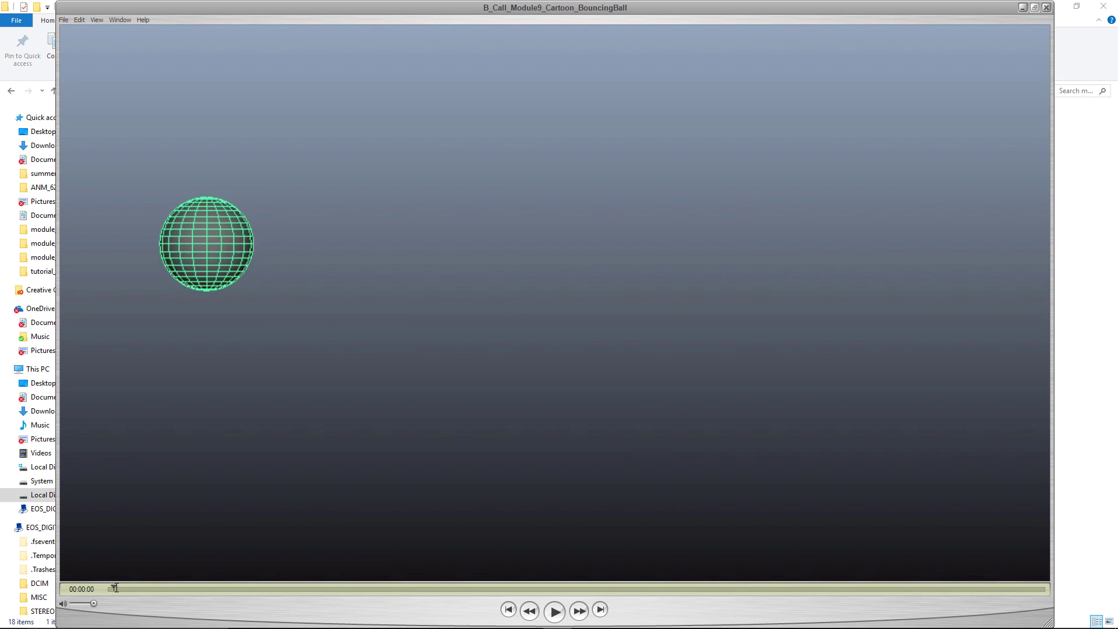
left_click_drag(115, 588, 318, 589)
key("Left")
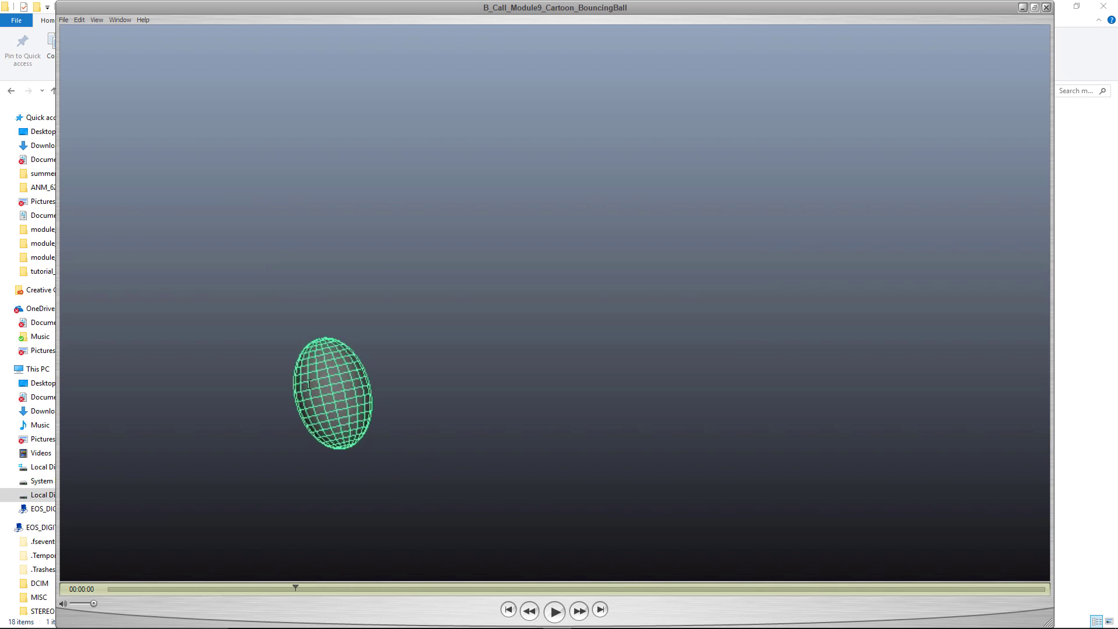
key("Right")
key("Left")
Step: Step frame by frame through the cartoon ball's first bounce and its squash on the next landing
key("Right")
key("Right")
key("Right")
key("Right")
key("Right")
key("Right")
key("Right")
key("Right")
key("Right")
key("Right")
key("Right")
key("Right")
key("Right")
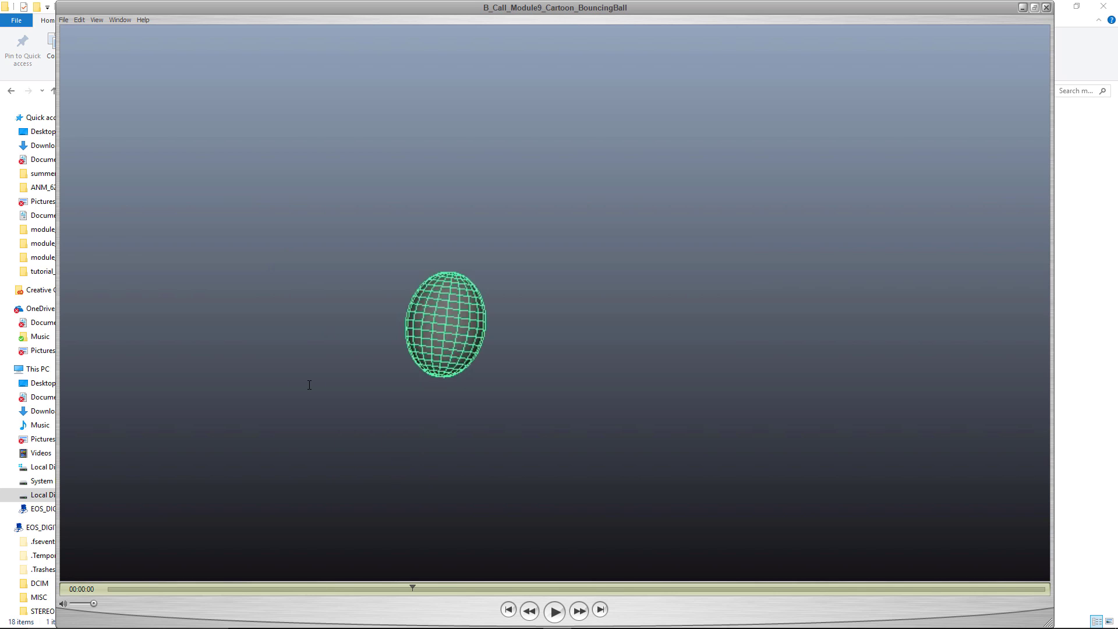
key("Right")
key("Right")
key("Right")
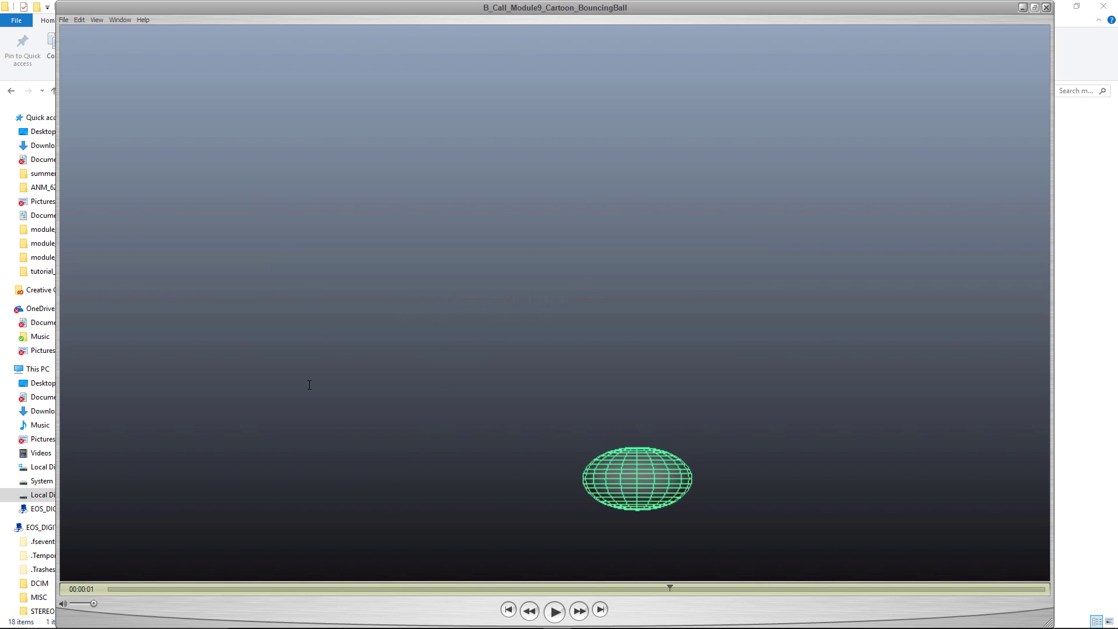
key("Right")
Step: Play the cartoon ball movie to its end and replay it to review the overall timing
key("space")
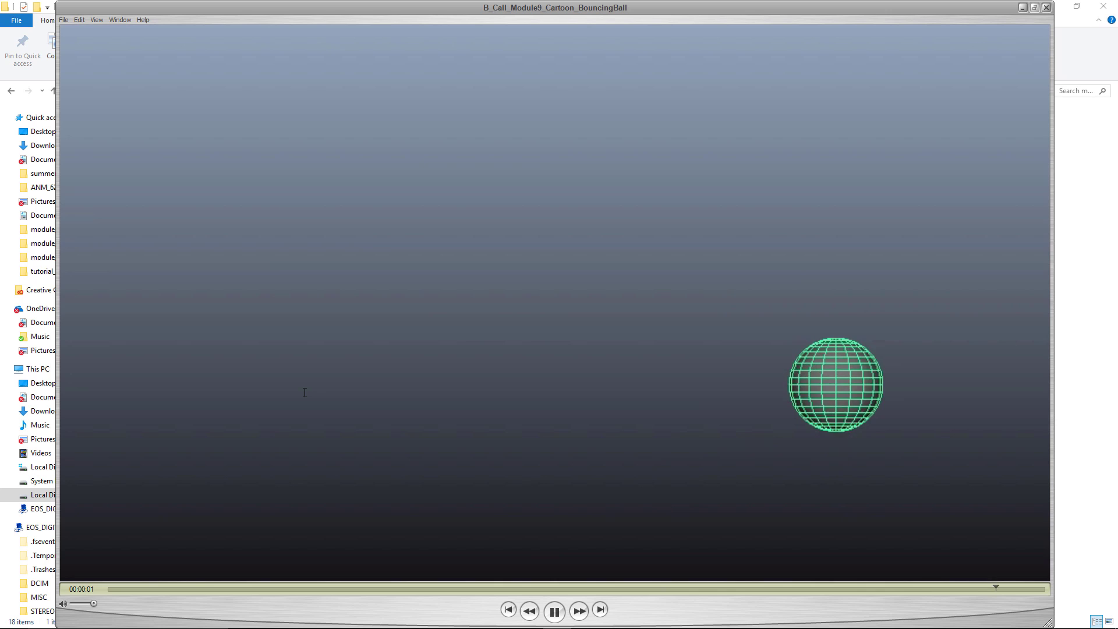
key("space")
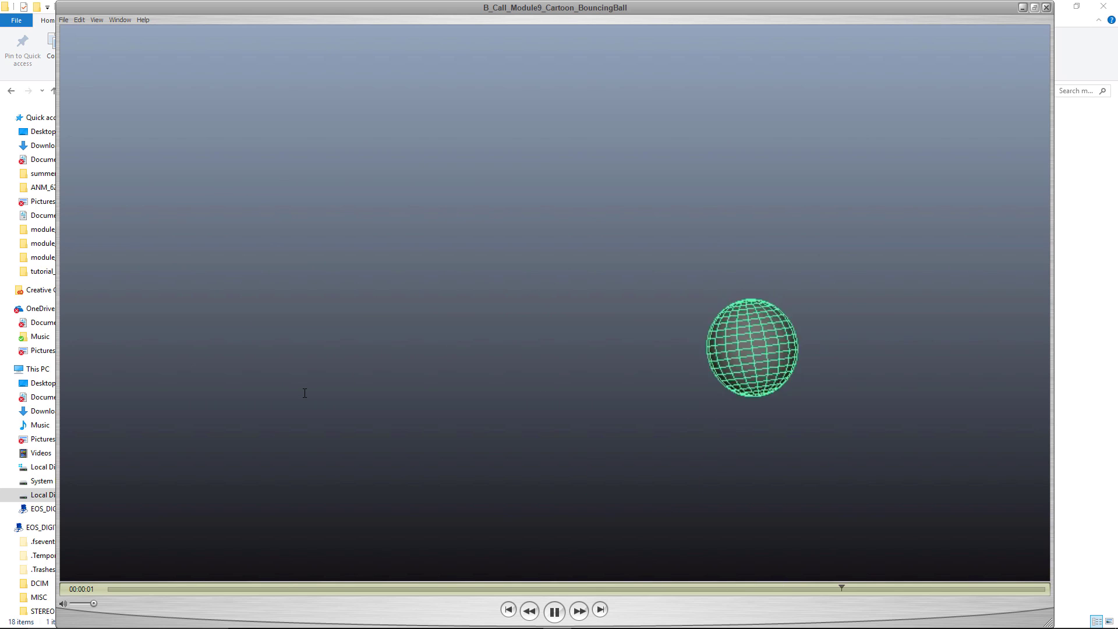
key("space")
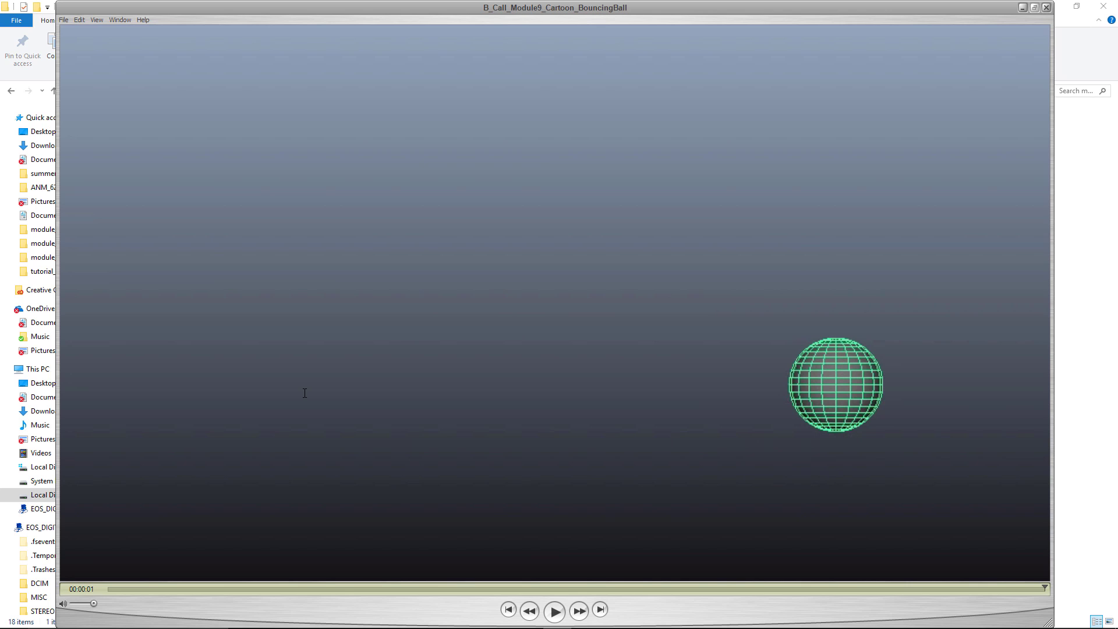
key("space")
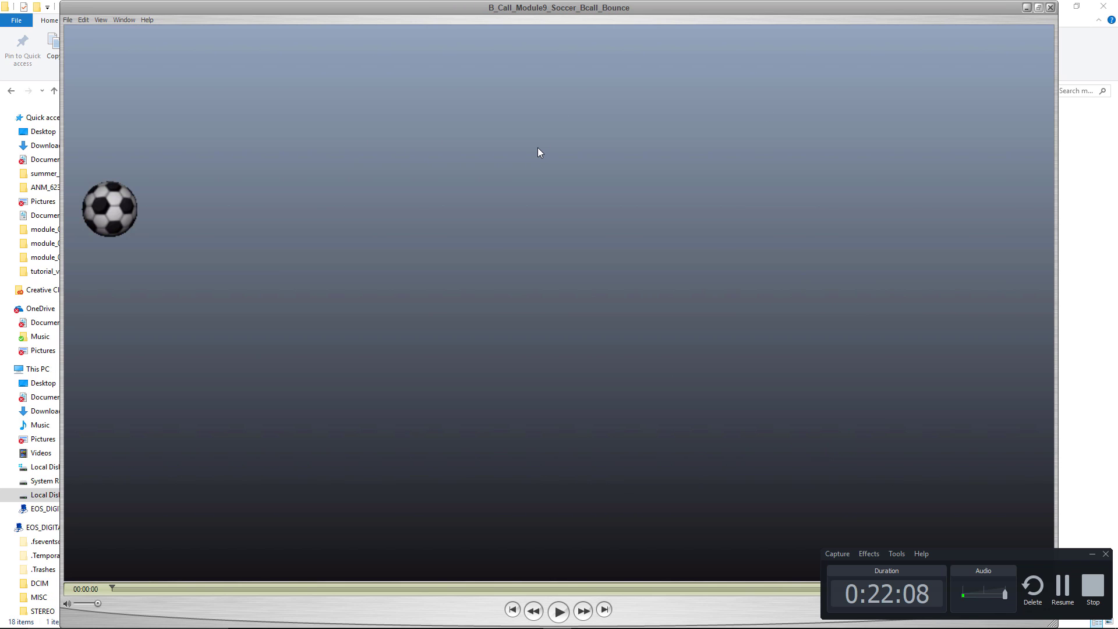
Step: Play the student's soccer ball bounce movie and replay it to judge the motion
key("space")
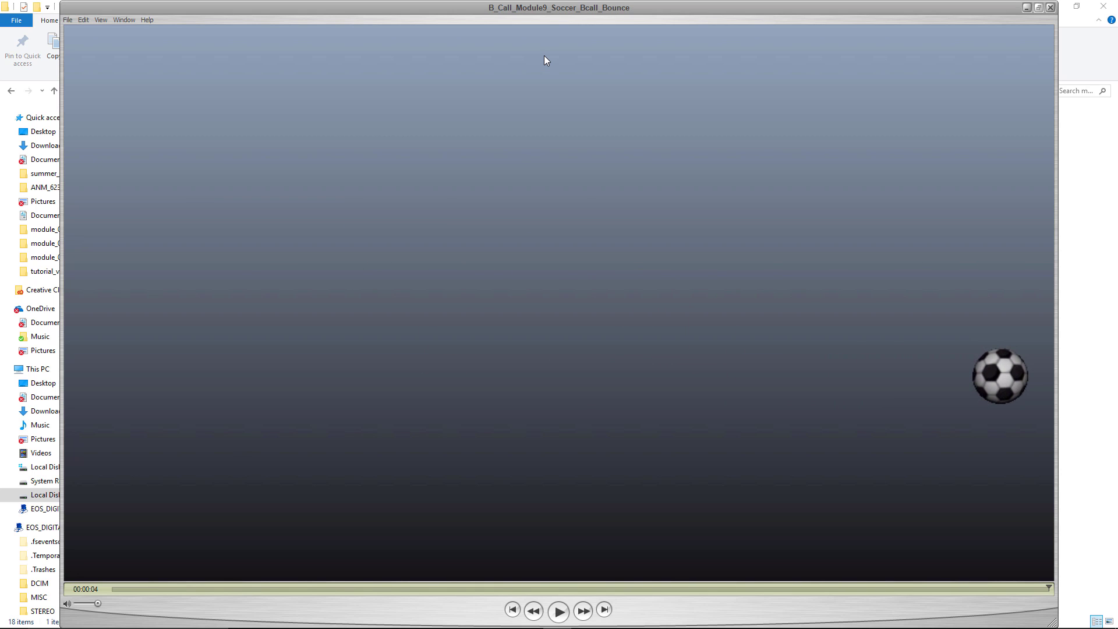
key("space")
key("space")
left_click(104, 20)
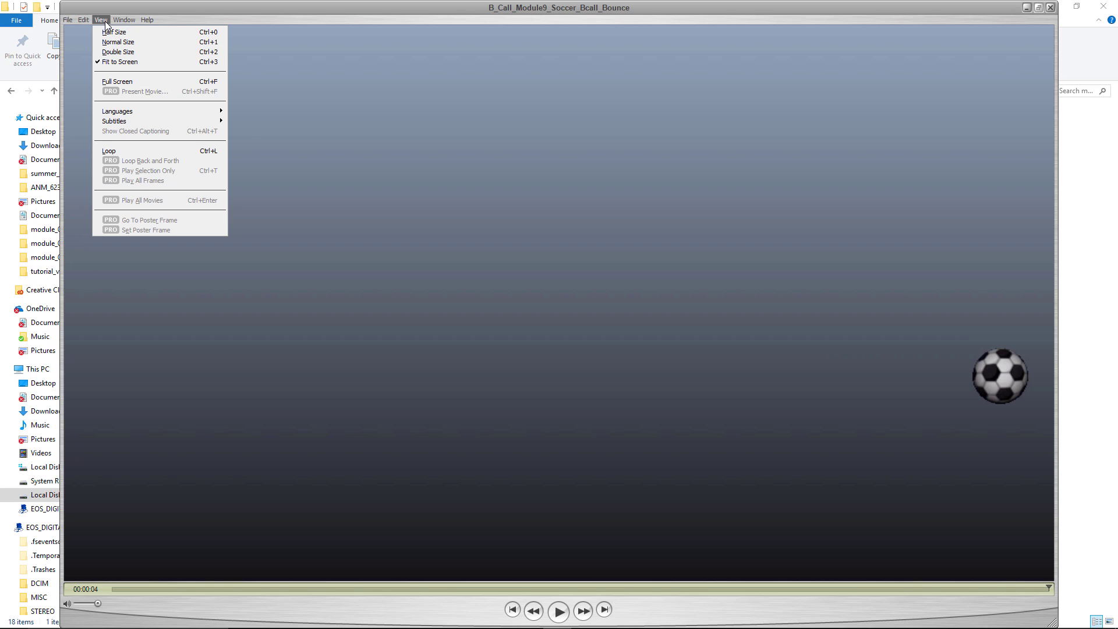
mouse_move(67, 21)
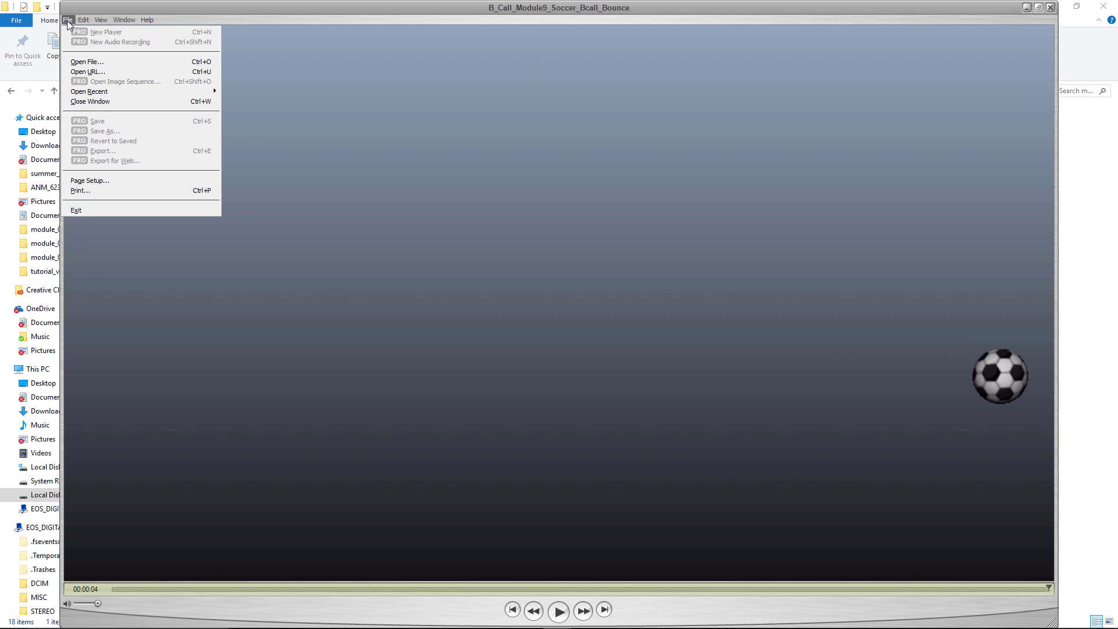
mouse_move(106, 22)
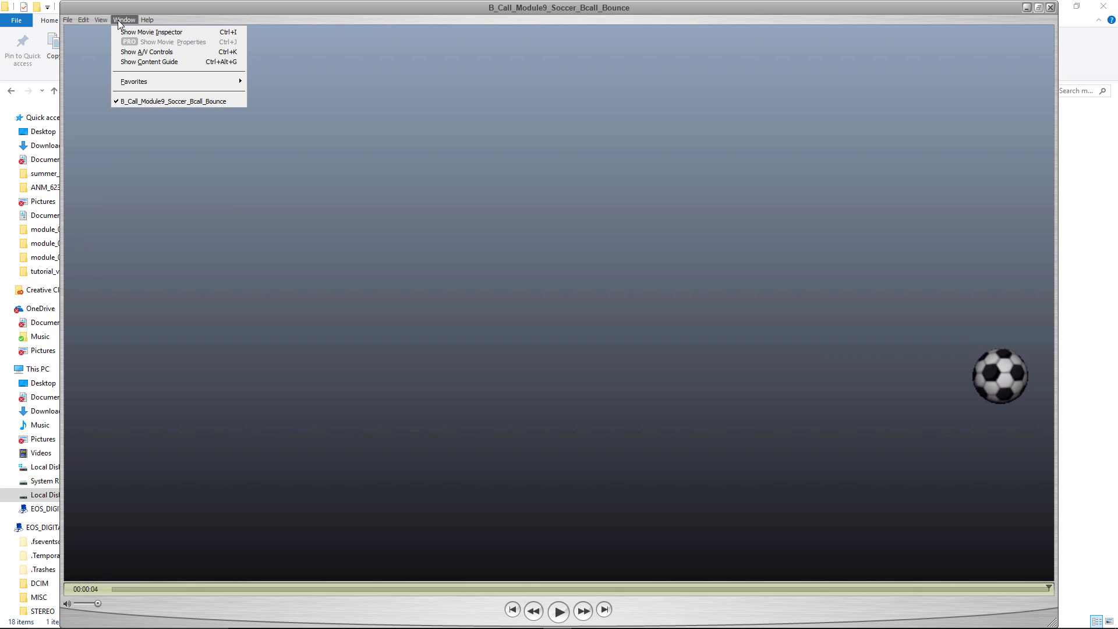
left_click(163, 17)
Step: Play the soccer ball movie from its start to the end, and pause another replay about 2 seconds in
key("space")
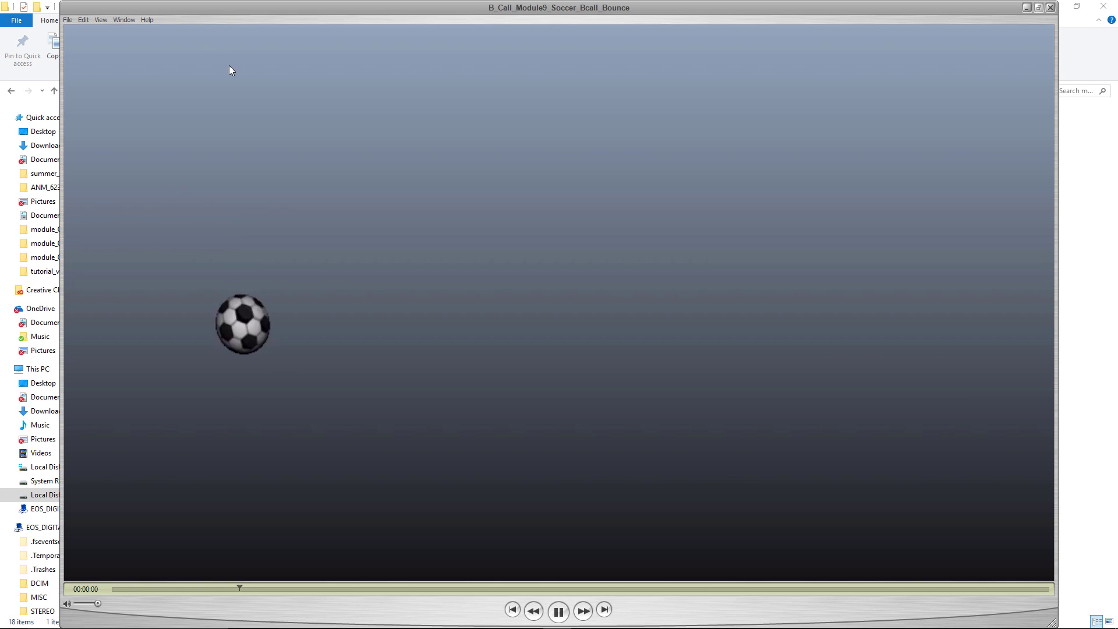
key("space")
left_click(114, 589)
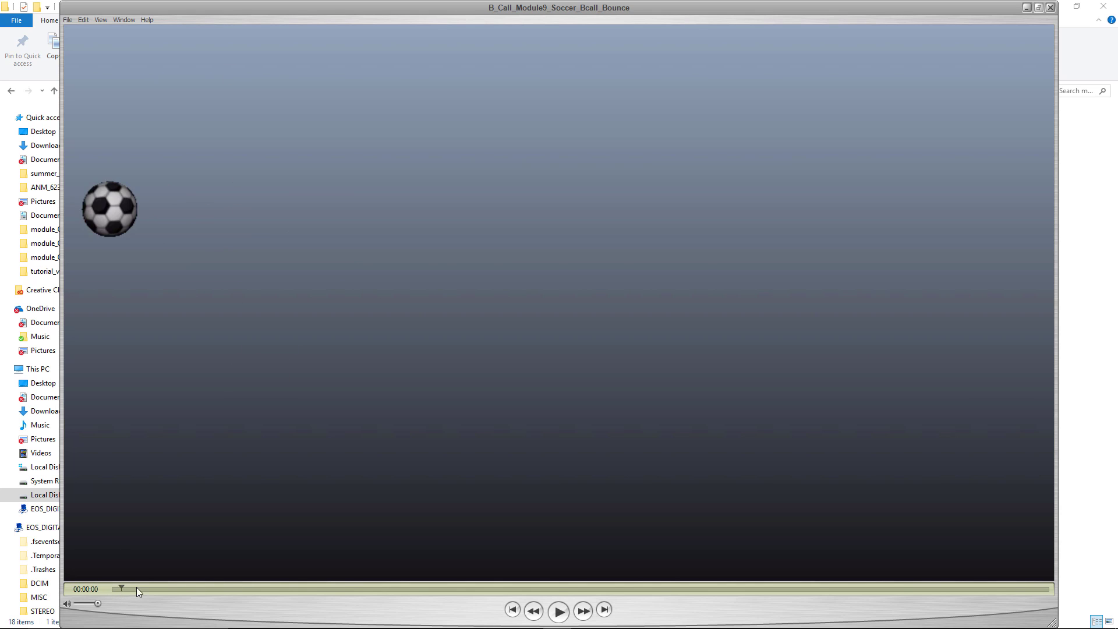
left_click_drag(136, 588, 3, 603)
key("space")
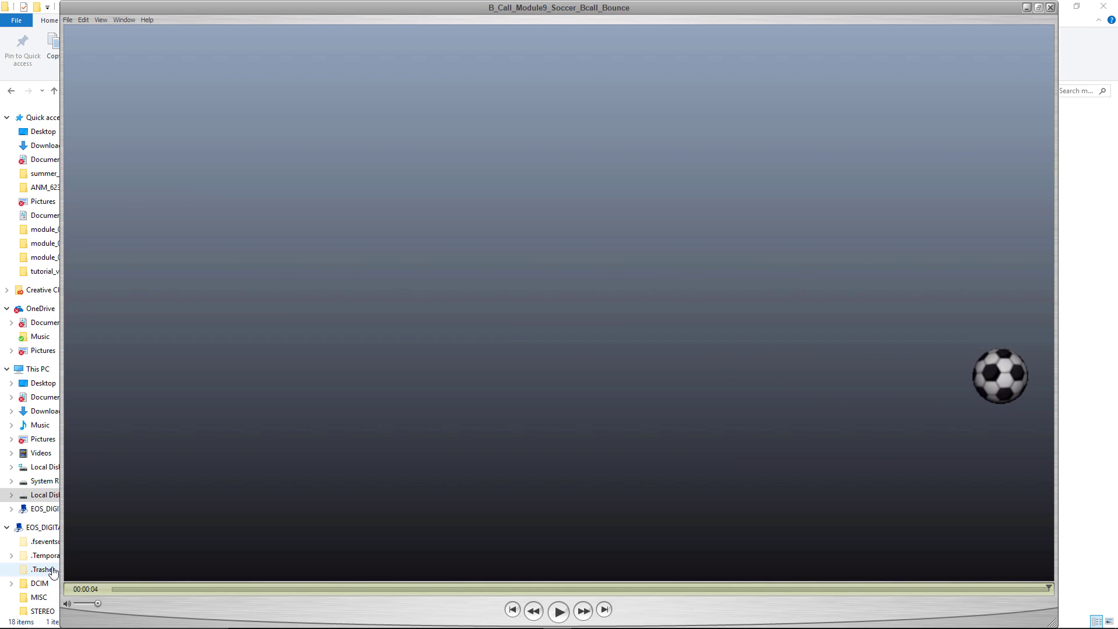
key("space")
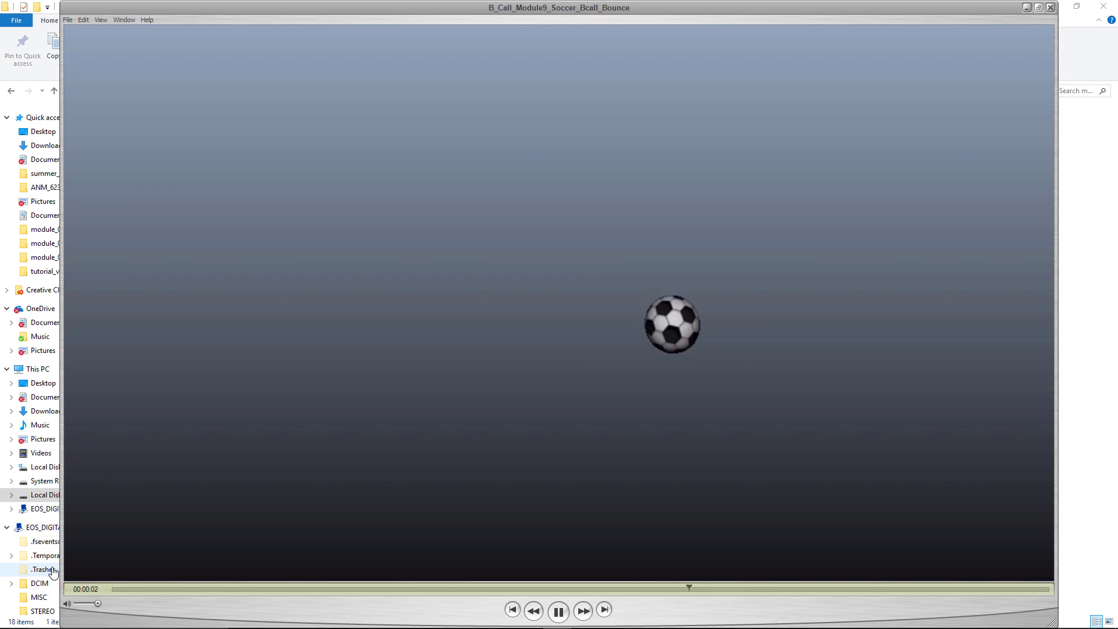
key("space")
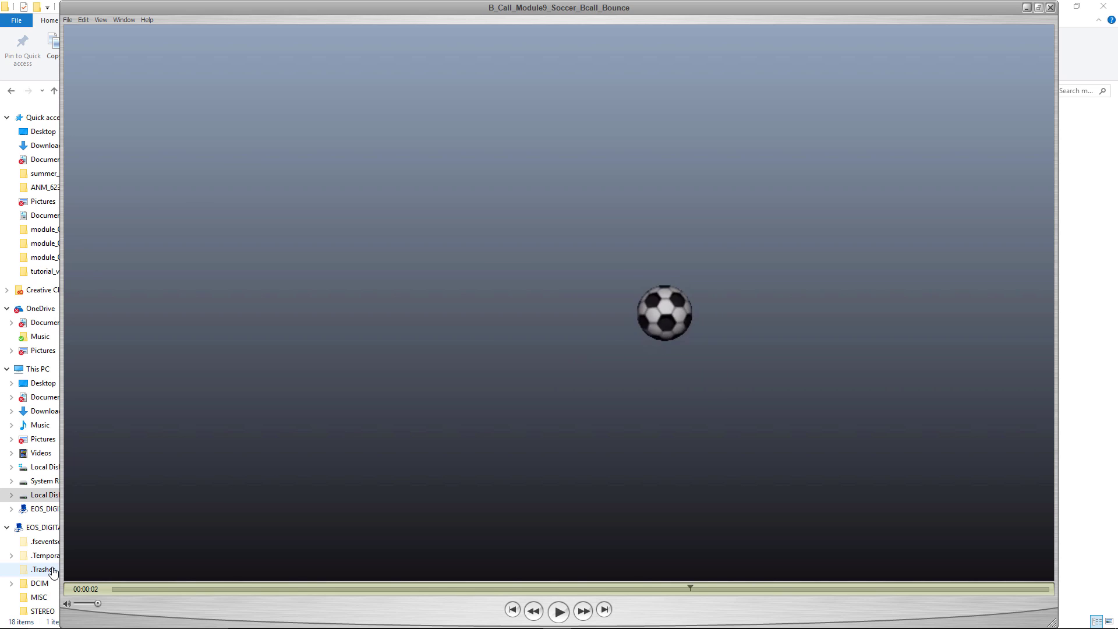
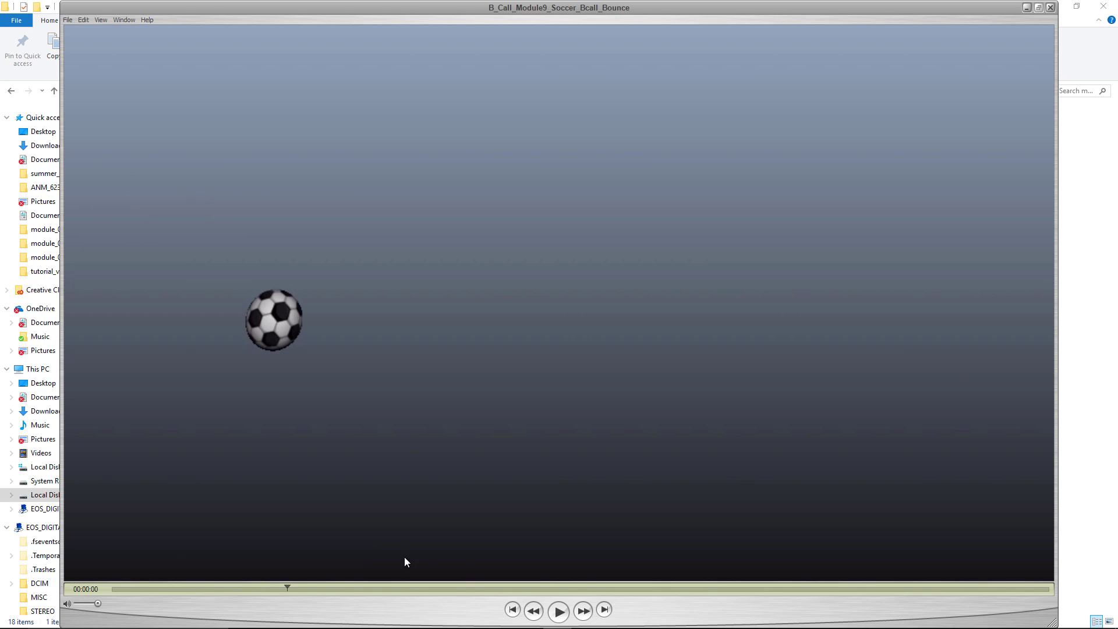
Step: Scrub the soccer ball movie back through its early bounces to the start and replay it
left_click_drag(475, 586, 71, 566)
key("space")
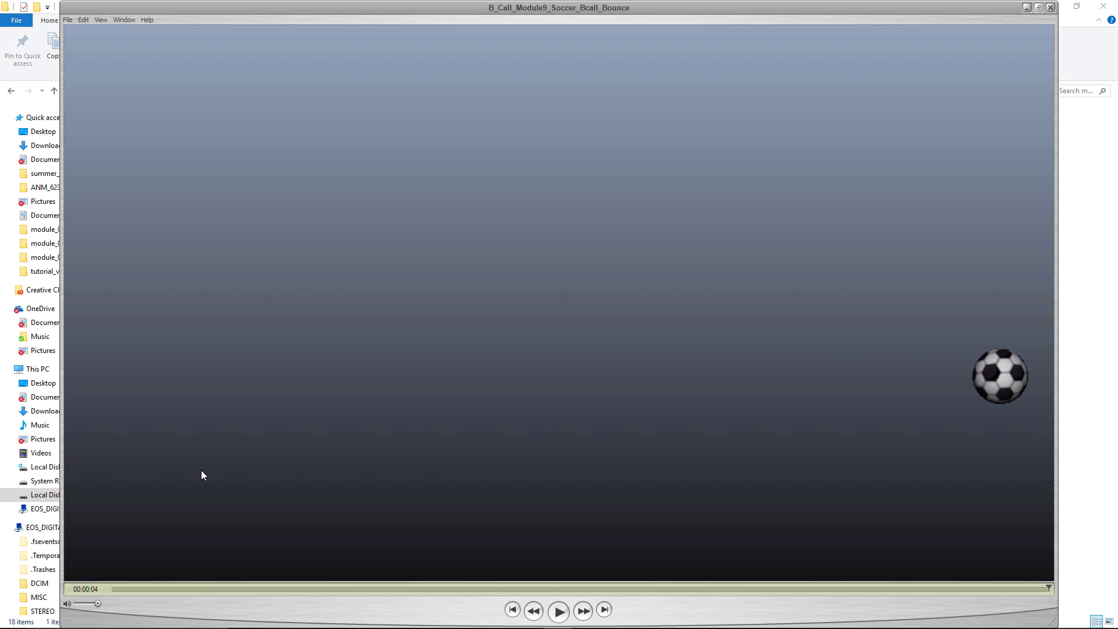
key("space")
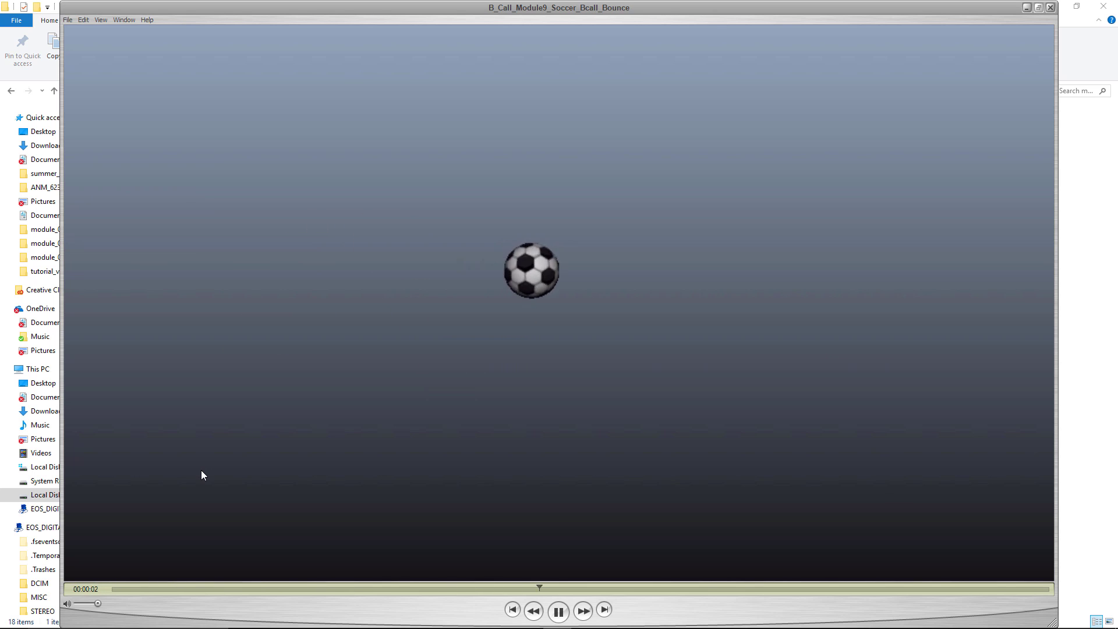
key("space")
Step: Return the soccer ball movie to its first frame and step forward frame by frame
key("Home")
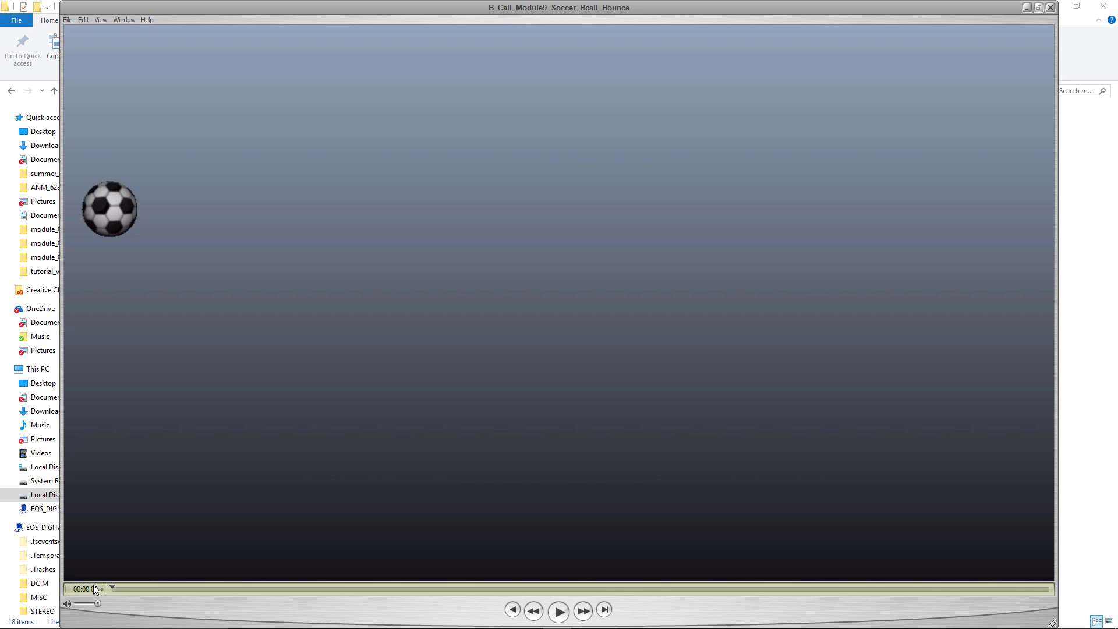
key("Right")
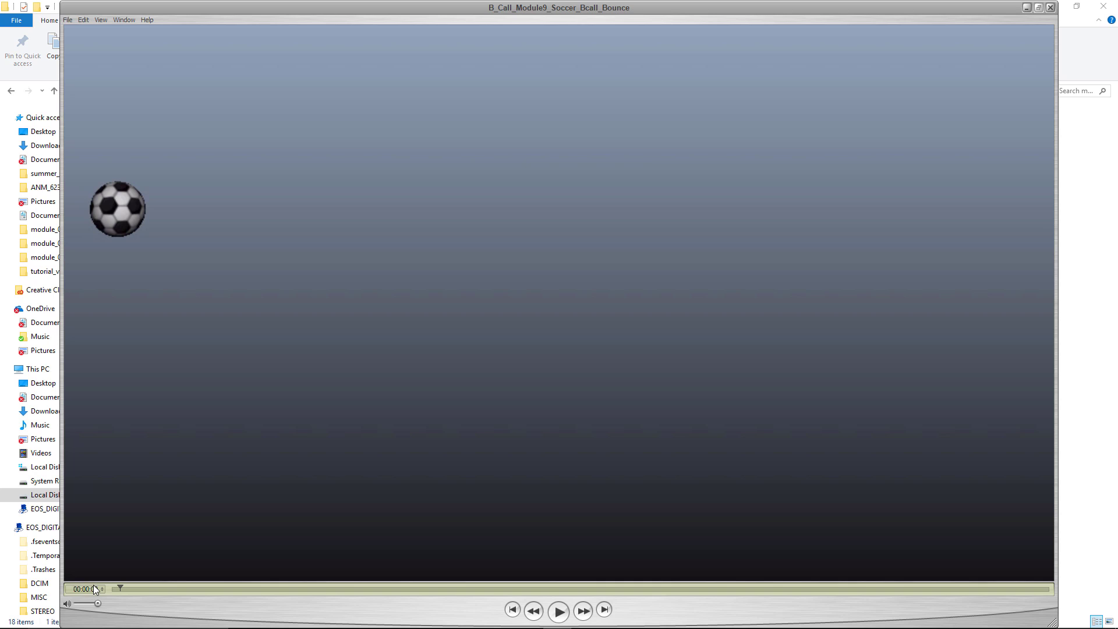
Step: Step frame by frame through the soccer ball's first fall and rebound, and return to the clip's first frame
key("Right")
key("Right")
key("Right")
key("Right")
key("Right")
key("Right")
key("Right")
key("Right")
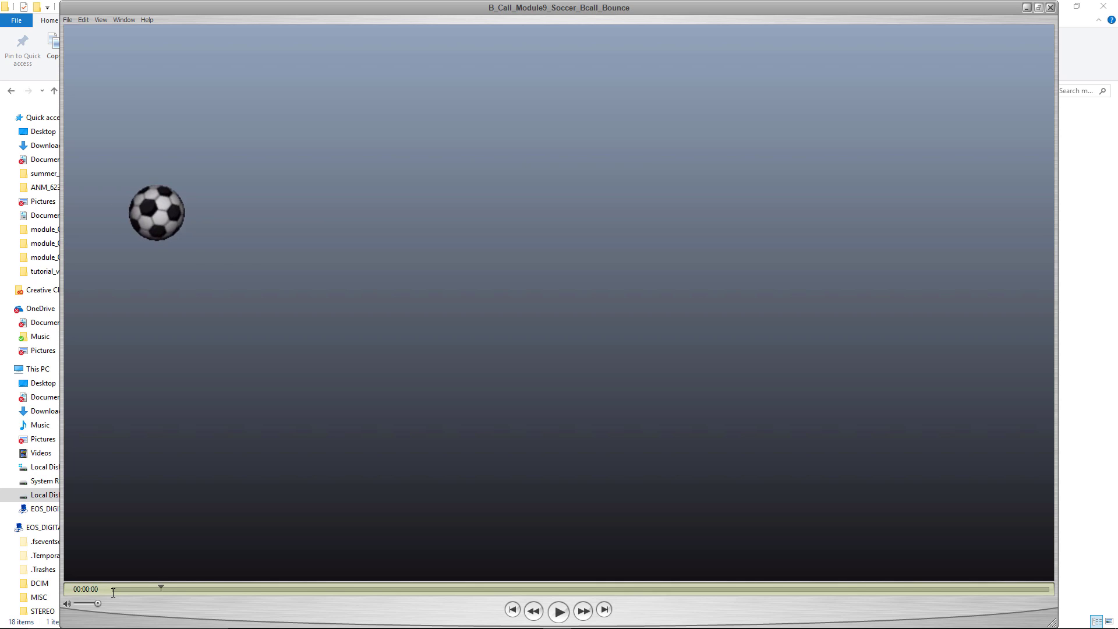
key("Right")
key("Right")
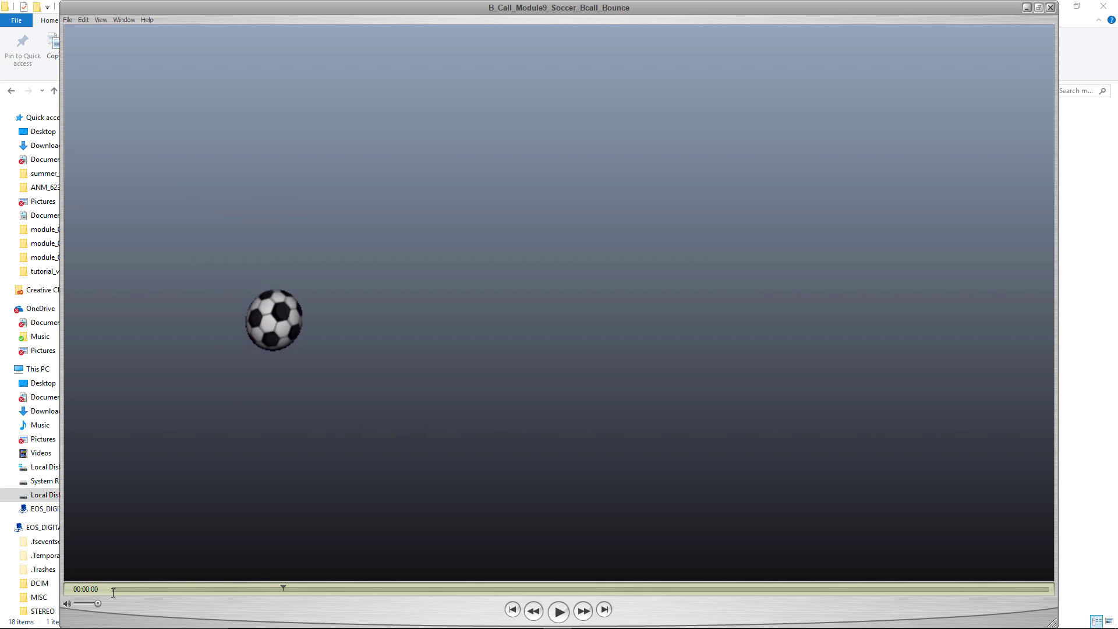
key("Left")
key("Left")
key("Right")
key("Right")
key("Right")
key("Right")
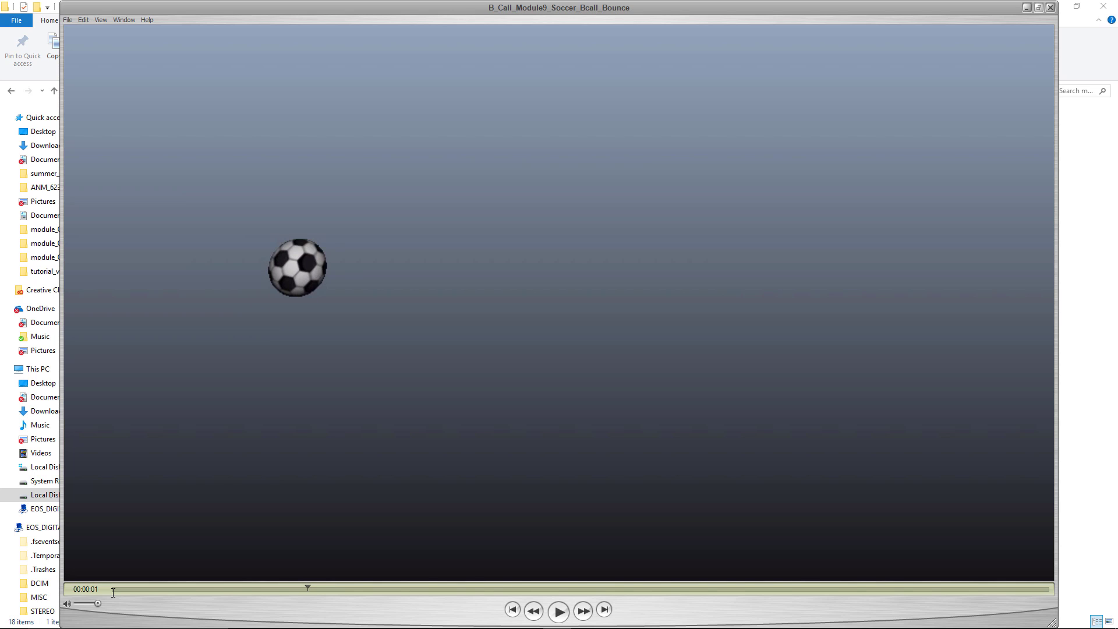
key("Left")
key("Left")
key("Left")
key("Left")
key("Left")
key("Left")
key("Left")
key("Left")
key("Left")
key("Left")
key("Left")
key("Left")
key("Left")
key("Left")
key("Left")
key("Left")
key("Left")
key("Left")
key("Left")
key("Left")
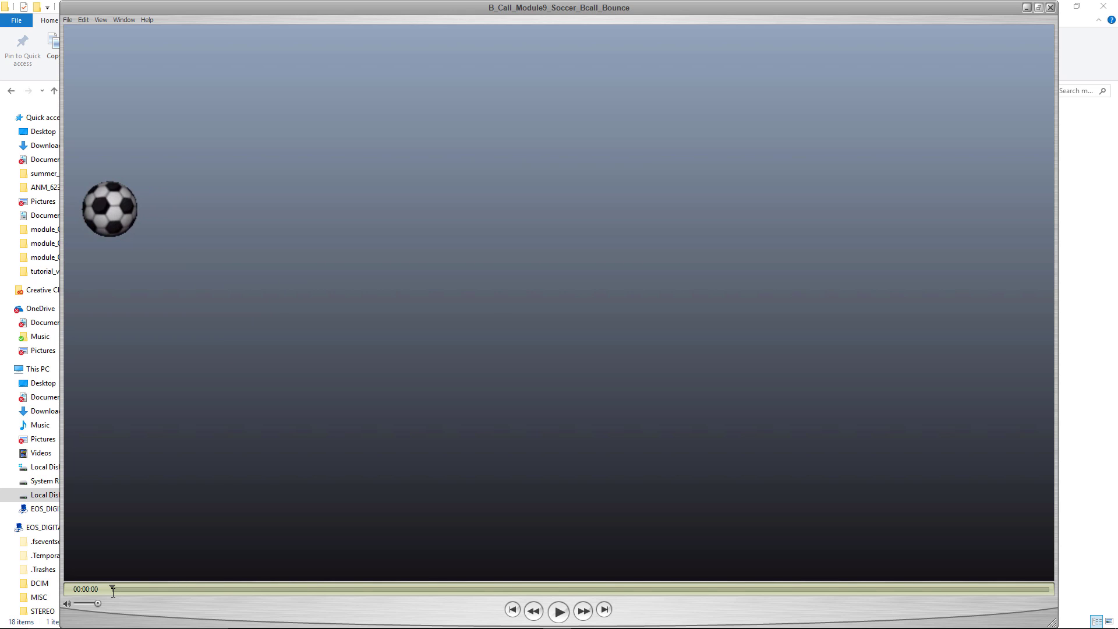
Step: Examine the ball's fall back and forth between the start and the first ground contact, ending on the first frame
key("Right")
key("Right")
key("Right")
key("Right")
key("Right")
key("Right")
key("Right")
key("Right")
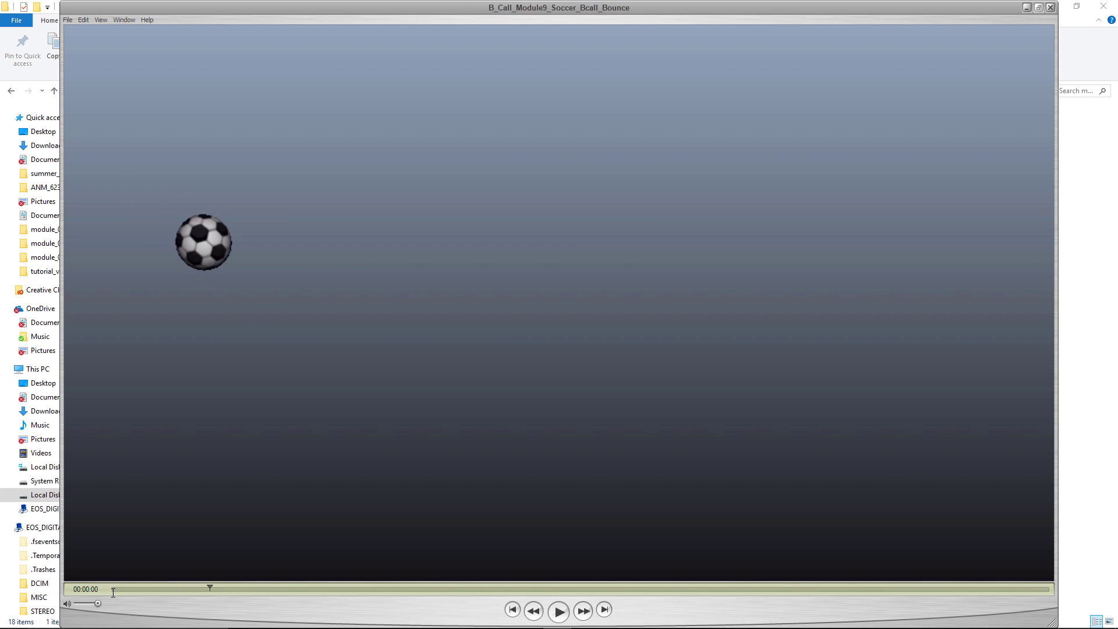
key("Left")
key("Left")
key("Left")
key("Left")
key("Left")
key("Left")
key("Left")
key("Left")
key("Right")
key("Right")
key("Right")
key("Right")
key("Right")
key("Right")
key("Right")
key("Right")
key("Right")
key("Right")
key("Right")
key("Right")
key("Right")
key("Right")
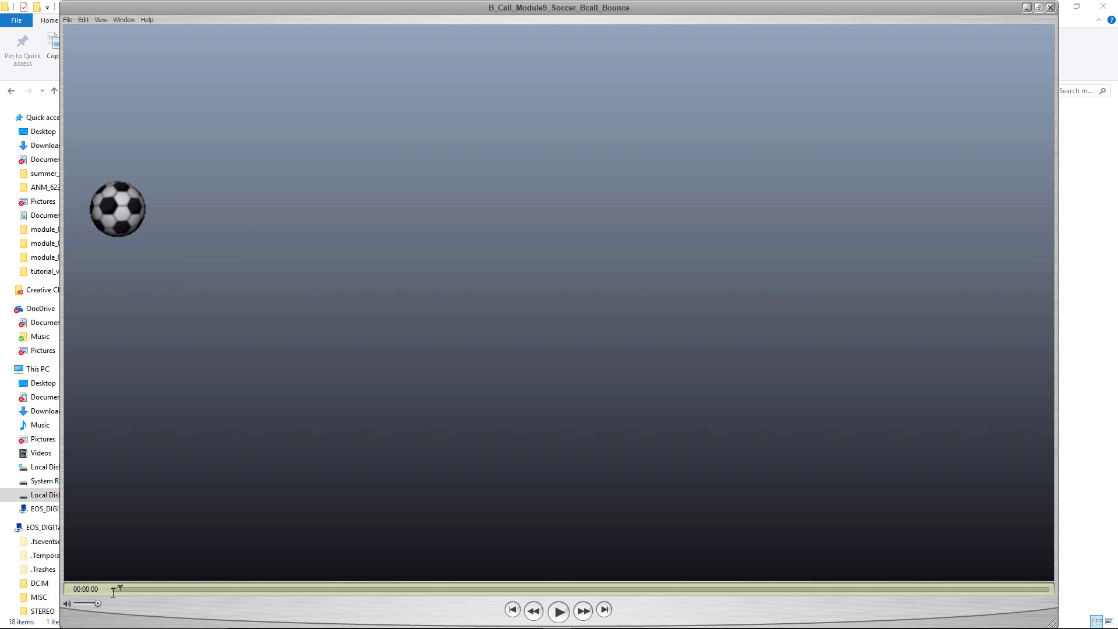
key("Left")
key("Left")
key("Left")
key("Left")
key("Left")
key("Left")
key("Left")
key("Left")
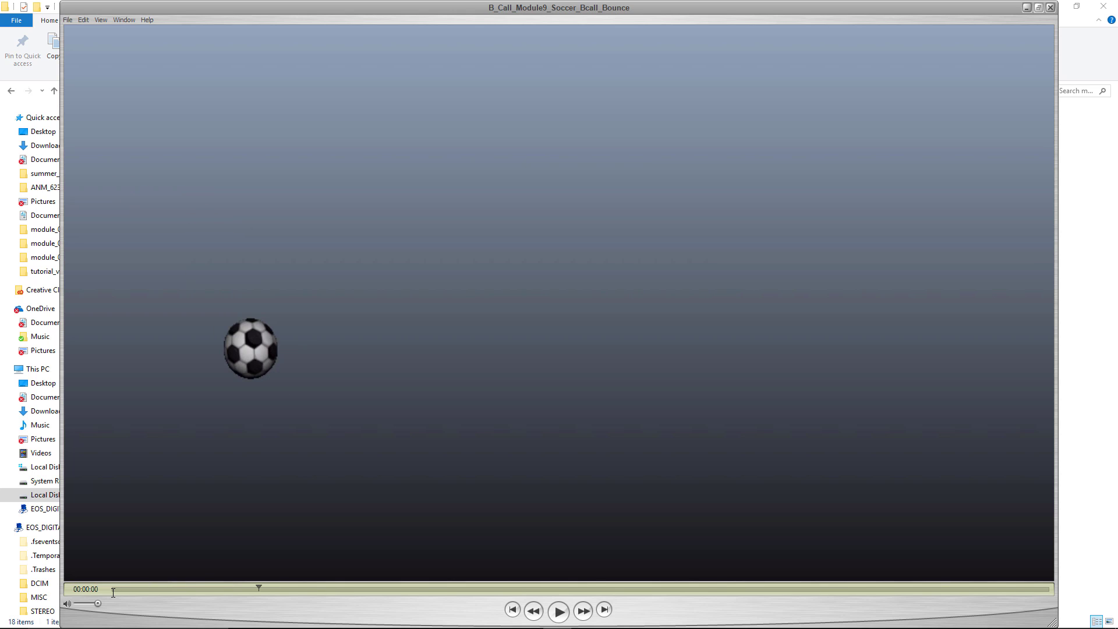
key("Left")
key("Left")
key("Left")
key("Left")
key("Left")
key("Left")
key("Left")
key("Left")
key("Left")
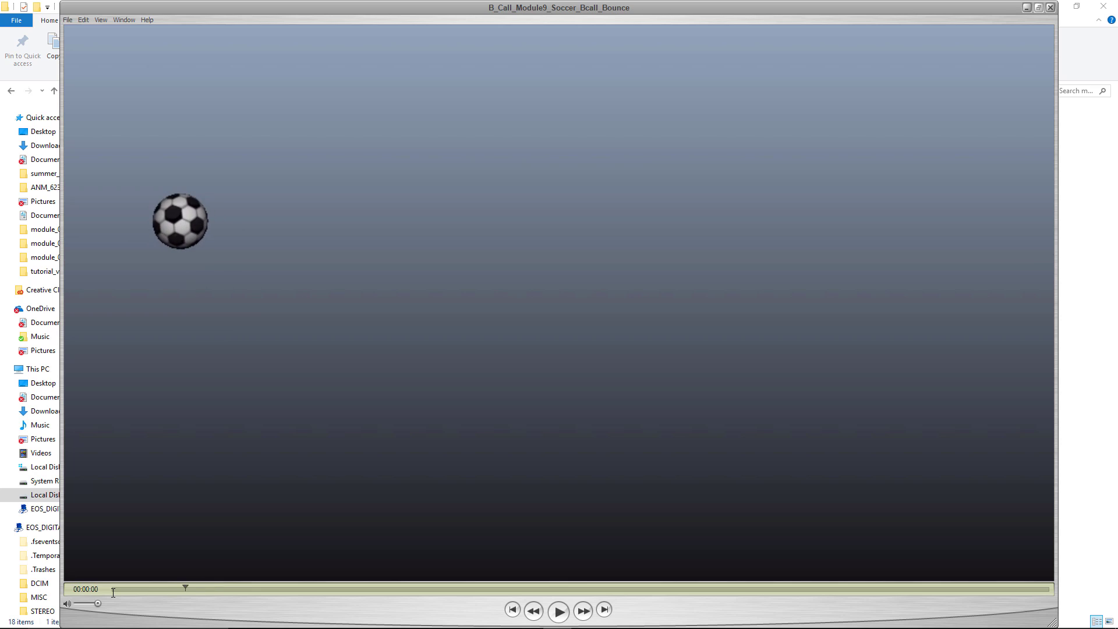
key("Left")
key("Left")
key("Left")
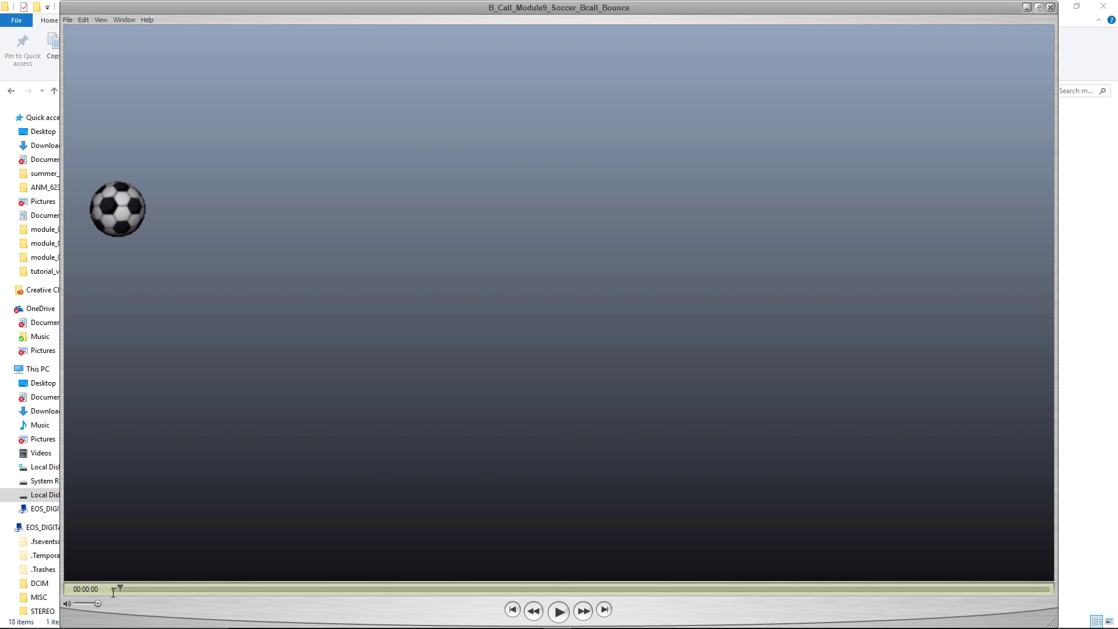
key("Left")
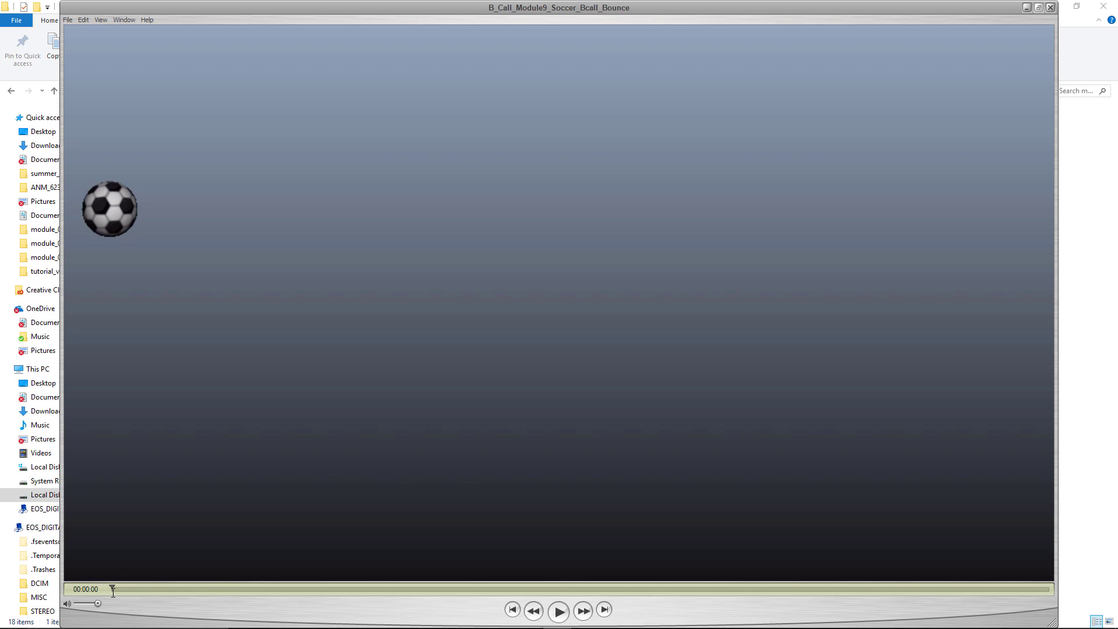
Step: Examine the spacing of the ball's opening ten frames and return to the start of the clip
key("Right")
key("Right")
key("Right")
key("Right")
key("Right")
key("Right")
key("Right")
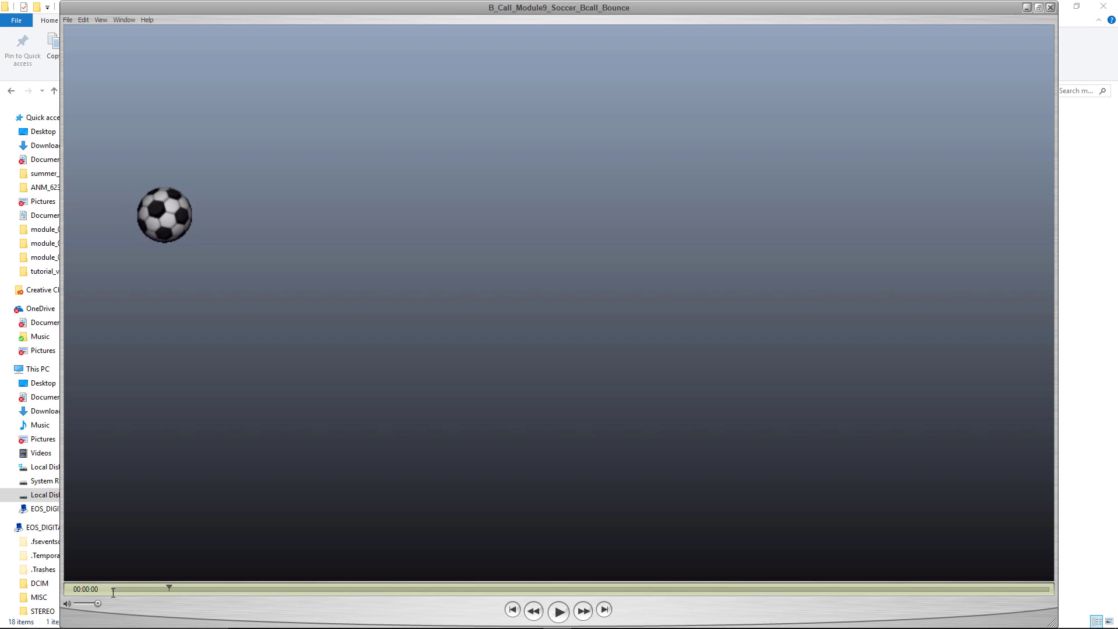
key("Right")
key("Right")
key("Right")
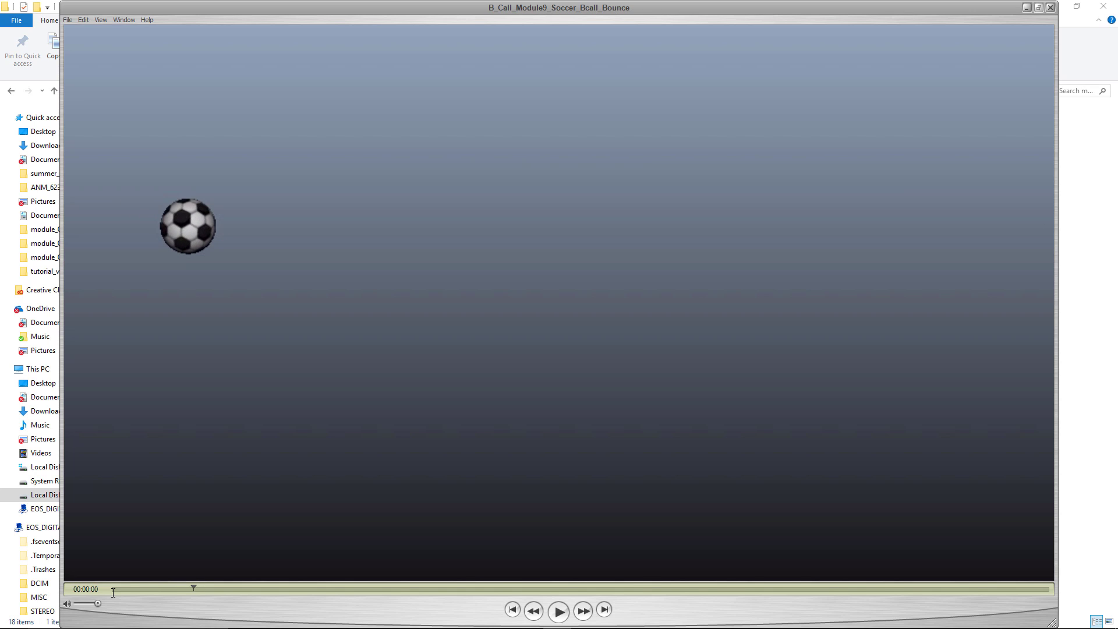
key("Left")
key("Left")
key("Left")
key("Left")
key("Left")
key("Left")
key("Left")
key("Left")
key("Left")
key("Left")
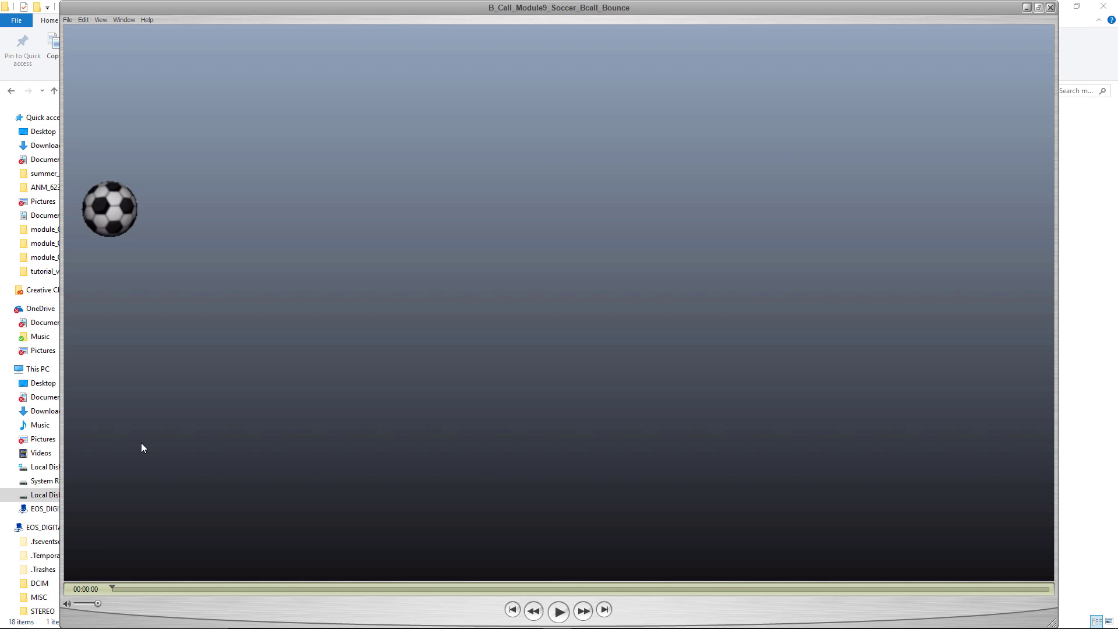
Step: Switch to the stair plastic ball scene in Maya and play its animation from the first frame
key("alt+Tab")
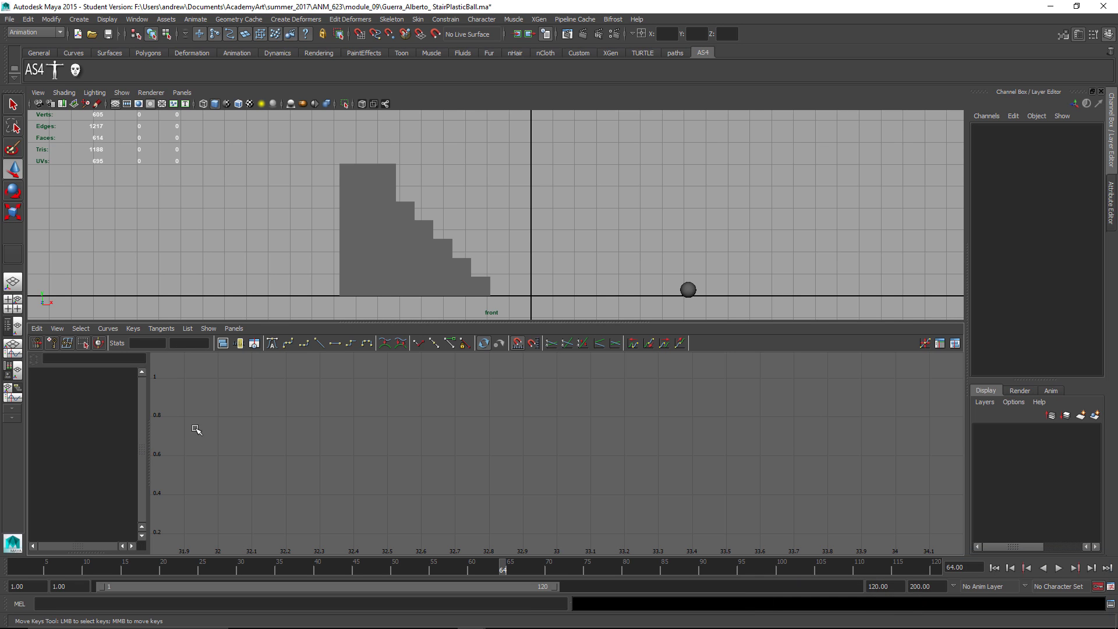
left_click(994, 568)
left_click(1058, 568)
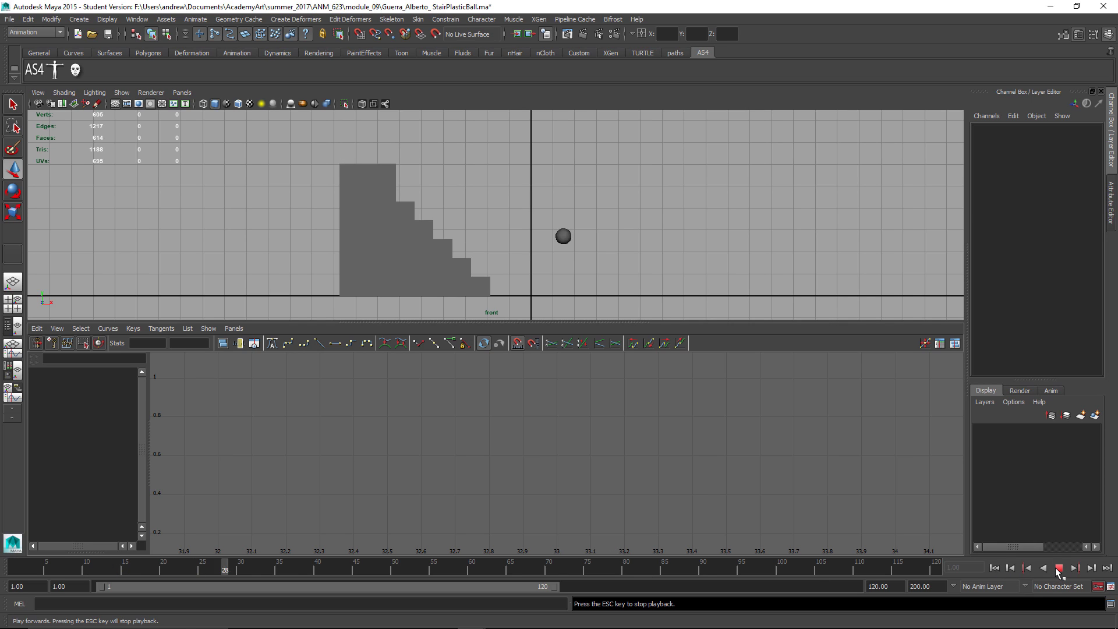
left_click(1058, 568)
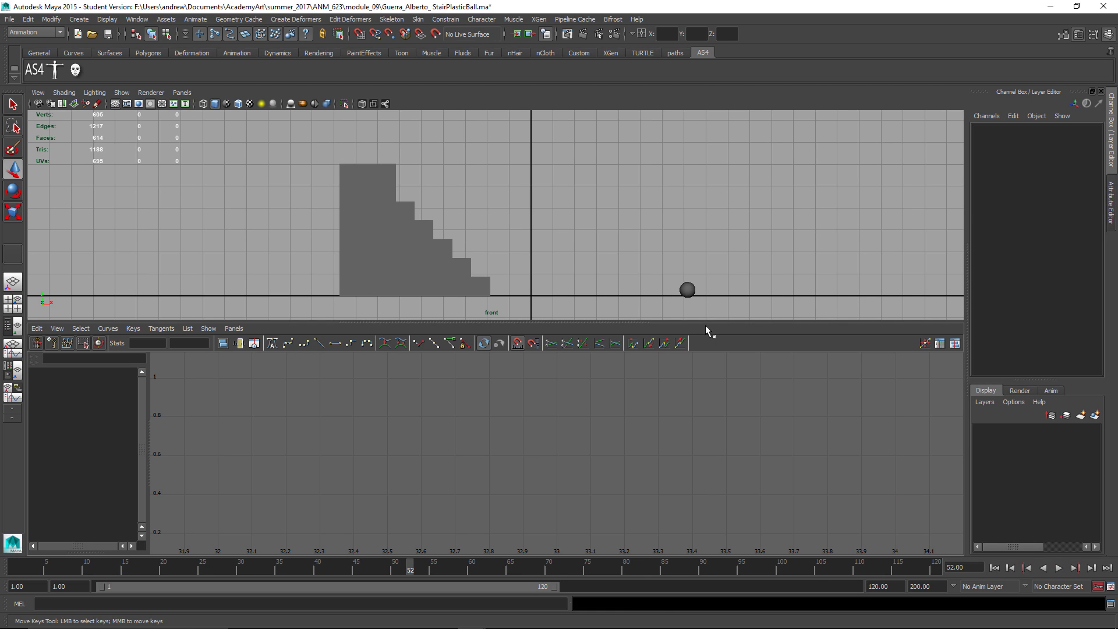
Step: Compress all of the stair ball's keys in the timeline so they end at frame 26, and play the retimed animation
left_click(687, 291)
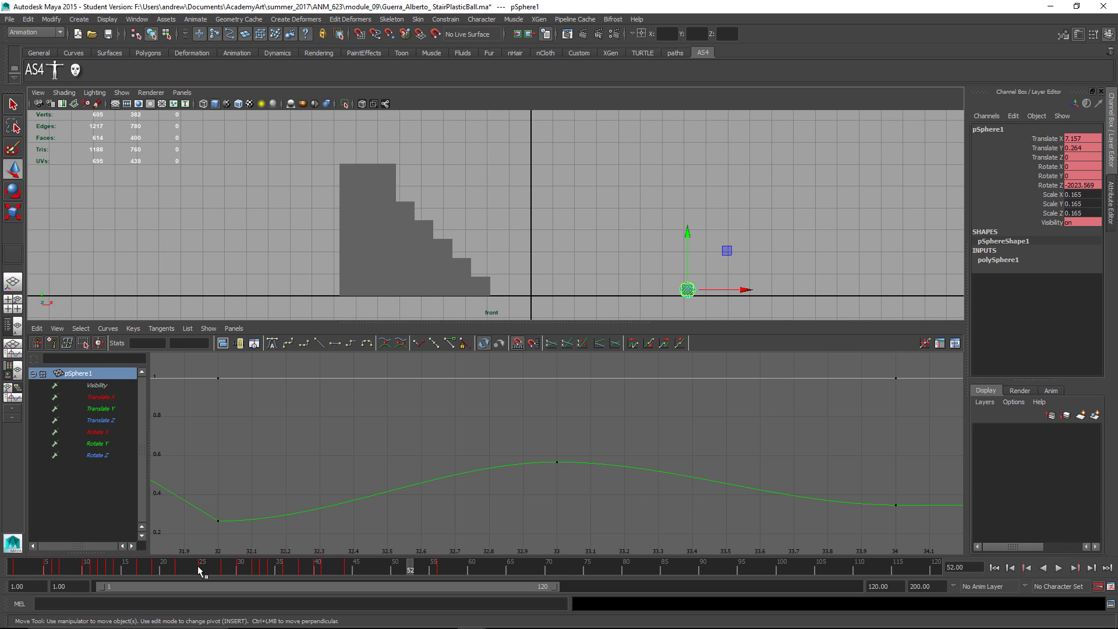
left_click_drag(450, 566, 15, 568, "shift")
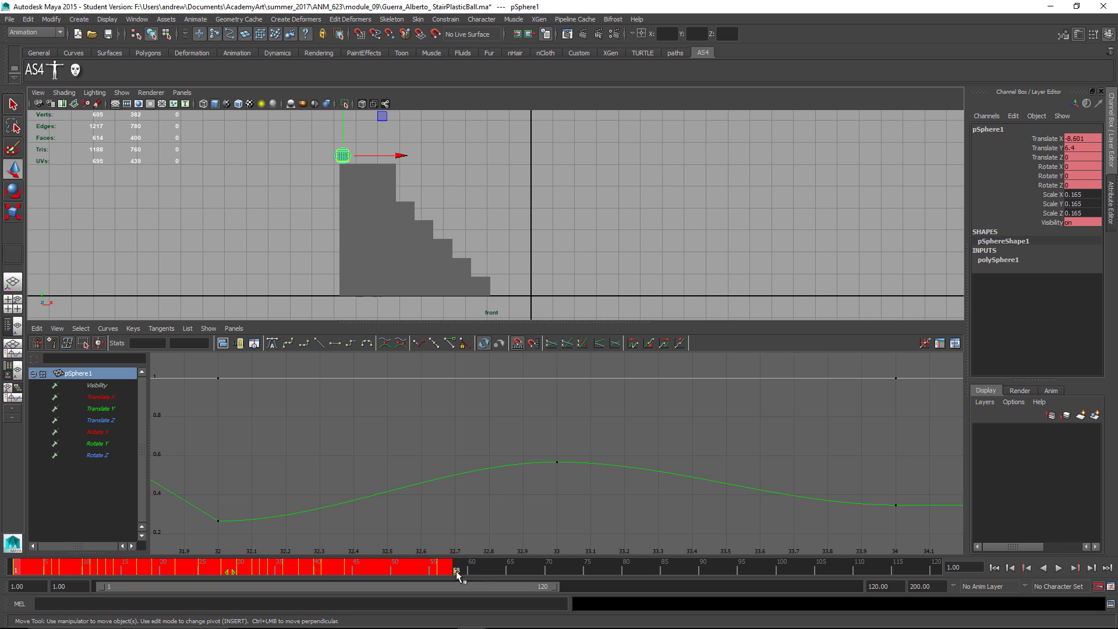
left_click_drag(458, 575, 205, 572)
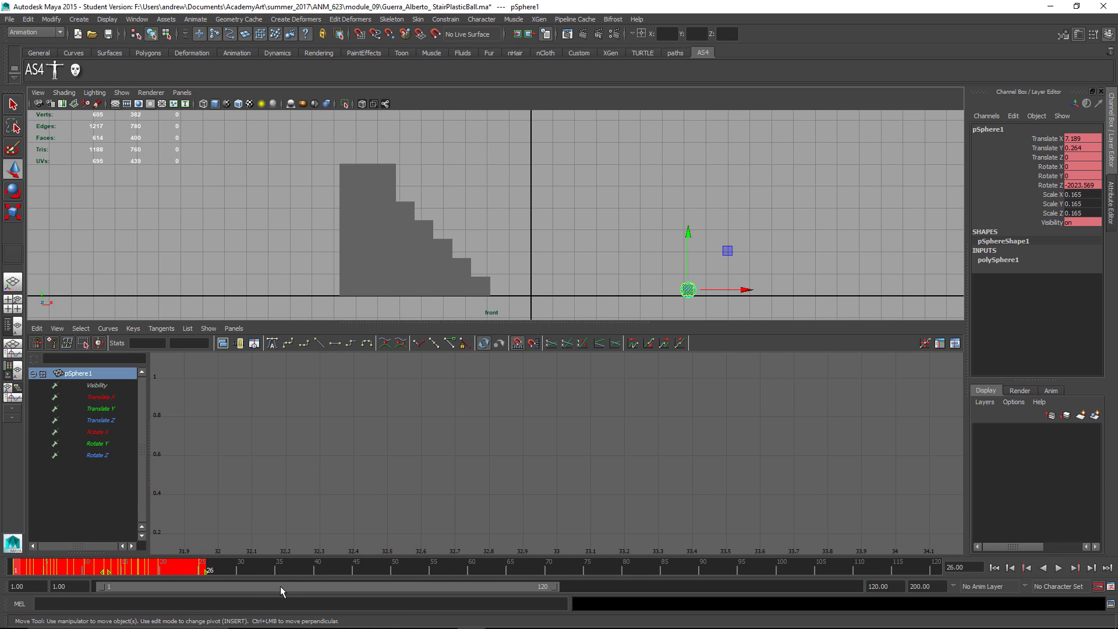
left_click(1059, 568)
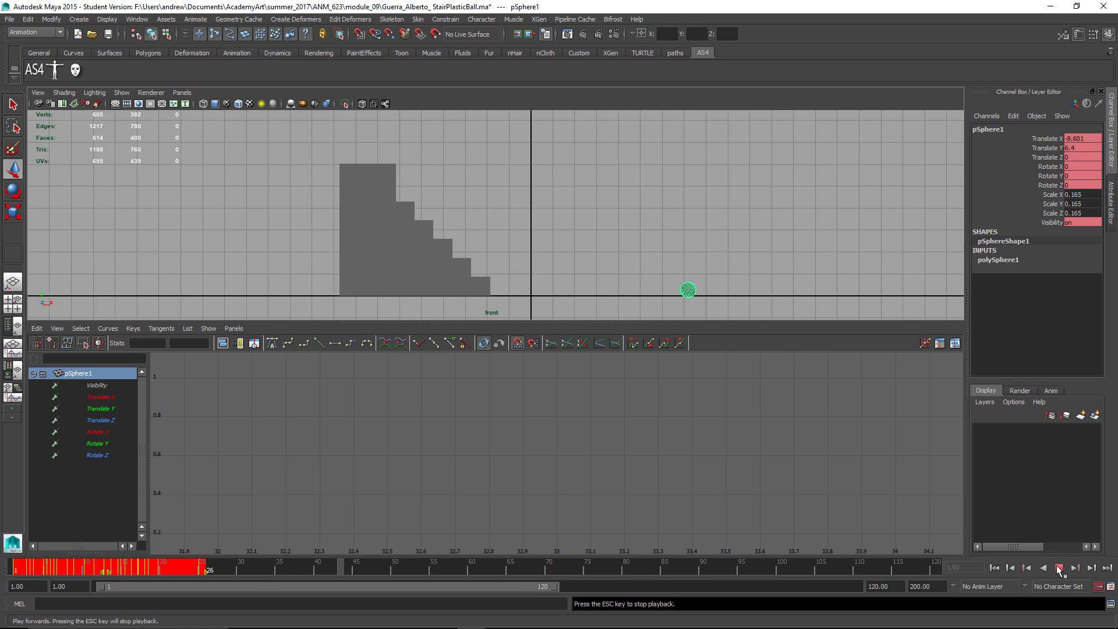
left_click(1059, 567)
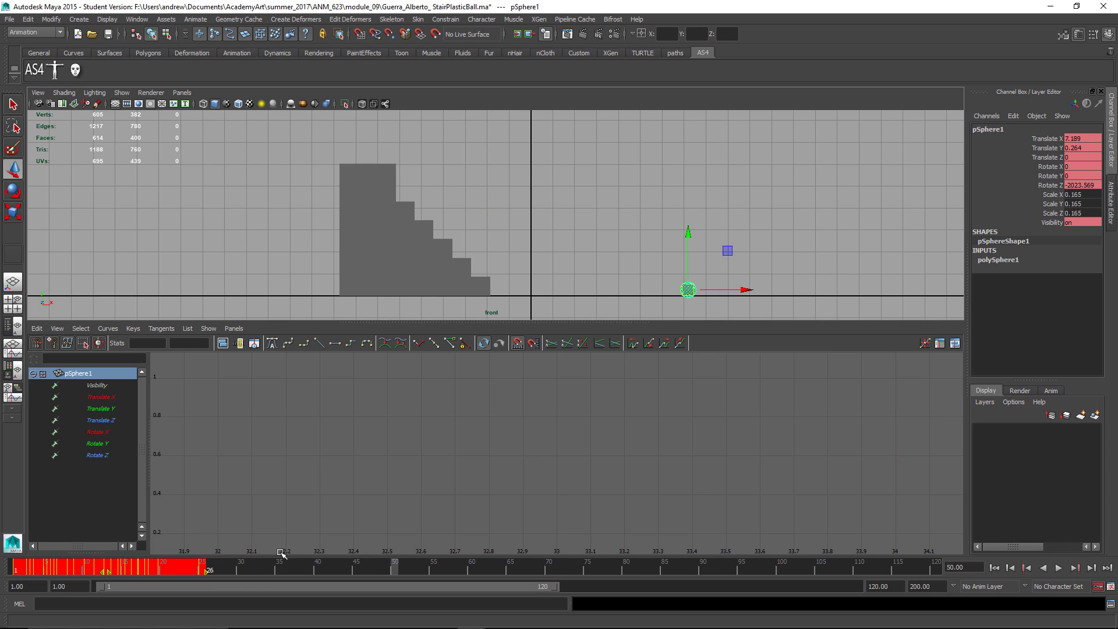
Step: Try snapping the compressed keys to whole frames, and undo both the snap and the retiming
right_click(164, 572)
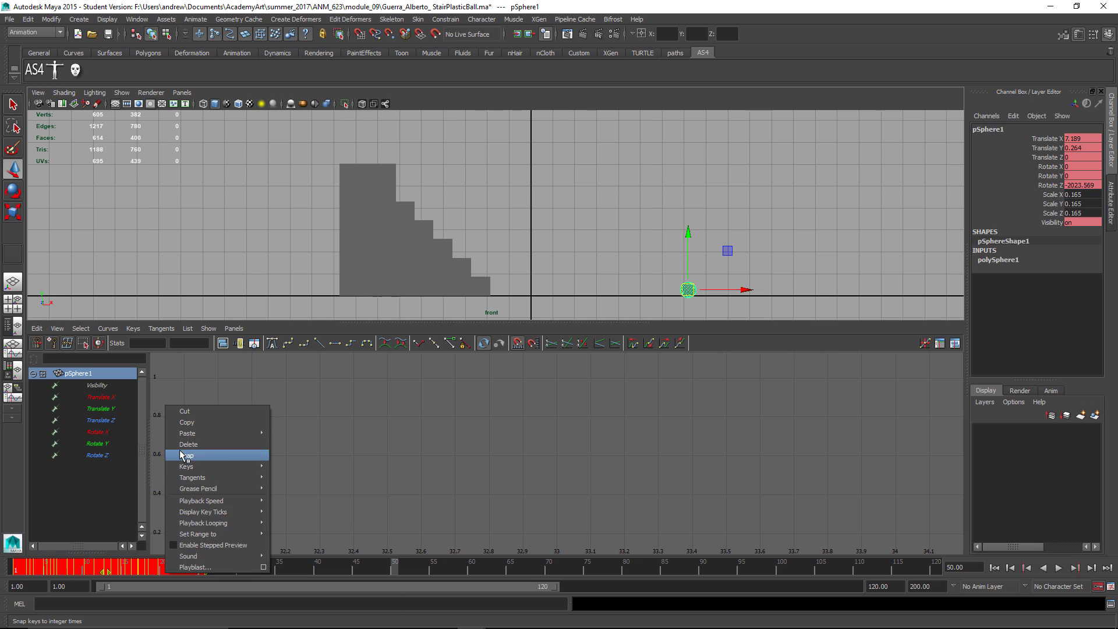
left_click(169, 471)
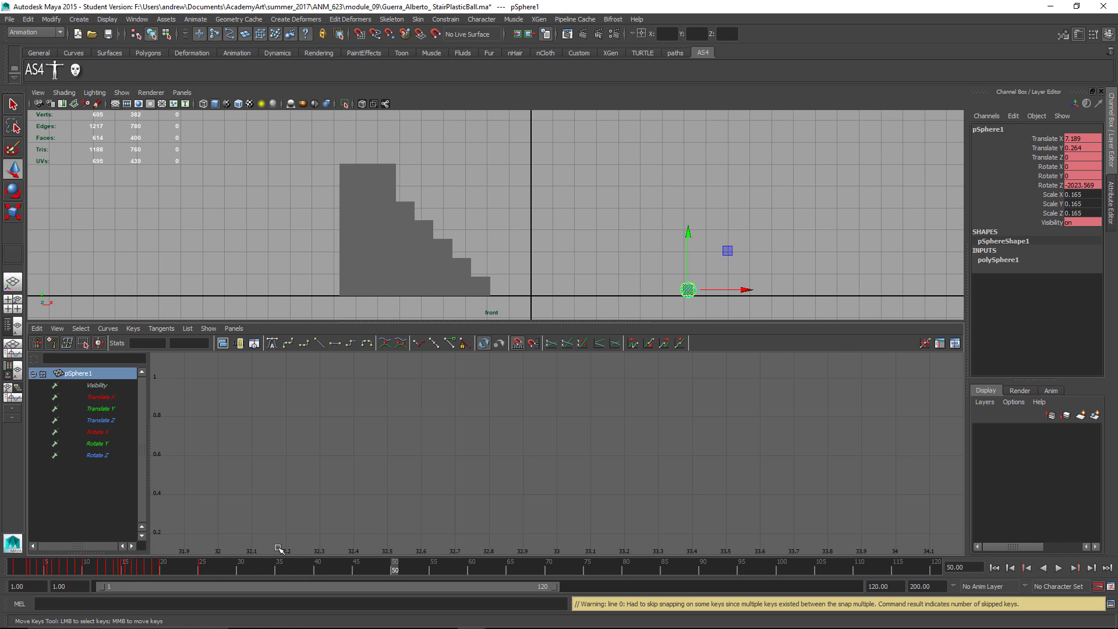
key("ctrl+z")
key("ctrl+z")
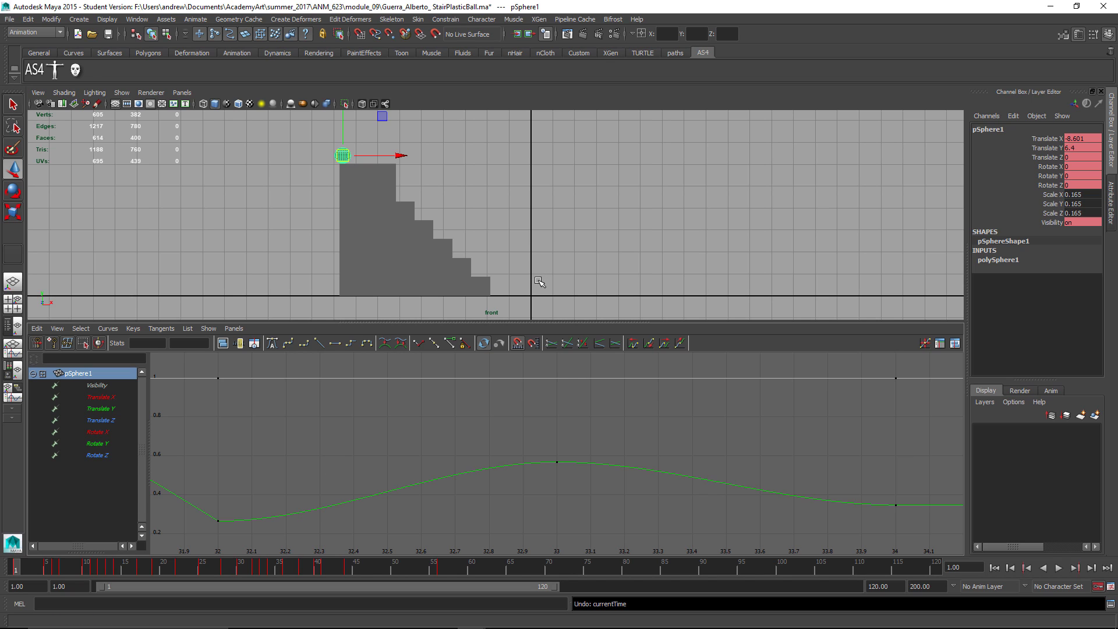
Step: Switch to the cartoony bounce scene in the other Maya window and play its animation from the first frame
key("alt+Tab")
key("alt+Tab")
key("alt+Tab")
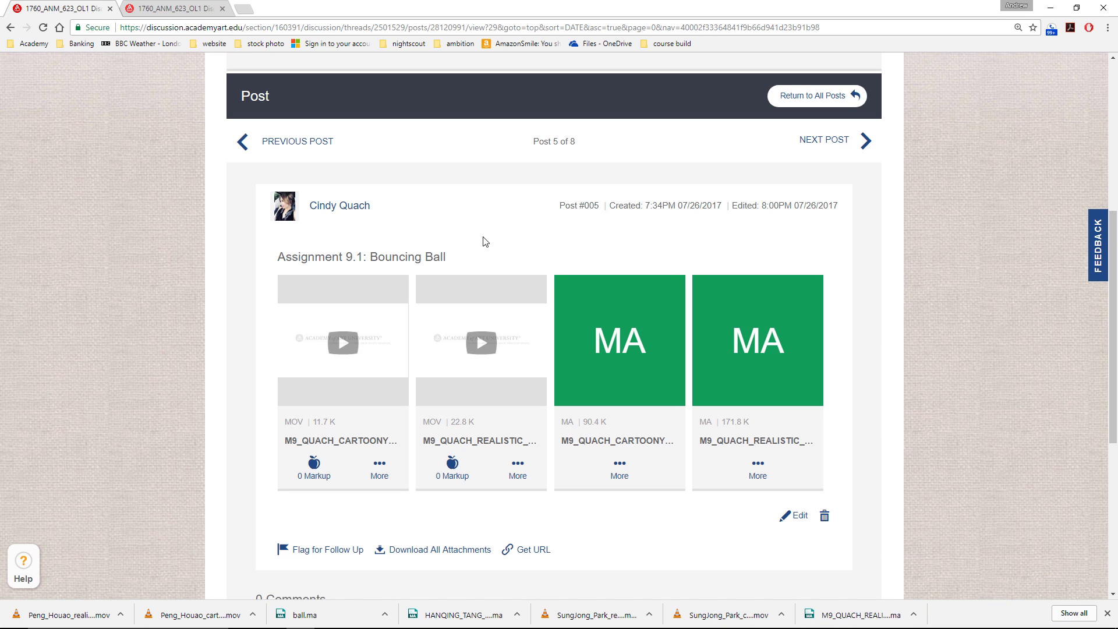
key("alt+Tab")
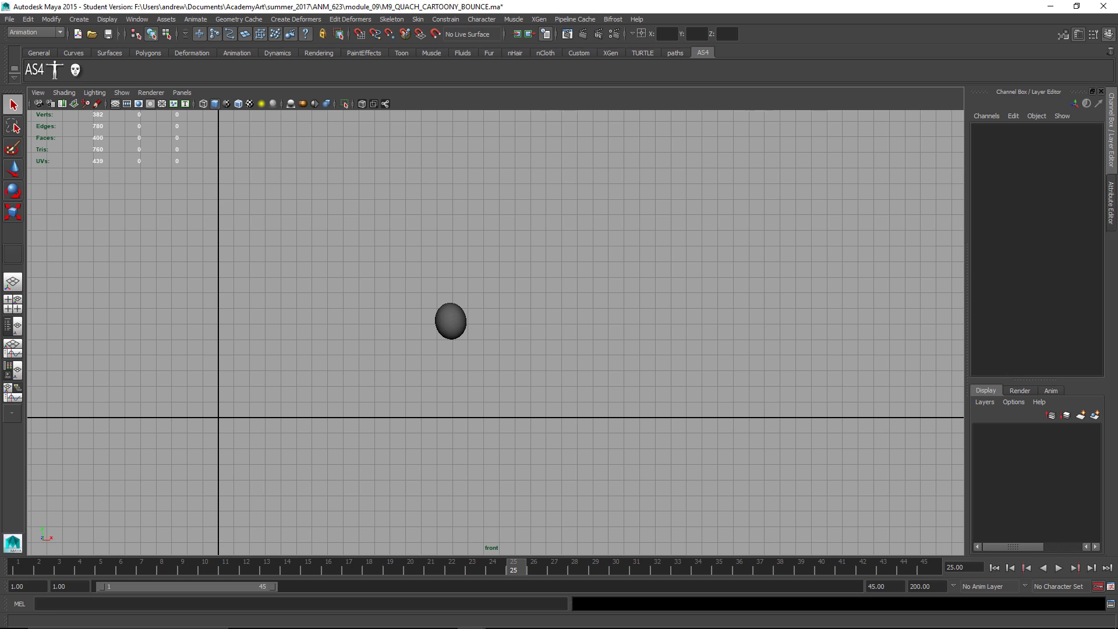
left_click(994, 567)
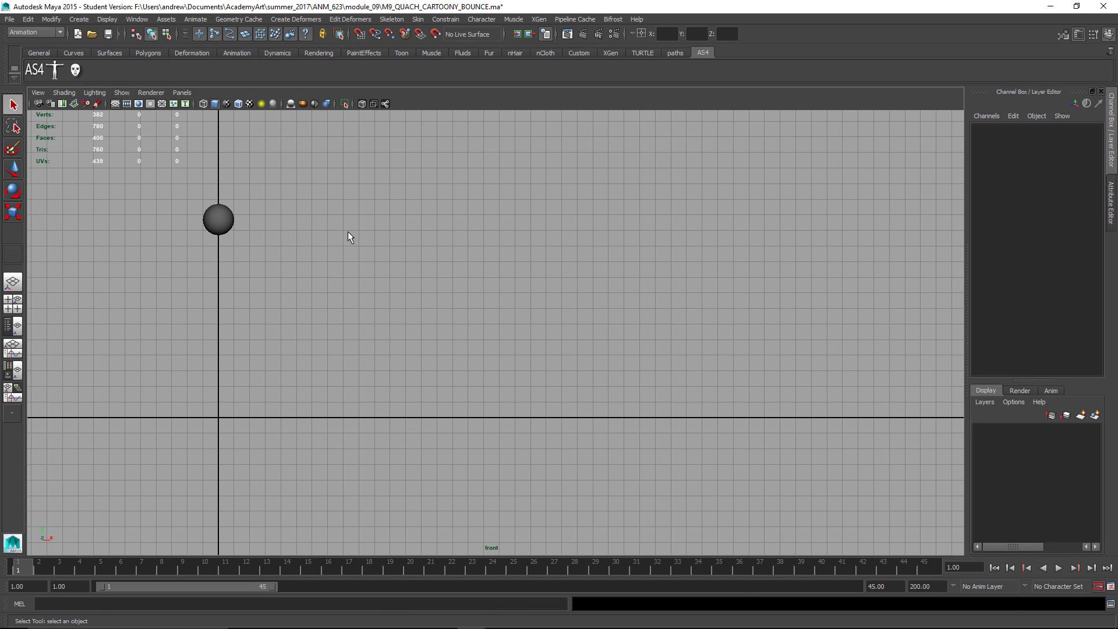
key("alt+v")
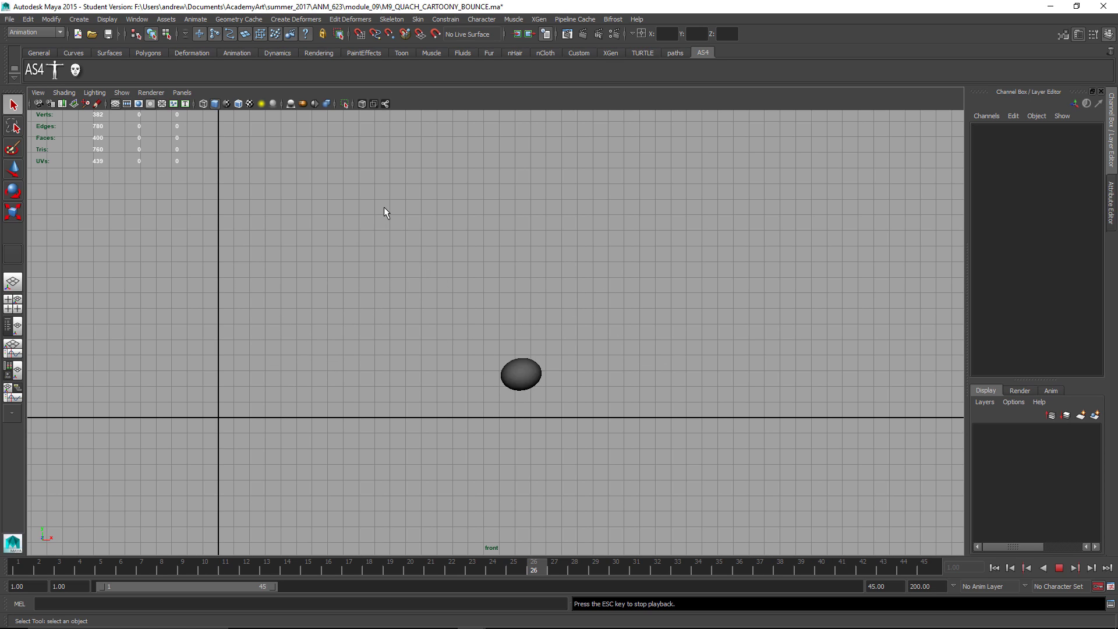
key("Escape")
Step: Select the ball, show the Graph Editor at full size, and frame all of its animation curves
left_click(225, 243)
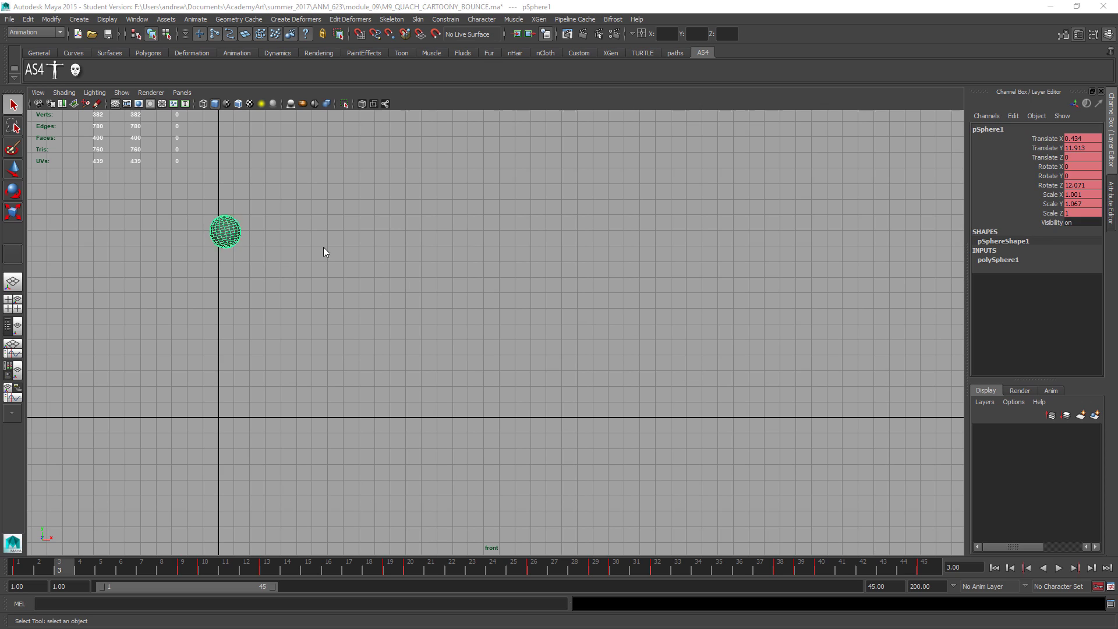
key("space")
left_click_drag(330, 438, 375, 437)
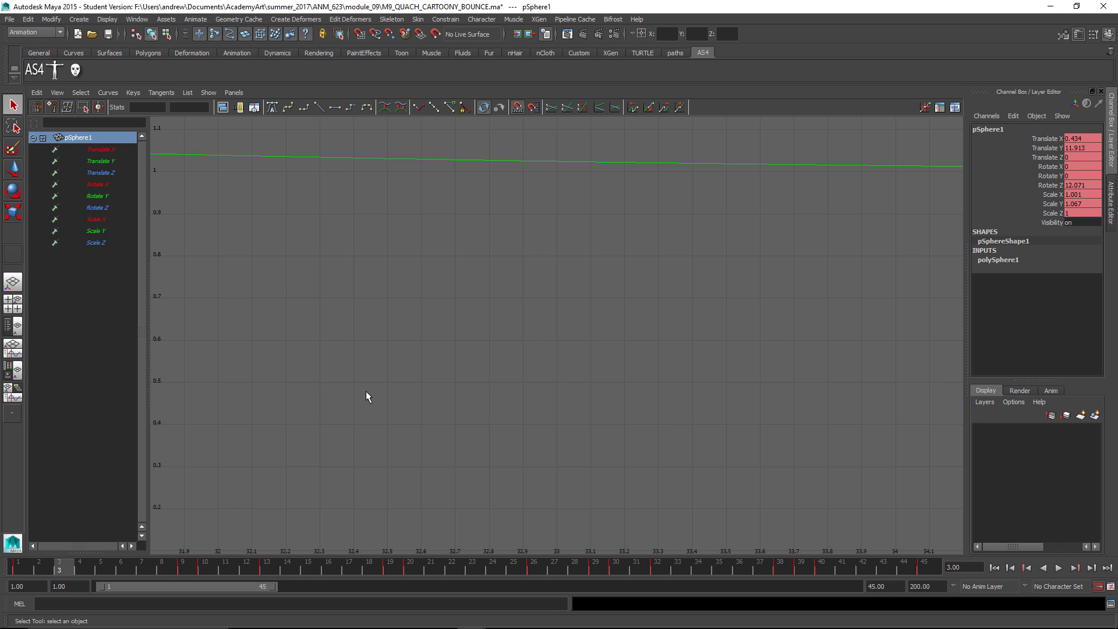
key("space")
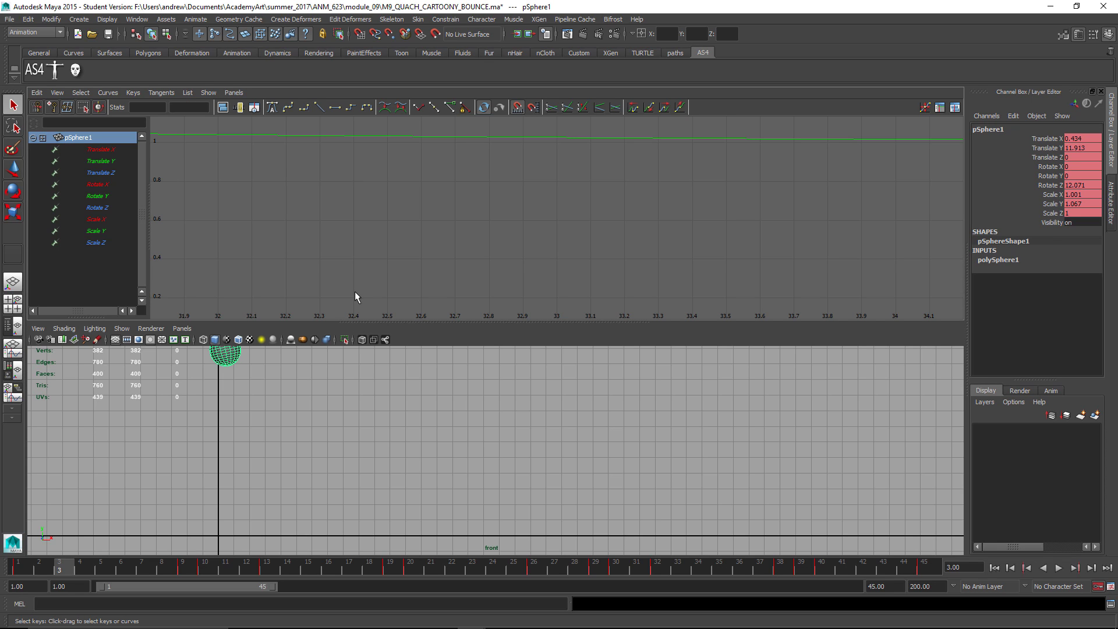
key("space")
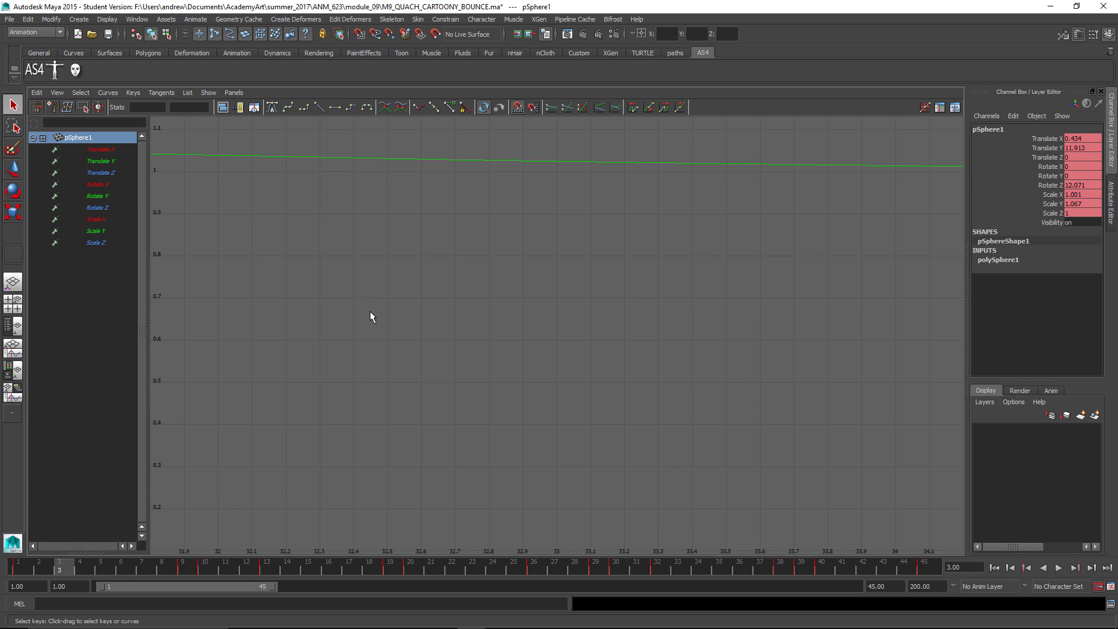
key("a")
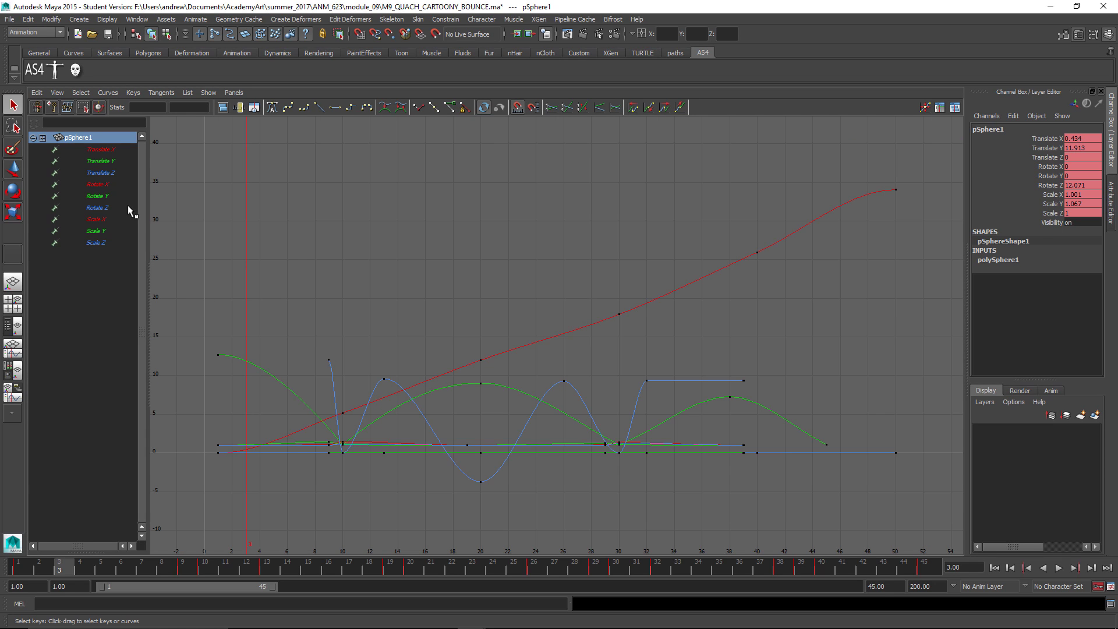
Step: Isolate the ball's Translate Y curve for review and return to the full-size front view
left_click(111, 161)
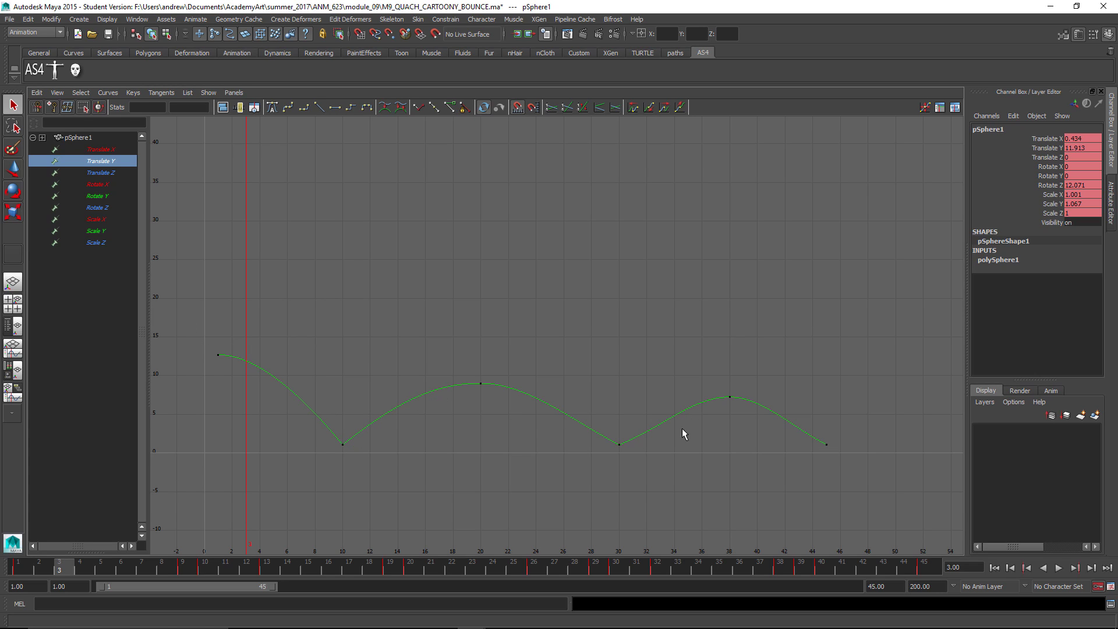
key("space")
key("space")
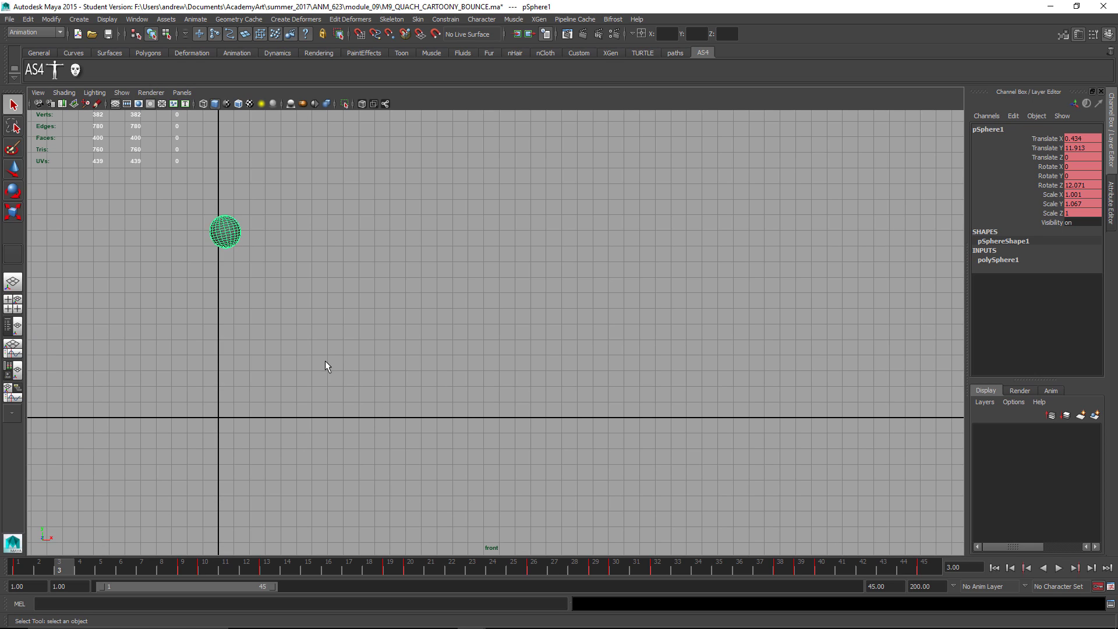
Step: Deselect the ball, play the bounce from the first frame, and scrub the timeline to review its fall and rebound timing
left_click(617, 411)
left_click(996, 568)
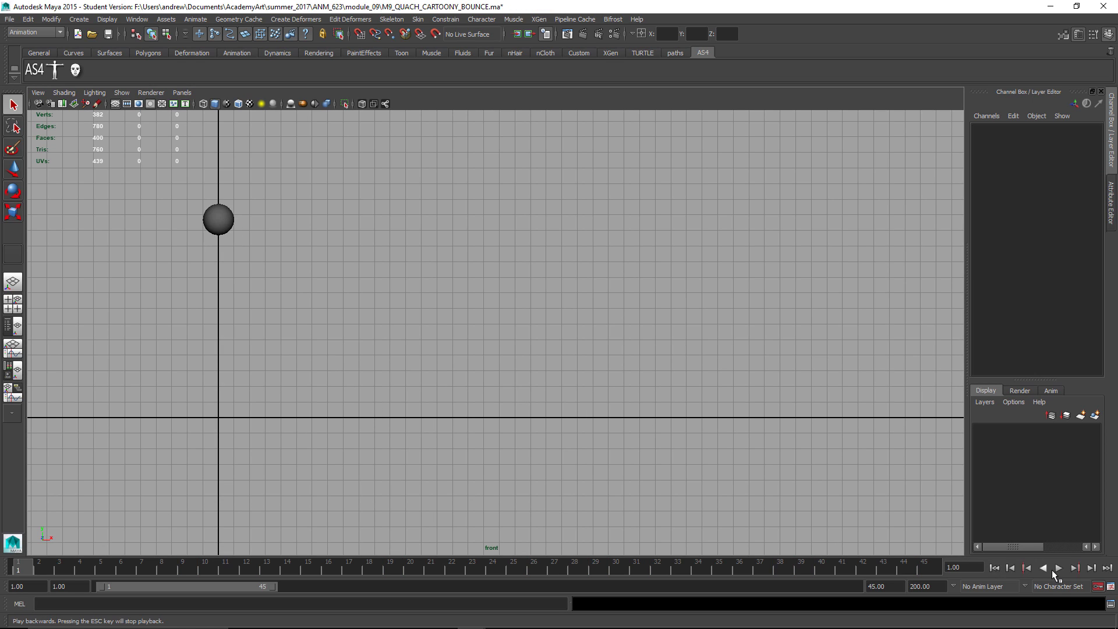
left_click(1051, 569)
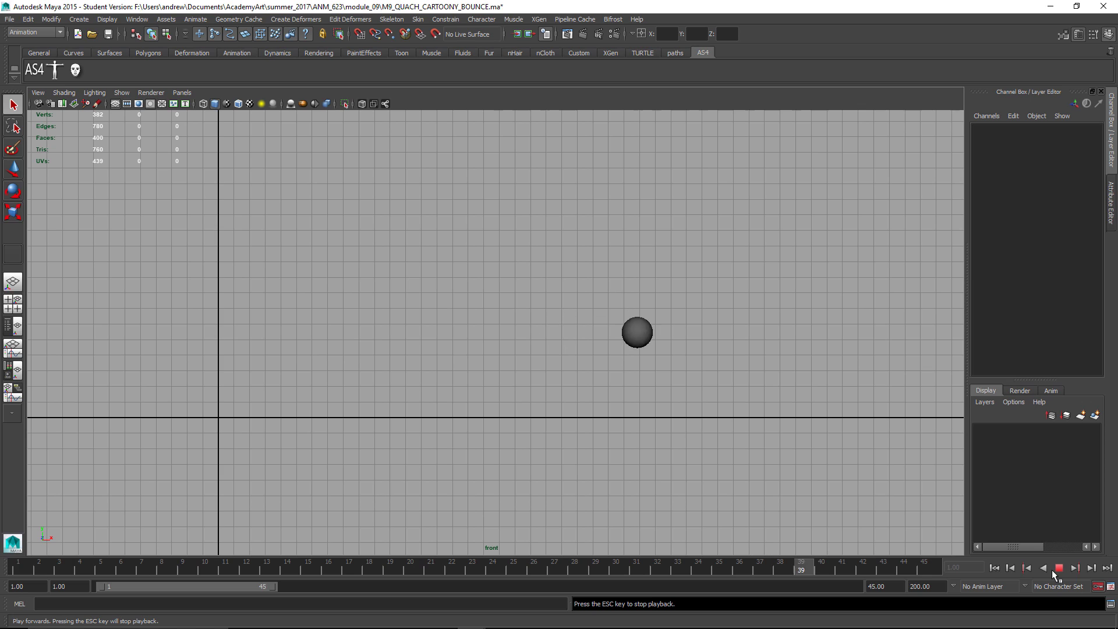
left_click(1052, 570)
mouse_move(78, 564)
left_mouse_down()
mouse_move(949, 594)
mouse_move(535, 573)
mouse_move(20, 574)
mouse_move(521, 575)
mouse_move(926, 599)
left_mouse_up()
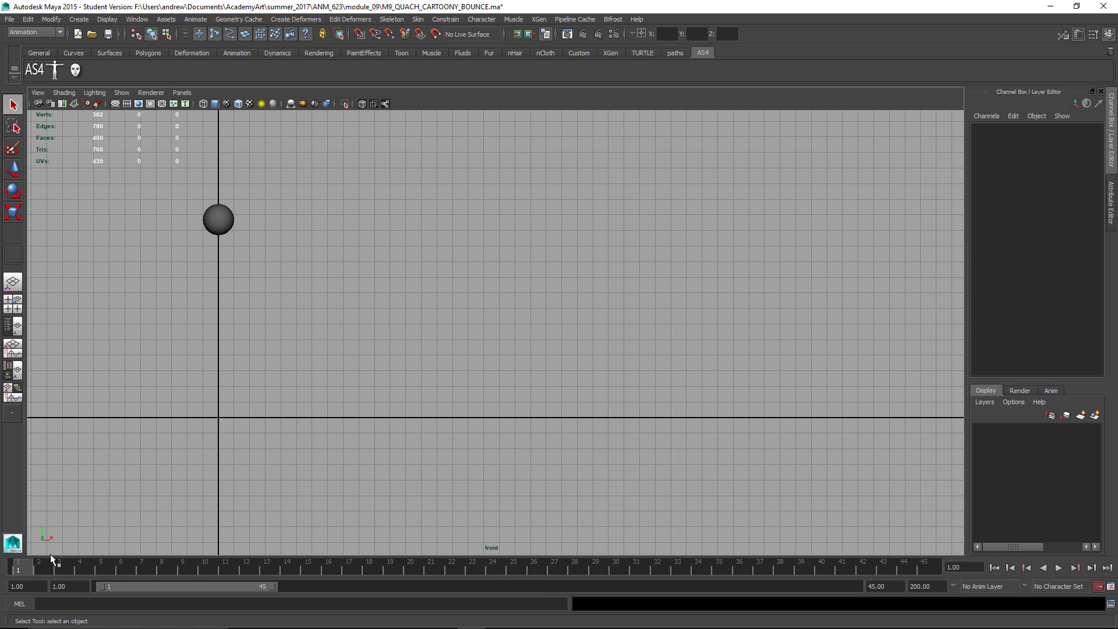
key("alt+v")
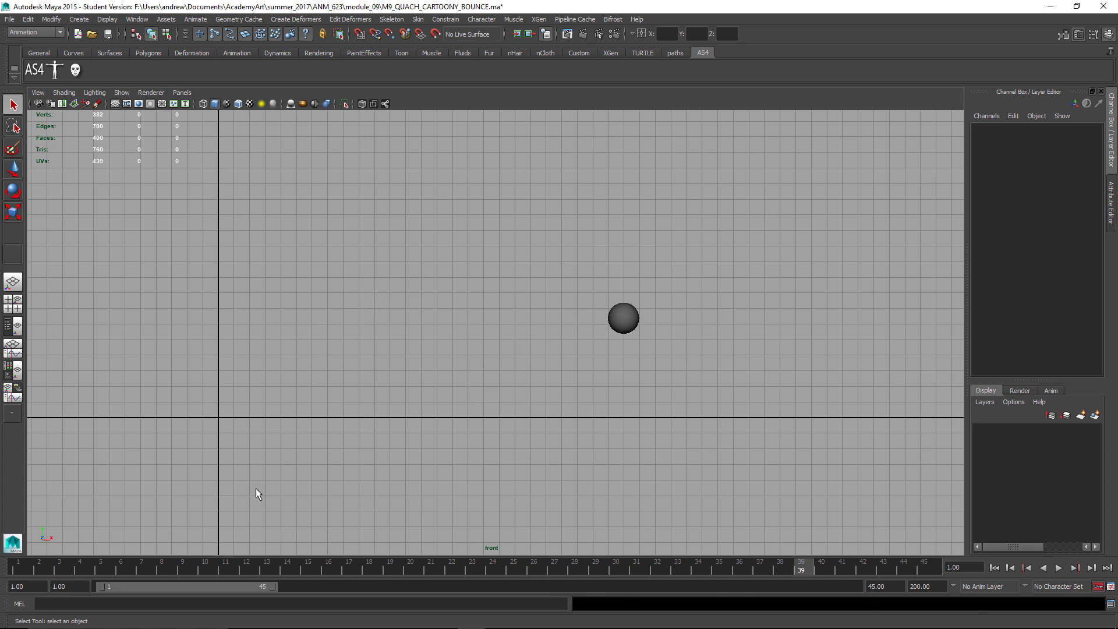
left_click_drag(194, 563, 146, 550)
key("Escape")
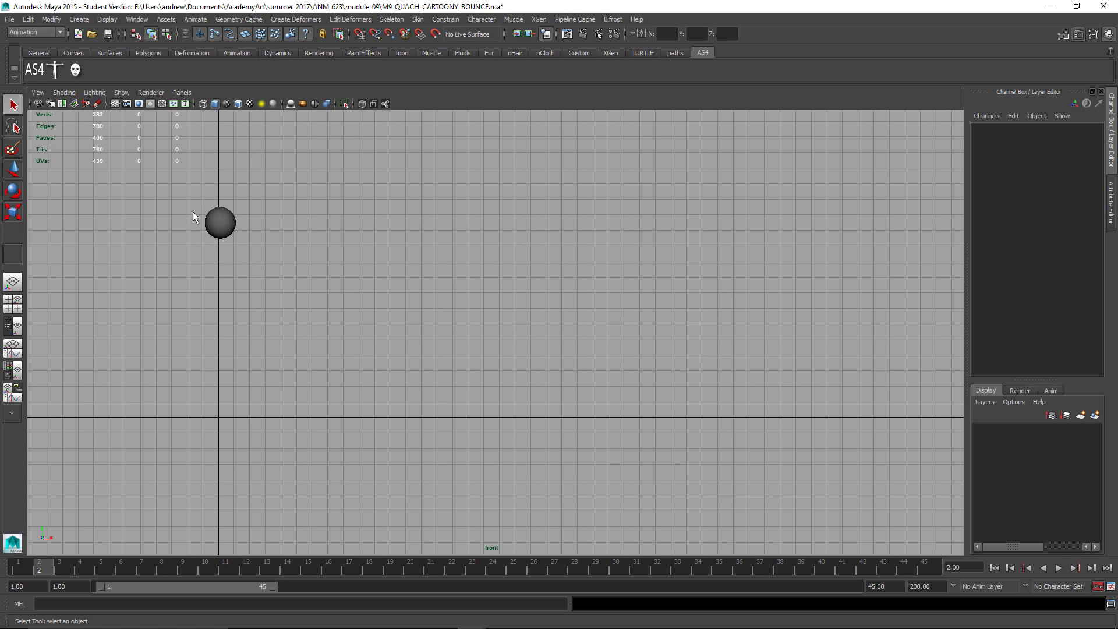
Step: Select the ball, go to frame 9, and narrow it in the perspective view to 0.667 on Scale X and Scale Z
left_click_drag(193, 211, 217, 257)
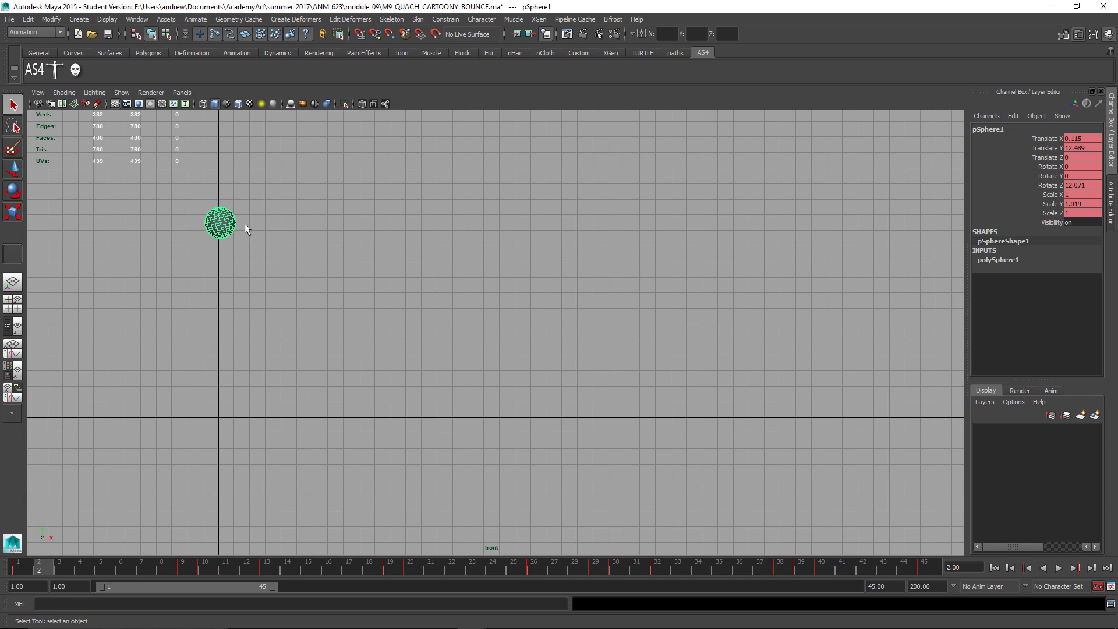
left_click_drag(43, 567, 203, 567)
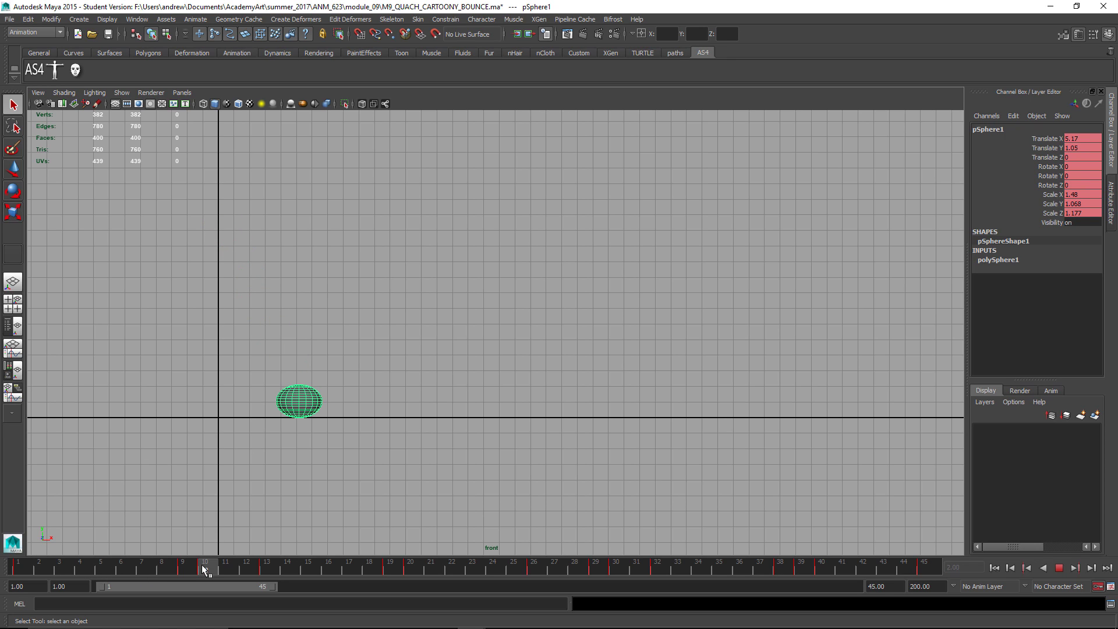
left_click_drag(204, 568, 183, 569)
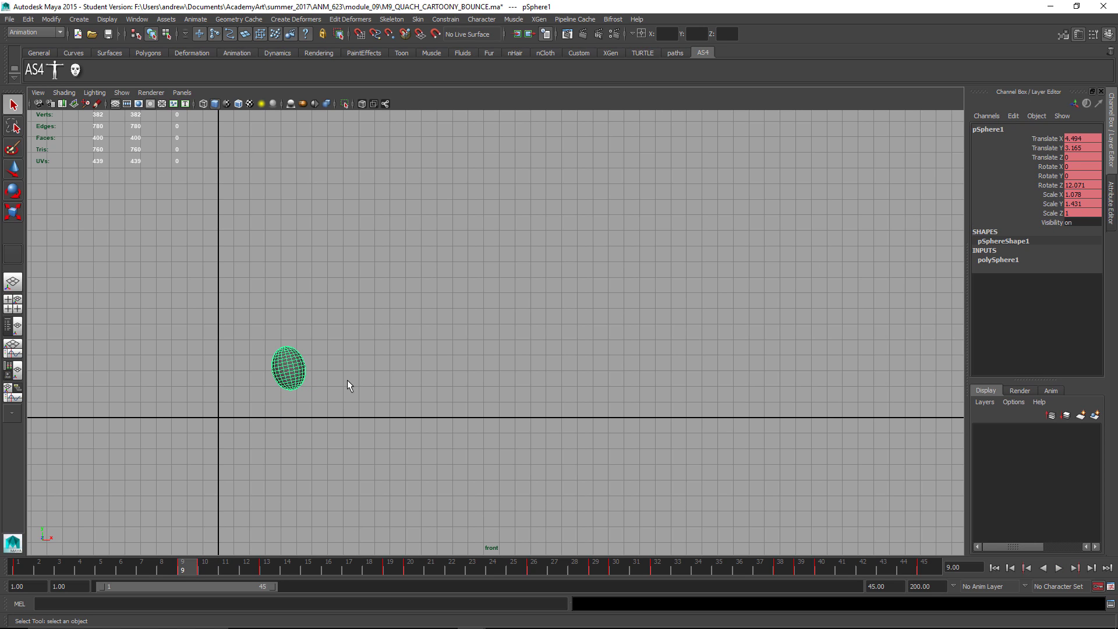
key("space")
left_click_drag(389, 355, 497, 351)
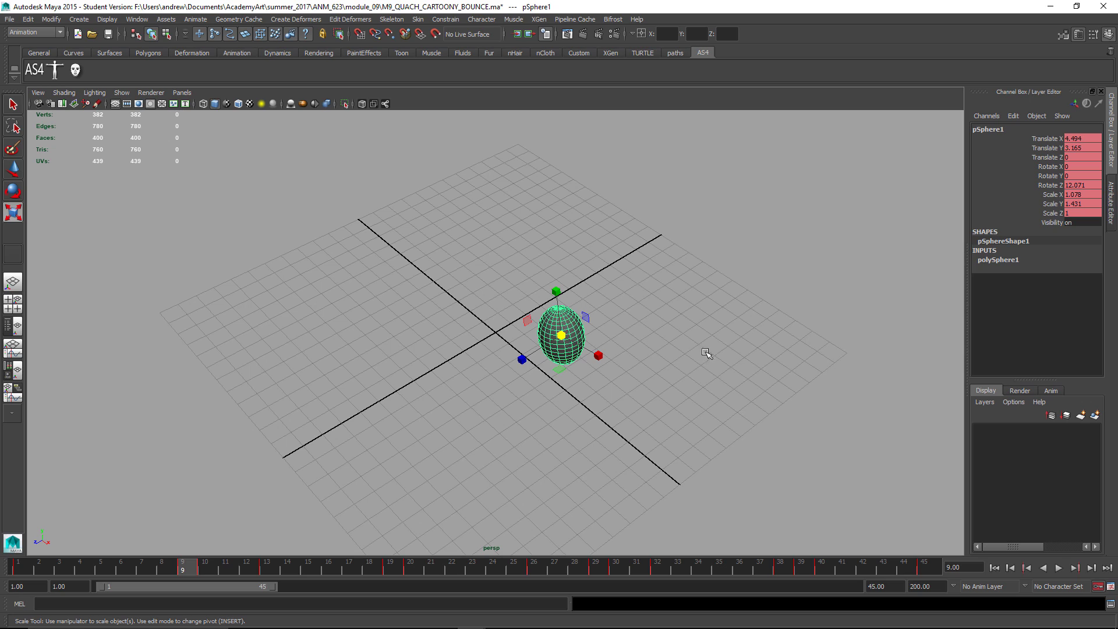
double_click(1075, 195)
key("Return")
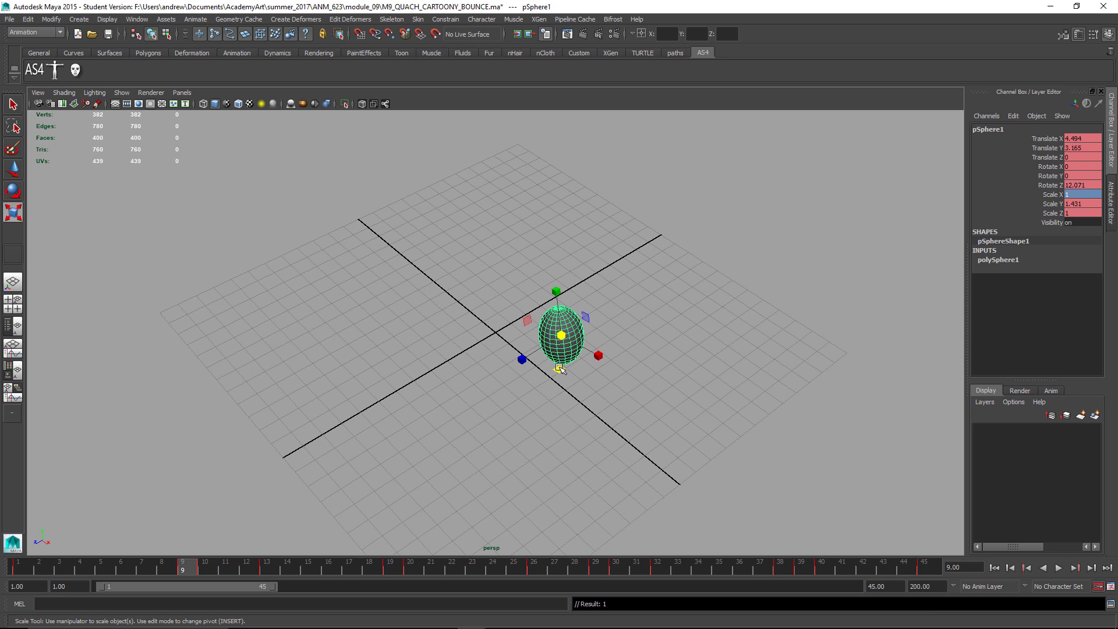
left_click_drag(558, 370, 561, 361)
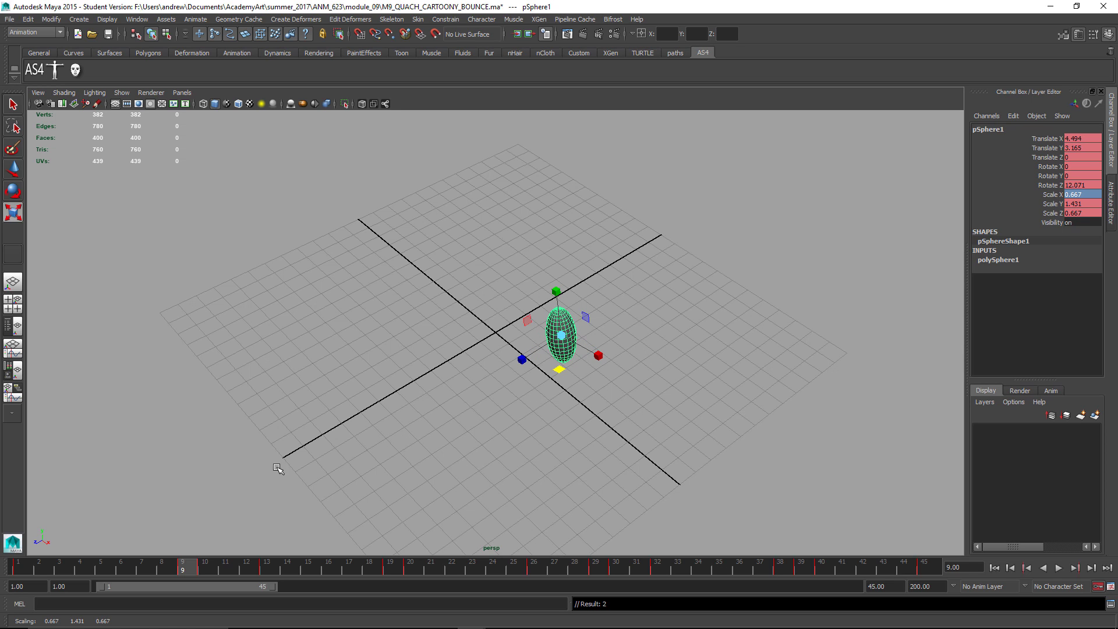
Step: Return to the front view beneath the Graph Editor and play back the ball's stretch into the first impact
key("space")
left_click_drag(321, 384, 356, 379)
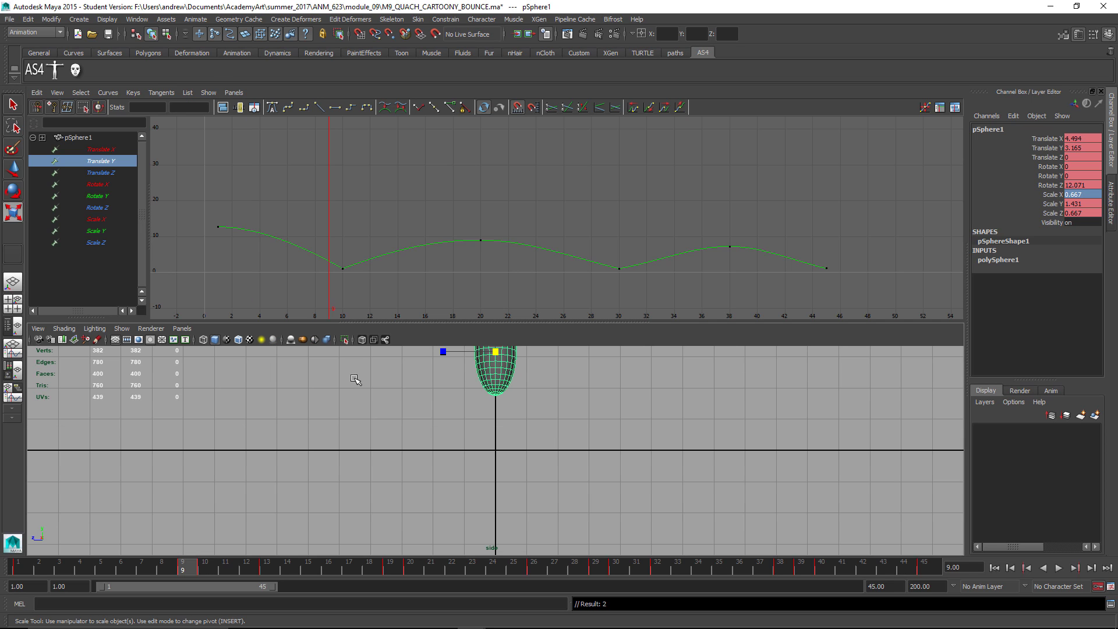
key("space")
left_click_drag(406, 430, 407, 450)
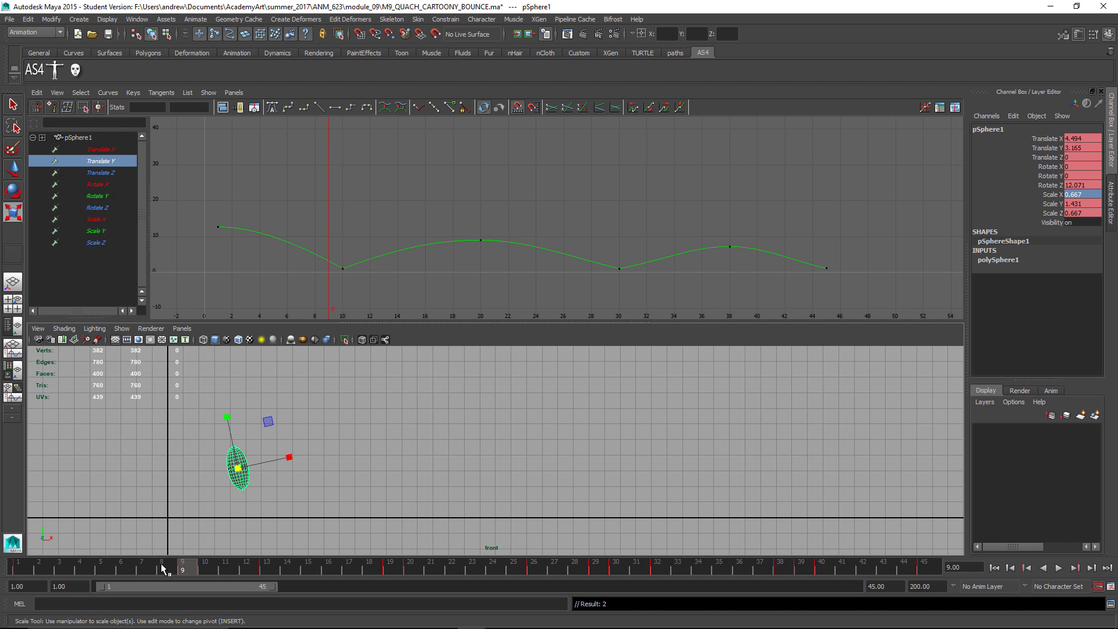
key("alt+v")
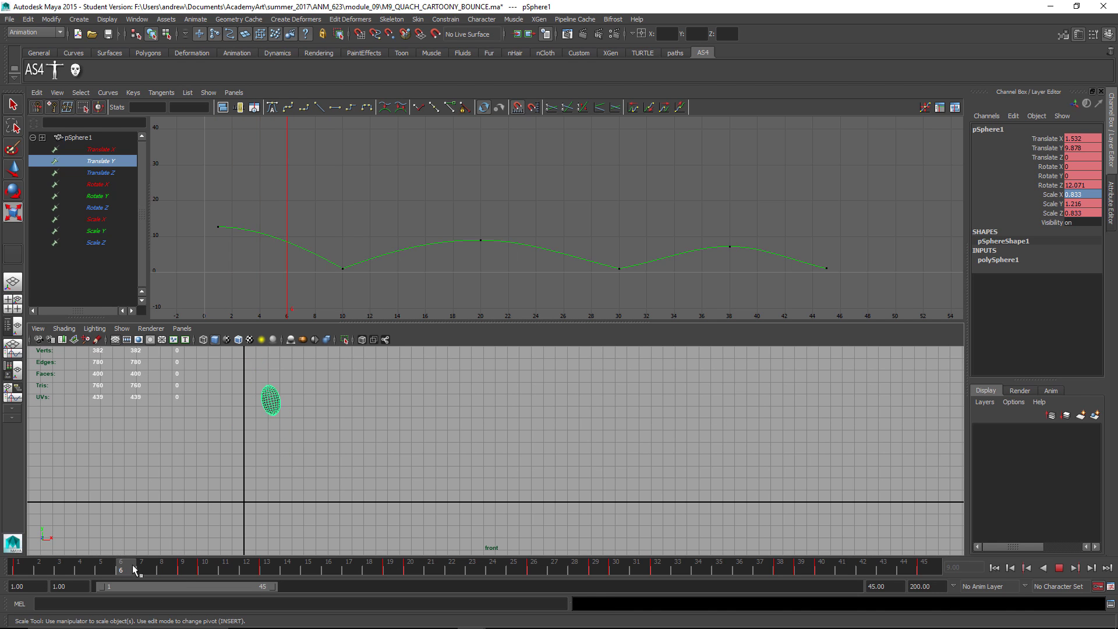
Step: At frame 10, set the ball's Scale X and Scale Z to 1.5 for the first squash
left_click_drag(134, 569, 205, 564)
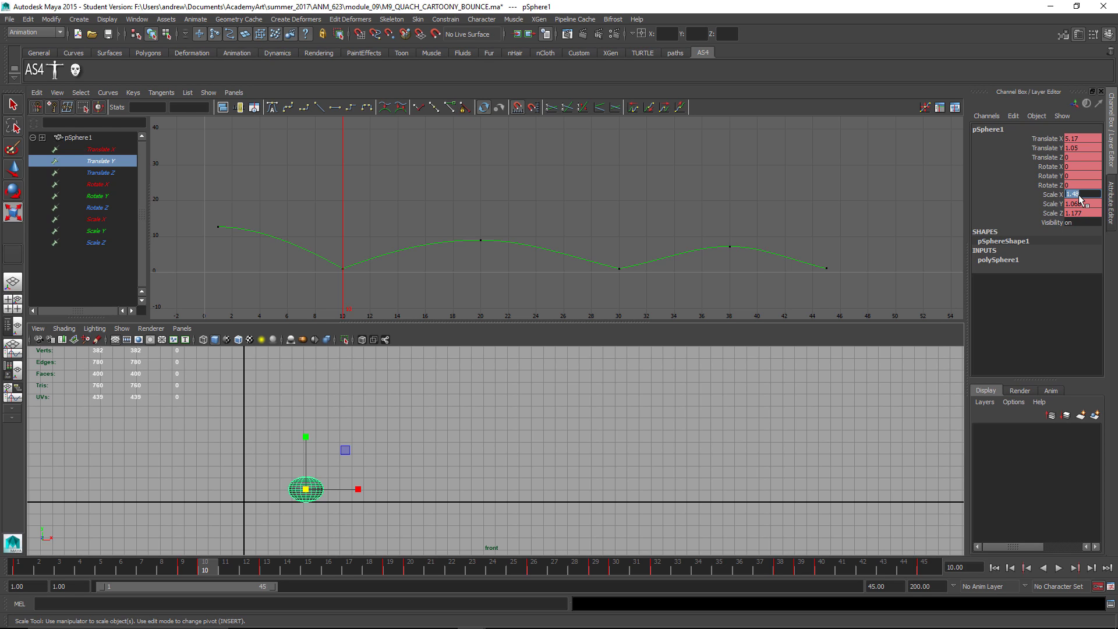
key("Return")
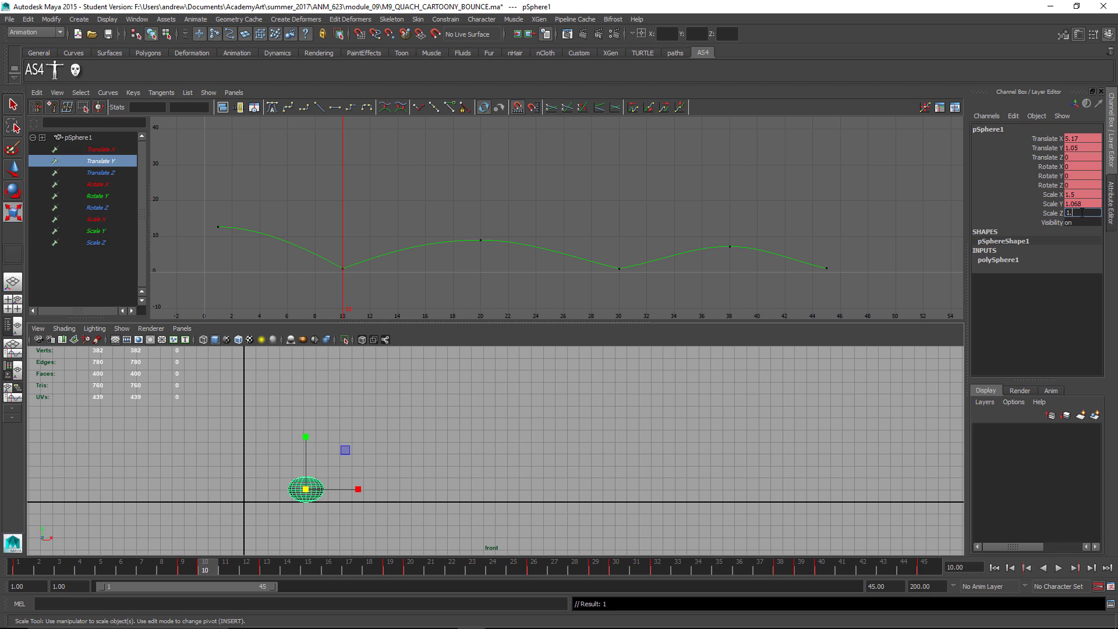
left_click(1079, 213)
type("1.5")
key("Return")
Step: Flatten the squashed ball to Scale Y 0.763 and lower it to Translate Y 0.709, then scrub the rebound to frame 19
mouse_move(309, 437)
left_mouse_down()
mouse_move(310, 452)
mouse_move(310, 439)
left_mouse_up()
key("w")
left_click_drag(205, 567, 384, 576)
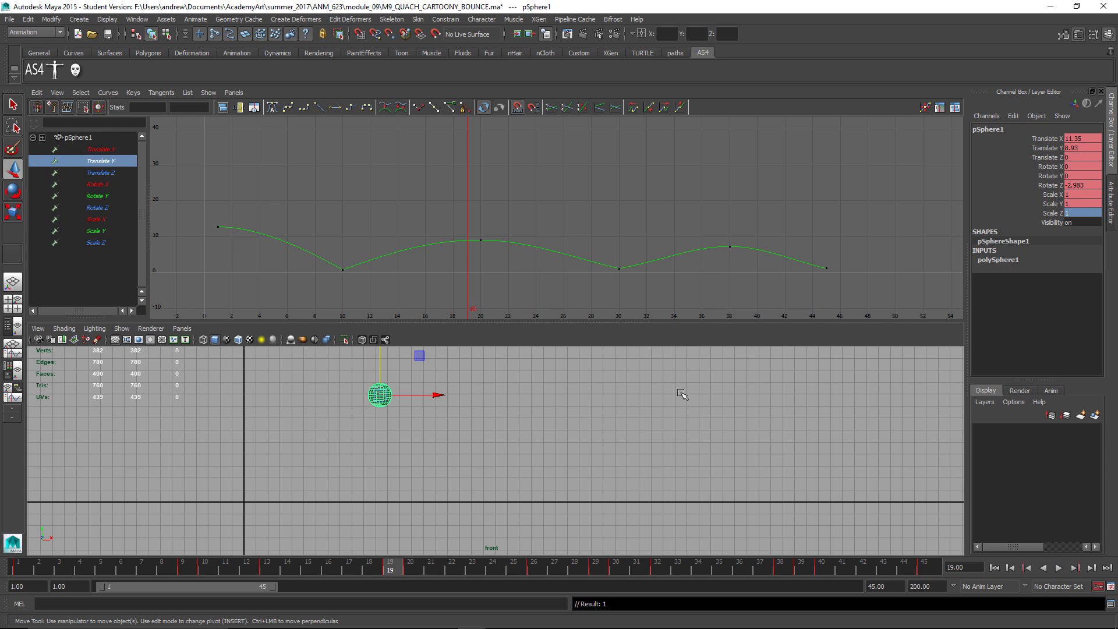
Step: Copy the ball's stretch key from frame 9 and paste it at frame 13
left_click_drag(399, 574, 181, 569)
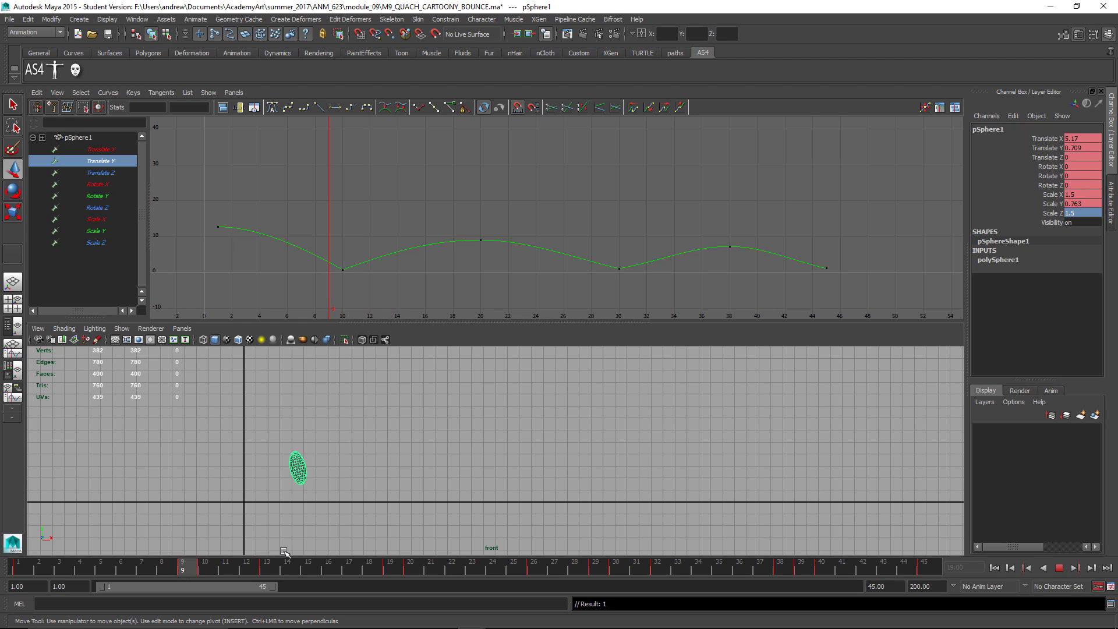
right_click(205, 574)
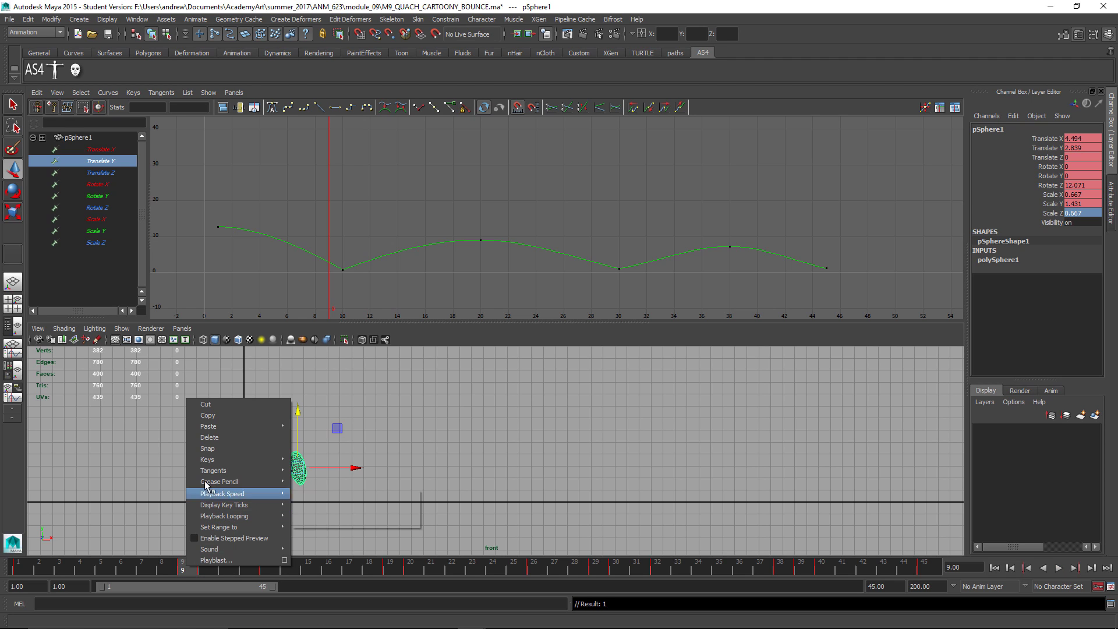
left_click(220, 417)
left_click(259, 574)
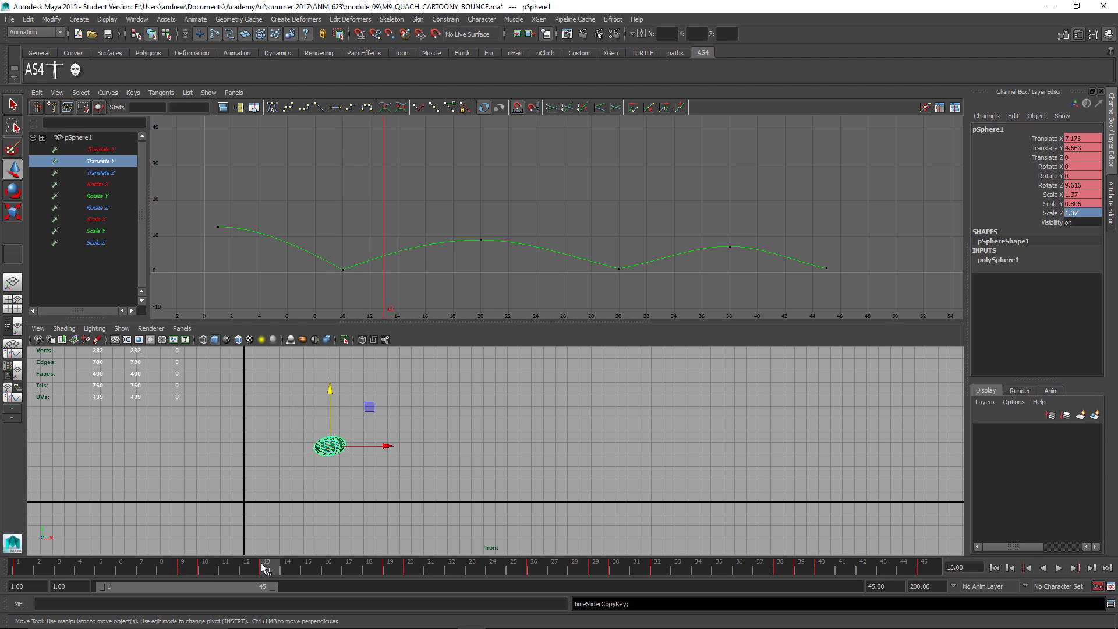
right_click(262, 573)
mouse_move(292, 424)
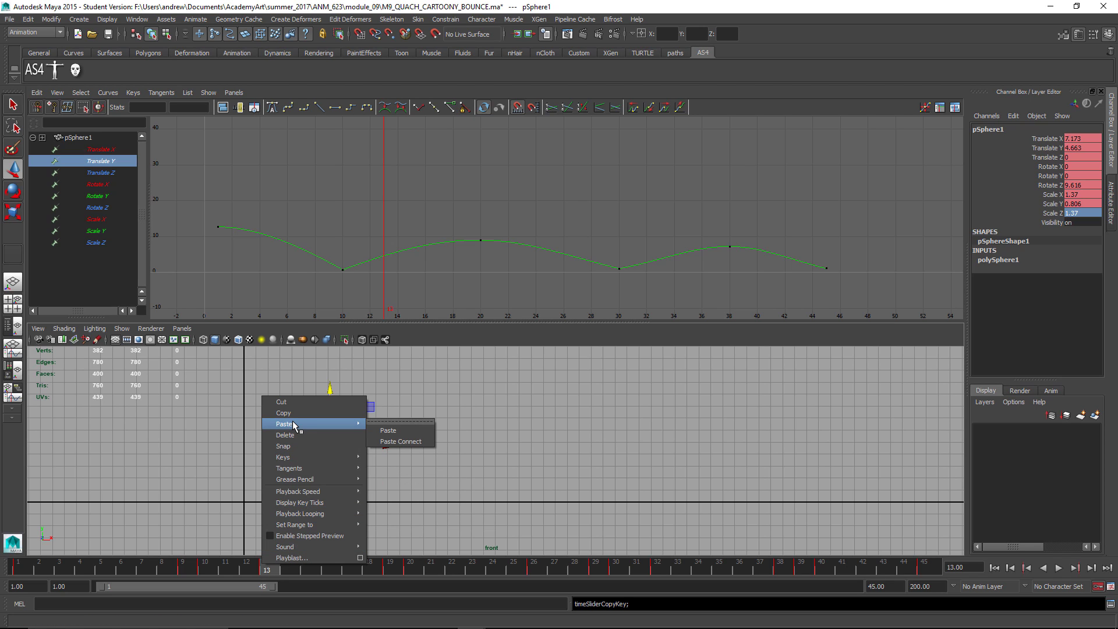
left_click(391, 430)
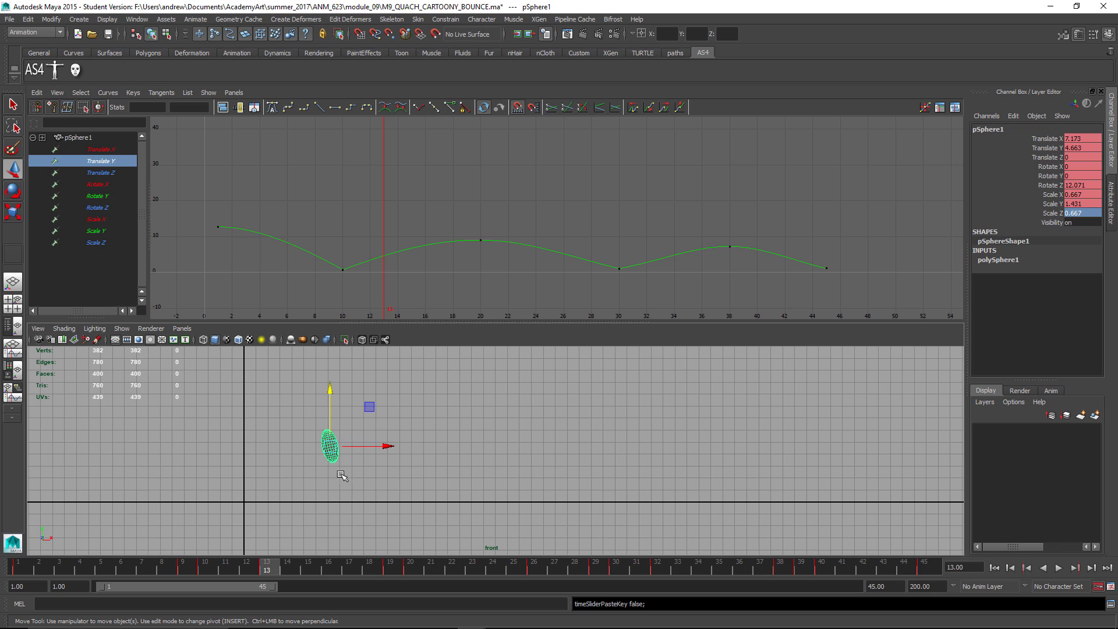
Step: Rotate the ball at frame 13 to about -10.3 on Rotate Z so the stretch follows the rebound arc, and check it by scrubbing
key("e")
left_click_drag(401, 494, 359, 502)
key("alt+v")
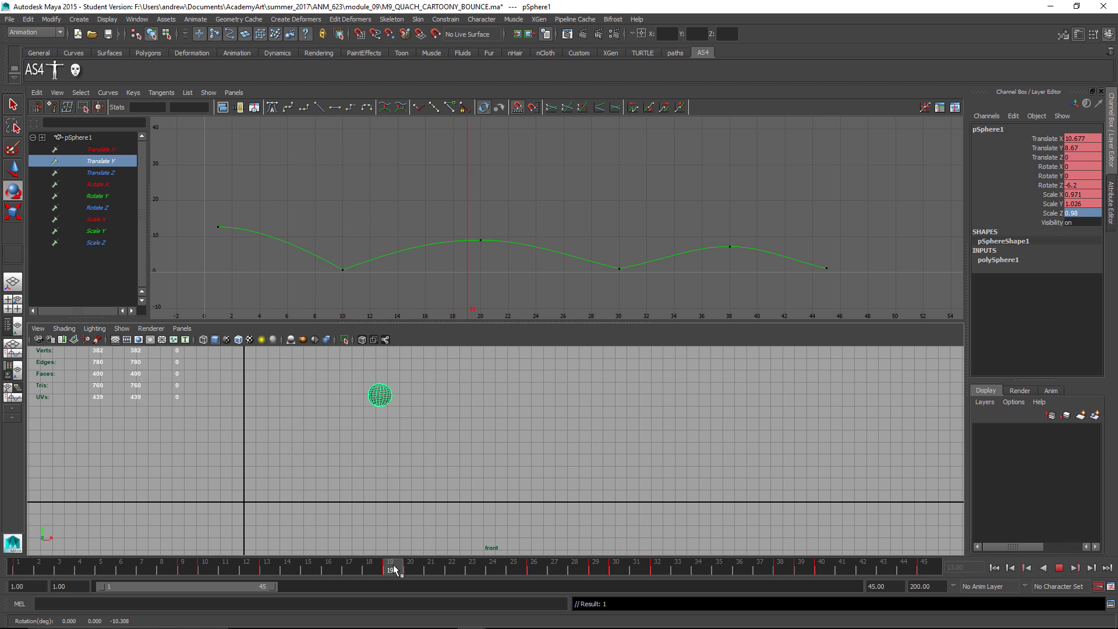
left_click_drag(194, 567, 270, 571)
key("e")
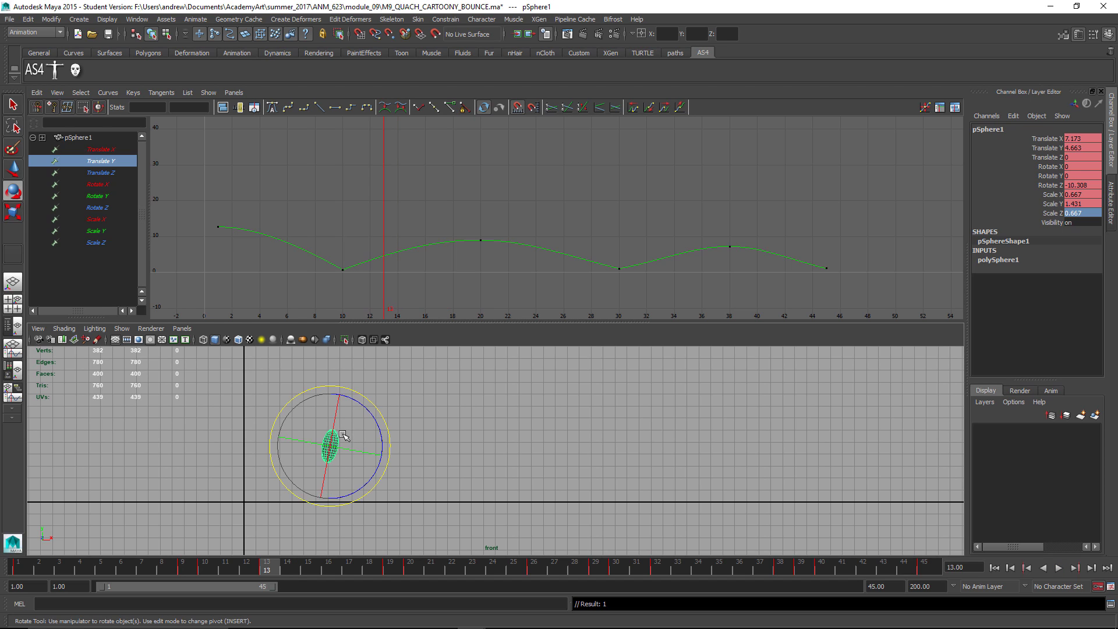
Step: Soften the stretch at frame 13 to Scale Y 1.25 and Scale X and Z 0.727, and return to the front view
key("r")
left_click_drag(343, 396, 343, 401)
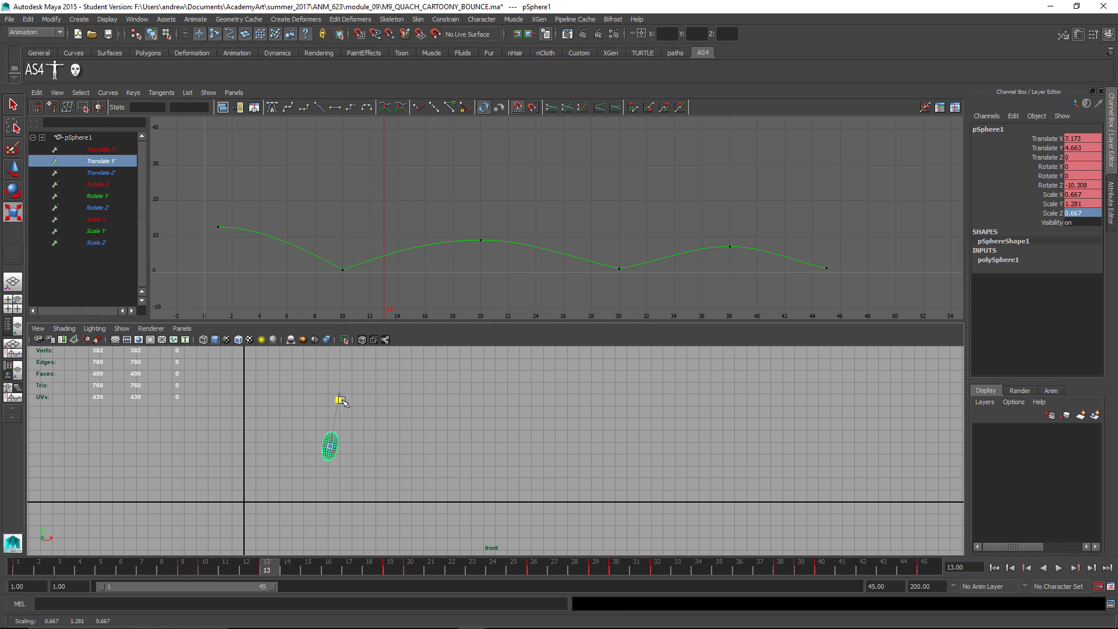
key("space")
left_click_drag(436, 412, 611, 533)
key("space")
left_click_drag(495, 474, 491, 490)
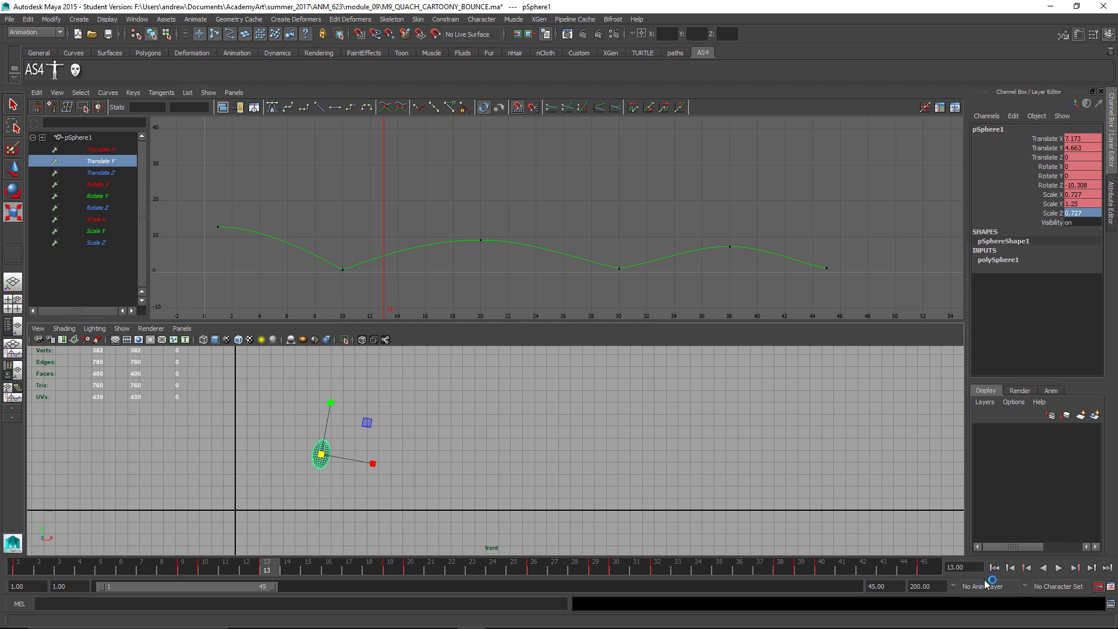
Step: Play the revised bounce from the first frame and rewind it
left_click(994, 568)
left_click(1057, 568)
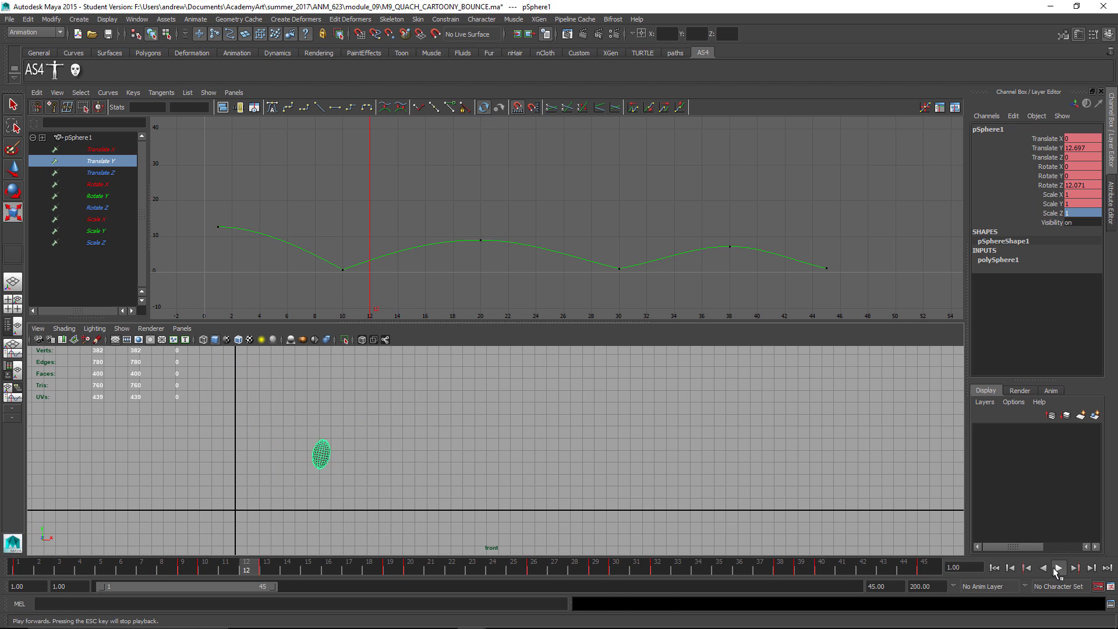
left_click(1058, 568)
left_click(994, 568)
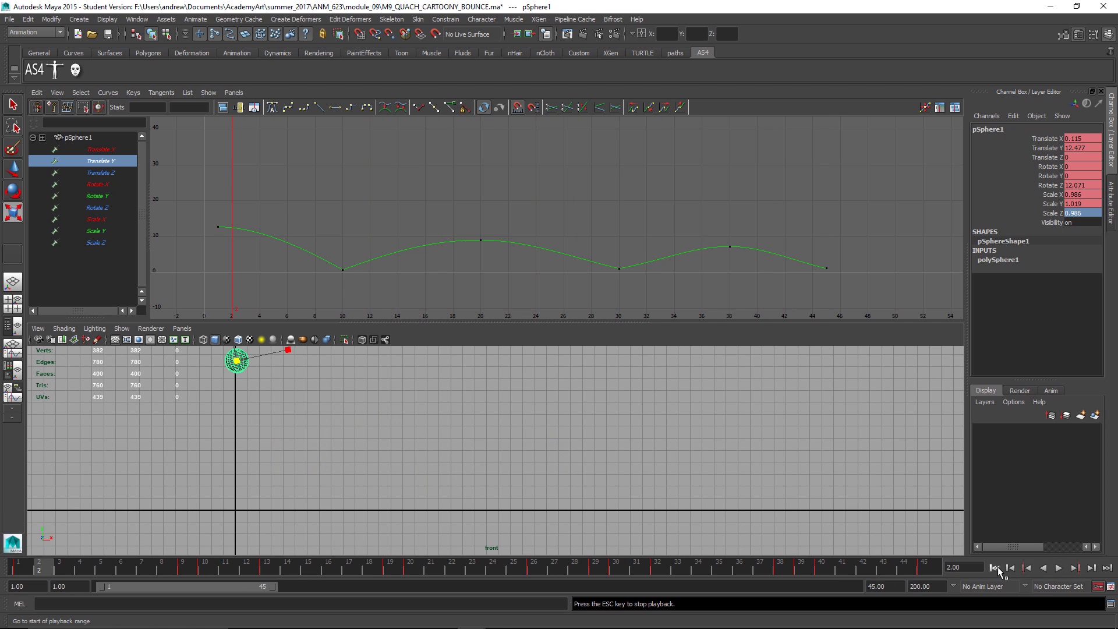
Step: Play the bounce in a full-size front view with the ball deselected, and stop at frame 31 to select the ball
left_click(518, 432)
key("space")
middle_click_drag(509, 404, 571, 414, "alt")
scroll(652, 342, "up", 2)
middle_click_drag(652, 342, 712, 274, "alt")
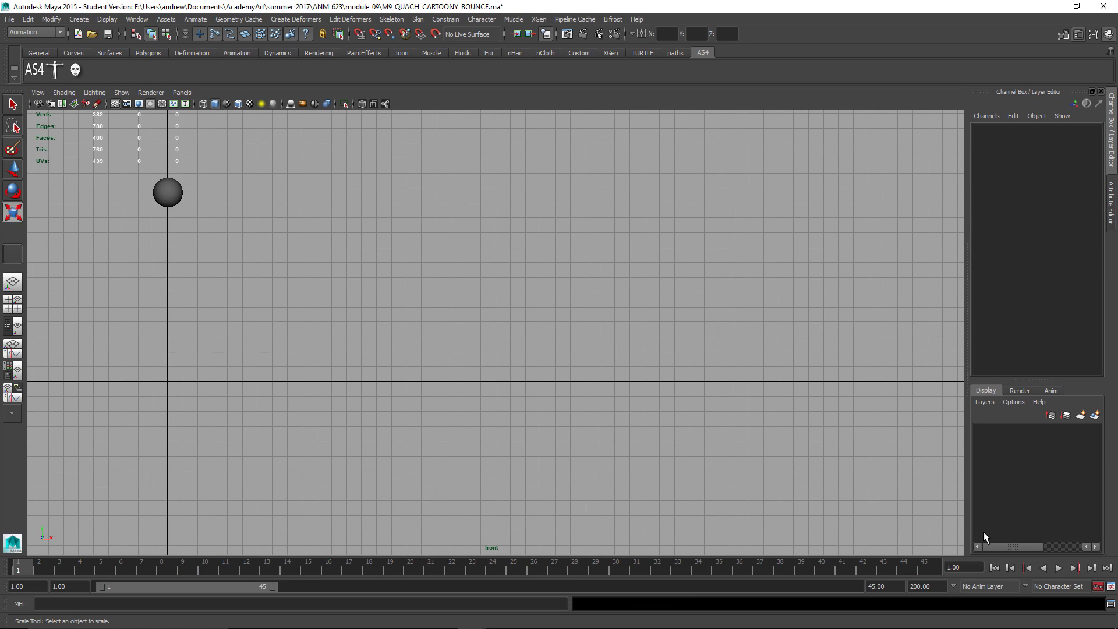
left_click(1058, 568)
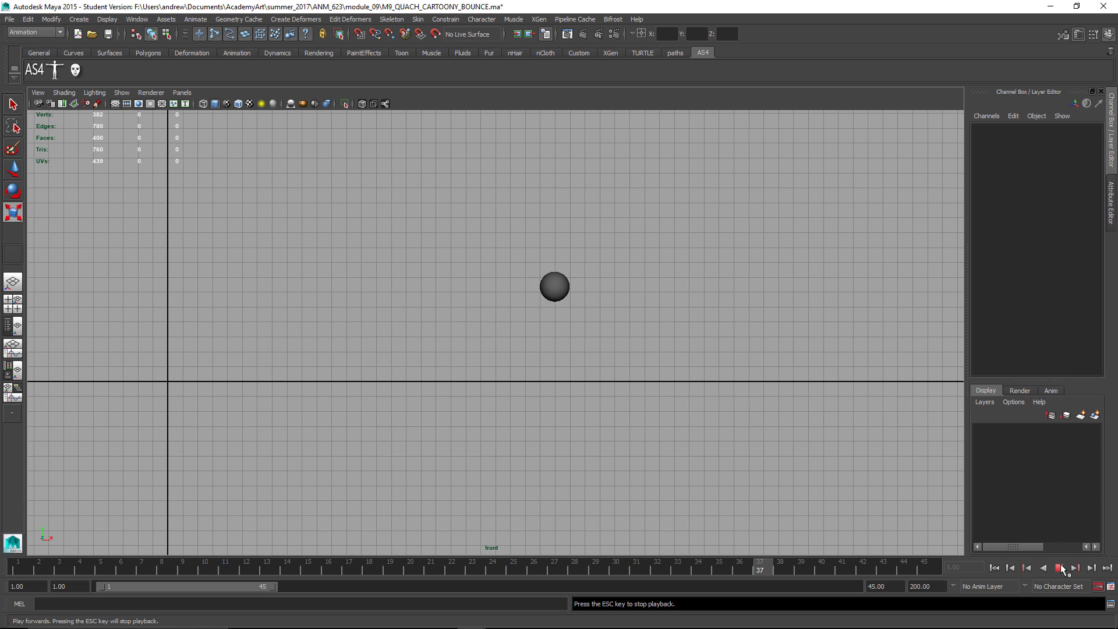
left_click(1059, 568)
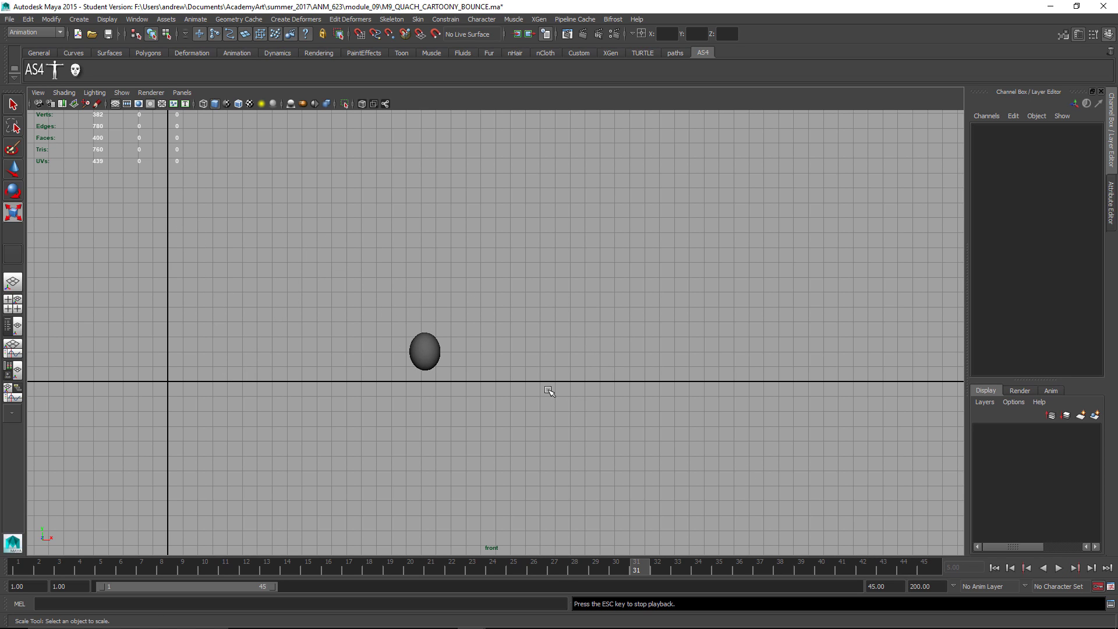
left_click(446, 354)
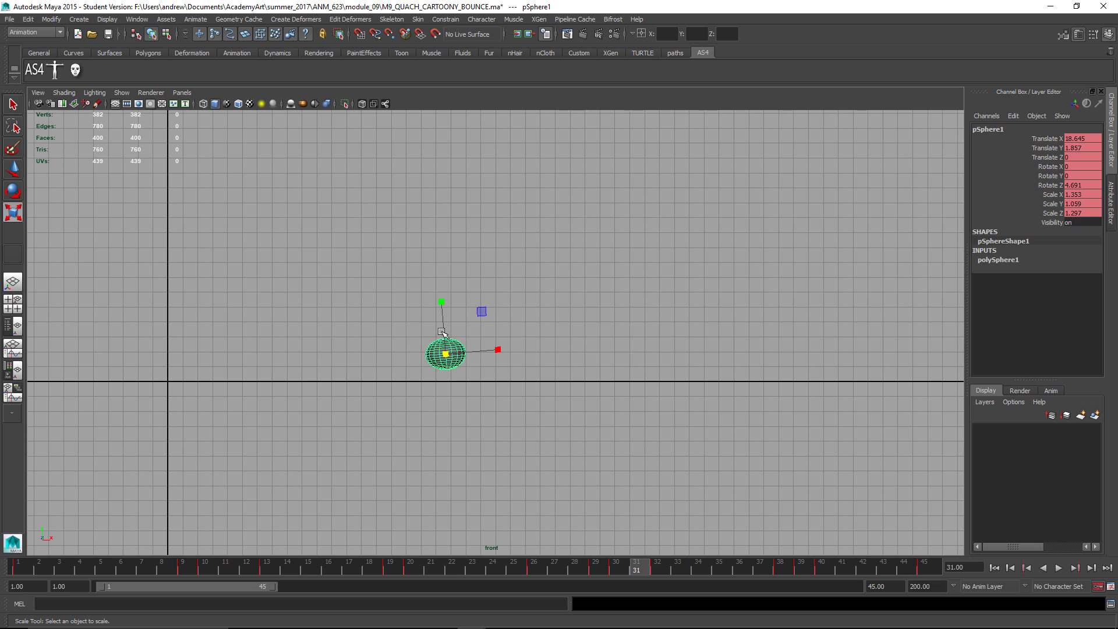
Step: Switch to the realistic bounce scene and play its animation from the first frame
key("space")
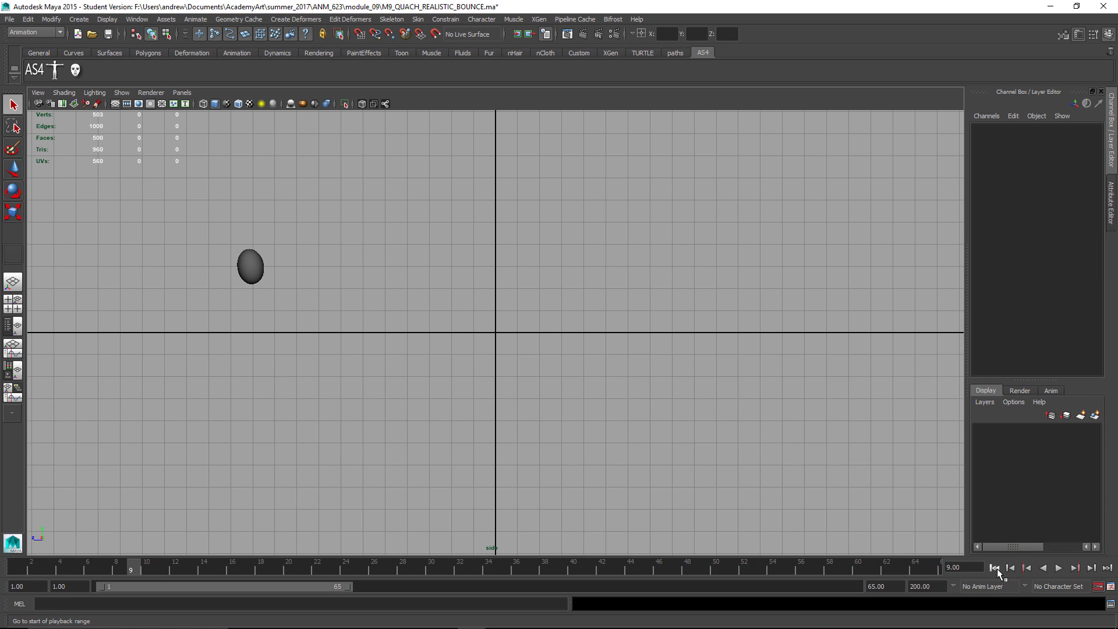
left_click(995, 568)
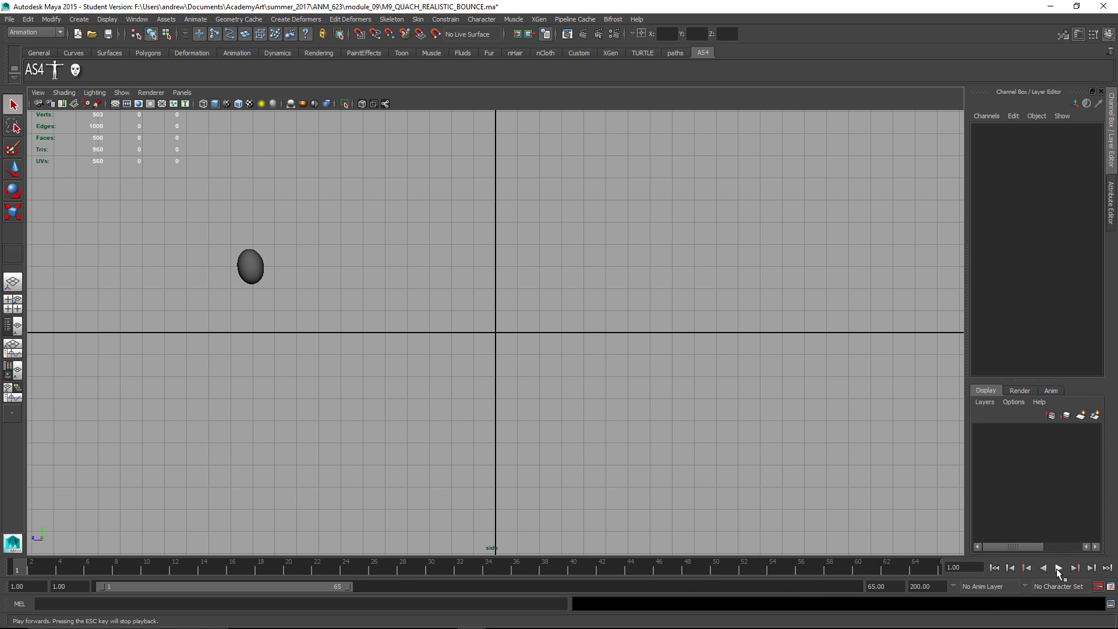
left_click(1057, 567)
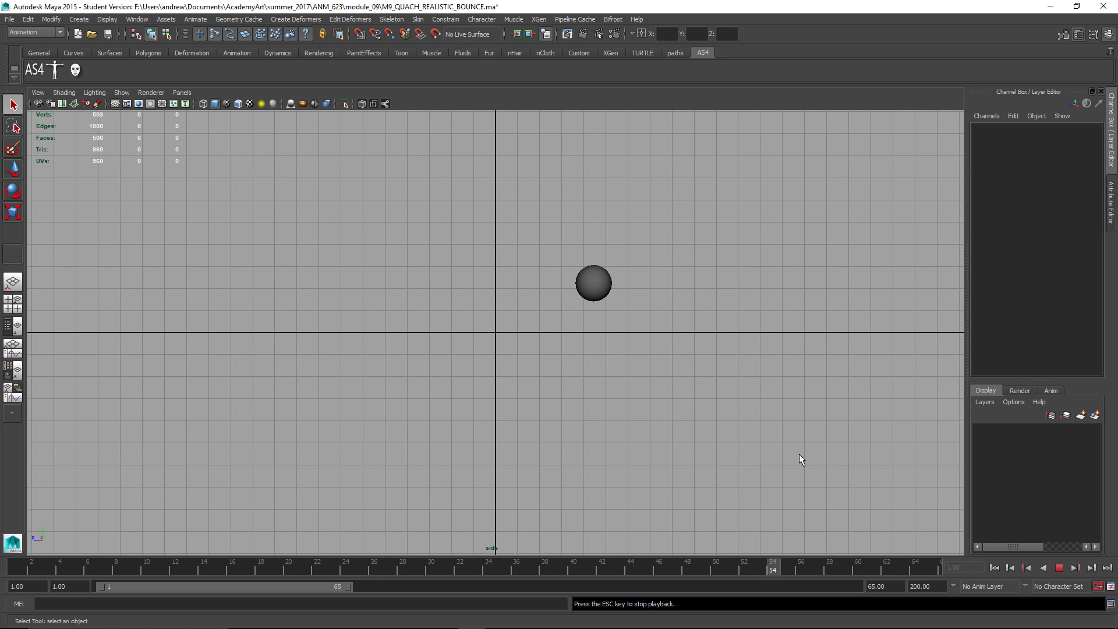
Step: Stop playback, select the ball and frame its Translate Y curve in the Graph Editor
left_click(1058, 568)
left_click_drag(618, 308, 466, 231)
key("shift+space")
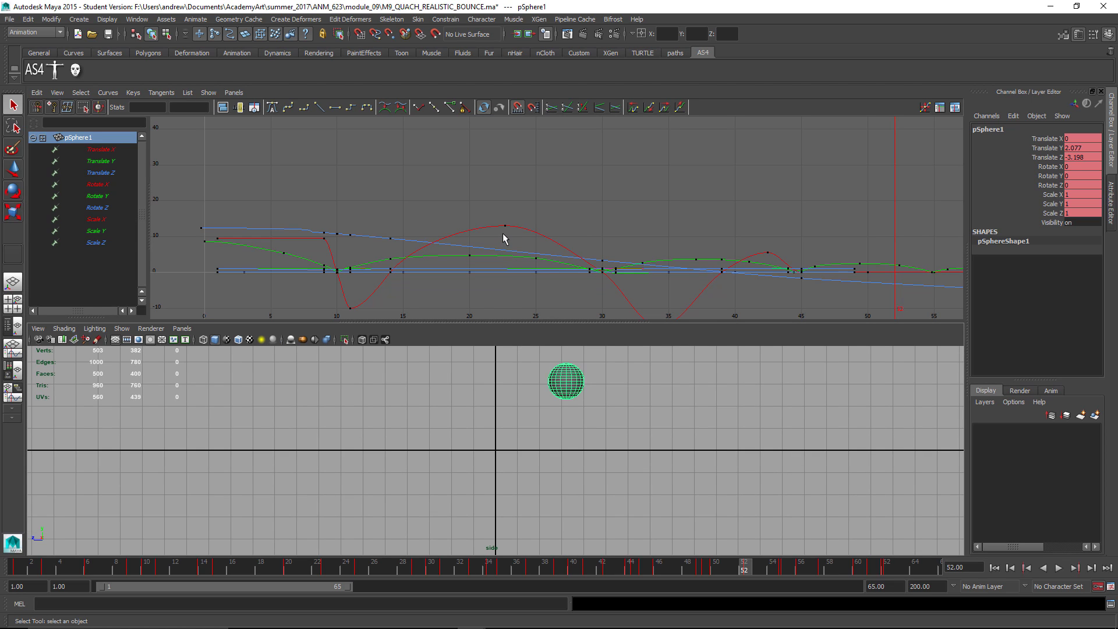
left_click(100, 161)
key("f")
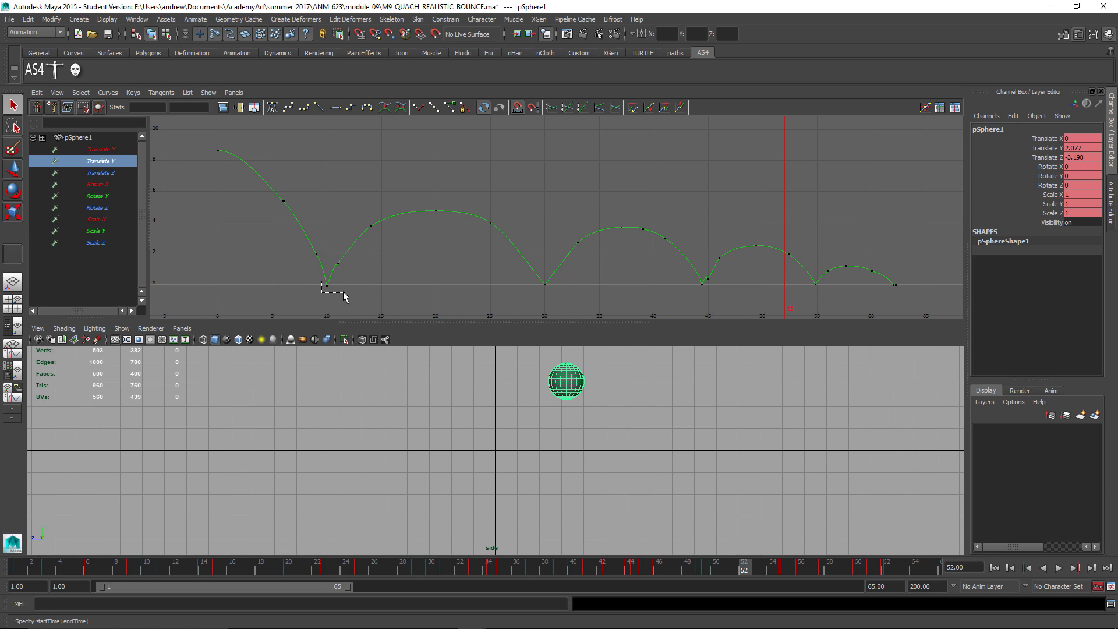
Step: Select the ground-contact keys on the ball's Translate Y curve and lower them together by about 0.376 units, checking the contact at frame 10
left_click_drag(537, 279, 564, 288)
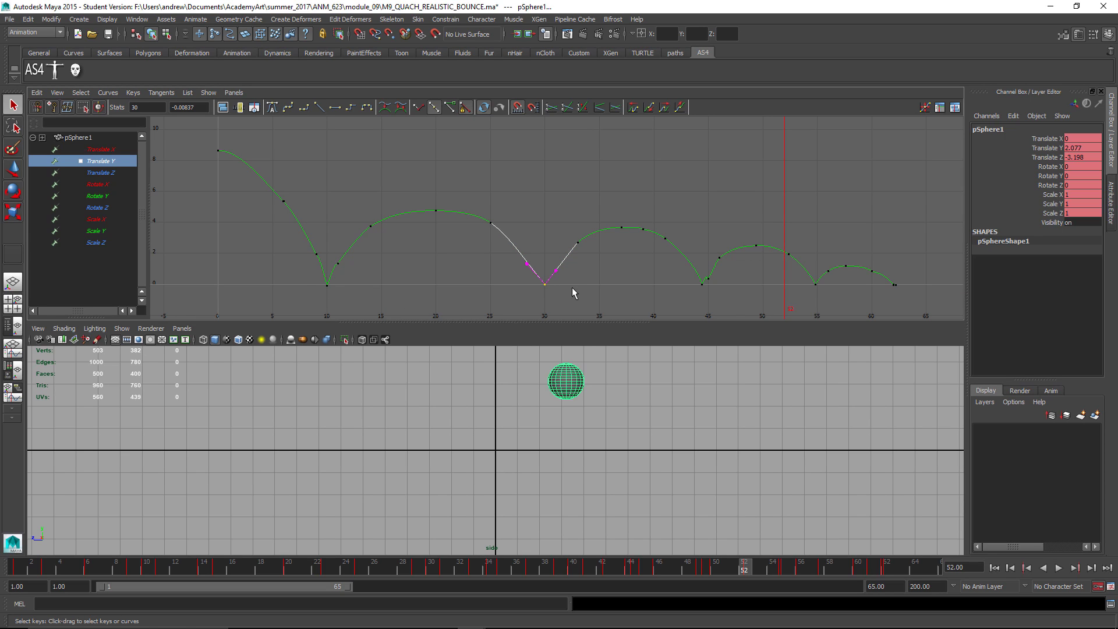
left_click_drag(708, 290, 708, 292)
left_click_drag(829, 279, 802, 291)
left_click_drag(32, 565, 160, 574)
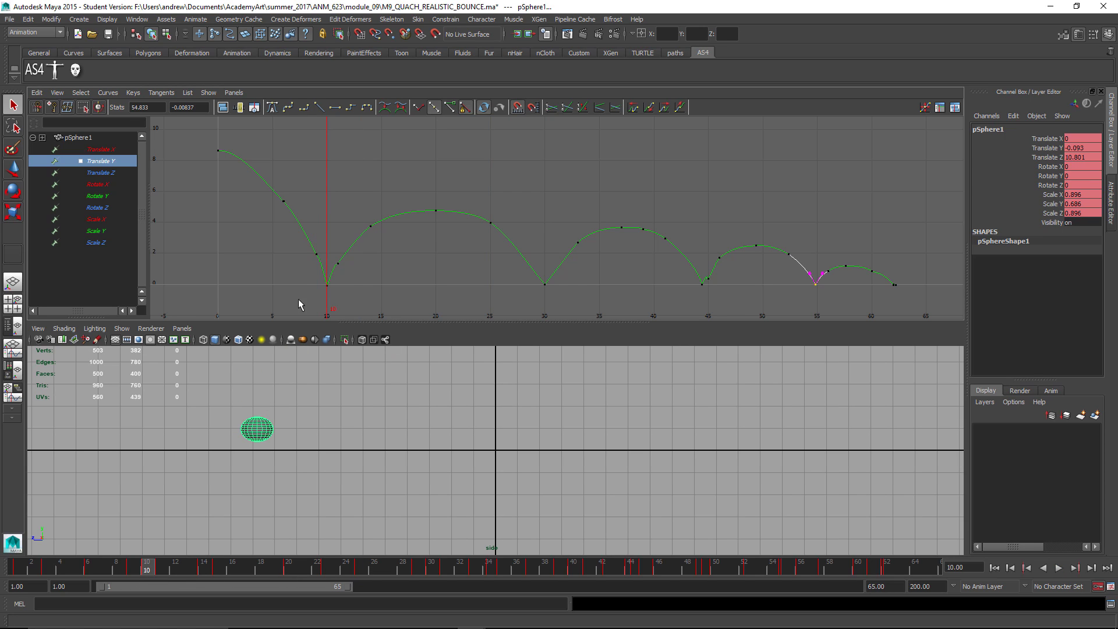
left_click_drag(843, 336, 844, 333)
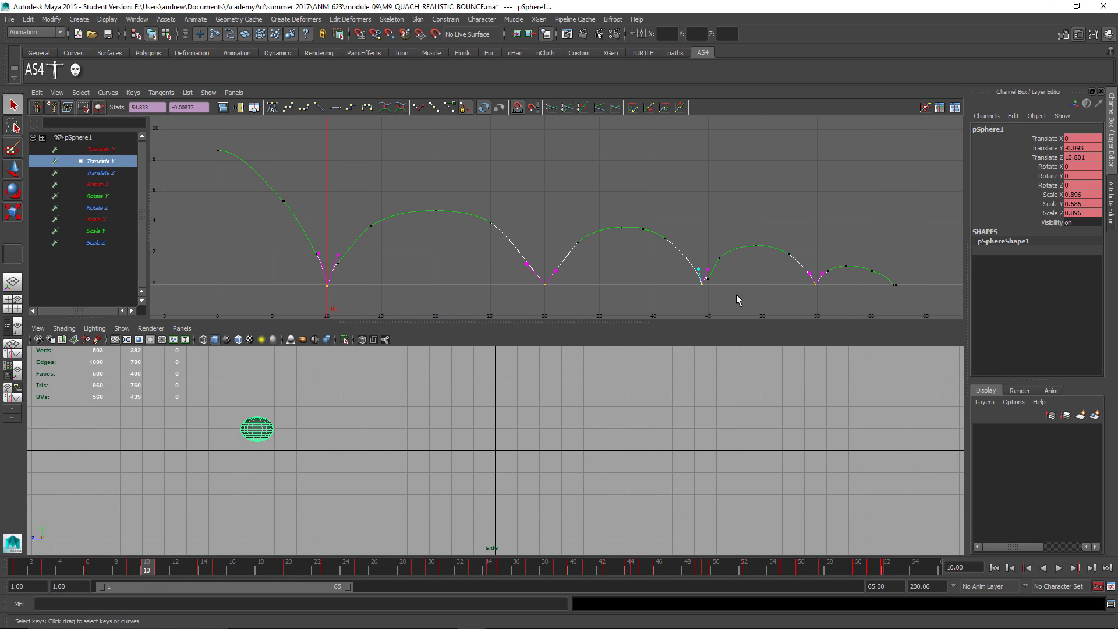
key("w")
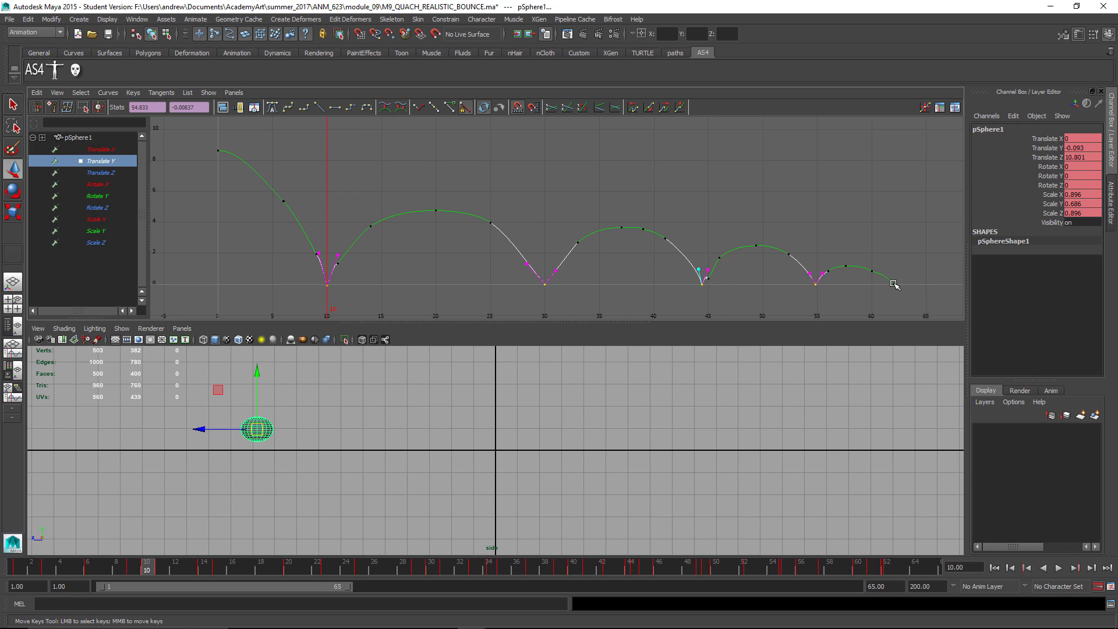
left_click_drag(911, 293, 843, 282)
middle_click_drag(667, 184, 664, 192)
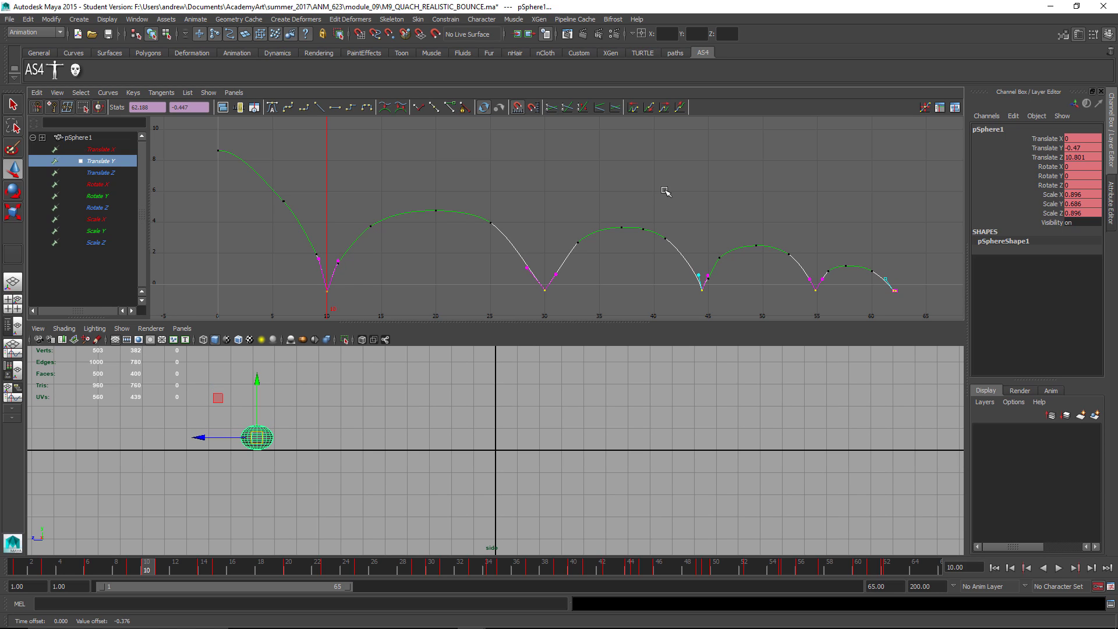
Step: Play the realistic bounce from the first frame to check the ball's contact with the ground line
middle_click_drag(531, 389, 538, 462, "alt")
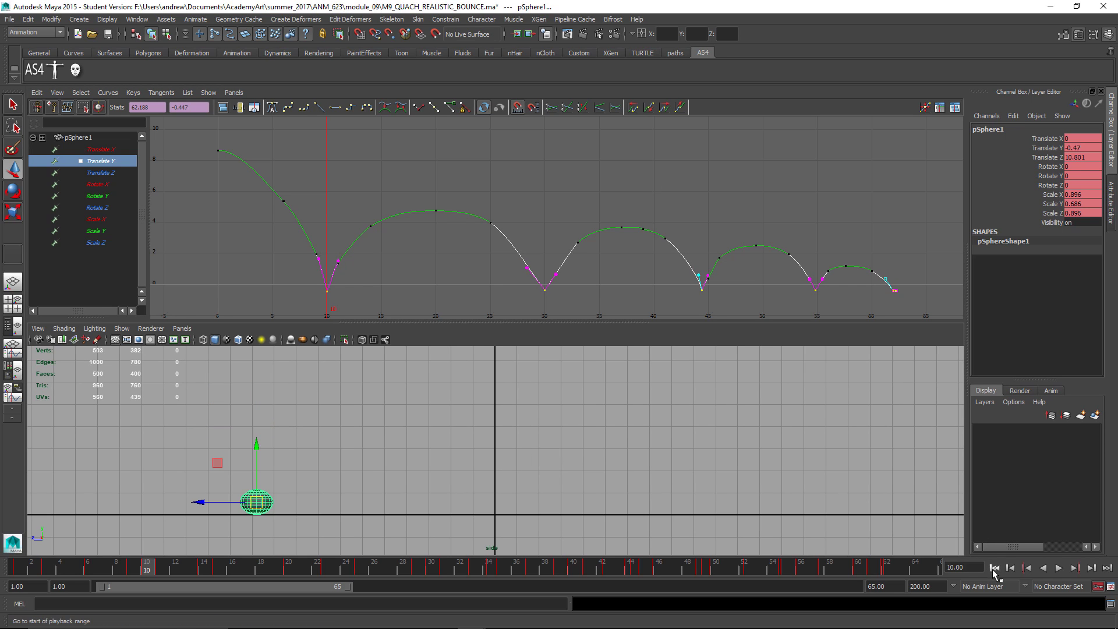
left_click(994, 568)
left_click(1059, 568)
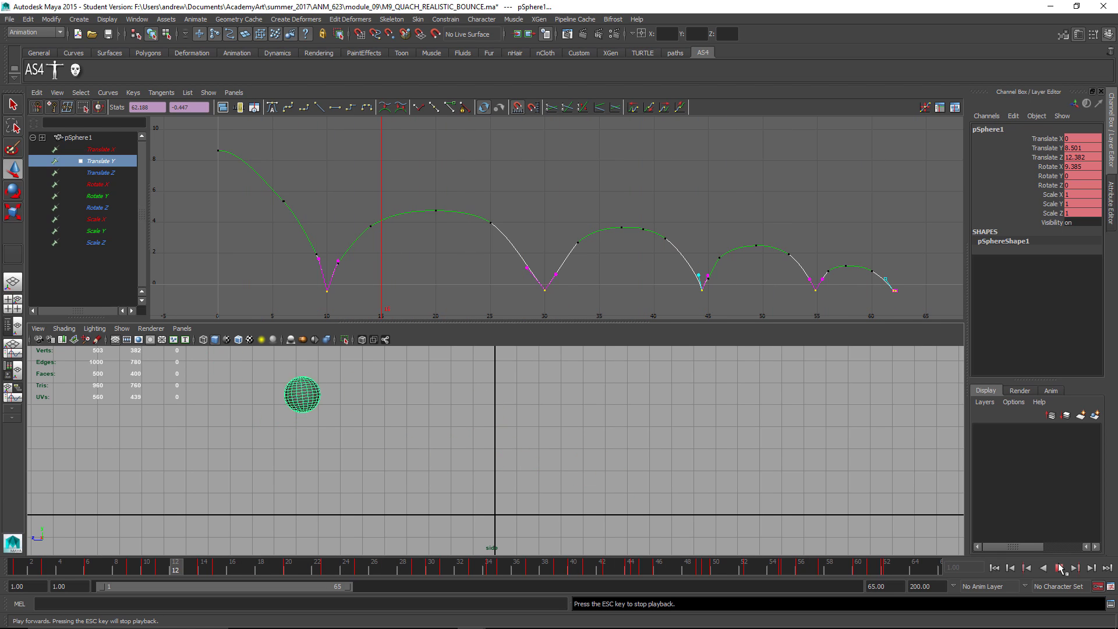
left_click(1059, 567)
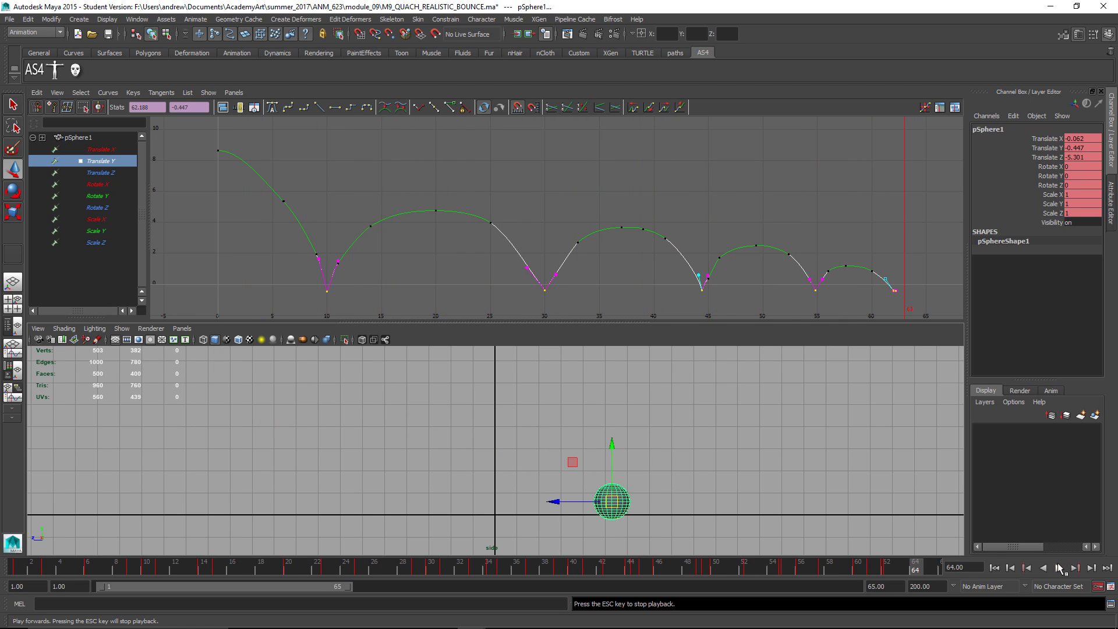
key("alt+v")
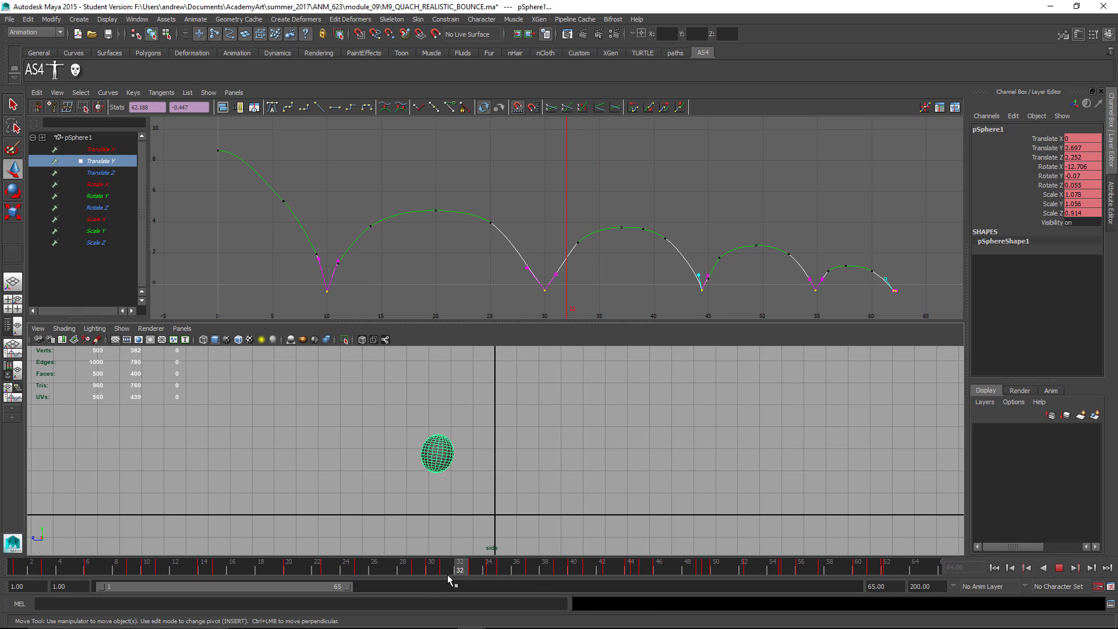
Step: Retime the Translate Y contact key just after frame 44 to exactly frame 44
left_click_drag(625, 581, 635, 578)
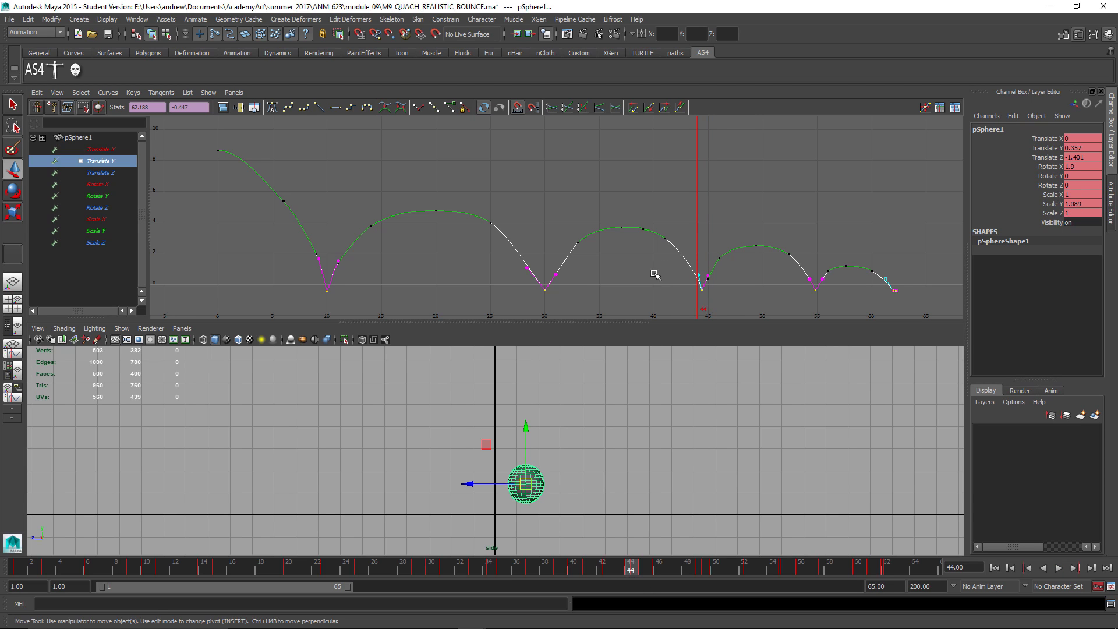
key("f")
middle_click_drag(593, 237, 604, 270, "alt")
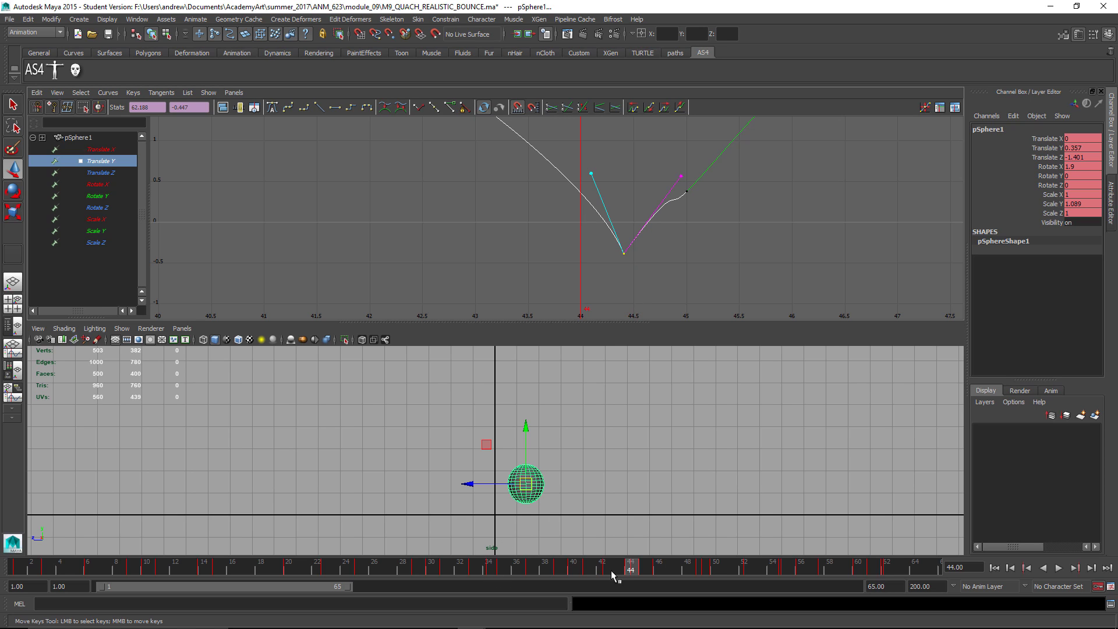
mouse_move(628, 571)
left_mouse_down()
mouse_move(619, 569)
mouse_move(662, 570)
mouse_move(641, 573)
left_mouse_up()
left_click_drag(592, 236, 634, 256)
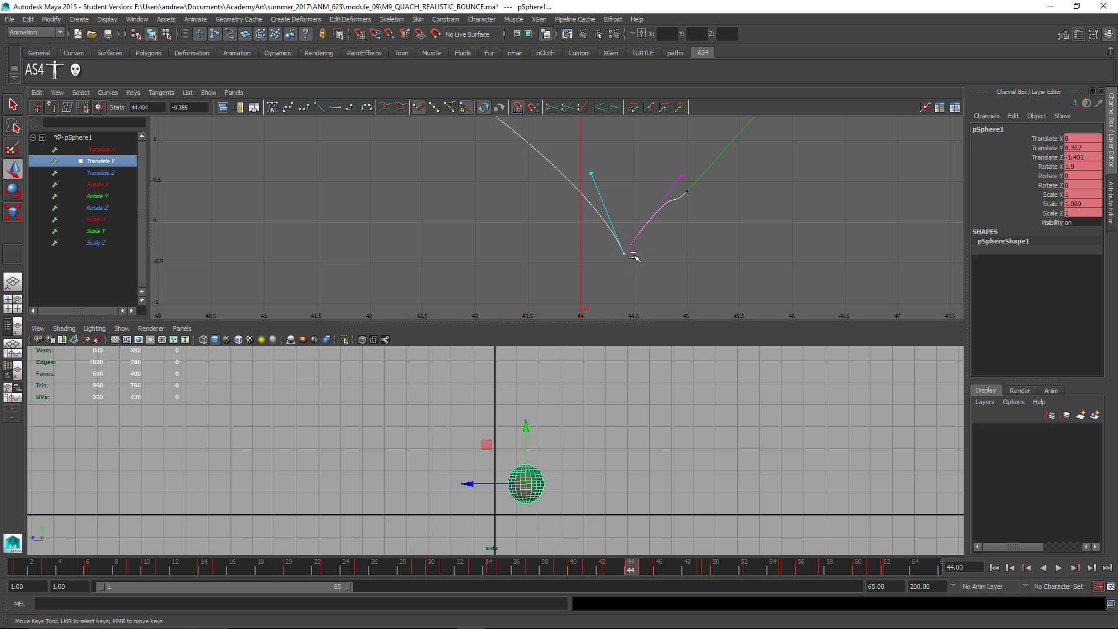
double_click(158, 109)
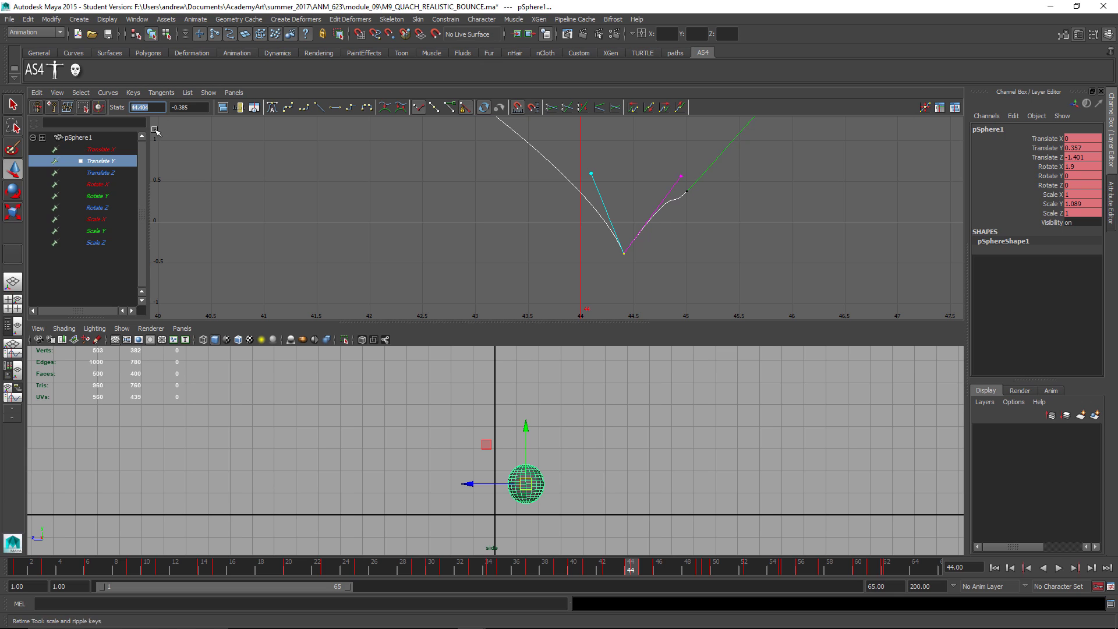
type("44")
key("Return")
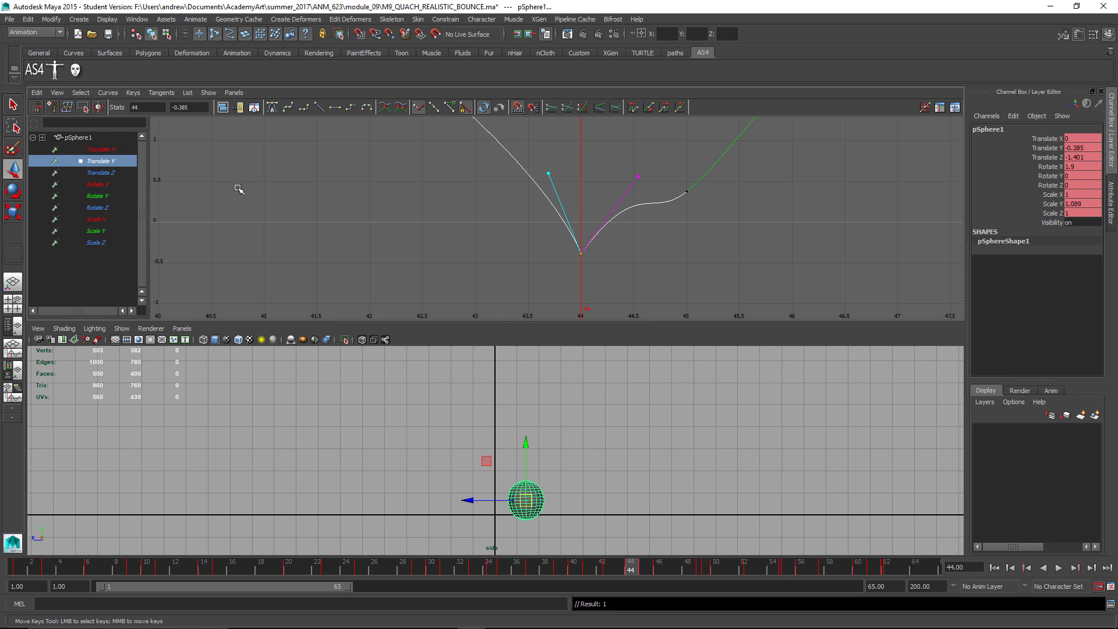
Step: Play the retimed bounce from the first frame in a wider side view and rewind it
right_click_drag(604, 447, 466, 439, "alt")
mouse_move(466, 439)
middle_mouse_down("alt")
mouse_move(186, 437)
mouse_move(451, 433)
middle_mouse_up("alt")
right_click_drag(817, 470, 974, 494, "alt")
left_click(994, 568)
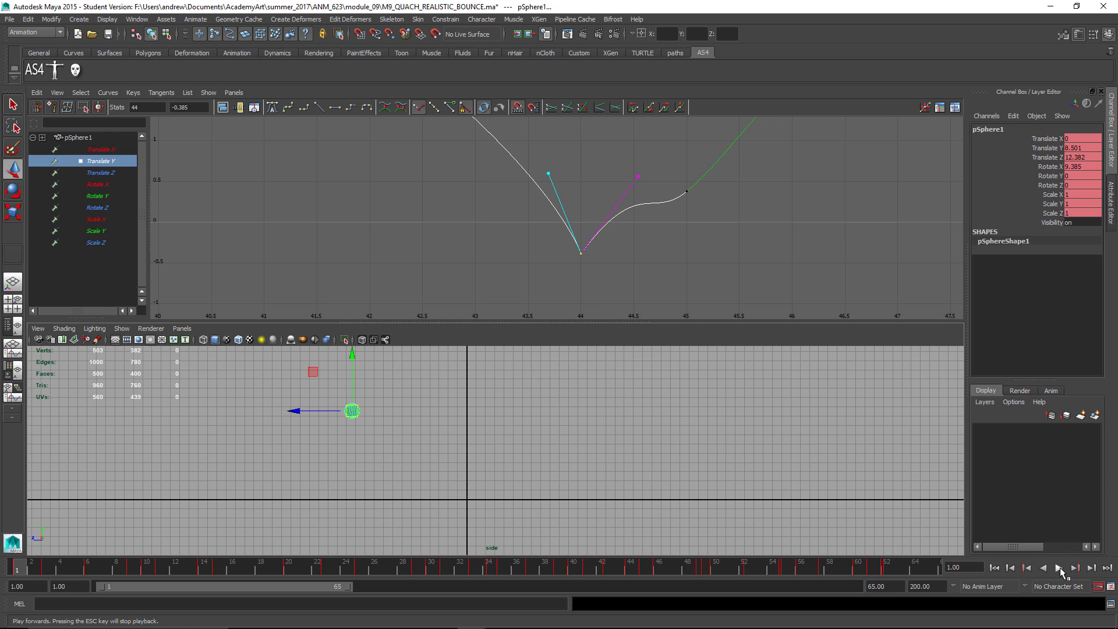
left_click(1059, 568)
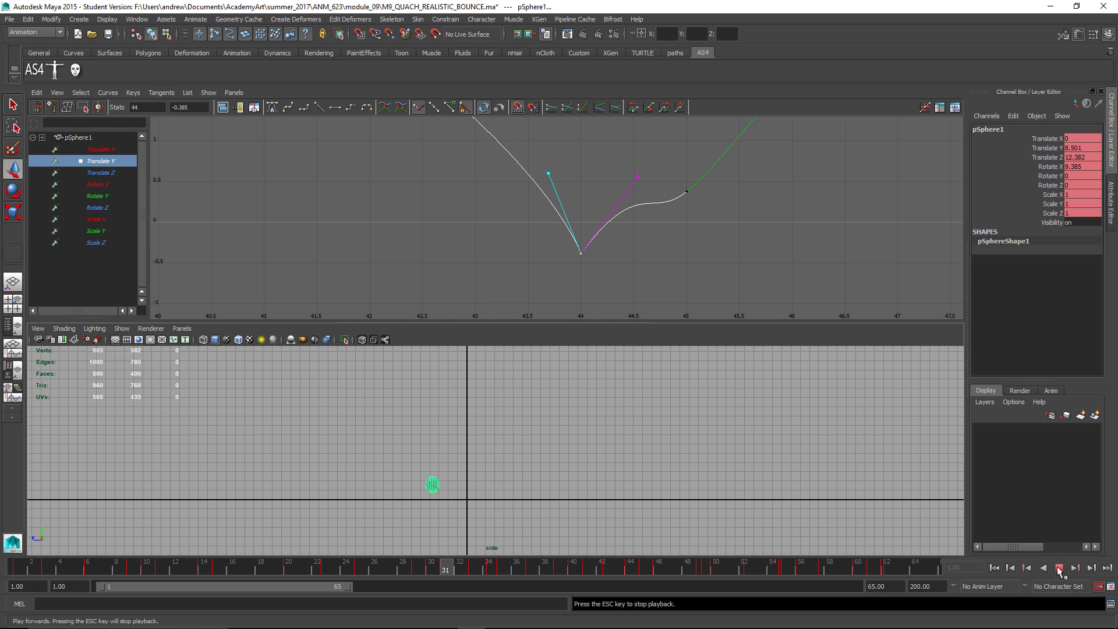
left_click(1059, 567)
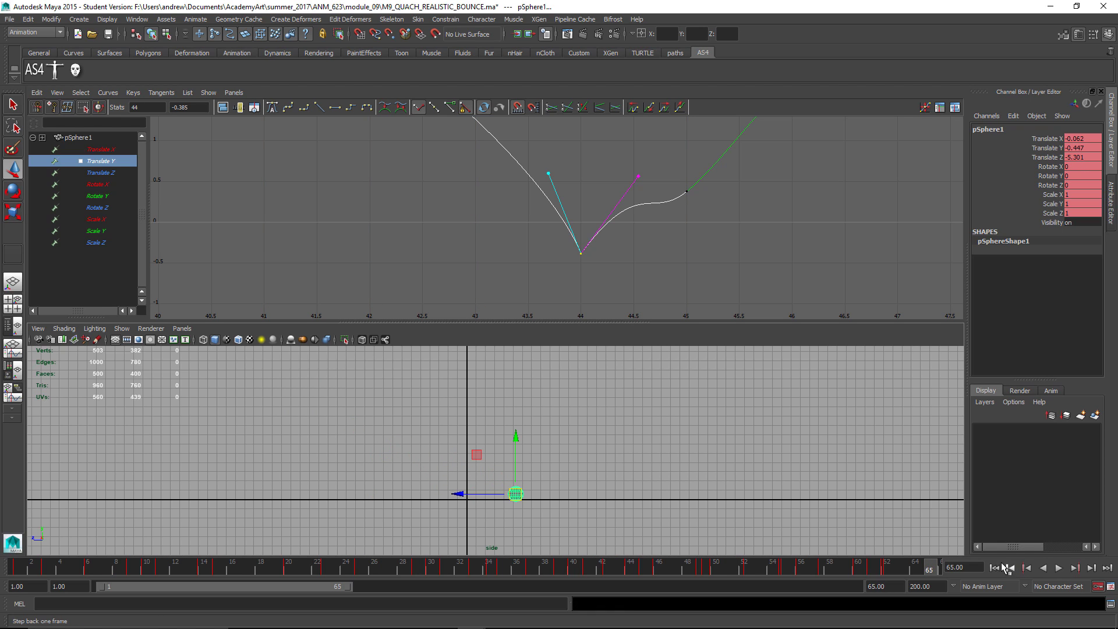
left_click(994, 568)
Step: Show only the ball's Translate Z curve and fit it in the Graph Editor
middle_click_drag(605, 461, 720, 443, "alt")
scroll(719, 434, "up", 3)
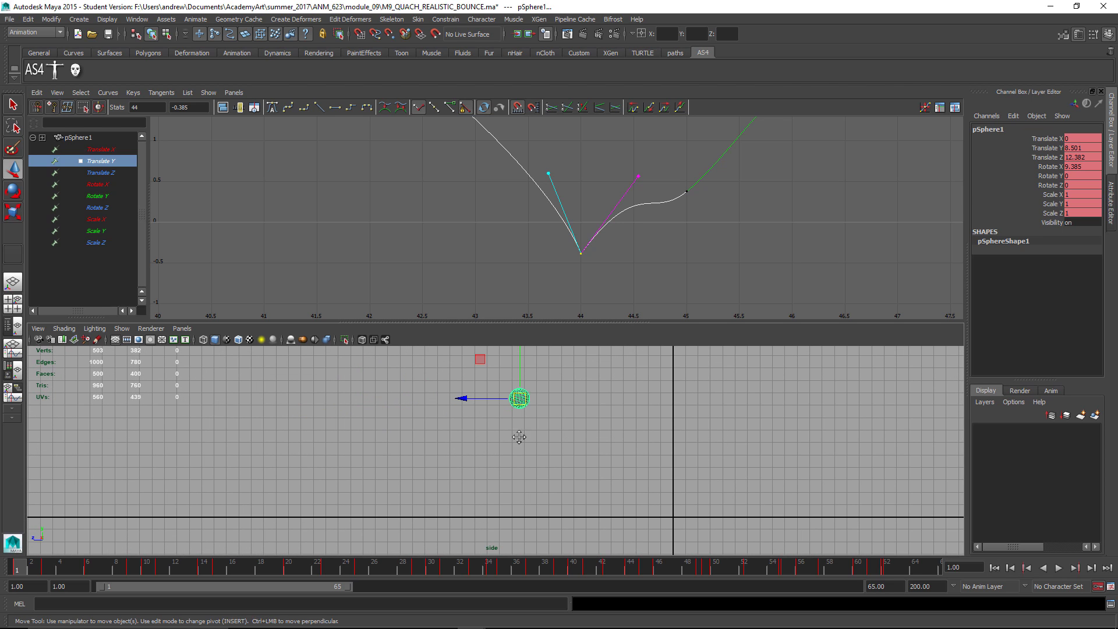
middle_click_drag(616, 436, 746, 427, "alt")
scroll(727, 410, "up", 2)
middle_click_drag(711, 394, 684, 412, "alt")
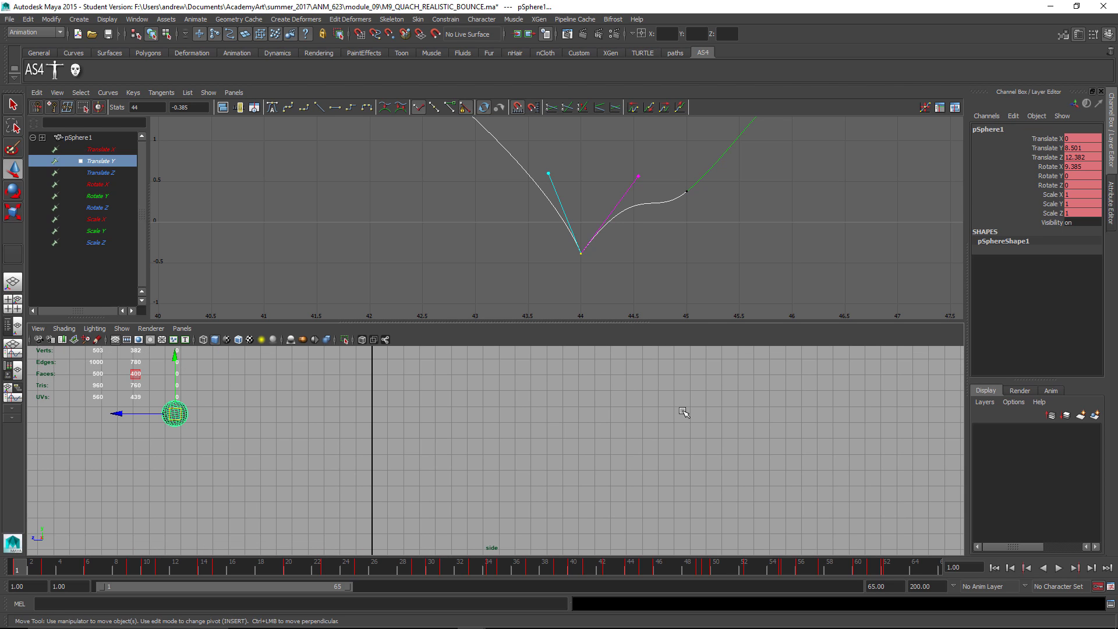
scroll(664, 394, "down", 3)
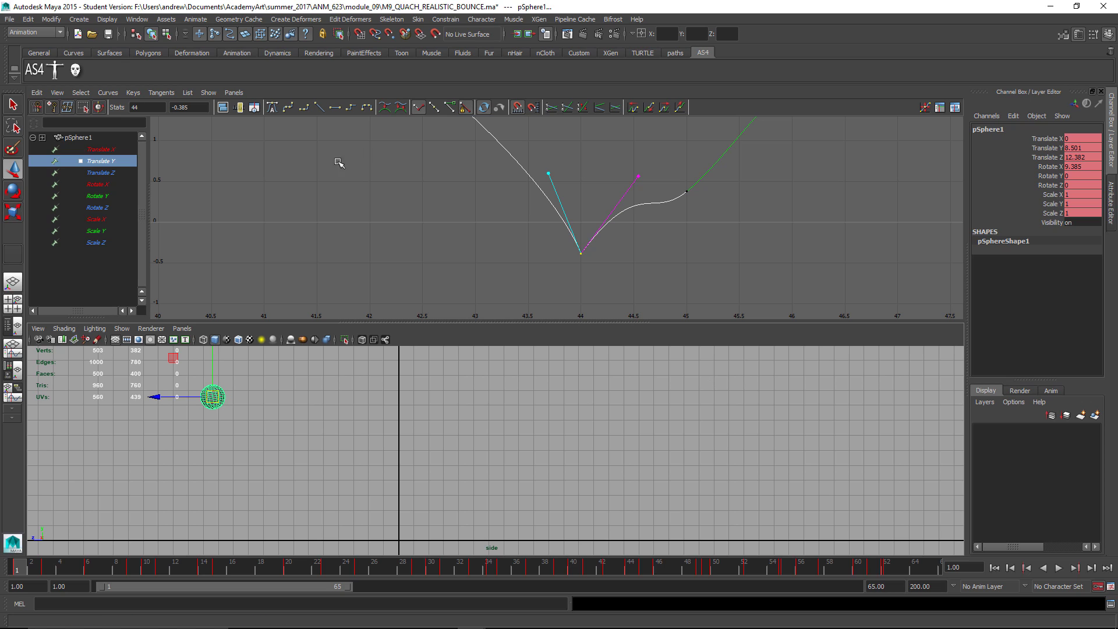
key("Up")
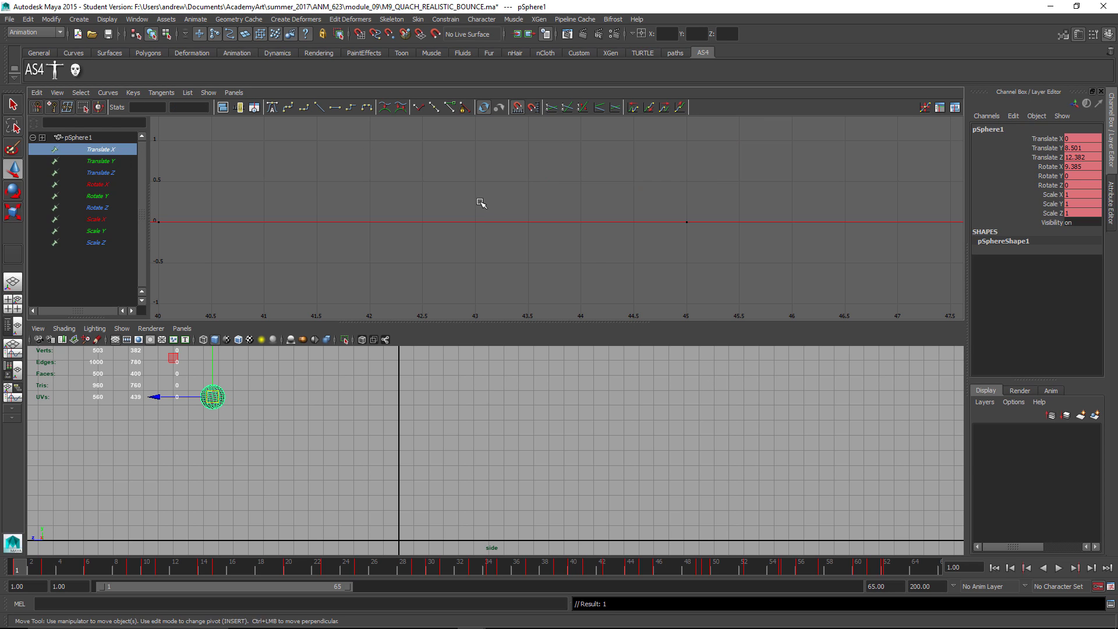
left_click(112, 173)
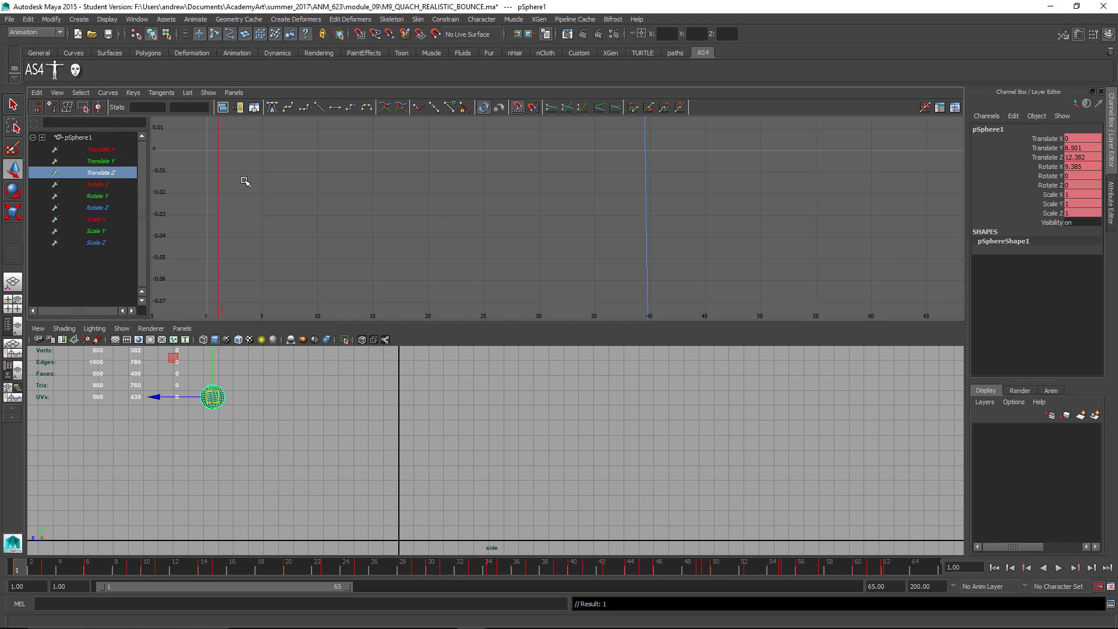
key("f")
middle_click_drag(466, 259, 456, 258, "alt")
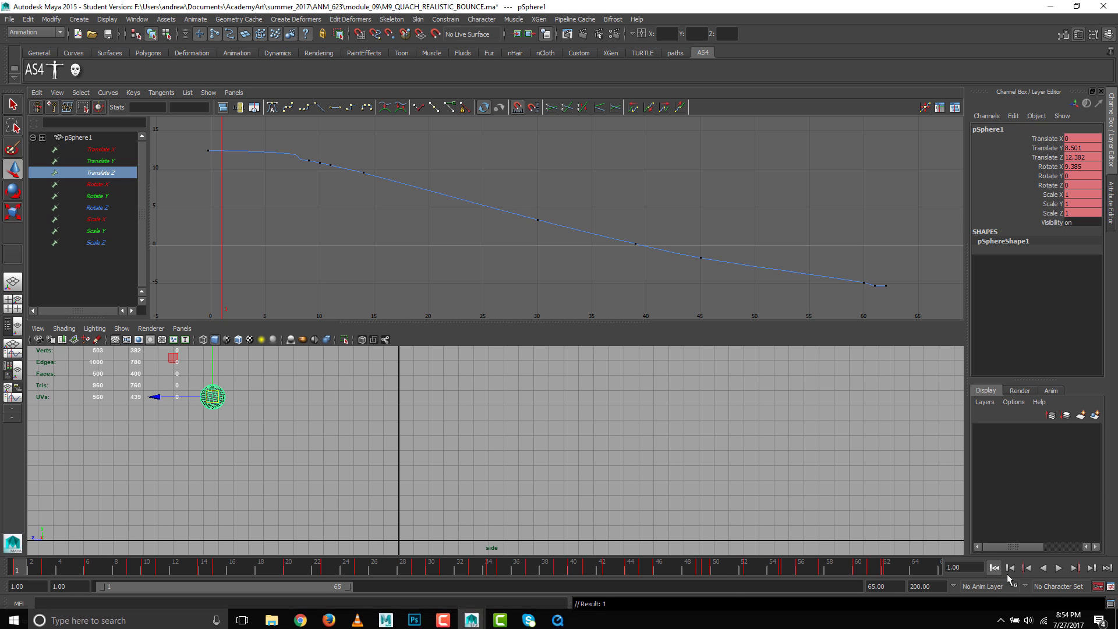
Step: Play the bounce twice from the first frame to examine the ball's forward travel against its Translate Z curve
left_click(1060, 568)
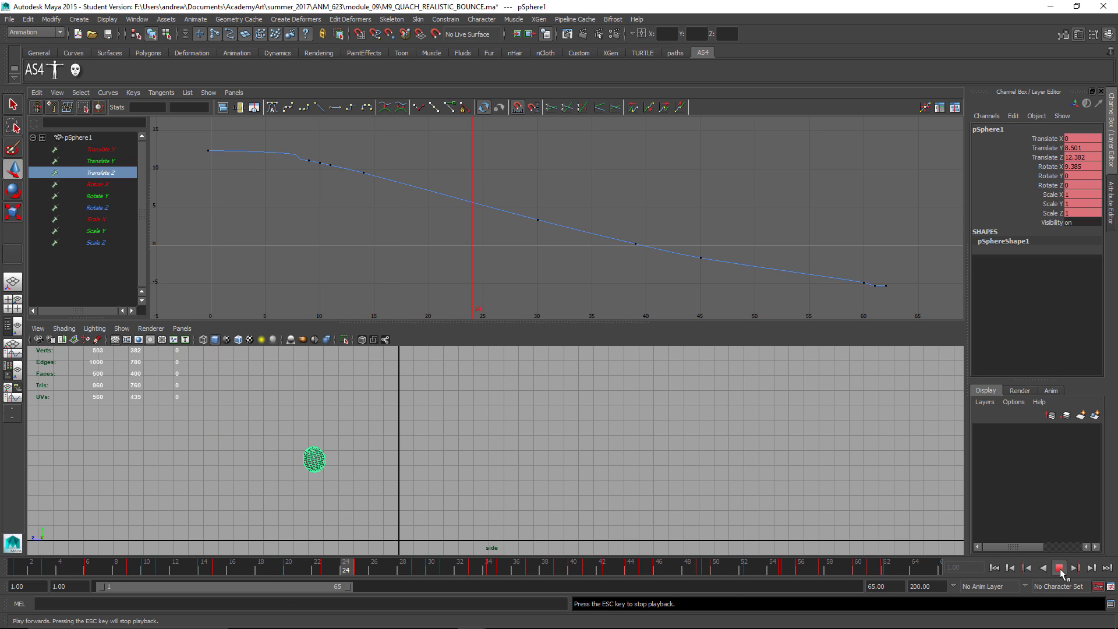
left_click(1004, 569)
left_click(996, 568)
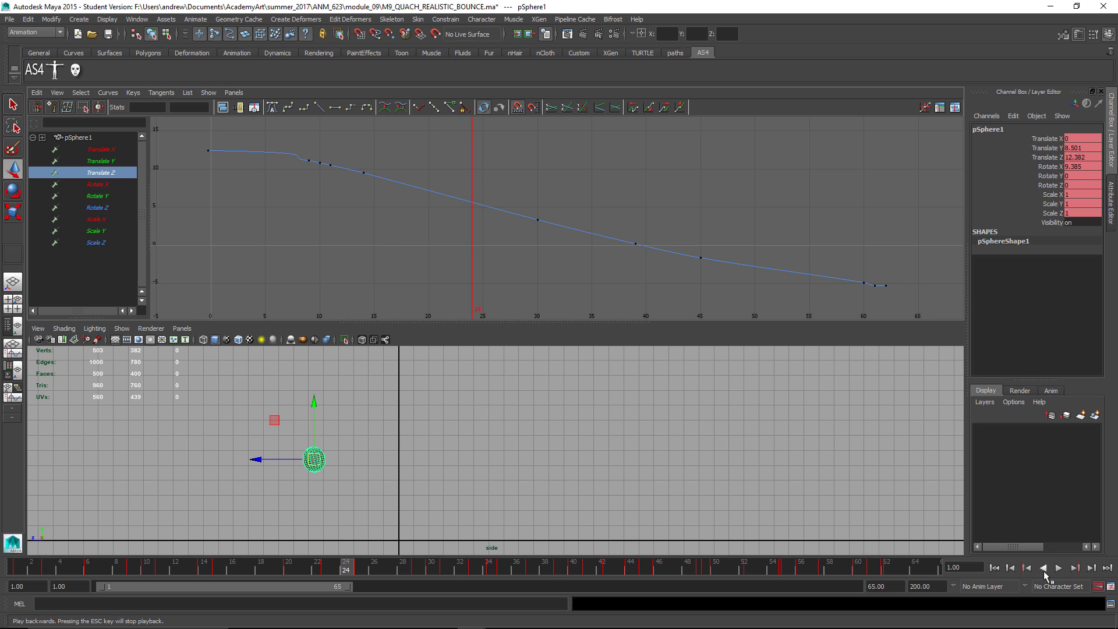
left_click(1059, 568)
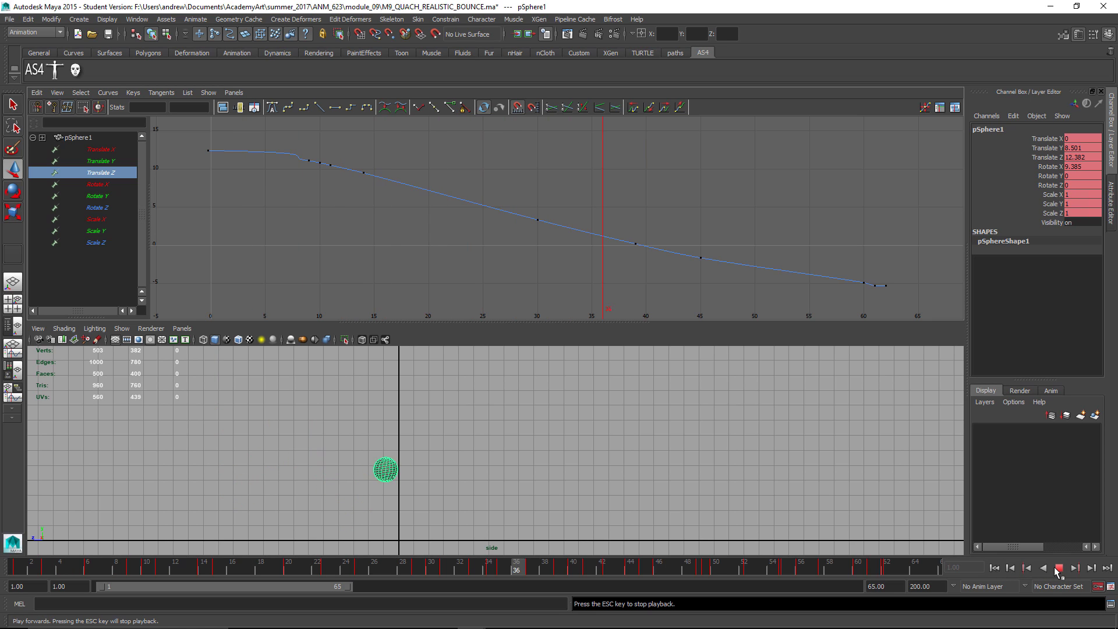
left_click(1059, 568)
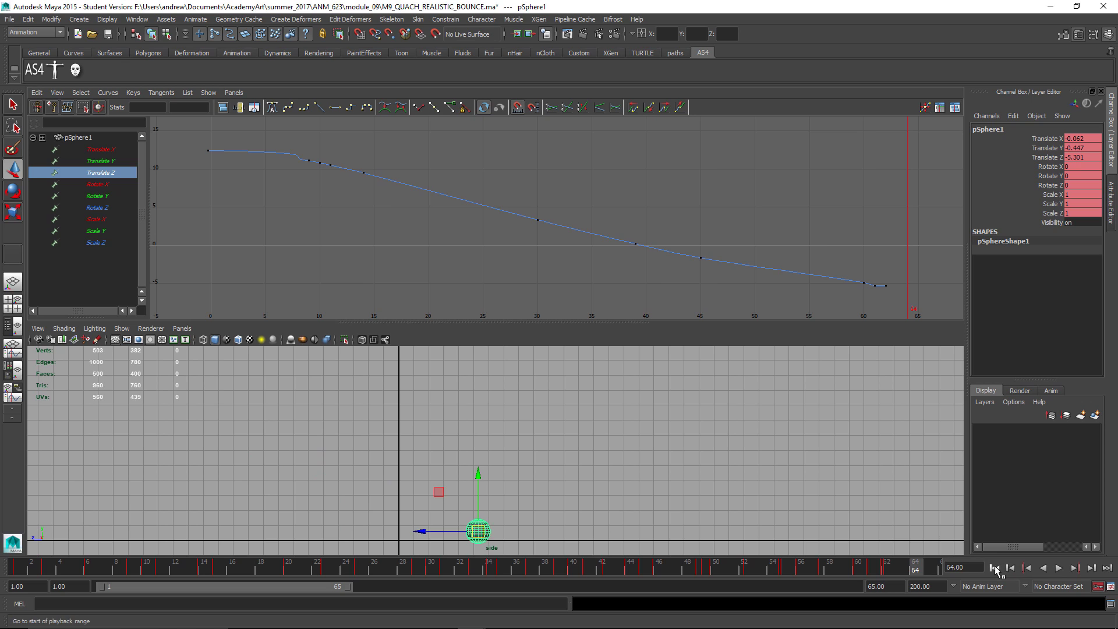
Step: Return to the first frame and delete all Translate Z keys between the first and last ones
left_click(994, 568)
left_click_drag(249, 144, 878, 315)
key("Delete")
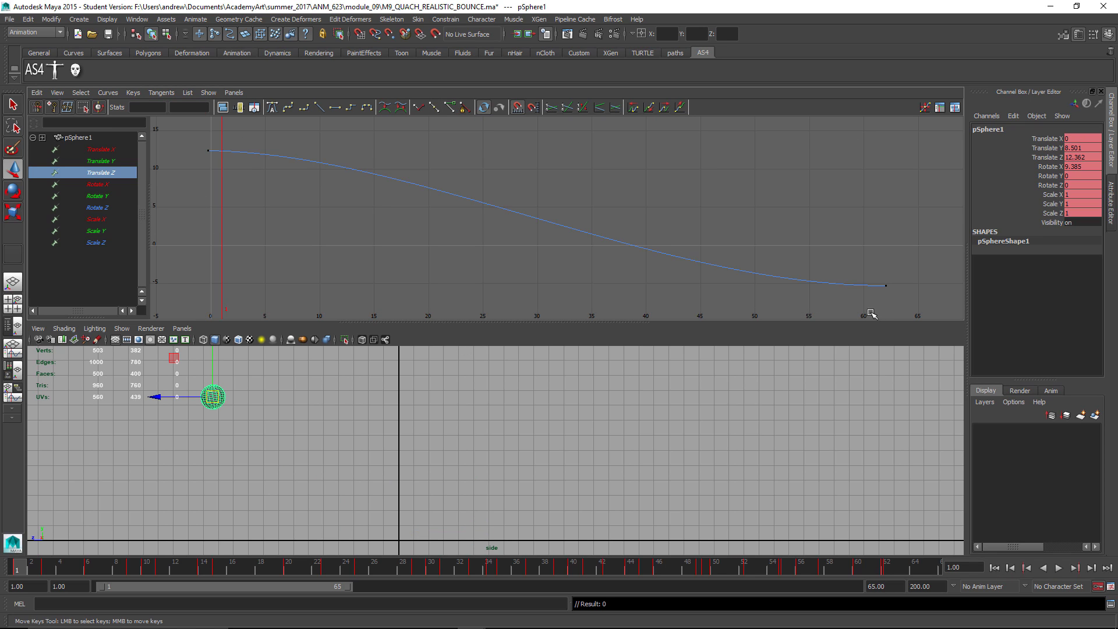
Step: Angle the first Translate Z key's tangent downward, raise the last key's incoming tangent for a gently slowing curve, and deselect the ball
left_click_drag(249, 172, 256, 171)
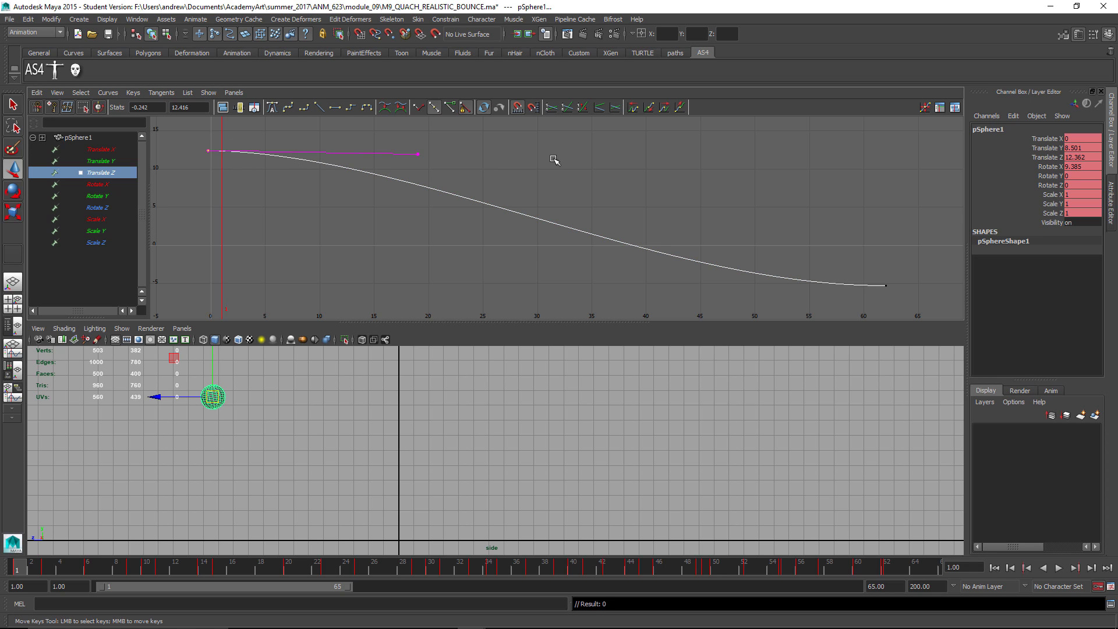
left_click_drag(379, 135, 377, 171)
middle_click_drag(365, 171, 339, 232)
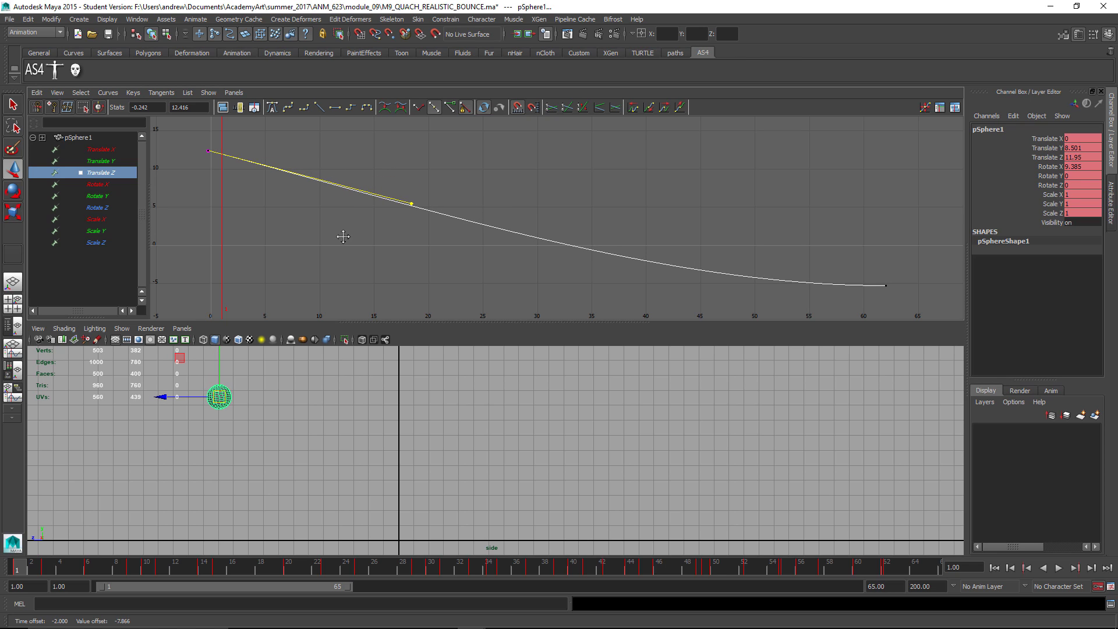
left_click_drag(903, 282, 820, 298)
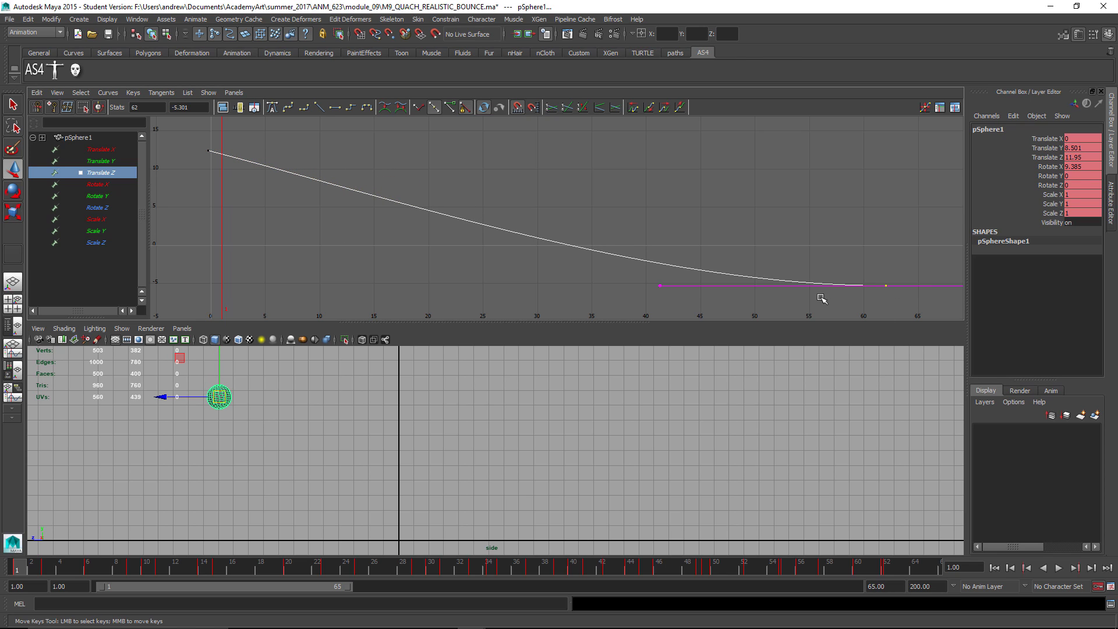
left_click(762, 287)
middle_click_drag(718, 289, 722, 282)
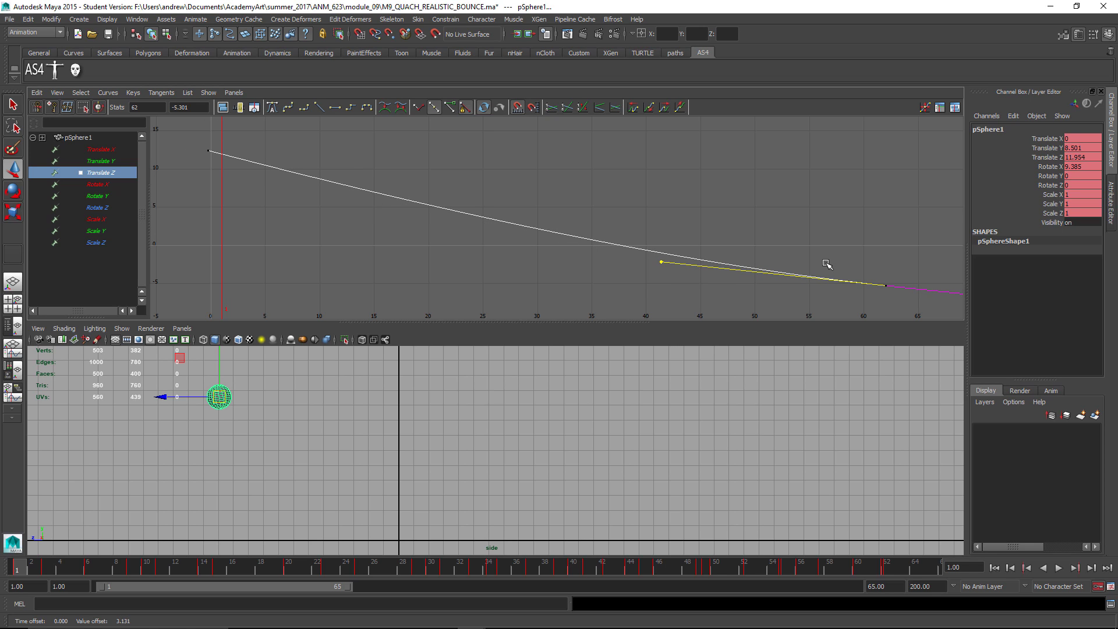
left_click(379, 431)
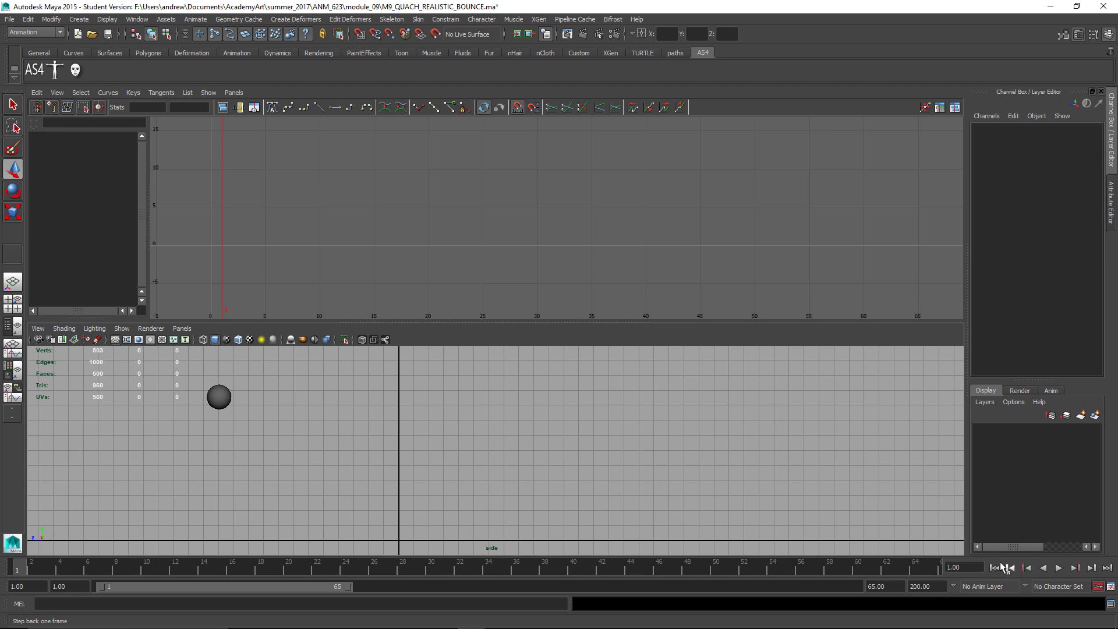
Step: Play the bounce through to examine the new forward travel, and scrub near its end at frame 59
key("alt+v")
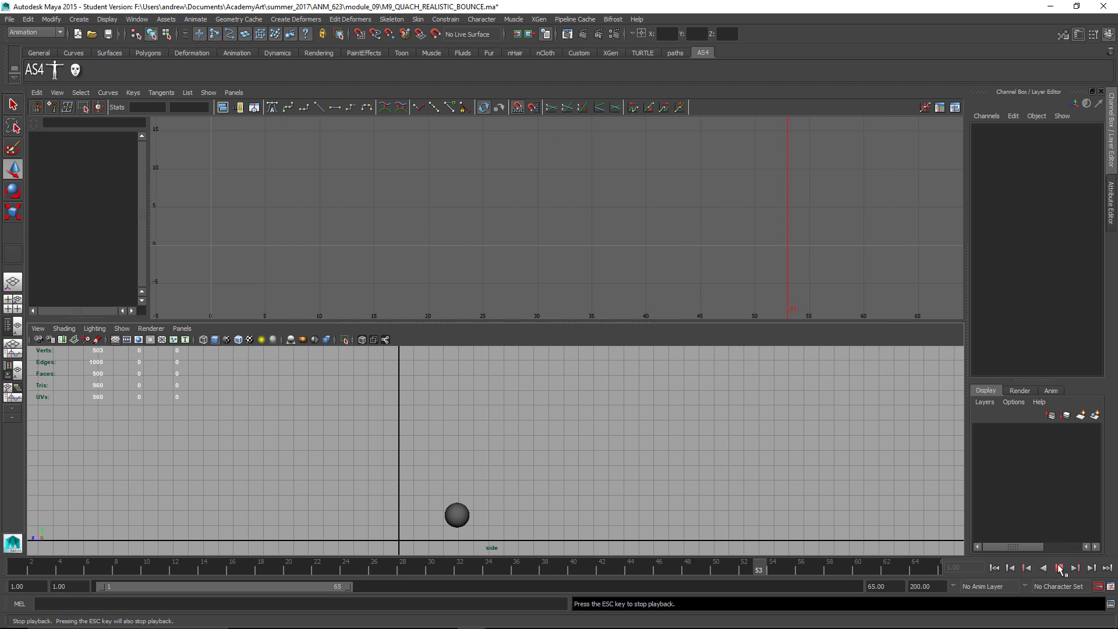
left_click(1058, 569)
mouse_move(314, 566)
left_mouse_down()
mouse_move(305, 568)
mouse_move(521, 581)
mouse_move(844, 571)
left_mouse_up()
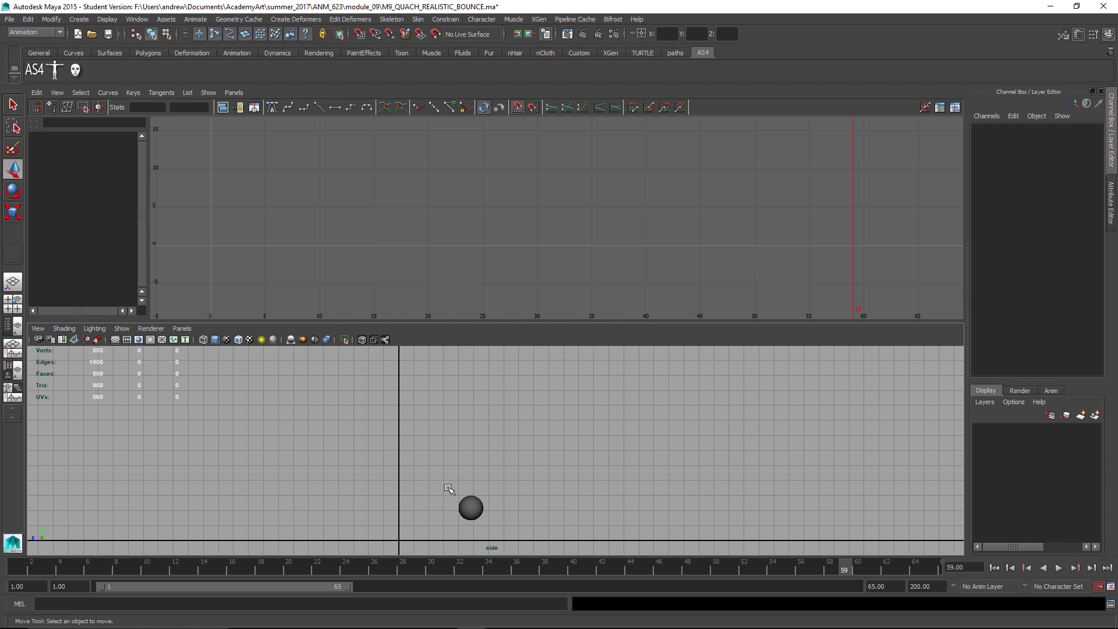
Step: Select the ball and show only its Translate Y curve, fitted in the Graph Editor
left_click_drag(449, 489, 474, 515)
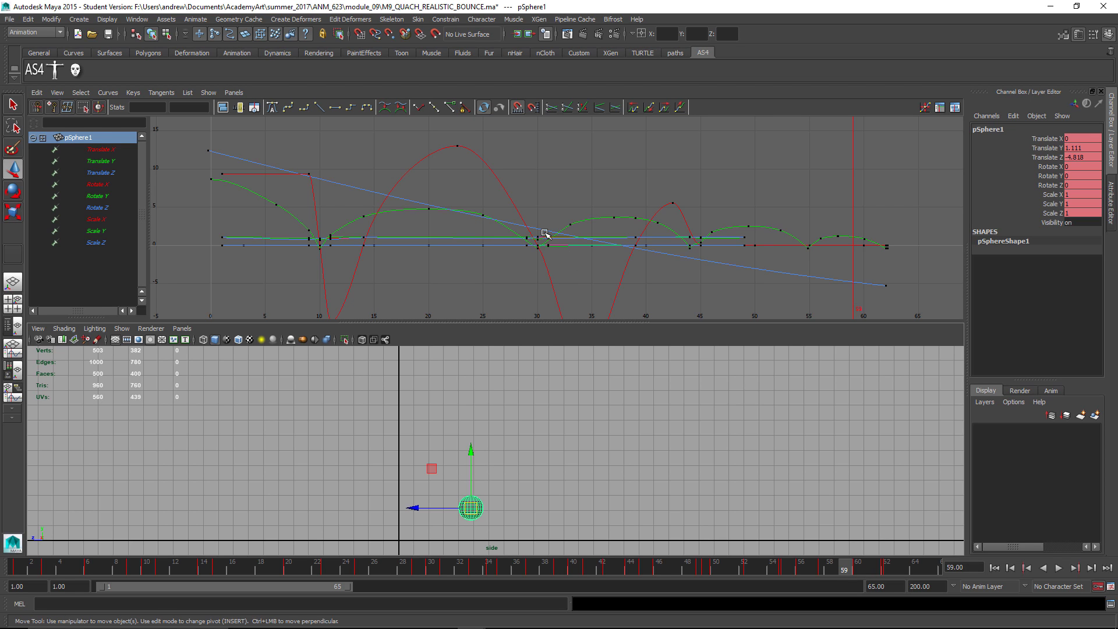
key("f")
left_click(104, 161)
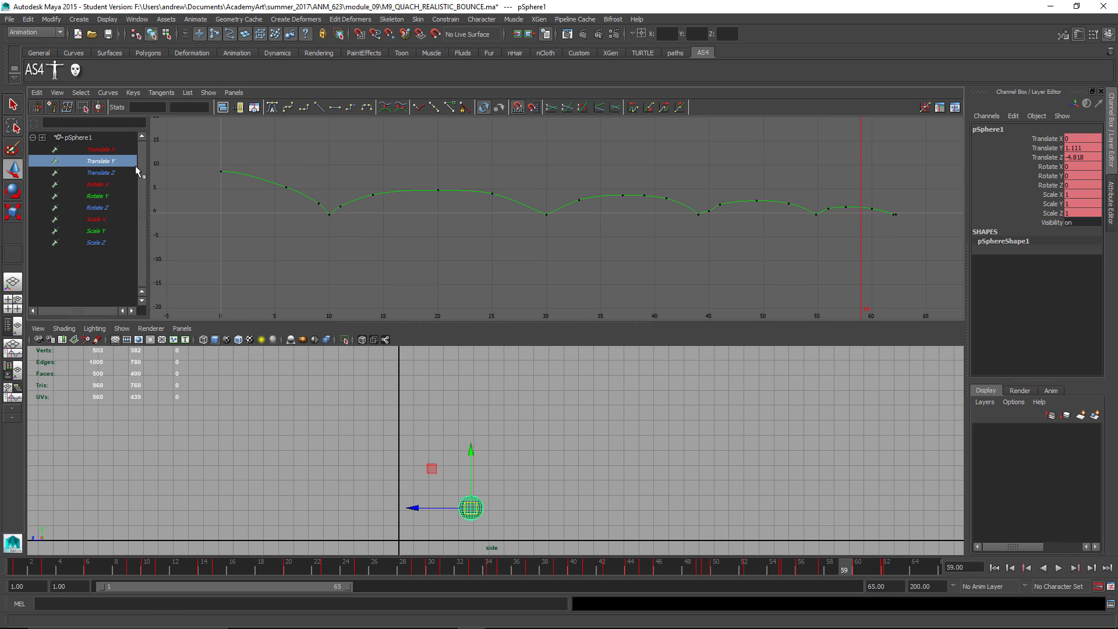
key("f")
Step: Delete all in-between Translate Y keys on every arc, keeping only the ground contacts and one key per peak
left_click_drag(720, 286, 710, 272)
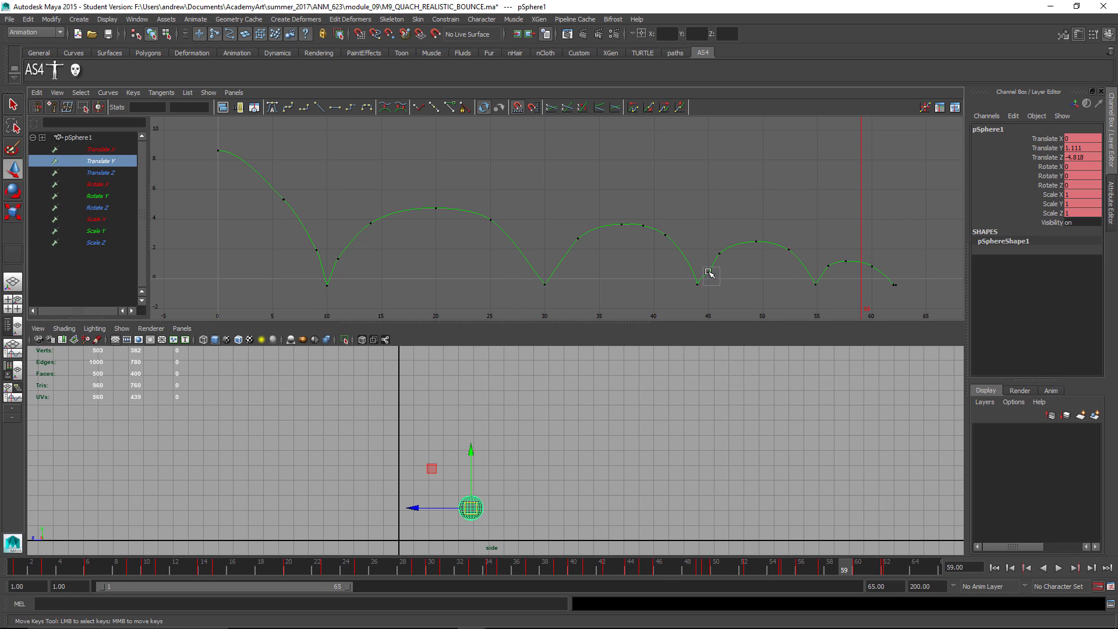
key("Delete")
left_click_drag(385, 267, 387, 269)
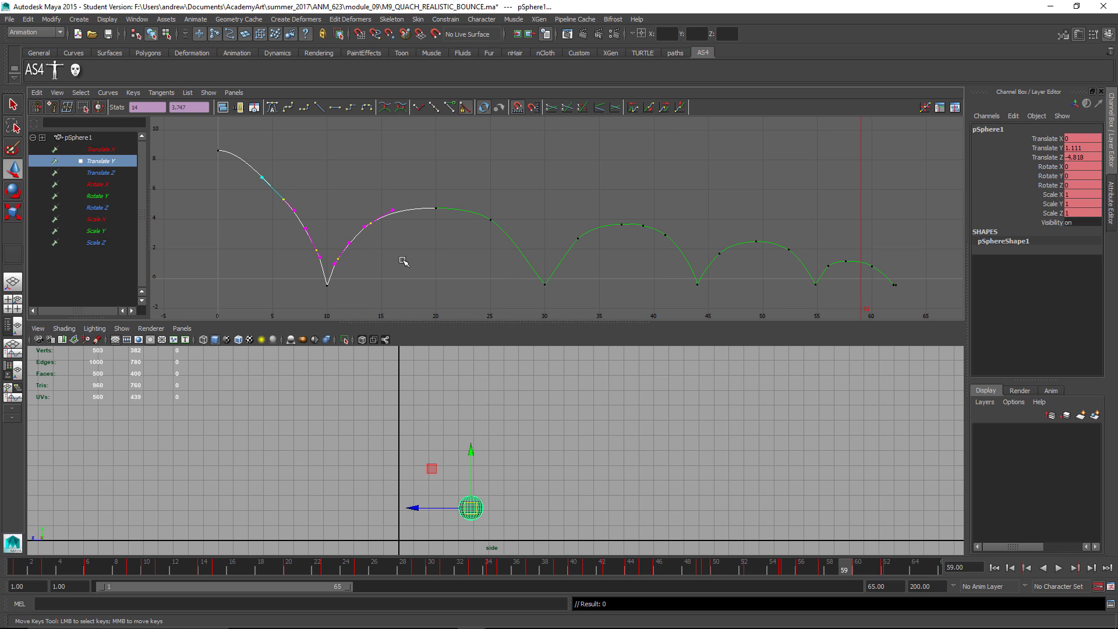
key("Delete")
left_click_drag(608, 261, 606, 262)
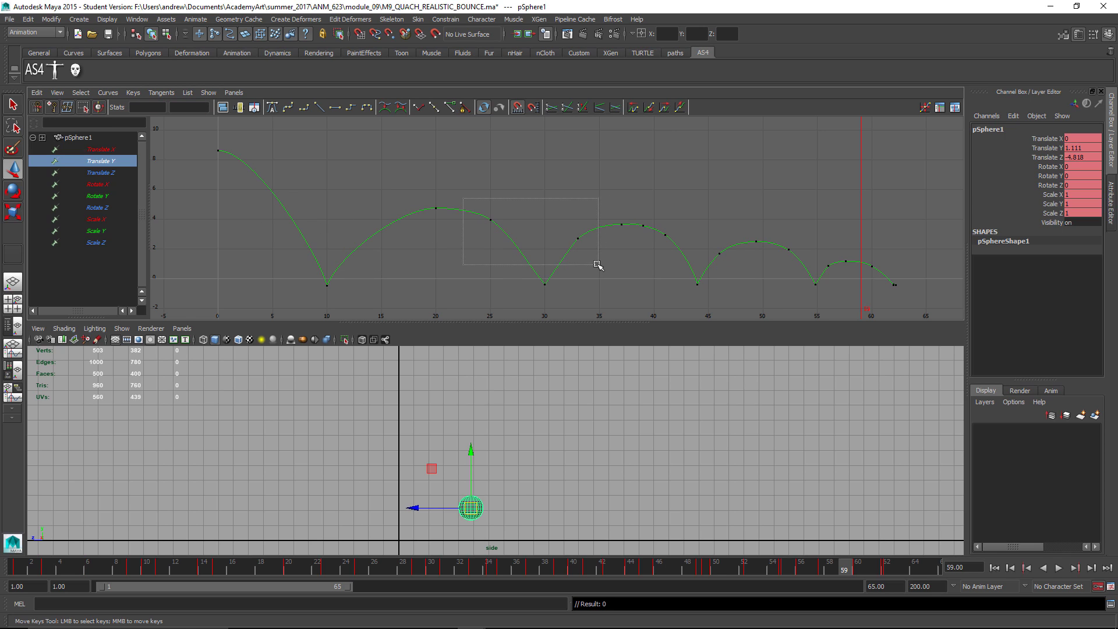
key("Delete")
left_click_drag(638, 216, 741, 273)
key("Delete")
key("Delete")
left_click_drag(779, 240, 879, 282)
key("Delete")
key("Delete")
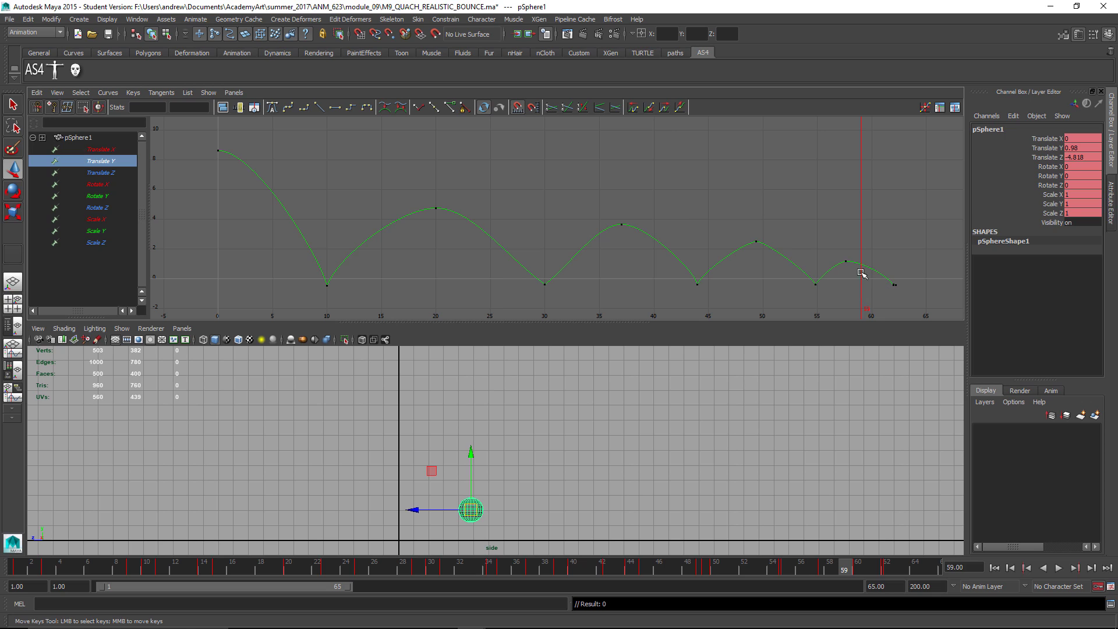
Step: Move the last bounce's Translate Y peak key to frame 58
left_click_drag(827, 254, 855, 270)
middle_click_drag(831, 248, 837, 245)
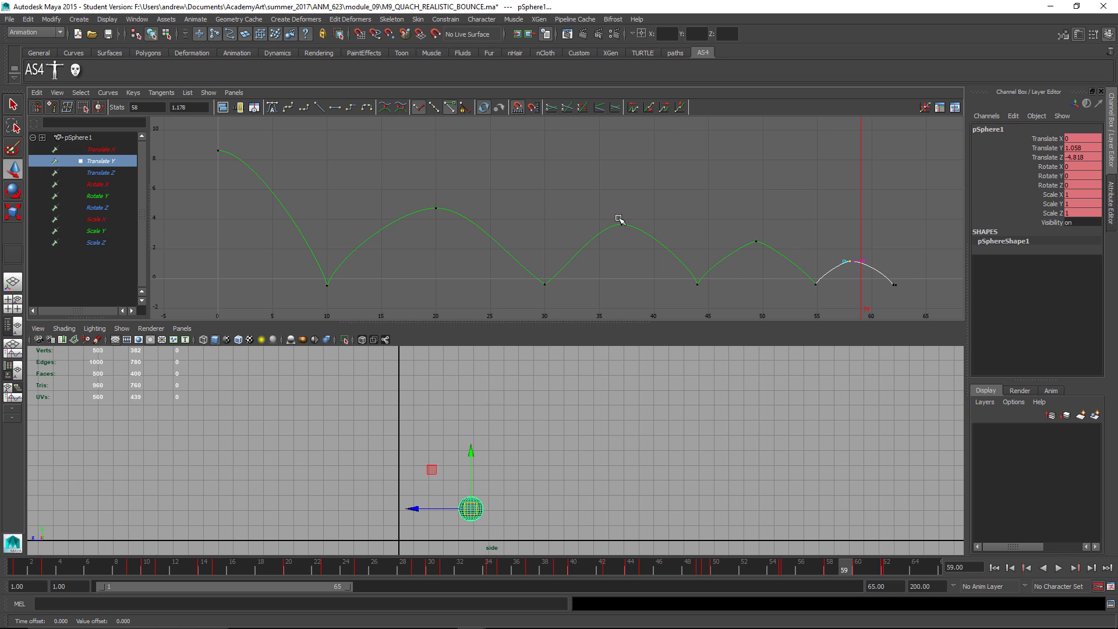
Step: Try to snap the three earlier Translate Y peak keys to whole frames, then undo the move
left_click_drag(828, 258, 827, 257)
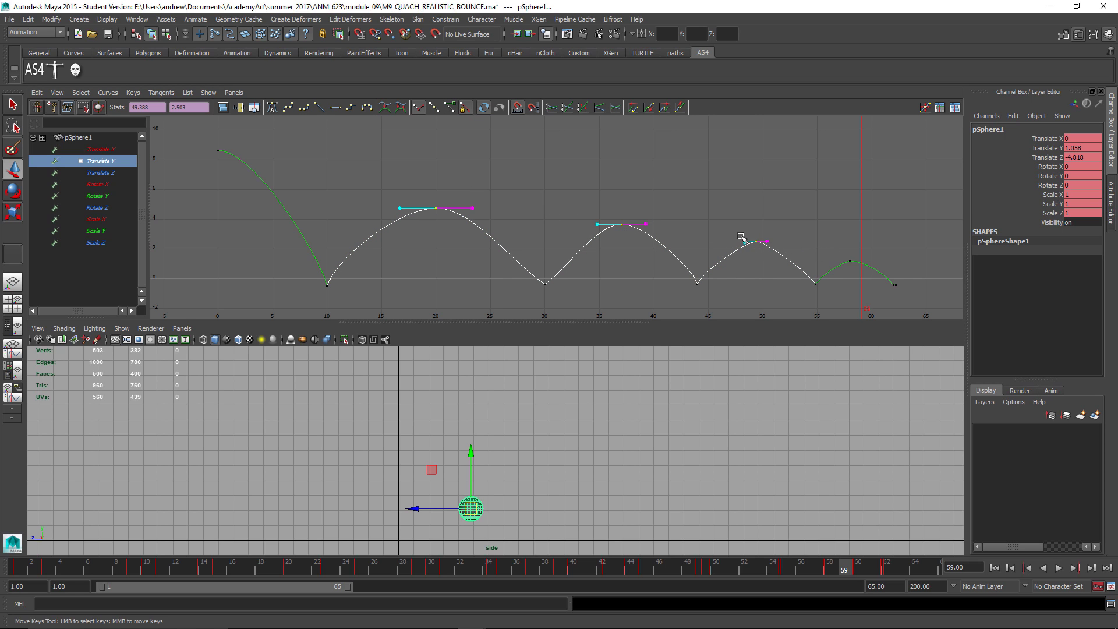
middle_click_drag(735, 231, 729, 231)
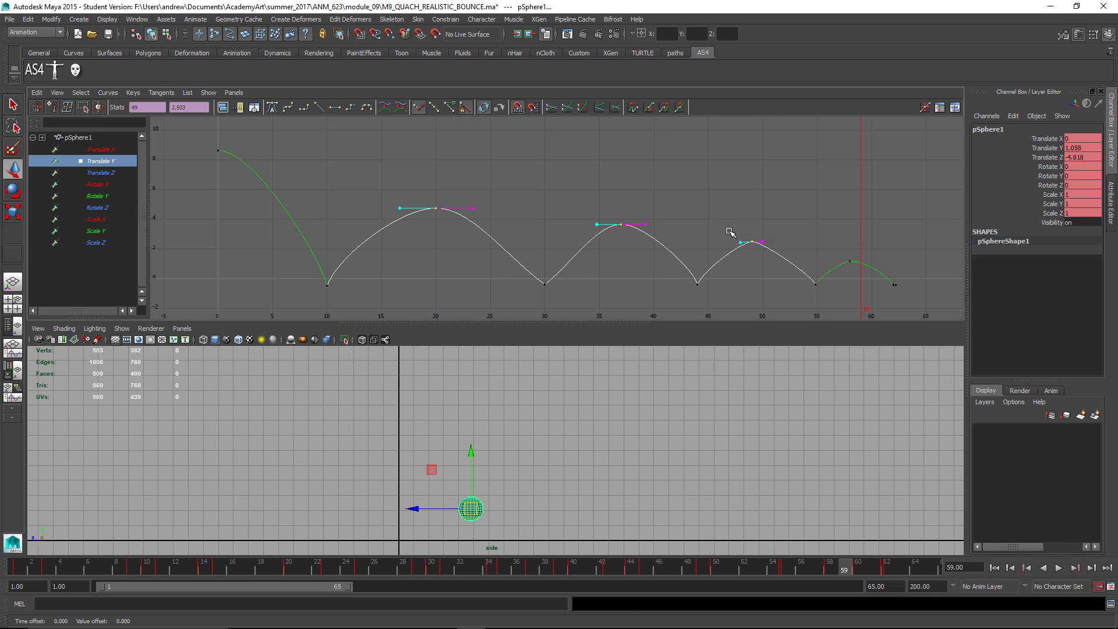
key("ctrl+z")
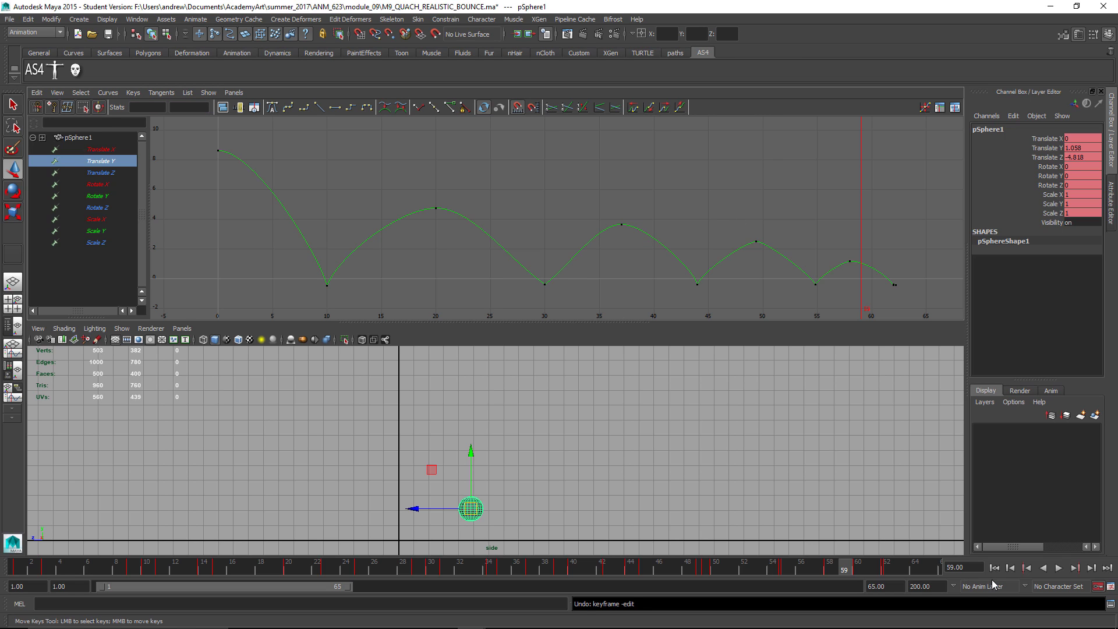
Step: Play the bounce to examine the motion with the simplified Translate Y arcs
left_click(1058, 568)
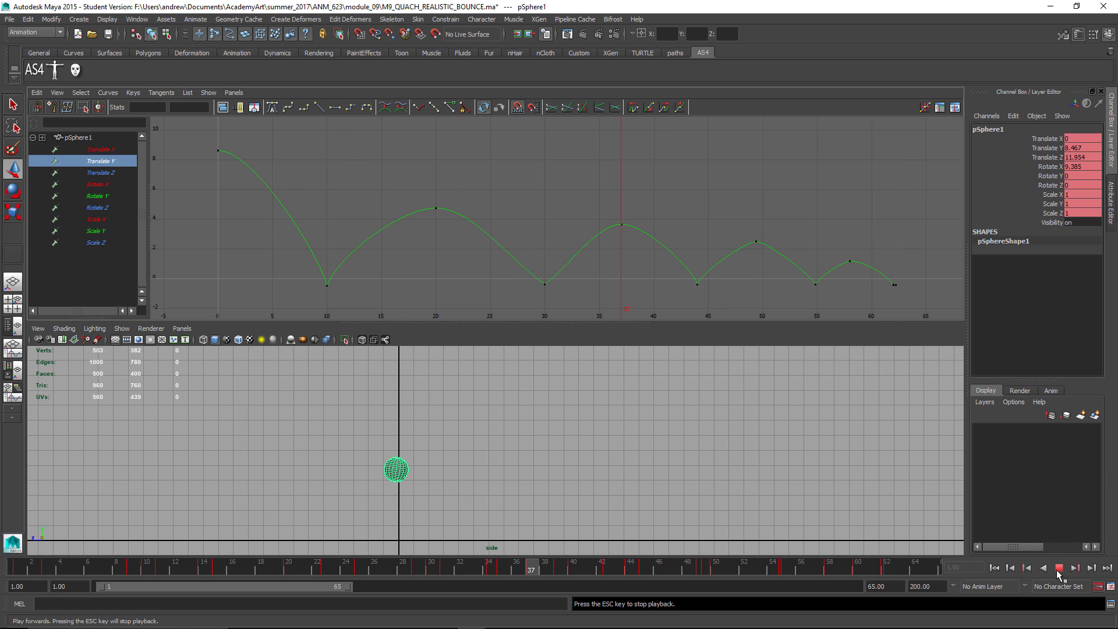
left_click(1058, 567)
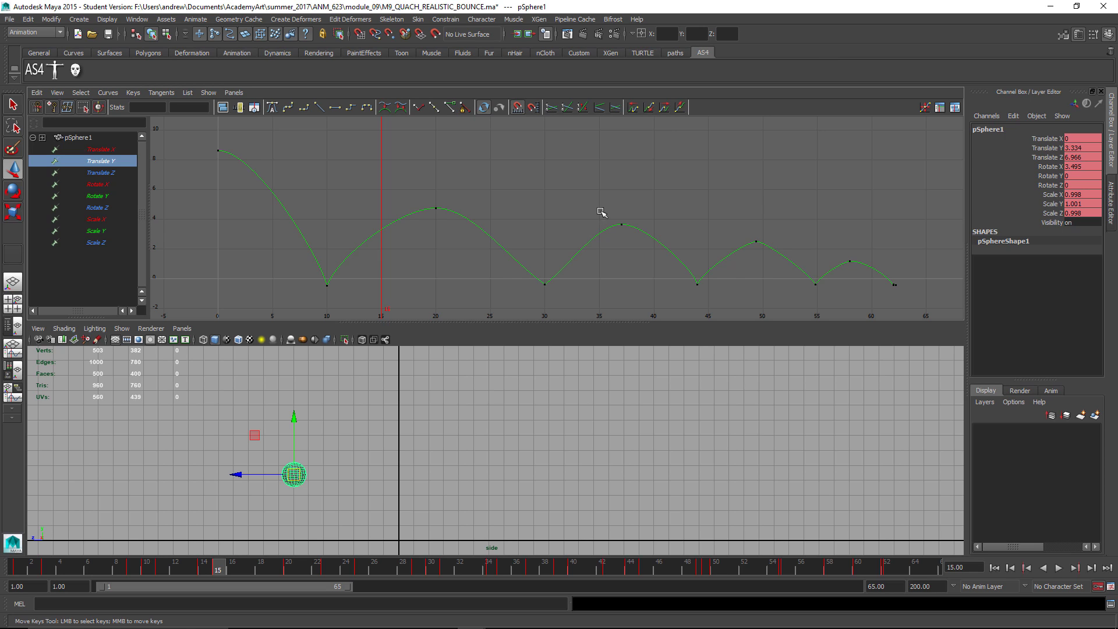
Step: Lower the last three Translate Y peak keys together by about 0.51
left_click_drag(838, 242, 838, 242)
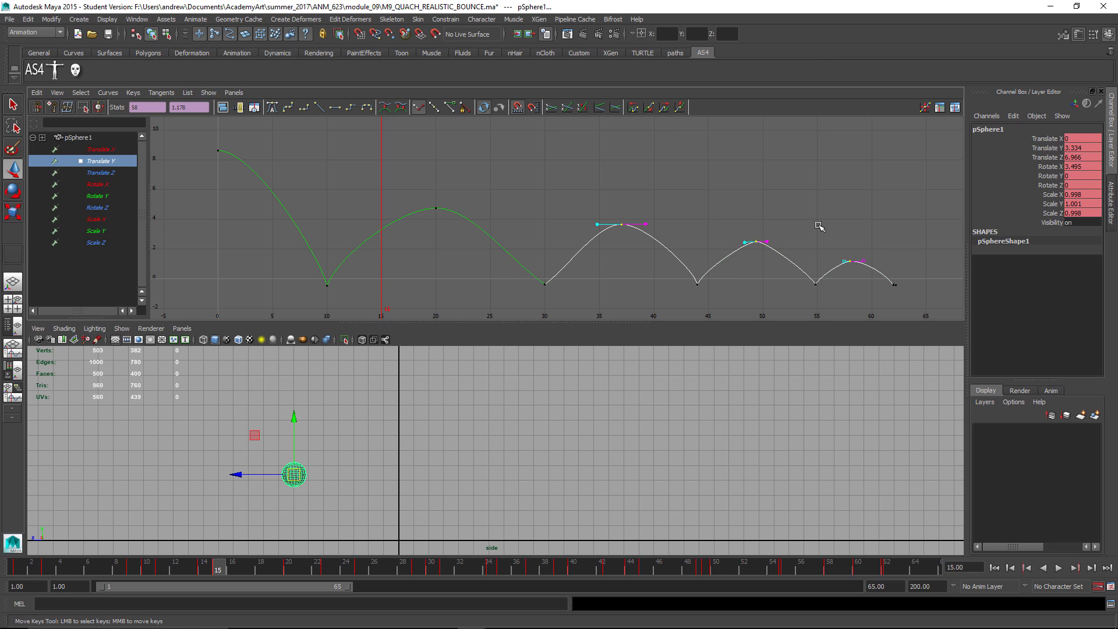
middle_click_drag(816, 225, 765, 241)
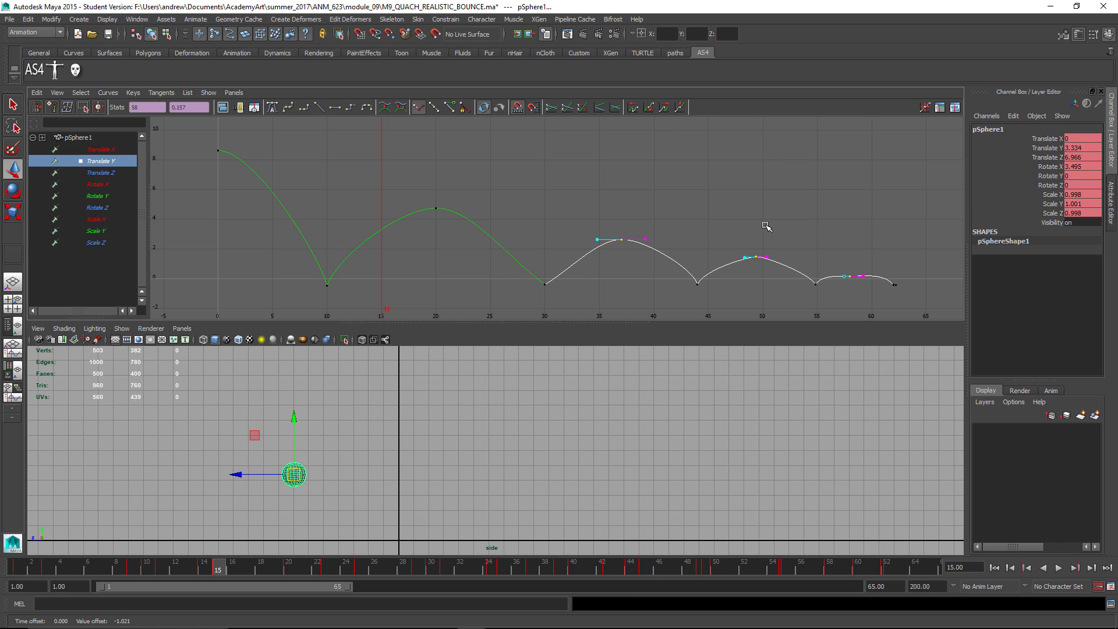
key("z")
key("z")
key("z")
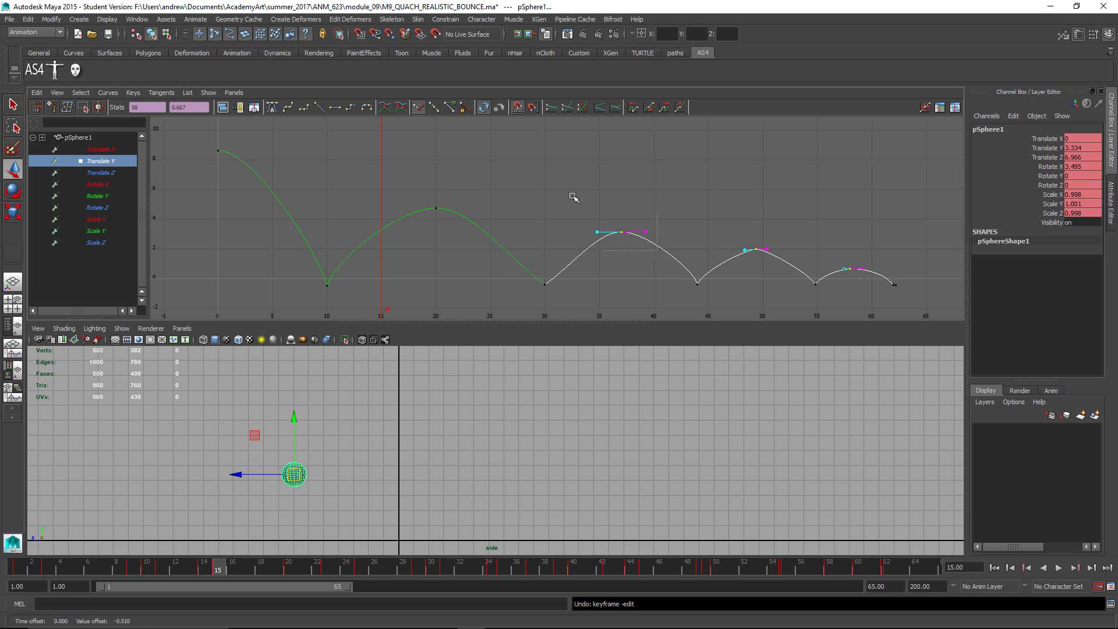
Step: Lower the last two Translate Y peaks further, to about 1.246 for the second-to-last and 0.471 for the last
left_click_drag(573, 198, 657, 252, "ctrl")
middle_click_drag(756, 214, 757, 218, "shift")
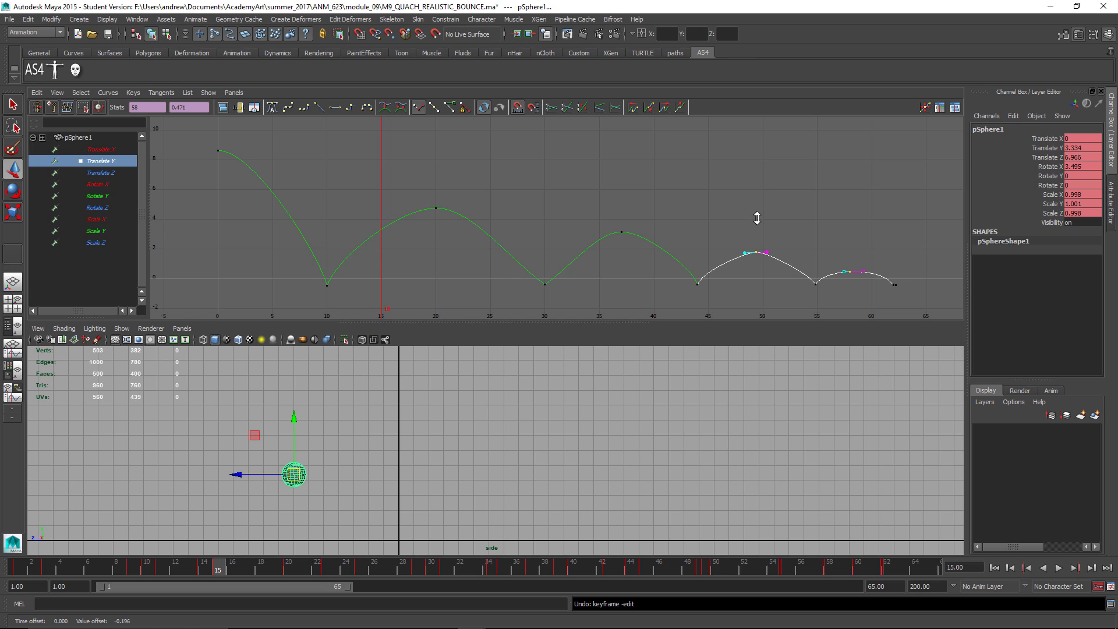
left_click_drag(834, 249, 864, 278, "ctrl")
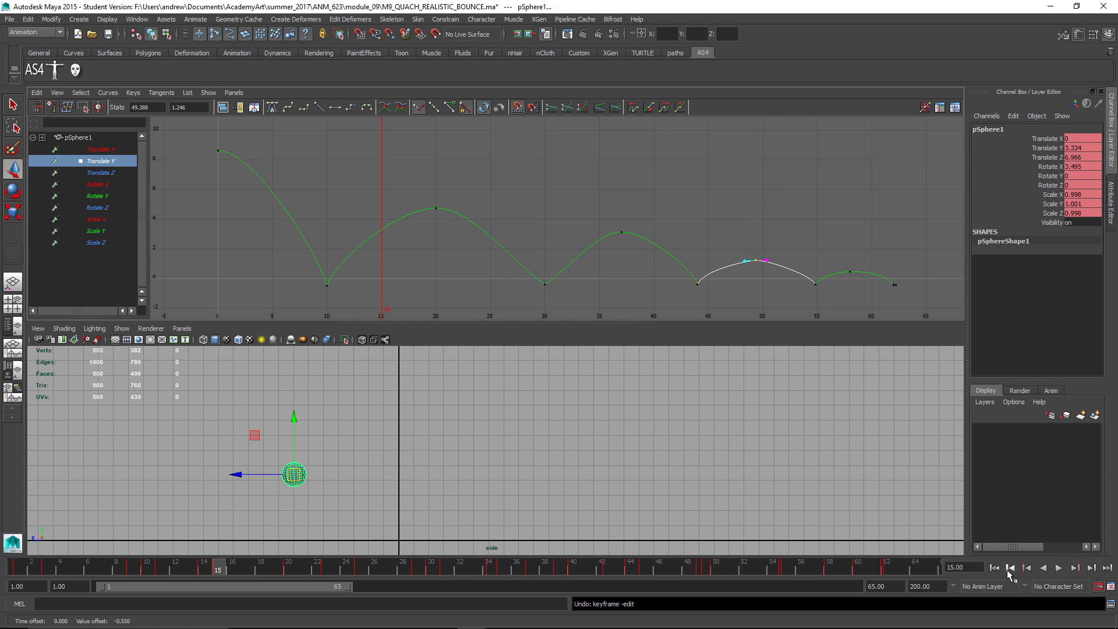
Step: Play the animation from the first frame to check the lowered bounce heights
left_click(993, 568)
left_click(1058, 568)
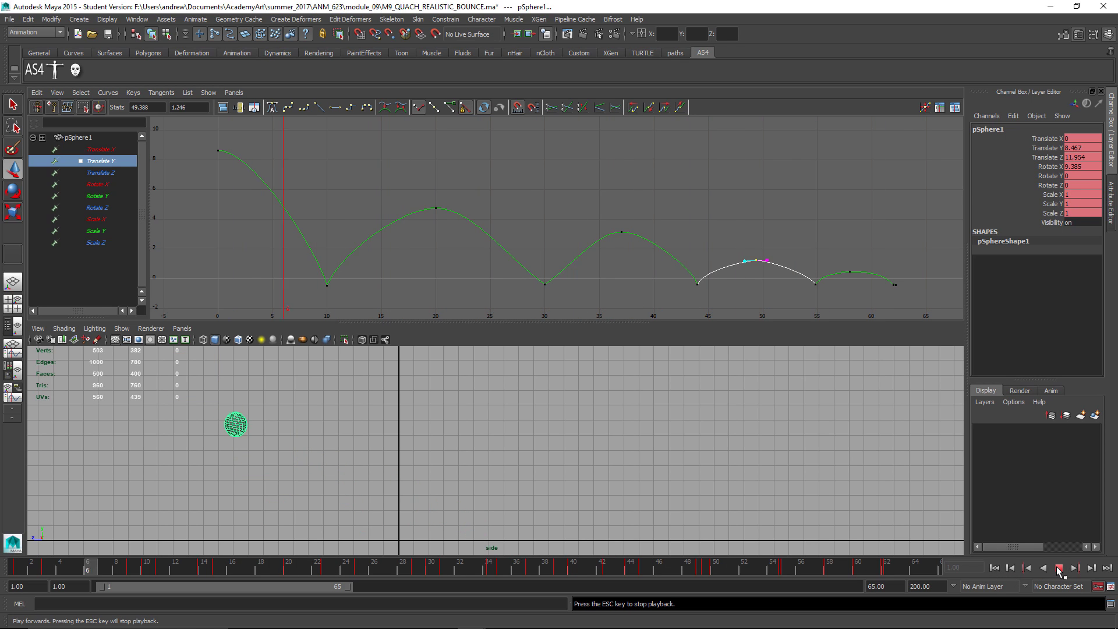
left_click(1058, 568)
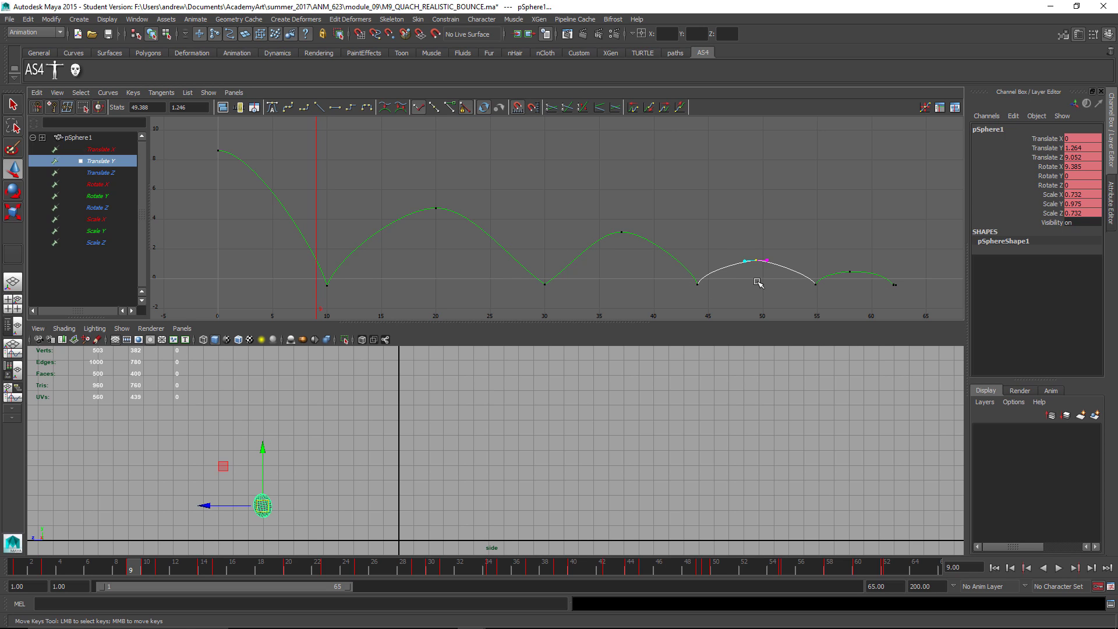
Step: Shorten the arc after the frame 30 contact by shifting its peak to frame 36 and landing to frame 42, with all following keys
left_click_drag(926, 317, 924, 315)
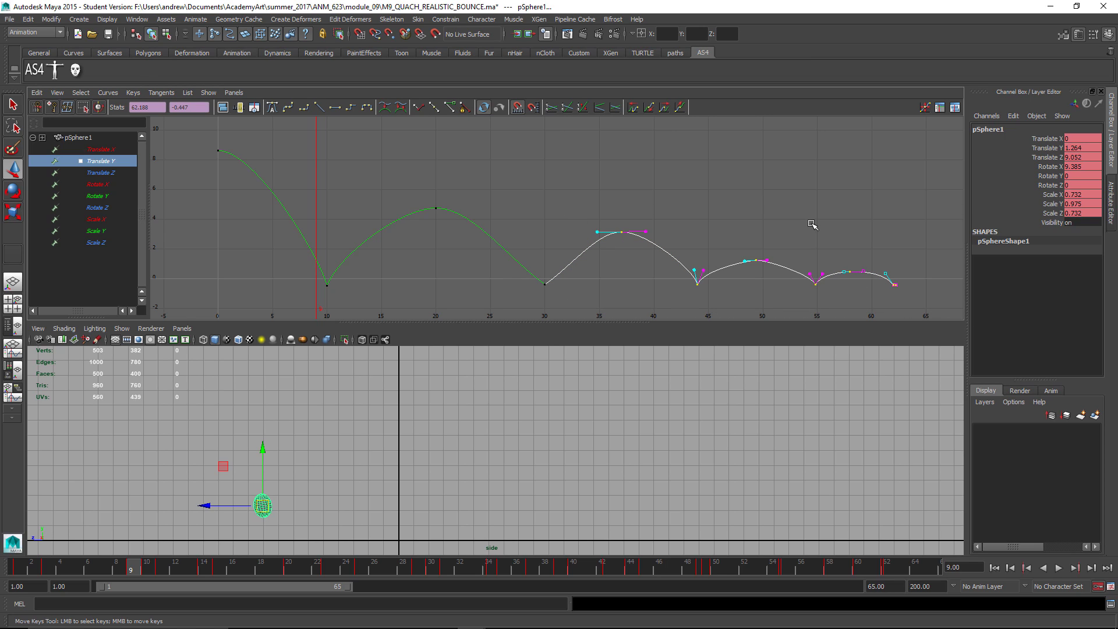
middle_click_drag(815, 215, 803, 213)
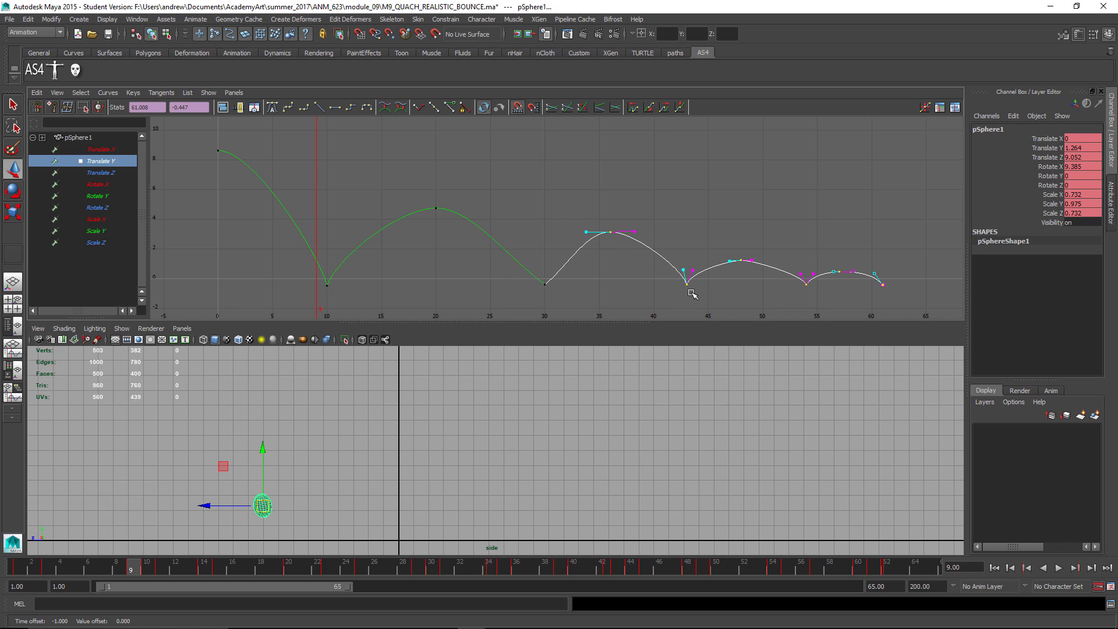
left_click_drag(585, 198, 586, 198, "ctrl")
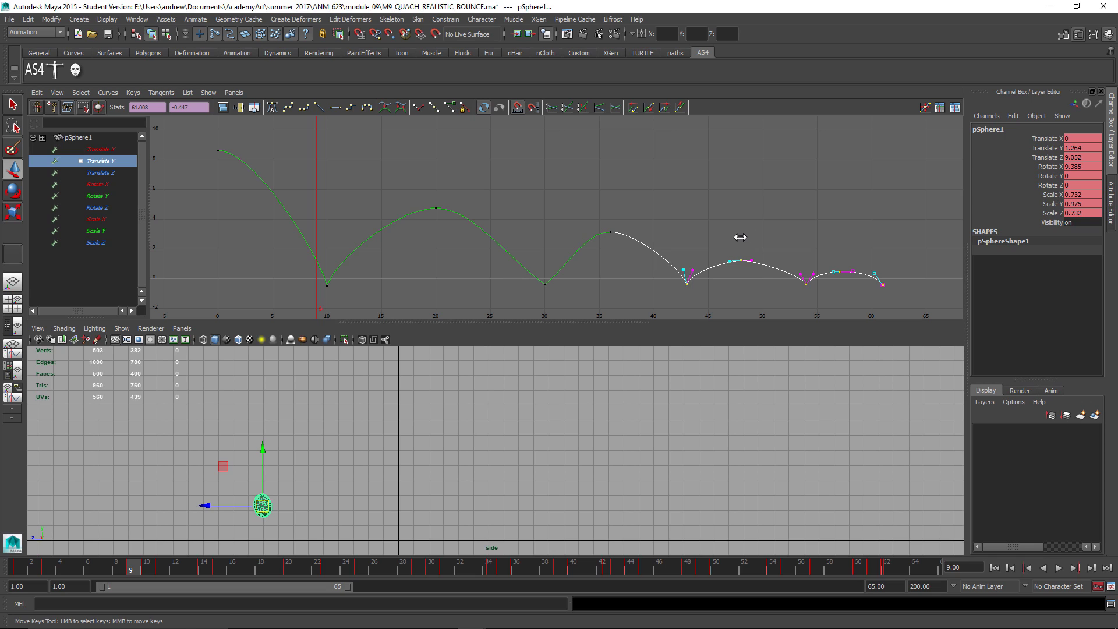
middle_click_drag(740, 237, 734, 239)
Step: Shorten the second-to-last arc by moving its peak to frame 46 and its landing to frame 50, shifting the remaining keys along
left_click_drag(660, 267, 660, 267, "ctrl")
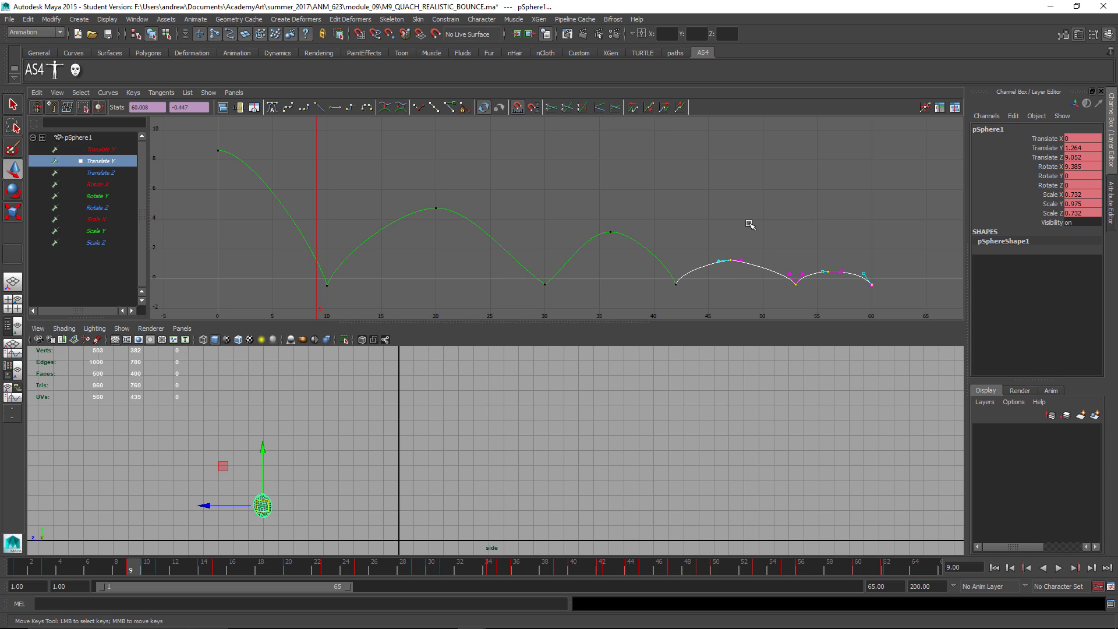
middle_click_drag(748, 225, 731, 224)
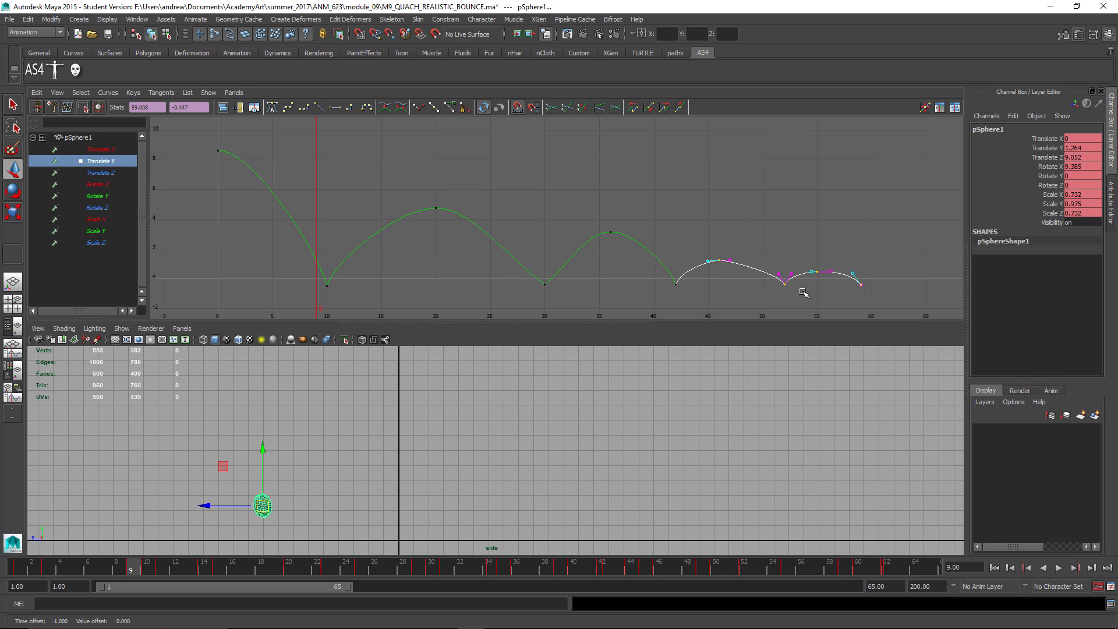
middle_click_drag(786, 220, 761, 219)
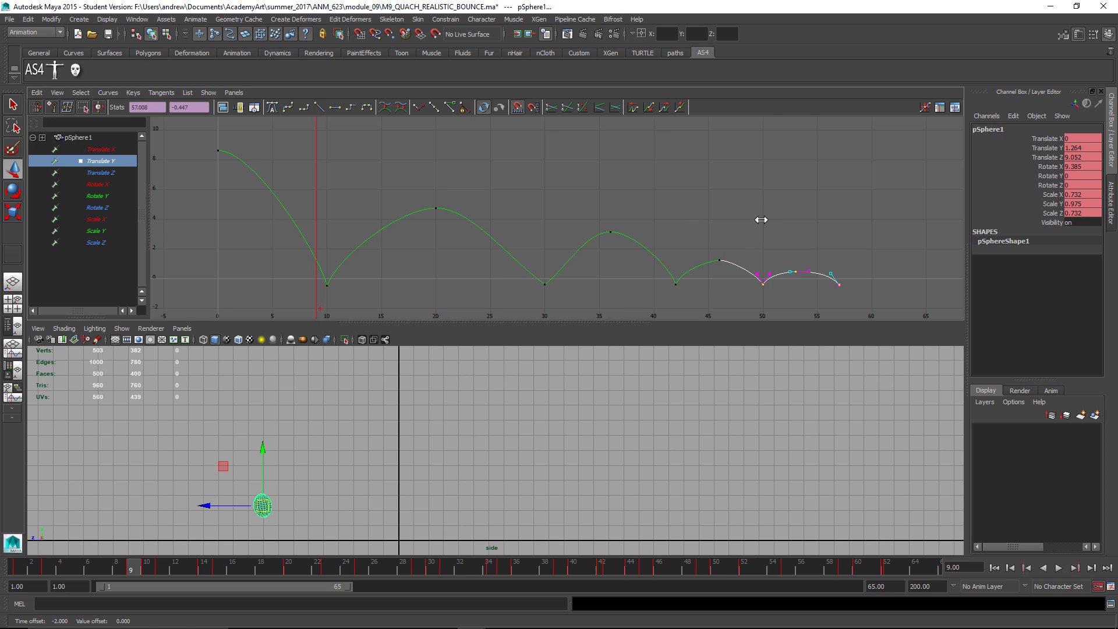
Step: Shorten the last arc so its peak sits at frame 52 and the final contact at frame 55, then deselect the keys
left_click_drag(789, 302, 755, 275, "ctrl")
middle_click_drag(794, 247, 771, 246)
key("ctrl+z")
key("ctrl+z")
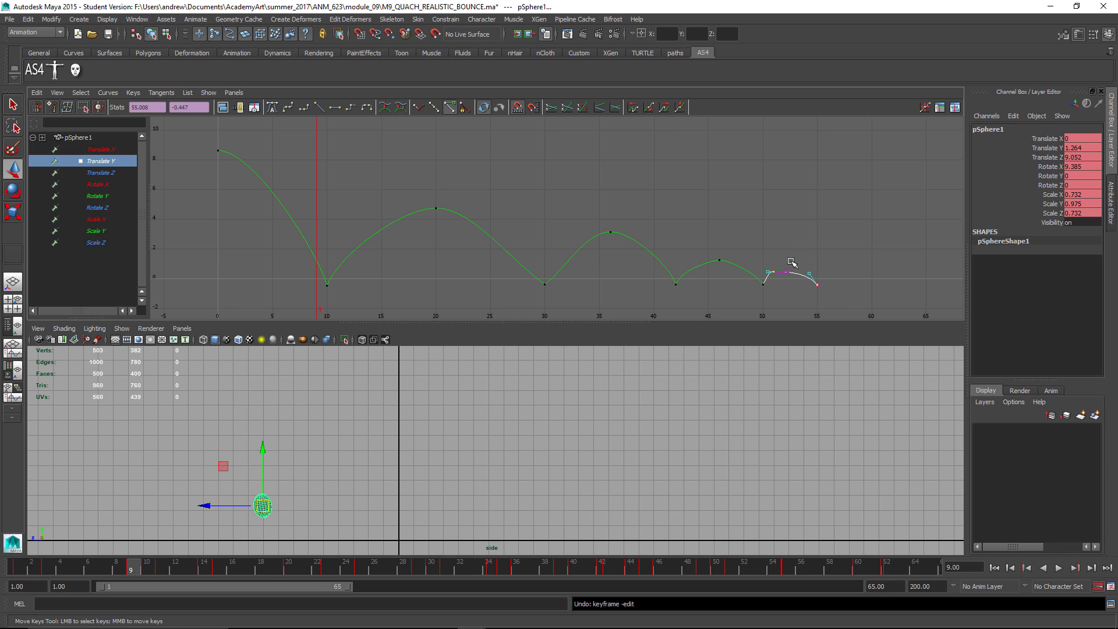
middle_click_drag(780, 248, 791, 245)
key("ctrl+z")
middle_click_drag(793, 237, 792, 229)
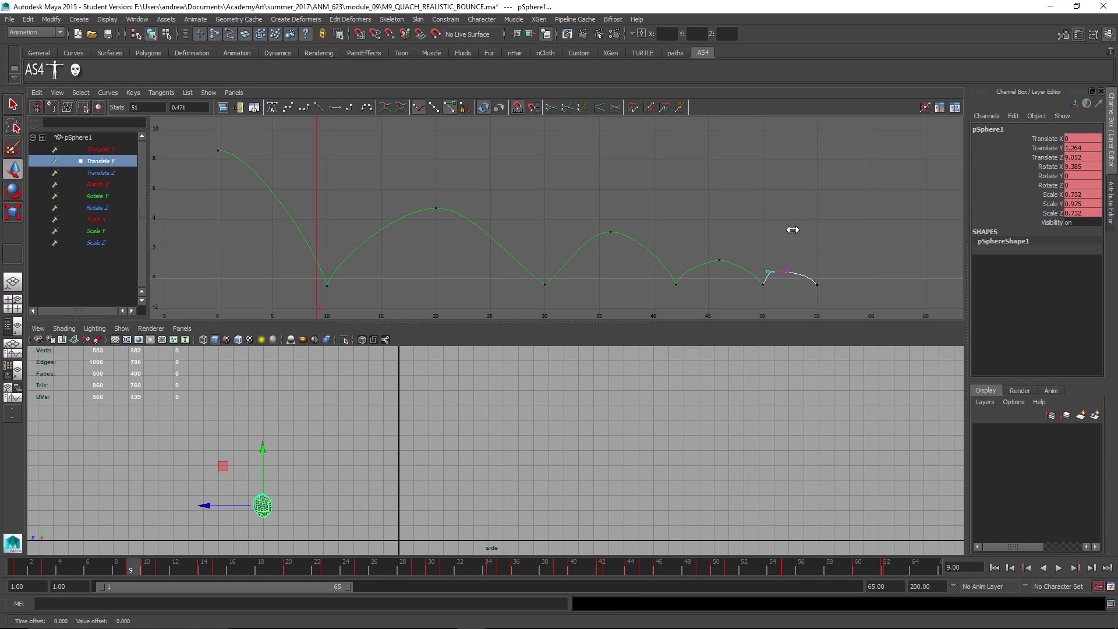
left_click(824, 244)
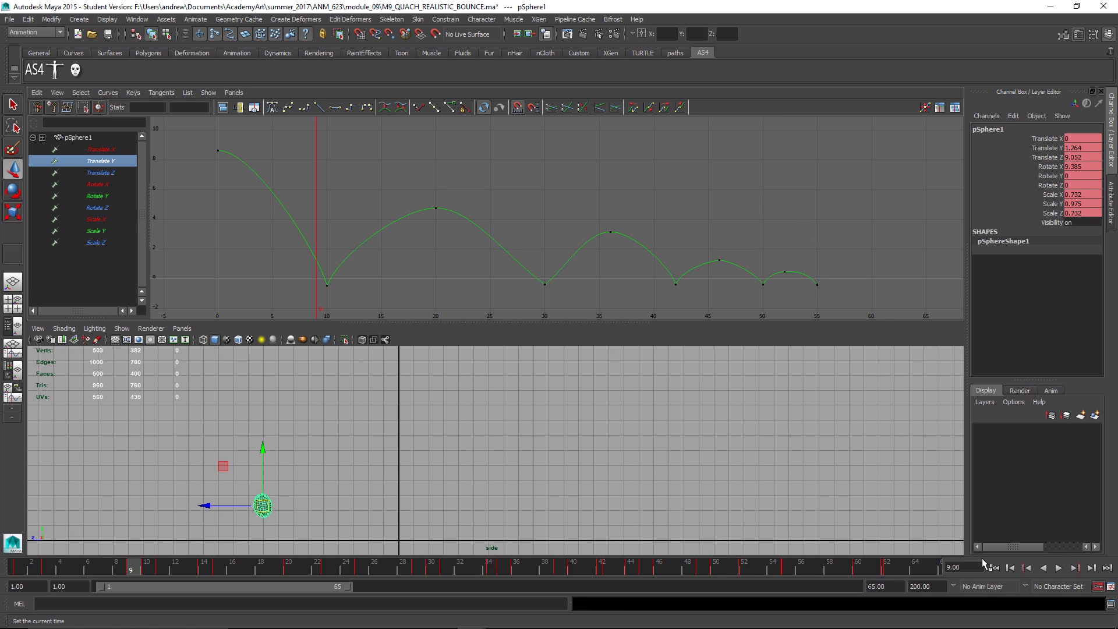
Step: Play the bounce from the first frame to check the shortened timing, deselect the ball, and stop playback
left_click(994, 567)
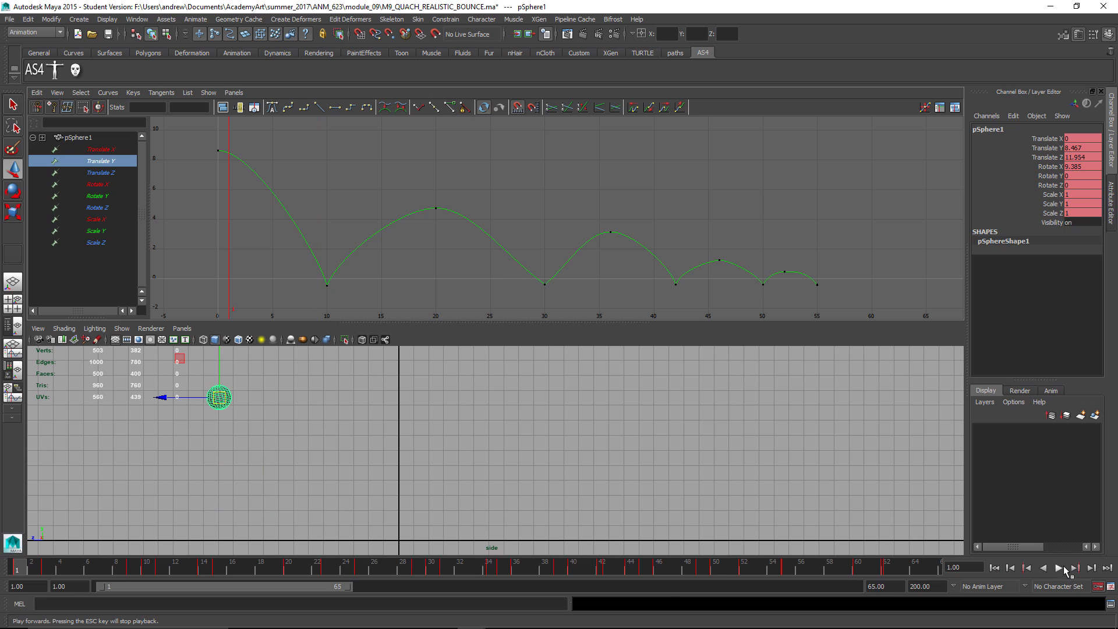
left_click(1061, 568)
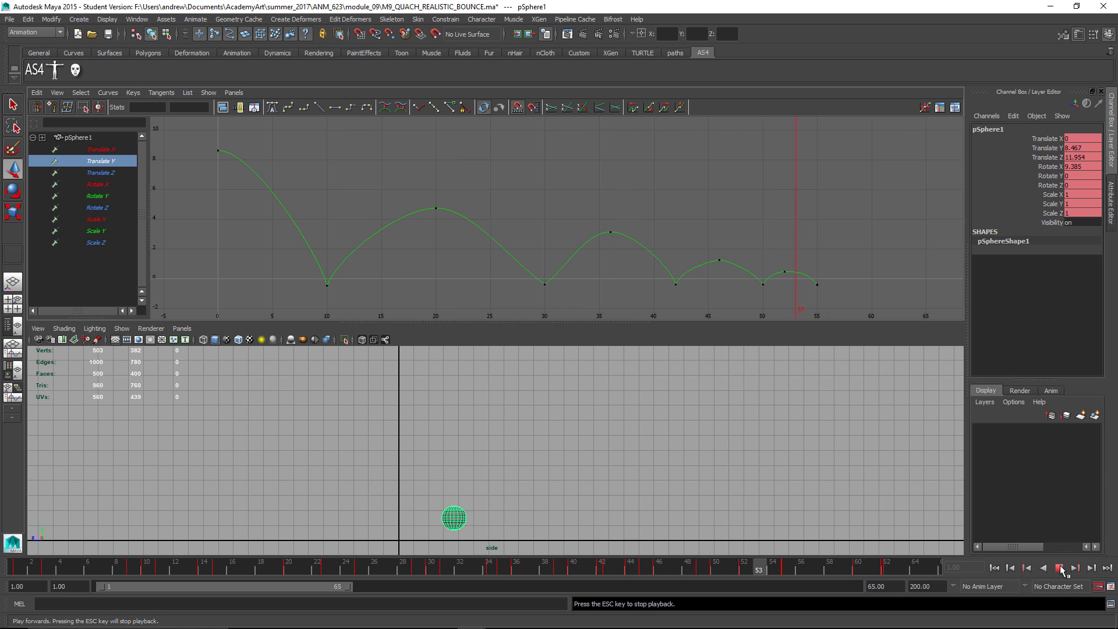
left_click(738, 456)
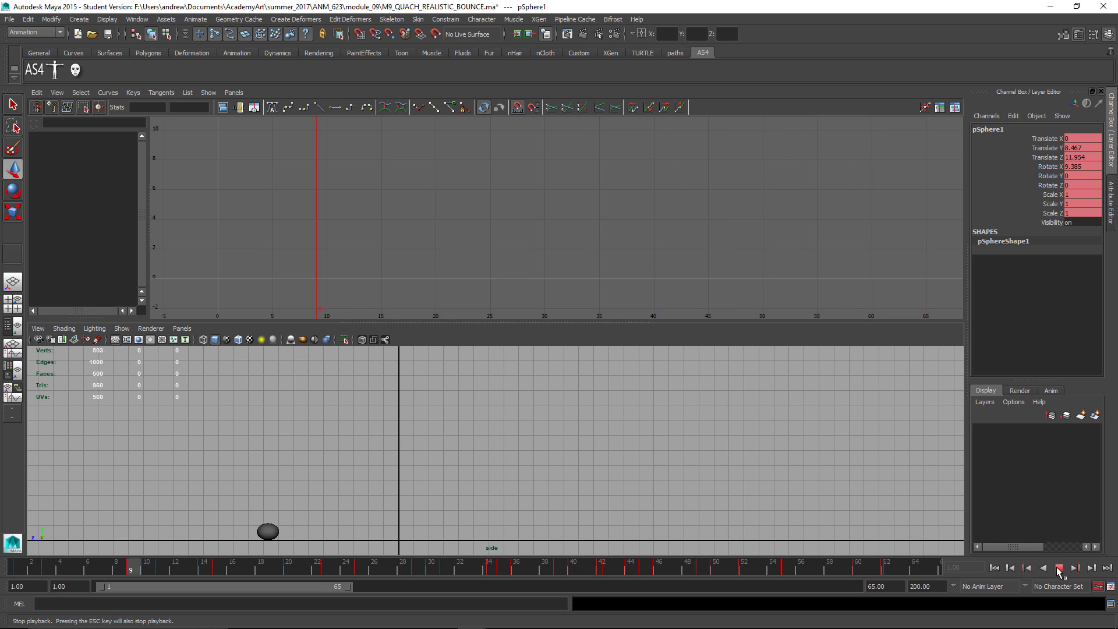
key("Escape")
Step: Scale all of the ball's keys down to end at about frame 47, snap them to whole frames, and play back the faster bounce
left_click(284, 503)
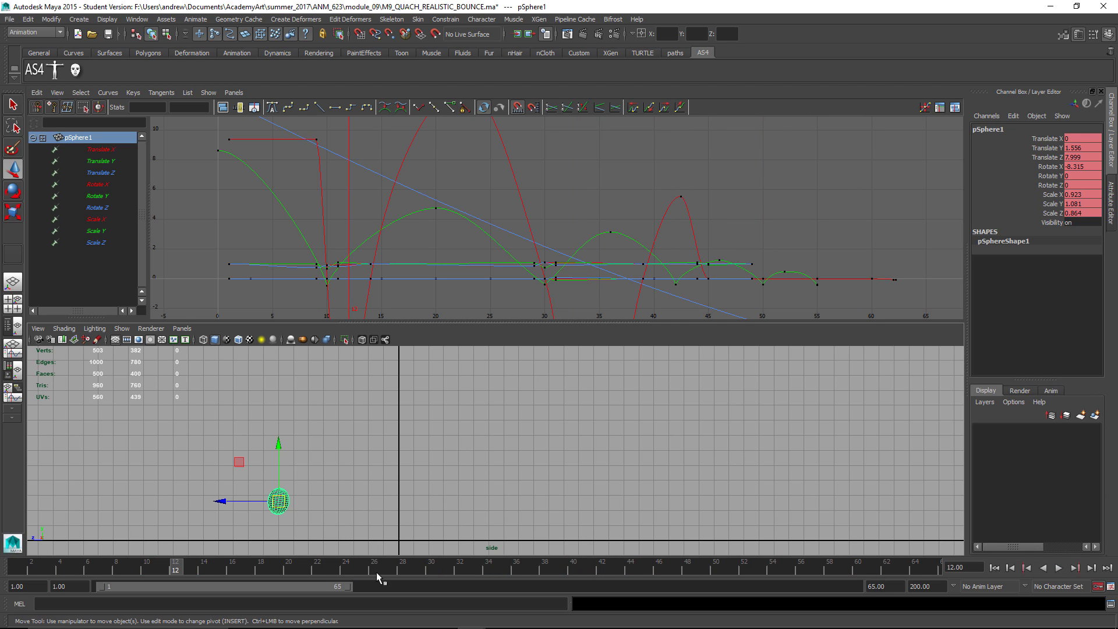
double_click(896, 563)
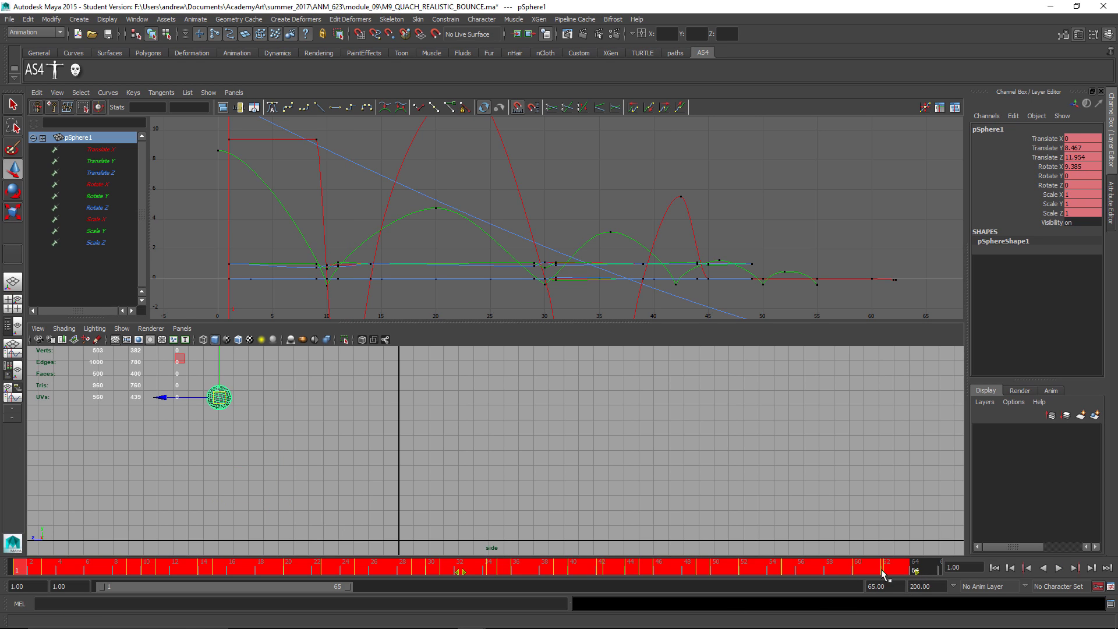
left_click_drag(883, 574, 673, 571)
right_click(532, 572)
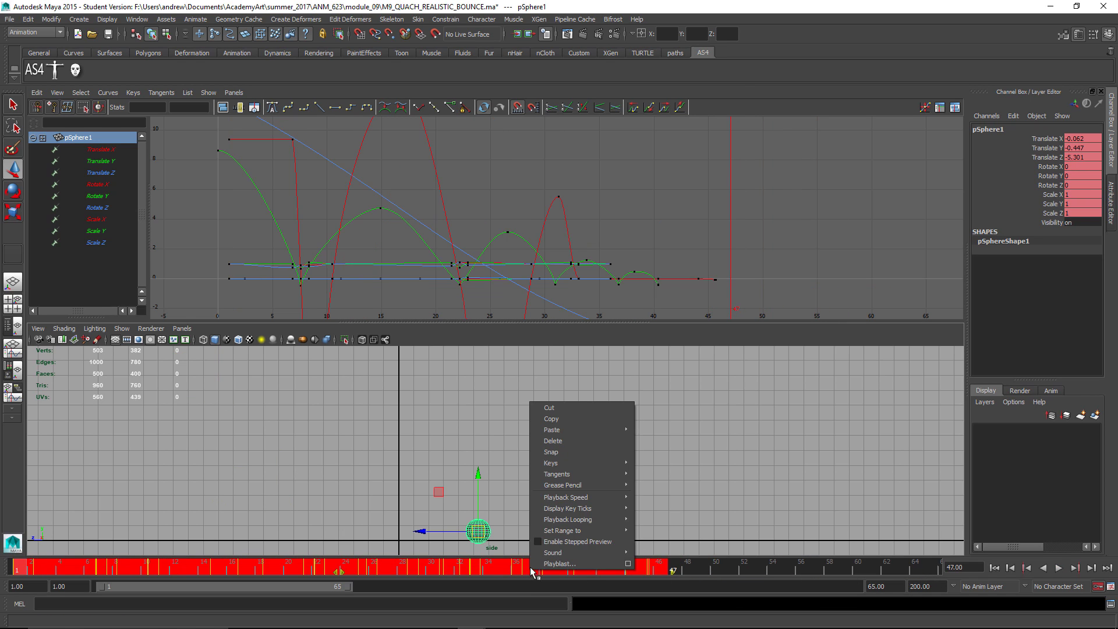
left_click(757, 507)
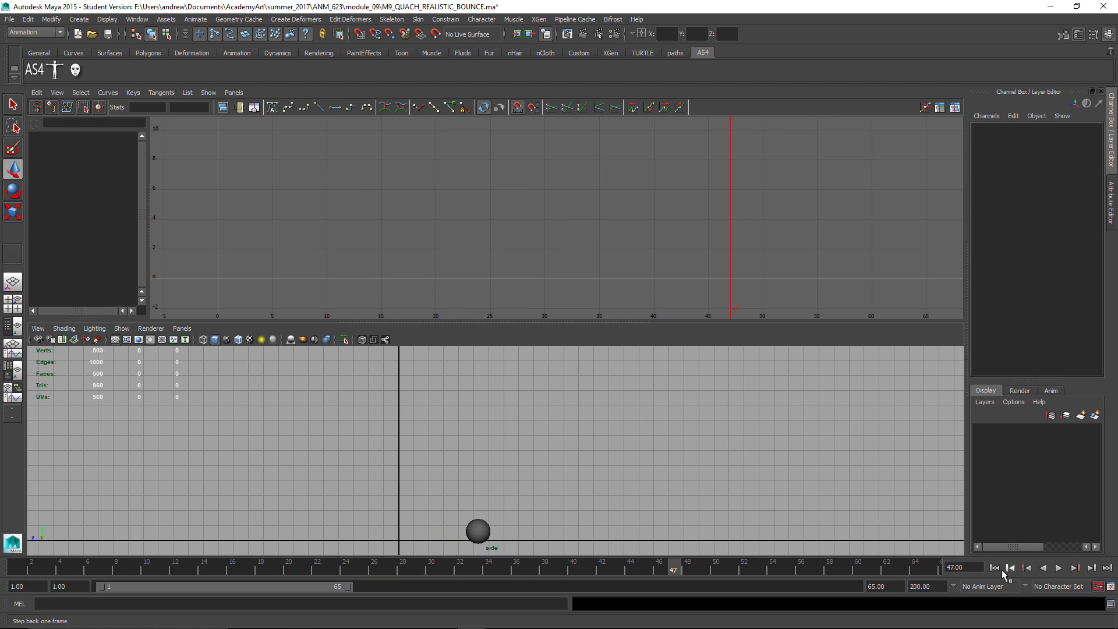
left_click(1058, 568)
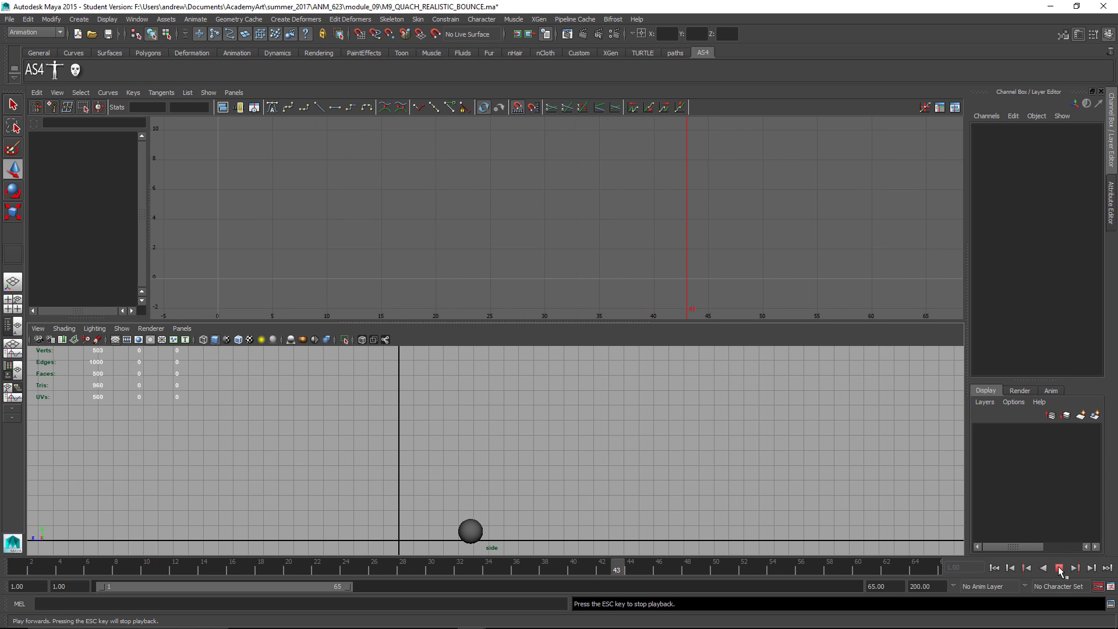
left_click(1059, 568)
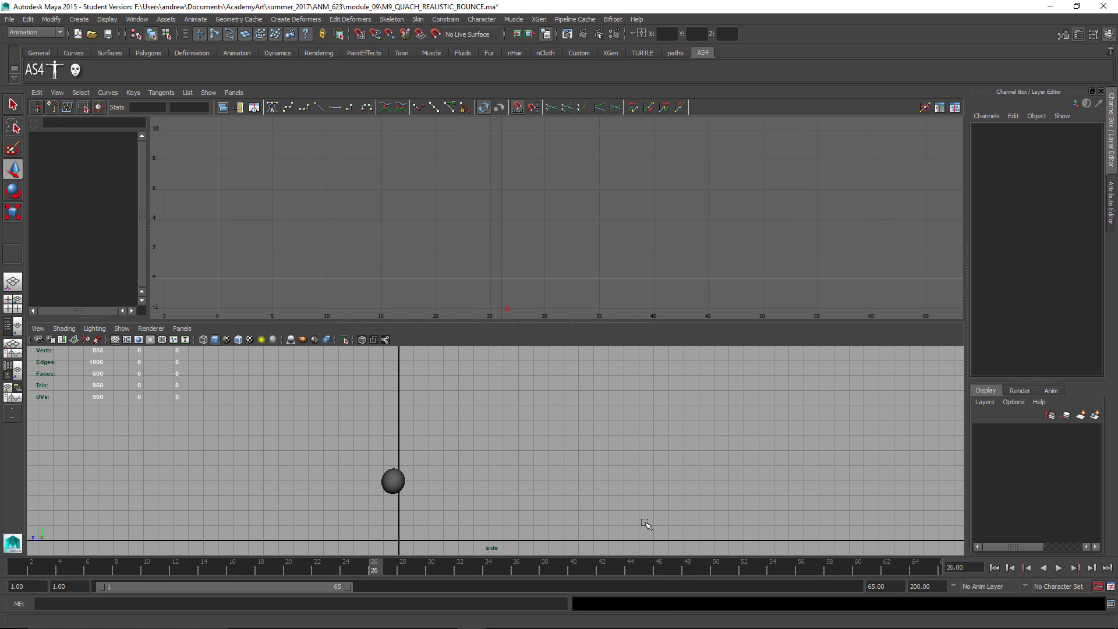
Step: Isolate the ball's Translate Y curve and move the peak of the last small arc to frame 39
left_click(391, 487)
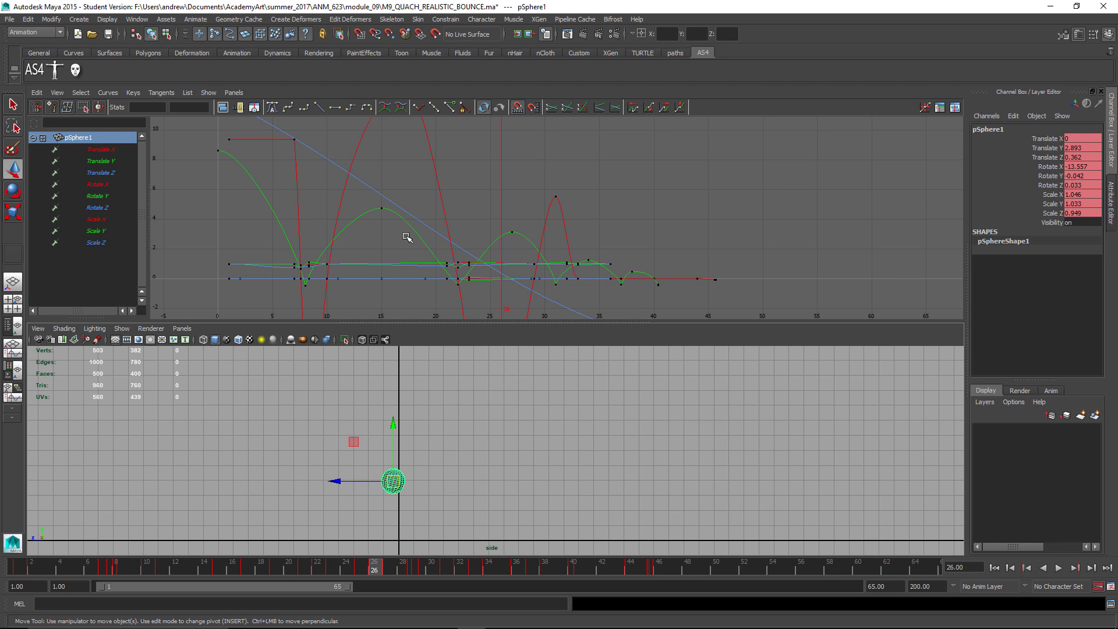
left_click(93, 160)
left_click_drag(702, 306, 417, 215)
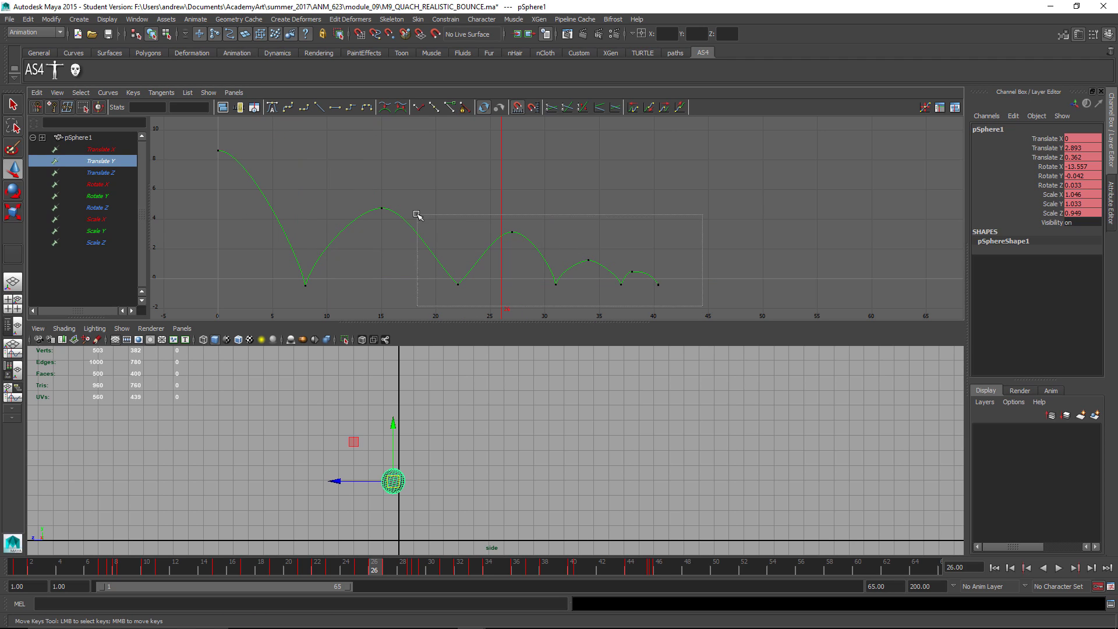
left_click_drag(489, 235, 493, 232)
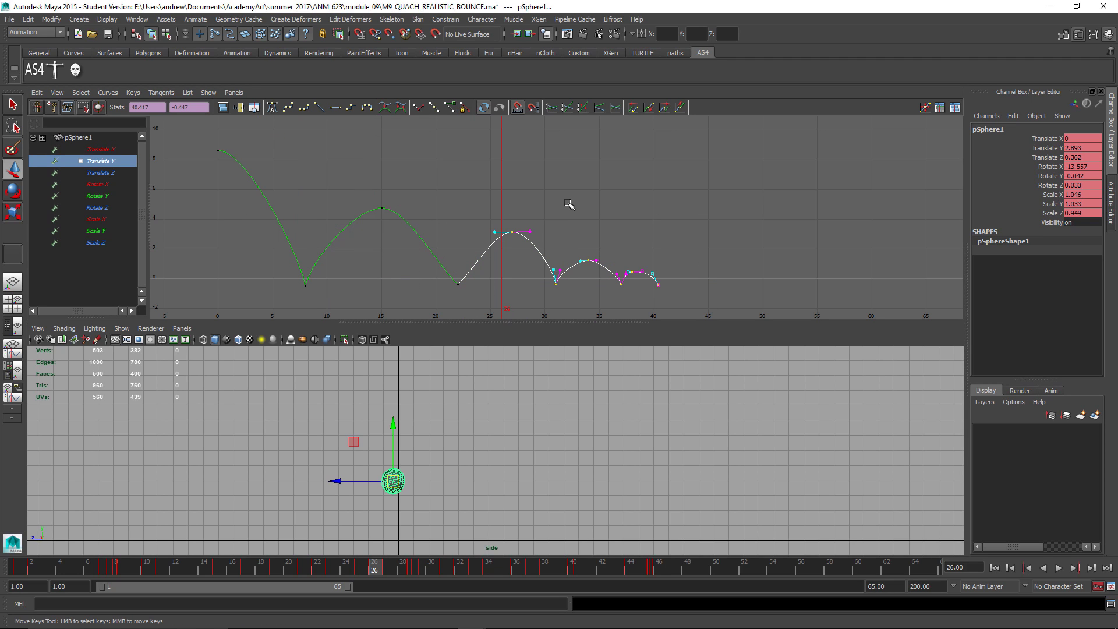
middle_click_drag(568, 204, 562, 203)
left_click_drag(694, 296, 520, 210)
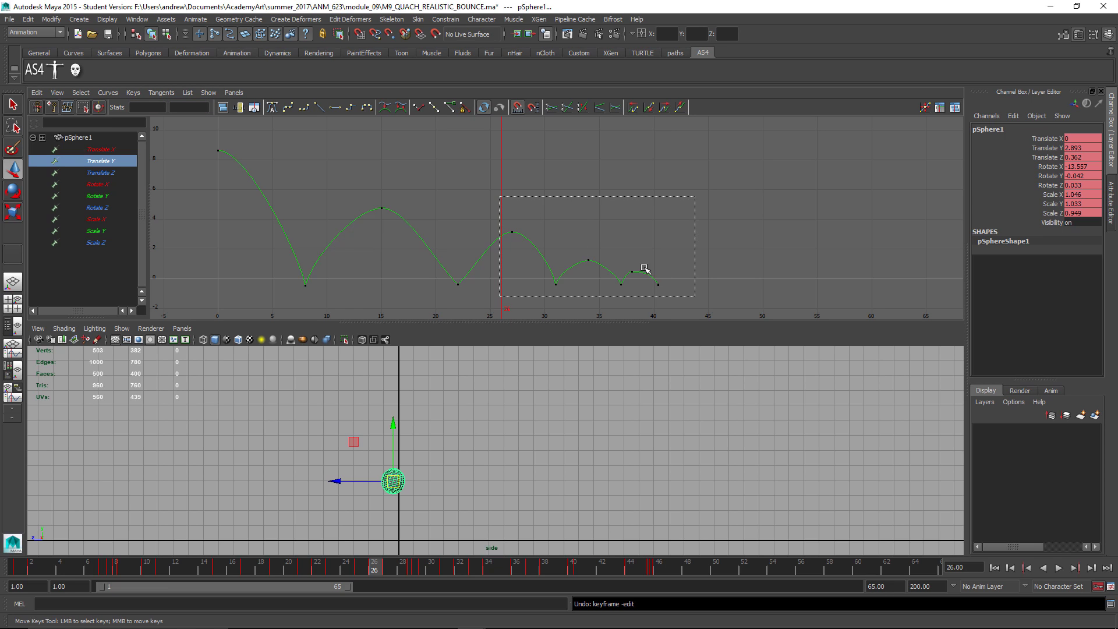
left_click_drag(644, 269, 627, 259)
middle_click_drag(628, 259, 634, 252)
left_click(623, 252)
left_click_drag(638, 276, 639, 276)
middle_click_drag(628, 239, 637, 238, "shift")
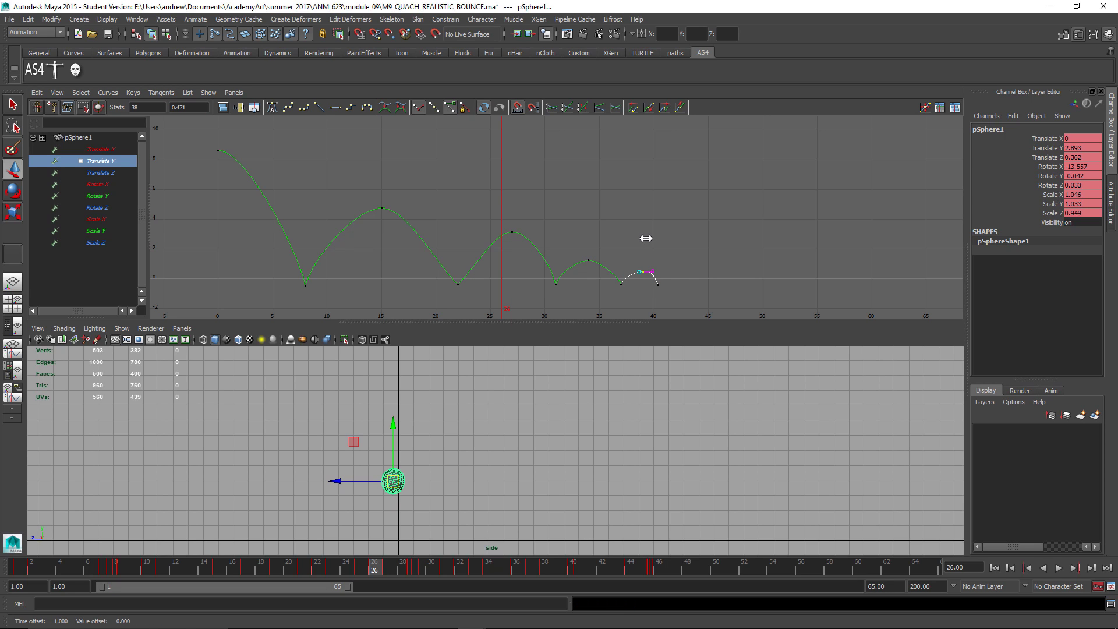
Step: Shift the Translate Y keys from the frame 22 contact onward three frames earlier, and move the preceding arc's peak to frame 14
left_click(689, 276)
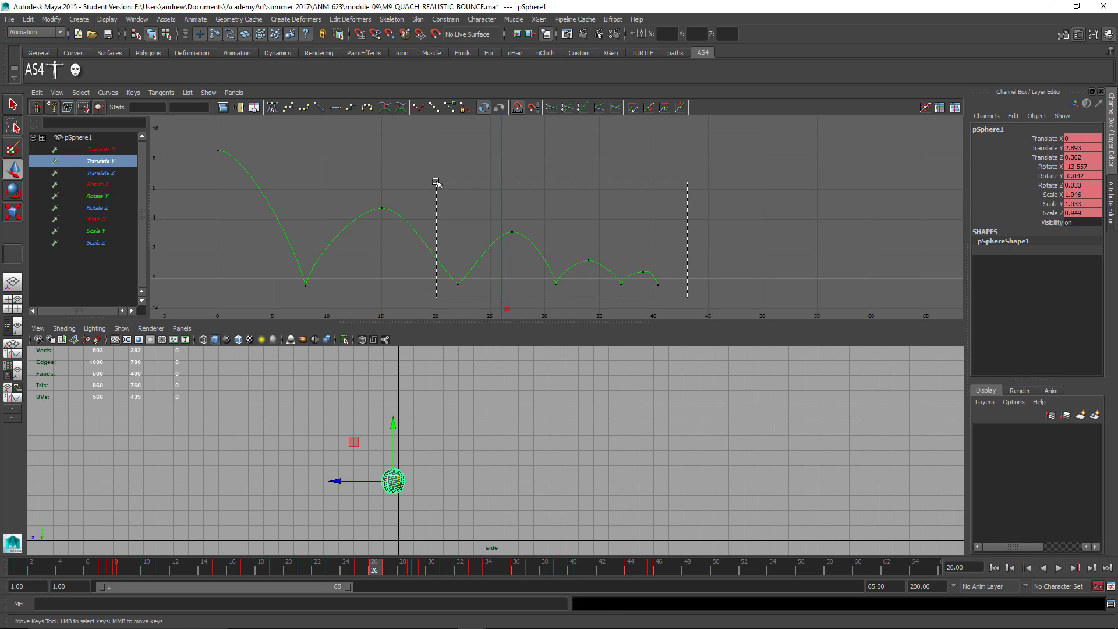
left_click_drag(467, 191, 470, 191)
middle_click_drag(489, 190, 459, 188, "shift")
left_click_drag(344, 179, 344, 180)
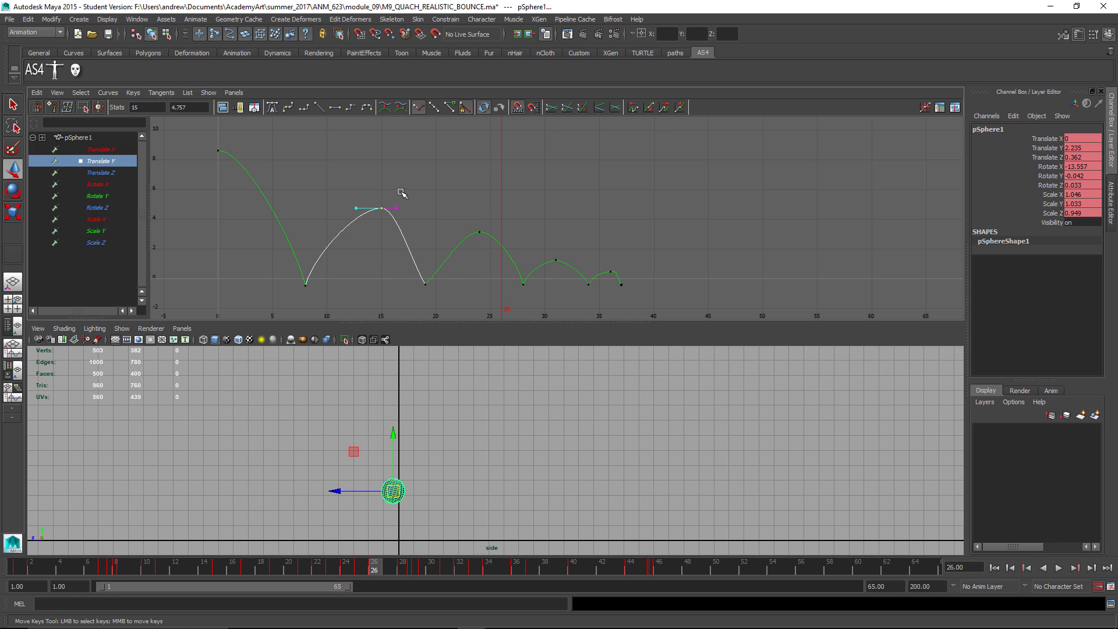
mouse_move(401, 189)
middle_mouse_down("shift")
mouse_move(381, 184)
mouse_move(391, 174)
middle_mouse_up("shift")
left_click_drag(459, 212, 460, 230)
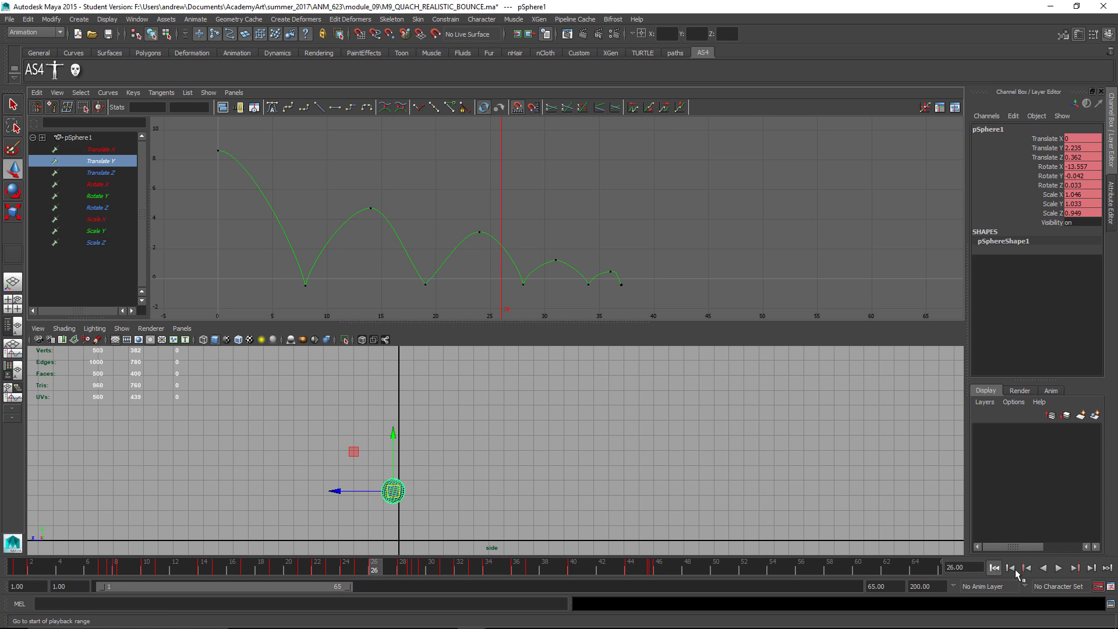
Step: Play the retimed bounce with the ball deselected, then stop playback
left_click(1058, 568)
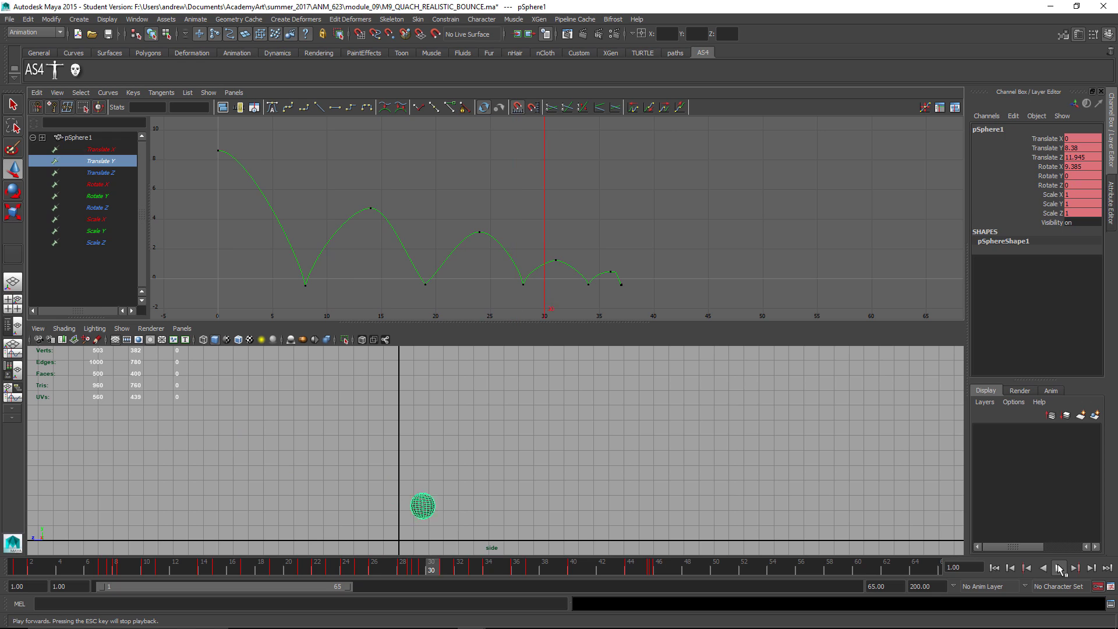
left_click(868, 526)
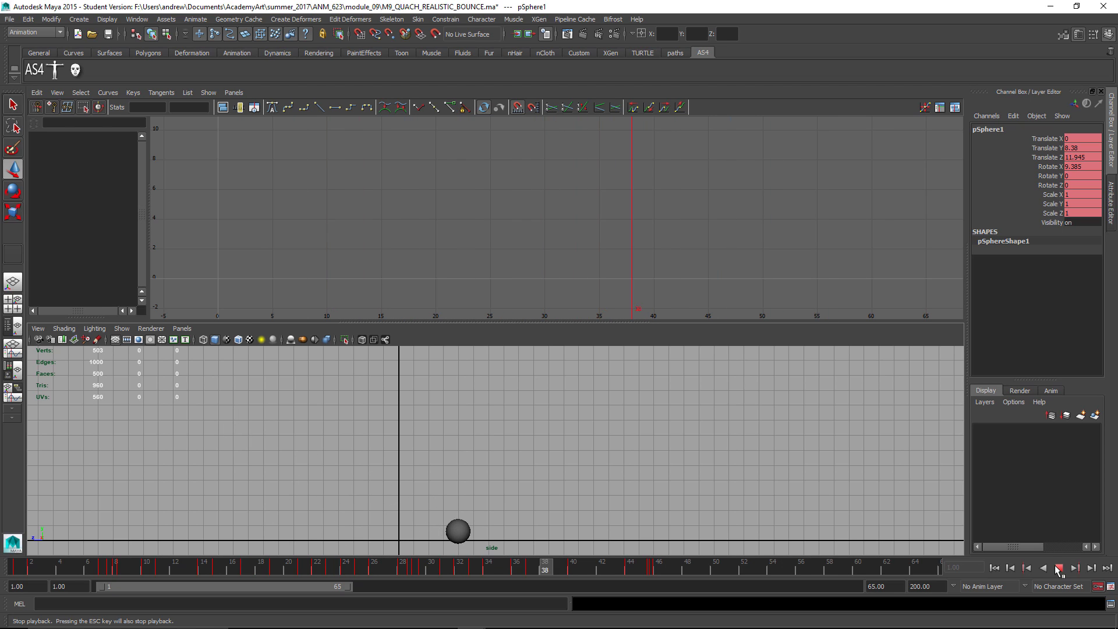
left_click(506, 530)
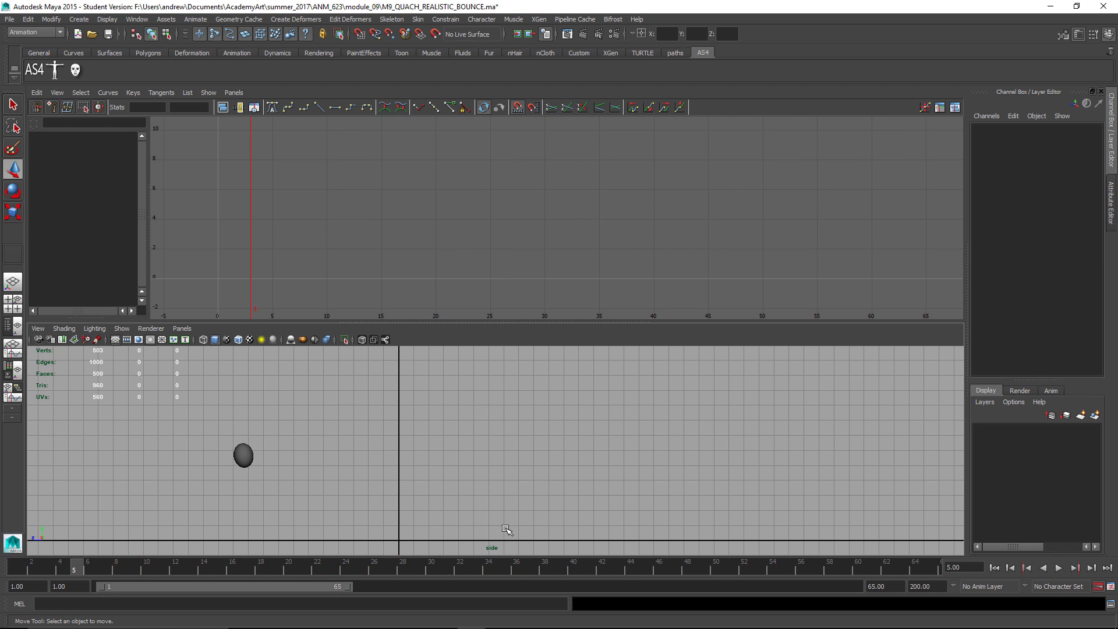
Step: Lower the ball's Translate Y peak at frame 14 to 4.325 and the peak at frame 24 to about 2.5
left_click(239, 457)
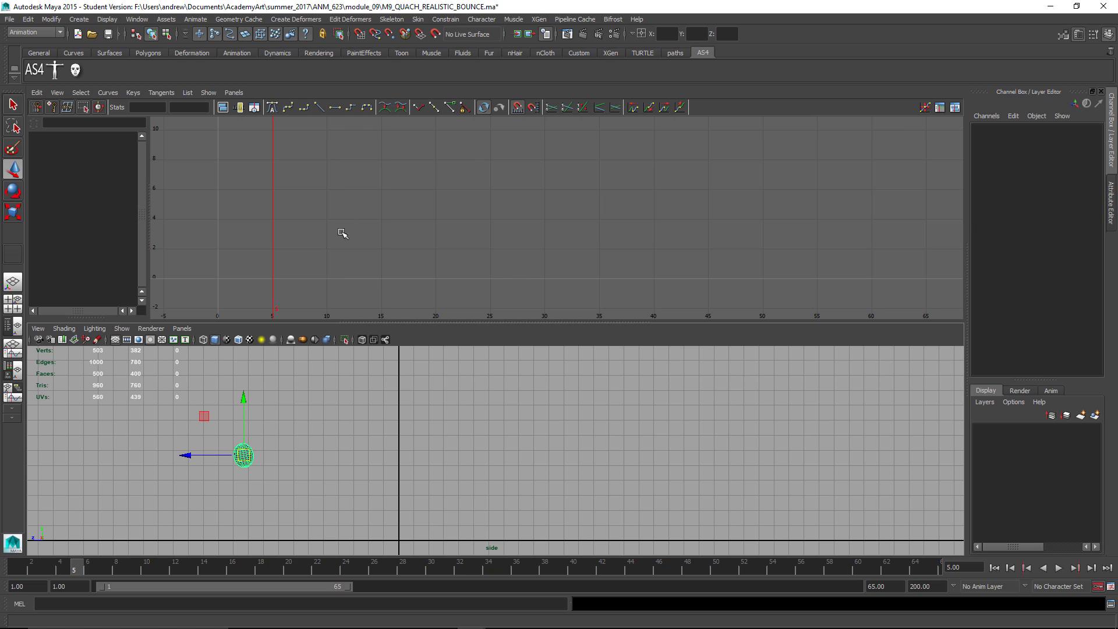
left_click(387, 217)
middle_click_drag(392, 212, 390, 218, "shift")
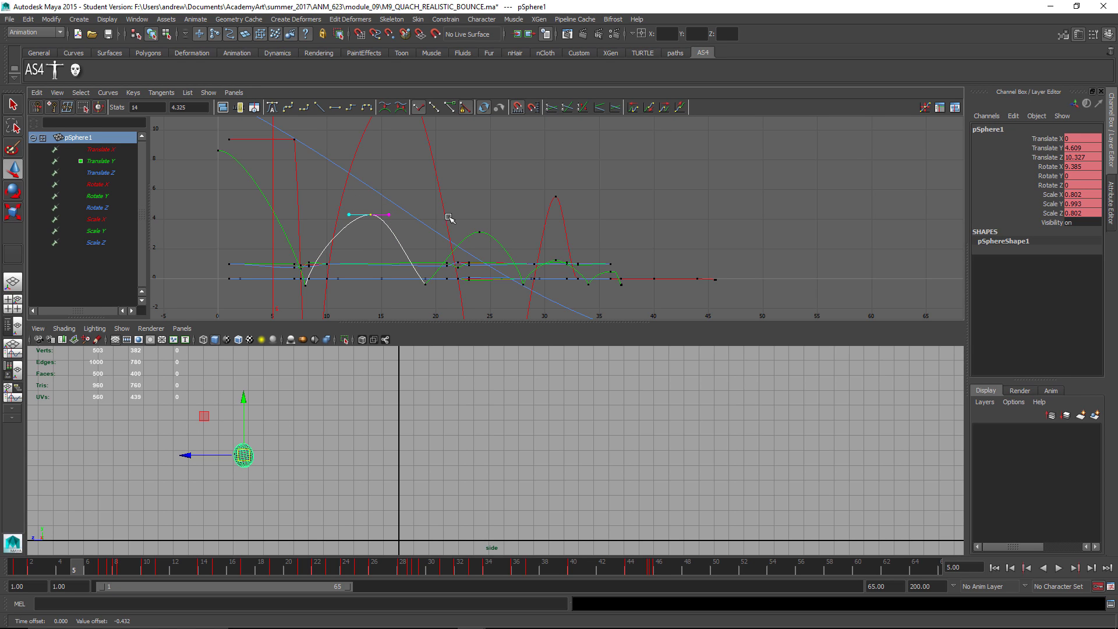
left_click(480, 232)
middle_click_drag(504, 214, 503, 221, "shift")
Step: Play the bounce from the first frame to check the lowered arcs, deselecting the ball and stopping playback
left_click(993, 567)
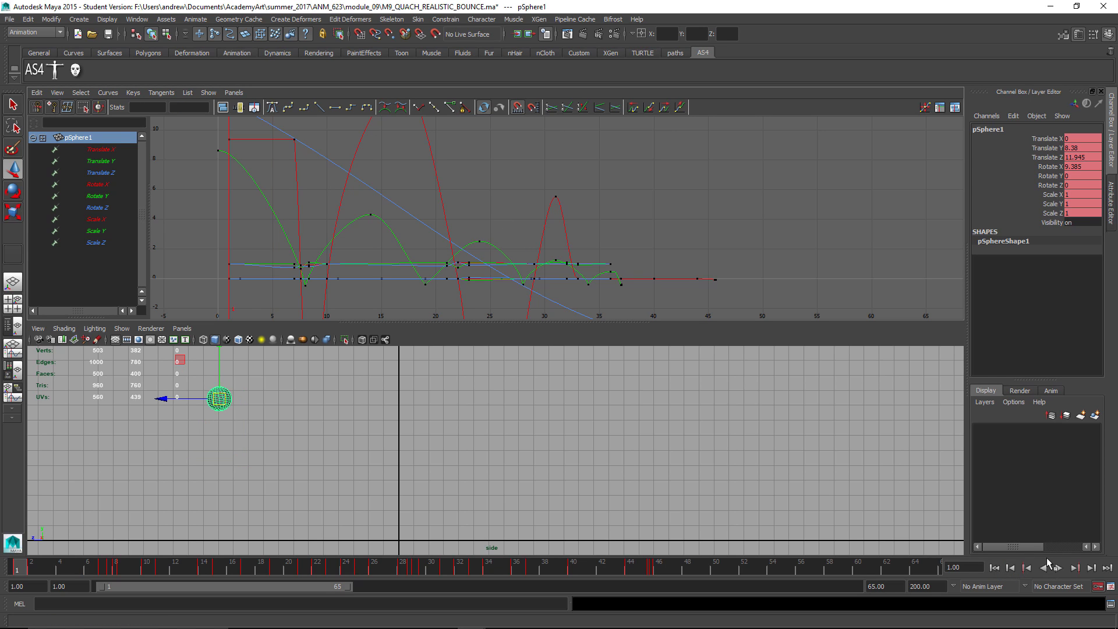
left_click(1060, 569)
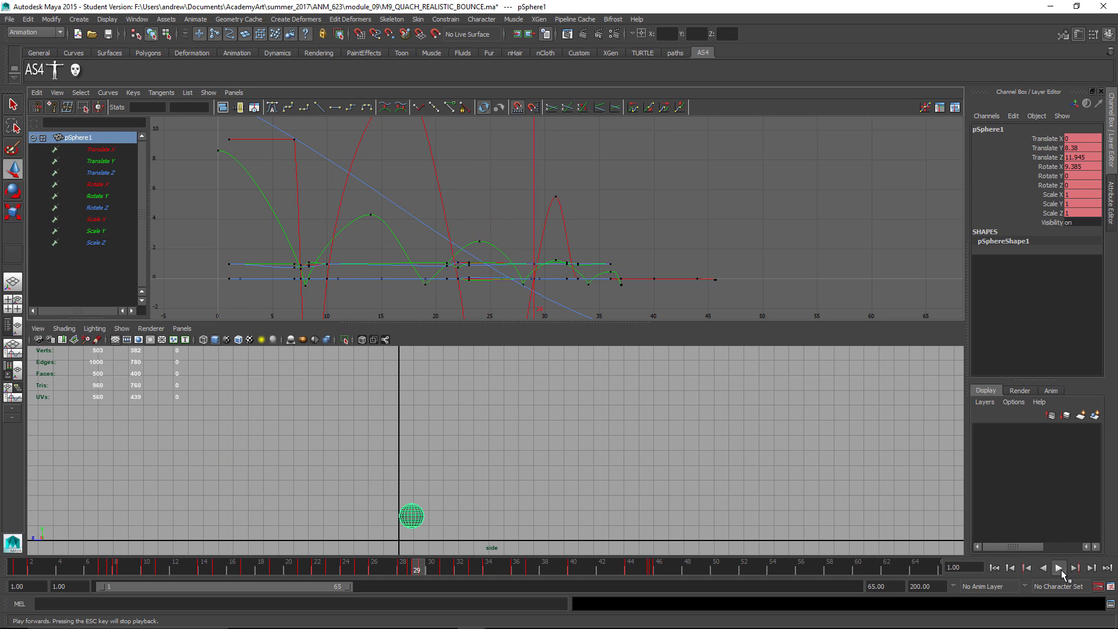
left_click(666, 451)
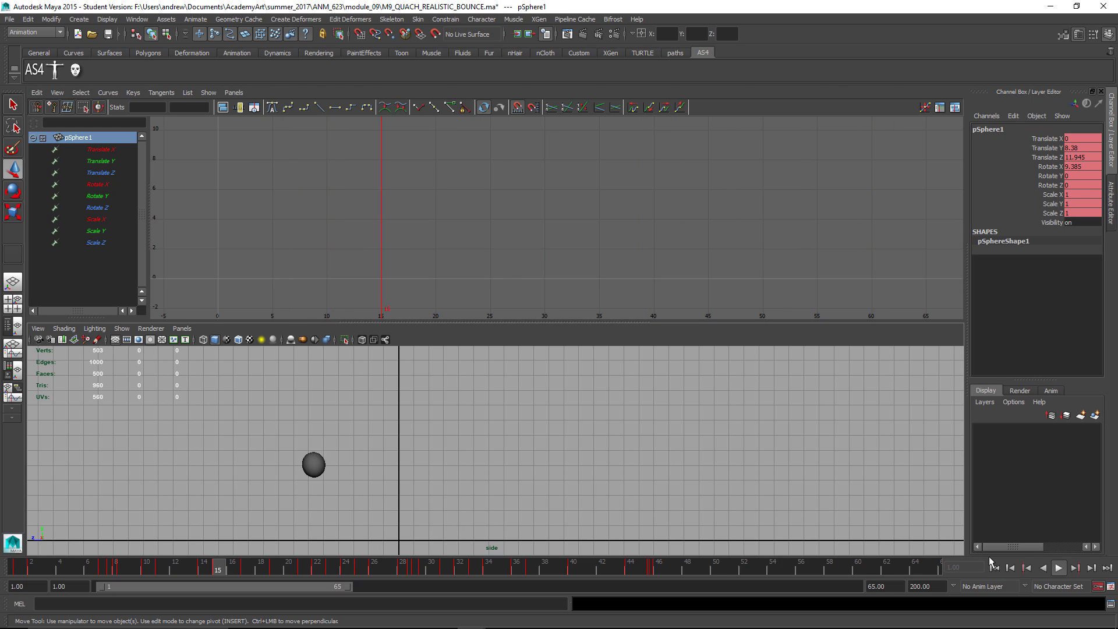
left_click(1058, 567)
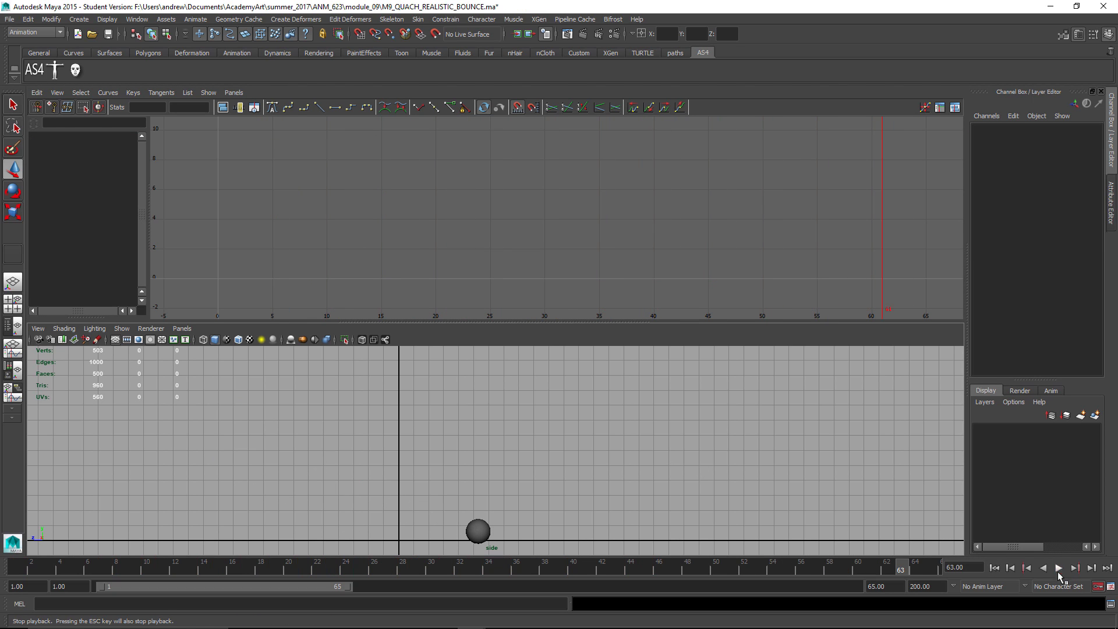
Step: Switch to the QuickTime window with the next student's cartoony bounce, then play and scrub through the animation
key("alt+Tab")
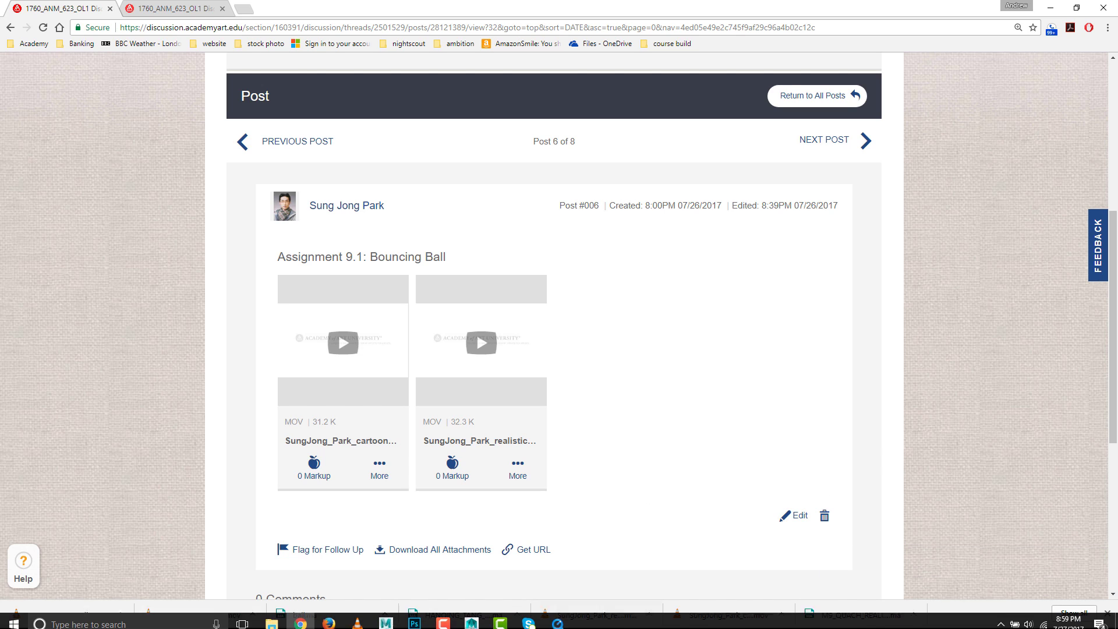
mouse_move(558, 617)
left_click(602, 526)
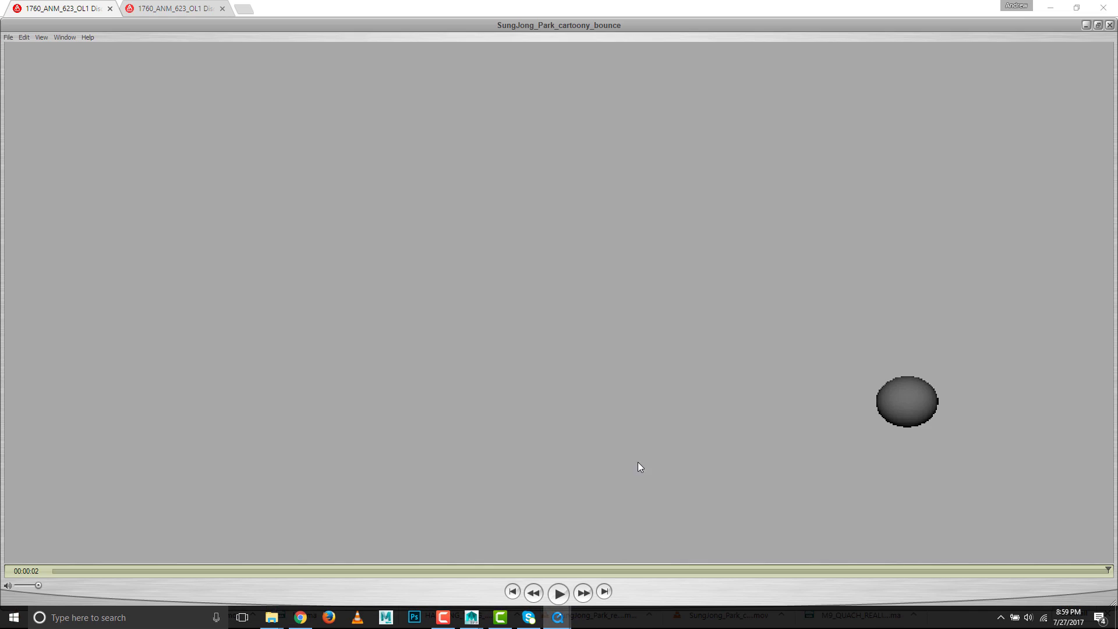
key("space")
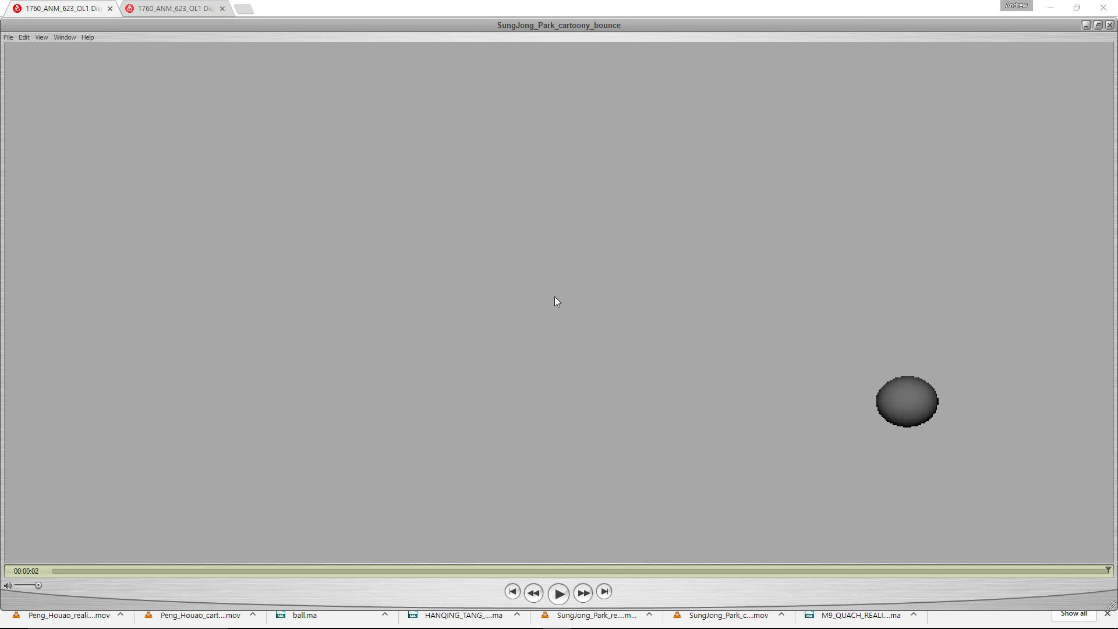
key("space")
left_click_drag(52, 572, 1, 553)
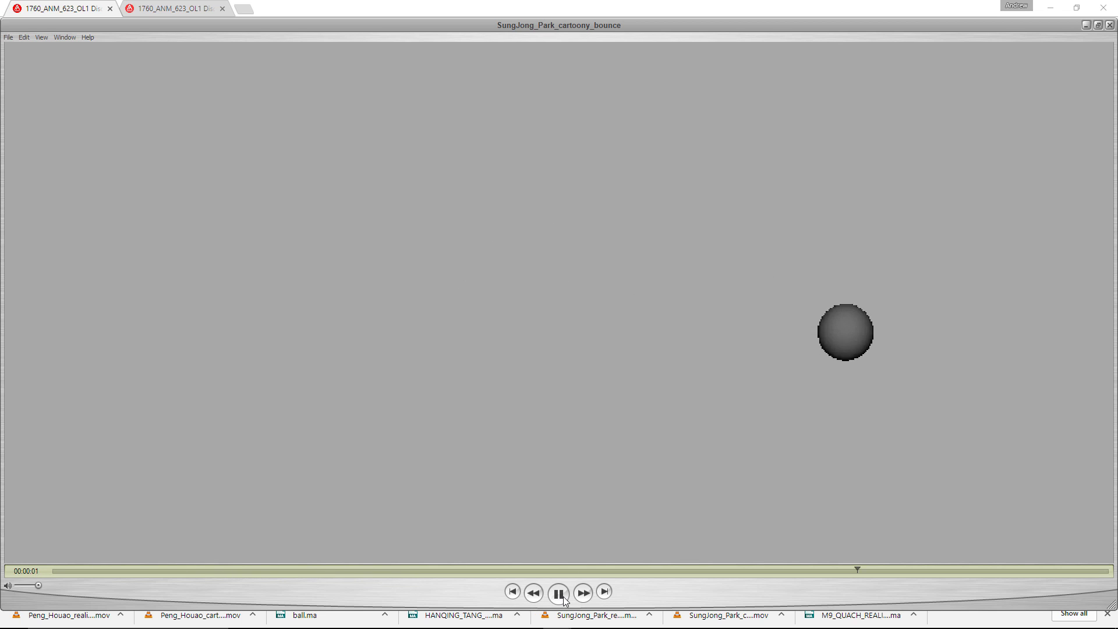
left_click(563, 596)
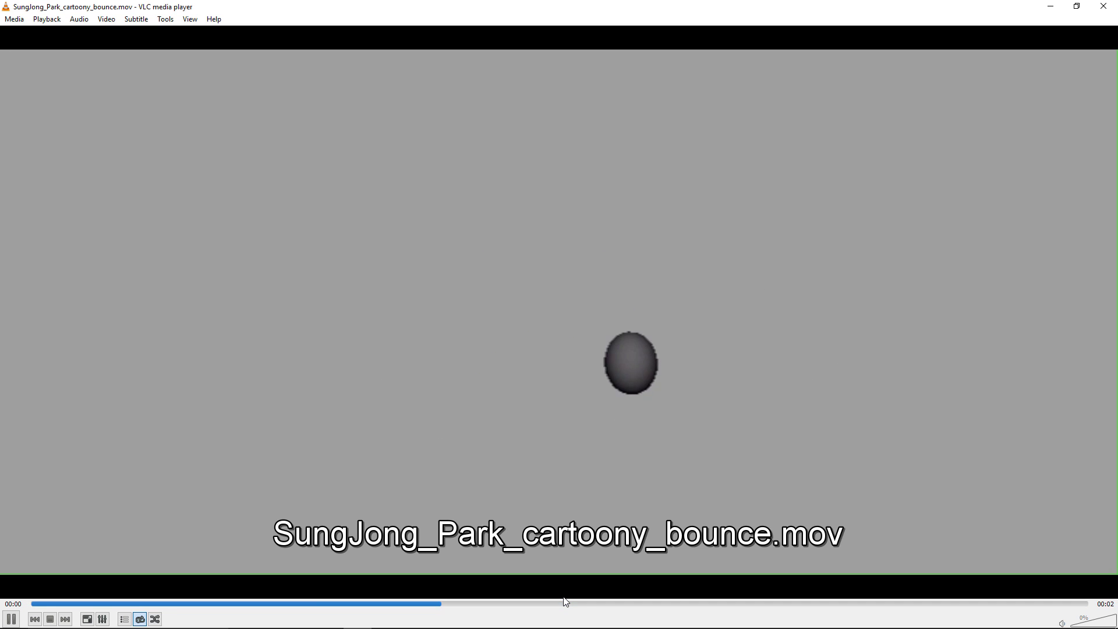
Step: Pause the cartoony bounce in VLC, scrub it back towards the start, and resume playback
key("space")
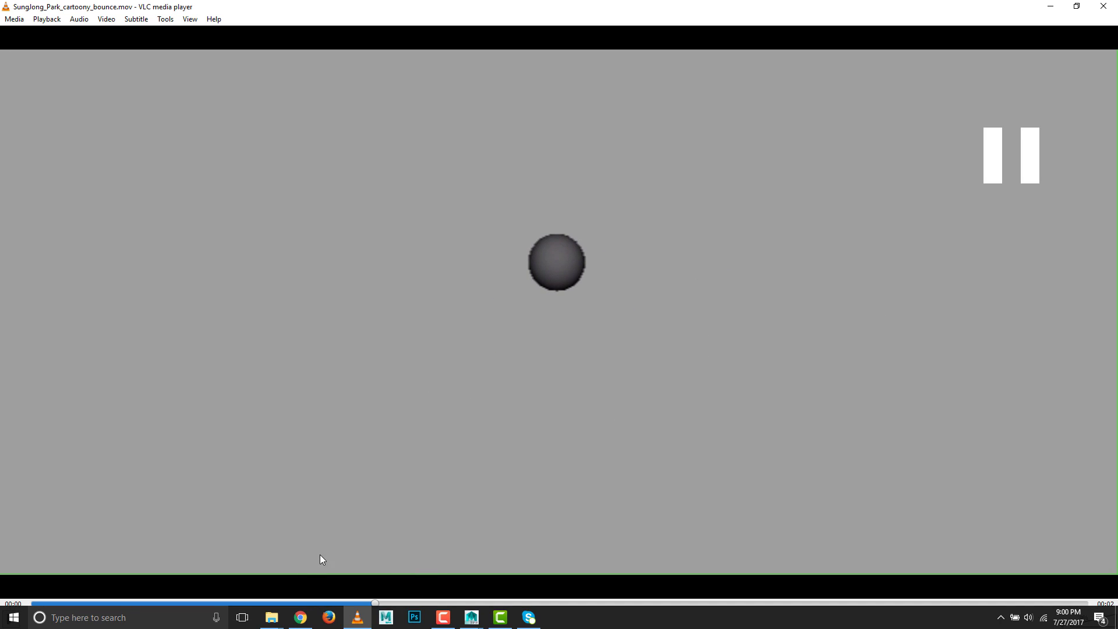
left_click_drag(371, 610, 101, 604)
key("space")
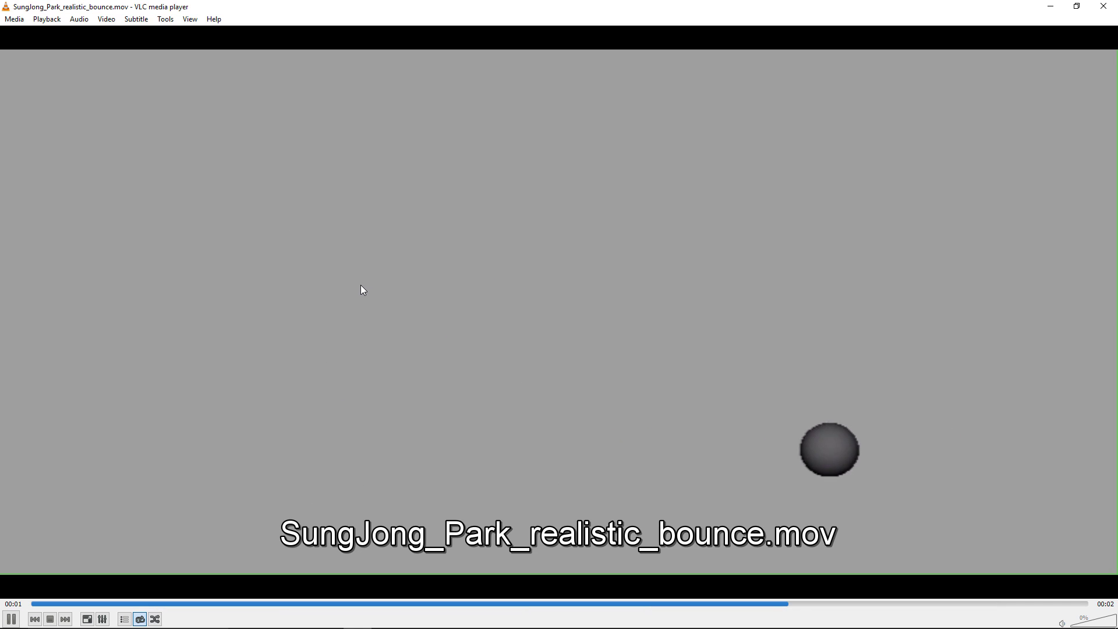
Step: Pause the student's realistic bounce, scrub through its contacts and final frames, then replay it from the start and pause it again
key("space")
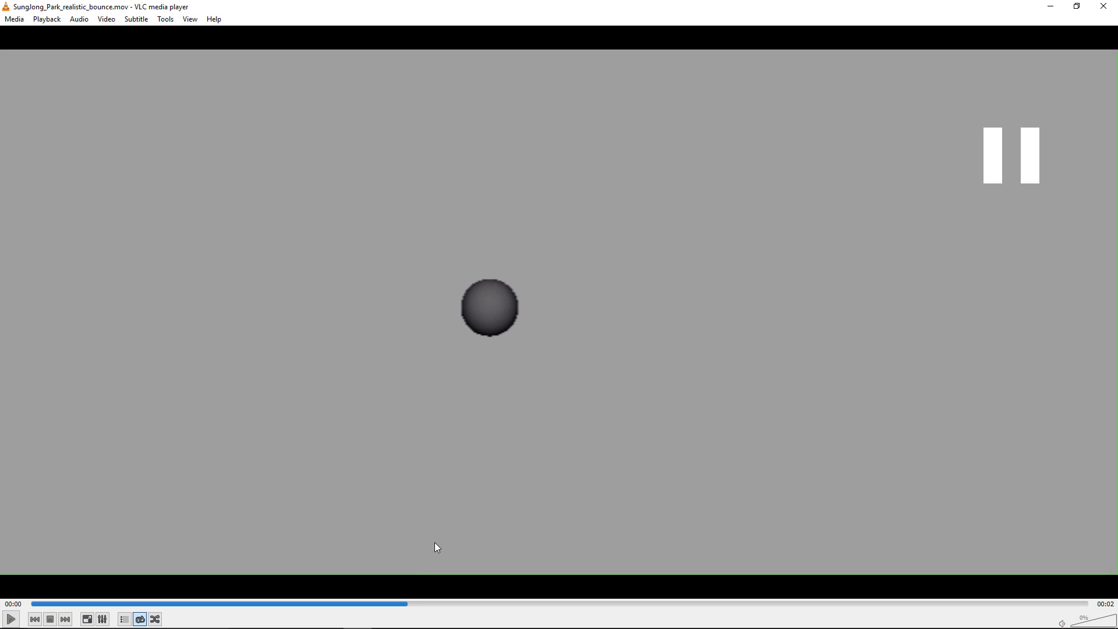
left_click_drag(410, 604, 1088, 614)
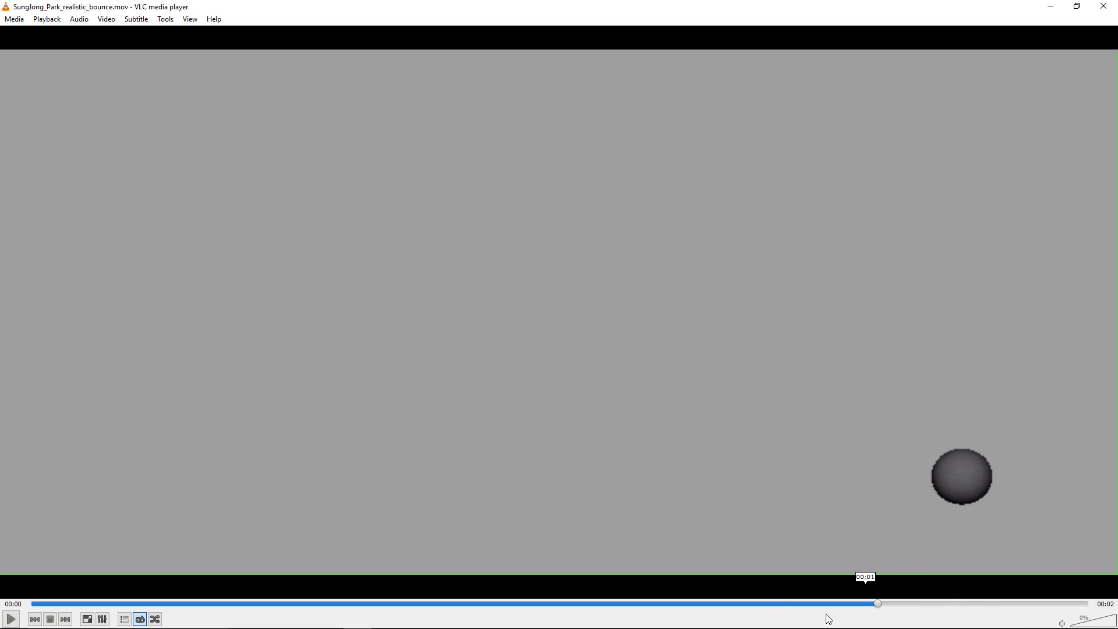
left_click_drag(828, 618, 953, 627)
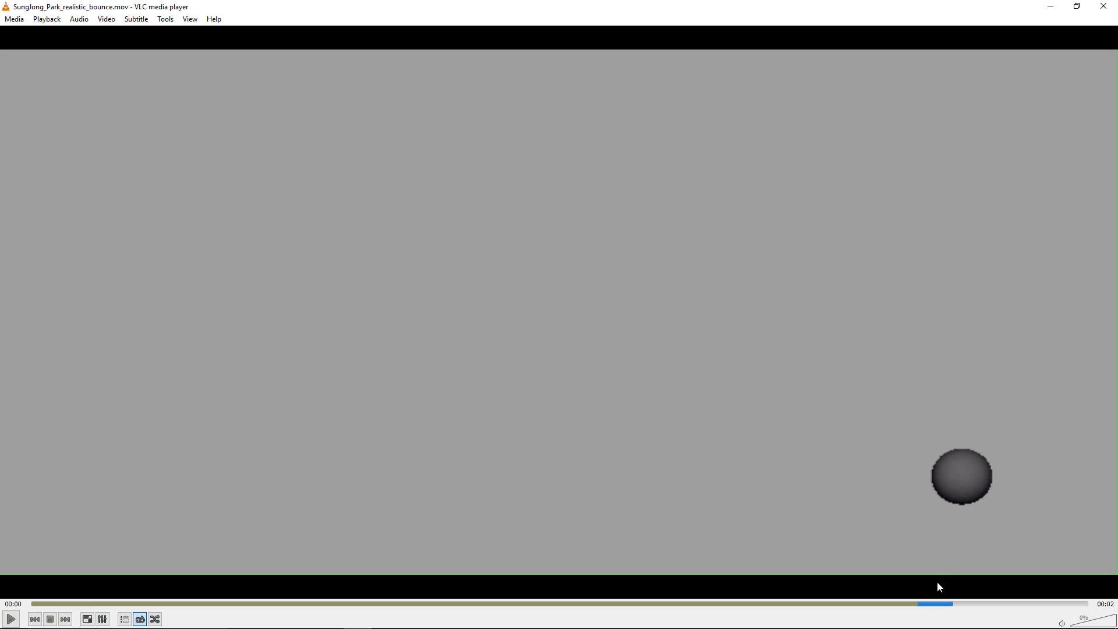
left_click_drag(955, 606, 997, 608)
left_click_drag(1064, 624, 35, 612)
left_click(10, 619)
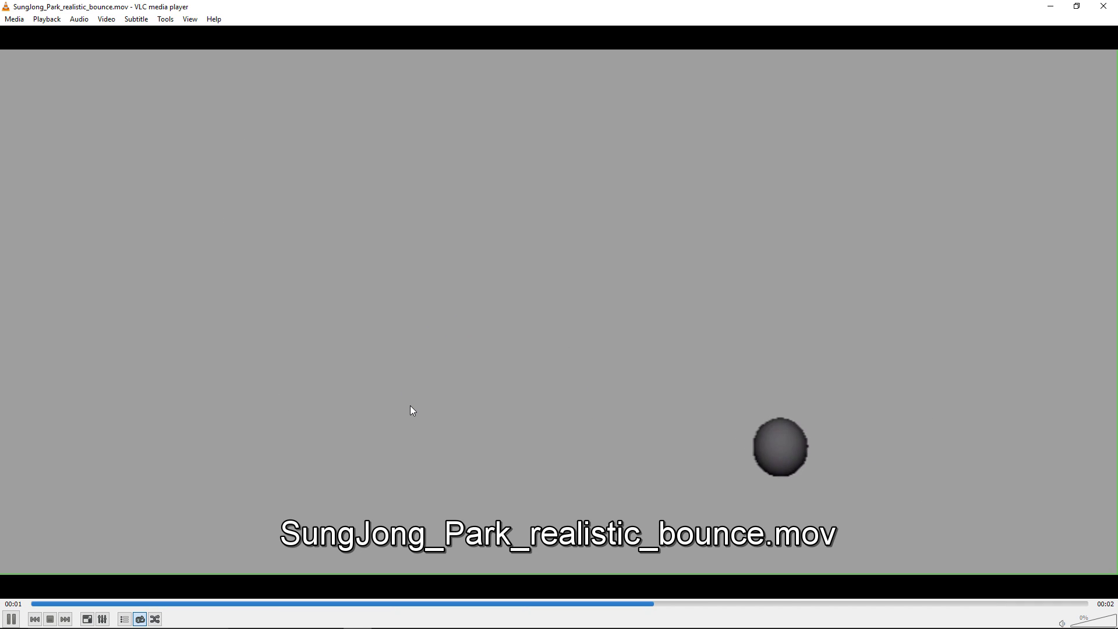
key("space")
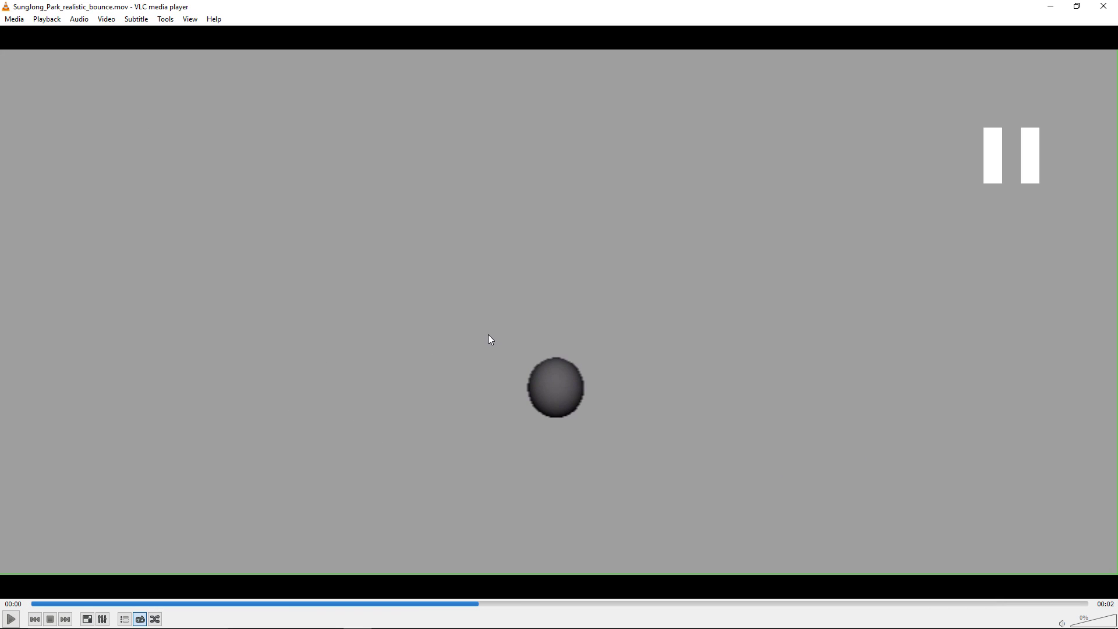
Step: Switch to the Maya scene containing the student's two bouncing balls, play the animation and stop it
key("alt+Tab")
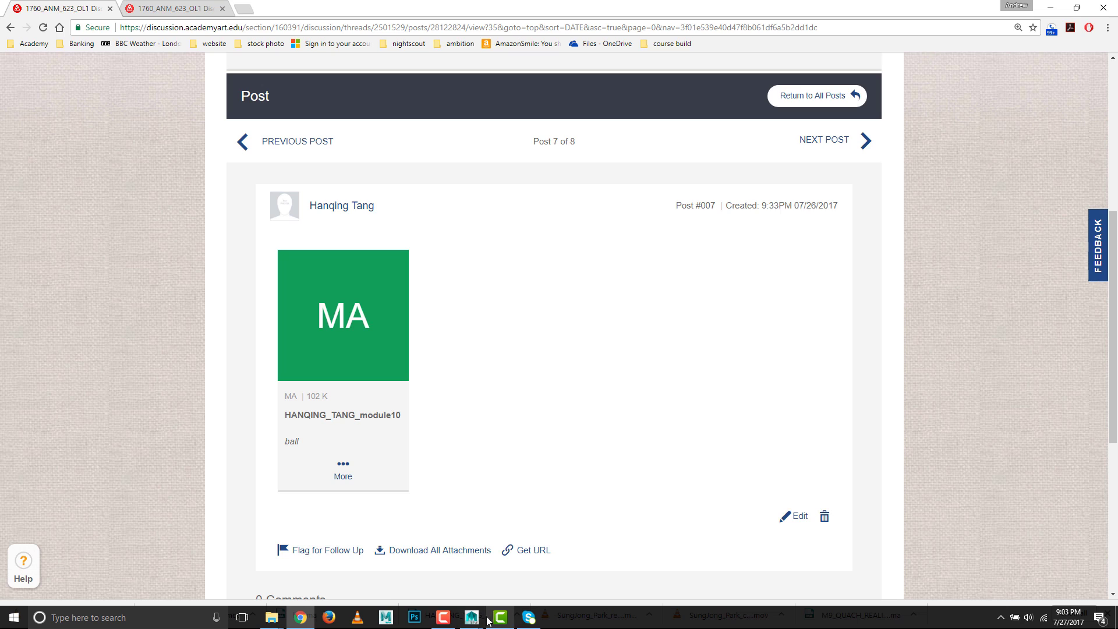
mouse_move(471, 617)
left_click(513, 587)
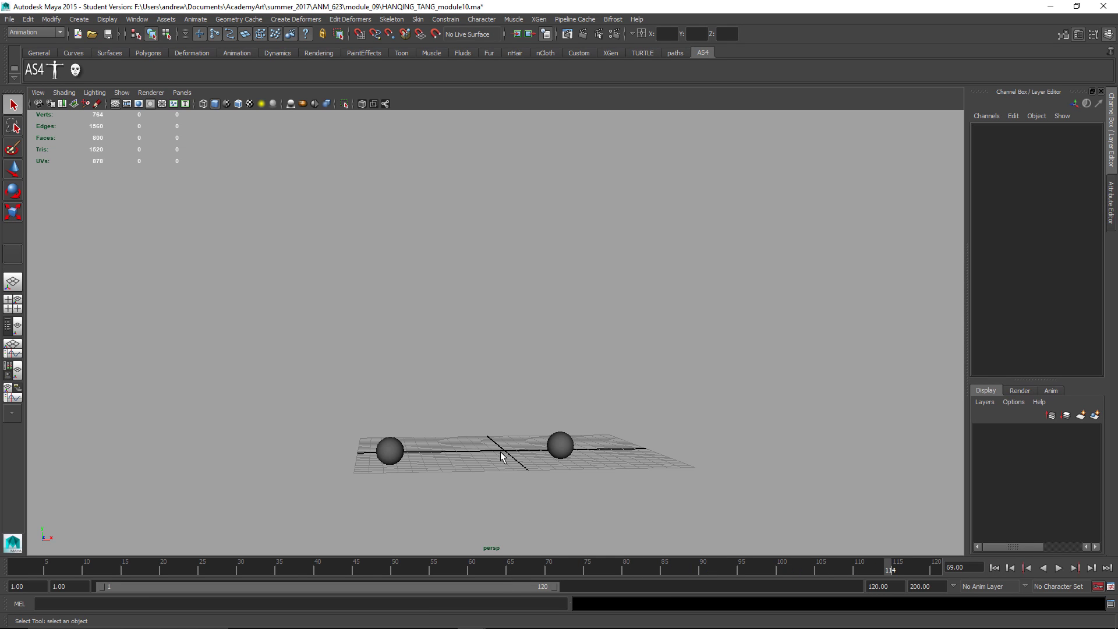
key("alt+v")
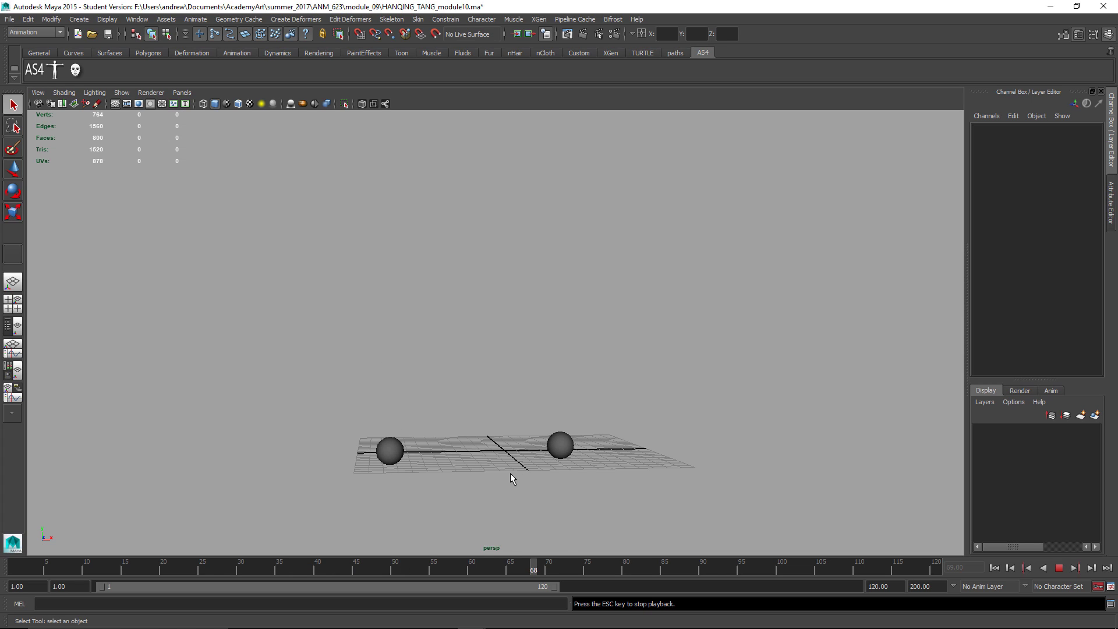
key("Escape")
Step: Try to hide the second ball, play the bounce from the first frame and stop playback
left_click(562, 449)
key("ctrl+h")
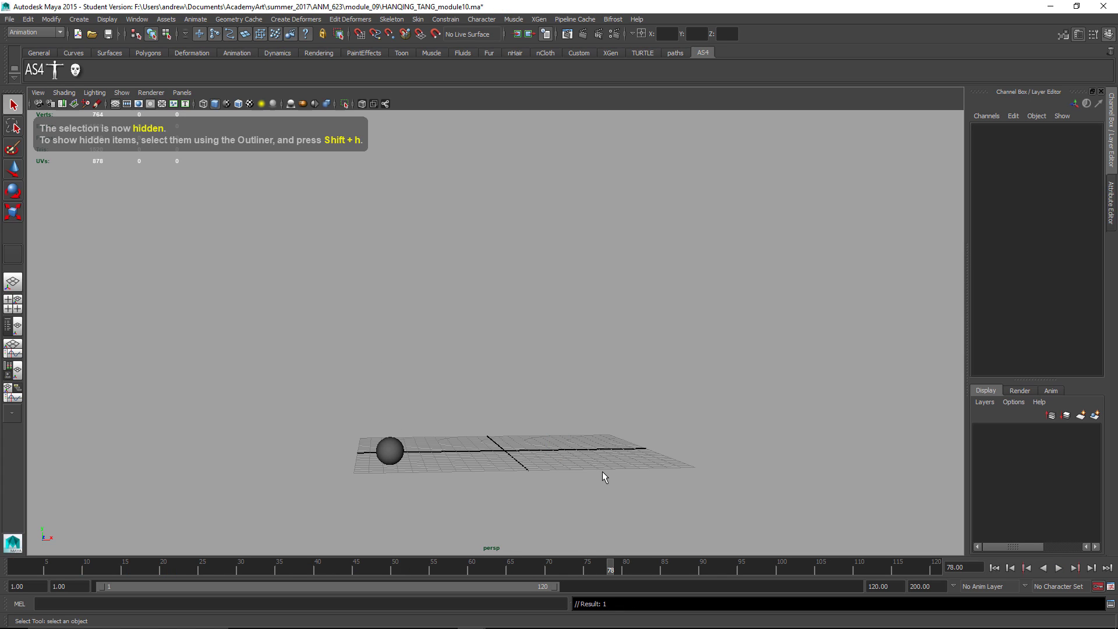
right_click_drag(440, 469, 579, 467, "alt")
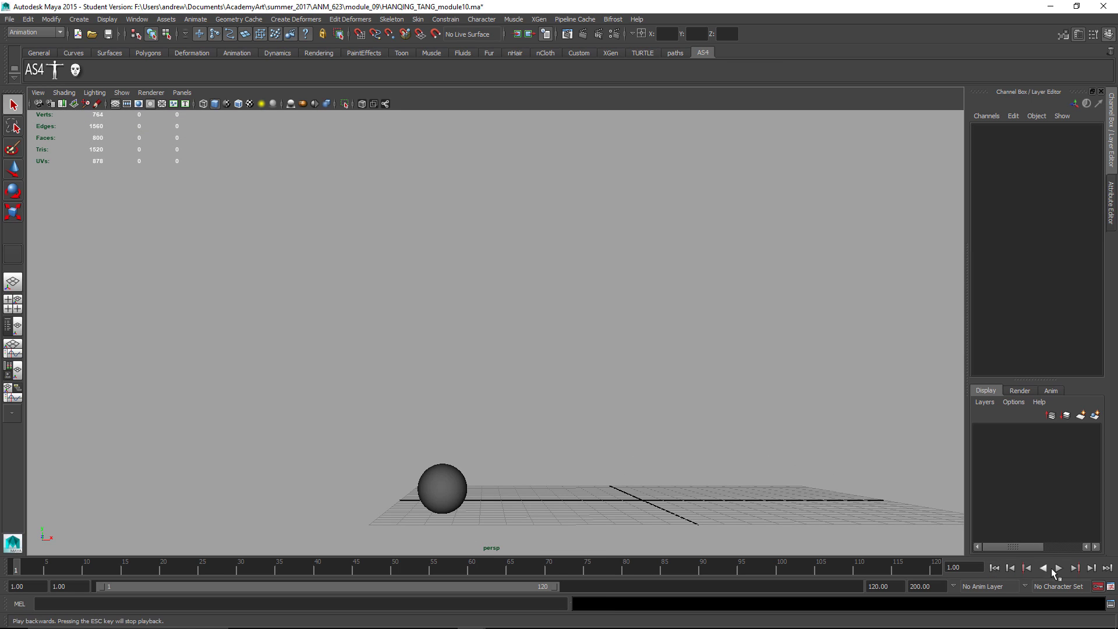
left_click(1057, 568)
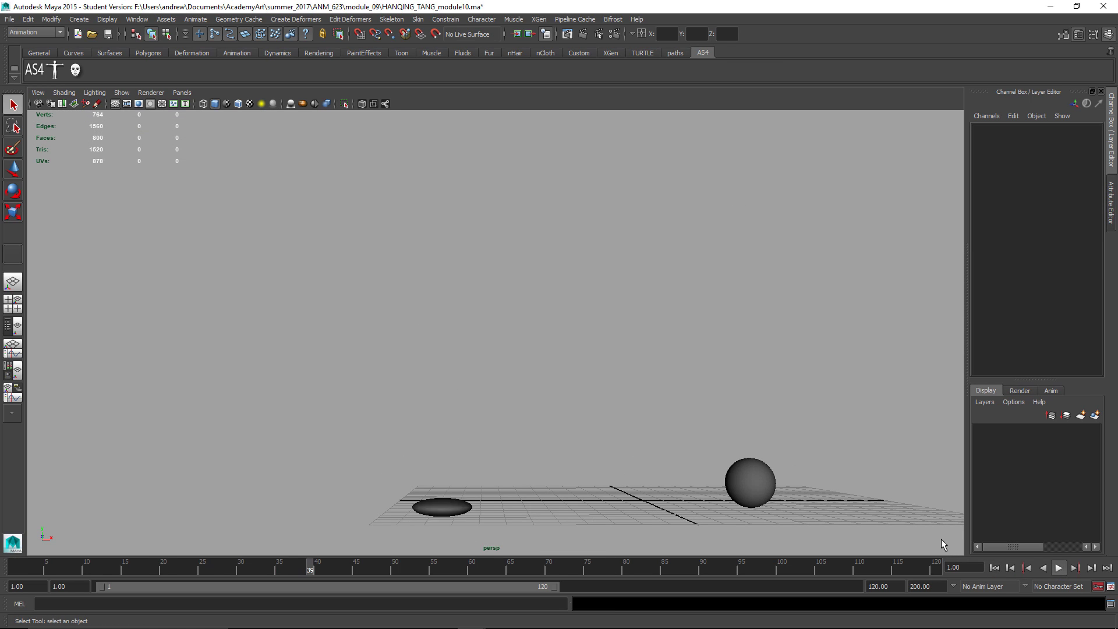
left_click(1059, 567)
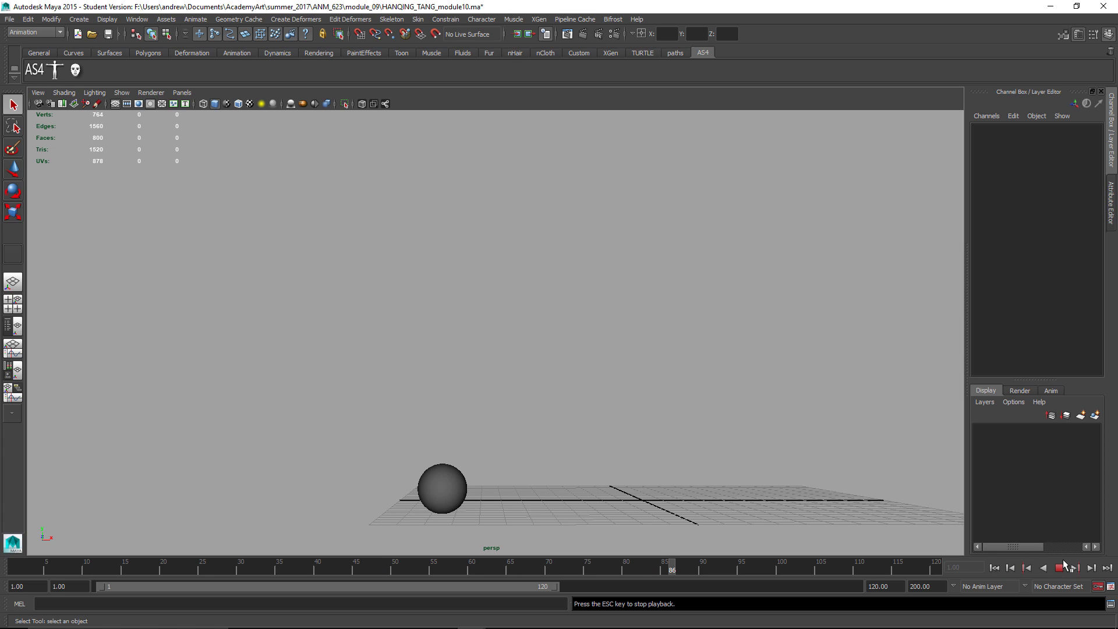
left_click(1058, 567)
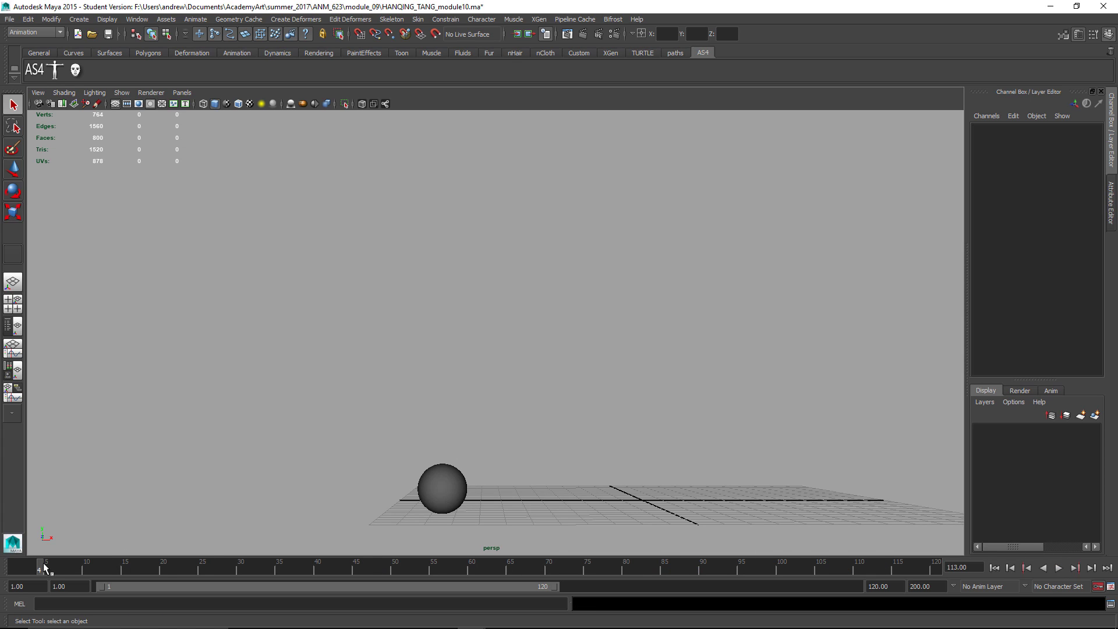
Step: Scrub from the opening frames to frame 10 to examine both balls' drop and the first ball's squash
mouse_move(44, 567)
left_mouse_down()
mouse_move(93, 567)
mouse_move(23, 567)
left_mouse_up()
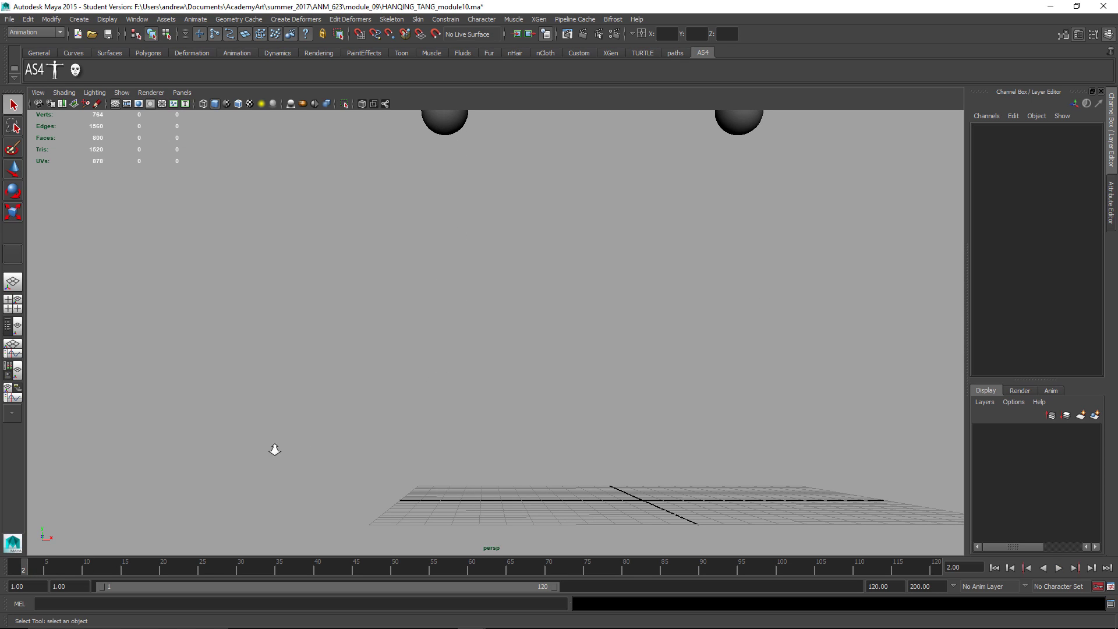
right_click_drag(275, 448, 185, 497, "alt")
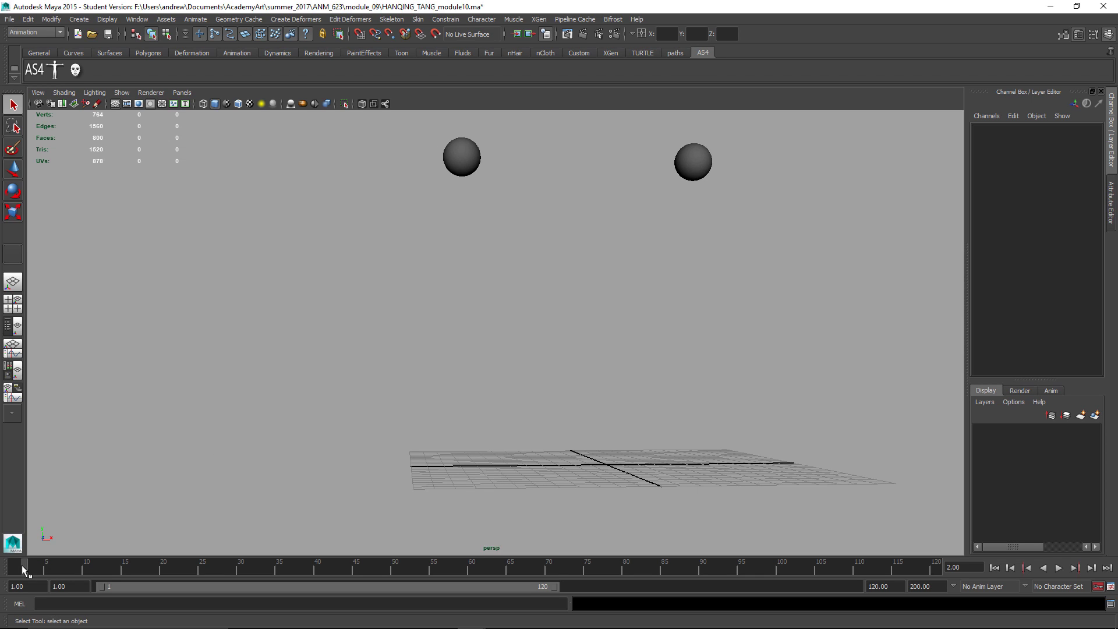
left_click_drag(22, 565, 82, 572)
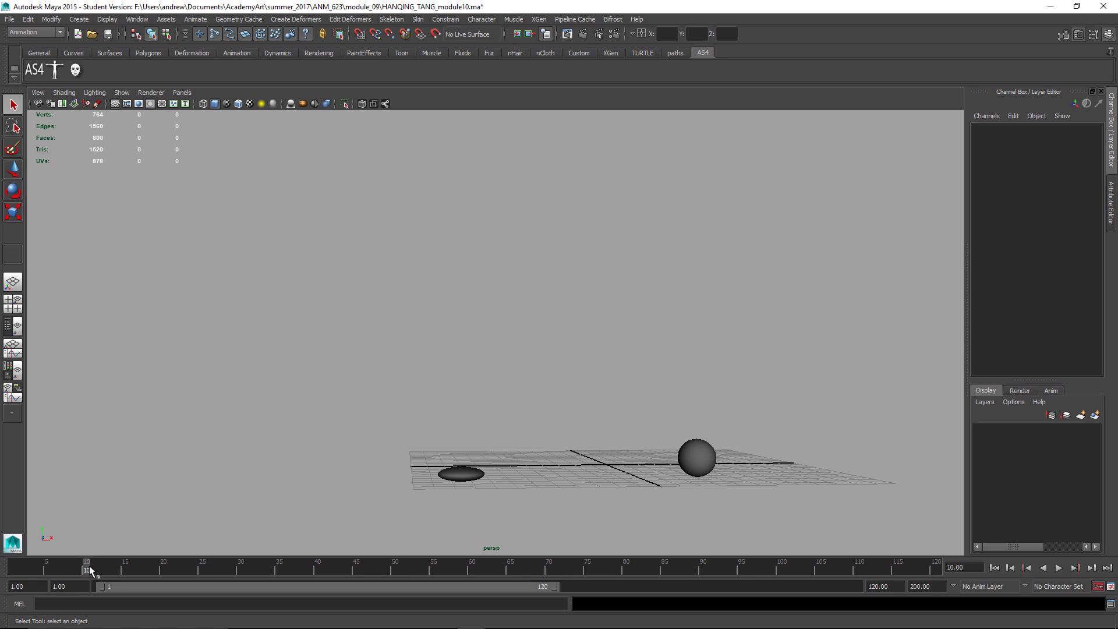
Step: Try widening the first ball's squash pose at frame 10 along X and Z, undo the scaling and deselect the ball
left_click(475, 476)
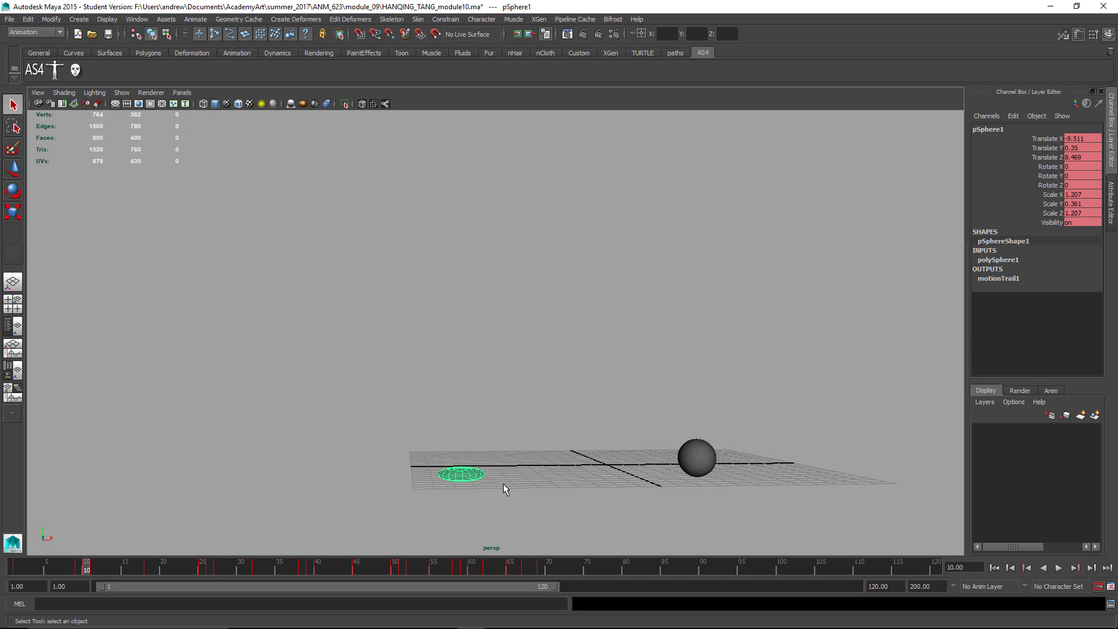
key("r")
left_click_drag(507, 491, 520, 564, "alt")
left_click(481, 506)
key("space")
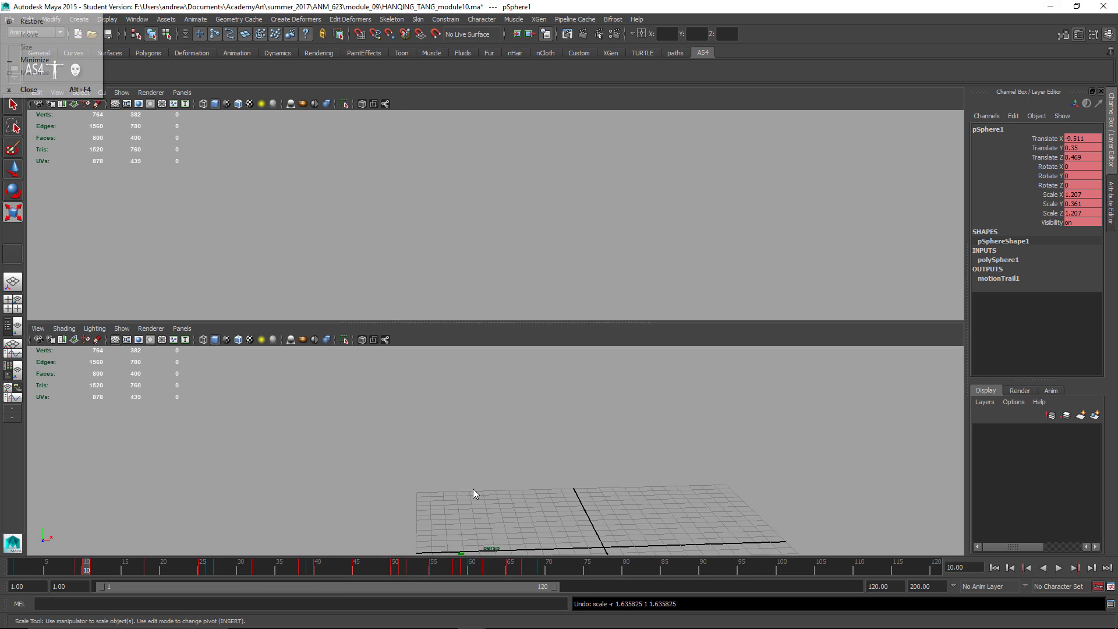
key("space")
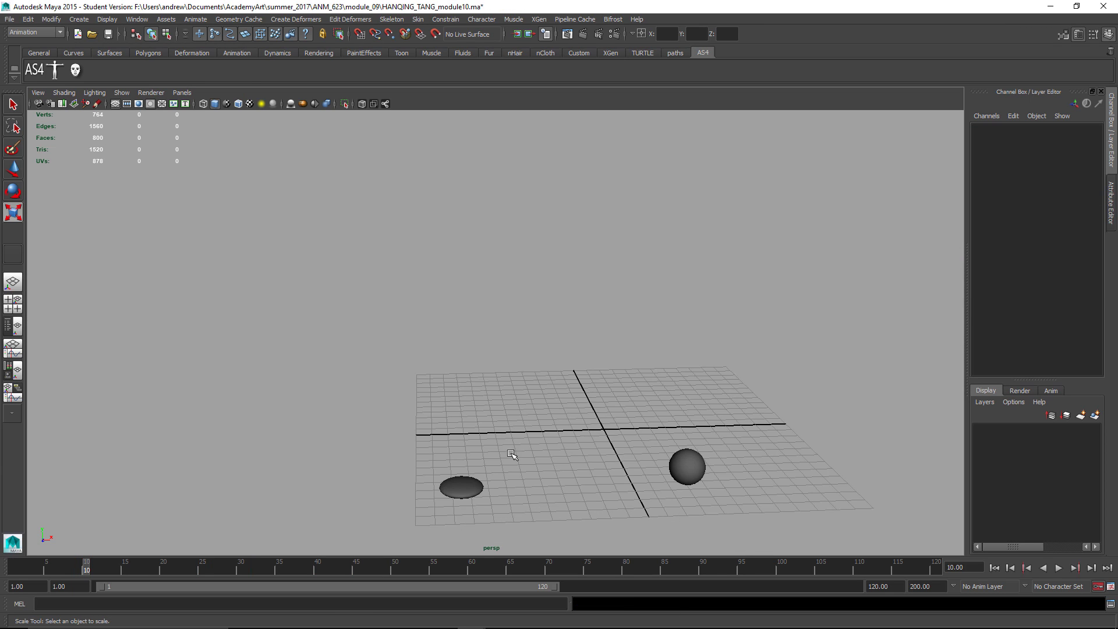
left_click_drag(512, 452, 500, 433, "alt")
left_click(474, 475)
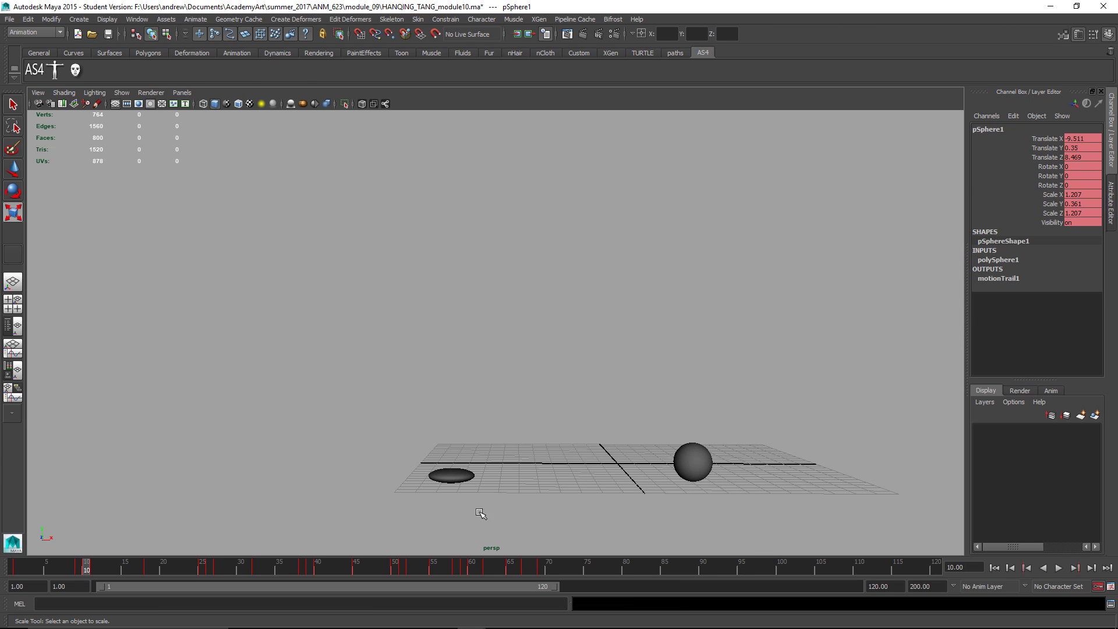
left_click(512, 524)
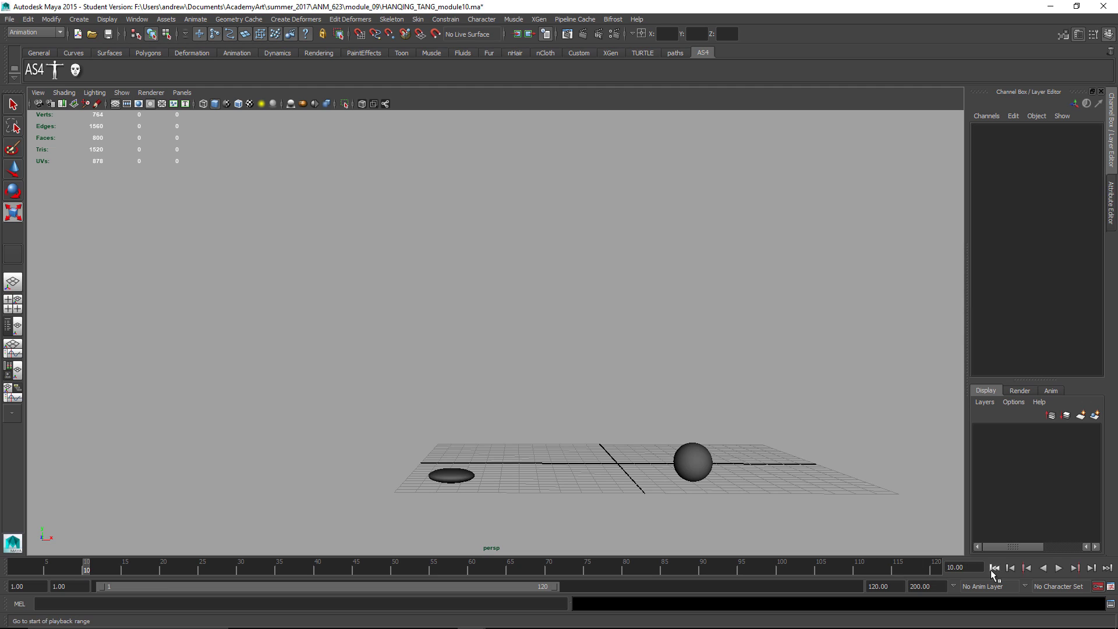
Step: Play both bouncing balls from the first frame, restart the playback for another look and stop it
left_click(993, 568)
left_click(1059, 568)
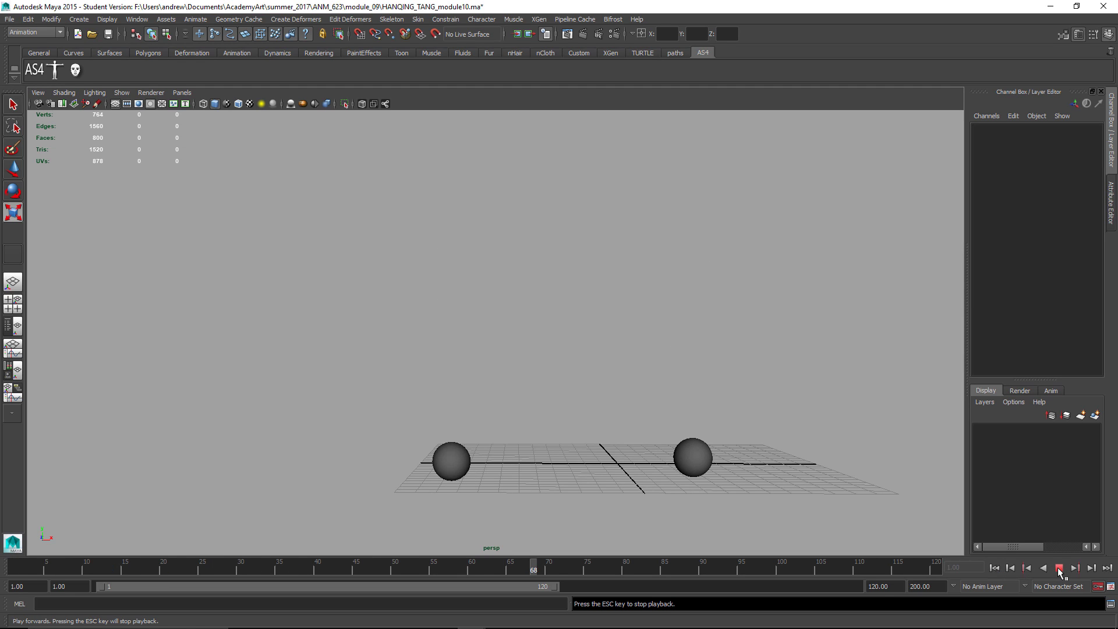
left_click(1002, 569)
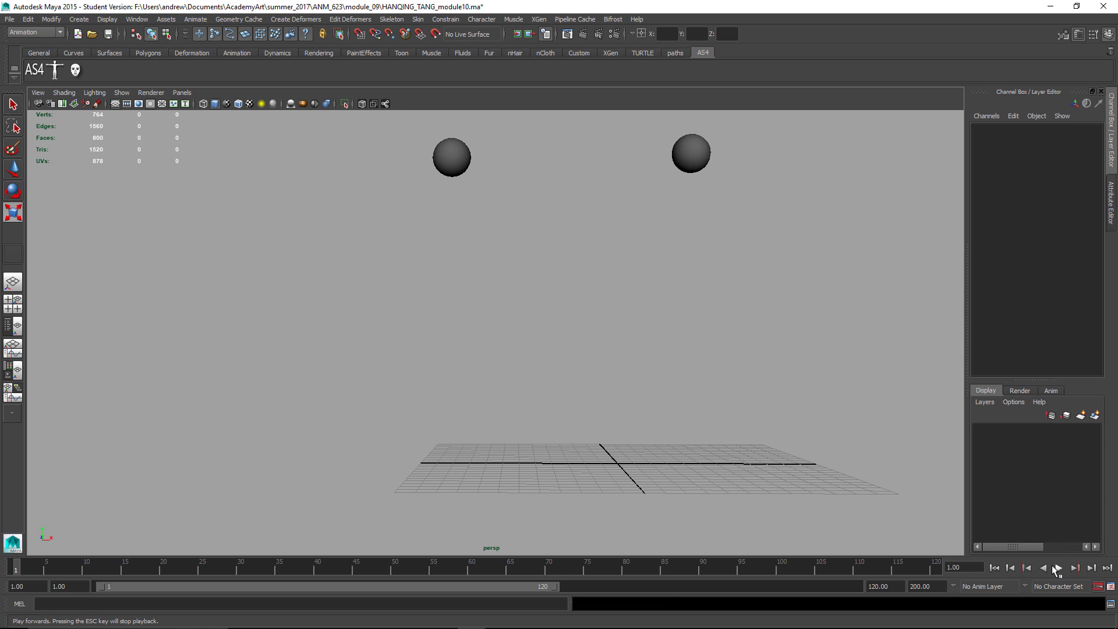
left_click(1057, 568)
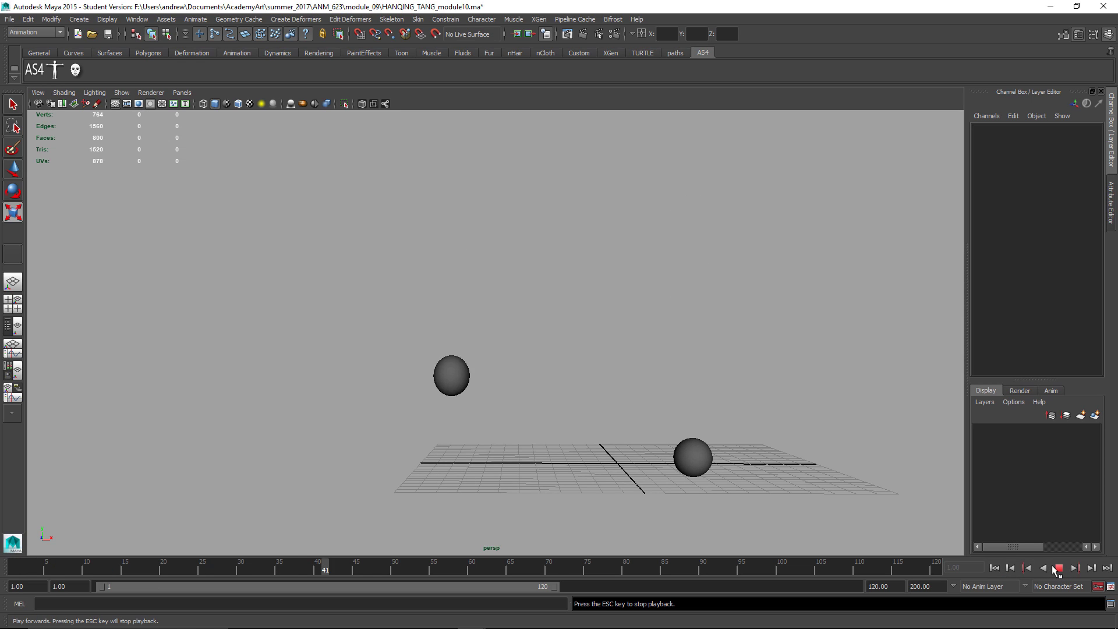
key("Escape")
Step: In the first ball's Translate Y curve, lower the frame 62 peak to about 3.4 and the frame 67 peak to 2.43
left_click_drag(345, 574, 151, 571)
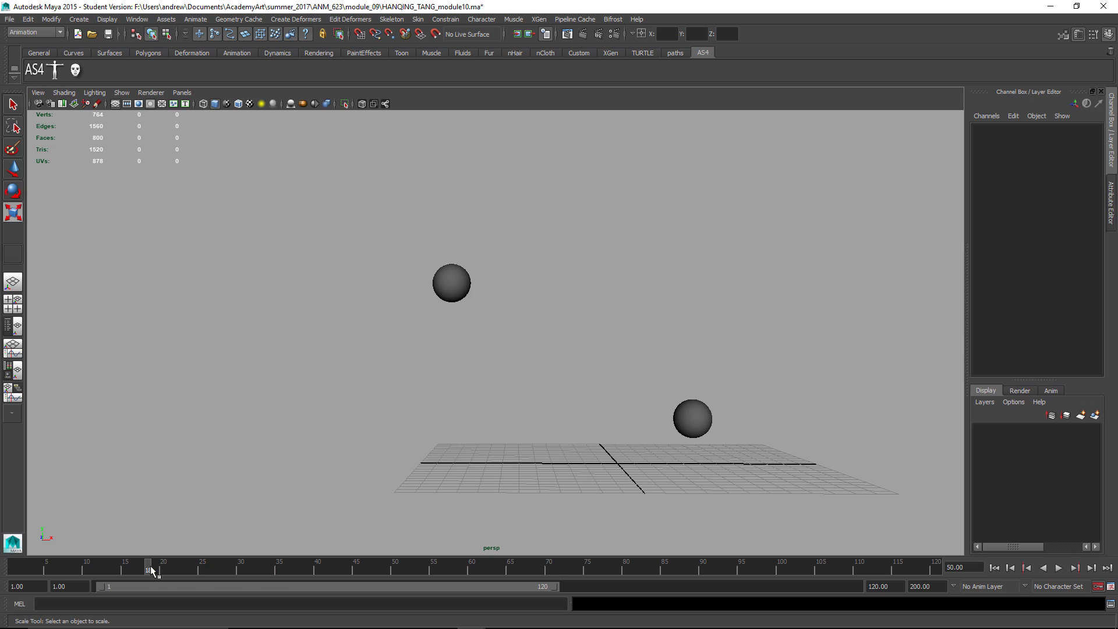
left_click(447, 303)
key("space")
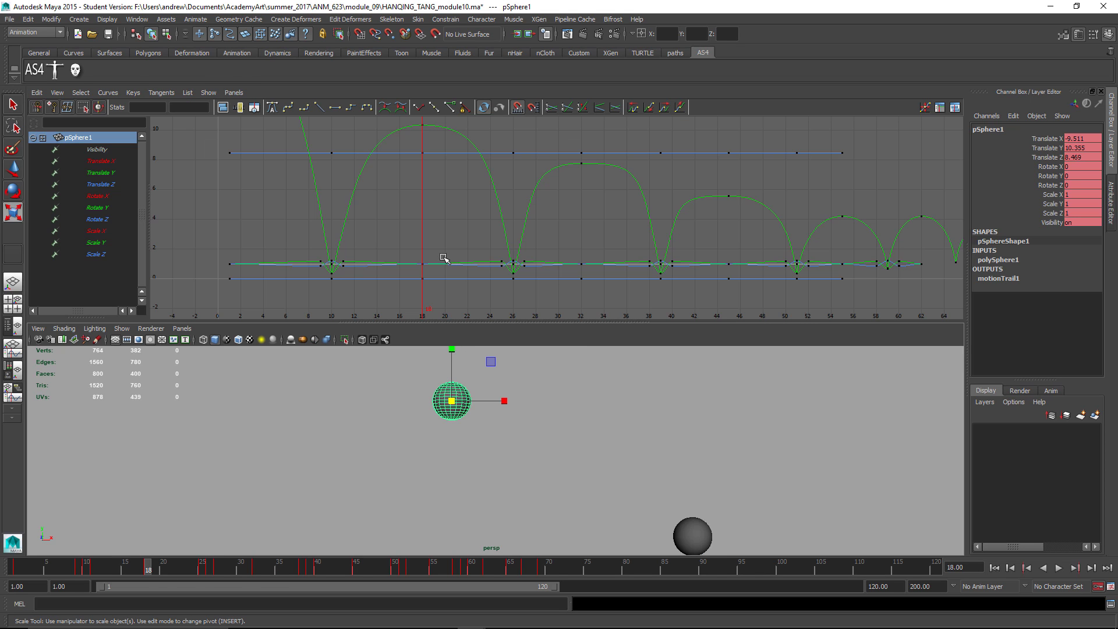
key("space")
right_click_drag(464, 270, 384, 385, "alt")
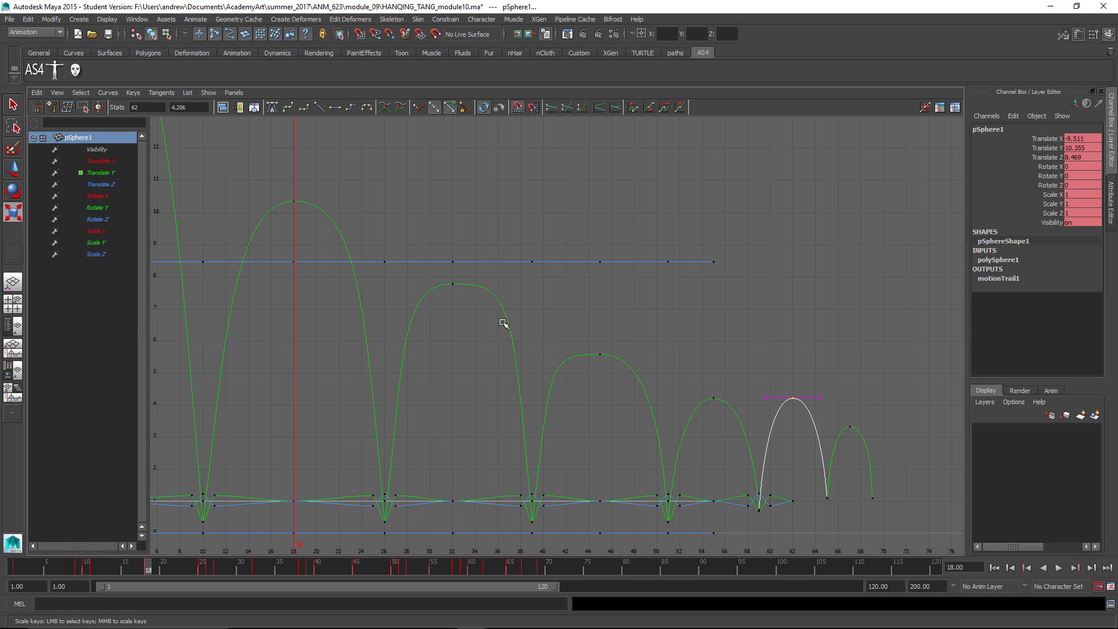
mouse_move(506, 331)
right_mouse_down("alt")
mouse_move(427, 329)
mouse_move(497, 327)
right_mouse_up("alt")
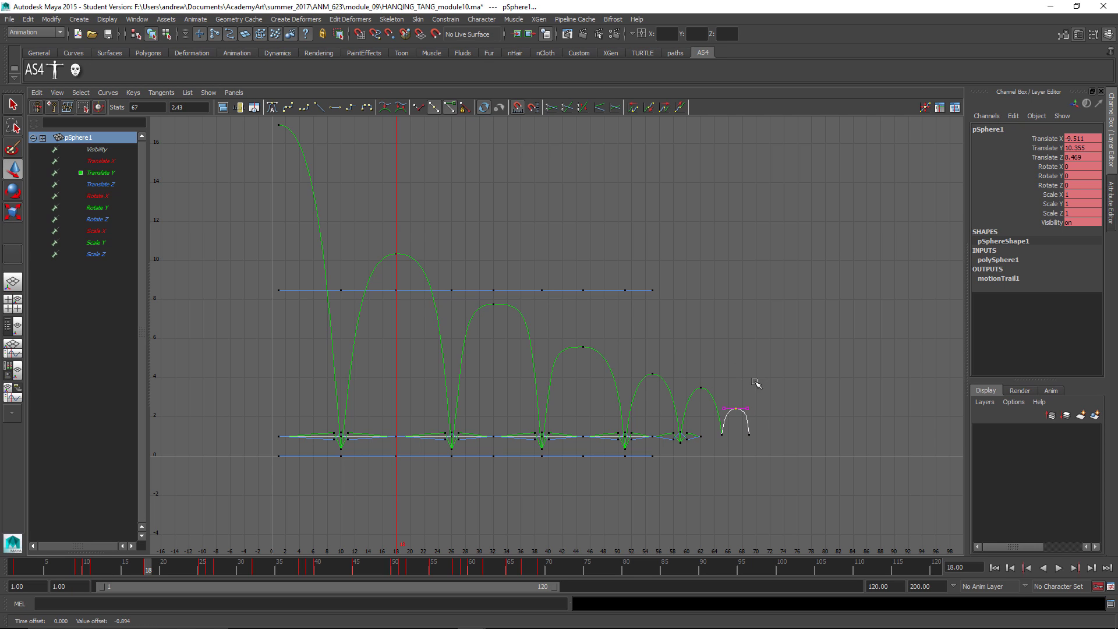
key("space")
key("space")
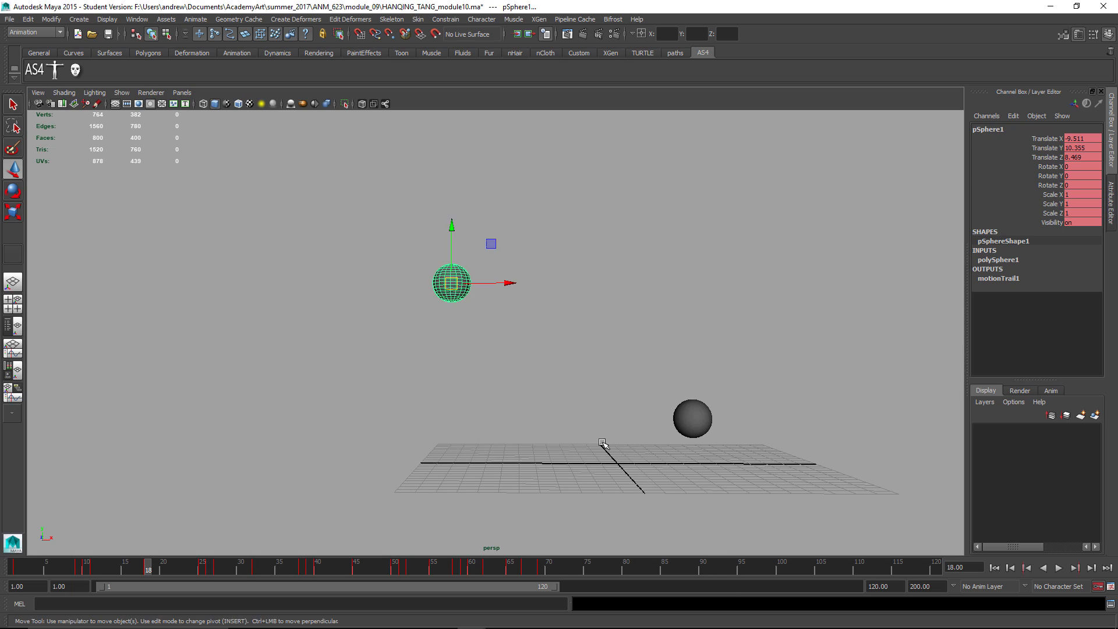
Step: Deselect the ball, play the bounce from the first frame to check the lowered arcs, and scrub through the middle frames
left_click(603, 444)
left_click(1006, 571)
left_click(1058, 567)
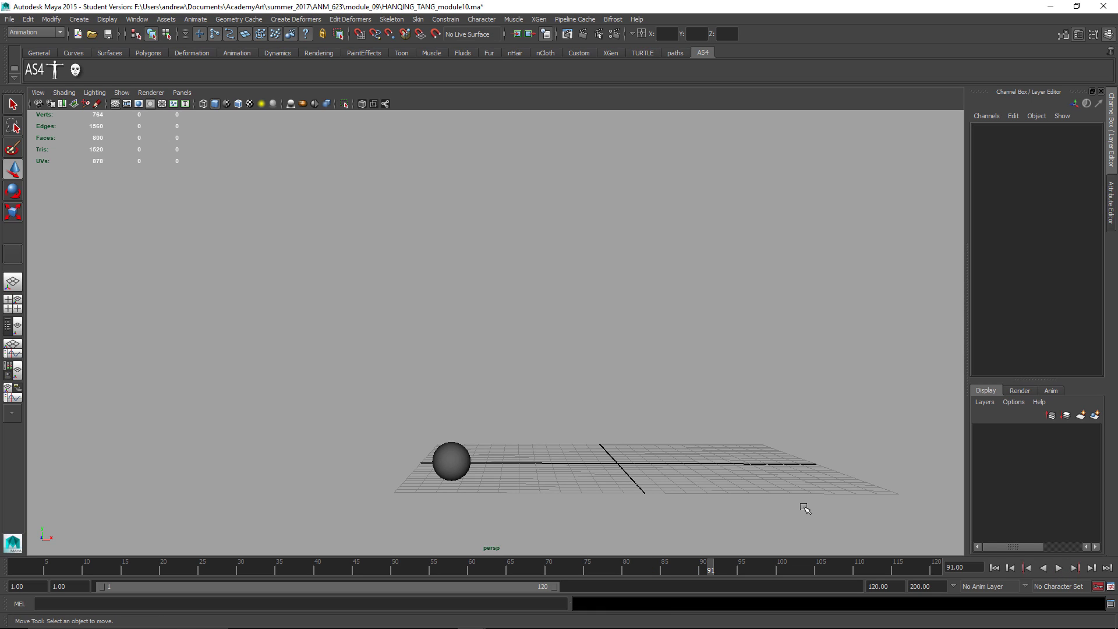
left_click_drag(200, 576, 326, 571)
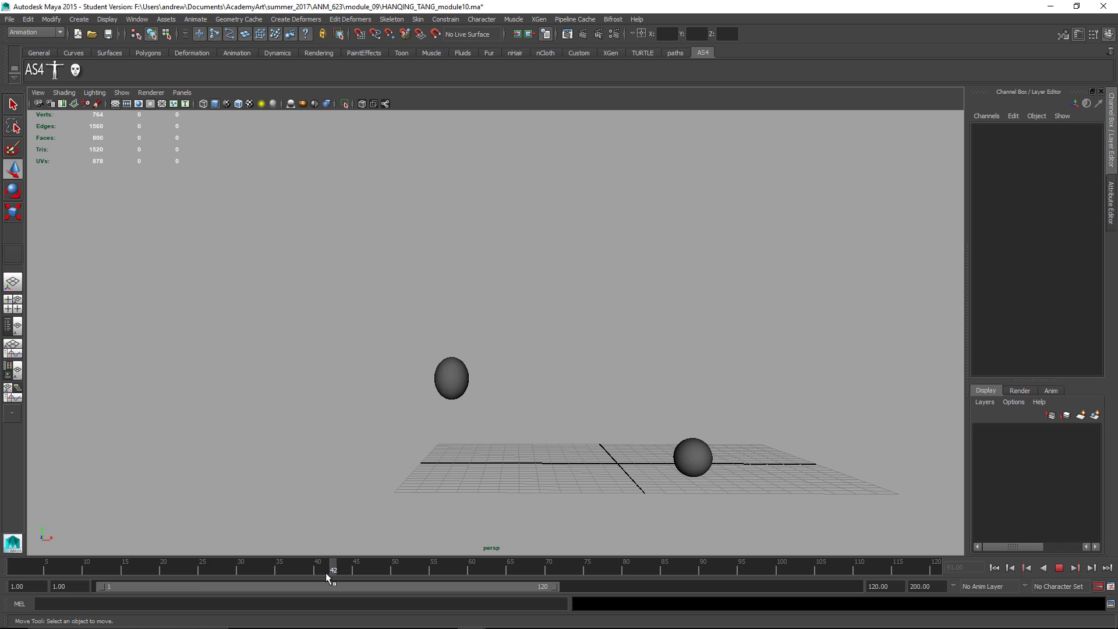
Step: Play the bounce in the front view, return to the perspective view and replay it from the first frame
key("space")
left_click_drag(353, 491, 353, 506)
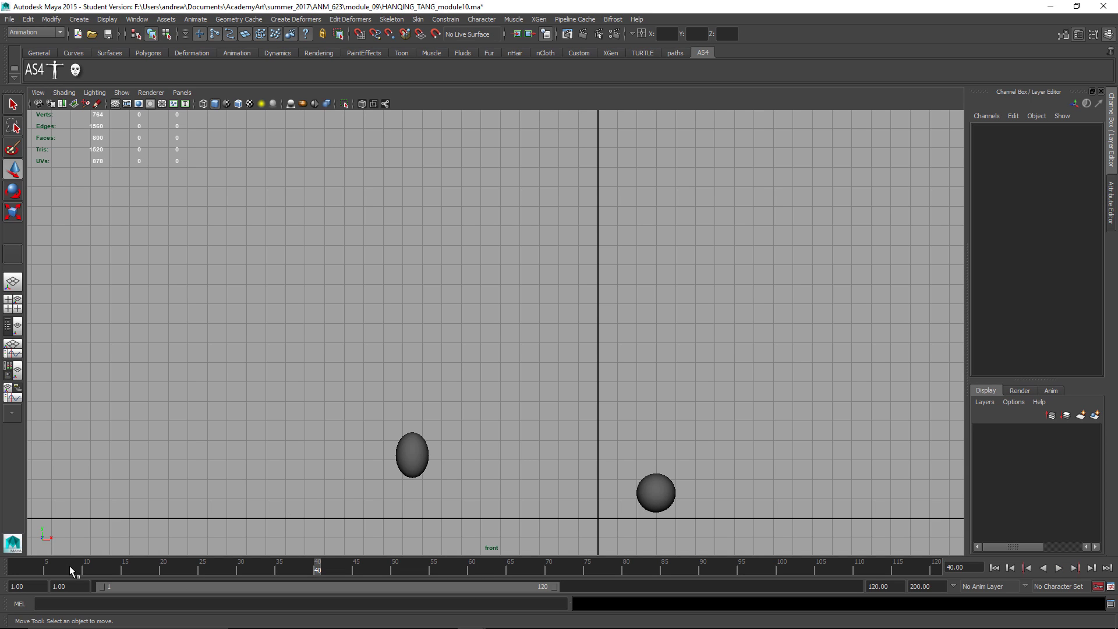
key("alt+v")
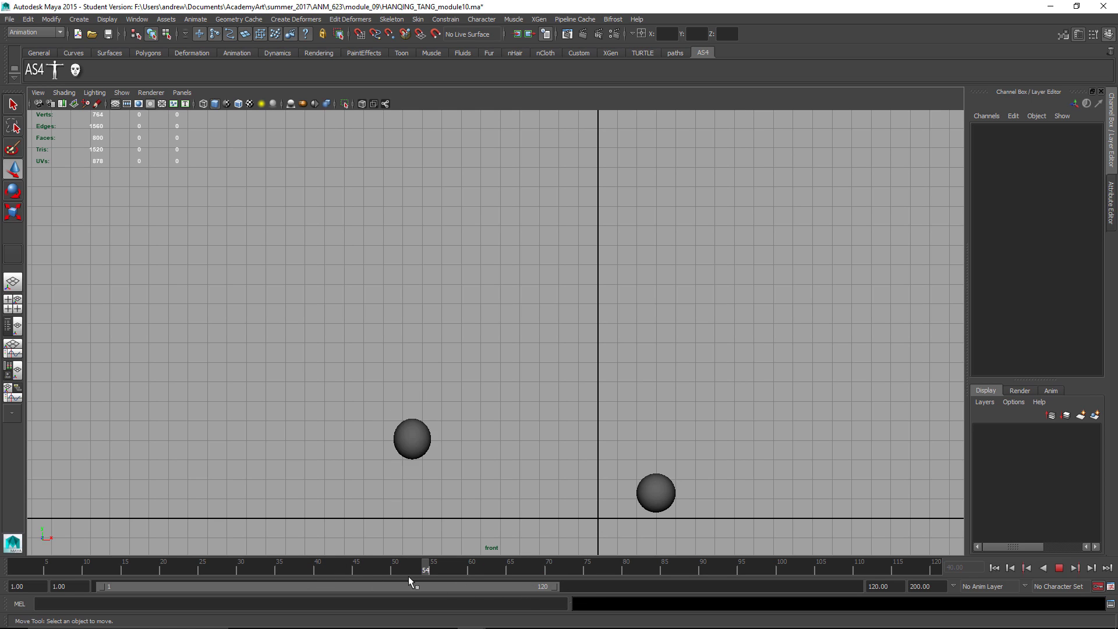
key("alt+v")
key("space")
left_click_drag(552, 464, 550, 438)
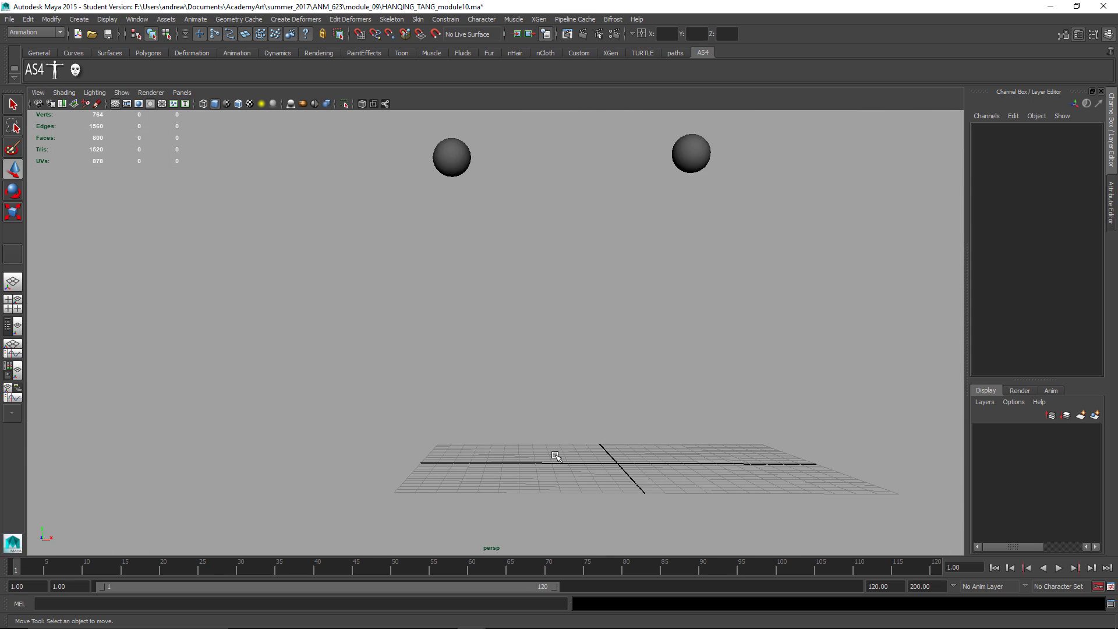
left_click(1058, 568)
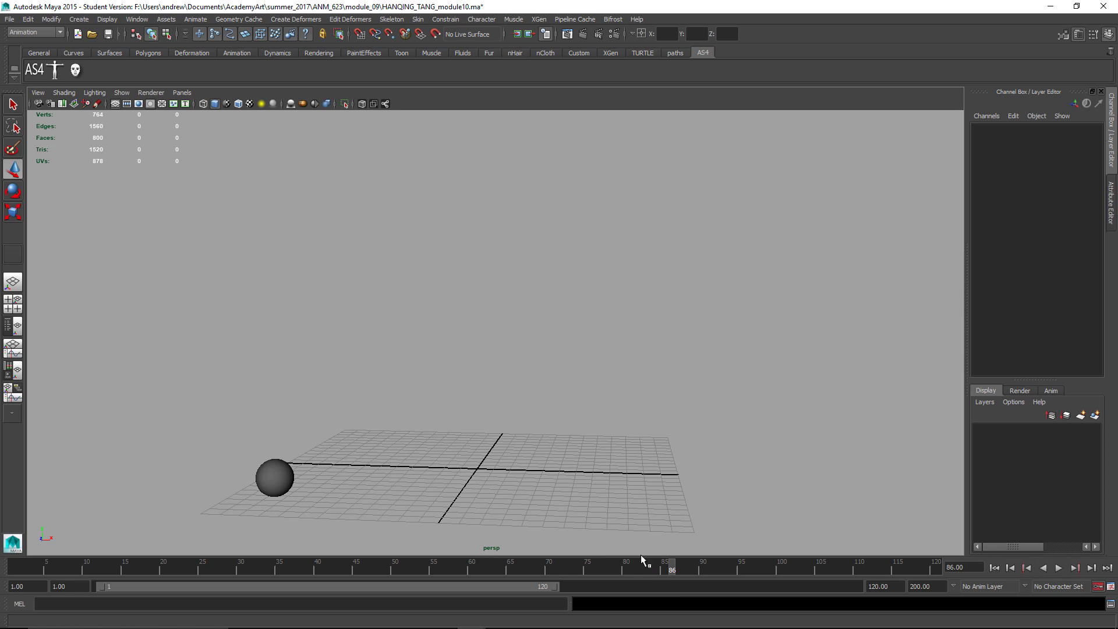
Step: Go to frame 50 and delete the second ball's Visibility keyframes
left_click_drag(623, 566, 406, 571)
left_click(524, 478)
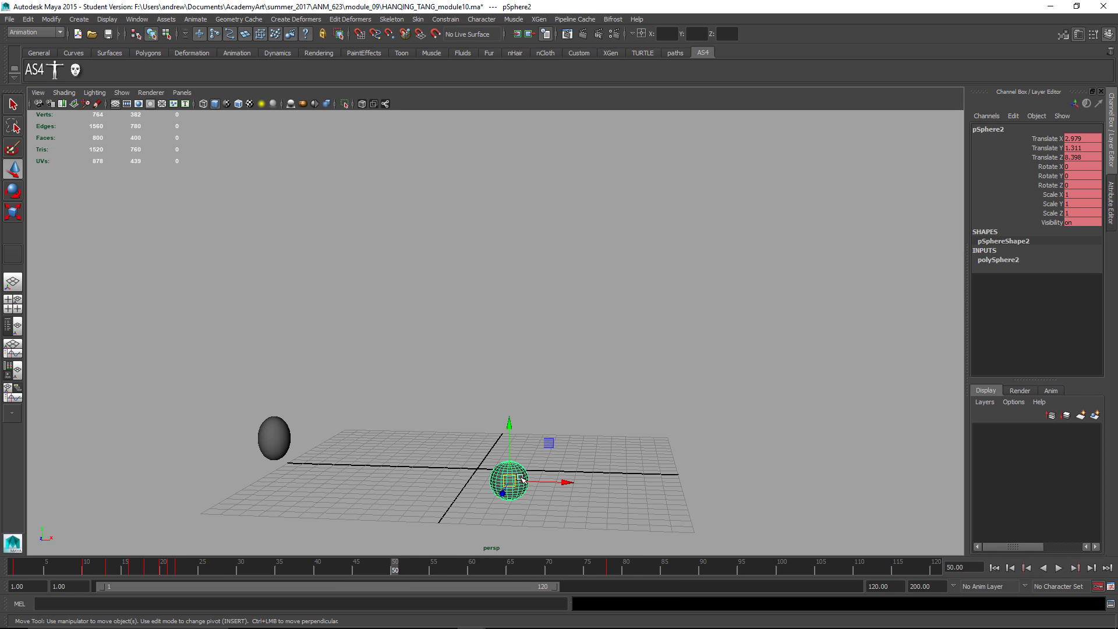
right_click(1048, 225)
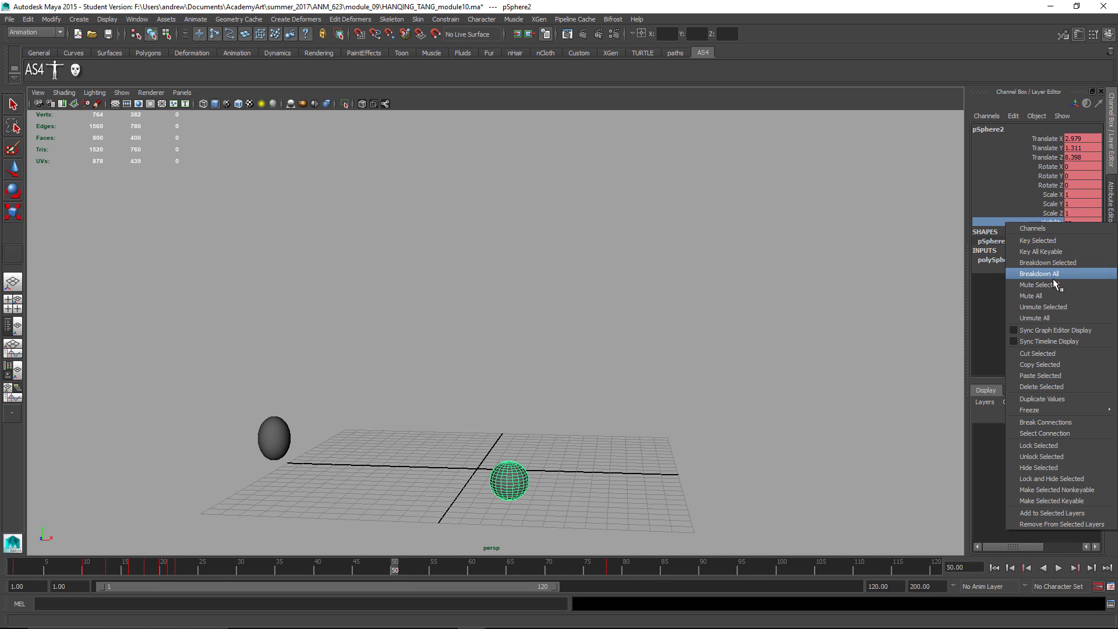
left_click(1054, 387)
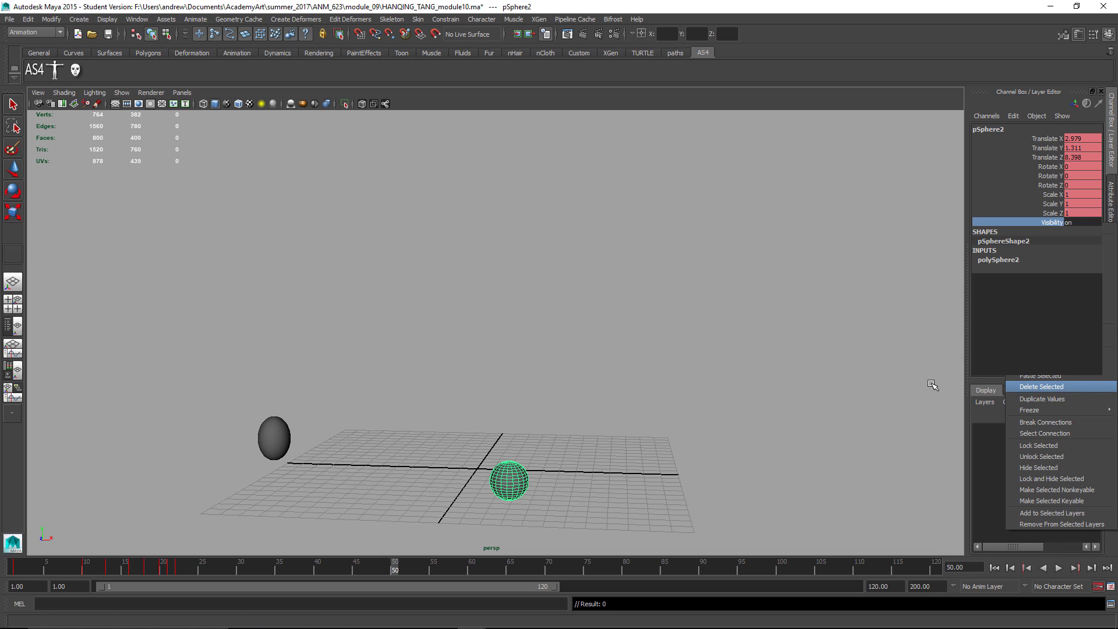
Step: Select the first ball and delete its Visibility keyframes
left_click(284, 438)
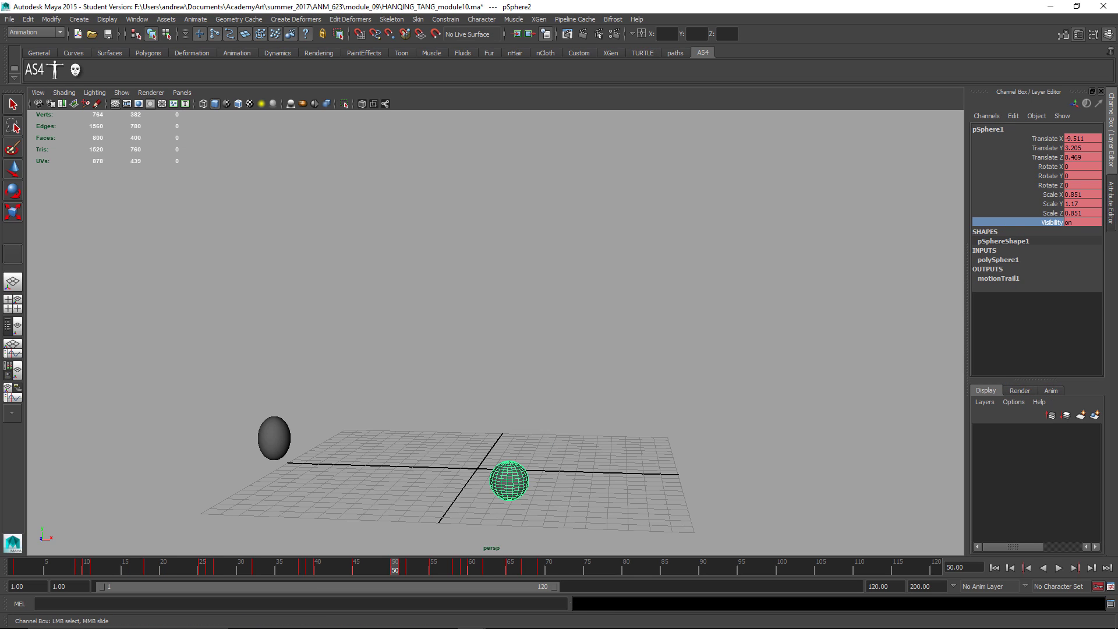
right_click(1025, 222)
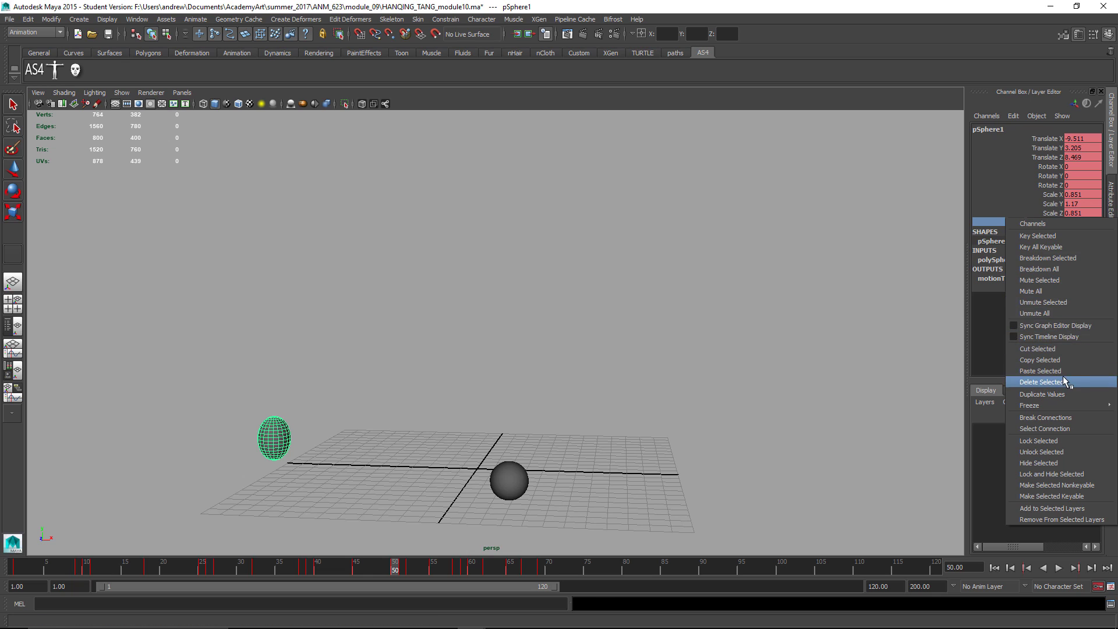
left_click(1053, 382)
left_click(1050, 222)
right_click(1051, 222)
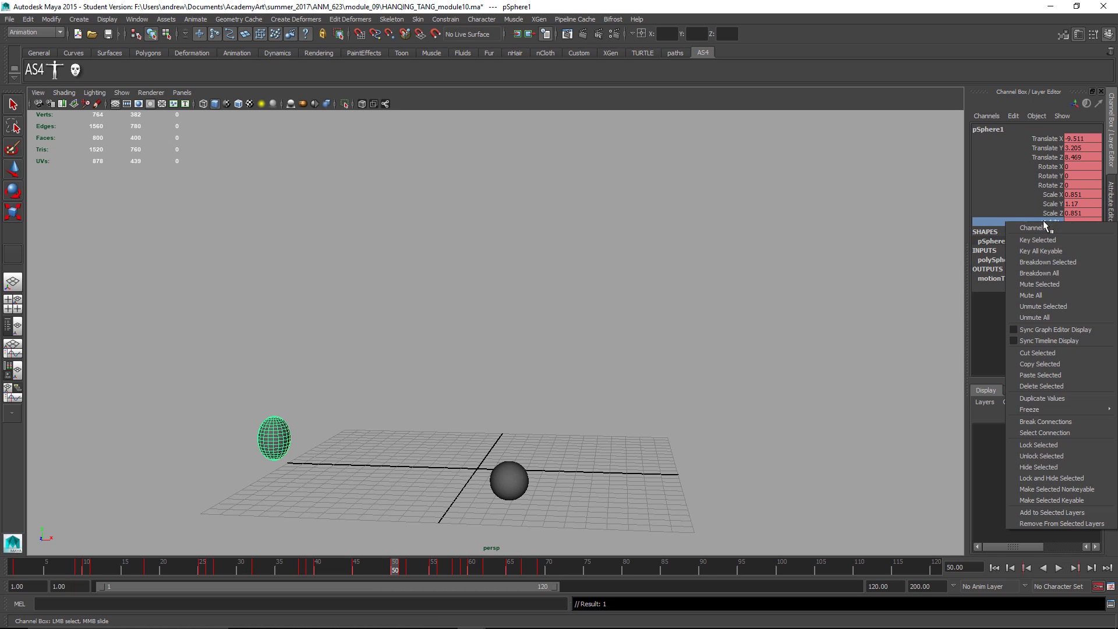
left_click(1057, 386)
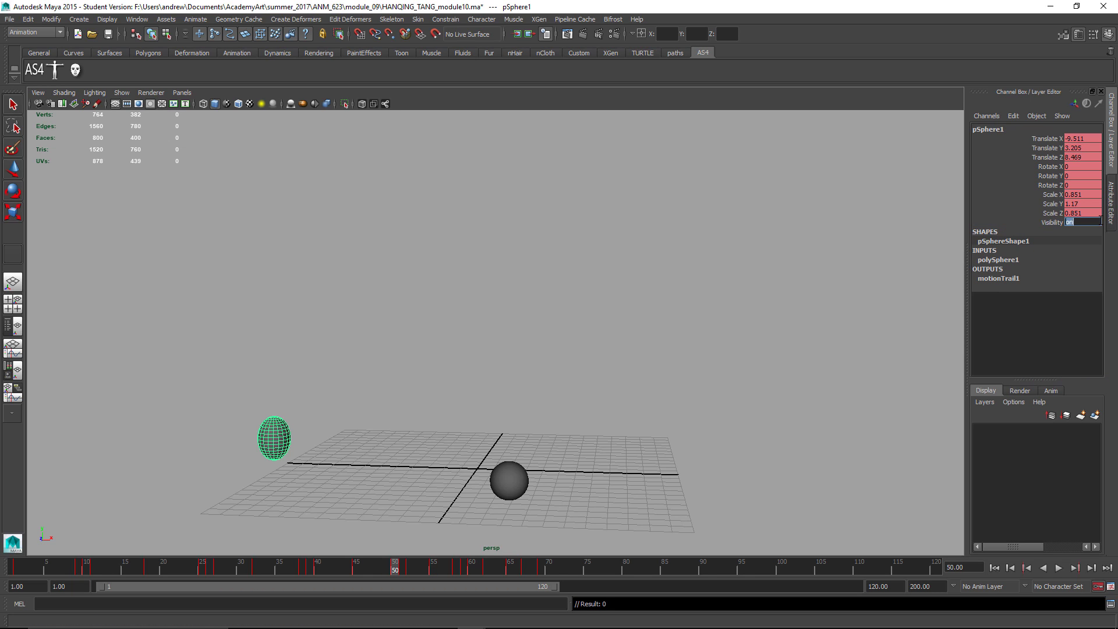
Step: Deselect the ball and play the animation from the first frame in the perspective view
left_click(611, 228)
key("w")
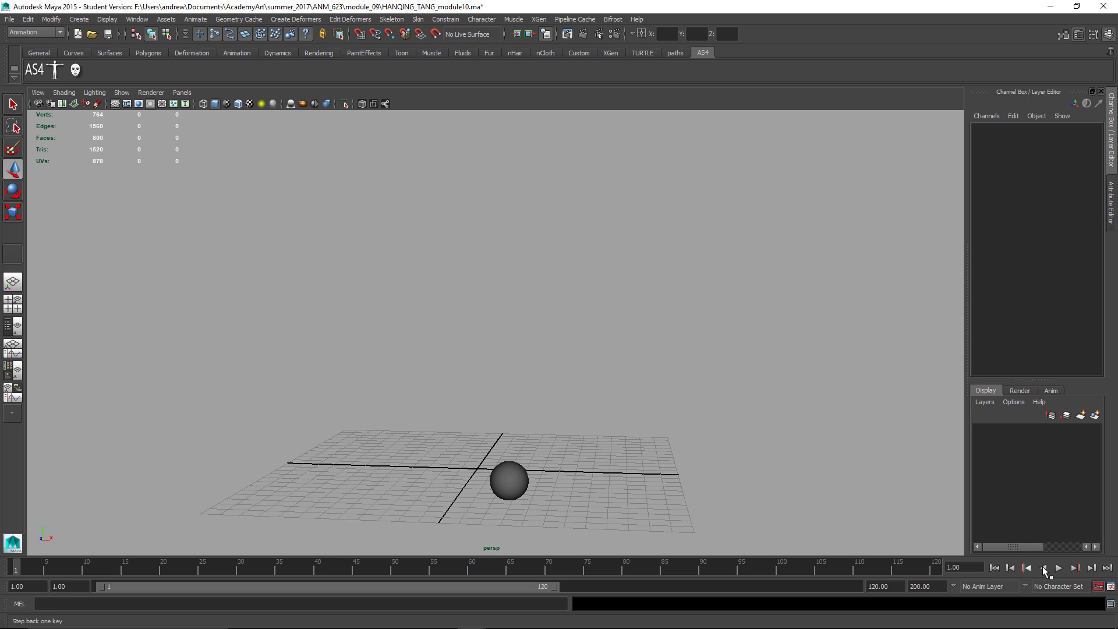
left_click(1057, 568)
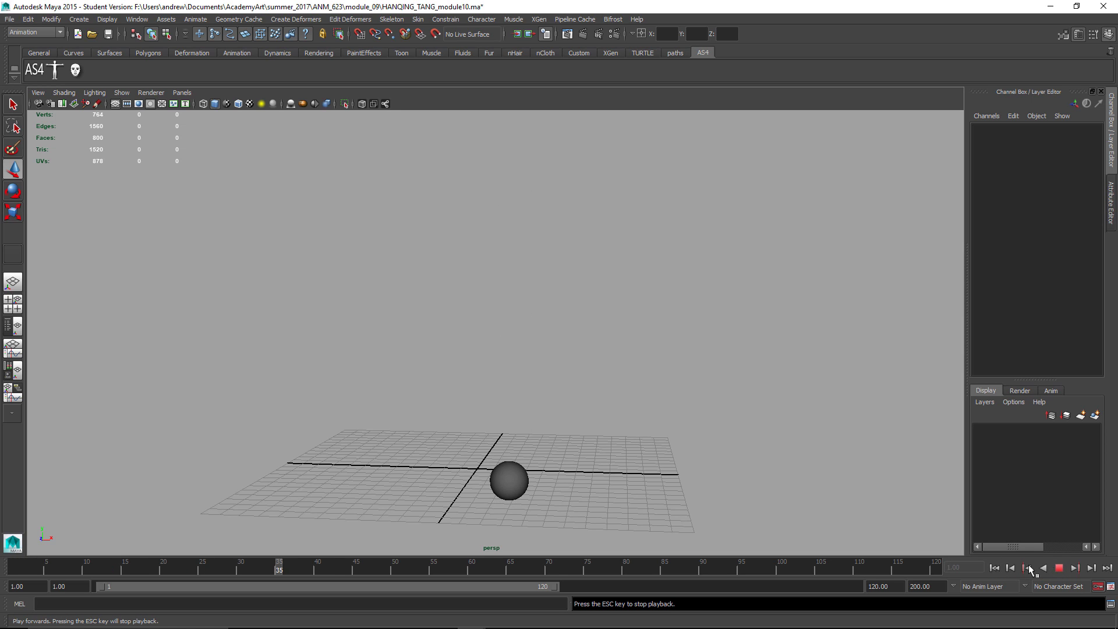
Step: In the second ball's Translate Y curve, lower the frame 18 peak to about 2.7 and the frame 21 peak to 1.819
key("space")
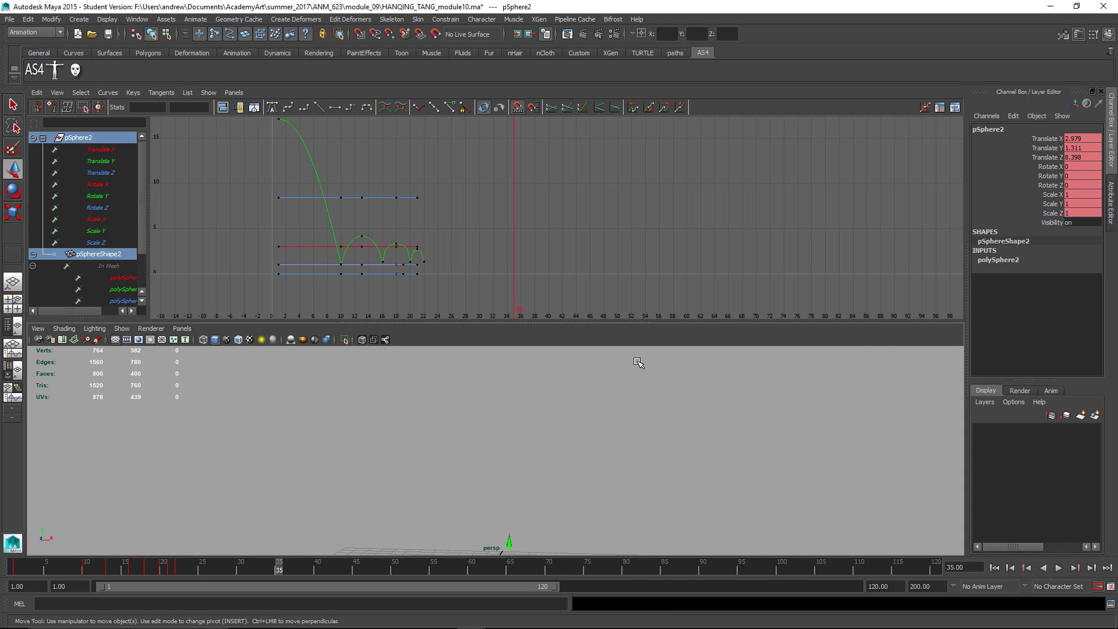
key("space")
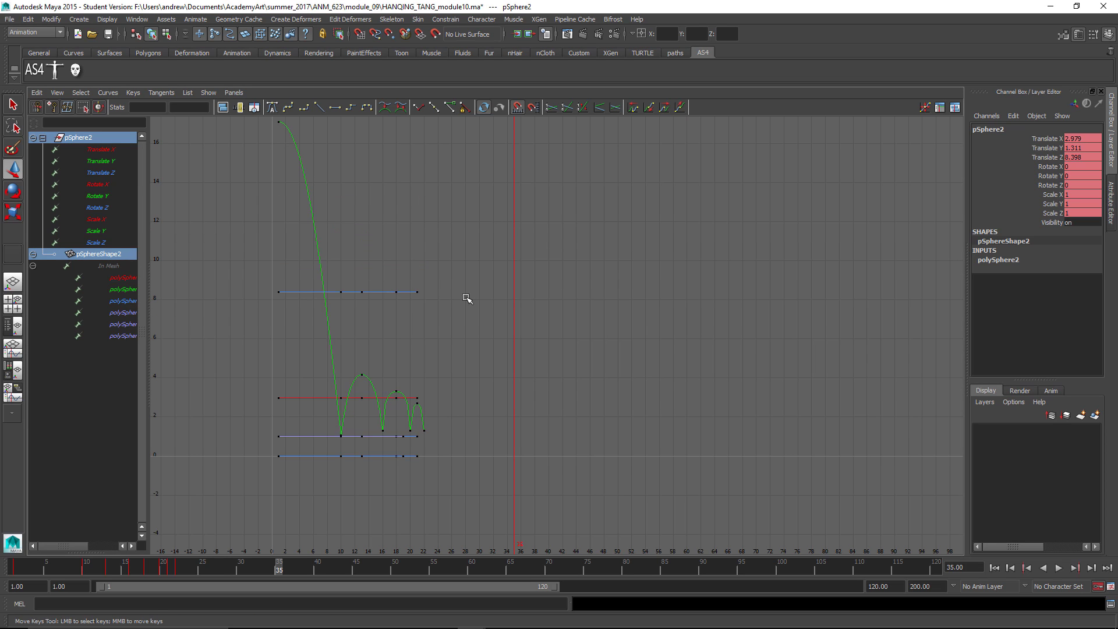
scroll(333, 338, "up", 6)
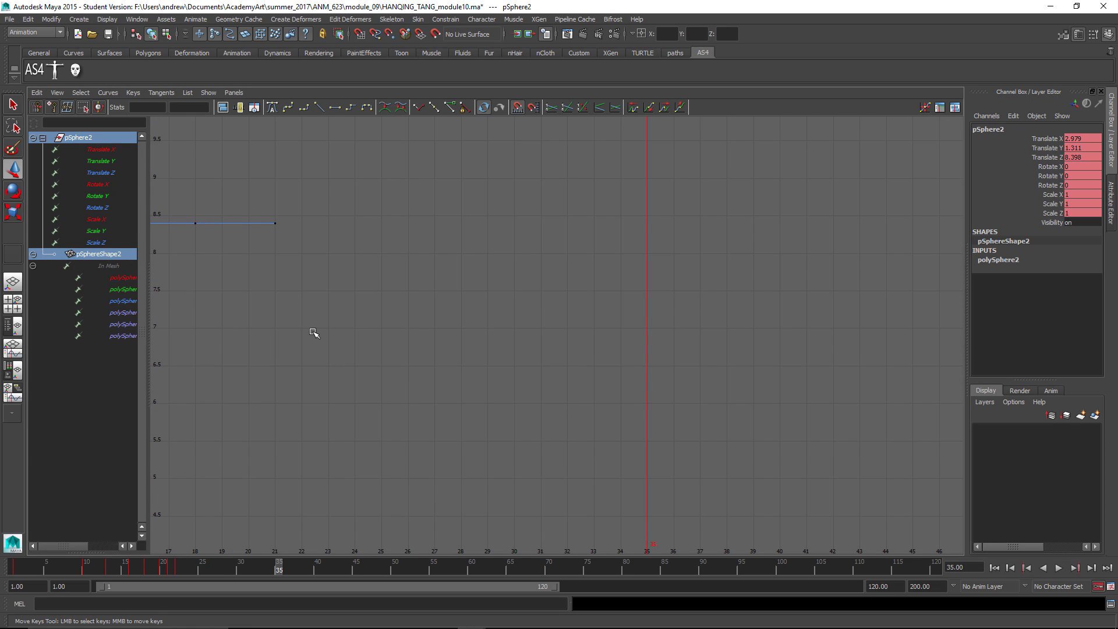
key("a")
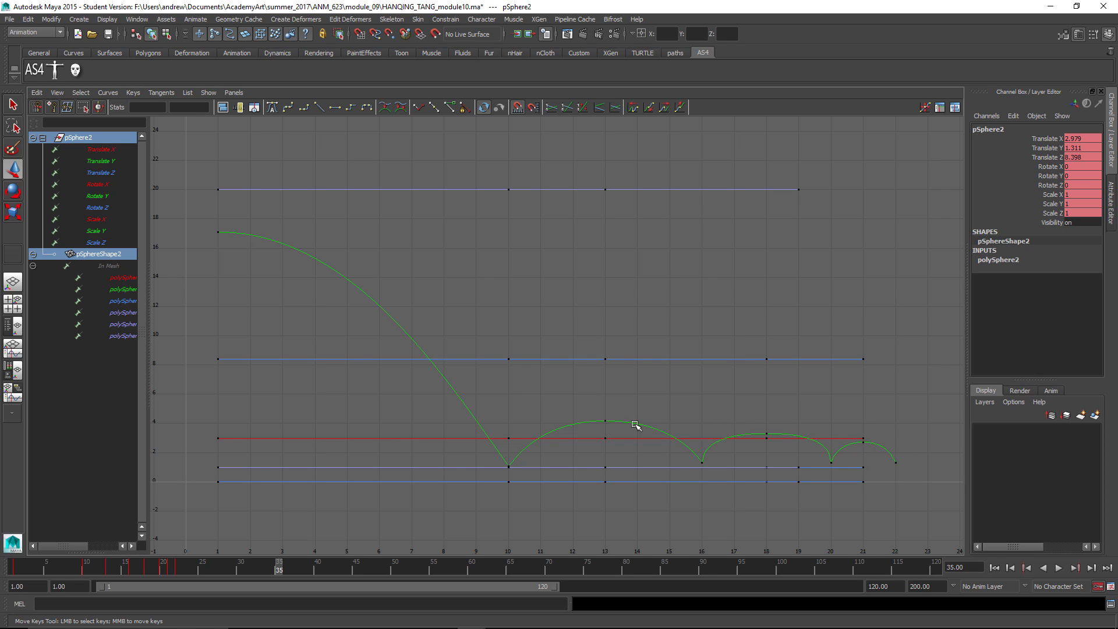
scroll(692, 359, "down", 8)
scroll(648, 357, "up", 5)
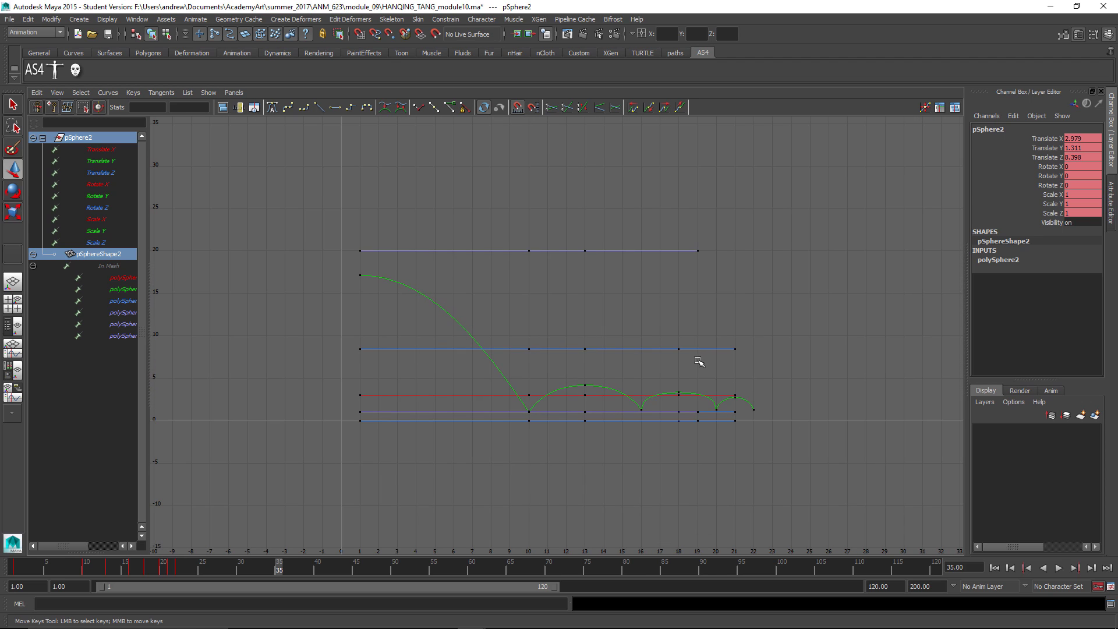
scroll(634, 400, "up", 8)
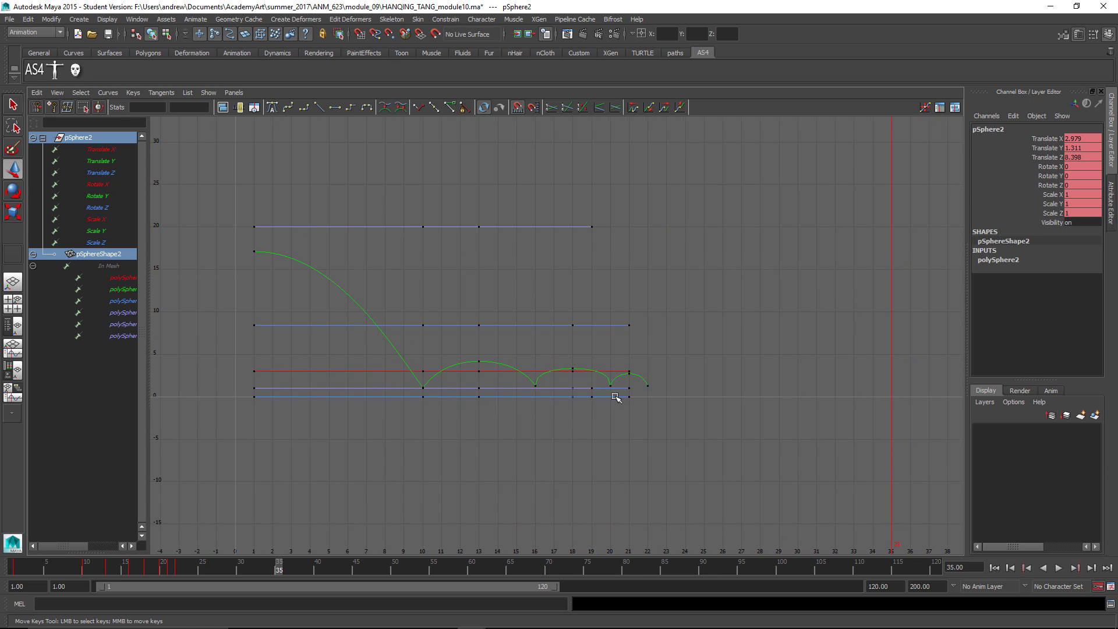
scroll(579, 402, "down", 3)
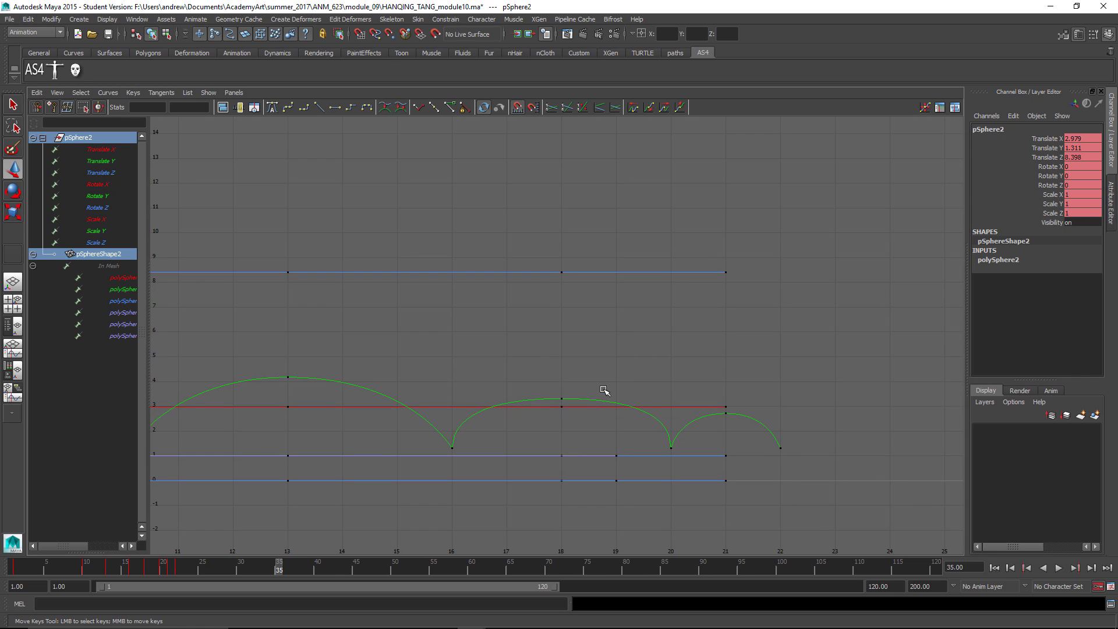
left_click_drag(553, 391, 581, 400)
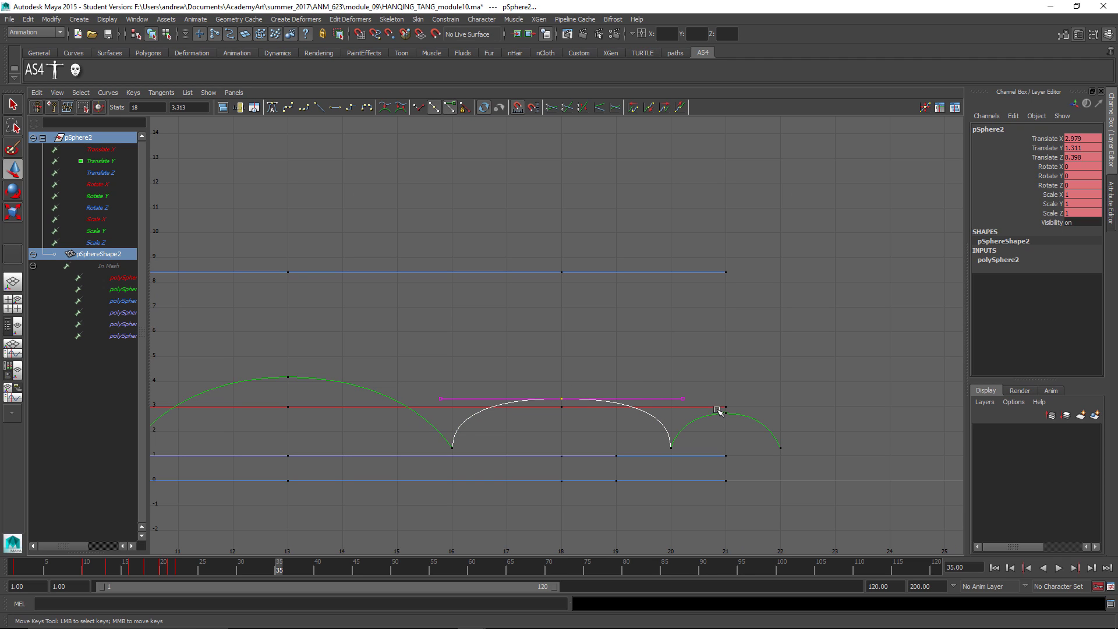
left_click_drag(718, 411, 747, 438, "shift")
mouse_move(717, 397)
middle_mouse_down()
mouse_move(708, 387)
mouse_move(710, 398)
middle_mouse_up()
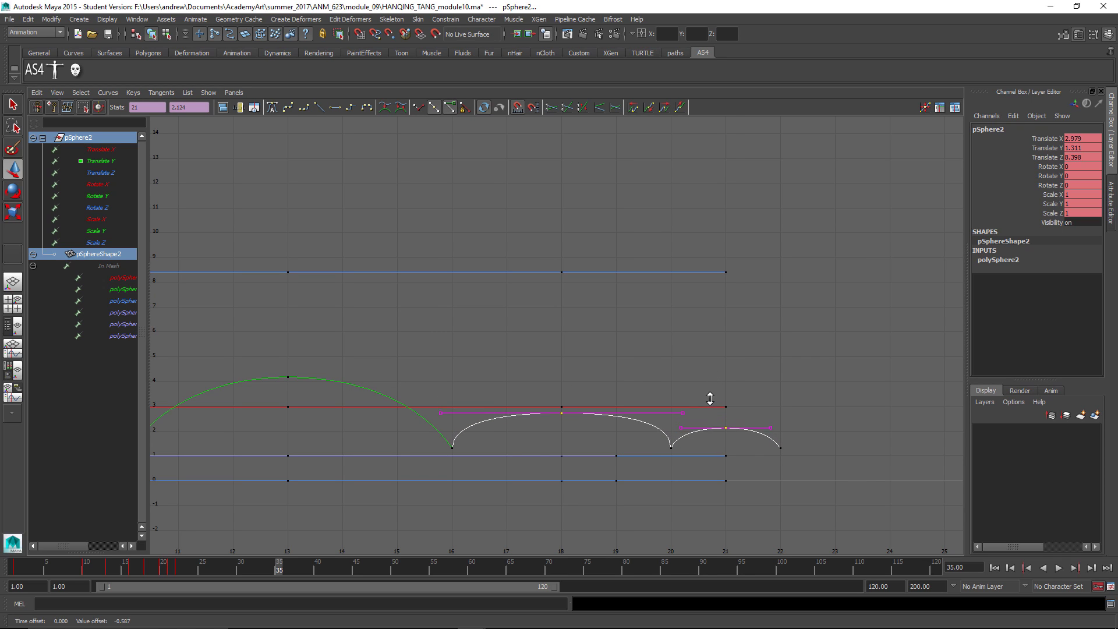
key("ctrl+z")
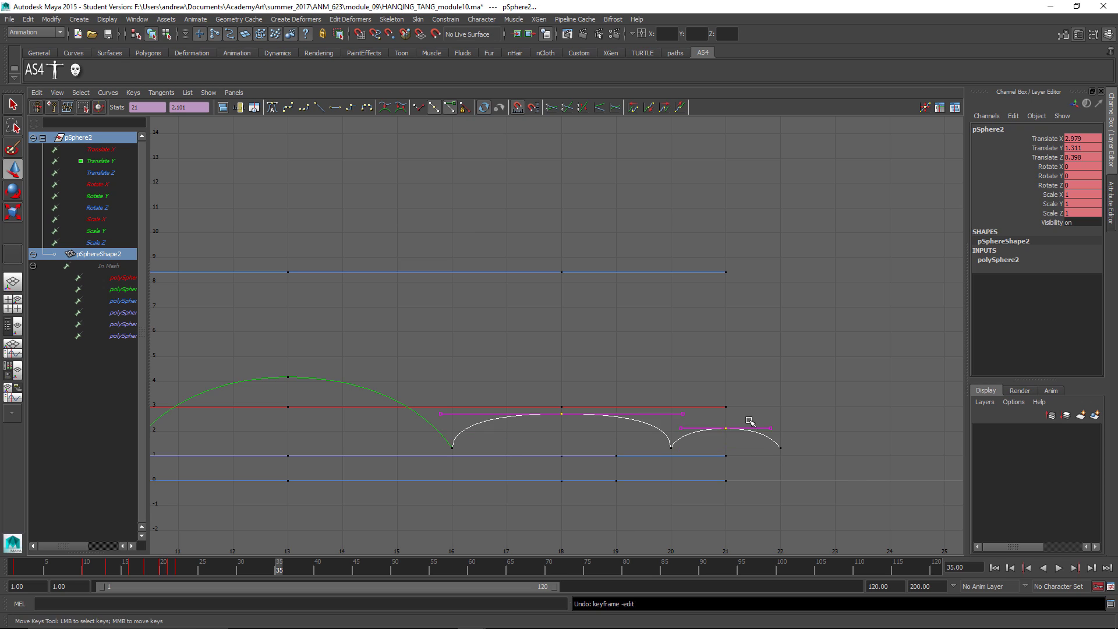
left_click(727, 423)
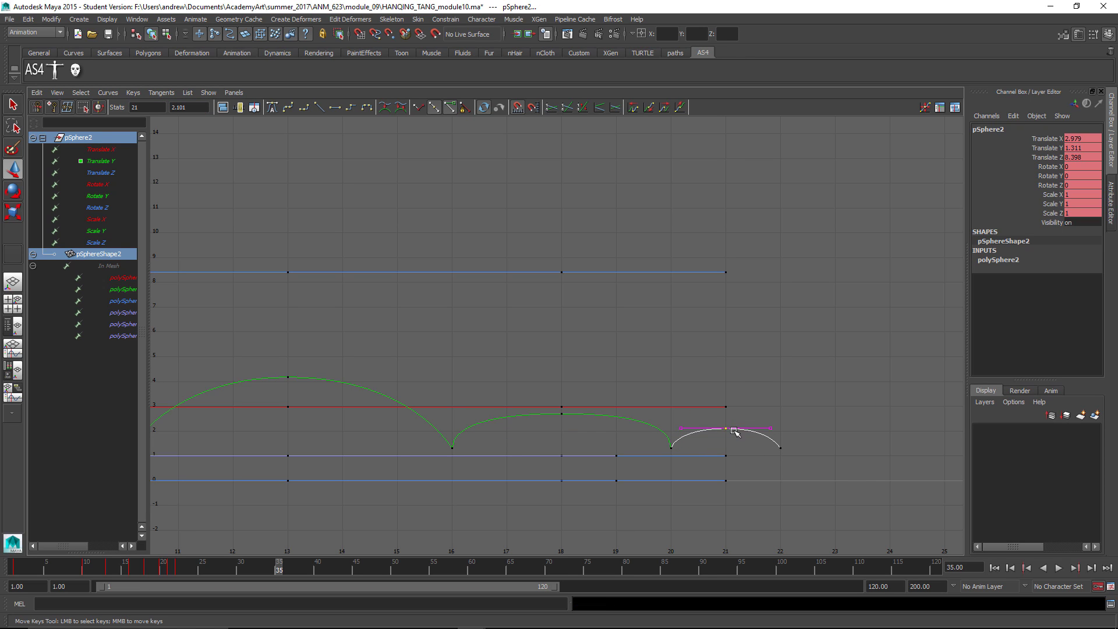
middle_click_drag(732, 432, 731, 439)
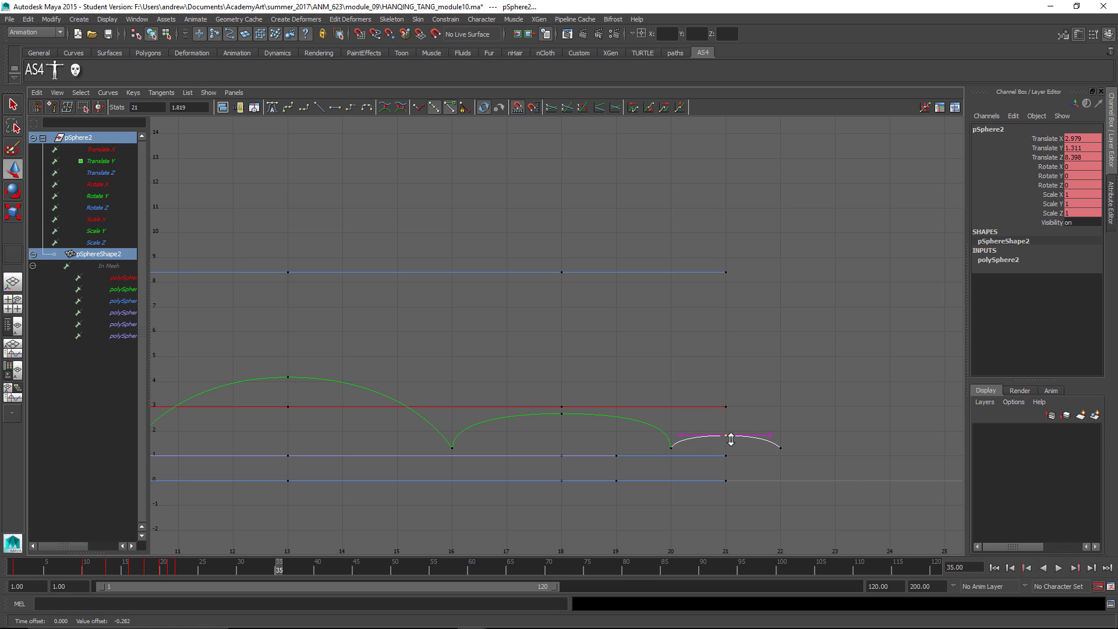
Step: Replay the second ball's bounce from the first frame in the full-size perspective view to check the lowered arcs
key("space")
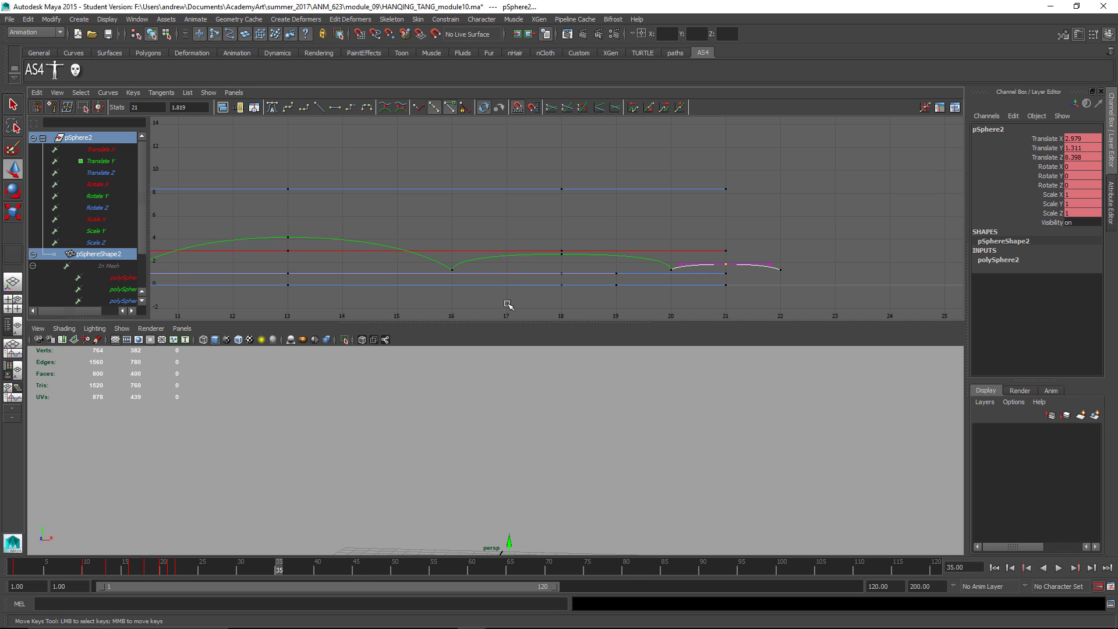
key("space")
key("ctrl+z")
key("ctrl+z")
key("ctrl+z")
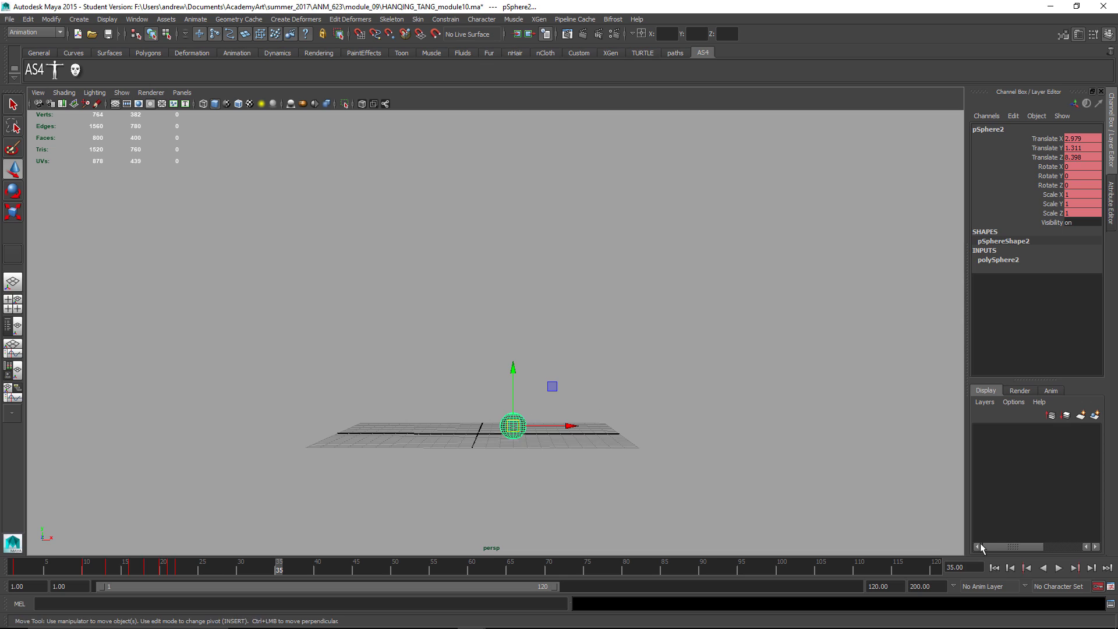
left_click(995, 568)
left_click(1059, 568)
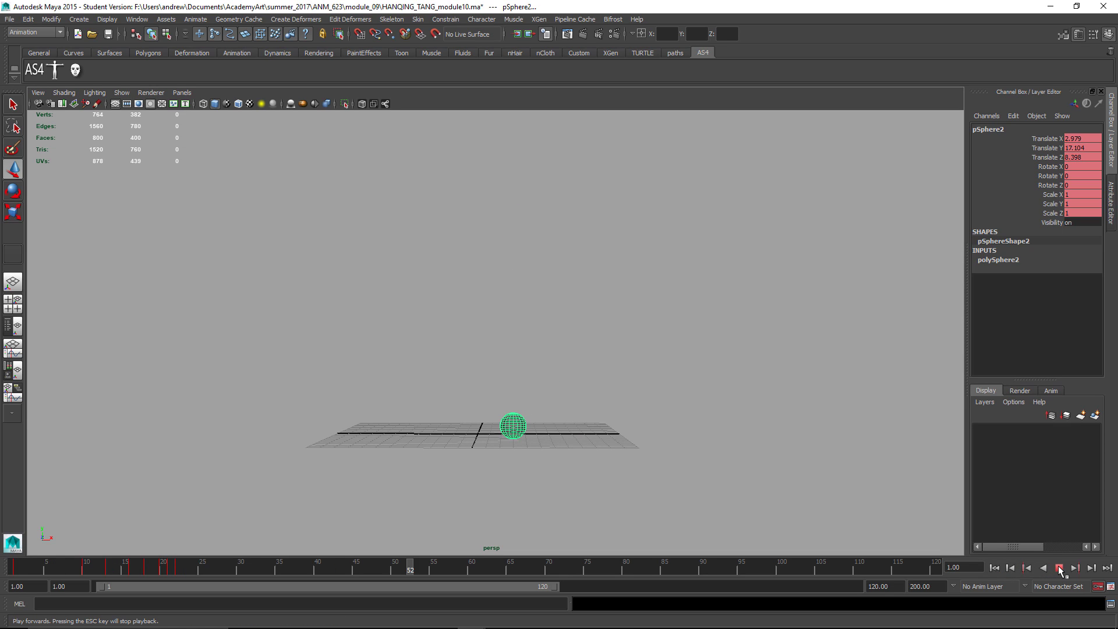
left_click(995, 567)
left_click(1060, 569)
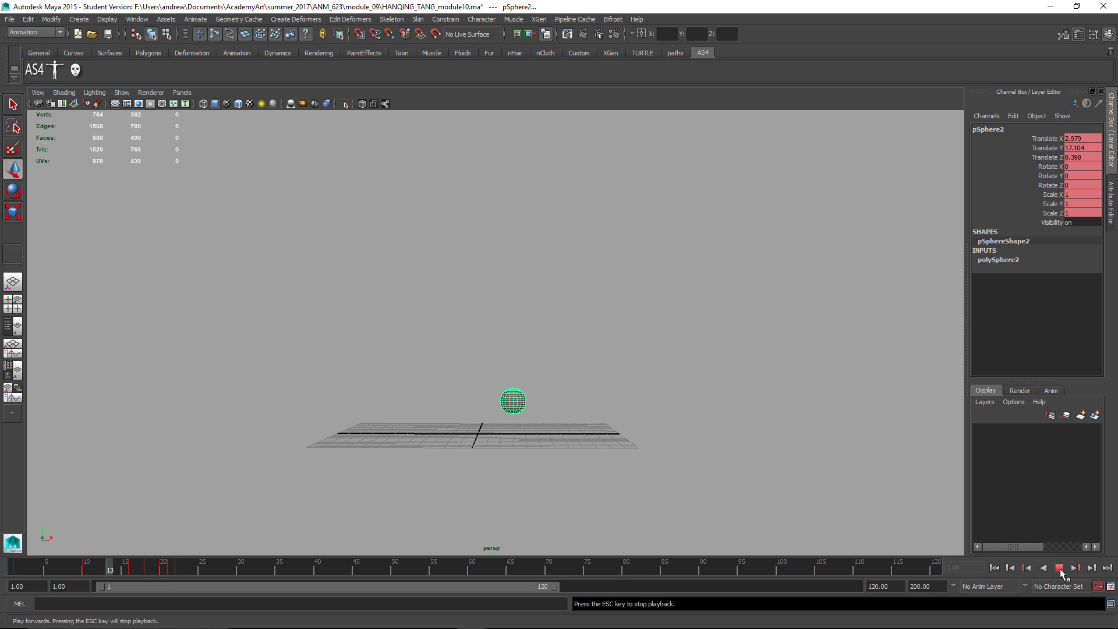
left_click(1059, 567)
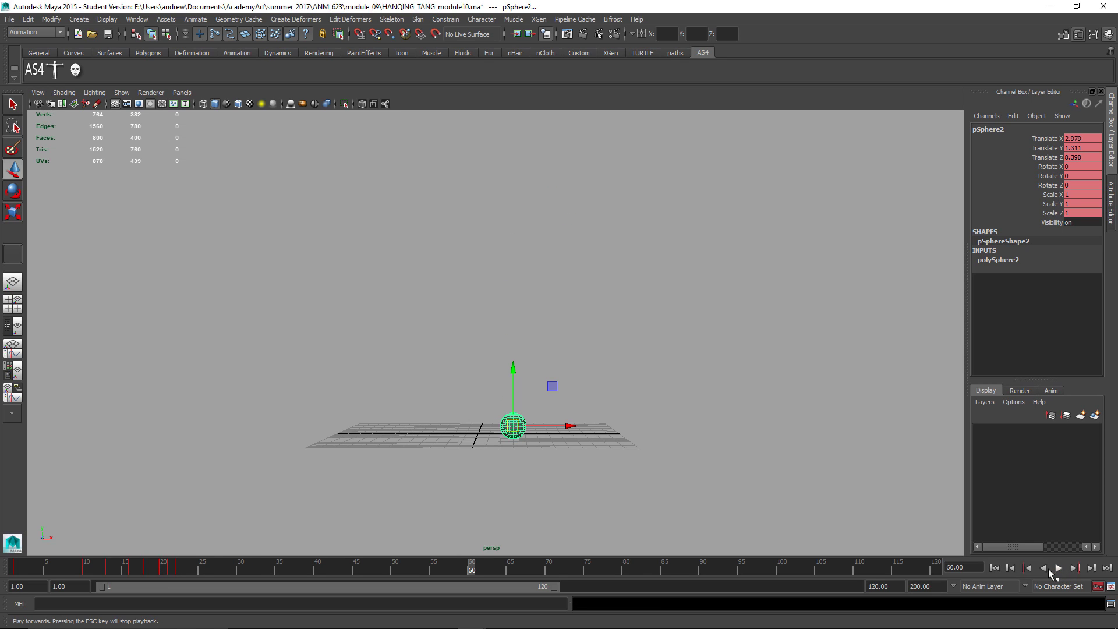
left_click(1059, 568)
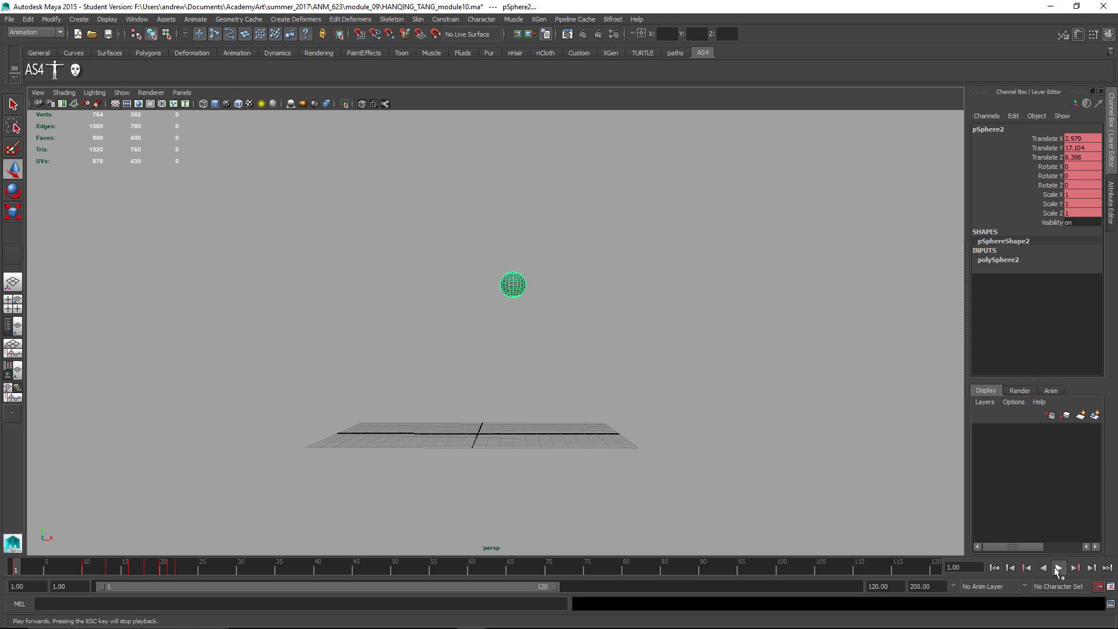
left_click(1058, 568)
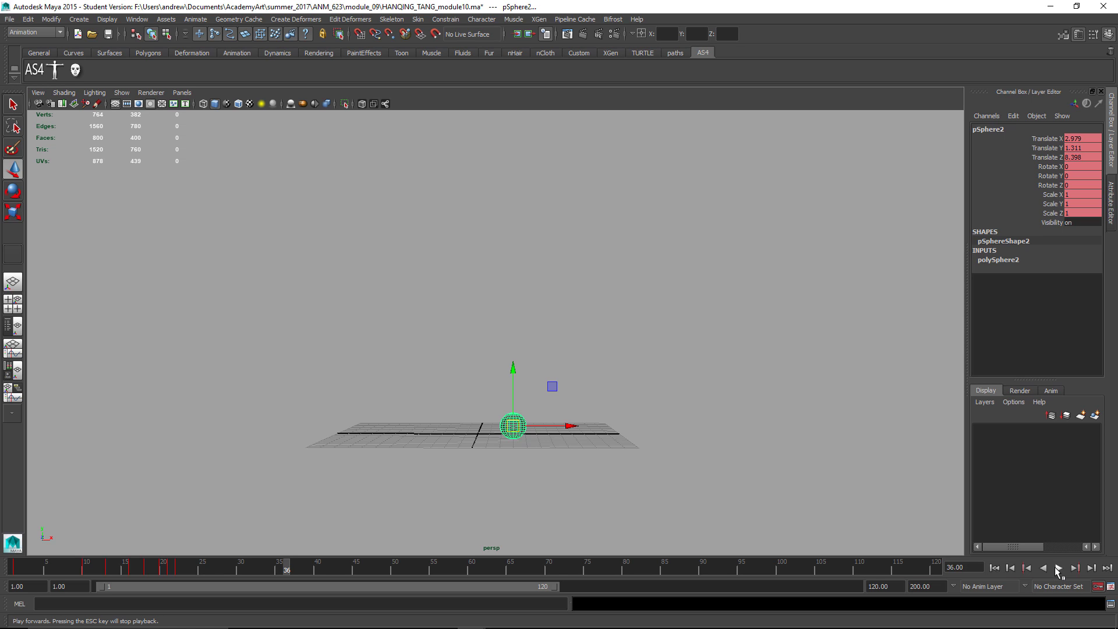
Step: Switch to the Maya window with ball.ma and frame its ball and grid in a full-size perspective view
key("alt+Tab")
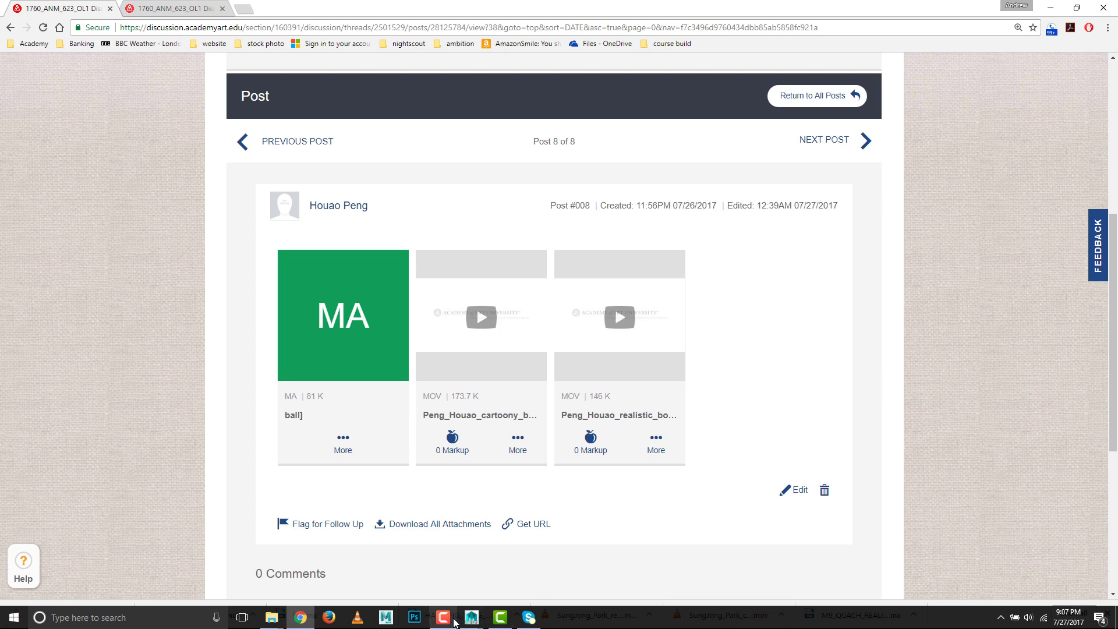
mouse_move(472, 617)
left_click(488, 578)
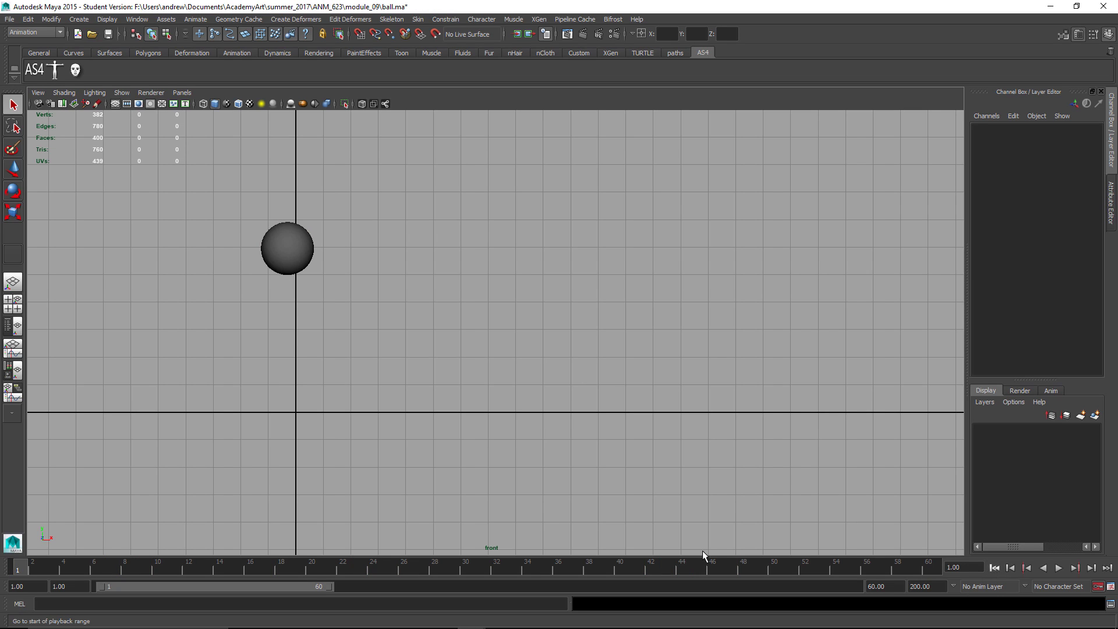
left_click(11, 332)
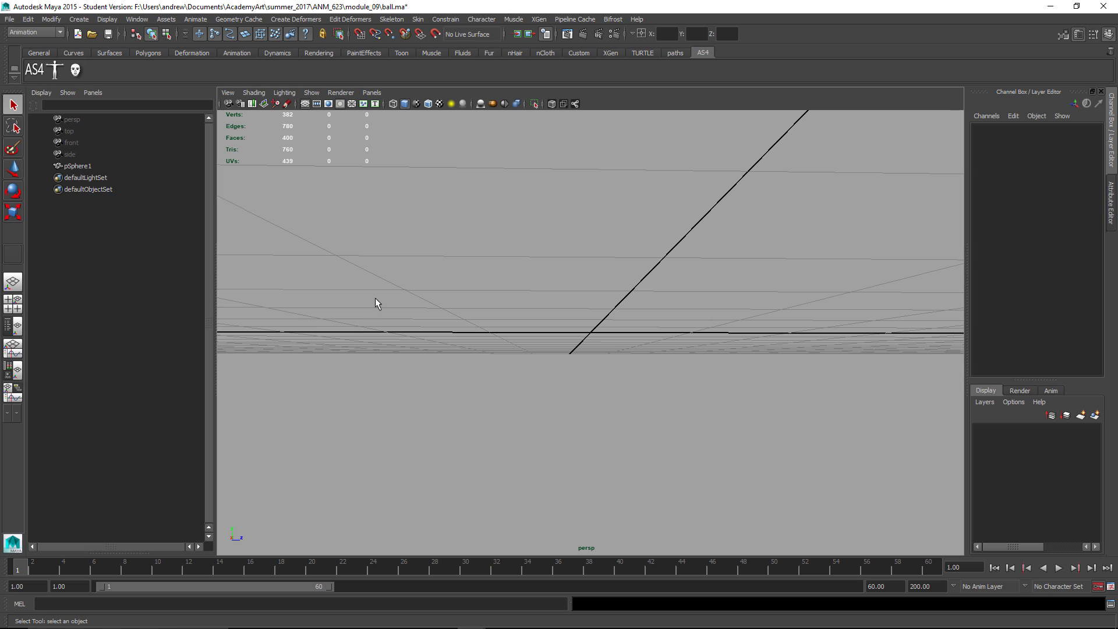
key("space")
left_click_drag(431, 337, 648, 379, "alt")
scroll(102, 392, "down", 8)
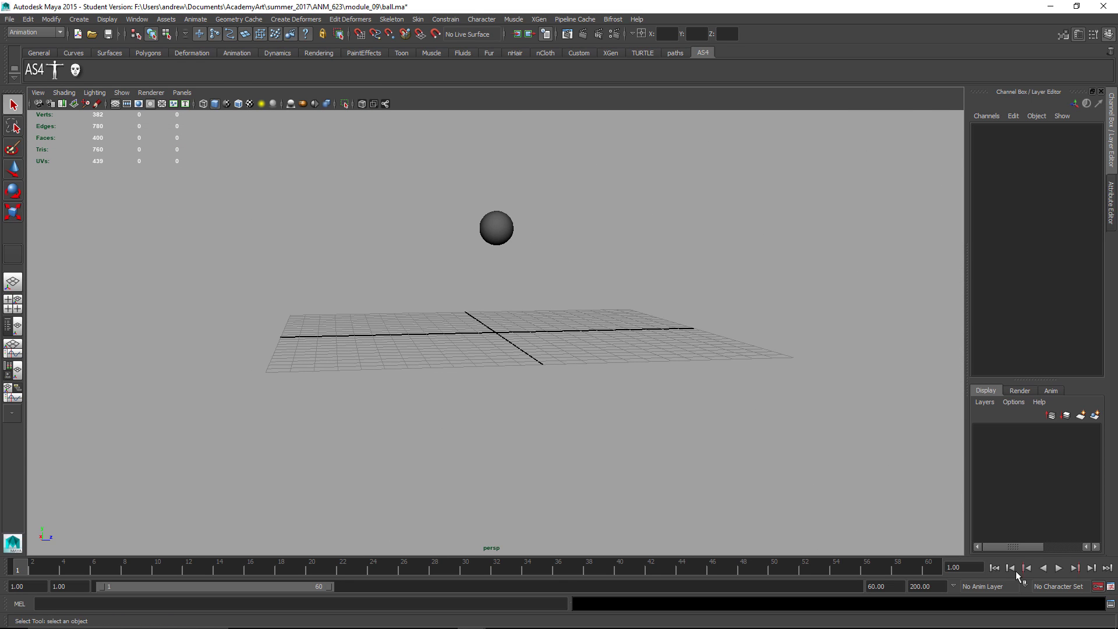
Step: Play the ball's animation in the perspective view while orbiting around it, and stop the playback
left_click(1058, 568)
left_click_drag(741, 489, 580, 485, "alt")
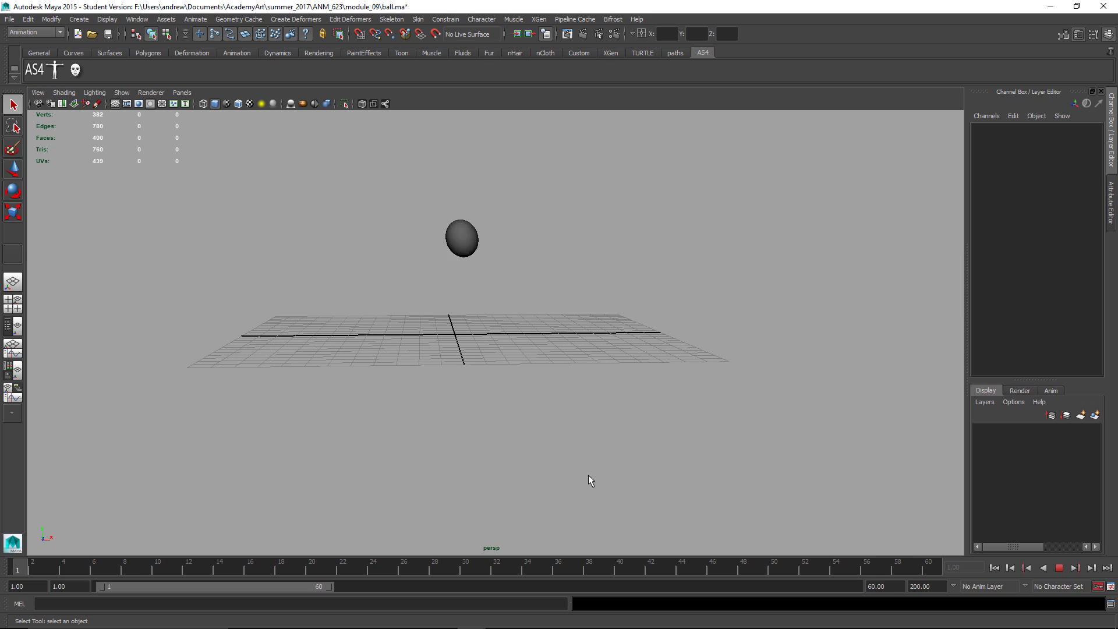
left_click(1060, 567)
Step: Select the bouncing ball and show it in the front view
left_click(763, 281)
key("space")
left_click_drag(545, 334, 621, 373)
key("space")
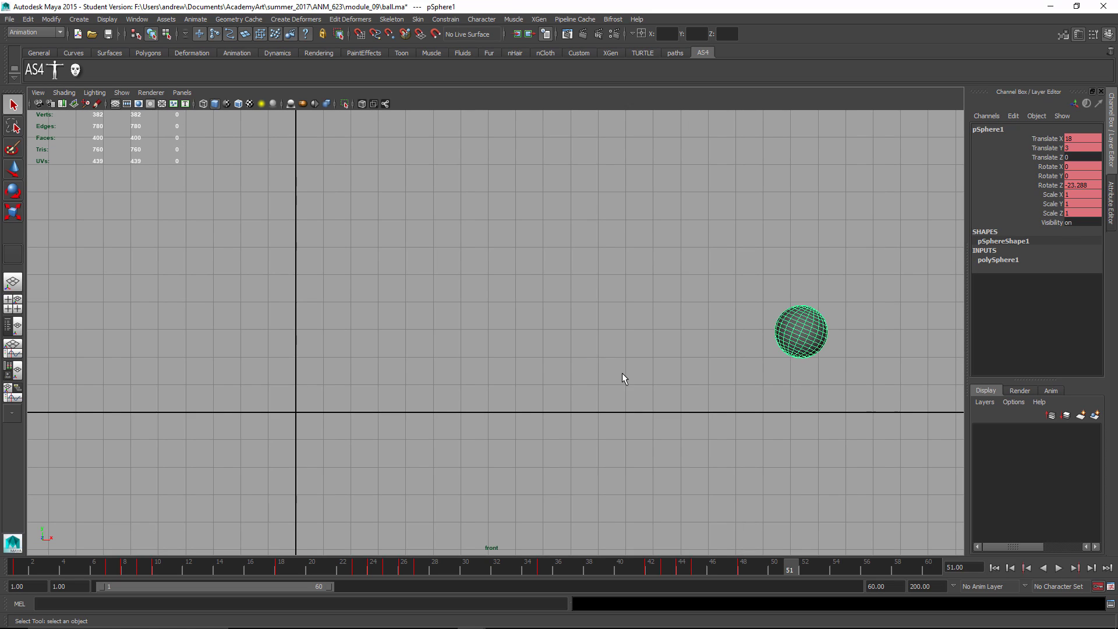
Step: Set the workspace to two stacked panes, with the Graph Editor below the front view
key("space")
key("space")
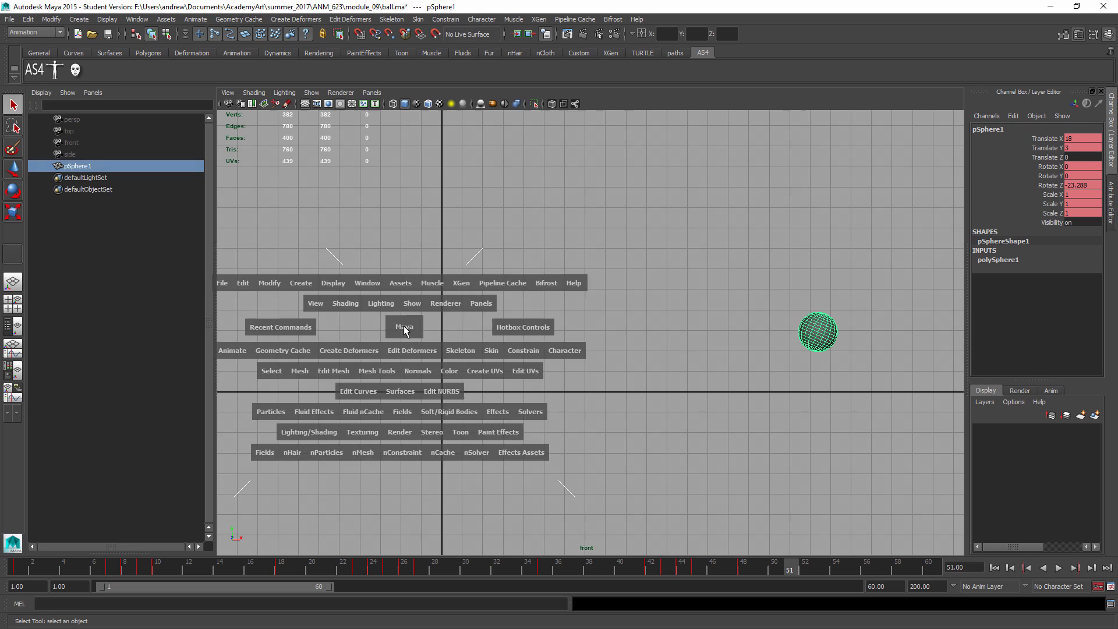
left_click(16, 413)
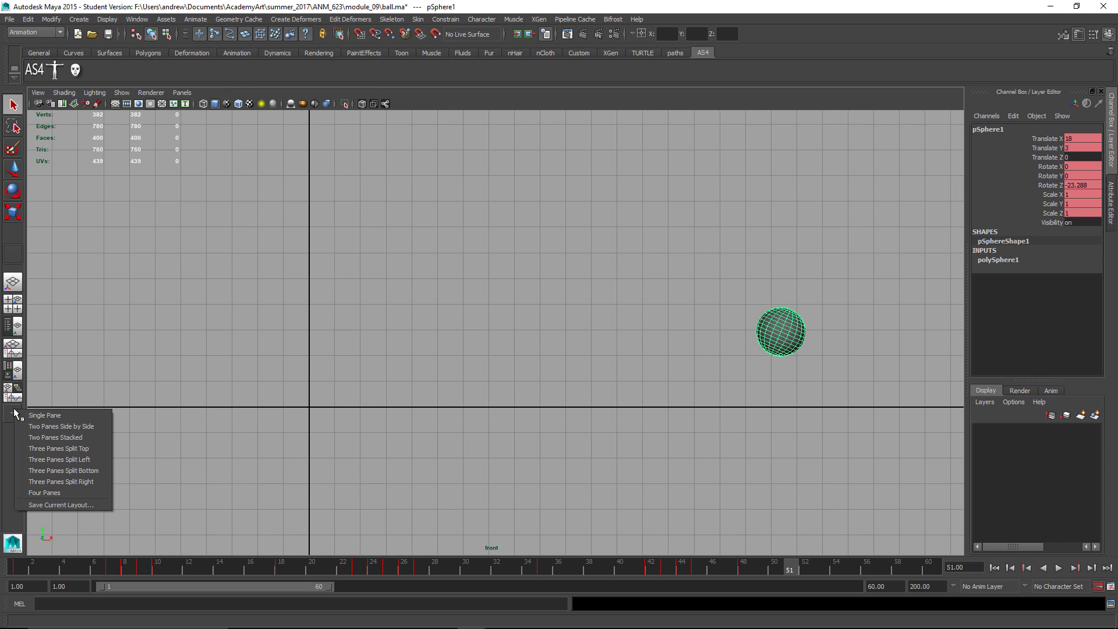
left_click(44, 434)
key("space")
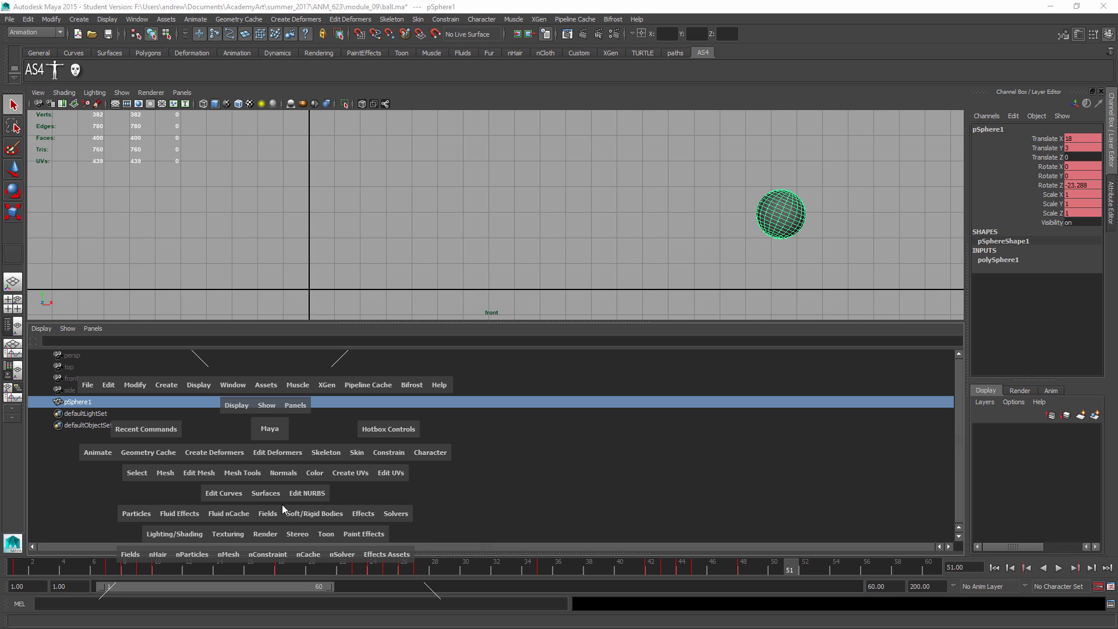
left_click_drag(277, 573, 335, 504)
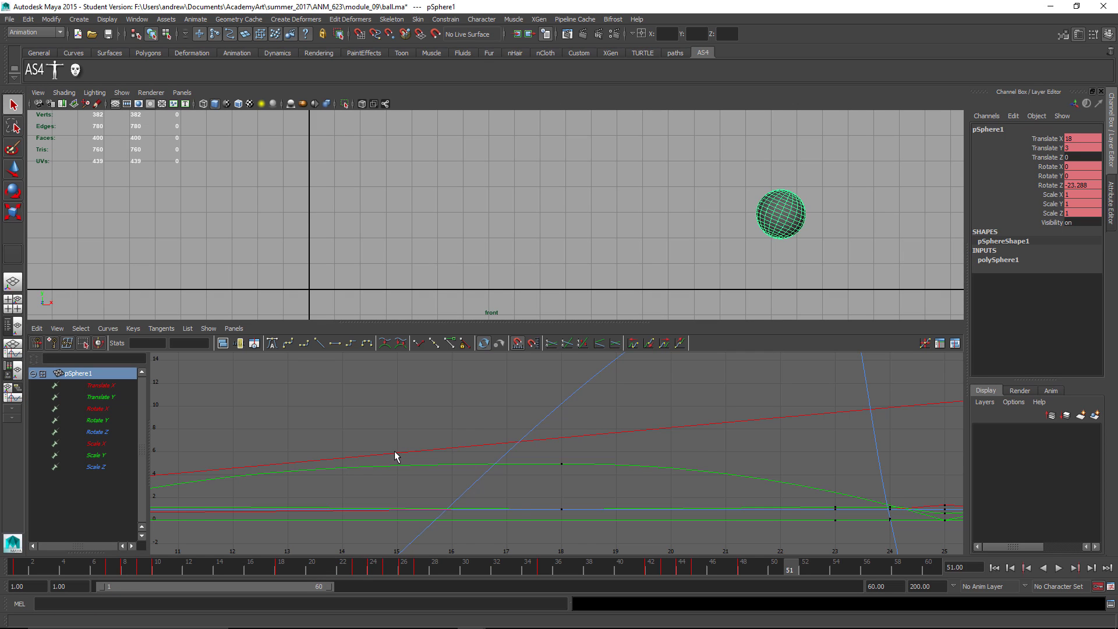
Step: Isolate the ball's Translate Y curve in the Graph Editor and move its frame-18 peak key to frame 17
key("a")
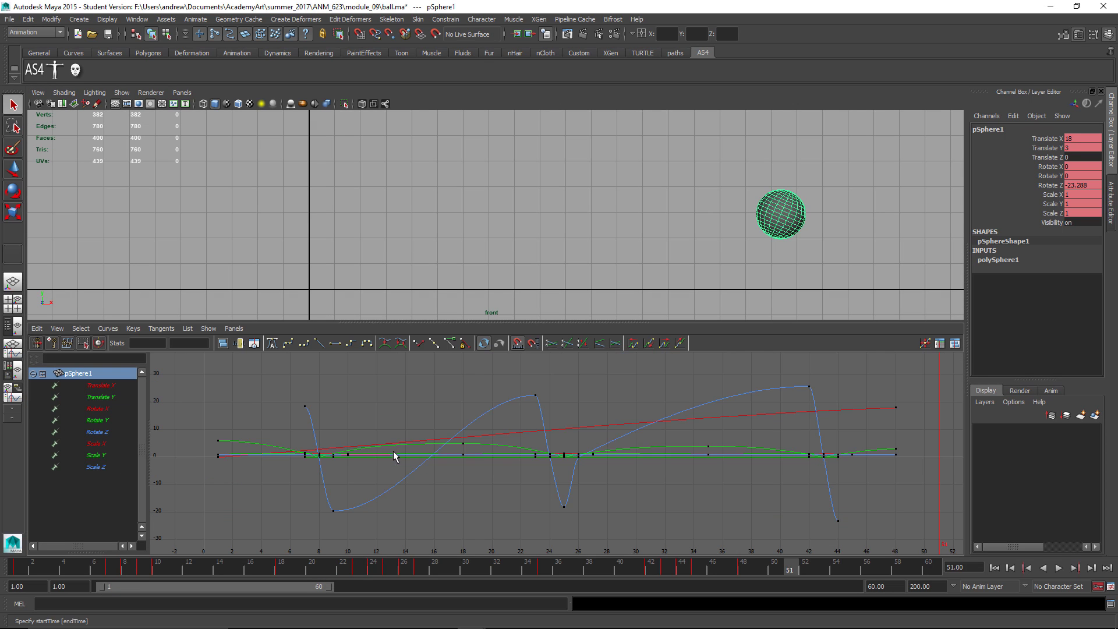
left_click(101, 397)
key("f")
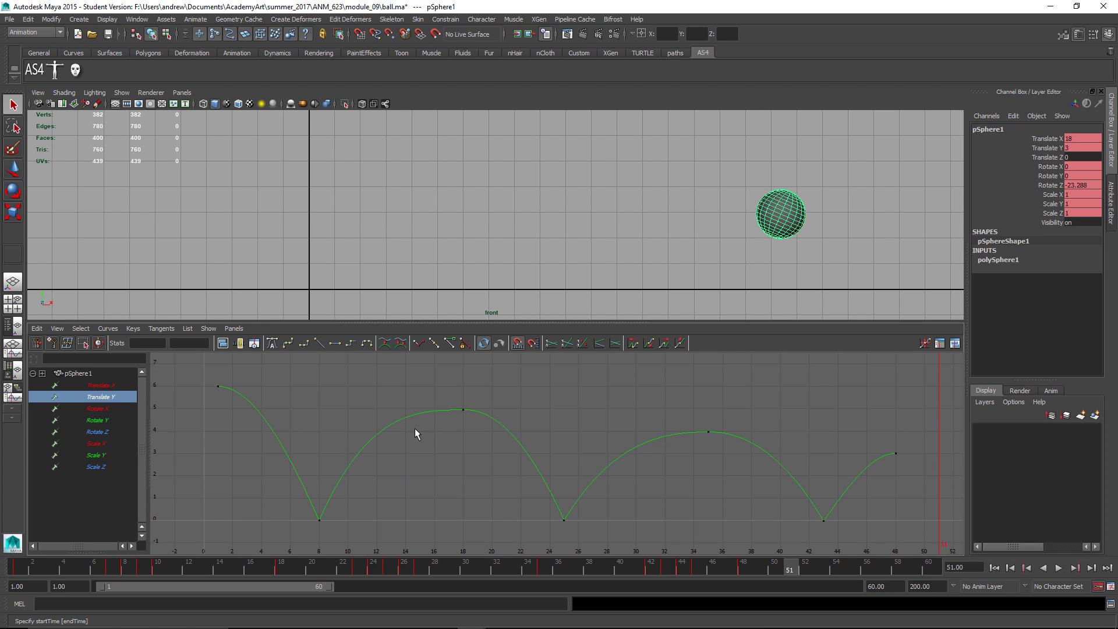
left_click_drag(494, 428, 485, 424)
key("w")
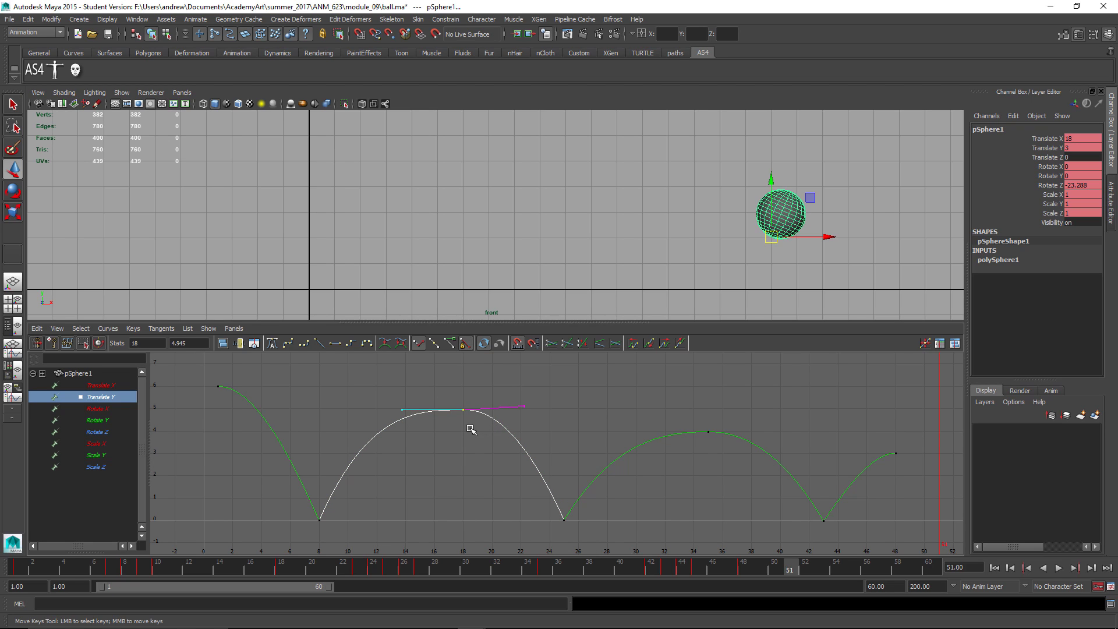
middle_click_drag(467, 427, 458, 428, "shift")
Step: Go to the contact pose at frame 8 and raise the three ground-contact Translate Y keys by about 0.96 units
key("alt+v")
left_click_drag(62, 570, 128, 570)
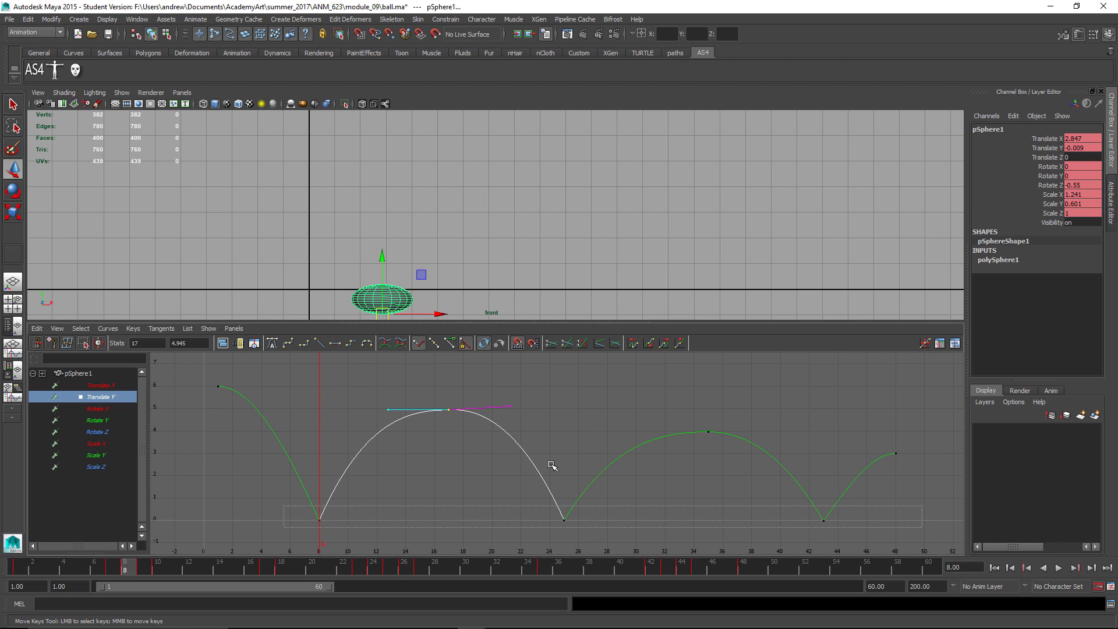
middle_click_drag(524, 481, 524, 462)
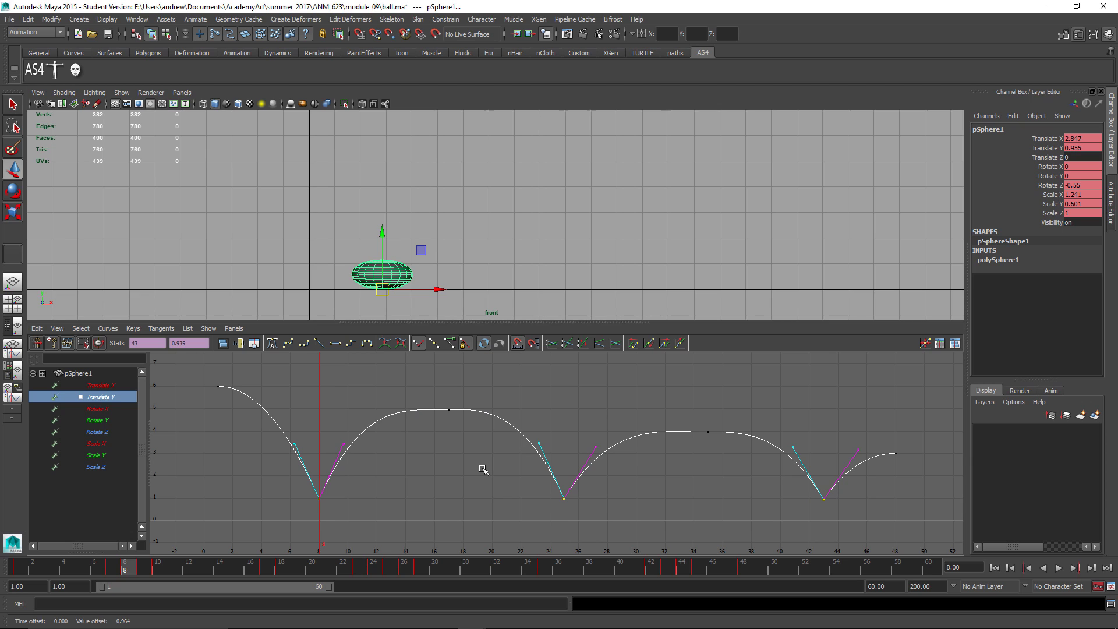
Step: Play the animation several times to check the raised contacts against the ground line, and scrub back to frame 2
key("alt+b")
key("alt+v")
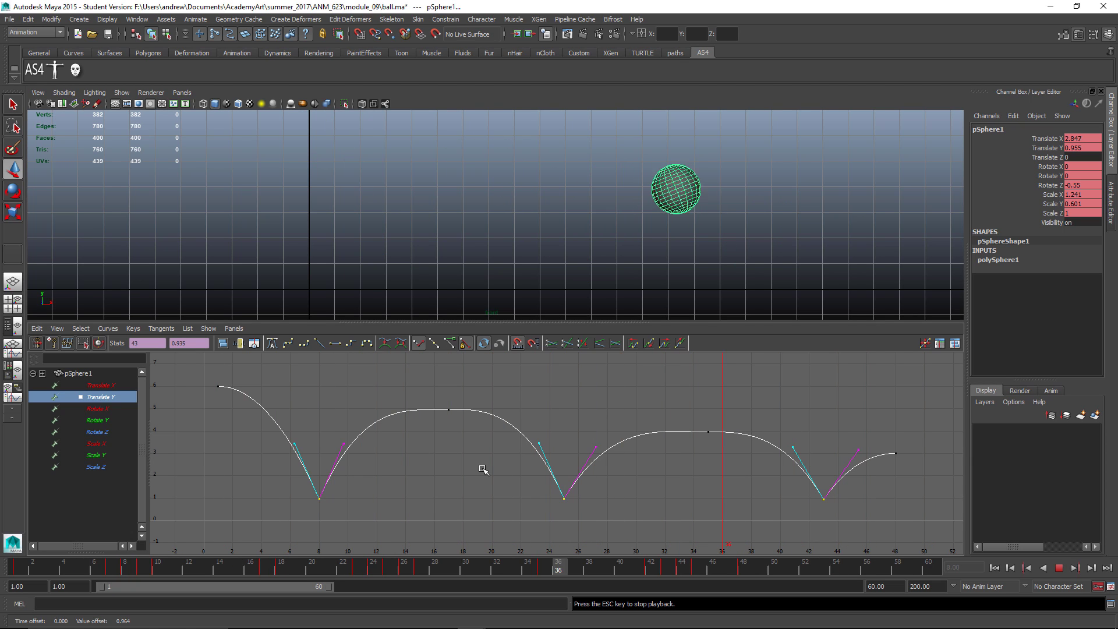
key("alt+v")
key("alt+b")
key("alt+b")
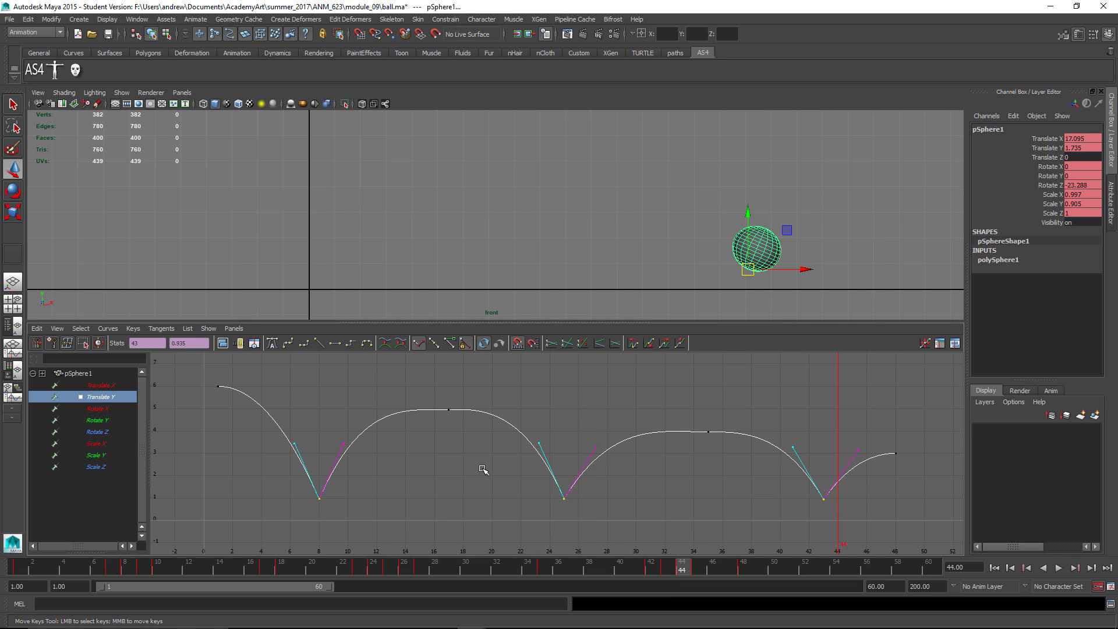
key("alt+v")
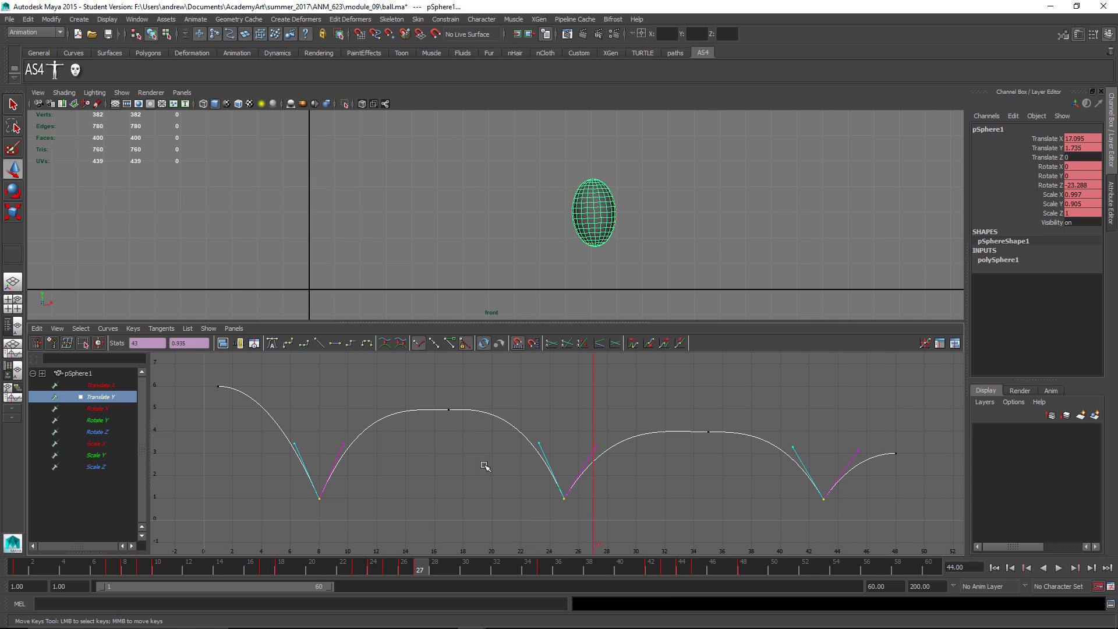
key("alt+v")
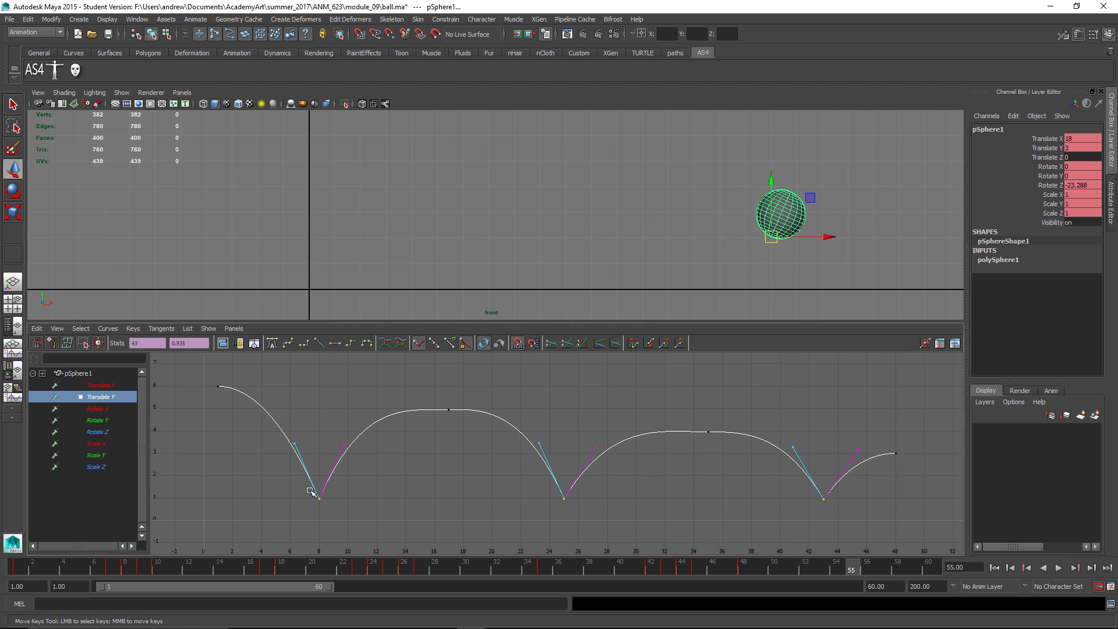
key("alt+v")
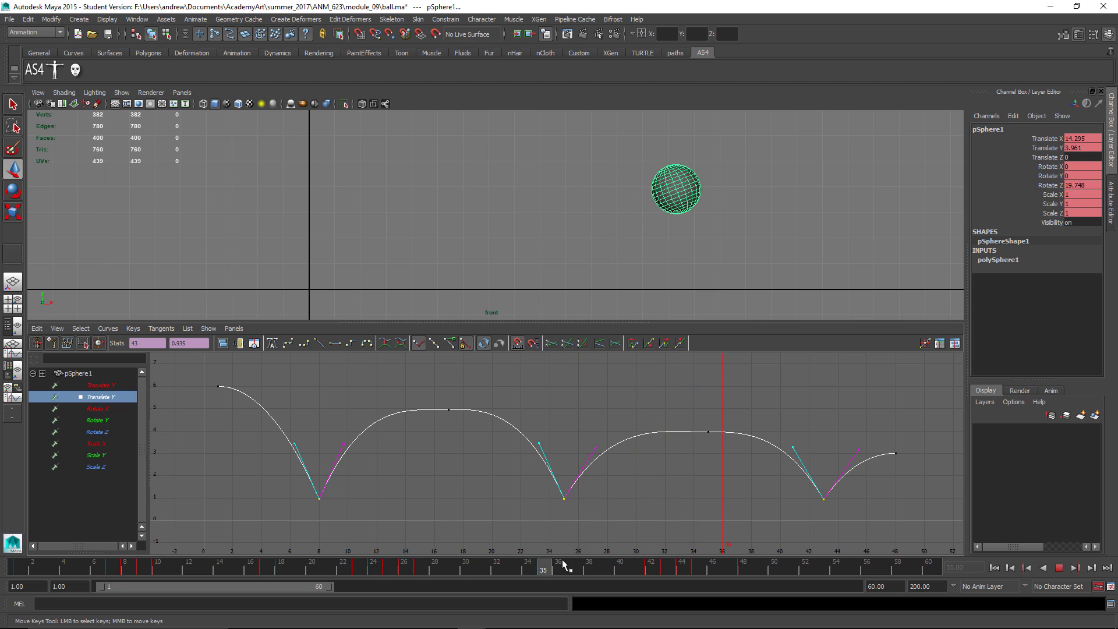
left_click_drag(716, 583, 40, 576)
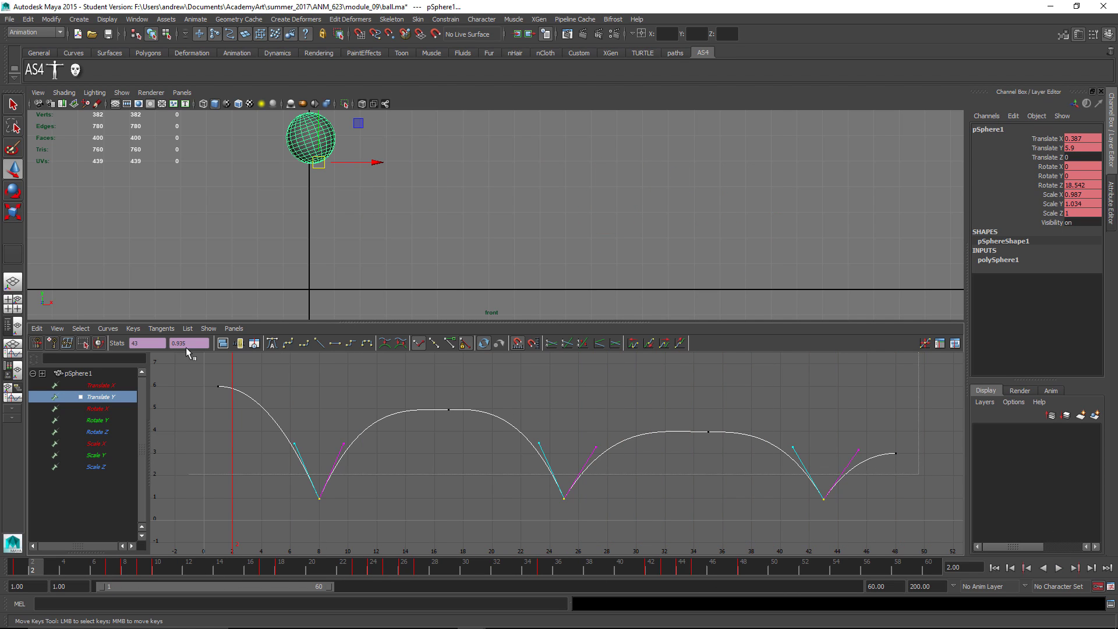
Step: Raise all the upper Translate Y keys by about 3 units, bringing the final key to 5.997
left_click_drag(188, 351, 189, 352)
middle_click_drag(347, 393, 314, 277)
scroll(425, 237, "down", 3)
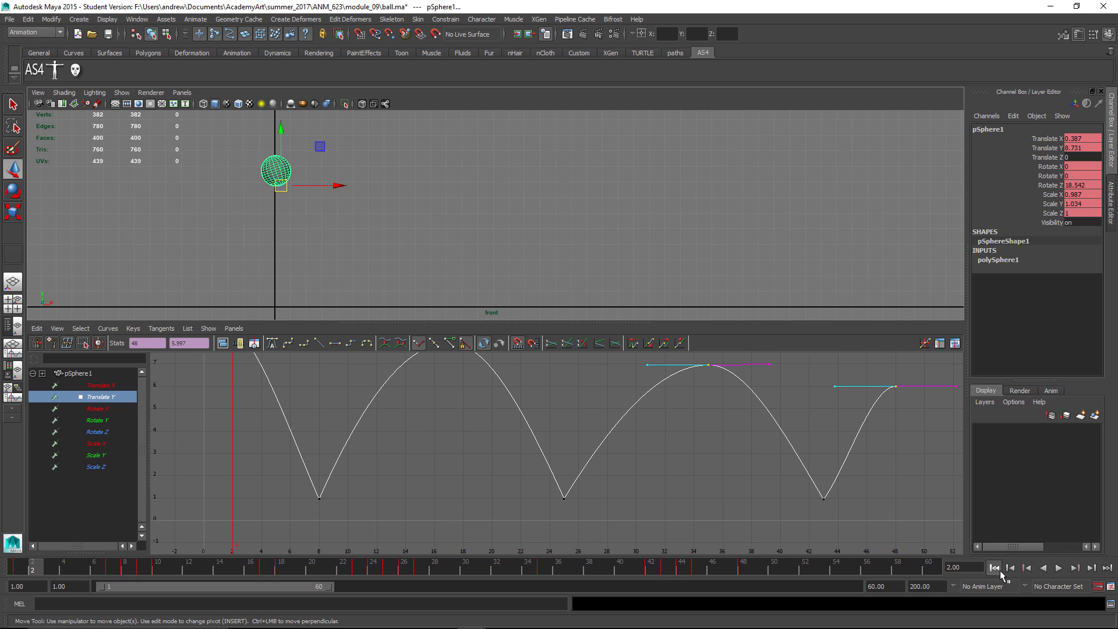
Step: Play the higher bounces from frame 1 and scrub through to the second contact at frame 25
left_click(993, 567)
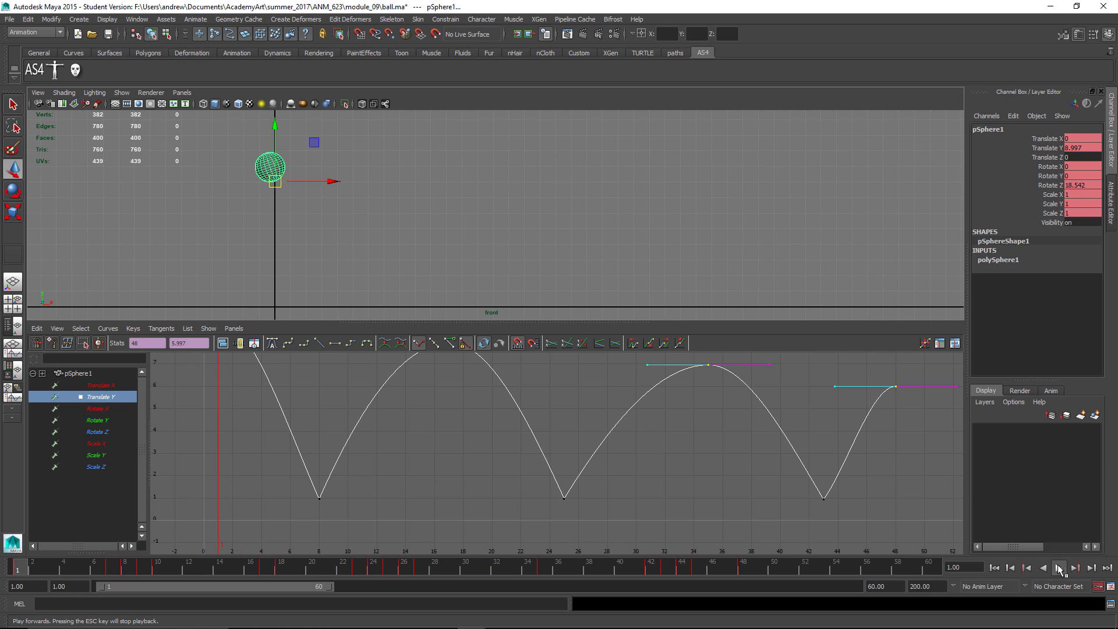
left_click(1059, 567)
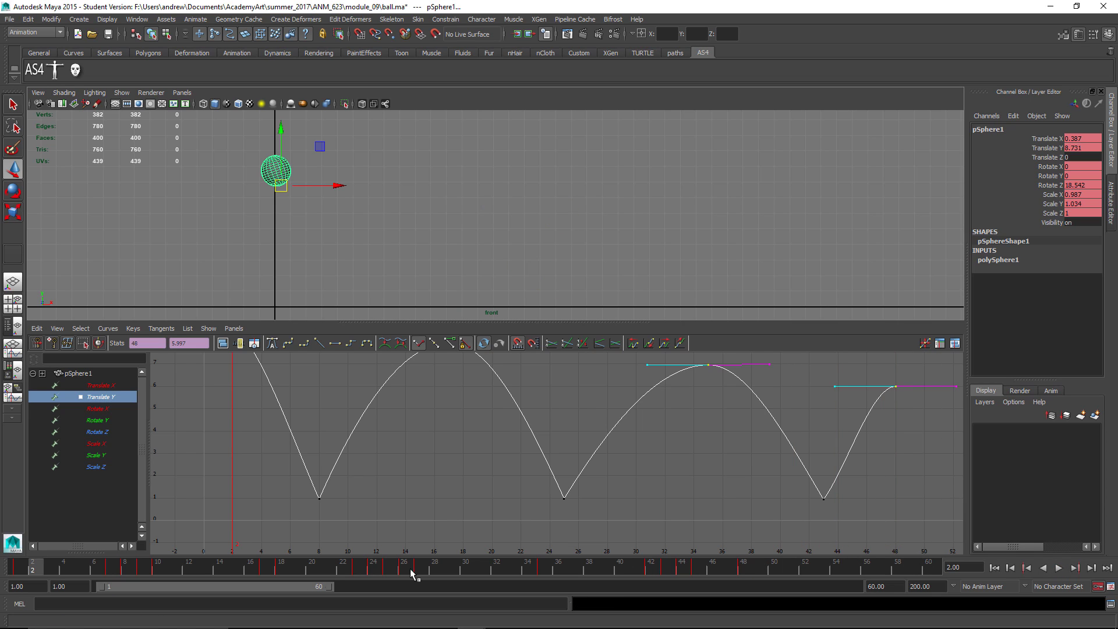
key("alt+v")
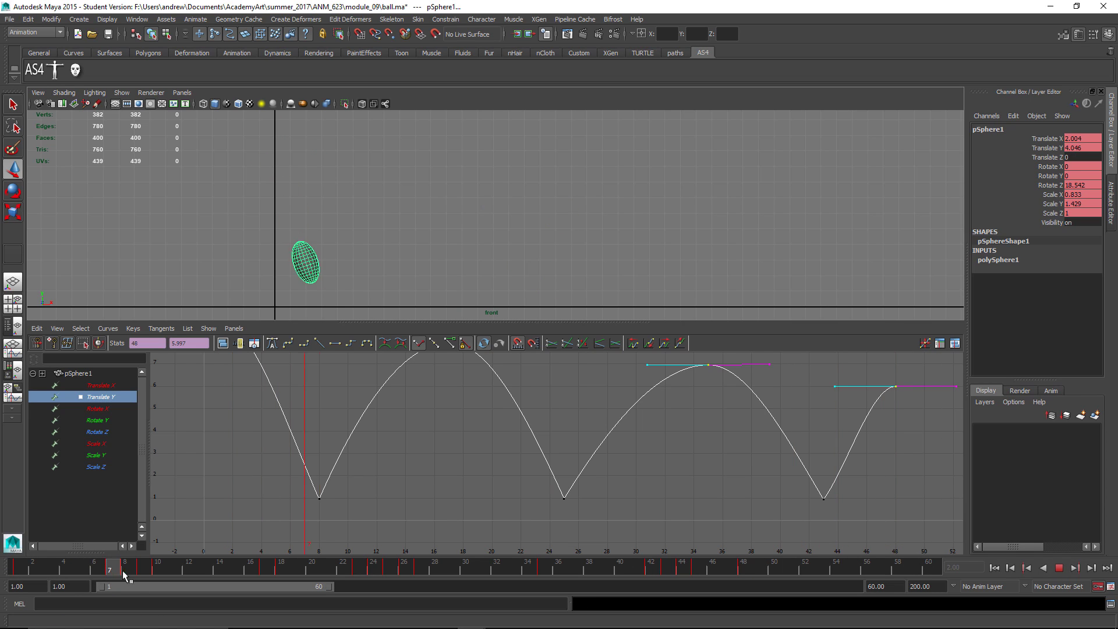
mouse_move(120, 570)
left_mouse_down()
mouse_move(311, 564)
mouse_move(97, 565)
mouse_move(394, 577)
left_mouse_up()
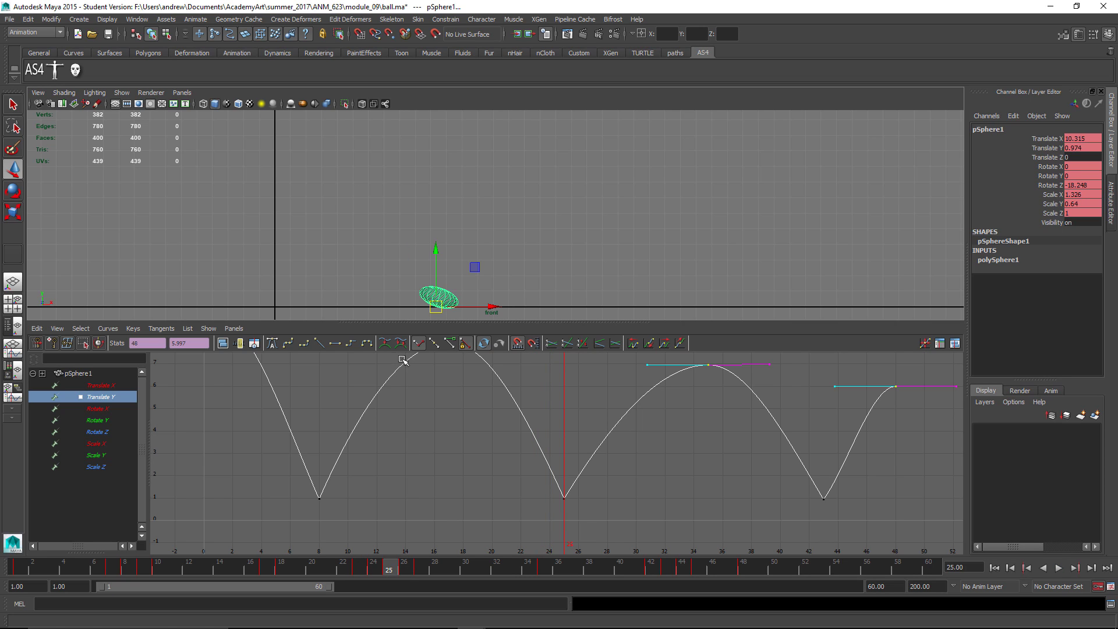
Step: Isolate the Rotate Z curve and shift the four keys around the second contact one frame earlier
left_click(116, 418)
left_click(117, 429)
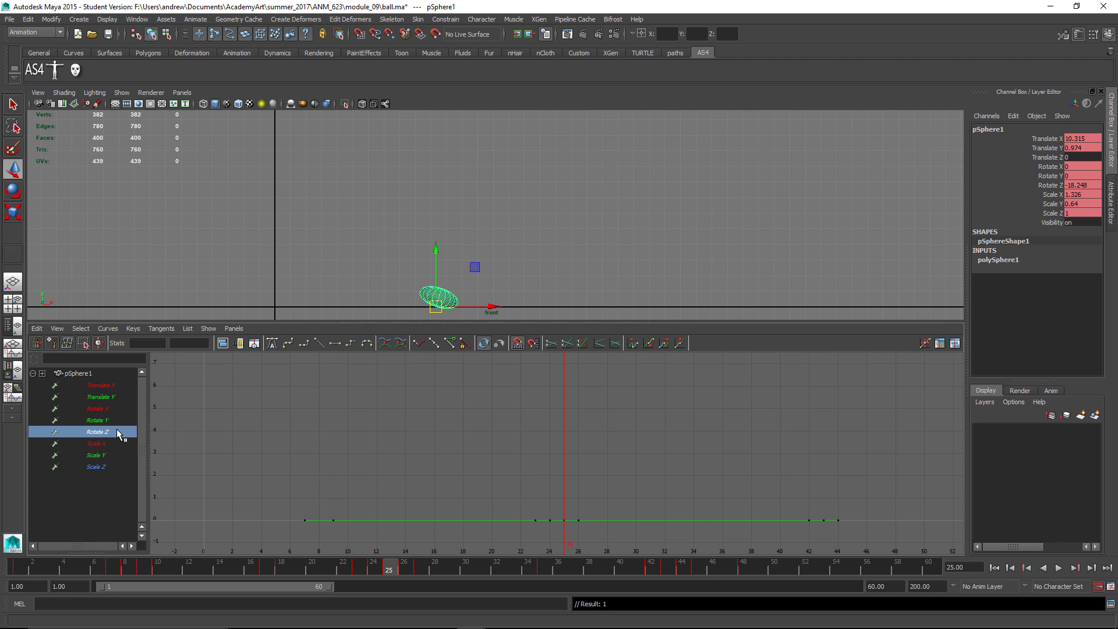
key("f")
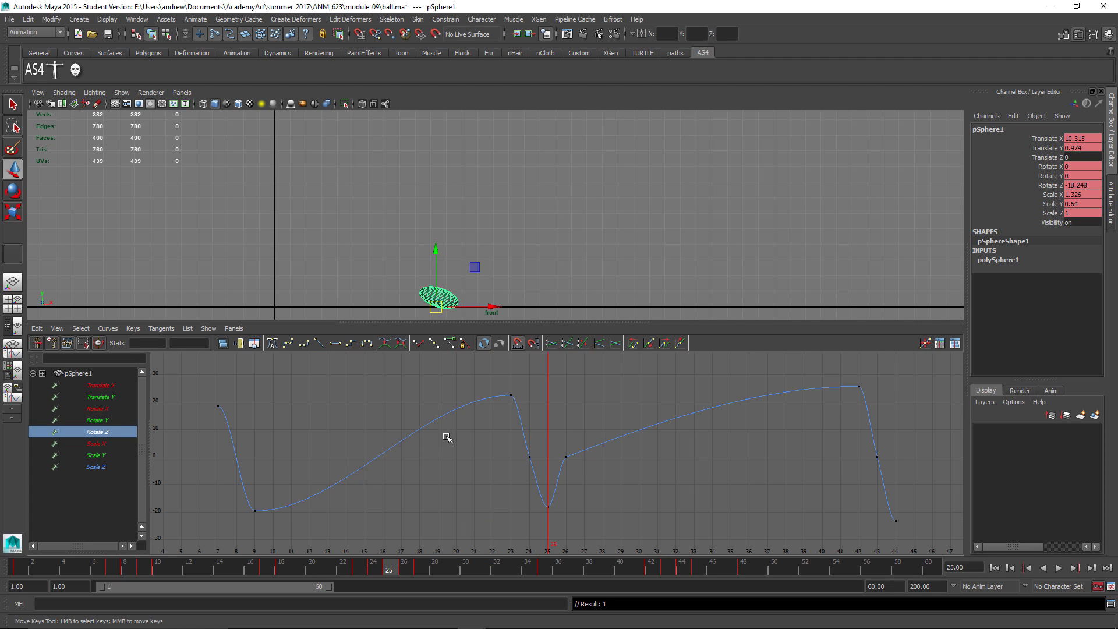
left_click_drag(613, 530, 461, 364)
middle_click_drag(561, 439, 540, 425)
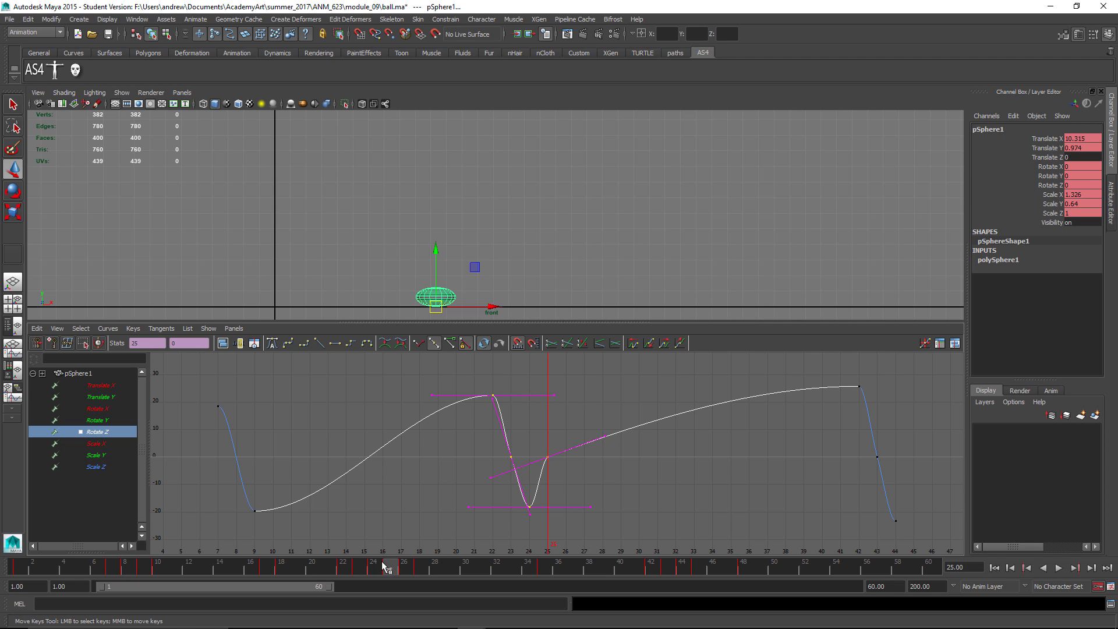
Step: Shift the four selected Rotate Z keys two frames later, to frames 24 through 27, and scrub through the contact to frame 33
left_click_drag(382, 561, 340, 556)
middle_click_drag(401, 473, 438, 474)
left_click_drag(343, 568, 418, 581)
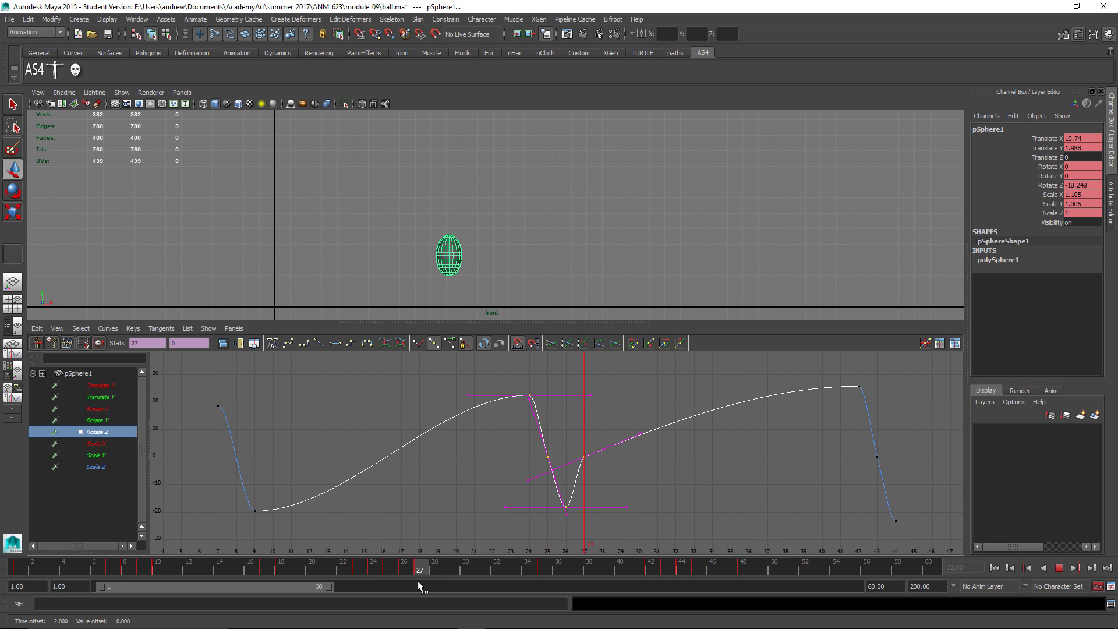
left_click_drag(424, 580, 513, 579)
Step: Delete the Rotate Z key at frame 27 and scrub forward to frame 41 to check the rotation
left_click_drag(608, 469, 581, 446)
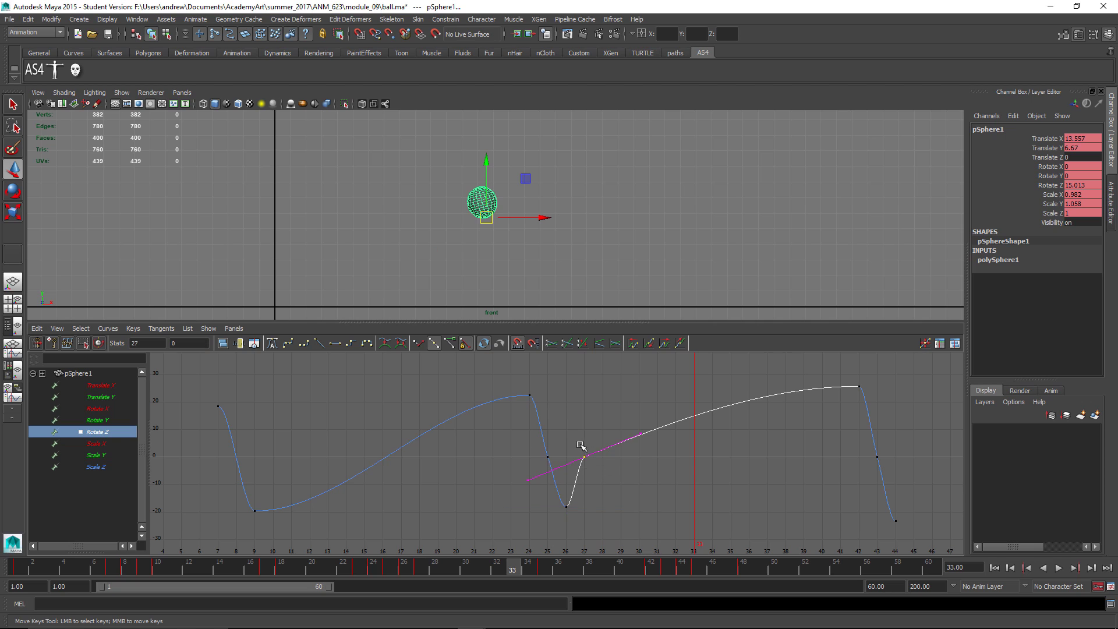
key("Delete")
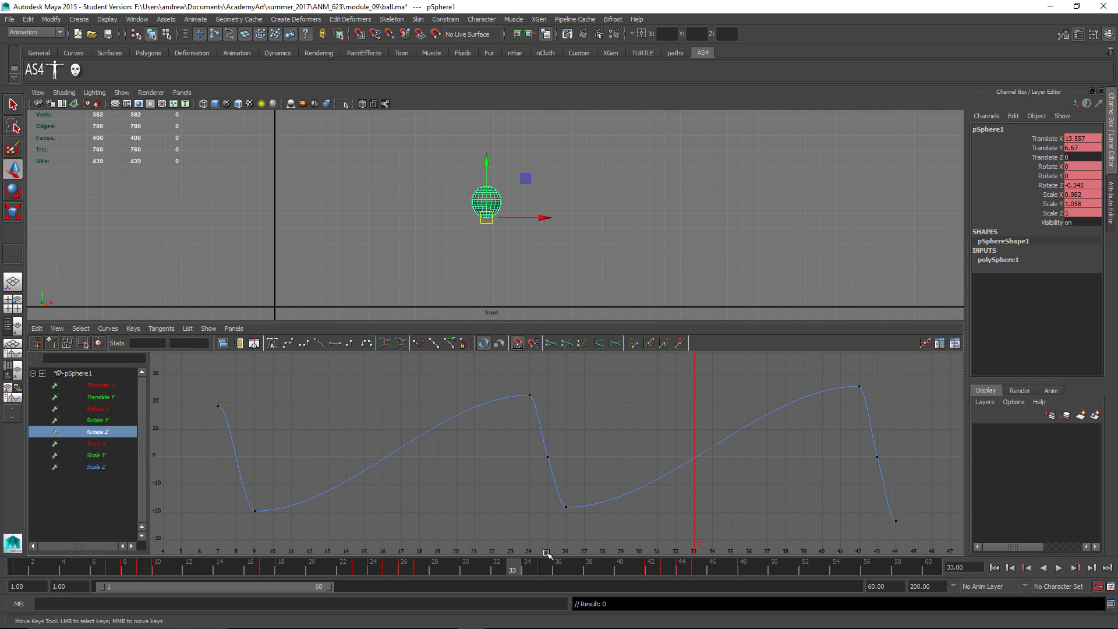
left_click_drag(508, 564, 636, 581)
Step: Isolate the Translate Y curve, lower the frame-35 and frame-48 keys by about 1 unit, and lower the frame-48 key further to 3.557
left_click(106, 398)
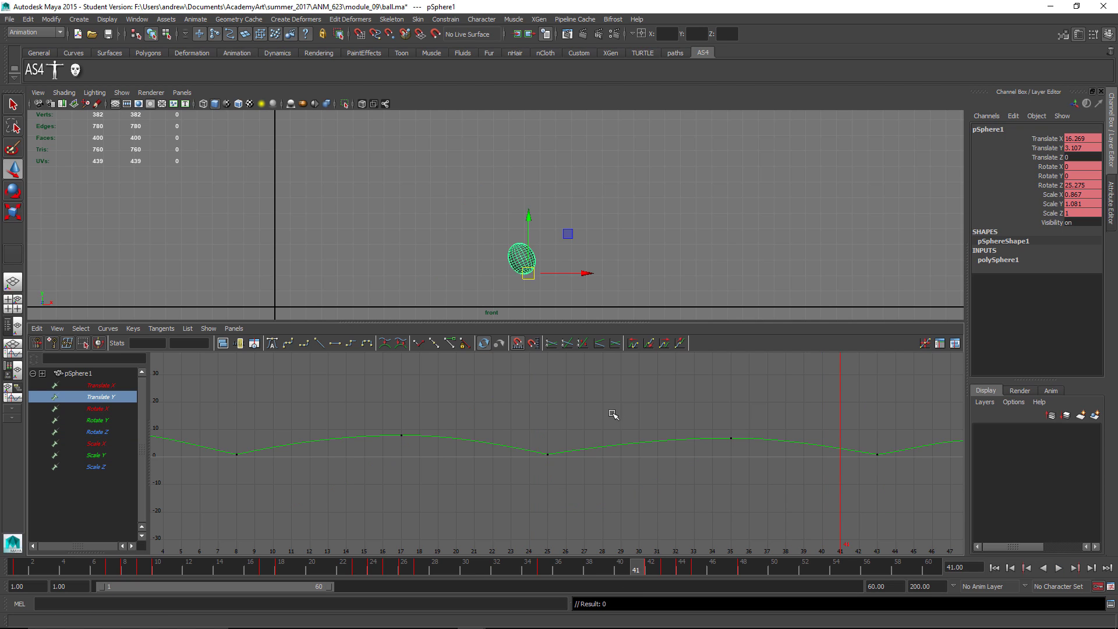
key("f")
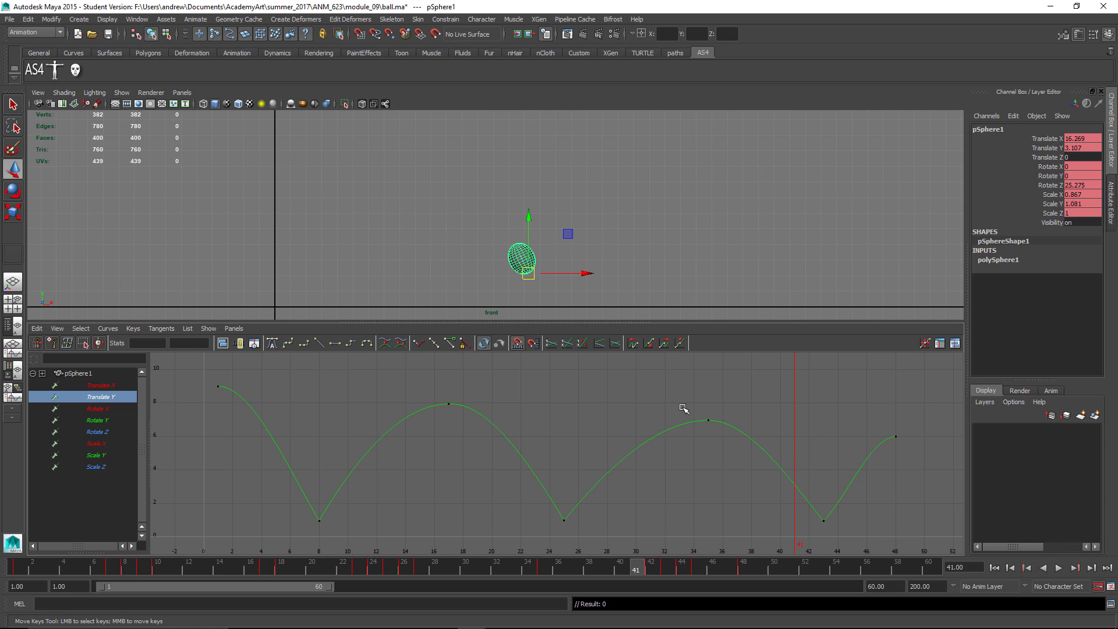
left_click_drag(882, 461, 908, 465)
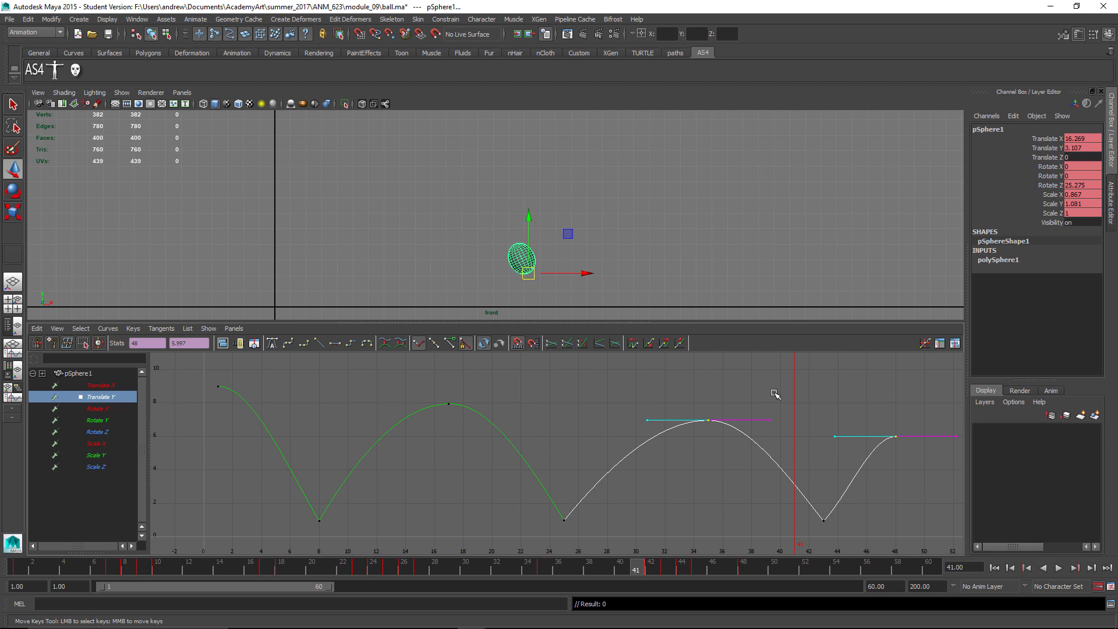
middle_click_drag(774, 394, 777, 412)
left_click_drag(864, 430, 922, 473)
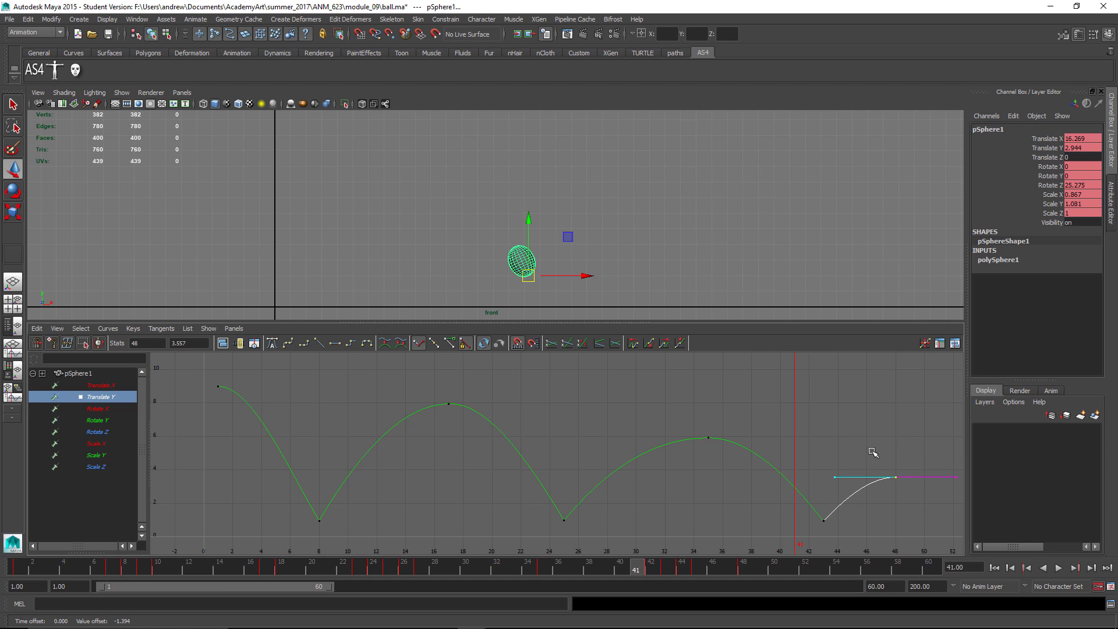
Step: Play the revised bounce from frame 1 in the front view and stop the playback
key("alt+comma")
key("alt+shift+v")
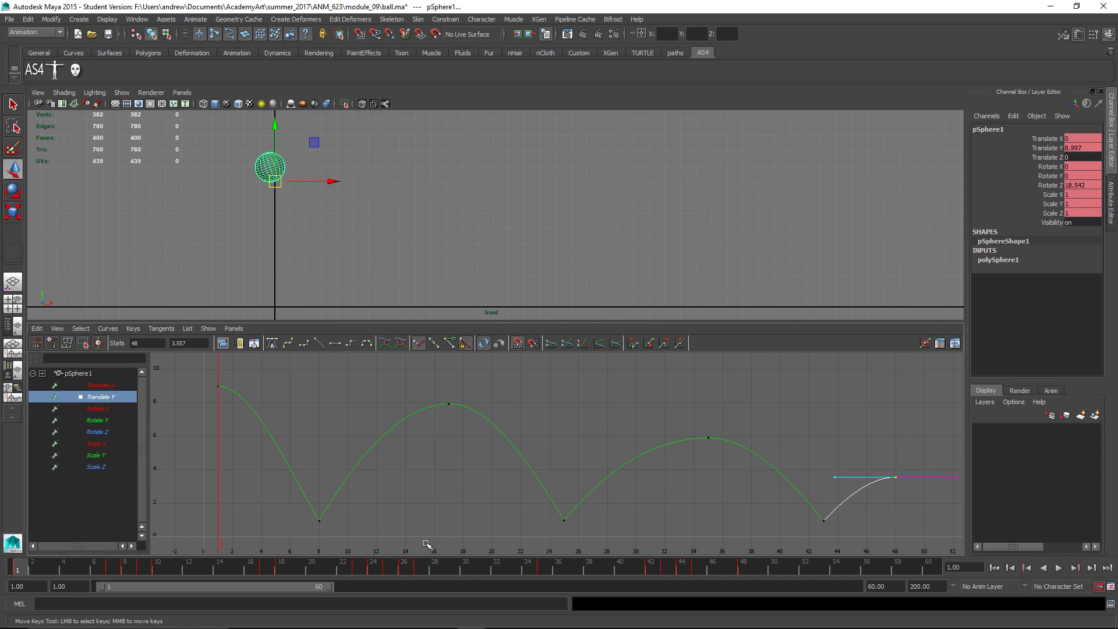
left_click(1058, 568)
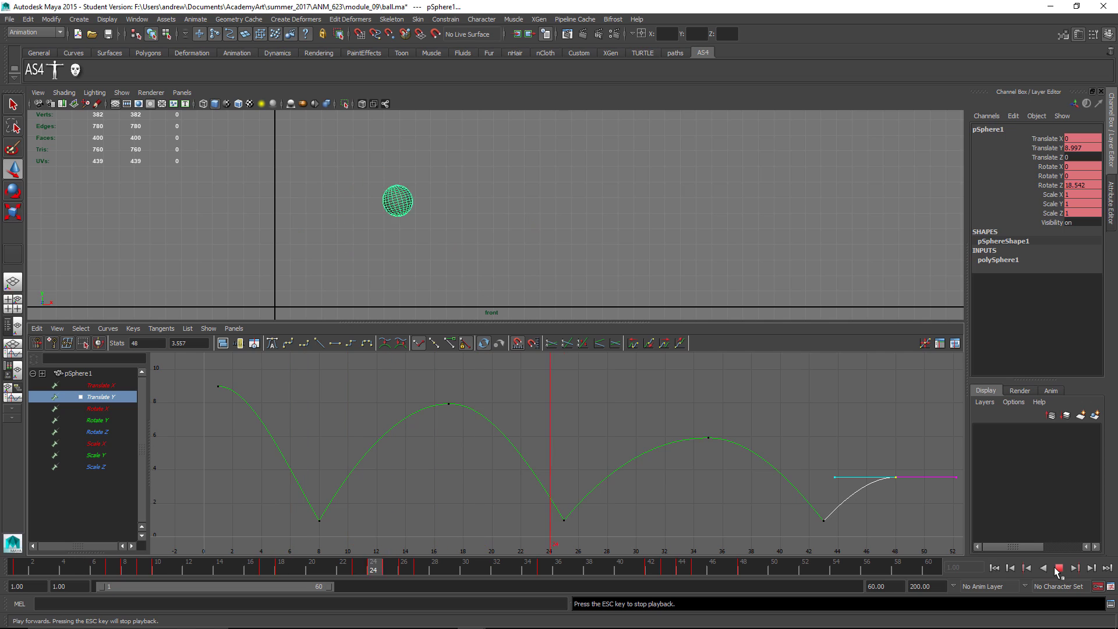
left_click(1058, 568)
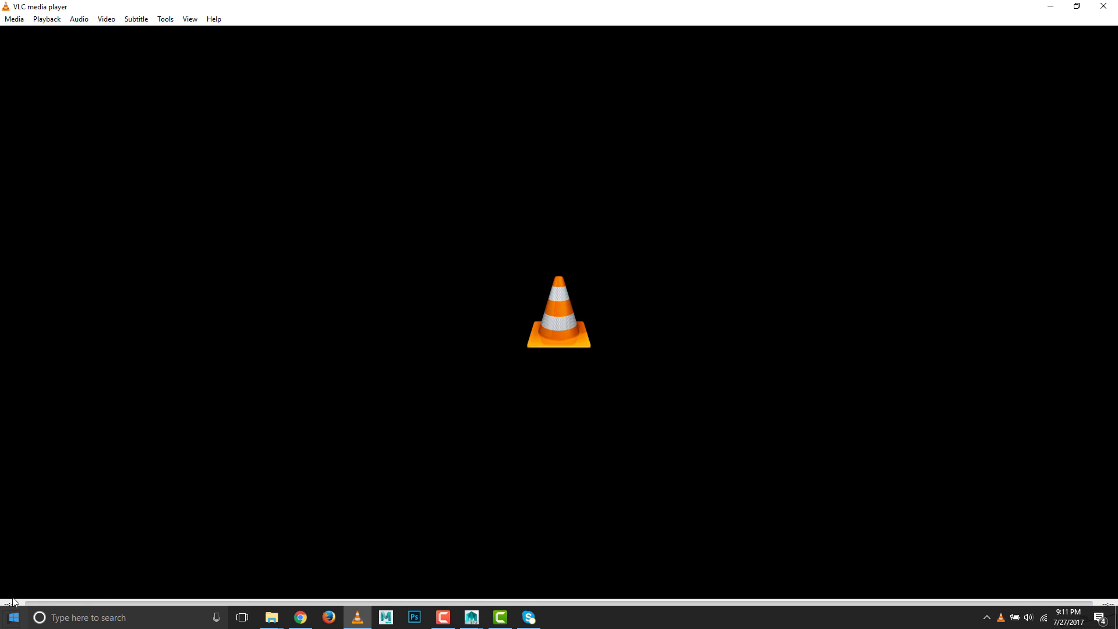
Step: Switch to VLC media player and play the student's realistic bounce video
left_click(11, 618)
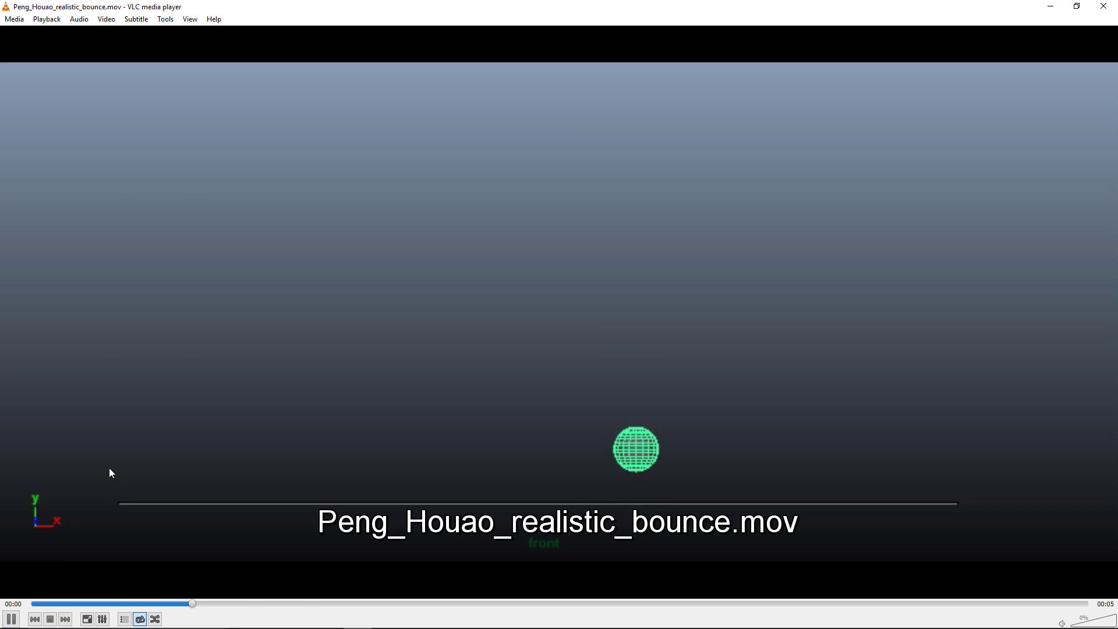